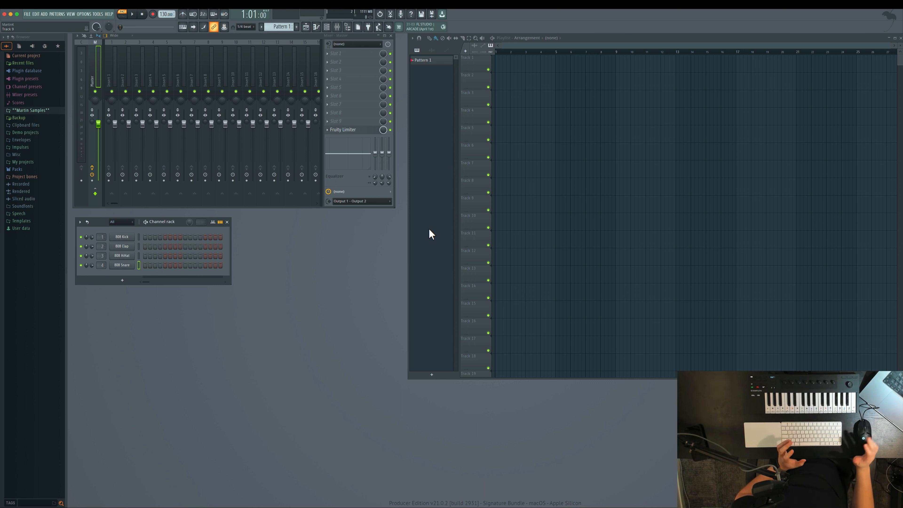
- Close the Mixer, Channel rack and Playlist windows to leave an empty workspace
{"action": "left_click", "coordinate": [309, 36]}
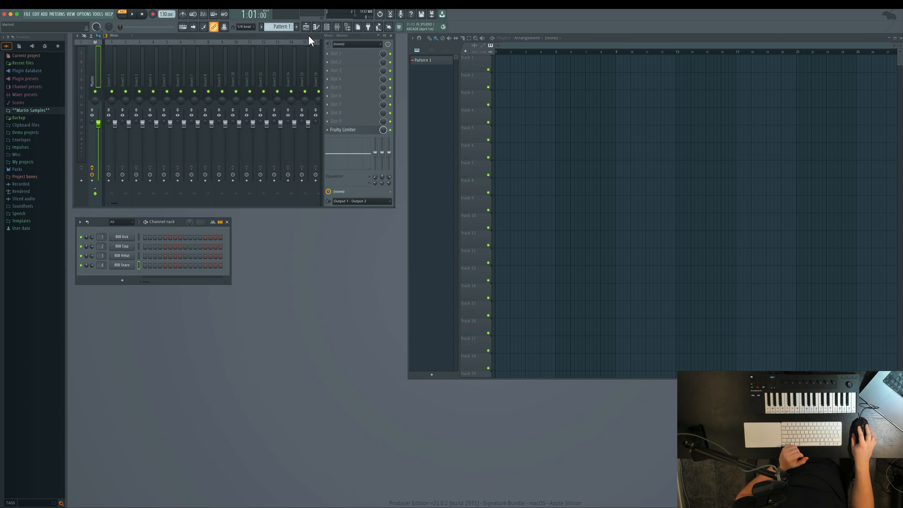
{"action": "left_click", "coordinate": [597, 36]}
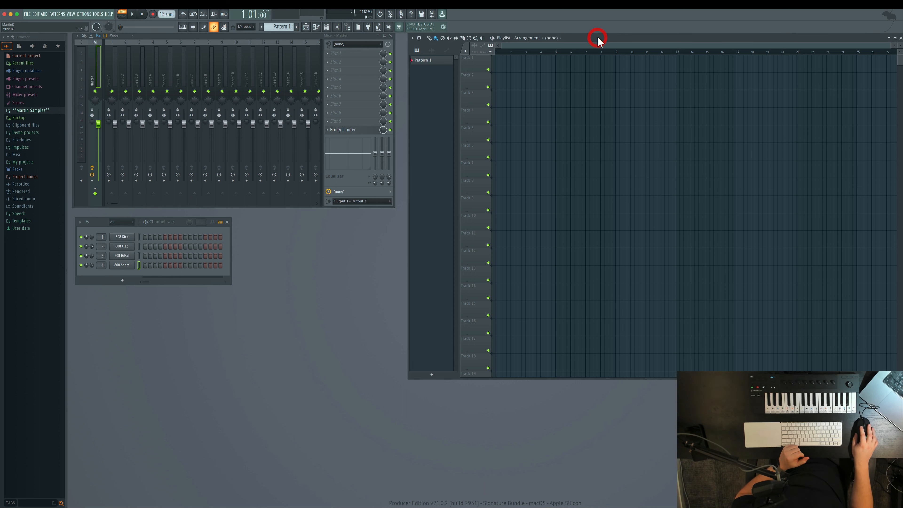
{"action": "left_click", "coordinate": [391, 35]}
{"action": "left_click", "coordinate": [227, 222]}
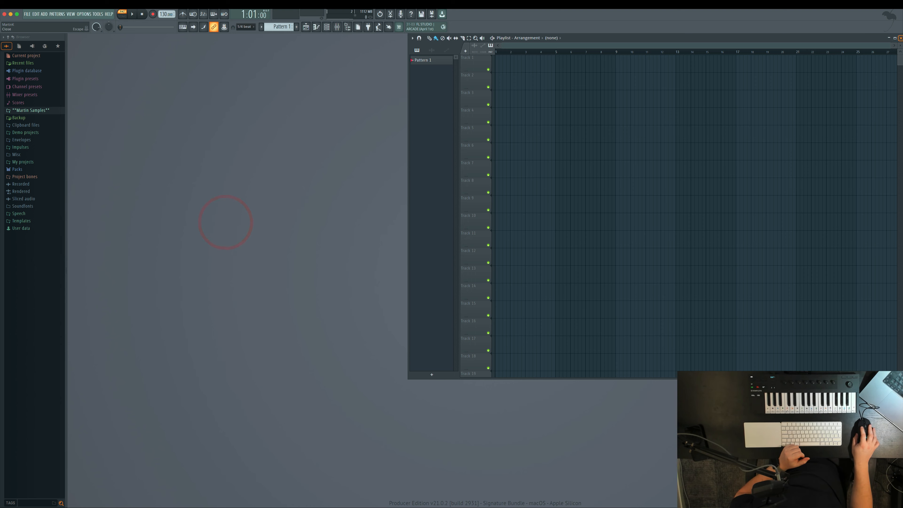
{"action": "left_click", "coordinate": [900, 38]}
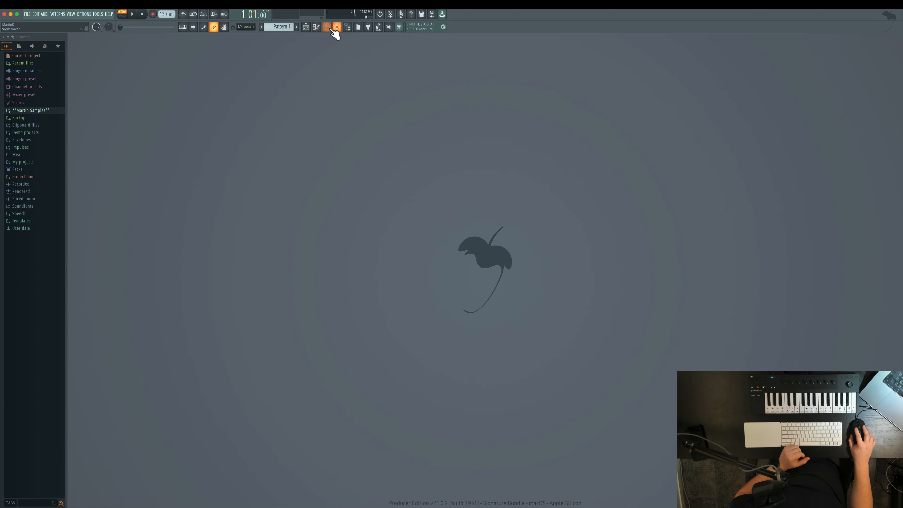
- Show the Playlist, Piano roll and Channel rack windows and hide all three again
{"action": "left_click", "coordinate": [306, 27]}
{"action": "left_click", "coordinate": [318, 27]}
{"action": "left_click", "coordinate": [327, 27]}
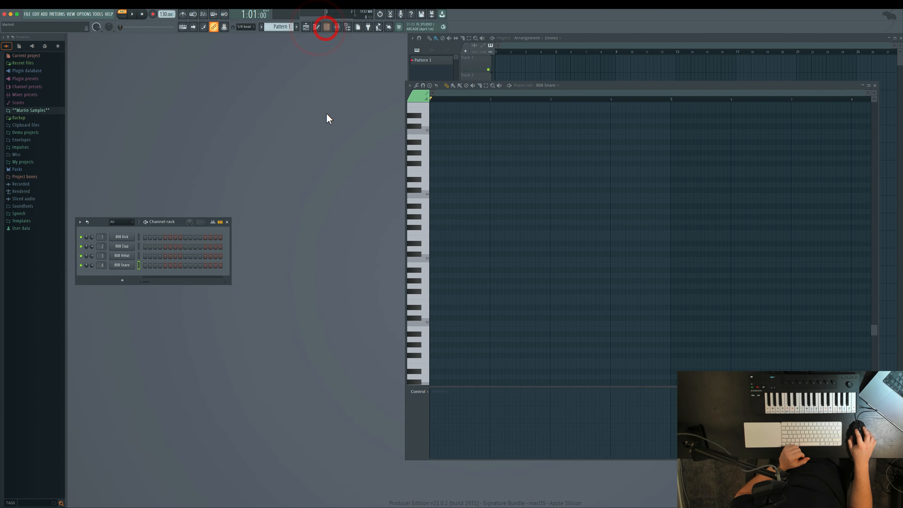
{"action": "left_click", "coordinate": [326, 27]}
{"action": "left_click", "coordinate": [318, 27]}
{"action": "left_click", "coordinate": [308, 27]}
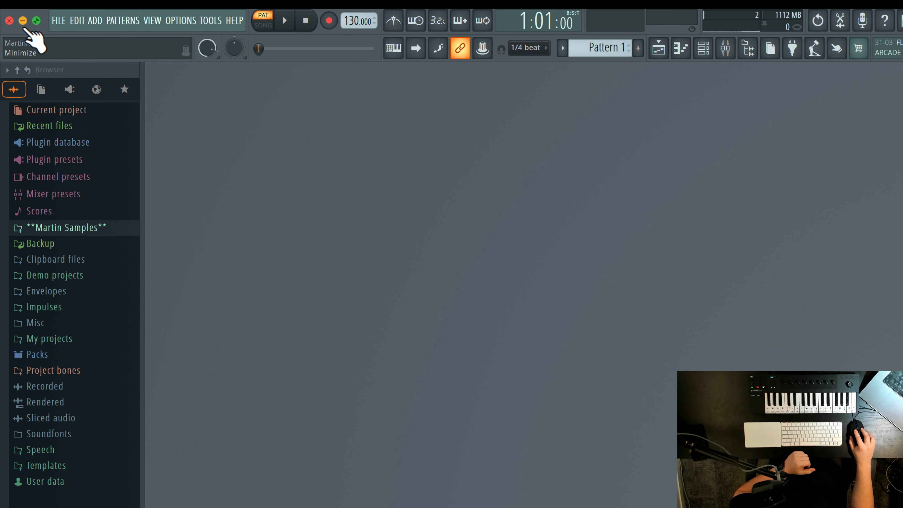
- Examine the project file commands, including the Advanced templates, the MIDI import and the export formats
{"action": "left_click", "coordinate": [59, 21]}
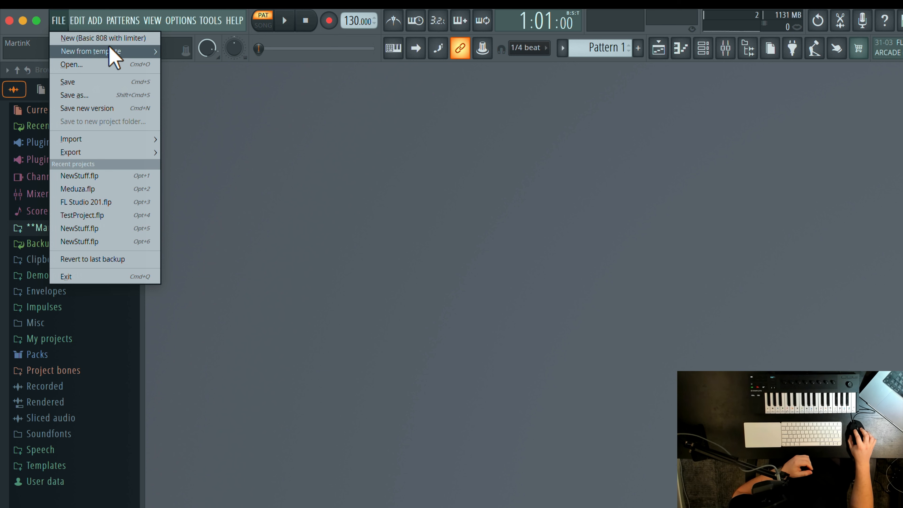
{"action": "mouse_move", "coordinate": [109, 48]}
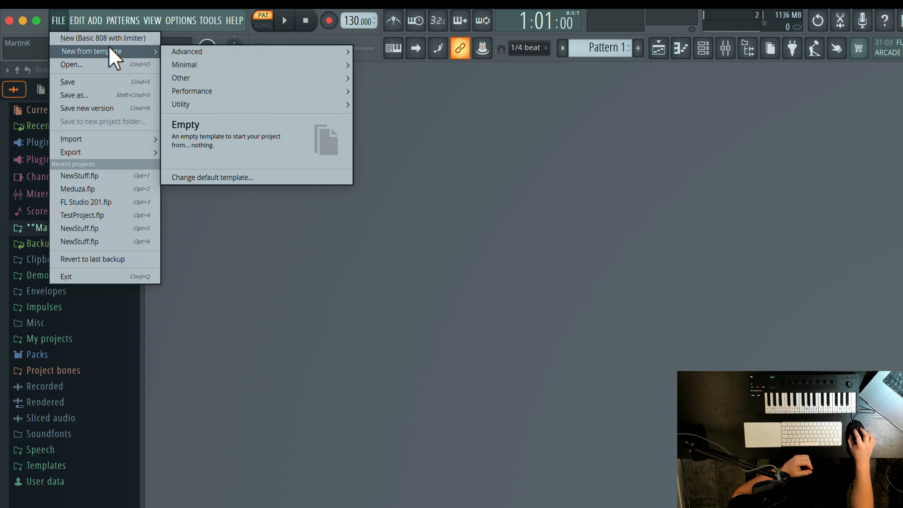
{"action": "mouse_move", "coordinate": [178, 61]}
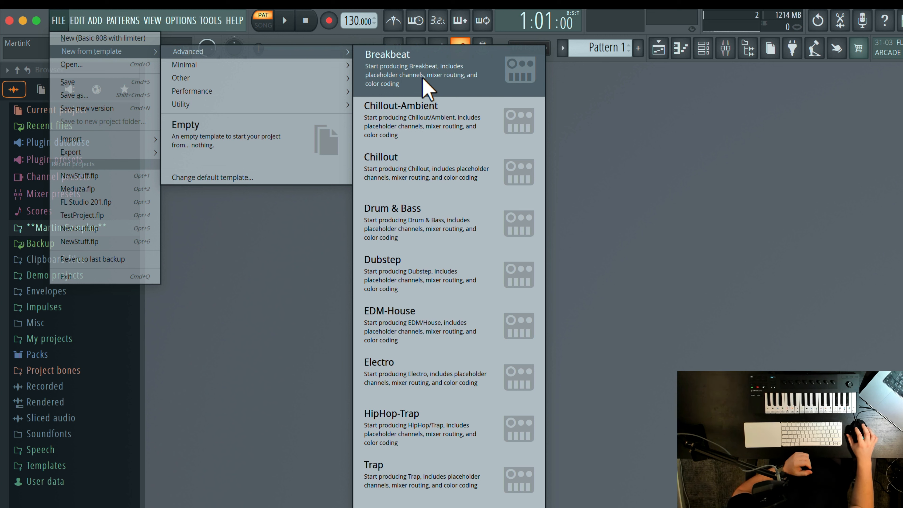
{"action": "mouse_move", "coordinate": [252, 80]}
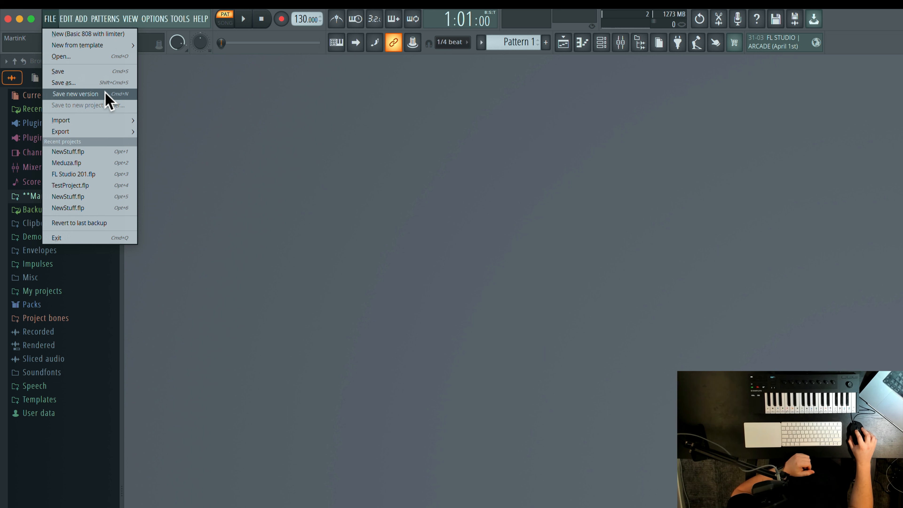
{"action": "mouse_move", "coordinate": [109, 122]}
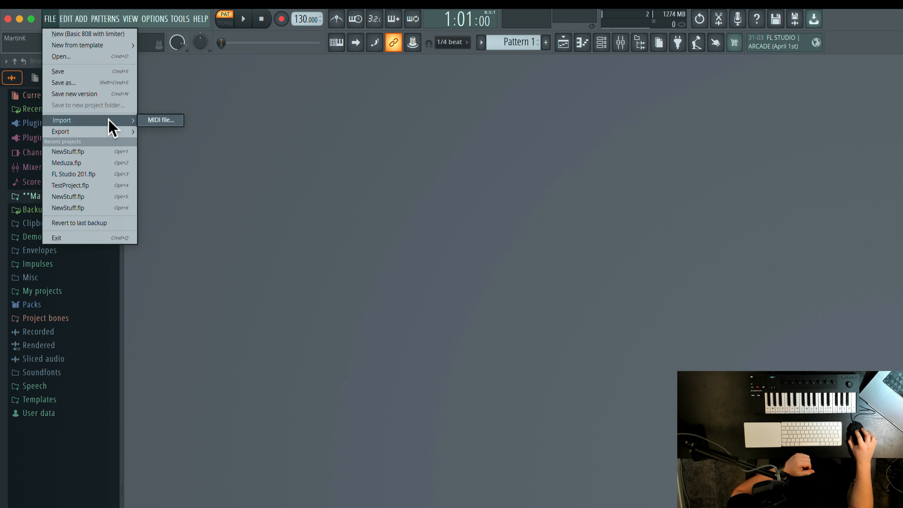
{"action": "left_click", "coordinate": [159, 121]}
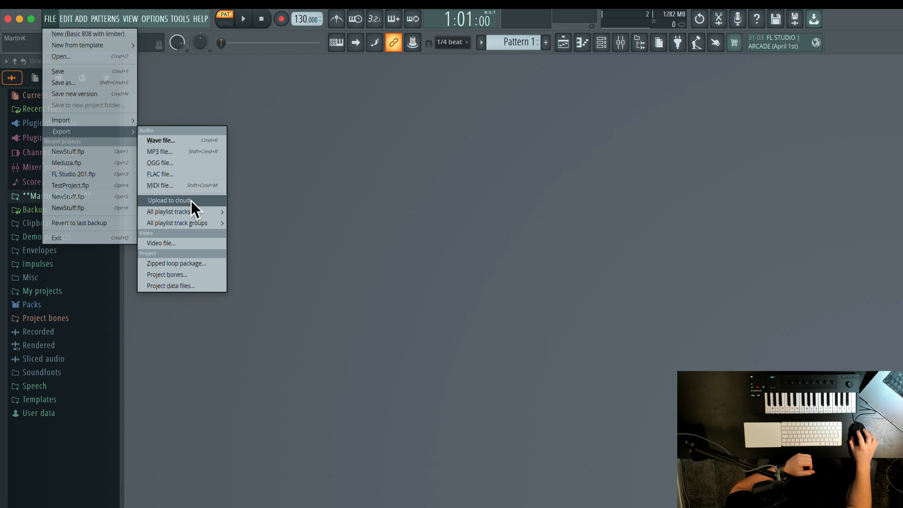
{"action": "mouse_move", "coordinate": [191, 213]}
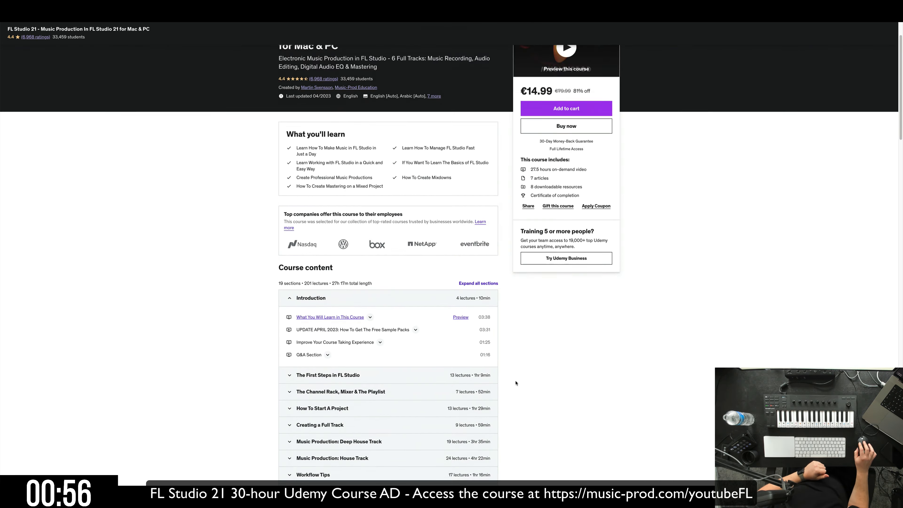
- Switch to the FL Studio 21 course page on Udemy and expand the section "The First Steps in FL Studio"
{"action": "scroll", "coordinate": [516, 383], "scroll_direction": "down", "scroll_amount": 2}
{"action": "scroll", "coordinate": [290, 312], "scroll_direction": "down", "scroll_amount": 1}
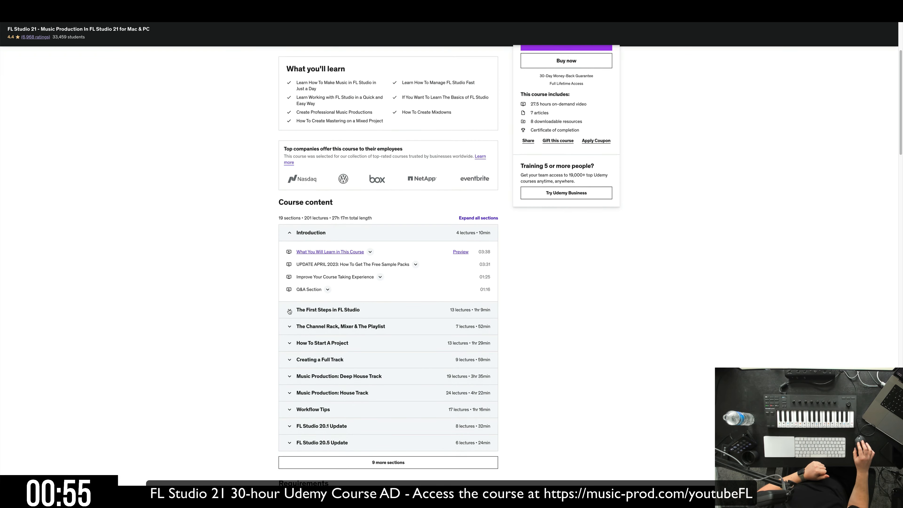
{"action": "left_click", "coordinate": [290, 311]}
{"action": "scroll", "coordinate": [302, 317], "scroll_direction": "down", "scroll_amount": 3}
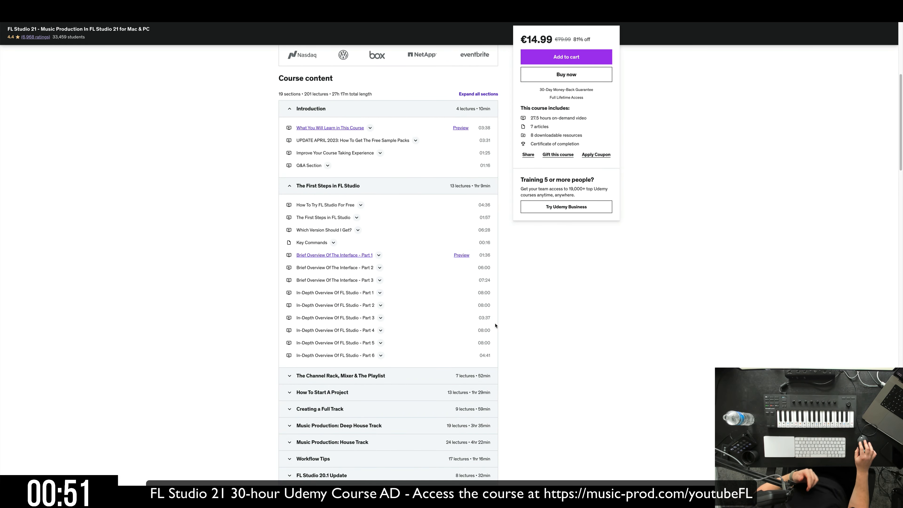
{"action": "scroll", "coordinate": [313, 217], "scroll_direction": "down", "scroll_amount": 6}
{"action": "scroll", "coordinate": [312, 217], "scroll_direction": "up", "scroll_amount": 1}
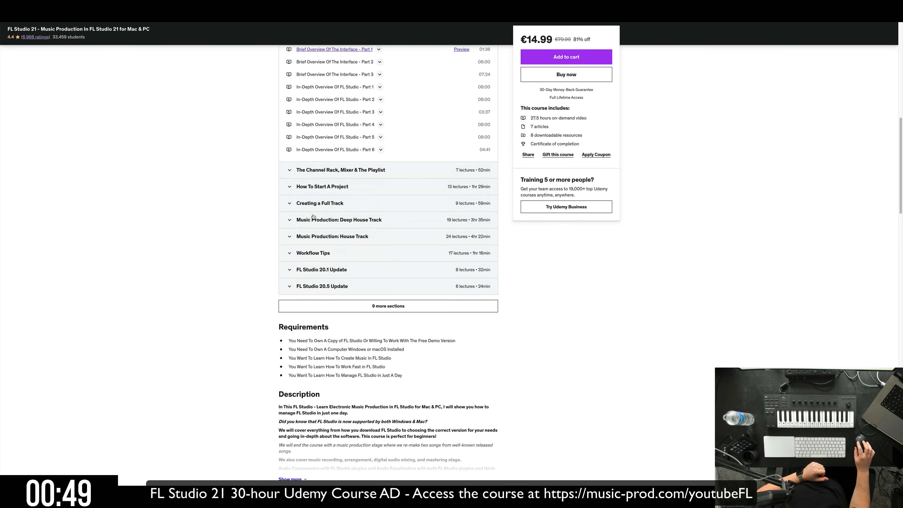
- Expand the course sections "The Channel Rack, Mixer & The Playlist", "How To Start A Project" and "Creating a Full Track"
{"action": "left_click", "coordinate": [290, 174]}
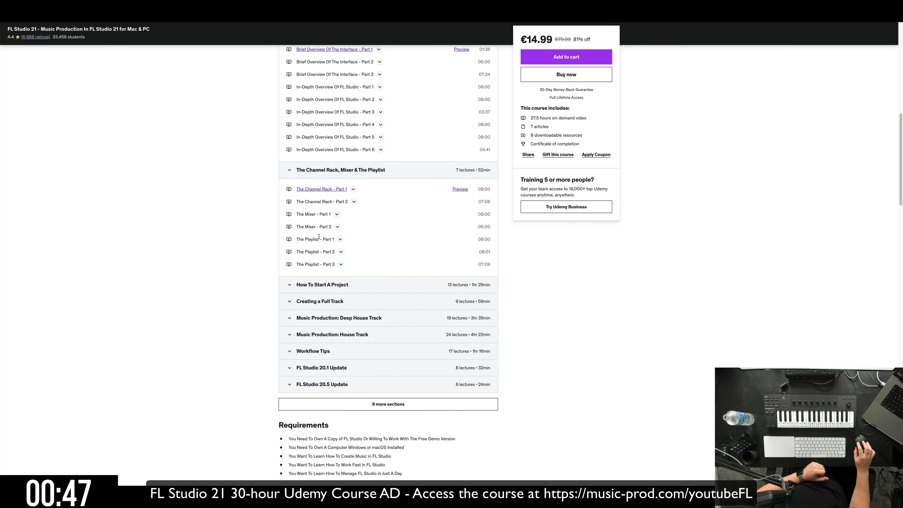
{"action": "left_click", "coordinate": [295, 287]}
{"action": "scroll", "coordinate": [299, 309], "scroll_direction": "down", "scroll_amount": 1}
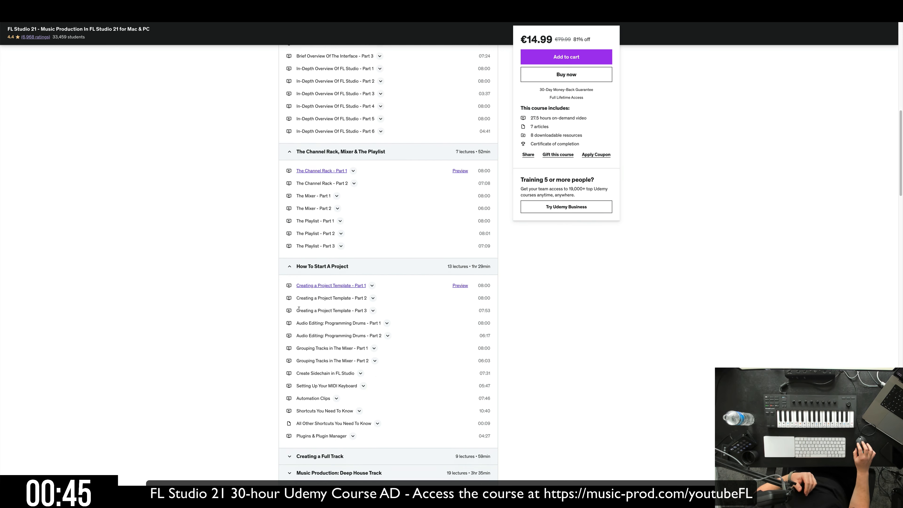
{"action": "scroll", "coordinate": [300, 310], "scroll_direction": "down", "scroll_amount": 3}
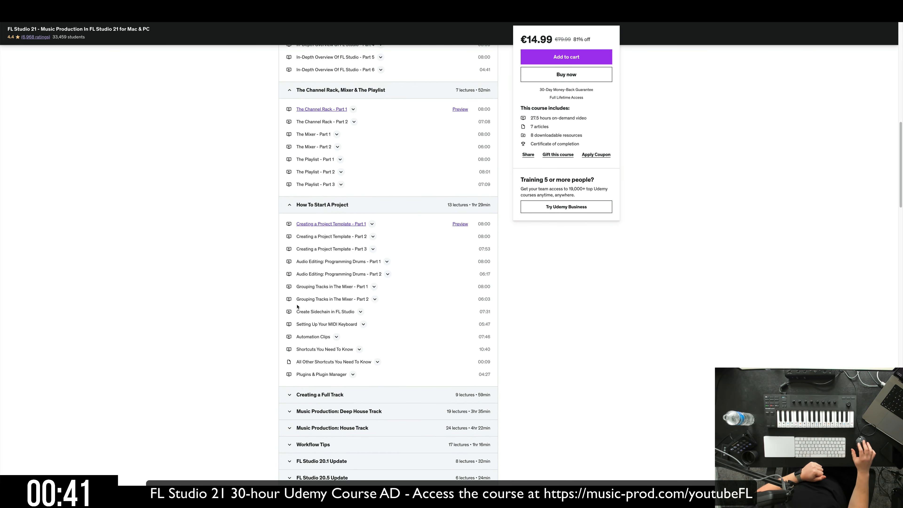
{"action": "scroll", "coordinate": [297, 307], "scroll_direction": "down", "scroll_amount": 5}
{"action": "left_click", "coordinate": [297, 306]}
{"action": "scroll", "coordinate": [295, 309], "scroll_direction": "down", "scroll_amount": 5}
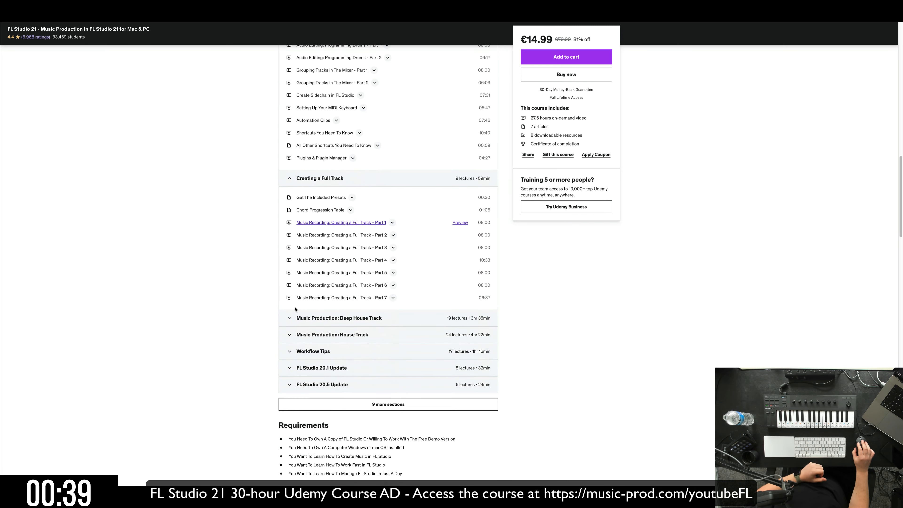
- Expand the course sections "Music Production: Deep House Track" and "Music Production: House Track" and look through their lectures
{"action": "left_click", "coordinate": [294, 318]}
{"action": "scroll", "coordinate": [363, 202], "scroll_direction": "down", "scroll_amount": 3}
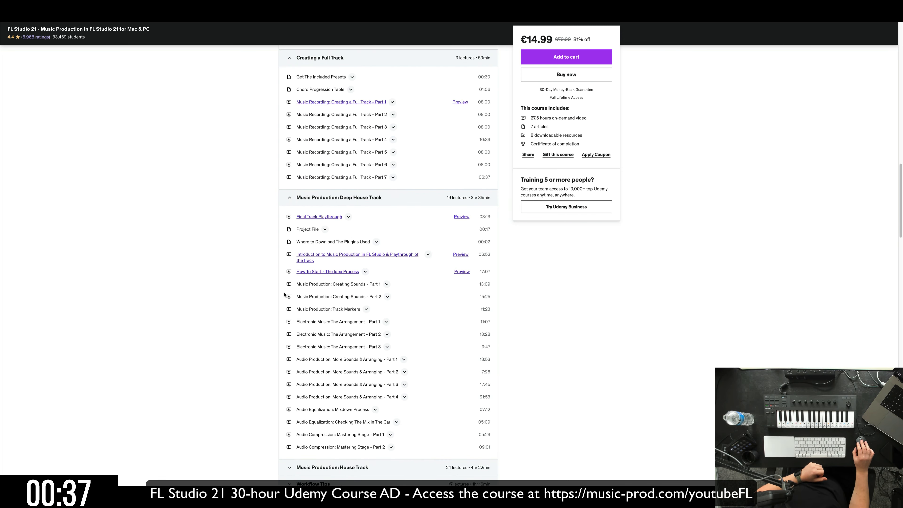
{"action": "scroll", "coordinate": [285, 294], "scroll_direction": "down", "scroll_amount": 6}
{"action": "left_click", "coordinate": [290, 222]}
{"action": "scroll", "coordinate": [326, 259], "scroll_direction": "down", "scroll_amount": 8}
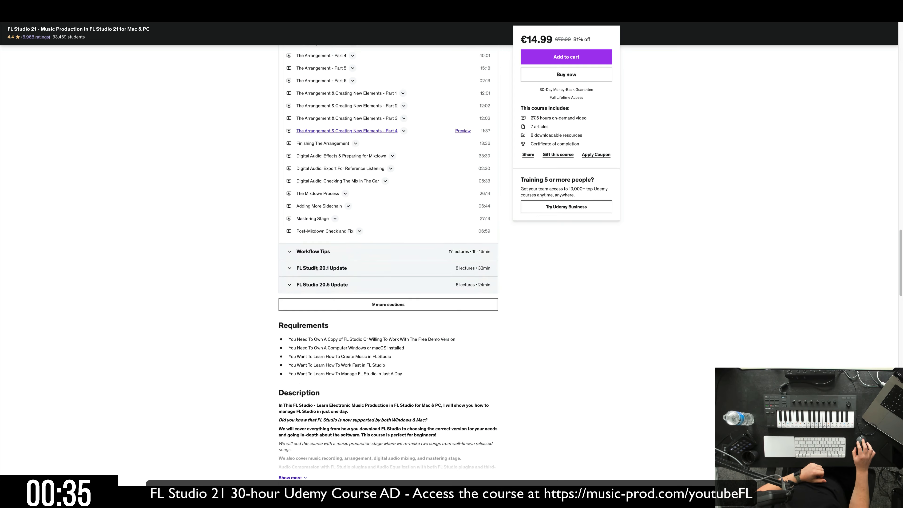
- Reveal the remaining course sections and expand "Studio Sessions" to look through its lectures
{"action": "left_click", "coordinate": [365, 305]}
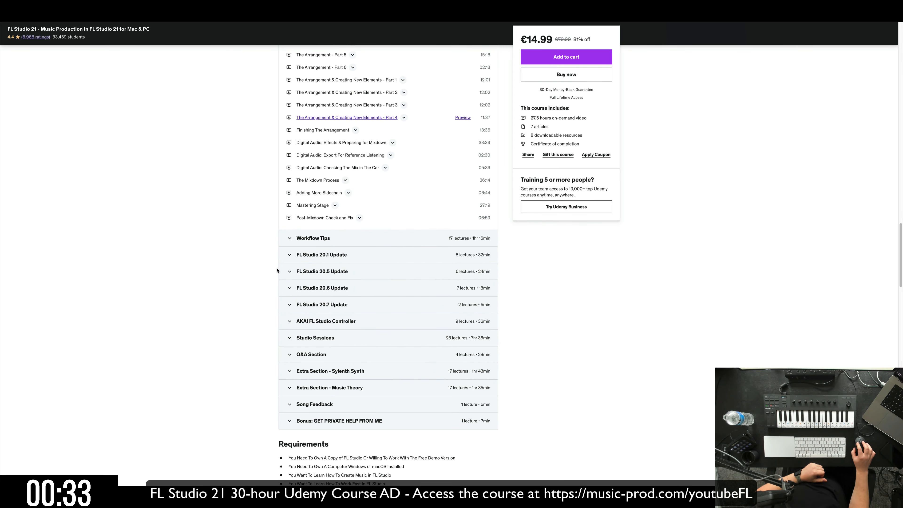
{"action": "scroll", "coordinate": [284, 286], "scroll_direction": "down", "scroll_amount": 3}
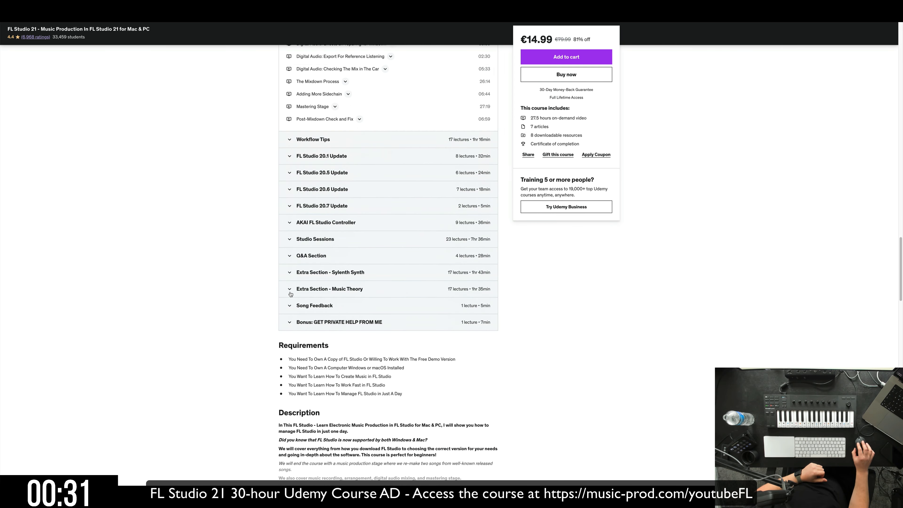
{"action": "left_click", "coordinate": [290, 239]}
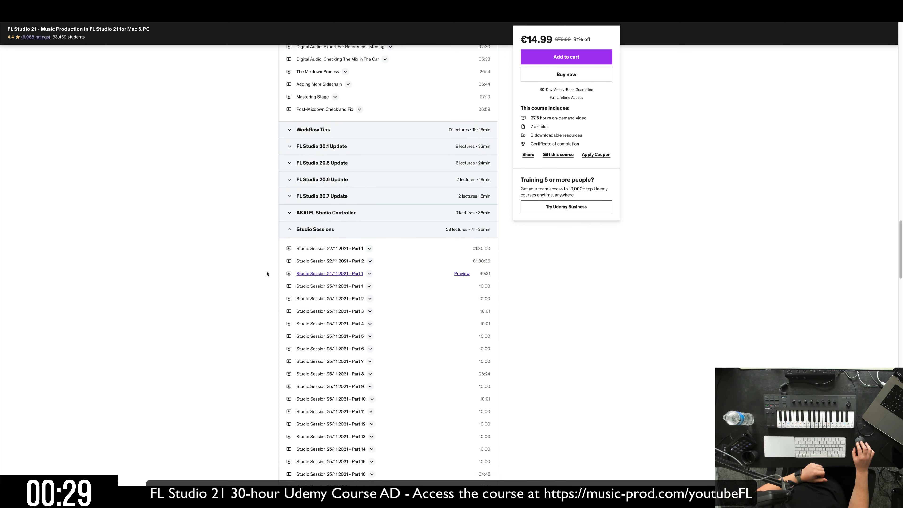
{"action": "scroll", "coordinate": [265, 269], "scroll_direction": "down", "scroll_amount": 3}
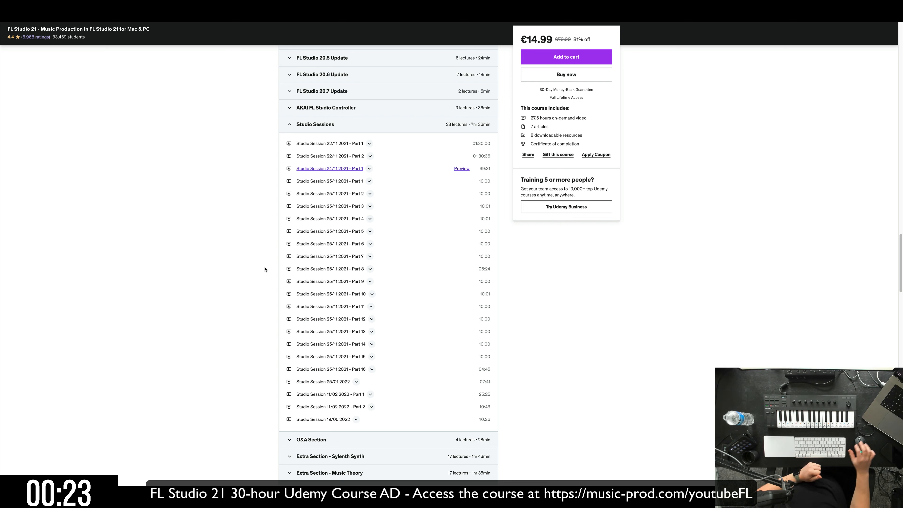
{"action": "scroll", "coordinate": [265, 269], "scroll_direction": "down", "scroll_amount": 10}
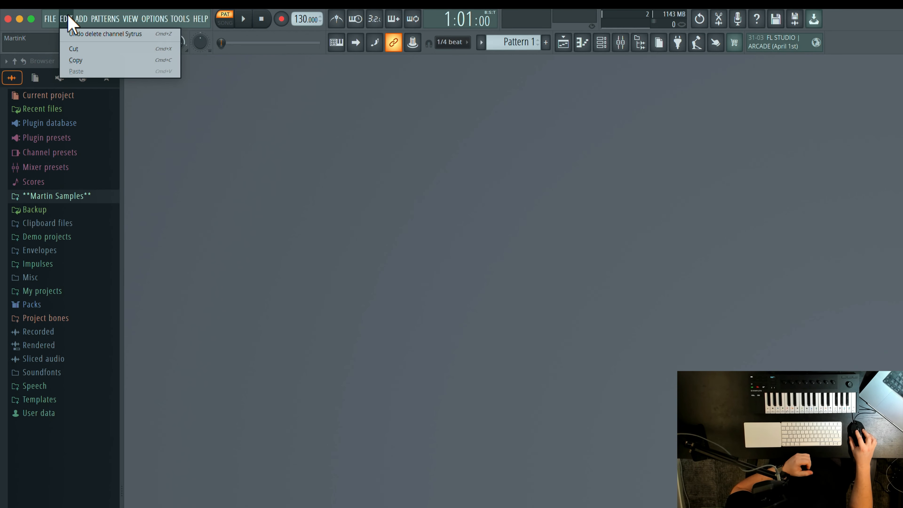
- Back in FL Studio, examine the commands for adding plugins, managing patterns and viewing windows, layouts and browser content
{"action": "left_click", "coordinate": [81, 20]}
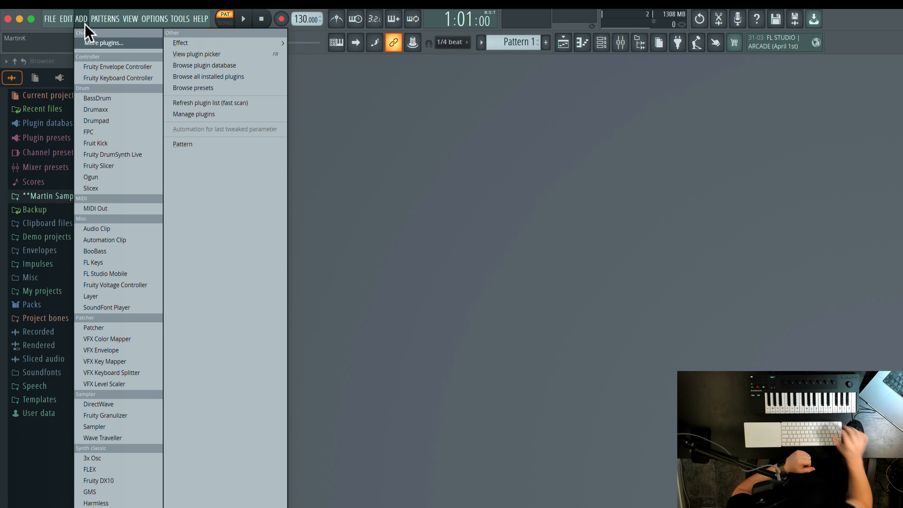
{"action": "mouse_move", "coordinate": [96, 24]}
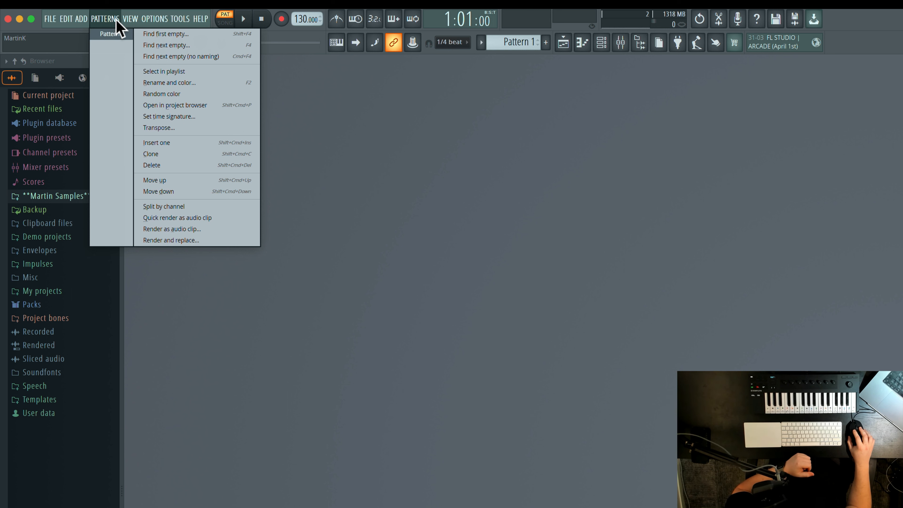
{"action": "mouse_move", "coordinate": [131, 24]}
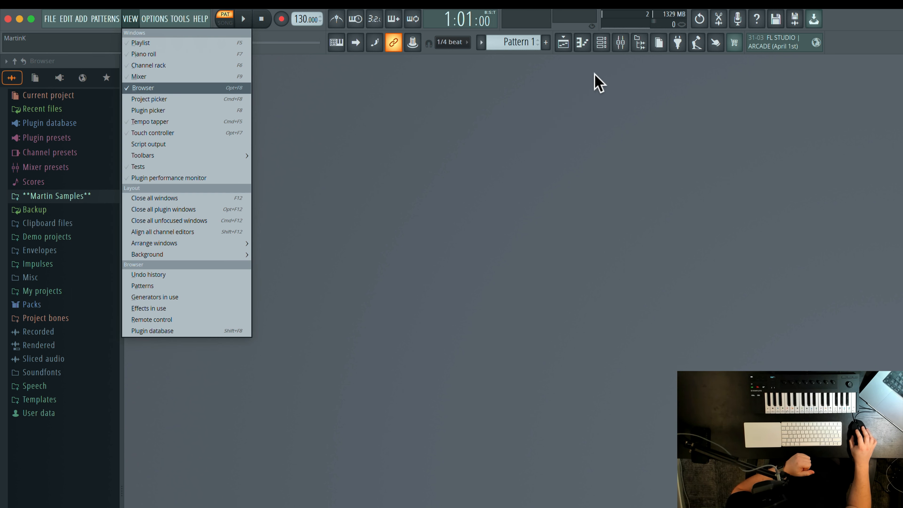
{"action": "left_click", "coordinate": [582, 98]}
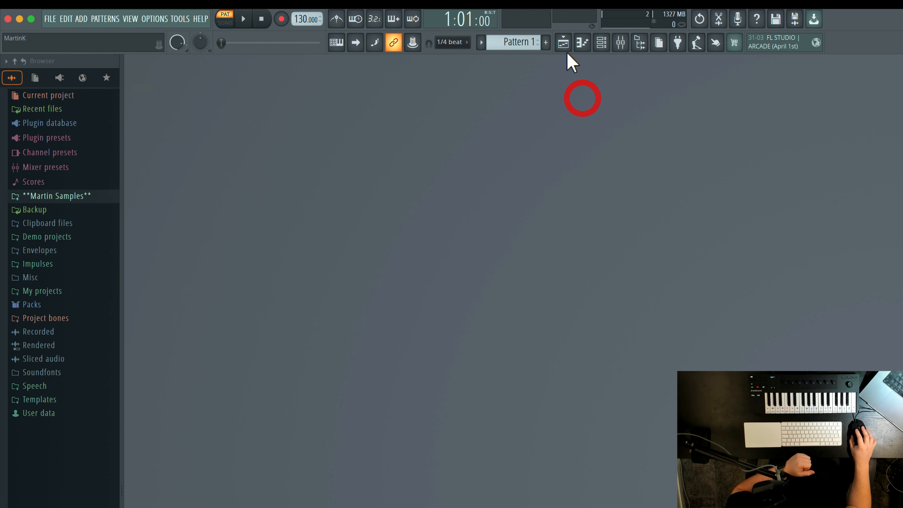
{"action": "left_click", "coordinate": [131, 19]}
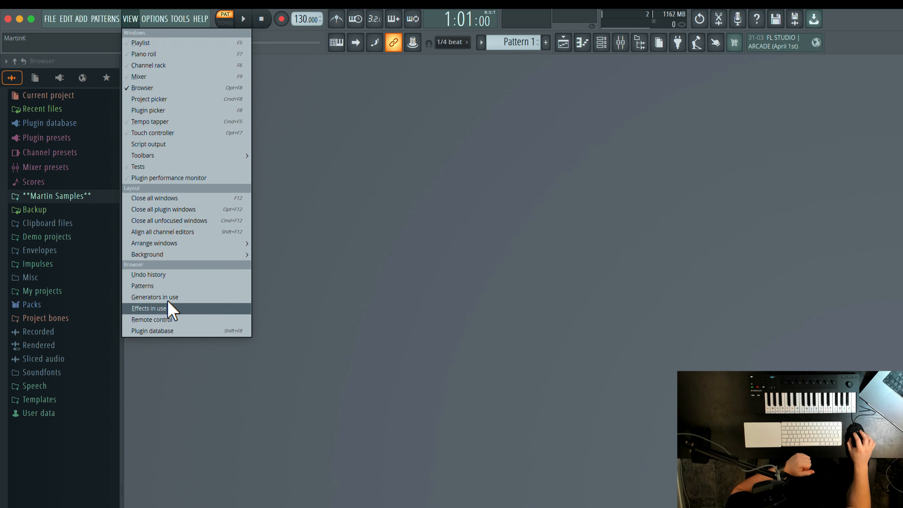
- Open the MIDI input and output device settings and switch to the audio device settings
{"action": "mouse_move", "coordinate": [180, 19]}
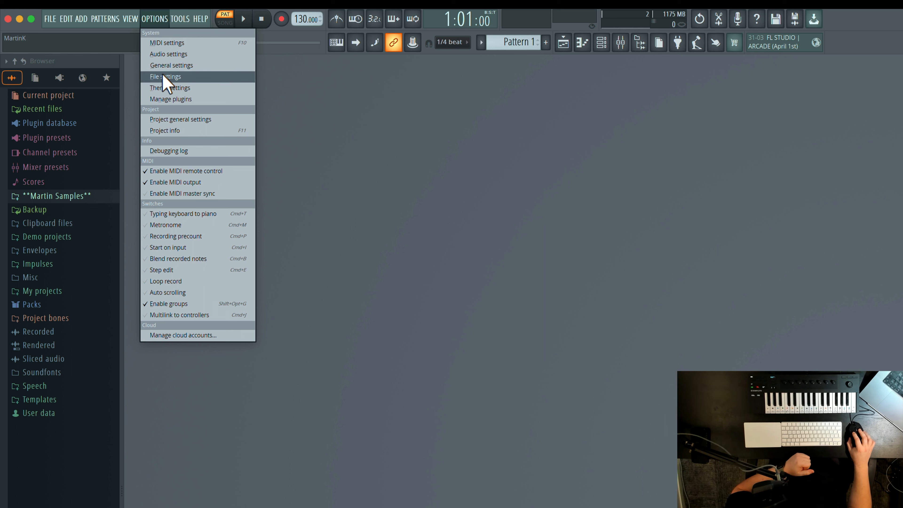
{"action": "left_click", "coordinate": [167, 43]}
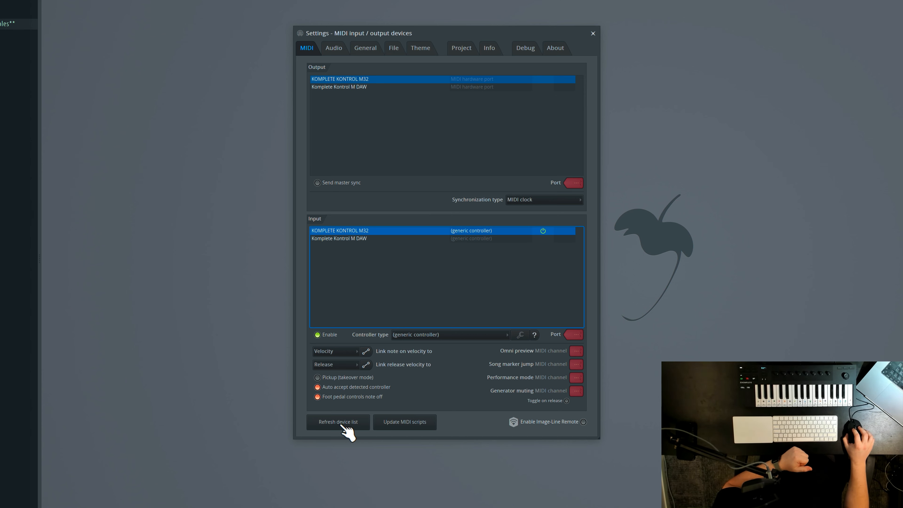
{"action": "left_click", "coordinate": [333, 48]}
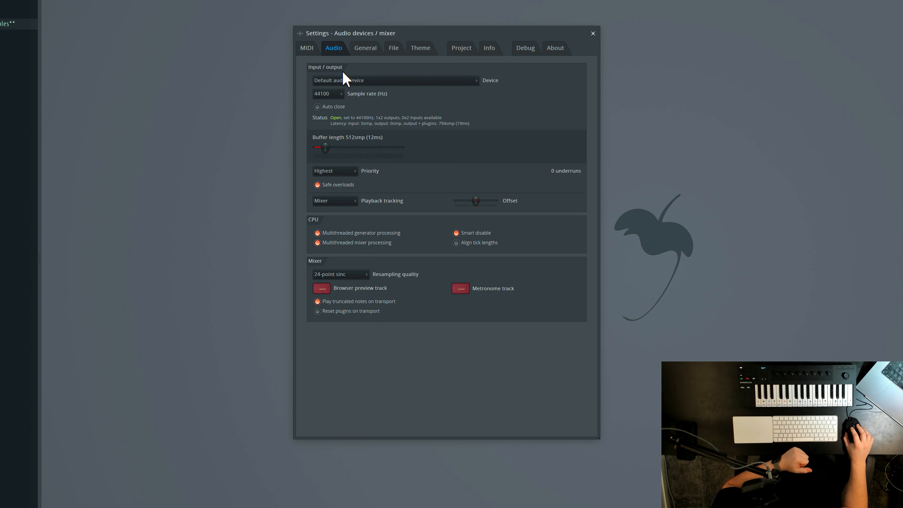
- Review the available audio devices and look through the general settings for display, language, input, undo history, warnings and miscellaneous options
{"action": "left_click", "coordinate": [339, 81]}
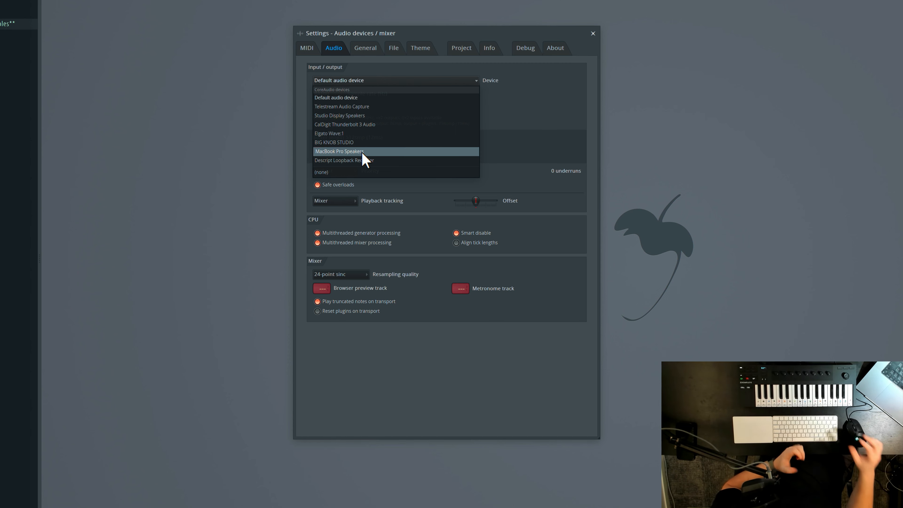
{"action": "left_click", "coordinate": [537, 101]}
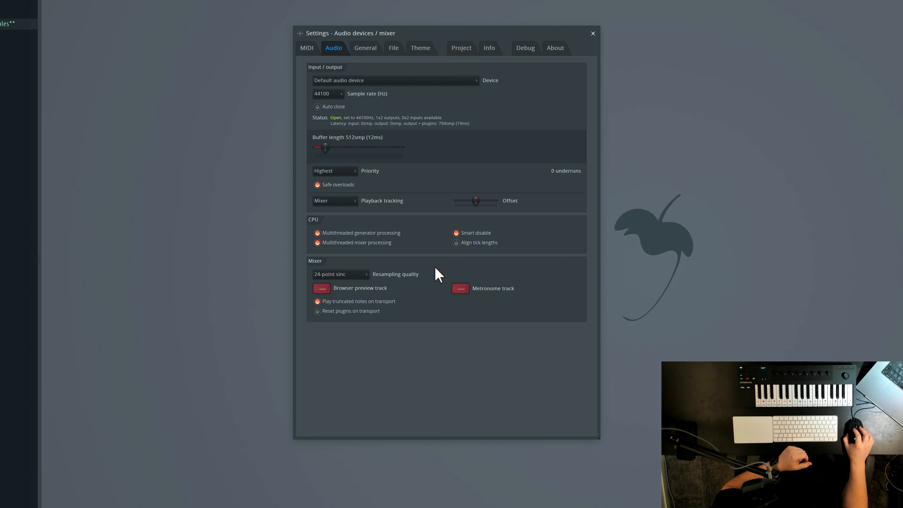
{"action": "left_click", "coordinate": [367, 47]}
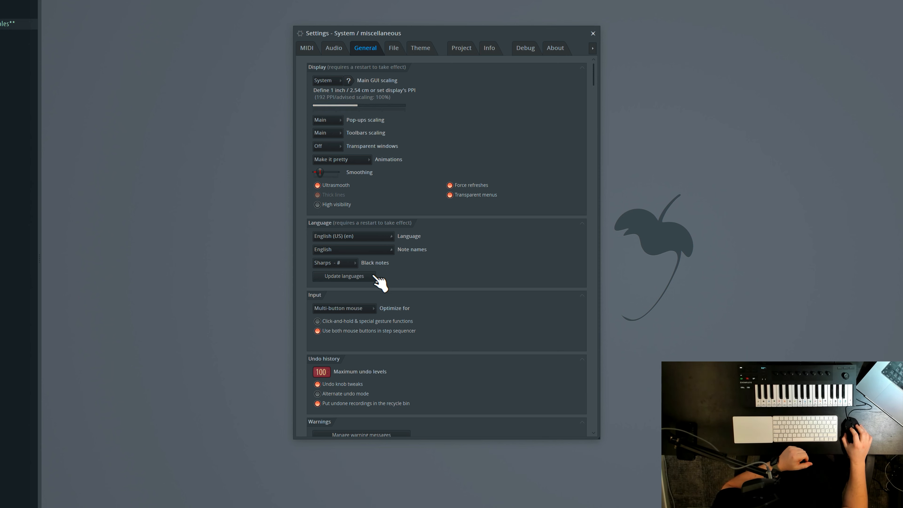
{"action": "scroll", "coordinate": [393, 302], "scroll_direction": "down", "scroll_amount": 10}
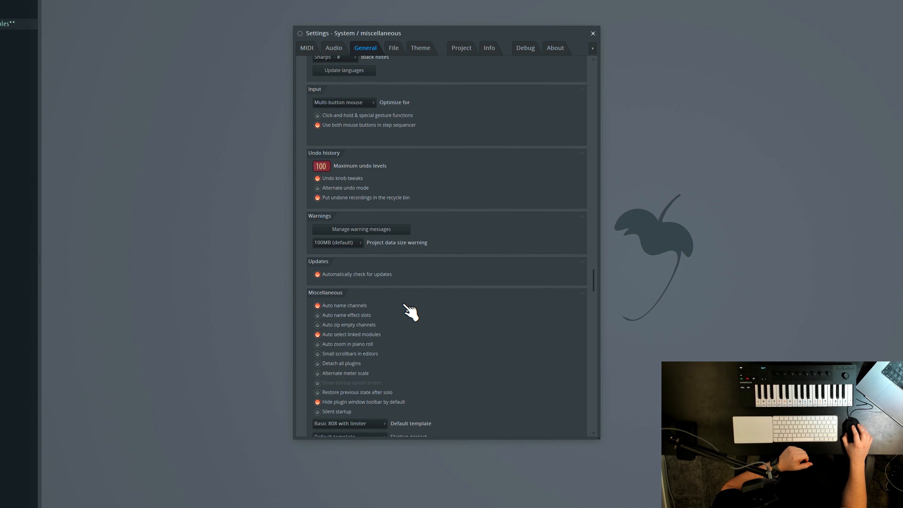
{"action": "scroll", "coordinate": [409, 308], "scroll_direction": "down", "scroll_amount": 4}
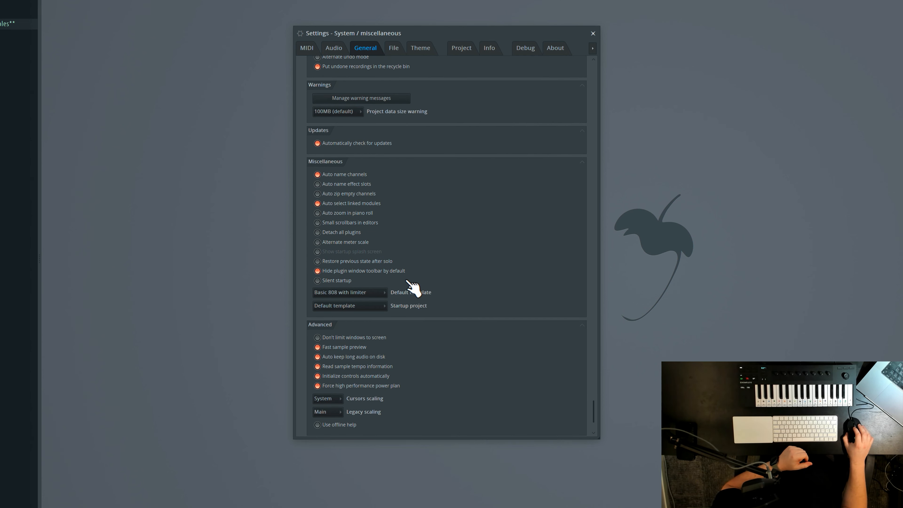
{"action": "scroll", "coordinate": [413, 287], "scroll_direction": "up", "scroll_amount": 14}
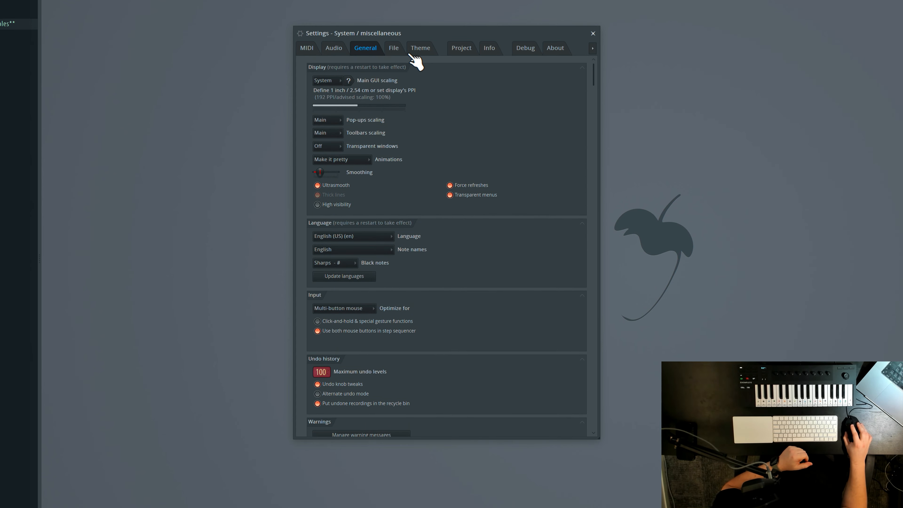
- Open the plugin manager from the file settings, look through the list of installed plugins and close the manager
{"action": "left_click", "coordinate": [395, 50]}
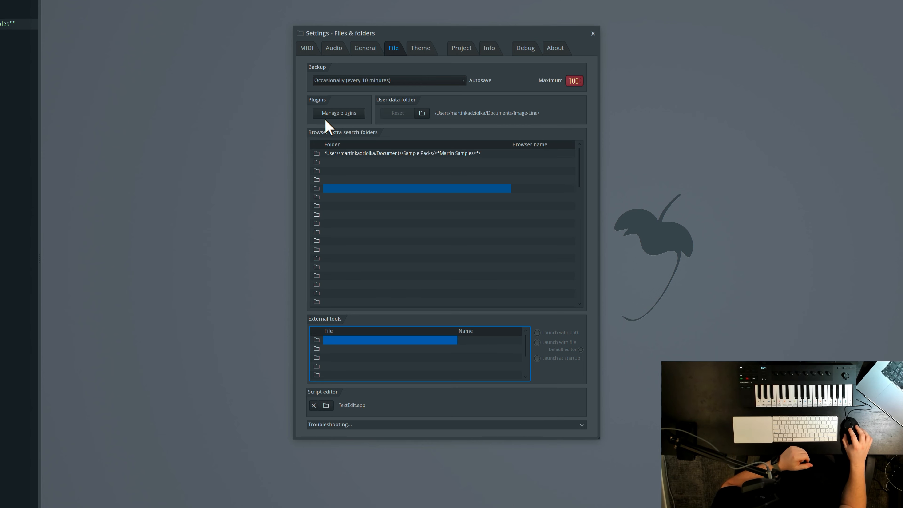
{"action": "left_click", "coordinate": [339, 114]}
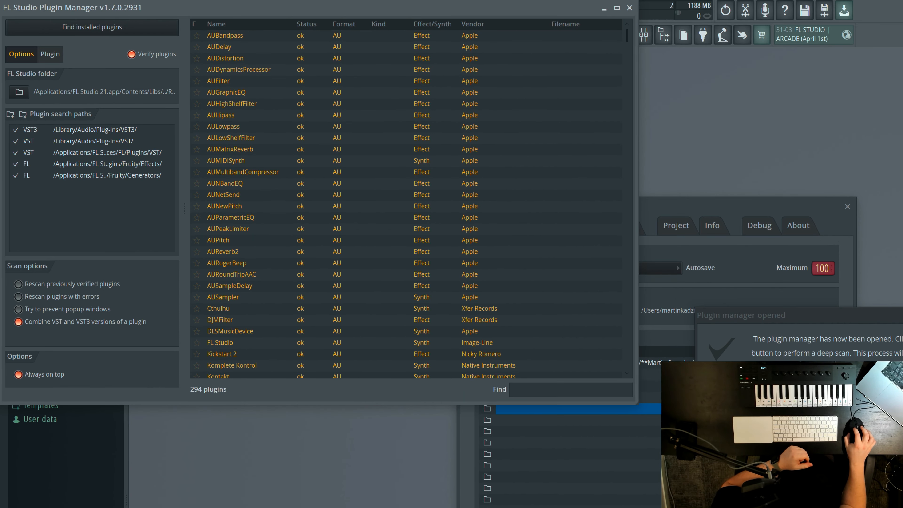
{"action": "left_click", "coordinate": [861, 396]}
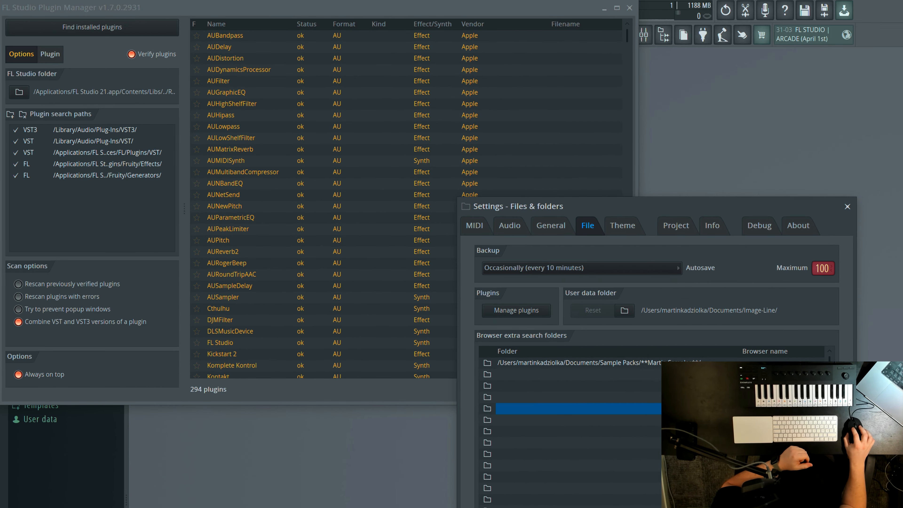
{"action": "left_click", "coordinate": [394, 13]}
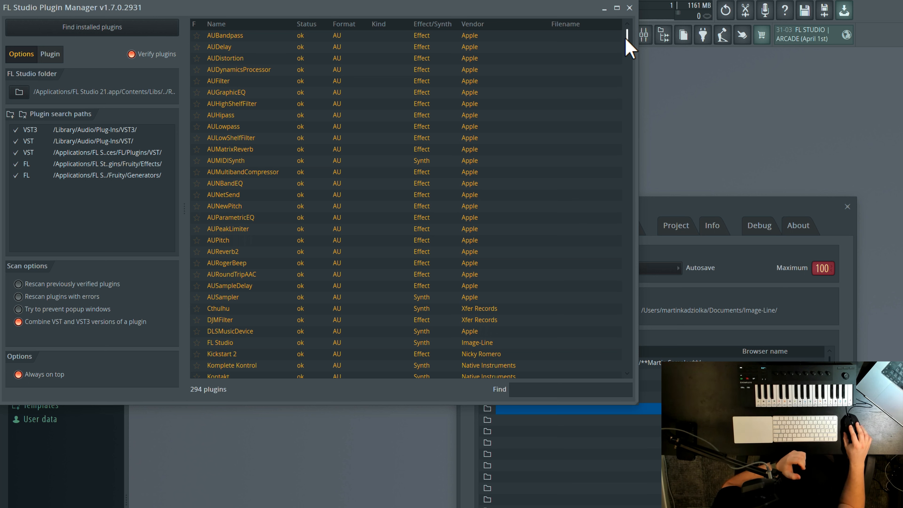
{"action": "left_click_drag", "start_coordinate": [628, 35], "coordinate": [629, 165]}
{"action": "left_click_drag", "start_coordinate": [638, 260], "coordinate": [643, 5]}
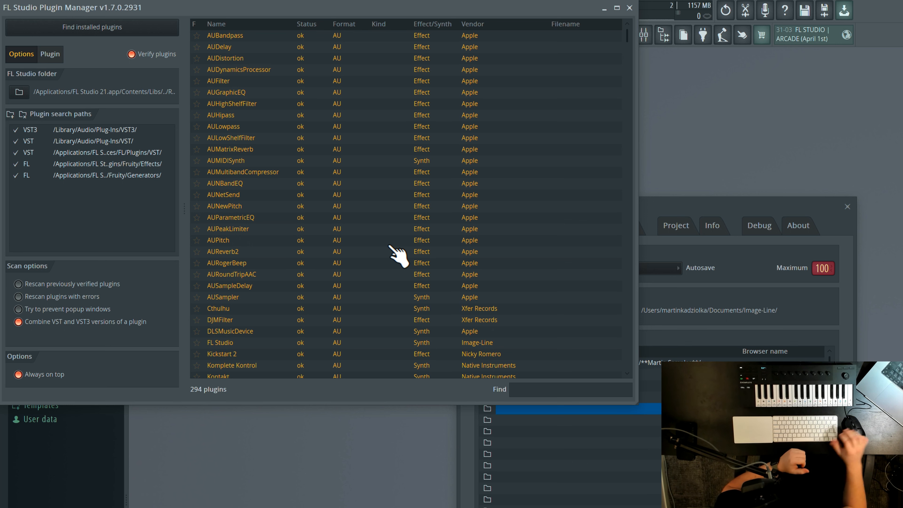
{"action": "left_click", "coordinate": [629, 8]}
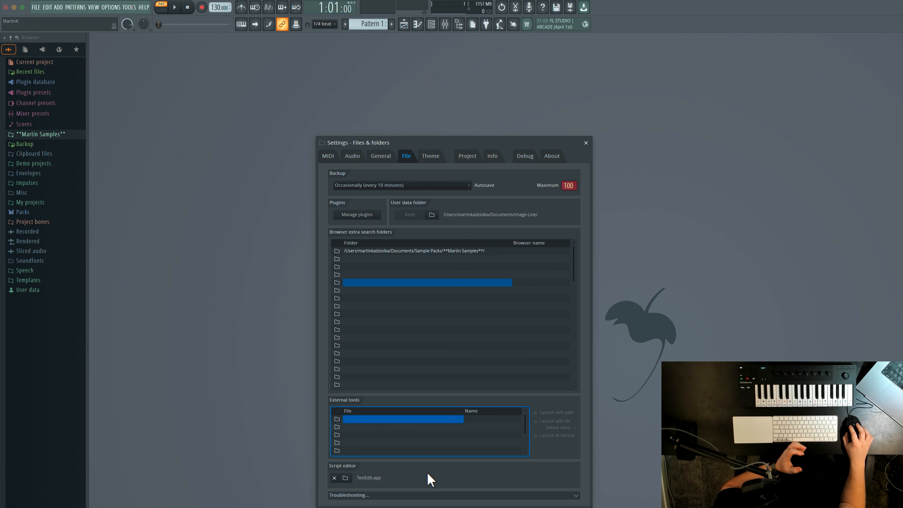
- Try the Dark orange, Light tangerine and Light pear theme presets and return to the default theme
{"action": "left_click", "coordinate": [430, 156]}
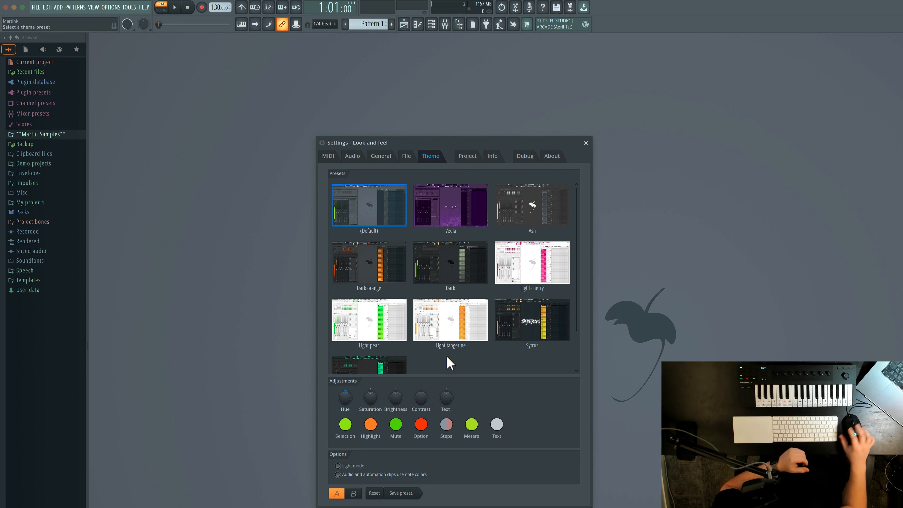
{"action": "left_click", "coordinate": [391, 259]}
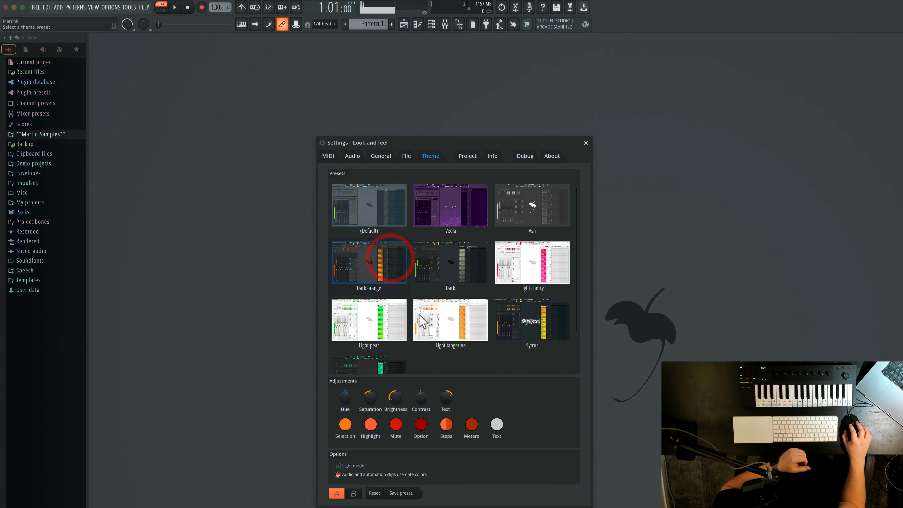
{"action": "left_click", "coordinate": [443, 322]}
{"action": "left_click", "coordinate": [339, 306]}
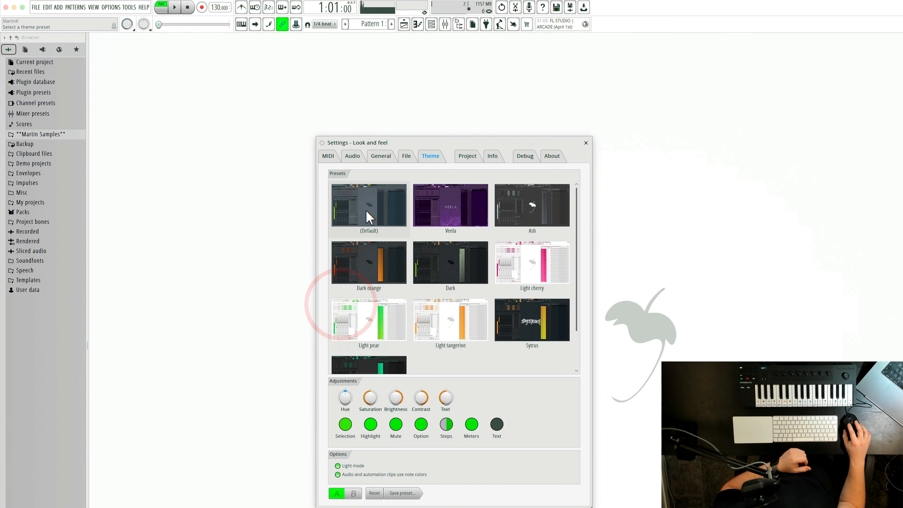
{"action": "left_click", "coordinate": [370, 217]}
{"action": "scroll", "coordinate": [435, 355], "scroll_direction": "down", "scroll_amount": 1}
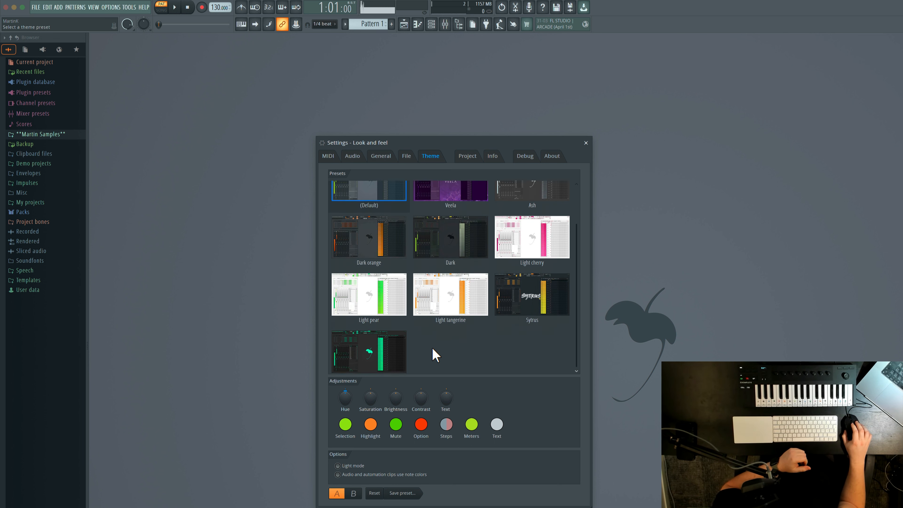
{"action": "scroll", "coordinate": [435, 354], "scroll_direction": "up", "scroll_amount": 1}
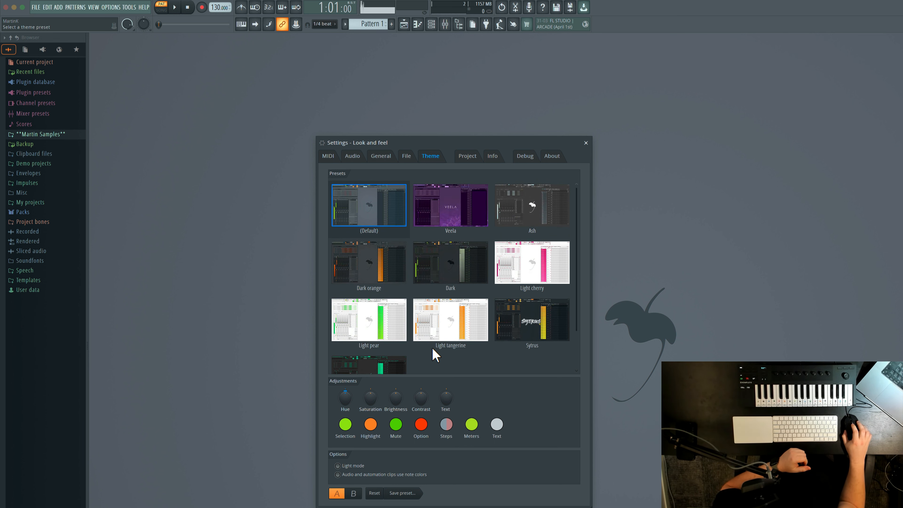
- Apply the Light pear theme to slot A and compare it with the default theme in slot B, finishing on slot B
{"action": "left_click", "coordinate": [353, 493]}
{"action": "left_click", "coordinate": [336, 493]}
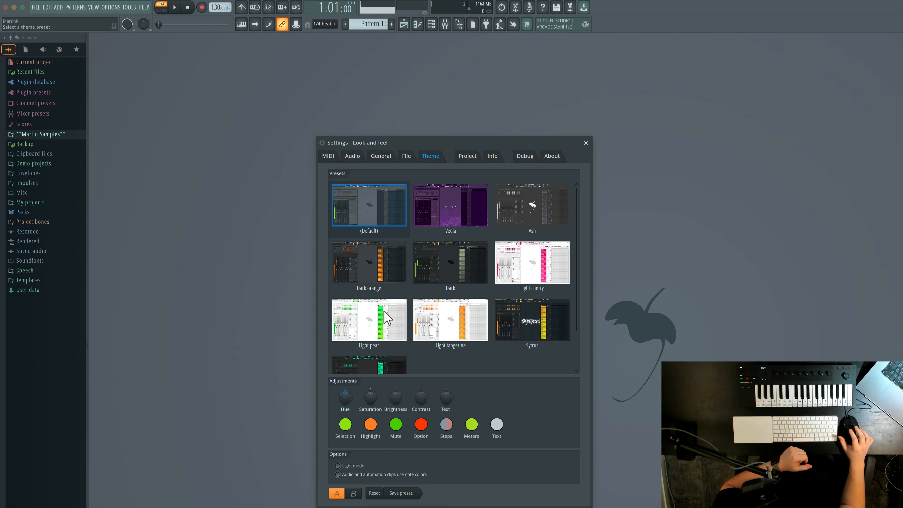
{"action": "left_click", "coordinate": [388, 318]}
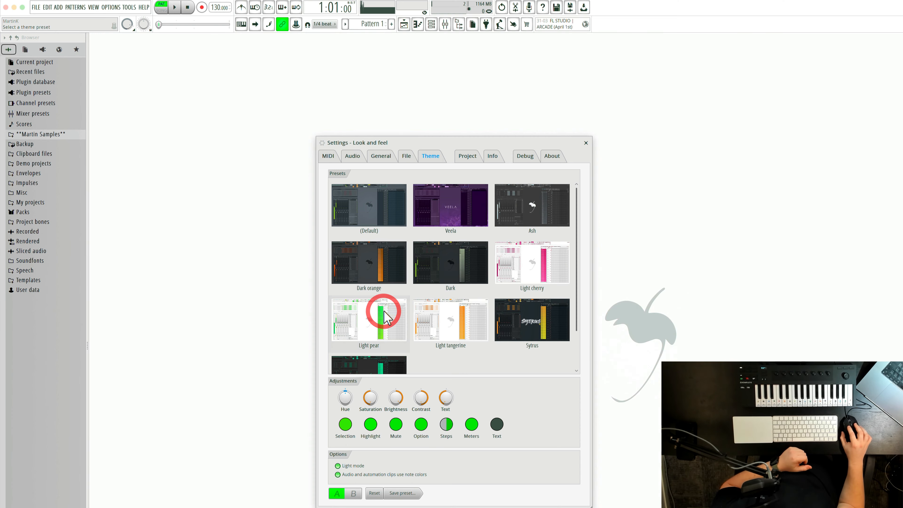
{"action": "left_click", "coordinate": [353, 493]}
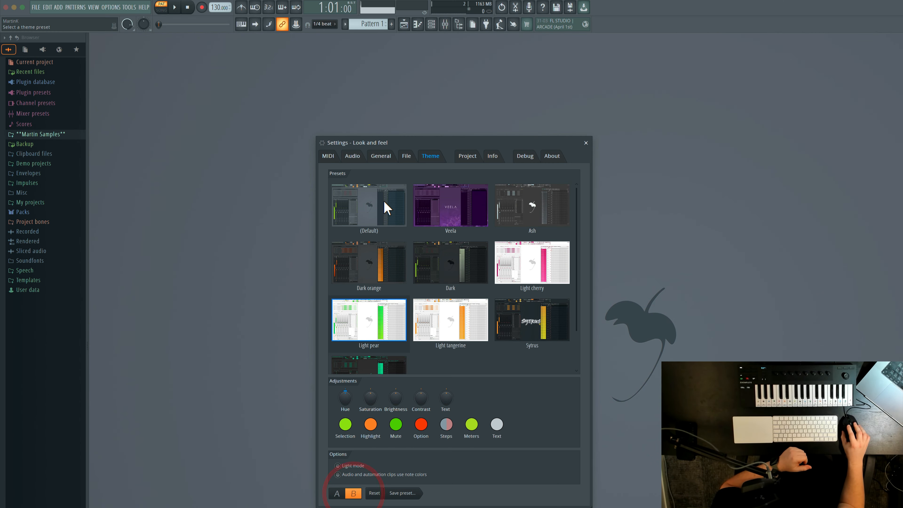
{"action": "left_click", "coordinate": [337, 493]}
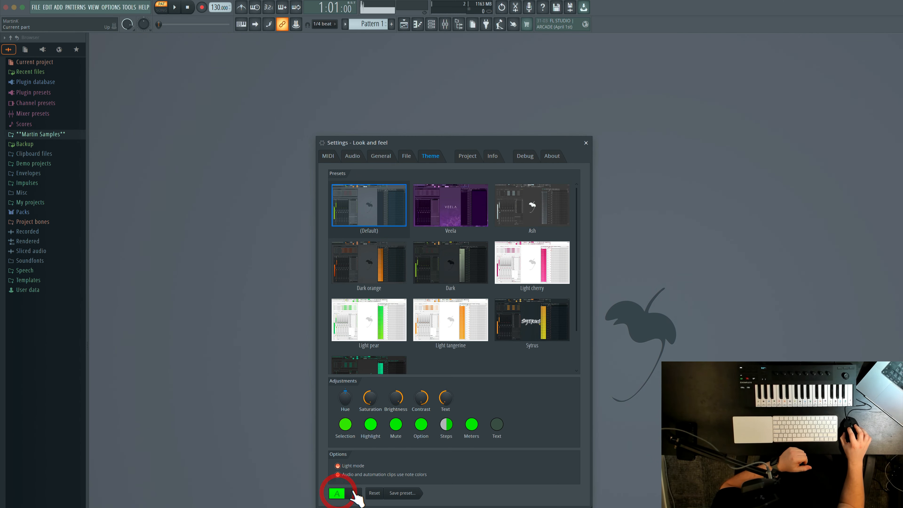
{"action": "left_click", "coordinate": [353, 493]}
{"action": "left_click", "coordinate": [337, 494]}
{"action": "left_click", "coordinate": [353, 493]}
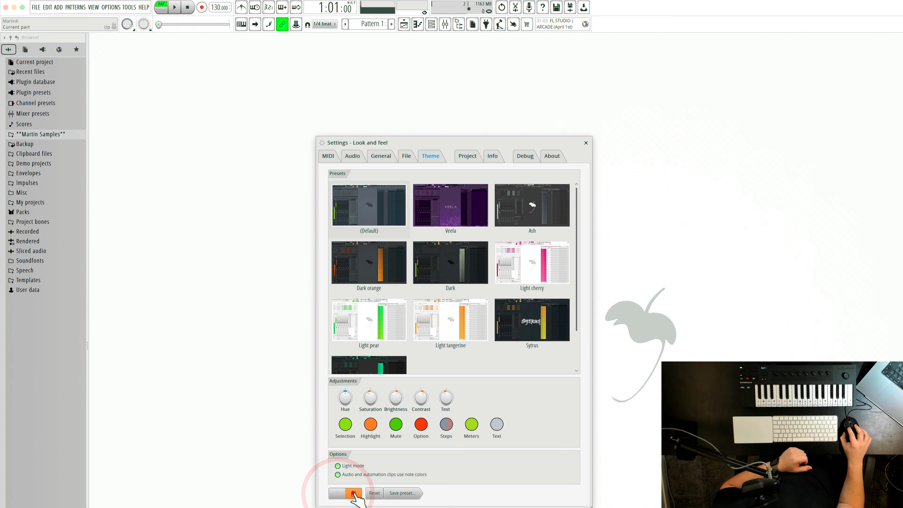
- Look through the project settings, project credits, debugging log and program information, and close the settings window
{"action": "left_click", "coordinate": [467, 156]}
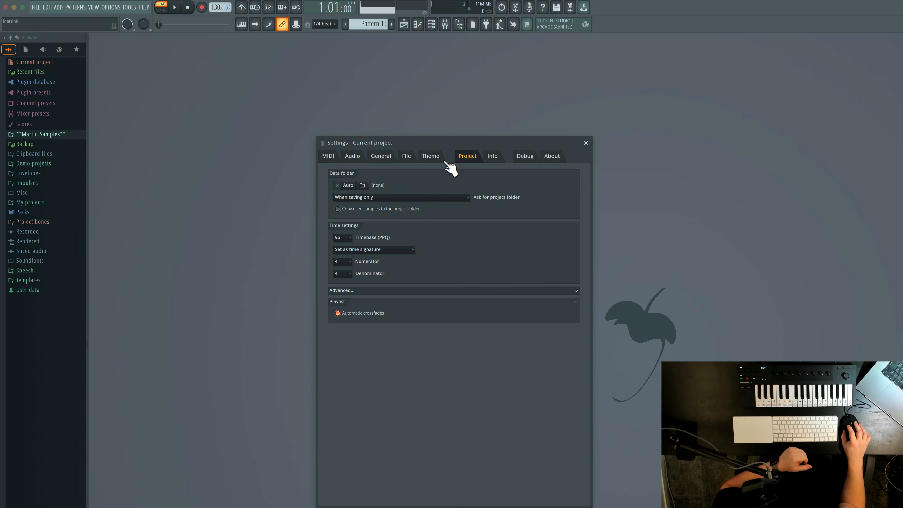
{"action": "left_click", "coordinate": [494, 157]}
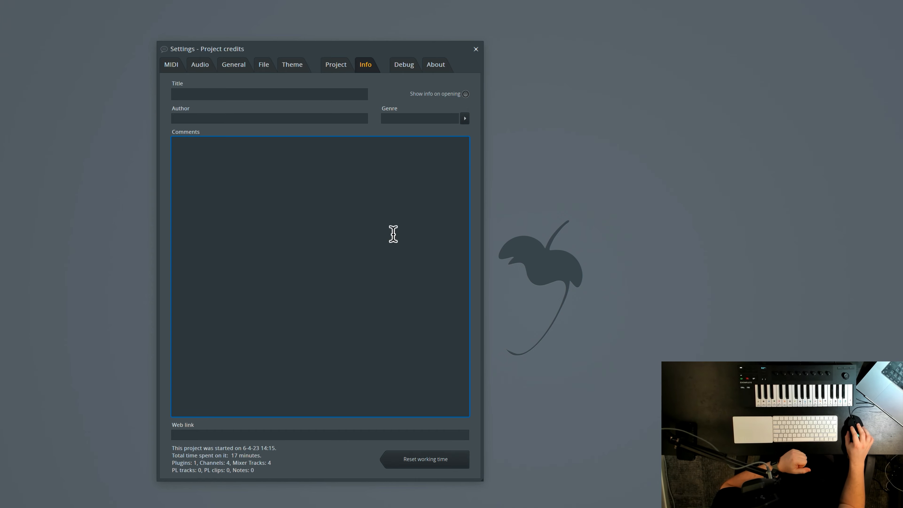
{"action": "left_click", "coordinate": [409, 68]}
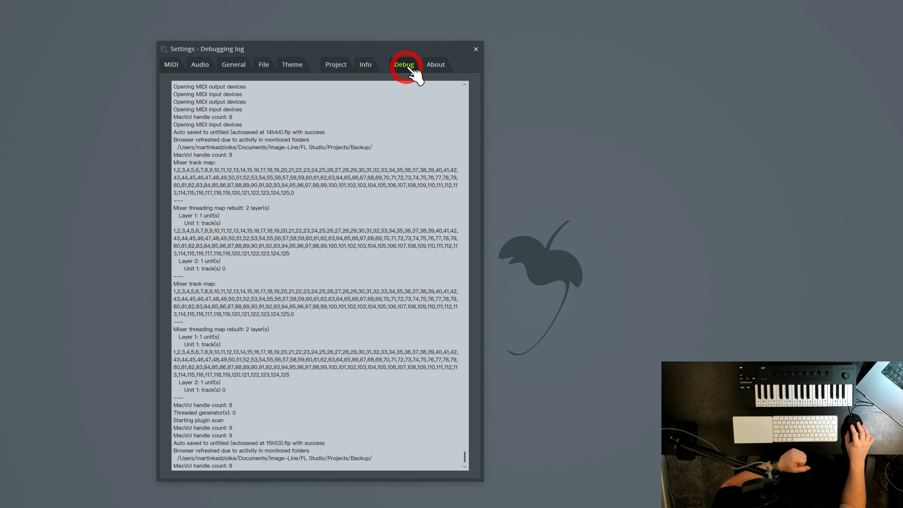
{"action": "left_click", "coordinate": [431, 68]}
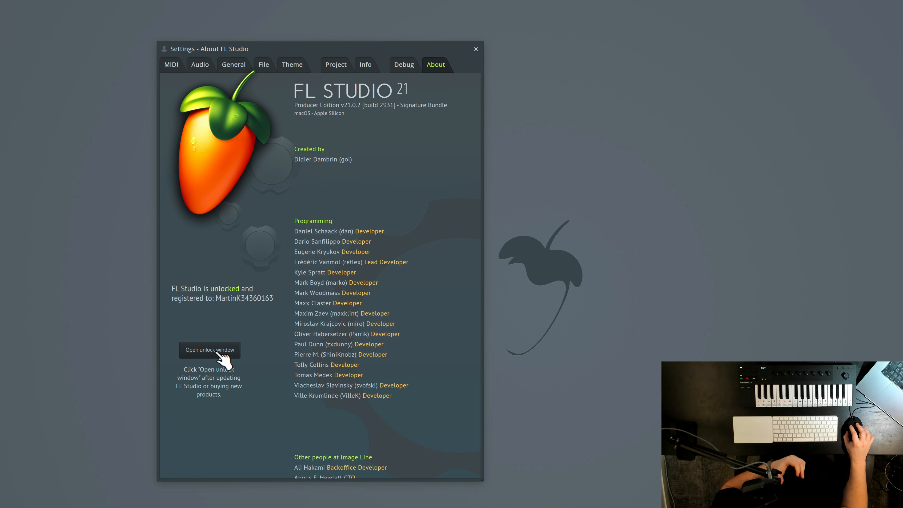
{"action": "left_click", "coordinate": [476, 50]}
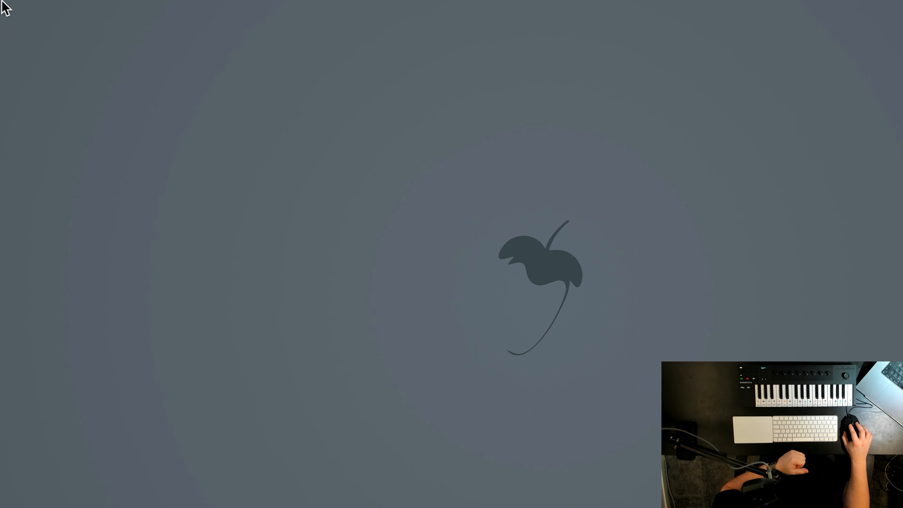
- Examine the commands for options, tools such as Riff machine, Macros and the score logger, and help
{"action": "left_click", "coordinate": [86, 15]}
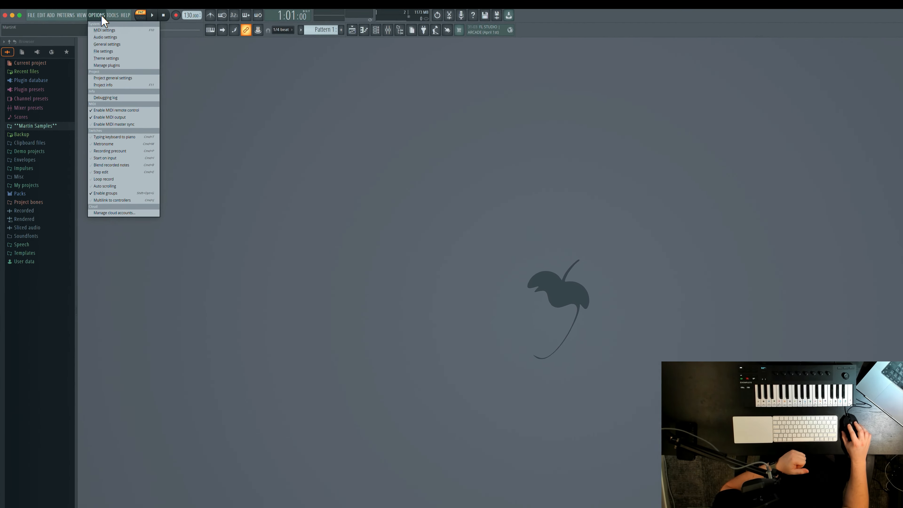
{"action": "left_click", "coordinate": [98, 15]}
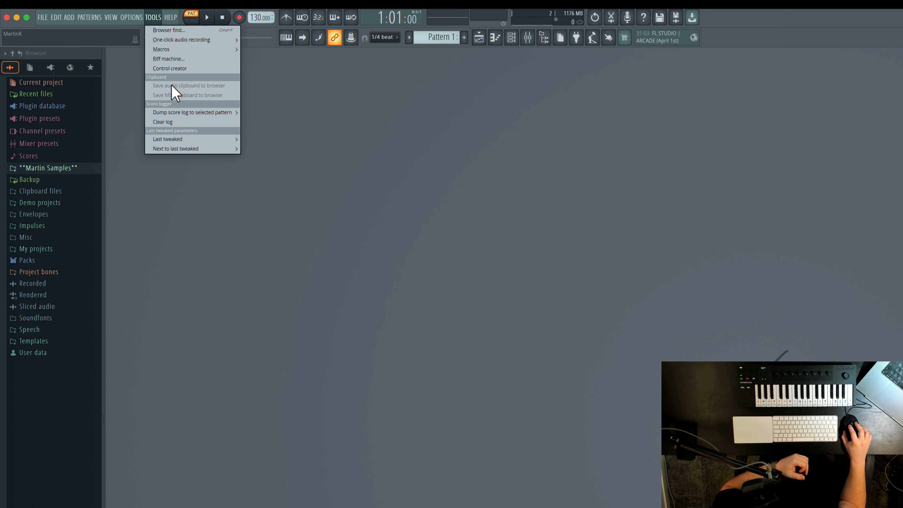
{"action": "mouse_move", "coordinate": [171, 20]}
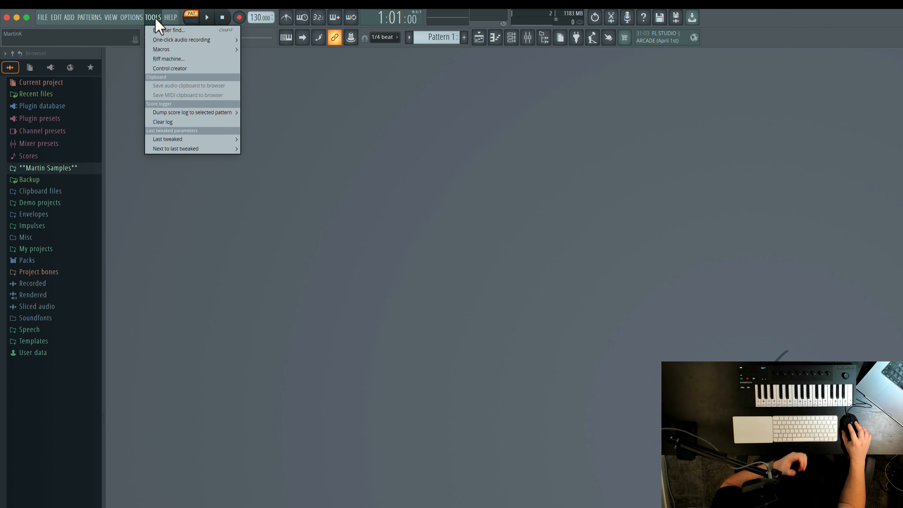
{"action": "left_click", "coordinate": [170, 20]}
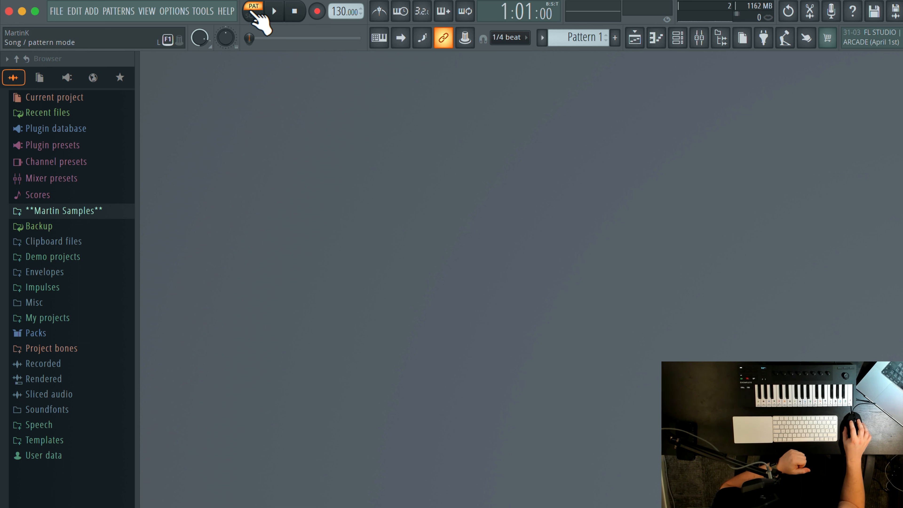
- Switch playback between pattern and song mode twice, finishing in pattern mode
{"action": "left_click", "coordinate": [256, 13]}
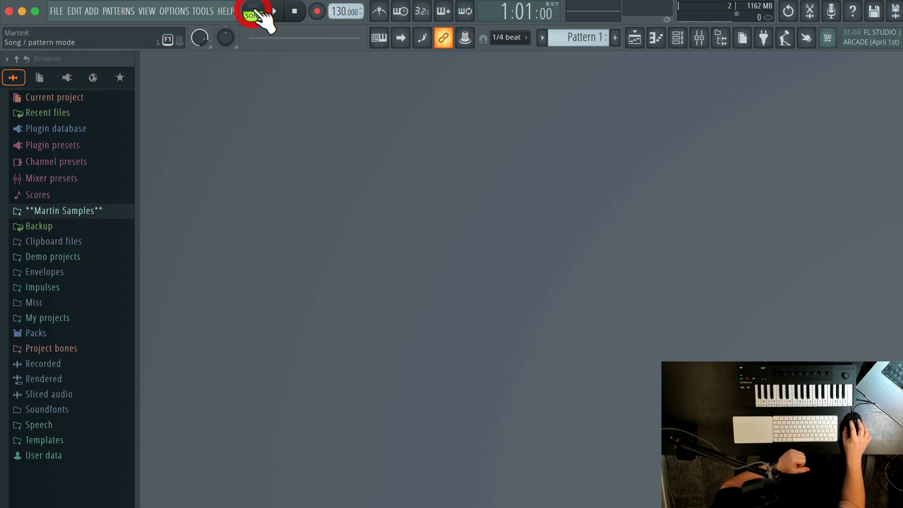
{"action": "left_click", "coordinate": [256, 13]}
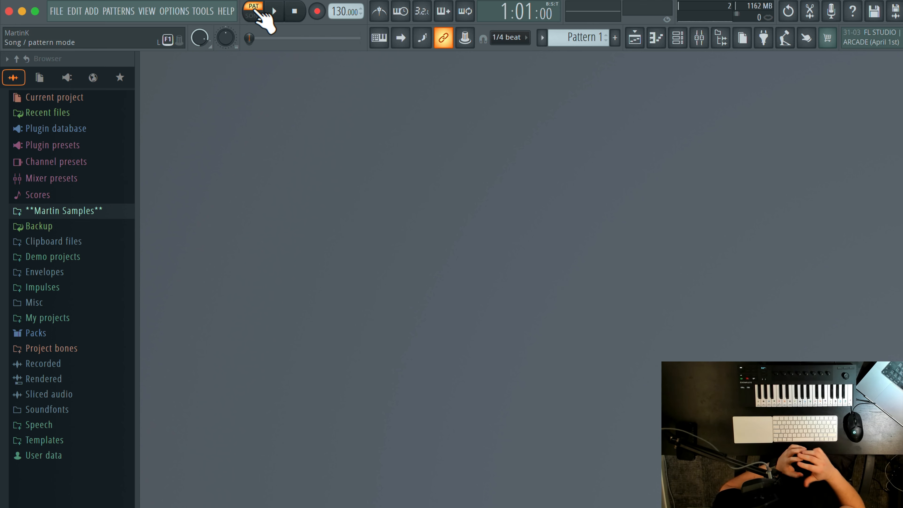
{"action": "left_click", "coordinate": [257, 13]}
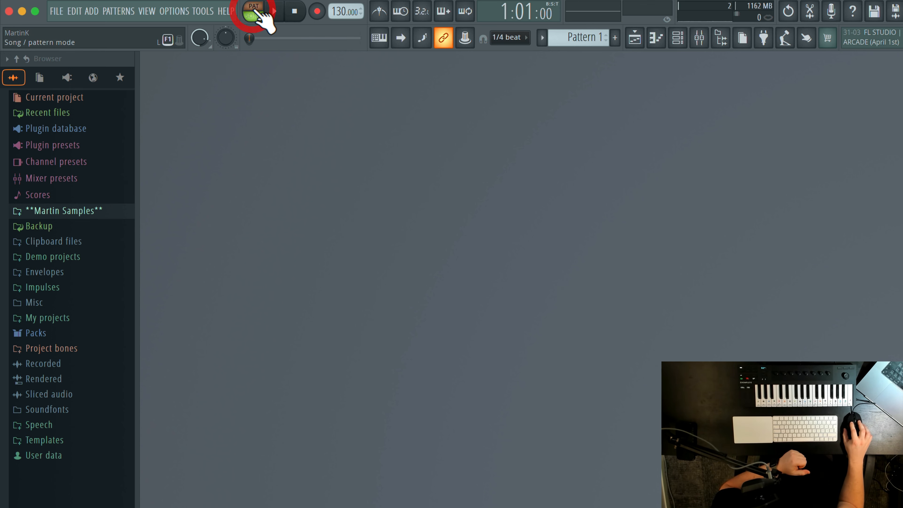
{"action": "left_click", "coordinate": [256, 13]}
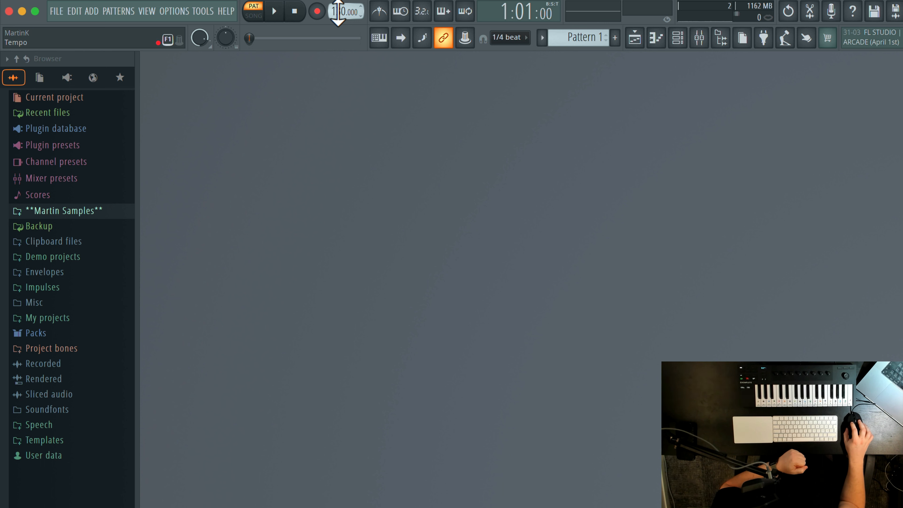
- Try out the tempo and main volume controls, and scrub the song position slider back and forth
{"action": "left_click_drag", "start_coordinate": [338, 13], "coordinate": [338, 13]}
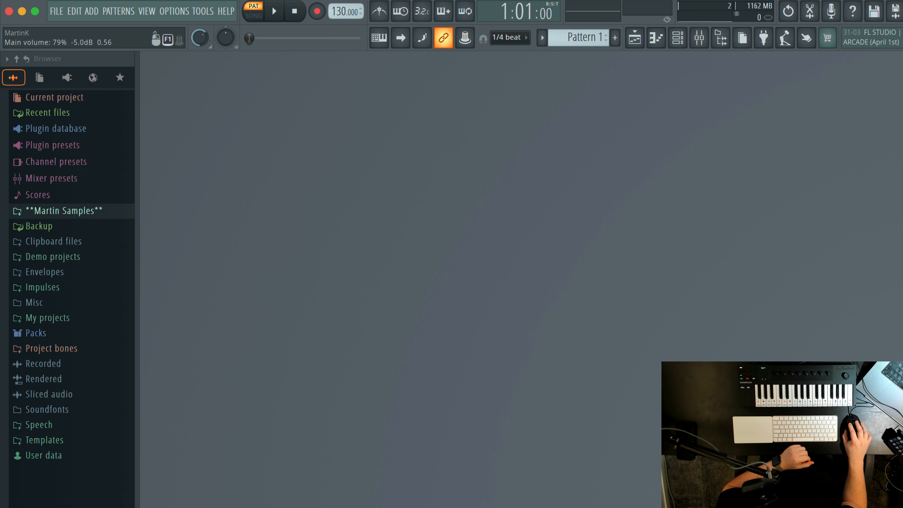
{"action": "left_click_drag", "start_coordinate": [200, 37], "coordinate": [200, 25]}
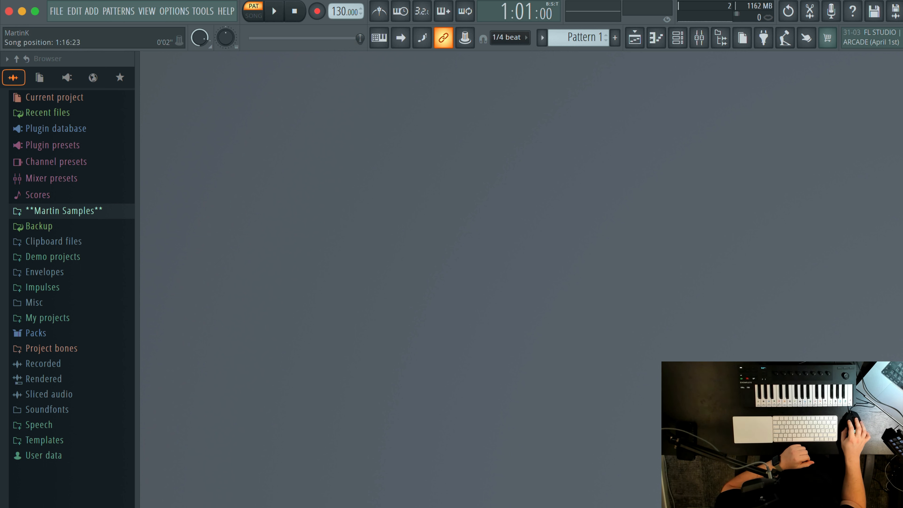
{"action": "left_click_drag", "start_coordinate": [360, 38], "coordinate": [249, 39]}
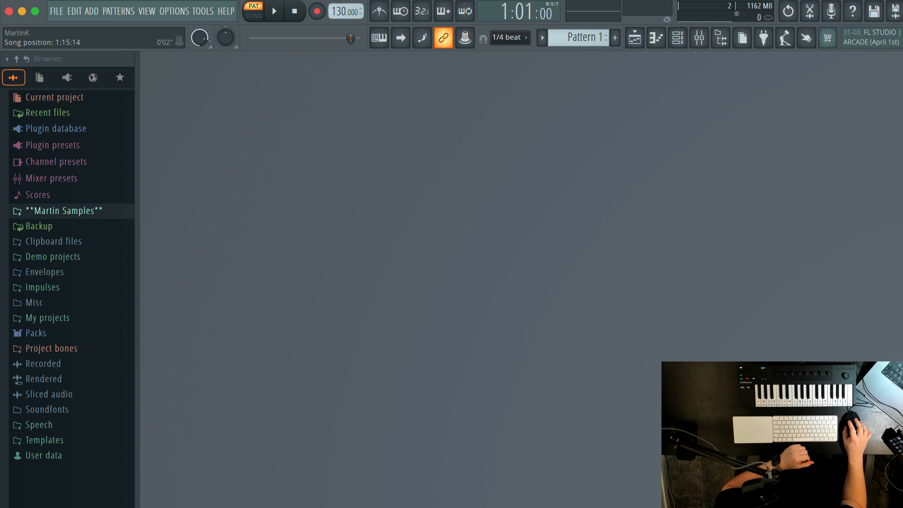
{"action": "left_click_drag", "start_coordinate": [351, 38], "coordinate": [316, 38]}
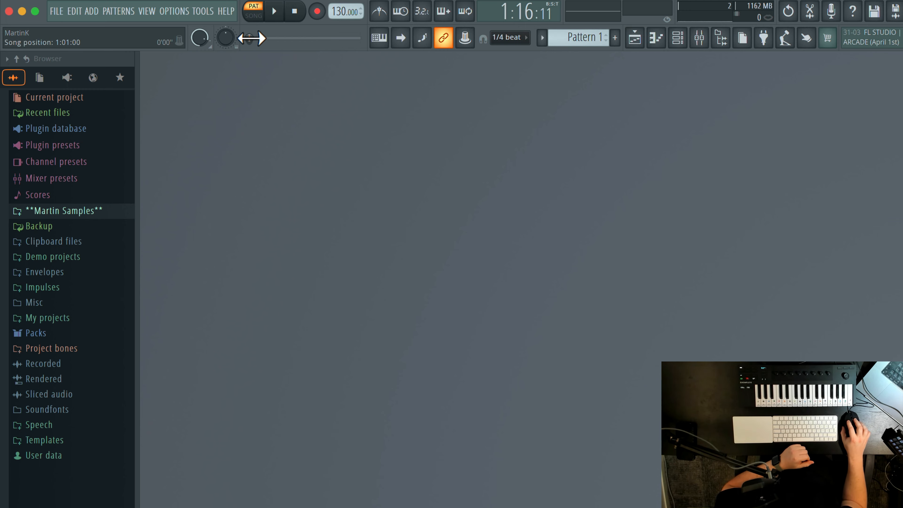
- View the playlist and close it, and set the time display mode to Bar : Beat/Step : Tick
{"action": "left_click", "coordinate": [635, 37]}
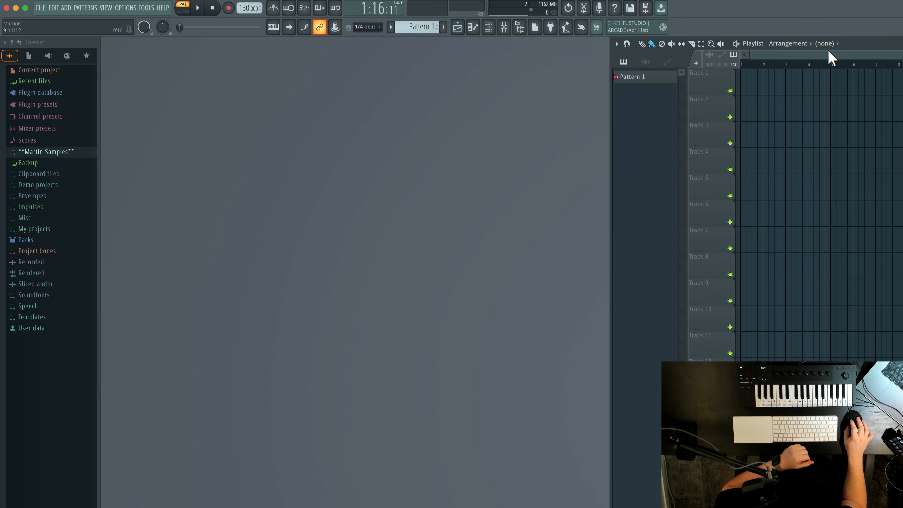
{"action": "left_click", "coordinate": [900, 43]}
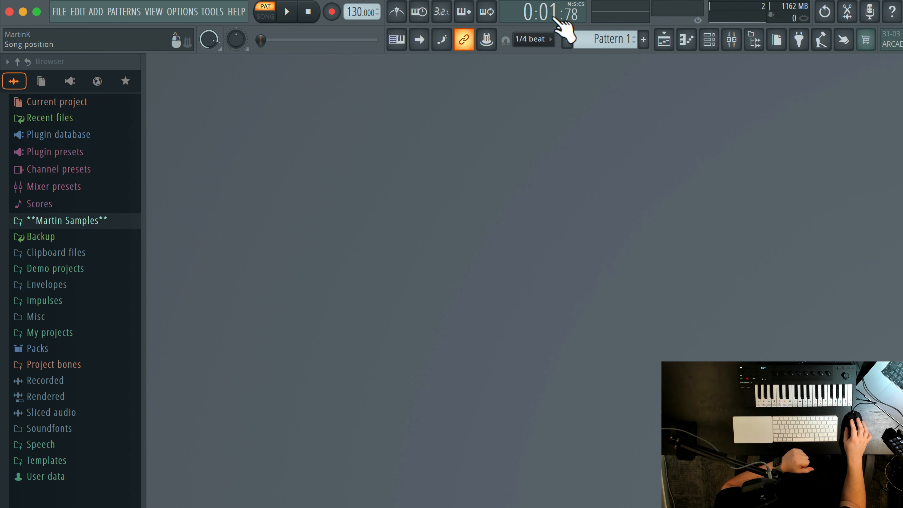
{"action": "right_click", "coordinate": [551, 16]}
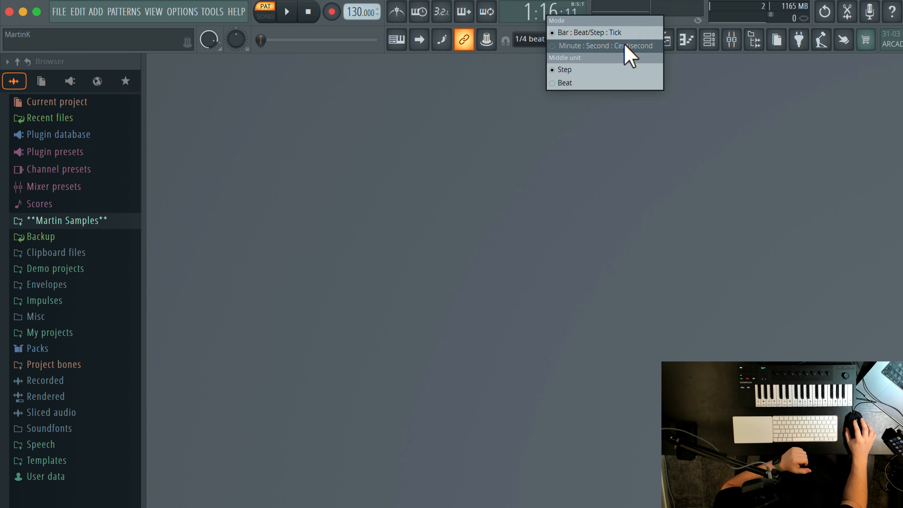
{"action": "left_click", "coordinate": [631, 33]}
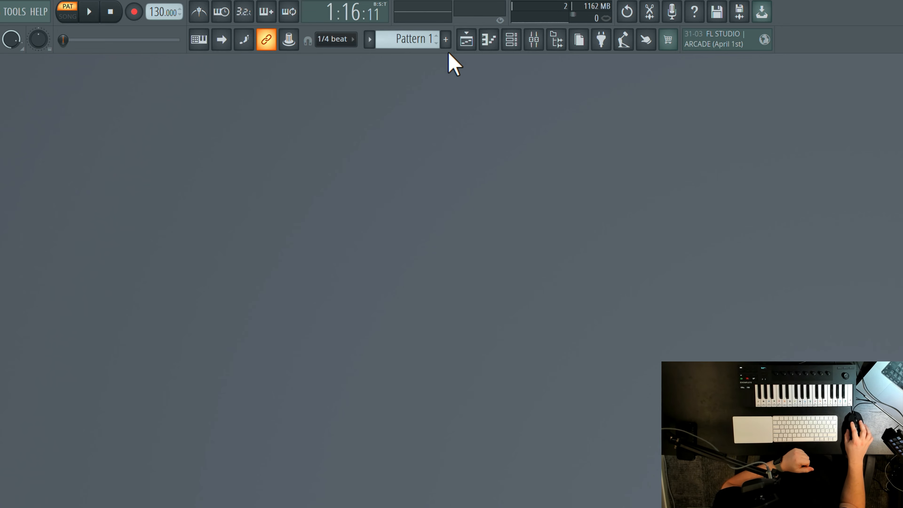
- Examine the pattern commands such as rename, clone, split and render, and look through the main snap options
{"action": "left_click", "coordinate": [370, 39]}
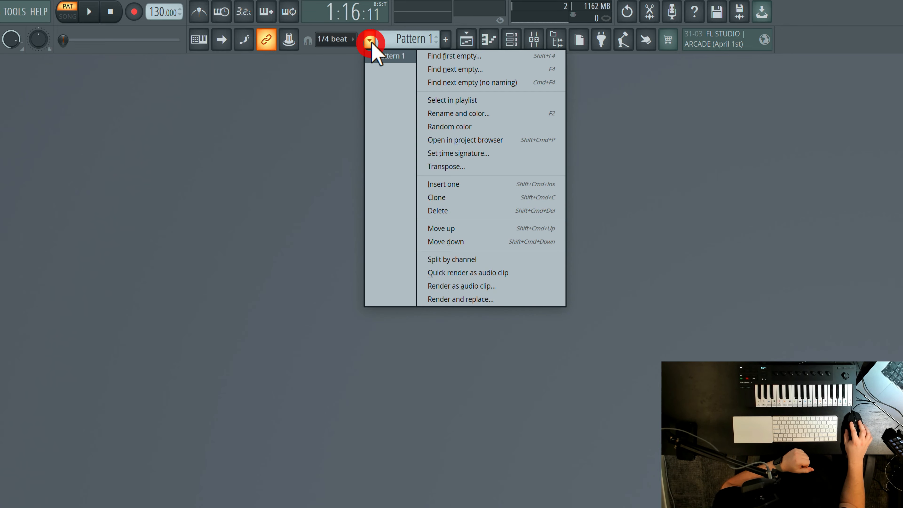
{"action": "left_click", "coordinate": [370, 39]}
{"action": "left_click", "coordinate": [119, 12]}
{"action": "left_click", "coordinate": [121, 15]}
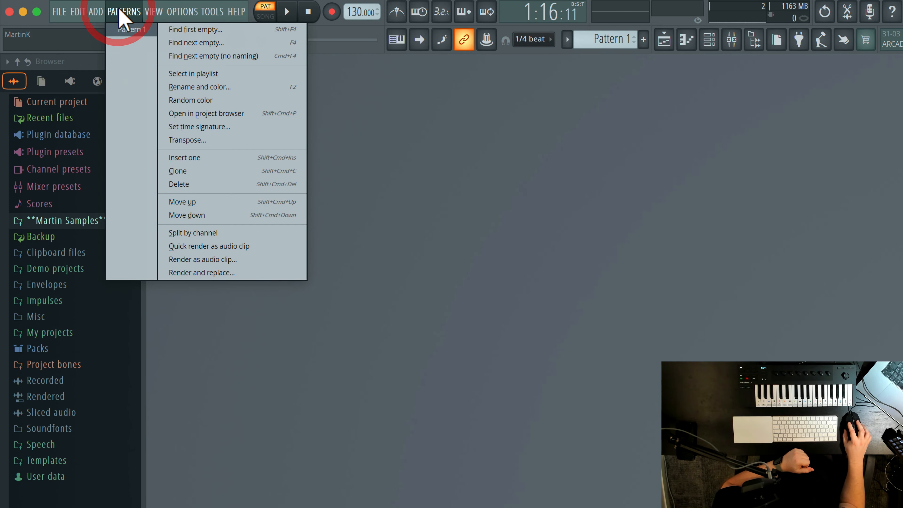
{"action": "left_click", "coordinate": [567, 39]}
{"action": "left_click", "coordinate": [566, 39]}
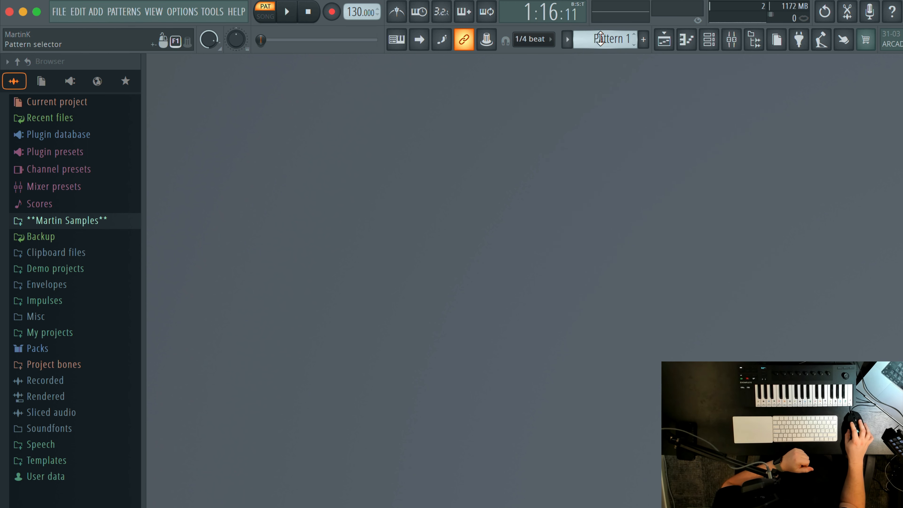
{"action": "left_click_drag", "start_coordinate": [612, 38], "coordinate": [611, 31]}
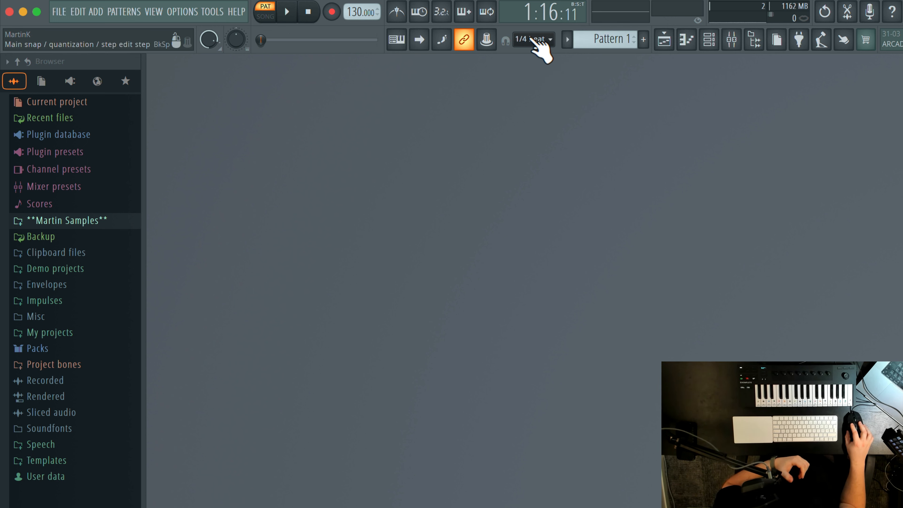
{"action": "left_click", "coordinate": [538, 39]}
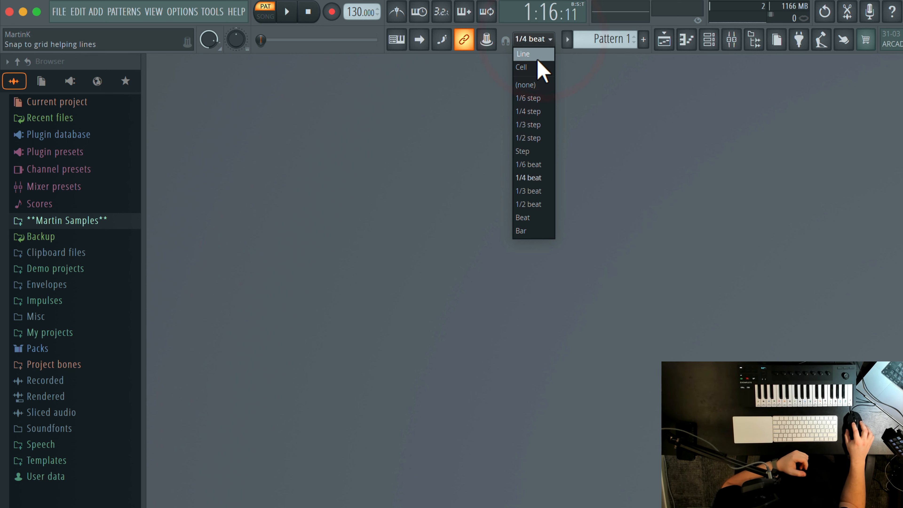
{"action": "left_click", "coordinate": [579, 172]}
- In the playlist, place a Pattern 1 clip on Track 3 and shift it to start just before bar 4
{"action": "left_click", "coordinate": [665, 39]}
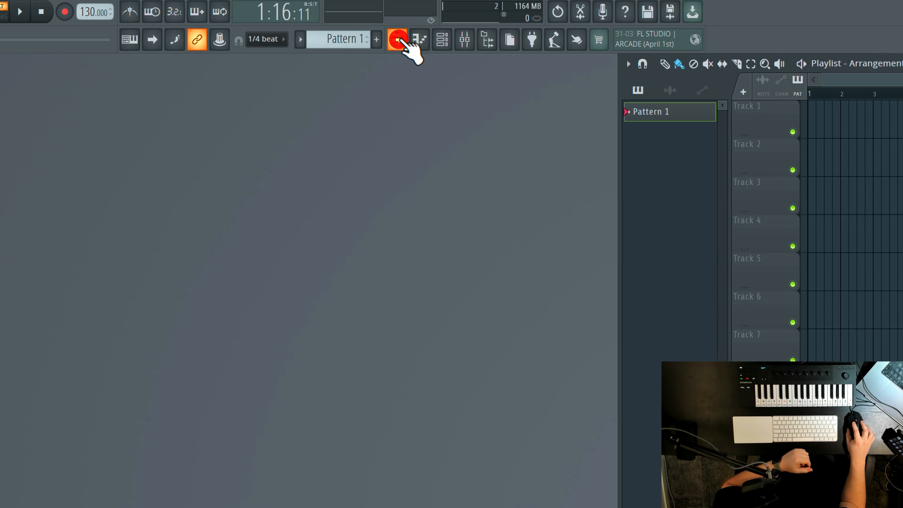
{"action": "left_click", "coordinate": [846, 188]}
{"action": "mouse_move", "coordinate": [866, 182]}
{"action": "left_mouse_down"}
{"action": "mouse_move", "coordinate": [464, 183]}
{"action": "mouse_move", "coordinate": [522, 184]}
{"action": "mouse_move", "coordinate": [508, 186]}
{"action": "left_mouse_up"}
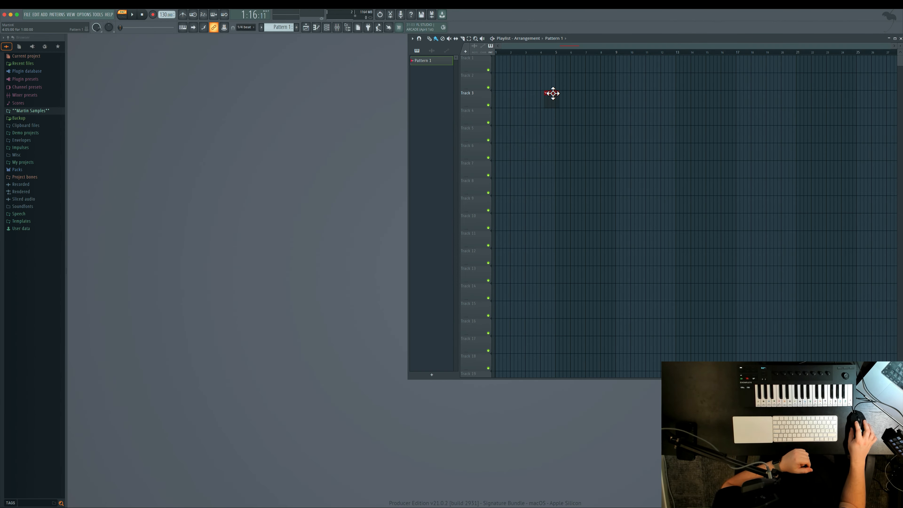
{"action": "left_click", "coordinate": [553, 93]}
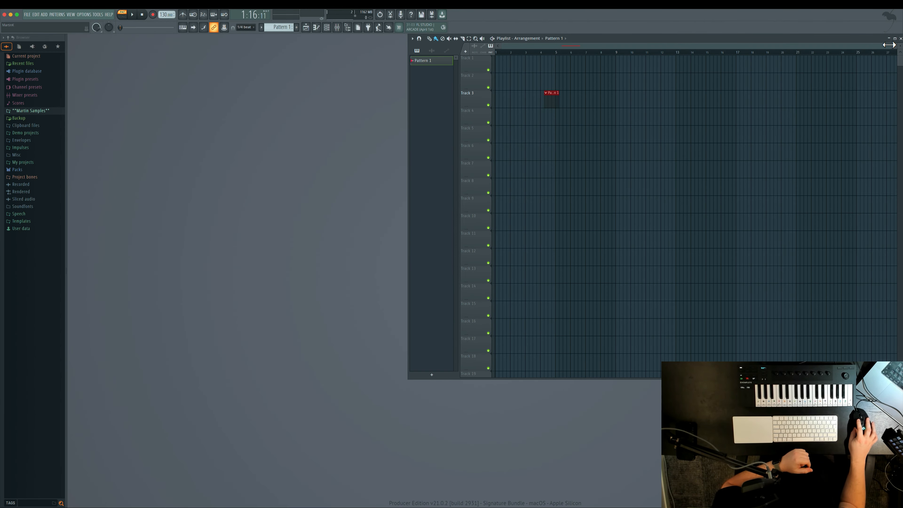
{"action": "left_click_drag", "start_coordinate": [889, 45], "coordinate": [595, 43]}
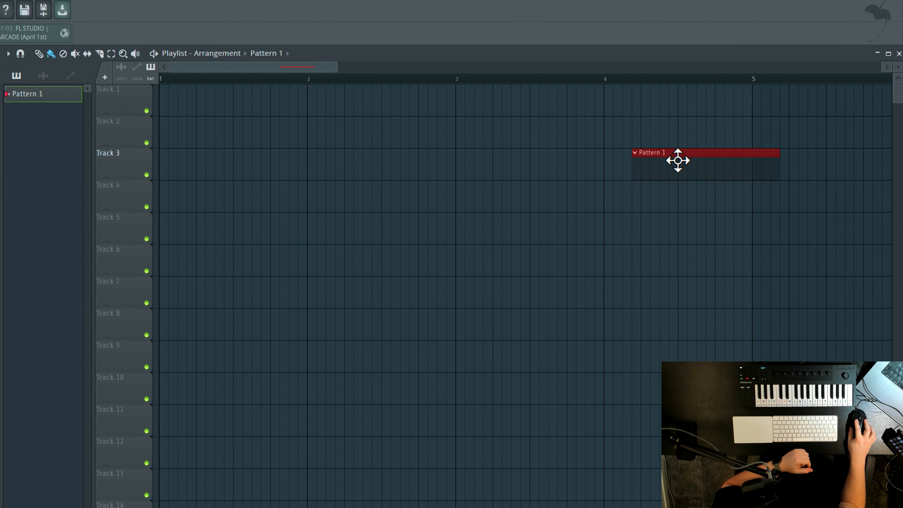
{"action": "mouse_move", "coordinate": [678, 160]}
{"action": "left_mouse_down"}
{"action": "mouse_move", "coordinate": [599, 165]}
{"action": "mouse_move", "coordinate": [649, 172]}
{"action": "mouse_move", "coordinate": [641, 167]}
{"action": "left_mouse_up"}
- Move the playlist's playhead back and forth between neighbouring grid positions in bar 3 at the 1/4 beat snap
{"action": "left_click", "coordinate": [530, 76]}
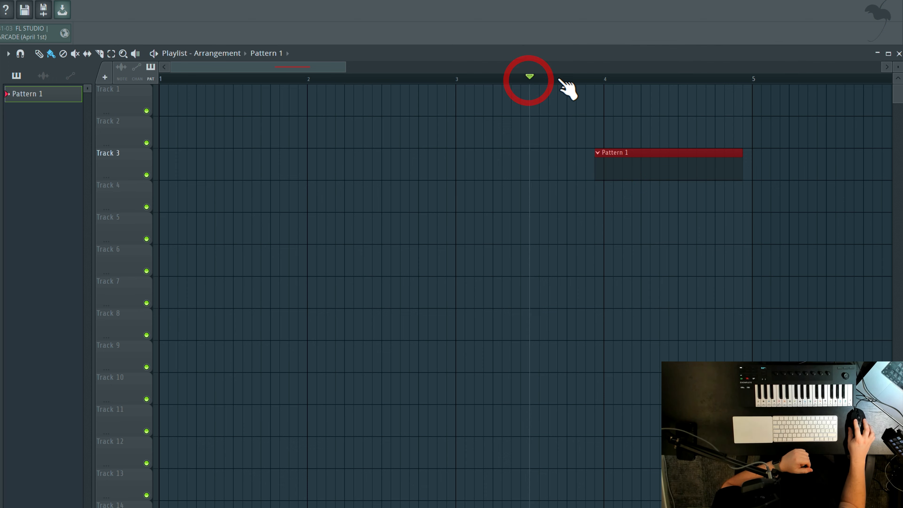
{"action": "left_click", "coordinate": [567, 76]}
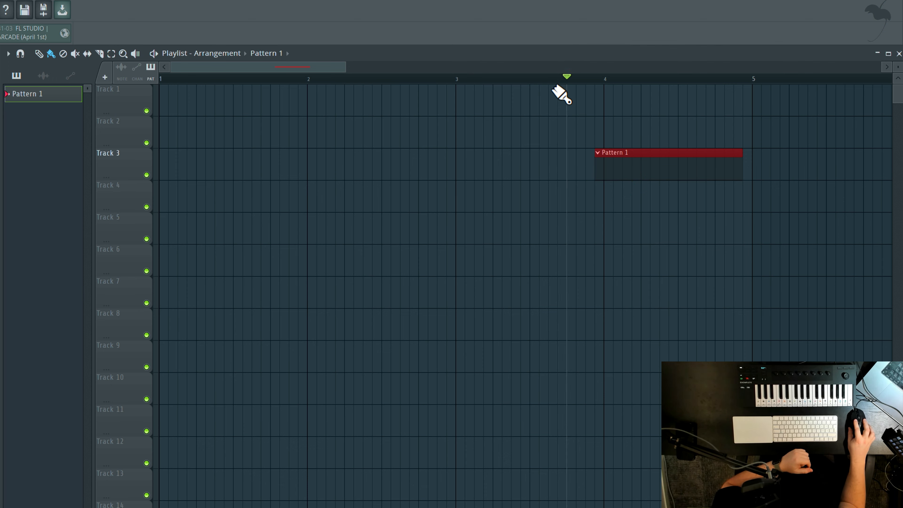
{"action": "left_click", "coordinate": [530, 77]}
{"action": "left_click", "coordinate": [567, 76]}
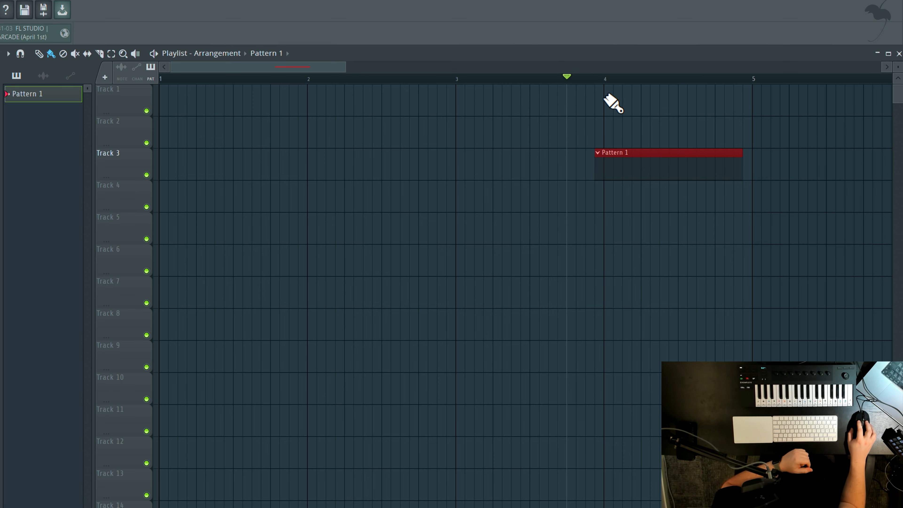
{"action": "left_click_drag", "start_coordinate": [569, 75], "coordinate": [530, 76]}
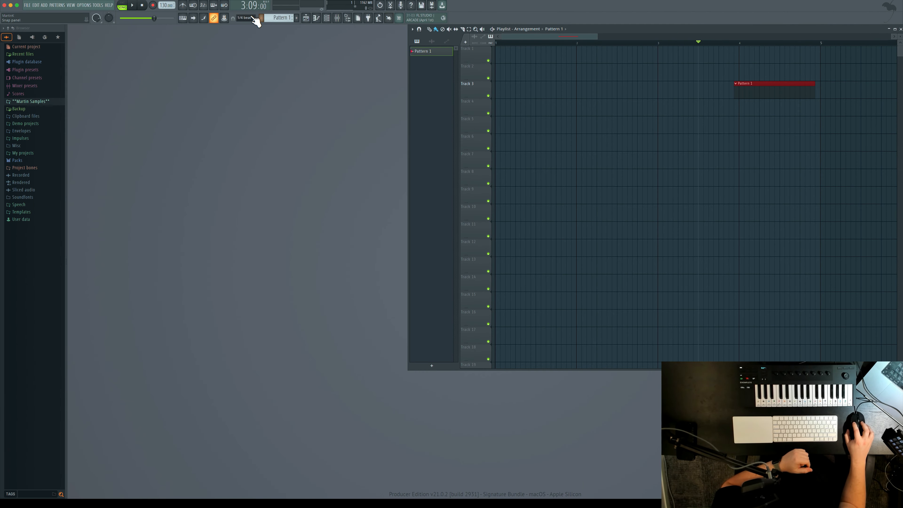
- Set the main snap to 1/6 step and shift the playhead slightly earlier in bar 3
{"action": "left_click", "coordinate": [246, 17]}
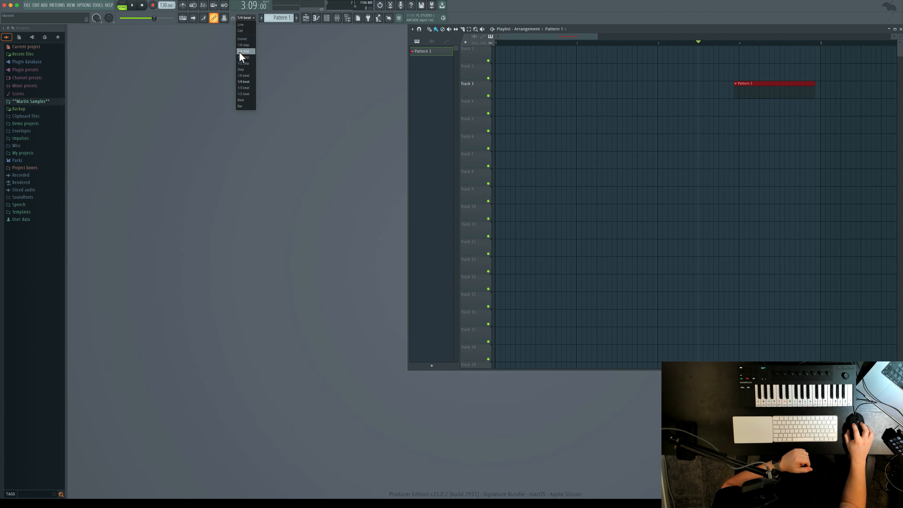
{"action": "left_click", "coordinate": [249, 45]}
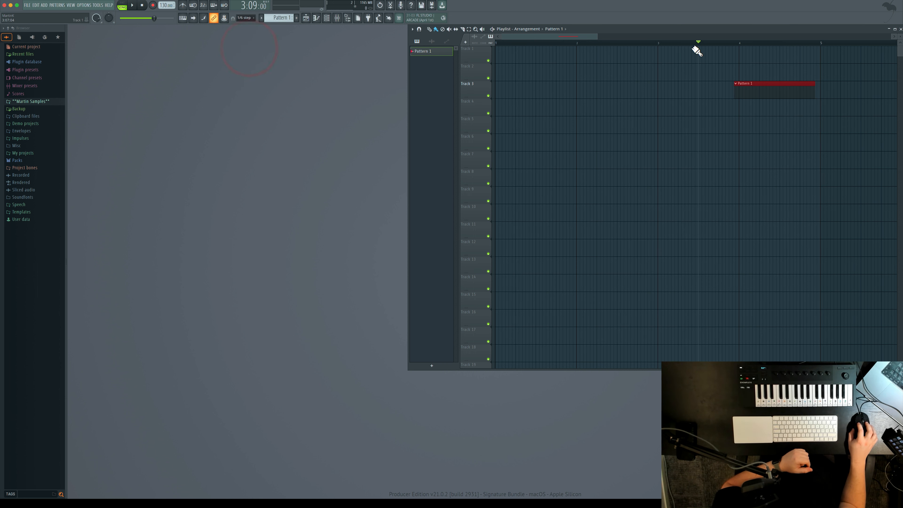
{"action": "left_click_drag", "start_coordinate": [697, 42], "coordinate": [695, 42]}
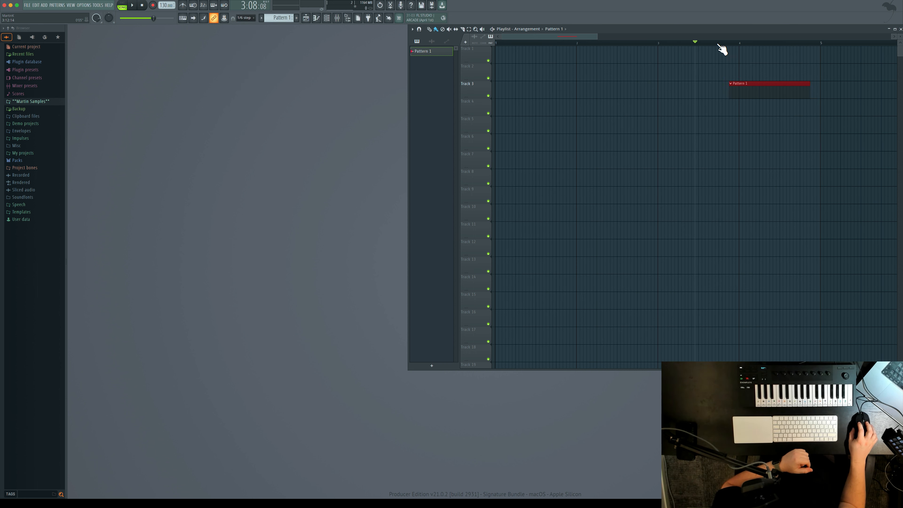
- Set the main snap back to 1/4 beat and delete the Pattern 1 clip from Track 3
{"action": "left_click", "coordinate": [249, 18]}
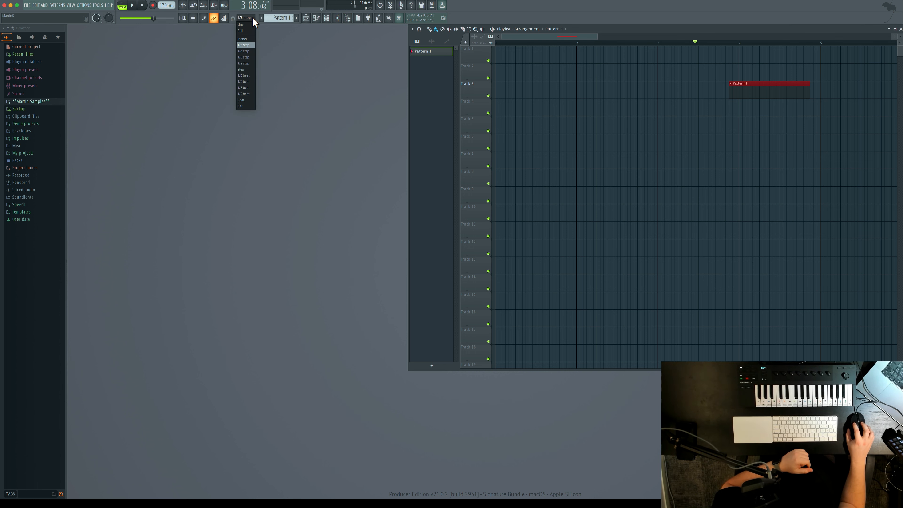
{"action": "left_click", "coordinate": [250, 81]}
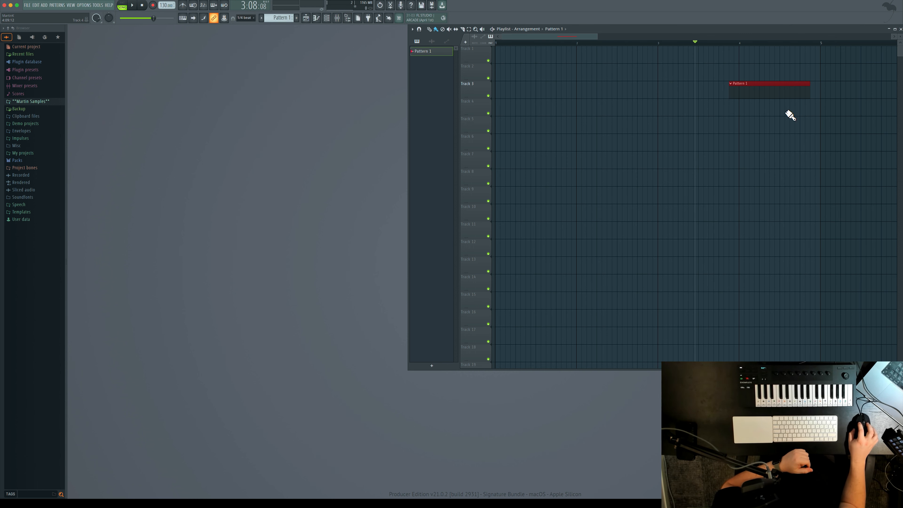
{"action": "right_click", "coordinate": [786, 93]}
- View the piano roll and close it, and return the song position to the start in pattern mode
{"action": "left_click", "coordinate": [316, 18]}
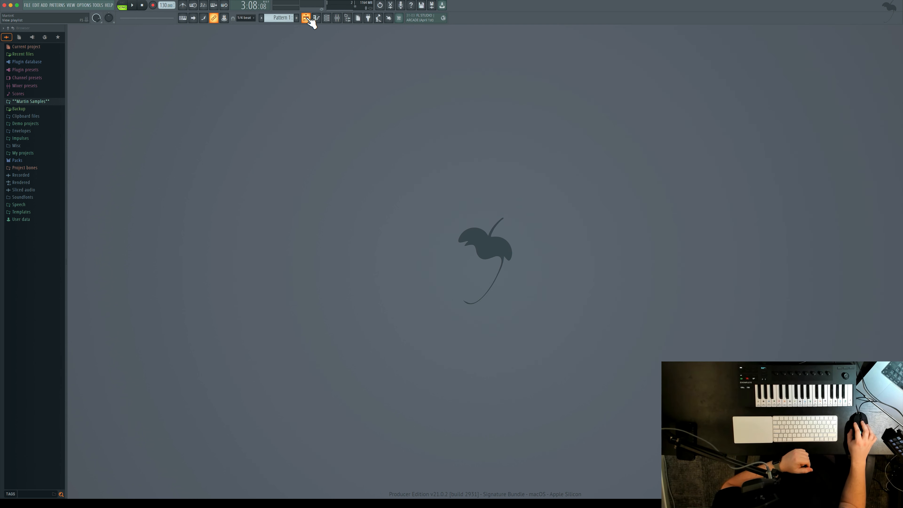
{"action": "left_click", "coordinate": [326, 20]}
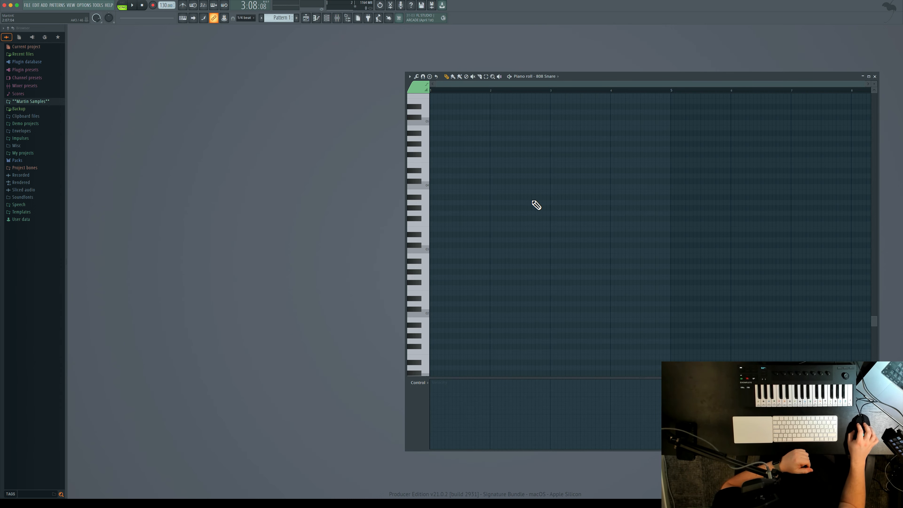
{"action": "left_click", "coordinate": [875, 76]}
{"action": "left_click", "coordinate": [417, 72]}
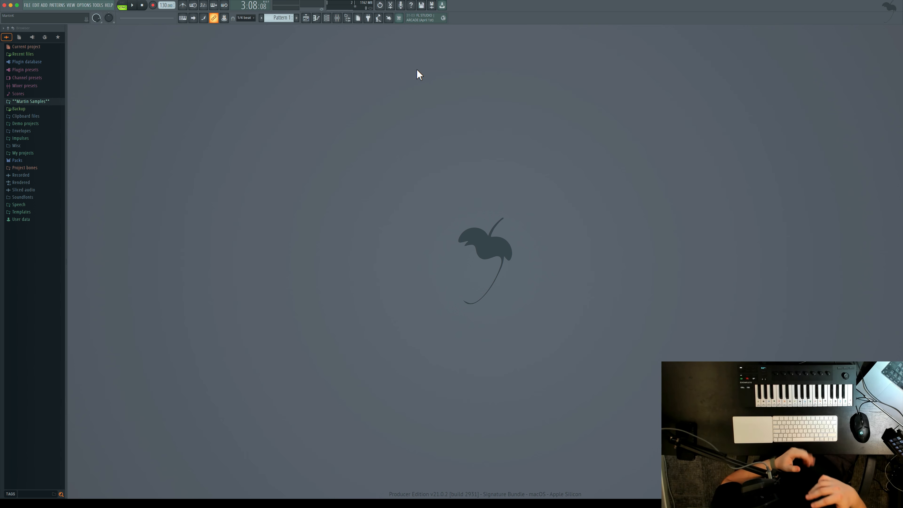
{"action": "key", "text": "shift+0"}
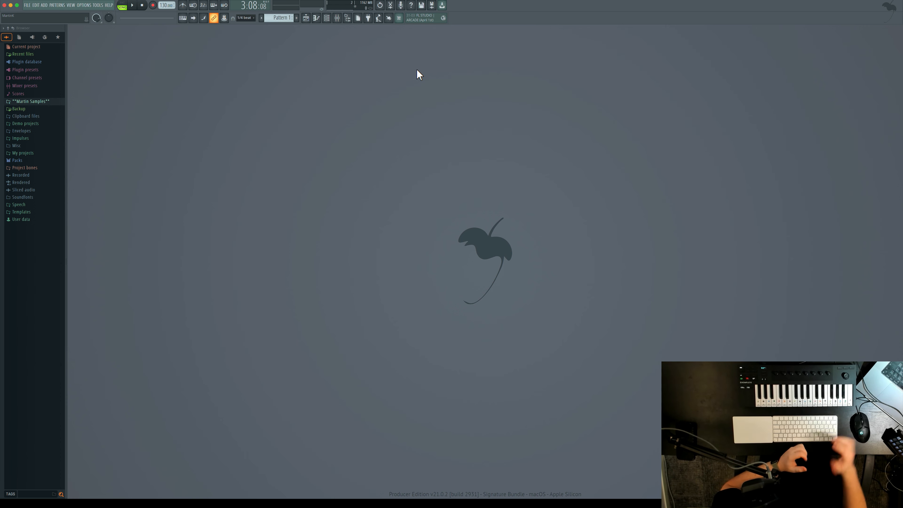
{"action": "left_click", "coordinate": [145, 7]}
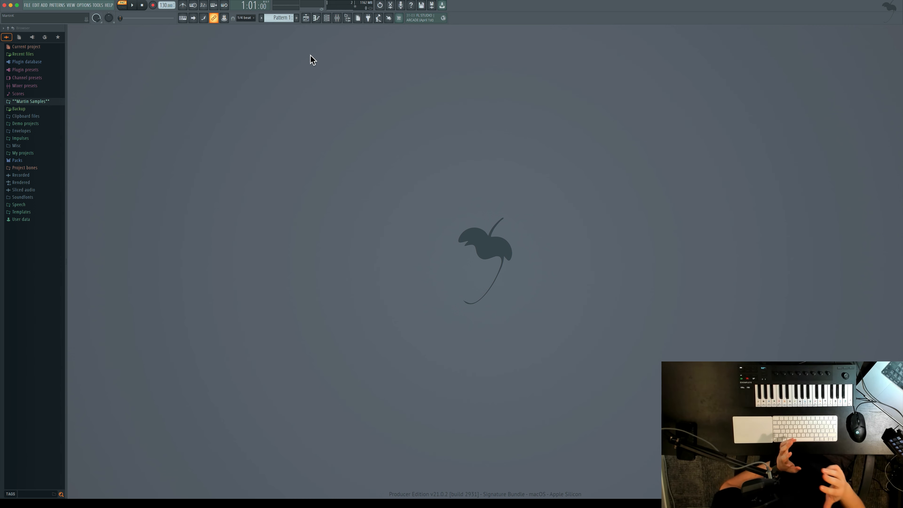
- Open the playlist, extend its window down to the bottom of the workspace and zoom its timeline out to about 17 bars
{"action": "left_click", "coordinate": [310, 20]}
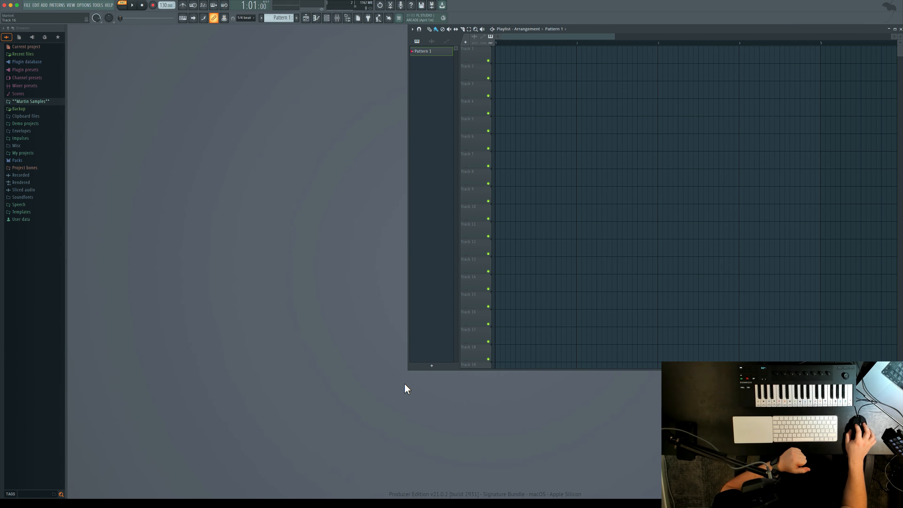
{"action": "left_click_drag", "start_coordinate": [409, 369], "coordinate": [395, 494]}
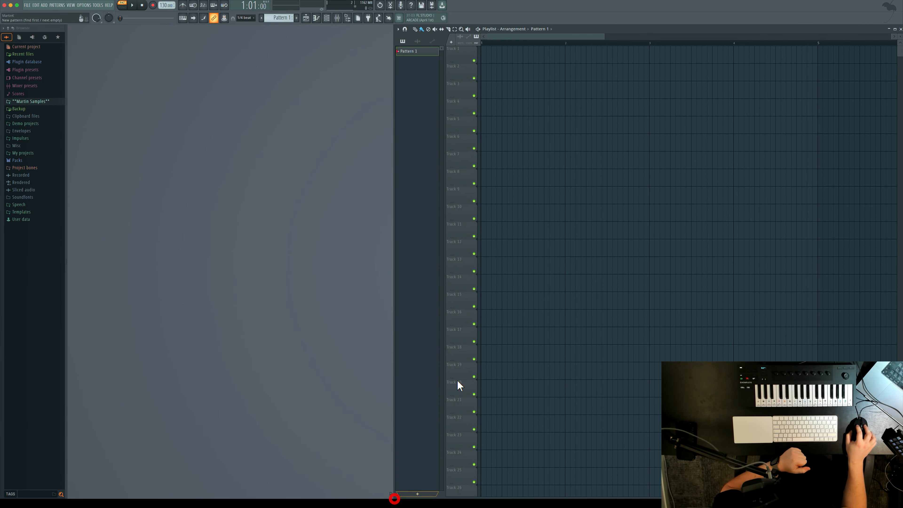
{"action": "left_click_drag", "start_coordinate": [604, 36], "coordinate": [877, 34]}
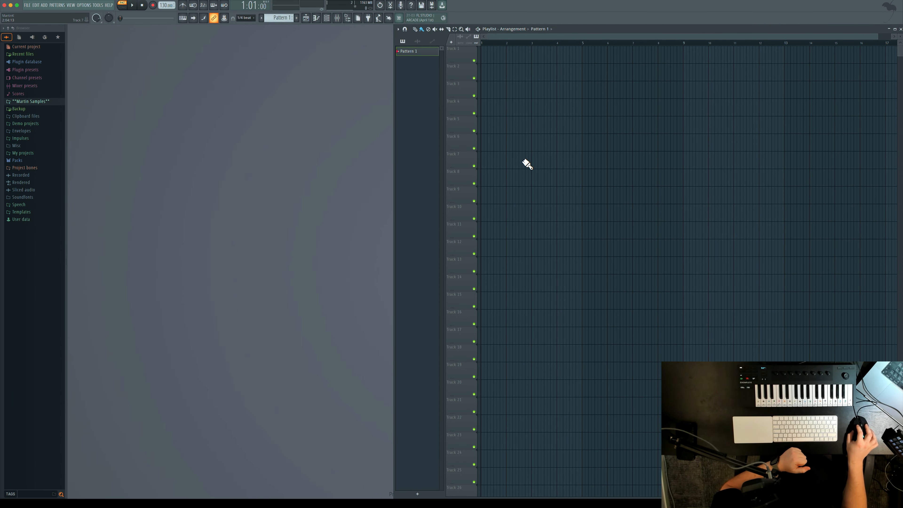
{"action": "key", "text": "shift+0"}
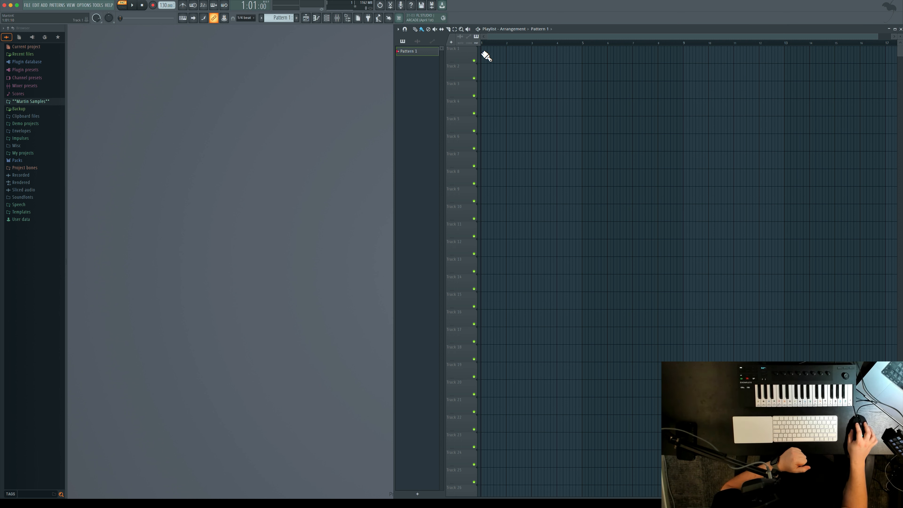
- Place four Pattern 1 clips back to back on Track 1 from bar 1 of the playlist and clear them
{"action": "left_click", "coordinate": [509, 52]}
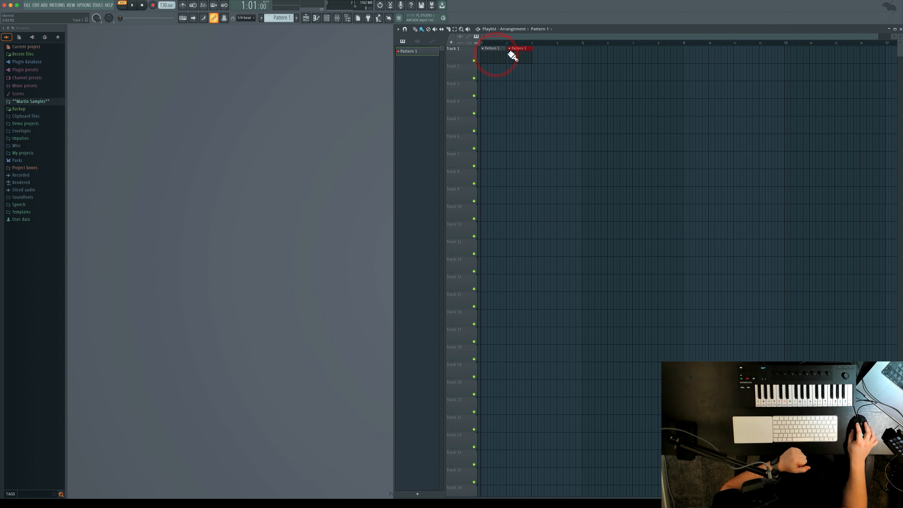
{"action": "left_click_drag", "start_coordinate": [517, 56], "coordinate": [541, 57]}
{"action": "left_click", "coordinate": [534, 55]}
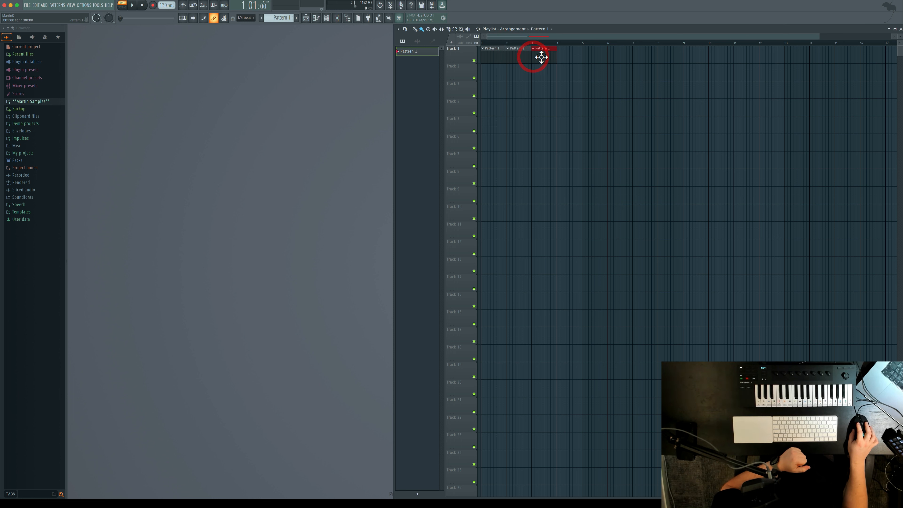
{"action": "left_click", "coordinate": [564, 59]}
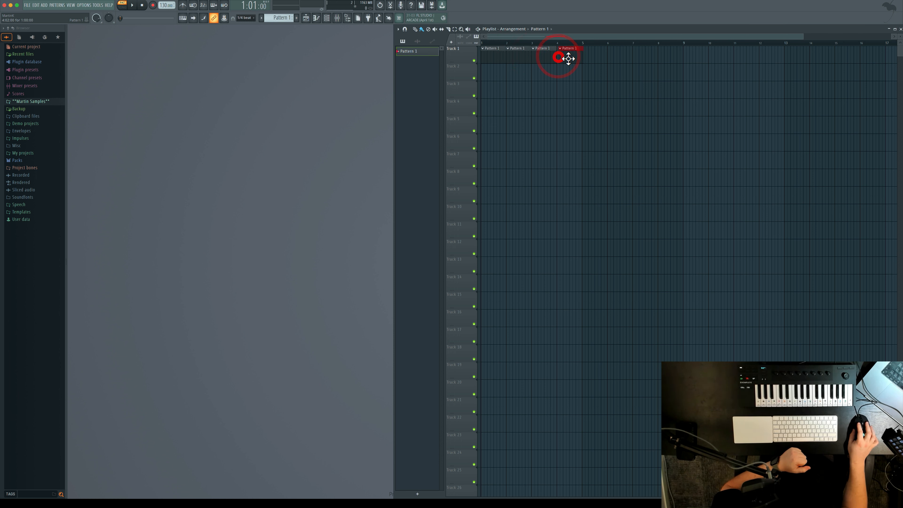
{"action": "left_click_drag", "start_coordinate": [567, 59], "coordinate": [567, 59]}
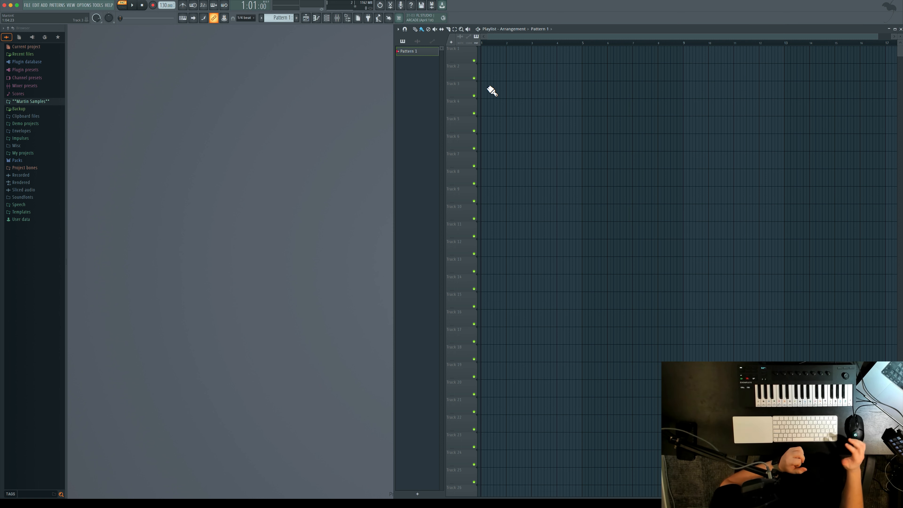
- Close the playlist and open the 808 Snare's piano roll
{"action": "left_click", "coordinate": [308, 21]}
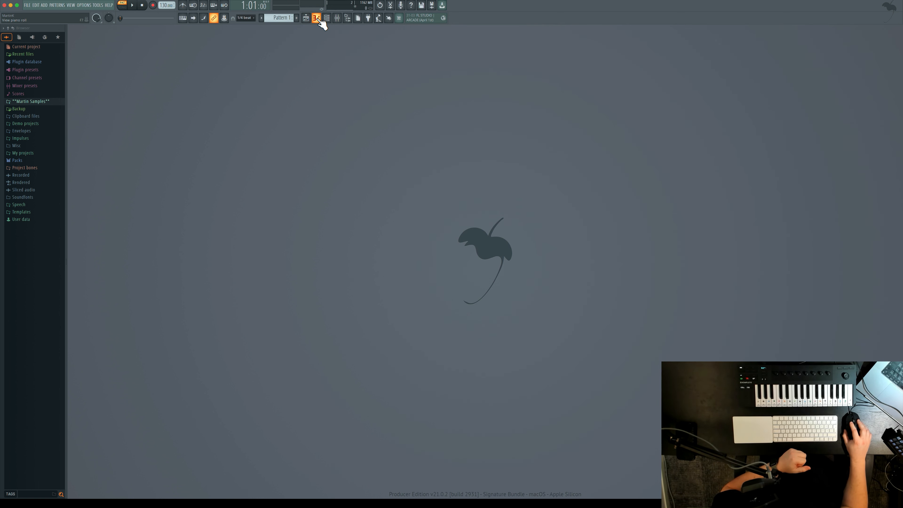
{"action": "left_click", "coordinate": [319, 21]}
{"action": "key", "text": "shift+0"}
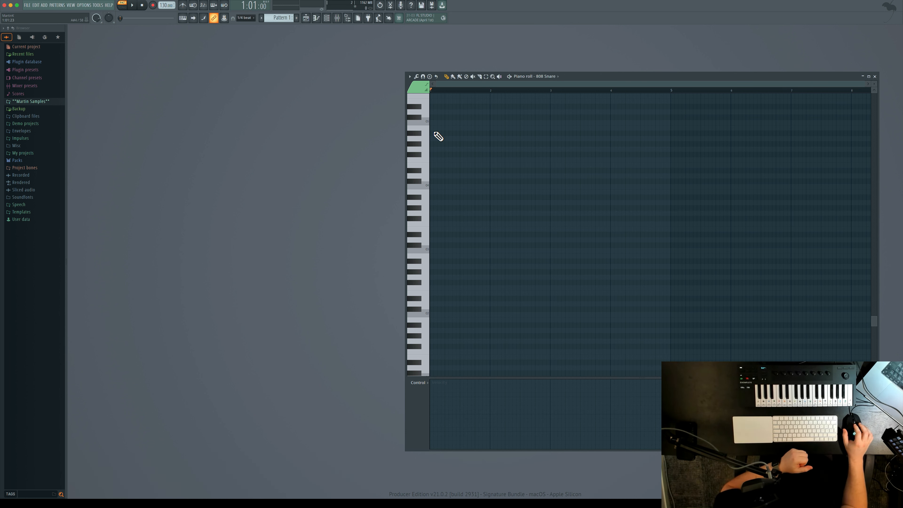
{"action": "key", "text": "shift+0"}
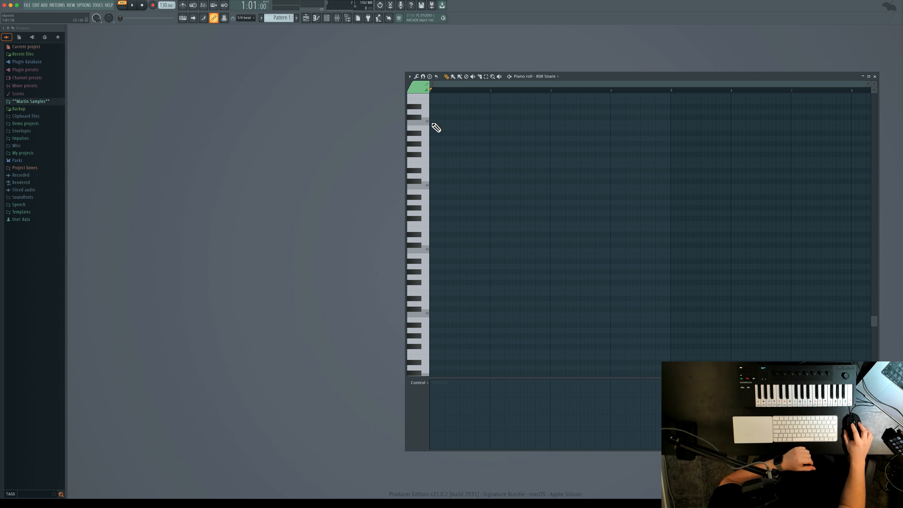
{"action": "key", "text": "shift+0"}
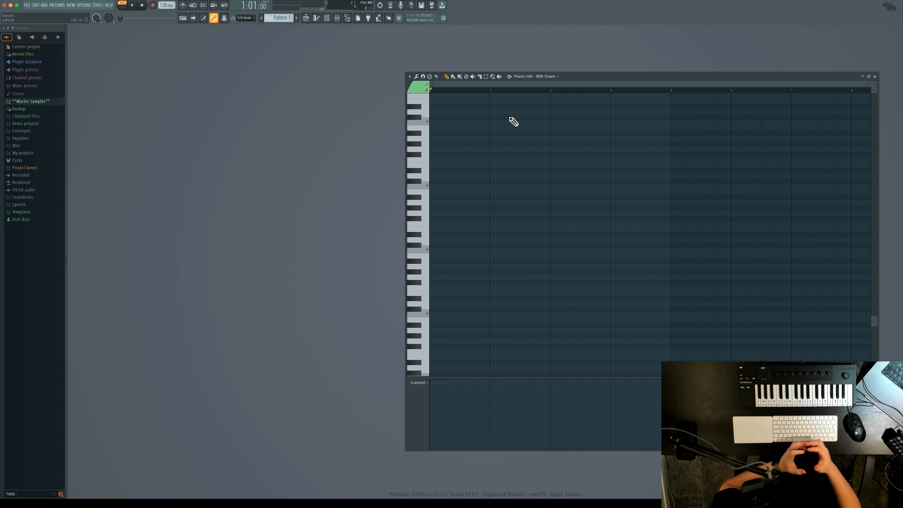
- Place four notes one beat apart on the same pitch in bar 1 of the piano roll and delete them all
{"action": "left_click", "coordinate": [432, 187]}
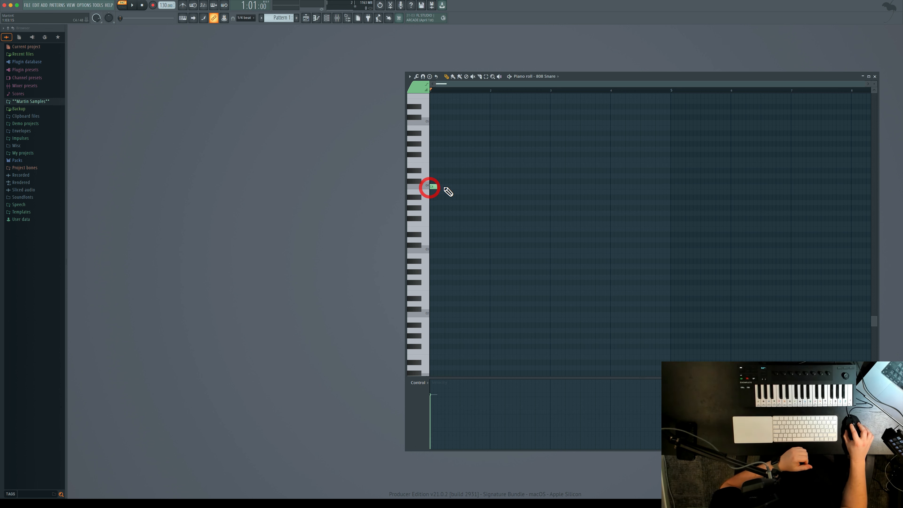
{"action": "left_click", "coordinate": [447, 187]}
{"action": "left_click", "coordinate": [462, 187]}
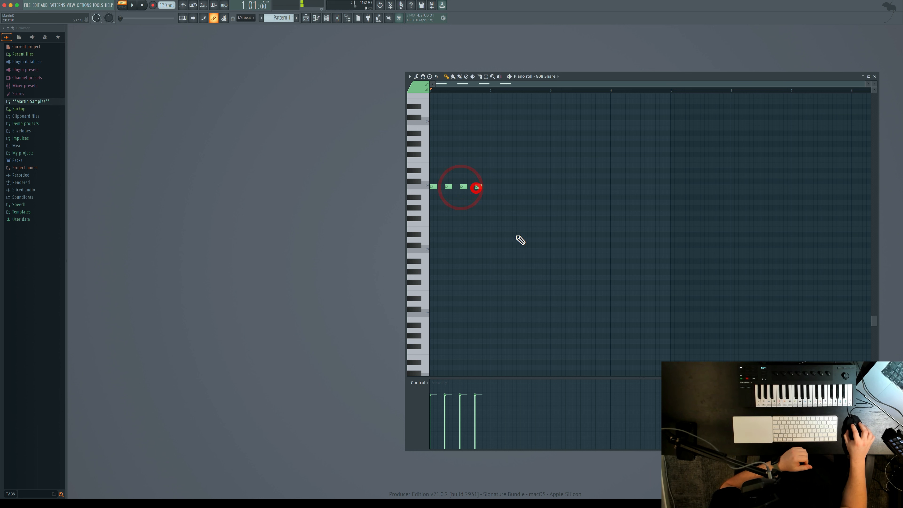
{"action": "right_click", "coordinate": [463, 187]}
{"action": "right_click", "coordinate": [448, 187]}
{"action": "right_click", "coordinate": [433, 187]}
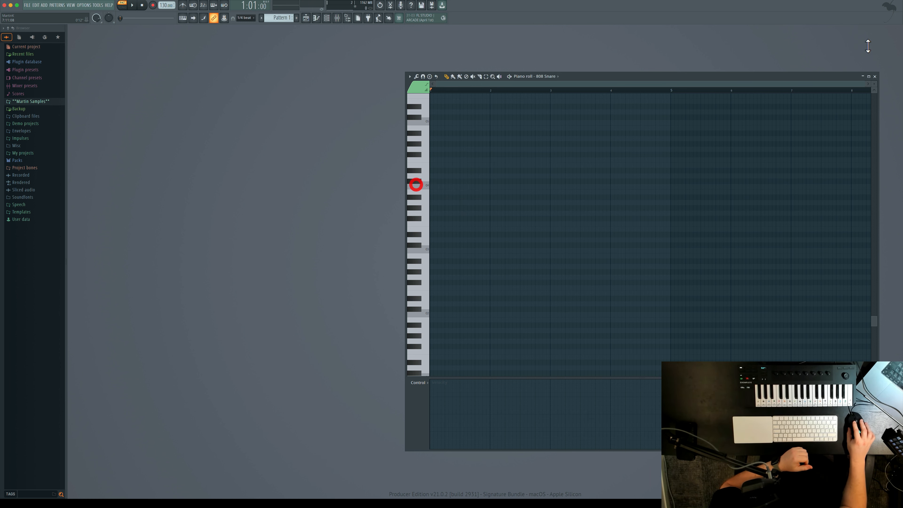
- Close the piano roll and open the channel rack
{"action": "left_click", "coordinate": [875, 77]}
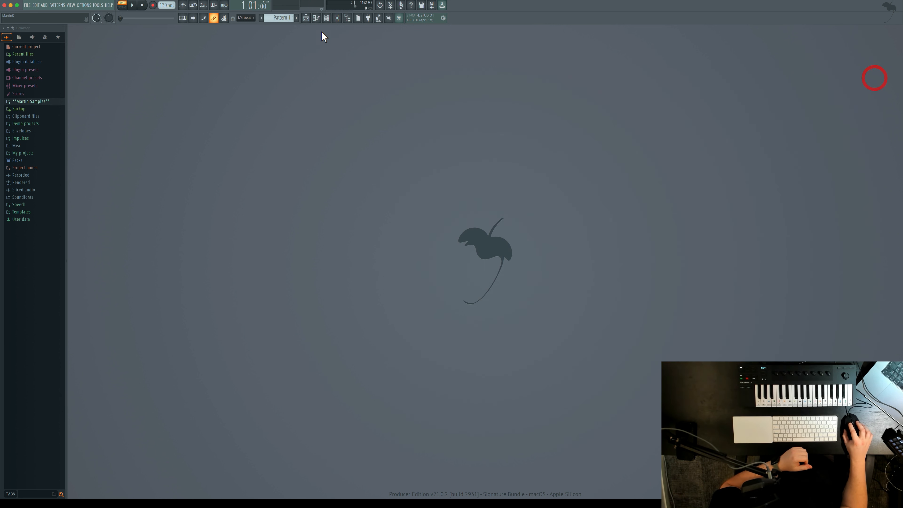
{"action": "left_click", "coordinate": [327, 19]}
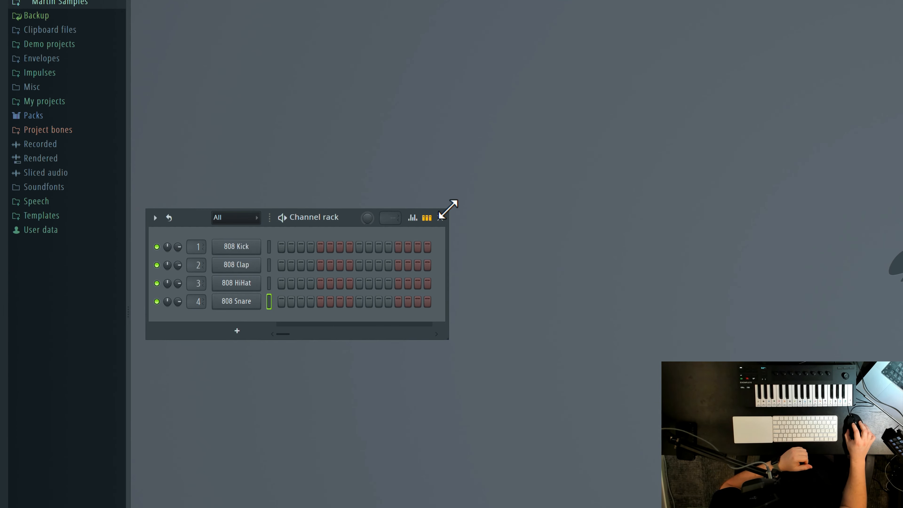
{"action": "left_click", "coordinate": [464, 177]}
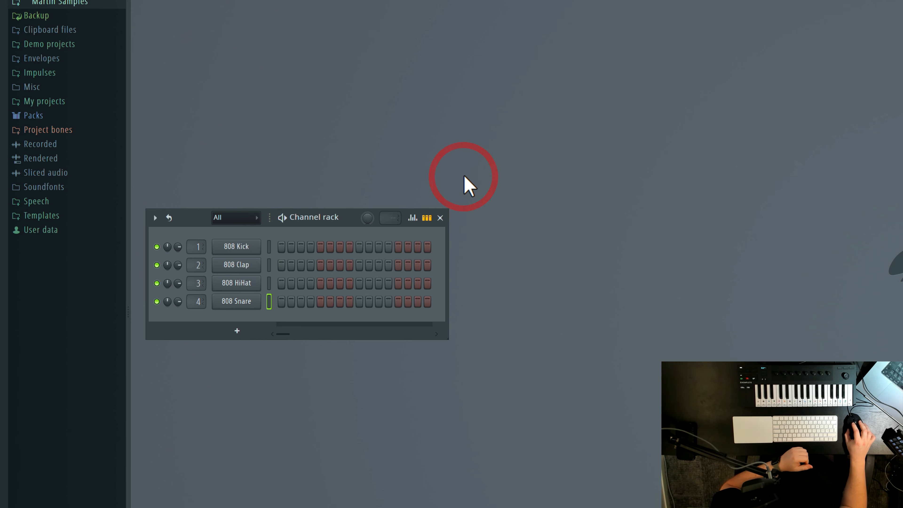
- Activate every other step of the 808 Kick row, from step 1 to step 15, and clear the row
{"action": "left_click", "coordinate": [281, 247]}
{"action": "left_click", "coordinate": [320, 246]}
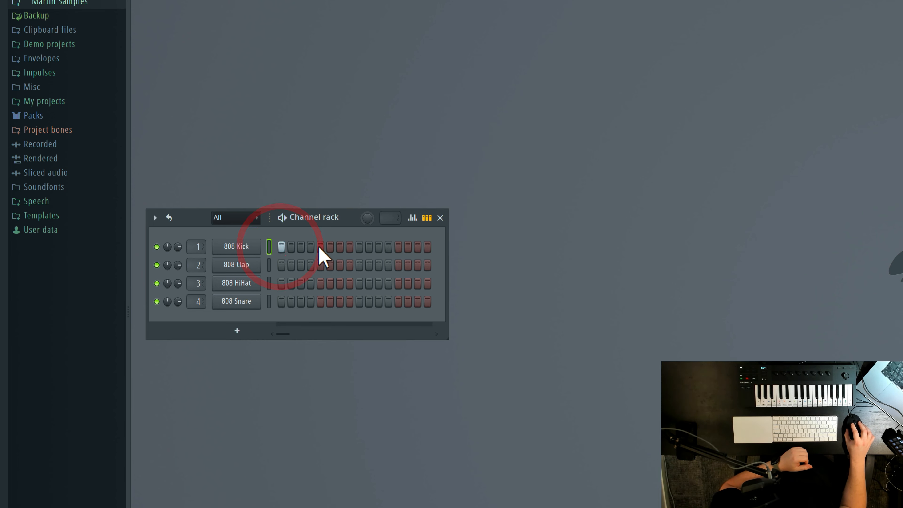
{"action": "left_click", "coordinate": [359, 246]}
{"action": "left_click", "coordinate": [398, 246]}
{"action": "left_click", "coordinate": [418, 246]}
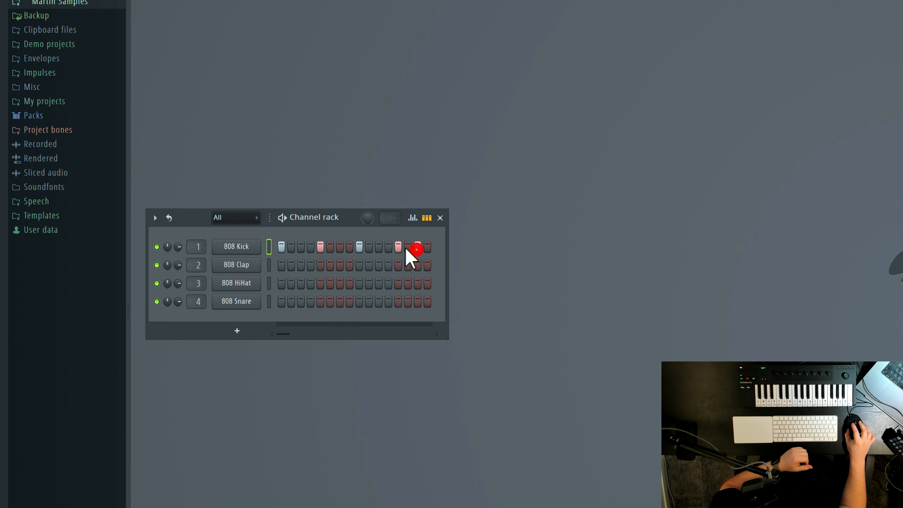
{"action": "left_click", "coordinate": [378, 247]}
{"action": "left_click", "coordinate": [339, 247]}
{"action": "left_click", "coordinate": [301, 246]}
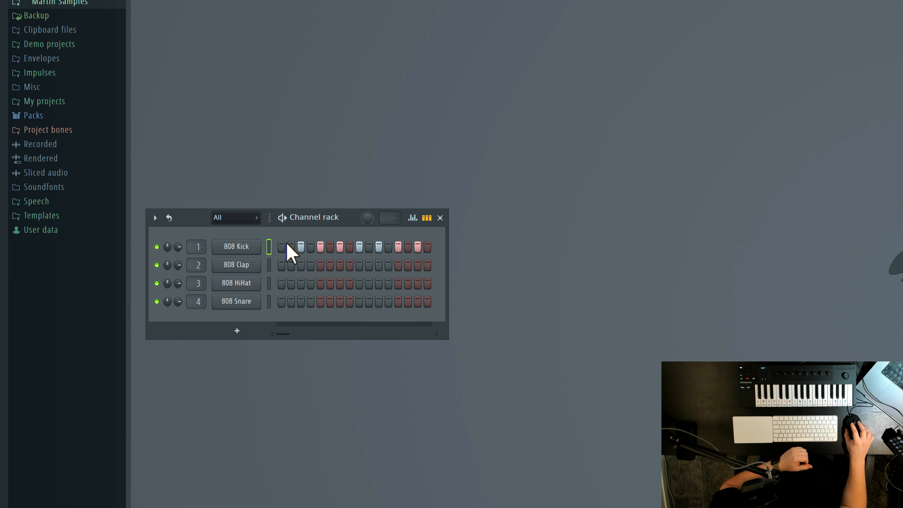
{"action": "left_click_drag", "start_coordinate": [286, 244], "coordinate": [424, 247]}
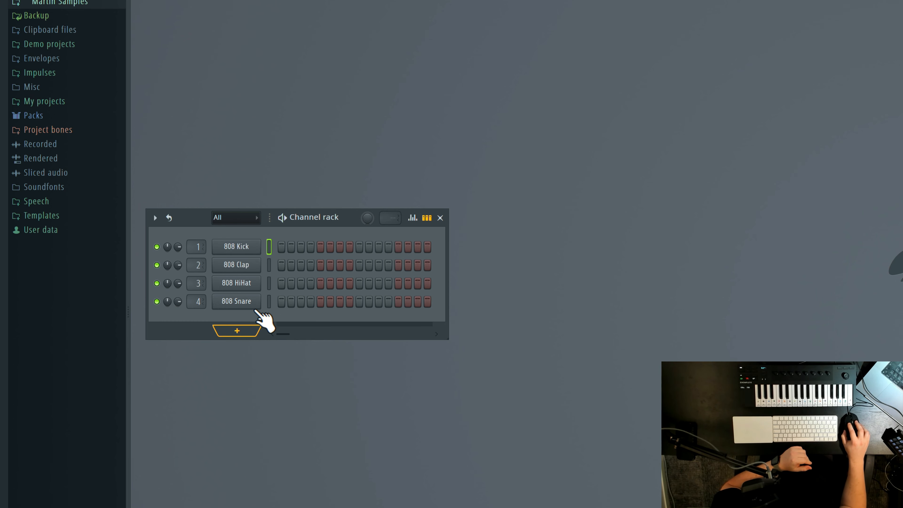
- Open the sampler settings of the 808 Kick, Clap, HiHat and Snare in turn, and move the Snare's window clear of the channel rack
{"action": "left_click", "coordinate": [244, 248]}
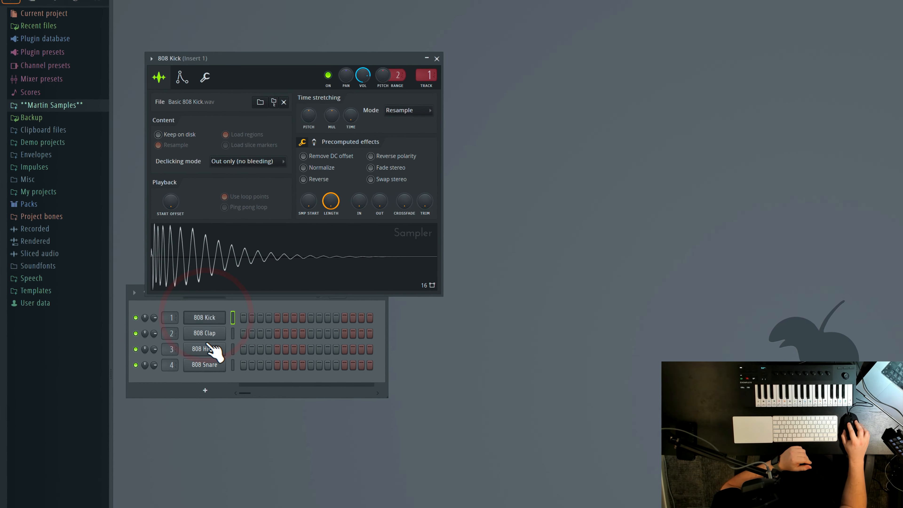
{"action": "left_click", "coordinate": [213, 336]}
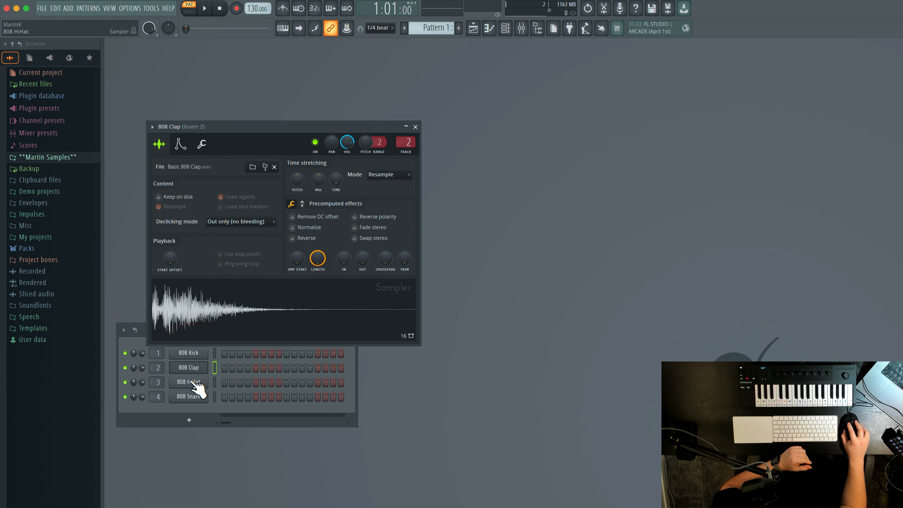
{"action": "left_click", "coordinate": [195, 382]}
{"action": "left_click", "coordinate": [194, 396]}
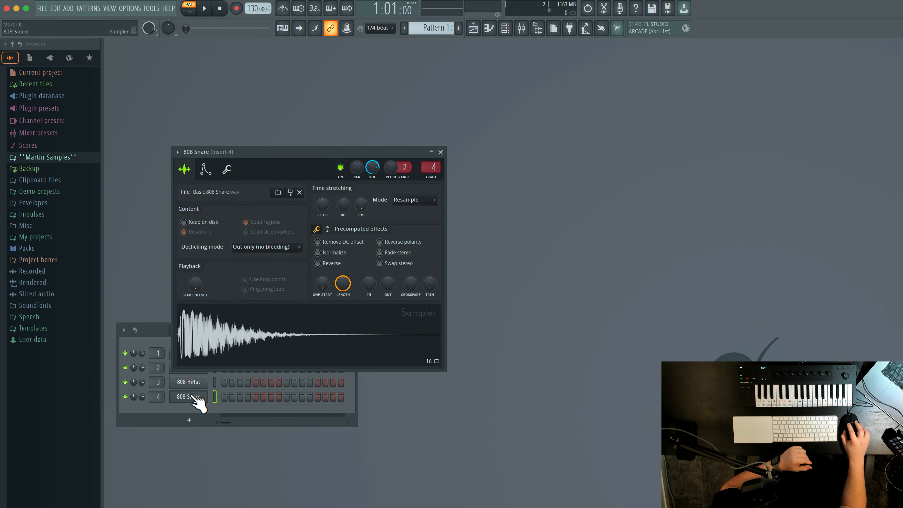
{"action": "left_click_drag", "start_coordinate": [318, 152], "coordinate": [320, 84]}
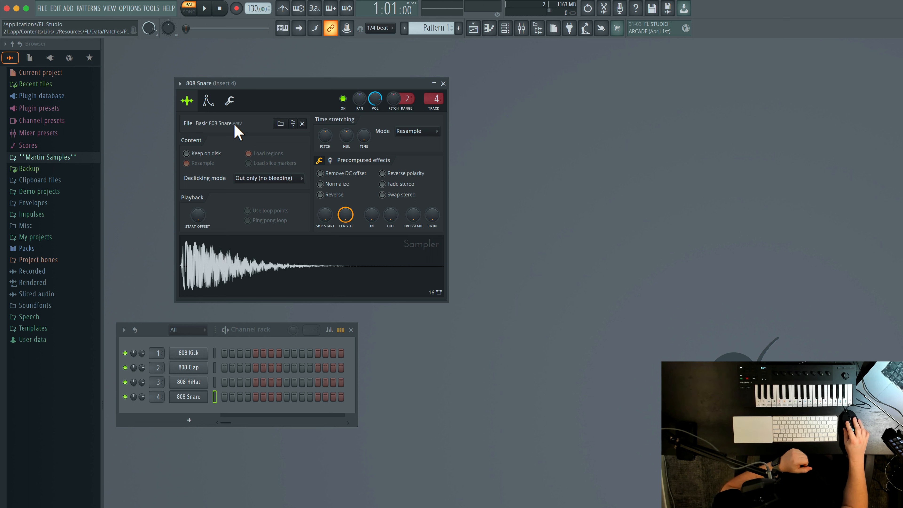
- Open the 808 Snare's piano roll from the channel rack and draw six descending notes from C5 to G#3 across bar 1
{"action": "right_click", "coordinate": [198, 398]}
{"action": "left_click", "coordinate": [221, 394]}
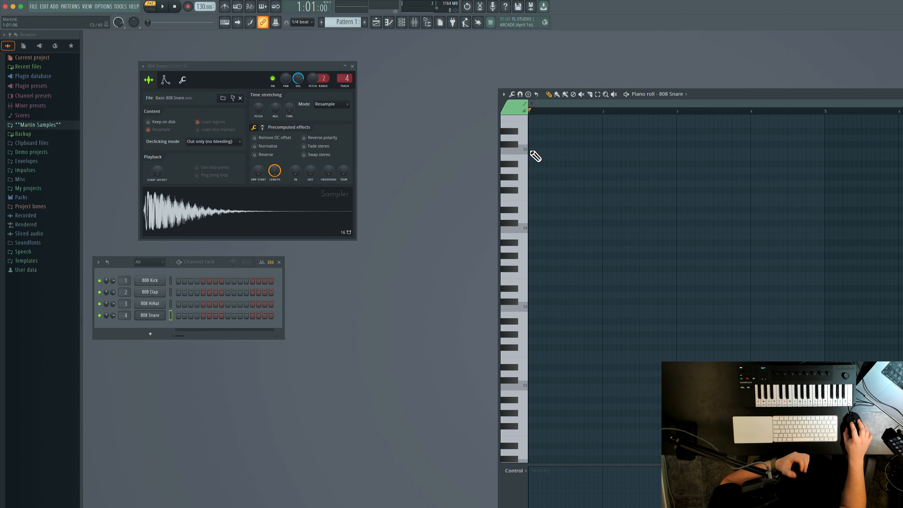
{"action": "scroll", "coordinate": [542, 170], "scroll_direction": "up", "scroll_amount": 5}
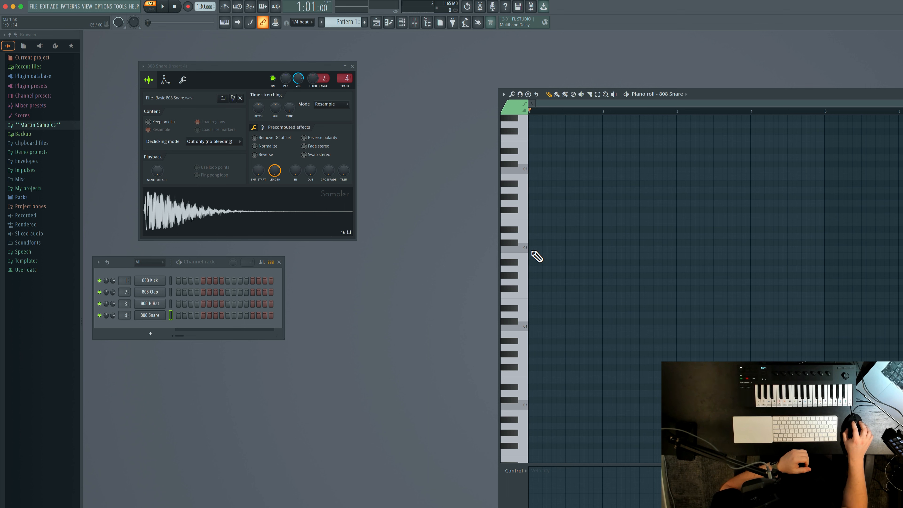
{"action": "left_click", "coordinate": [532, 249]}
{"action": "left_click", "coordinate": [546, 262]}
{"action": "left_click", "coordinate": [555, 282]}
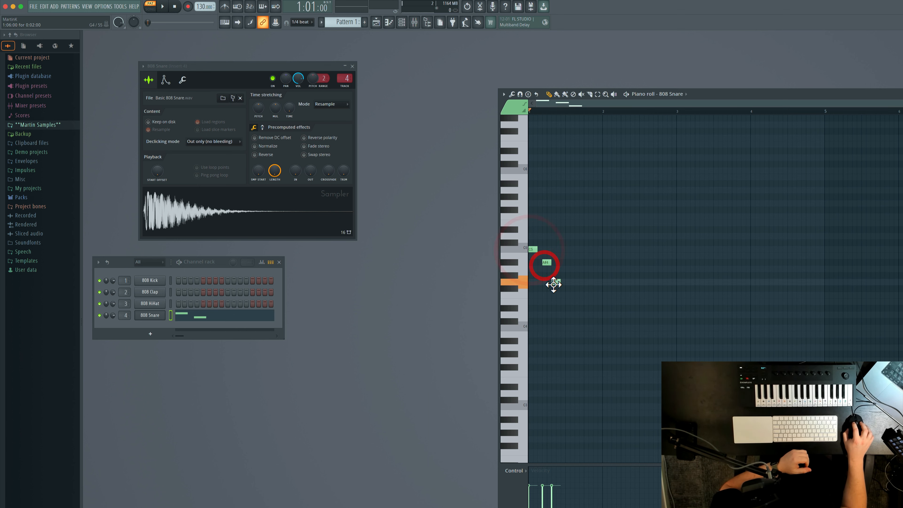
{"action": "left_click", "coordinate": [569, 302]}
{"action": "left_click", "coordinate": [579, 327]}
{"action": "left_click", "coordinate": [594, 354]}
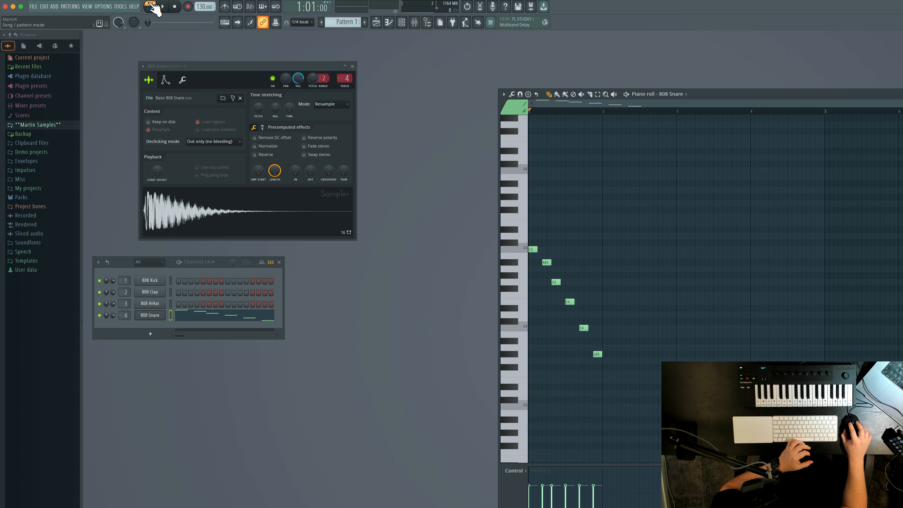
- Play back the snare notes and open the playlist to view Pattern 1
{"action": "key", "text": "space"}
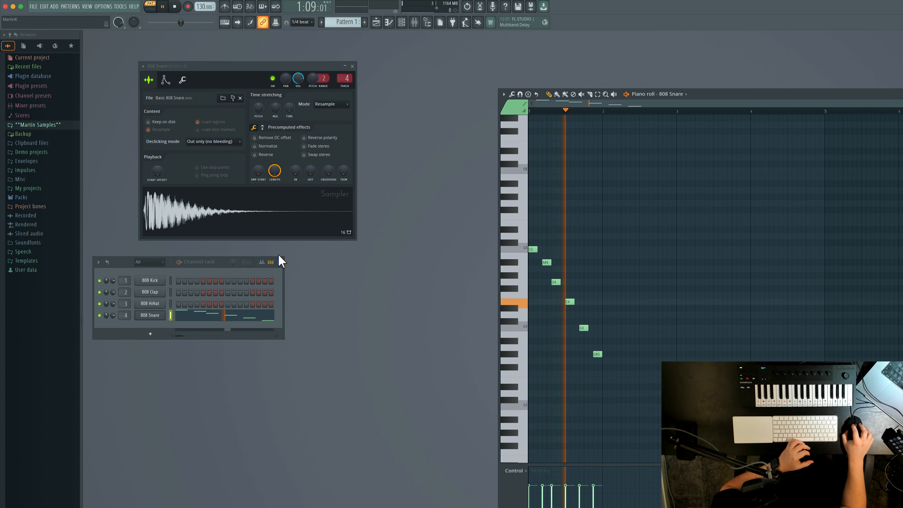
{"action": "key", "text": "space"}
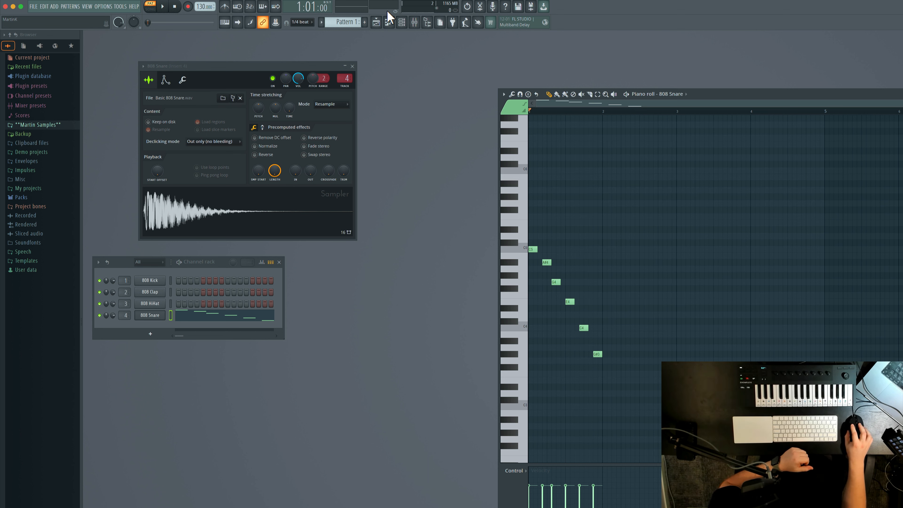
{"action": "left_click", "coordinate": [376, 22]}
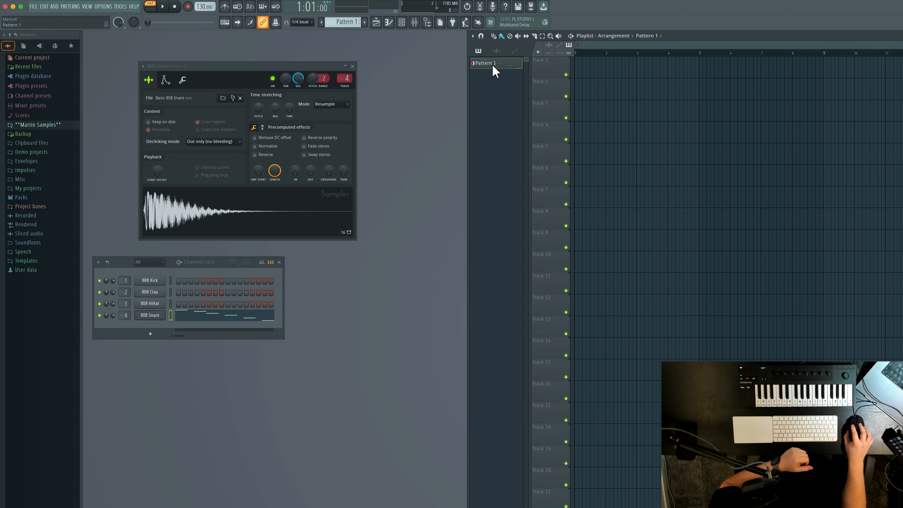
- Reopen the 808 Snare's piano roll from its note preview and delete all six notes
{"action": "left_click", "coordinate": [200, 313]}
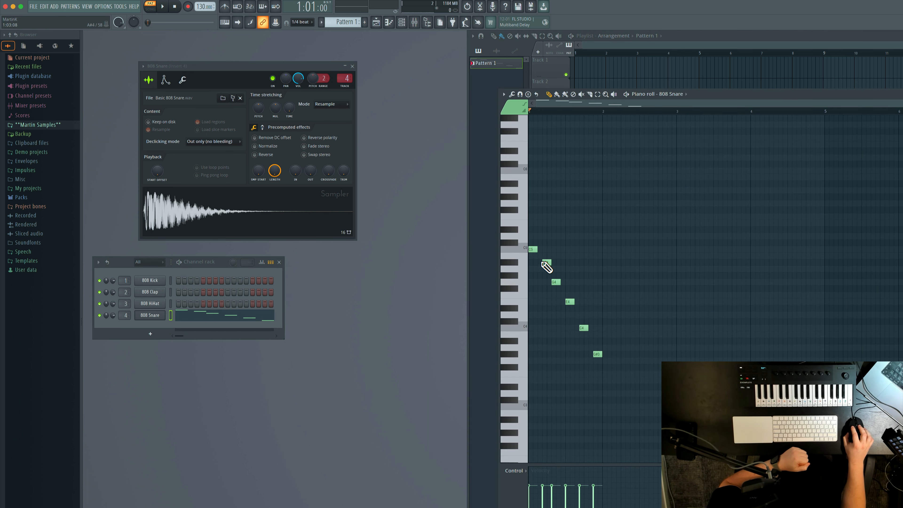
{"action": "right_click", "coordinate": [599, 355]}
{"action": "right_click", "coordinate": [580, 327]}
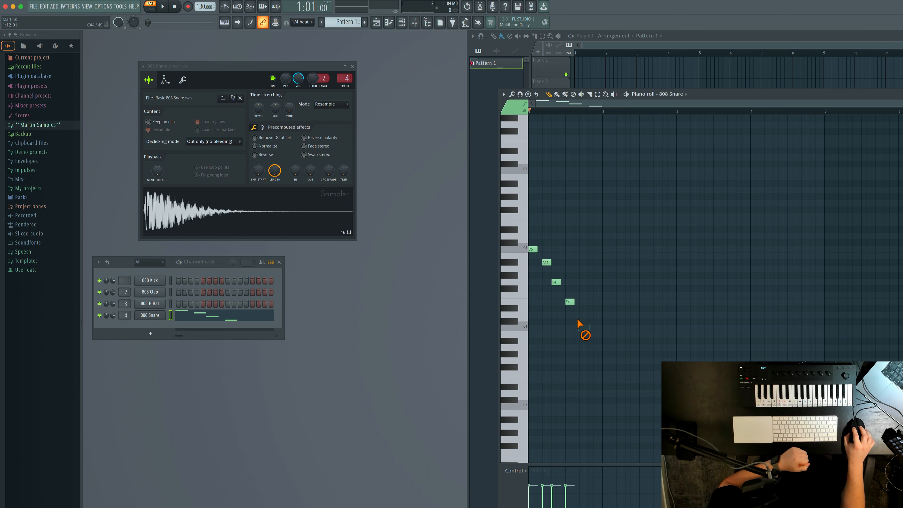
{"action": "right_click", "coordinate": [570, 302]}
{"action": "right_click", "coordinate": [556, 282]}
{"action": "right_click", "coordinate": [546, 262]}
{"action": "right_click", "coordinate": [533, 250]}
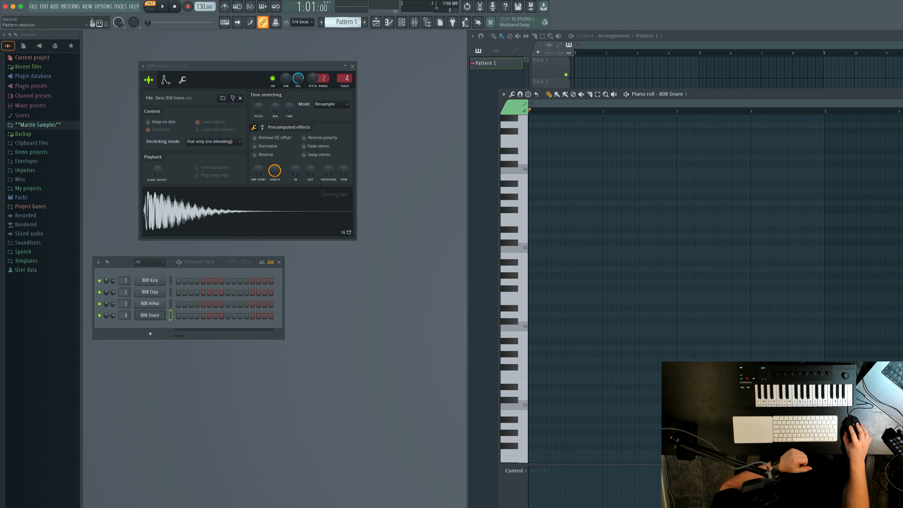
- Change the current pattern to Pattern 5 and close the piano roll
{"action": "left_click_drag", "start_coordinate": [350, 22], "coordinate": [350, 15]}
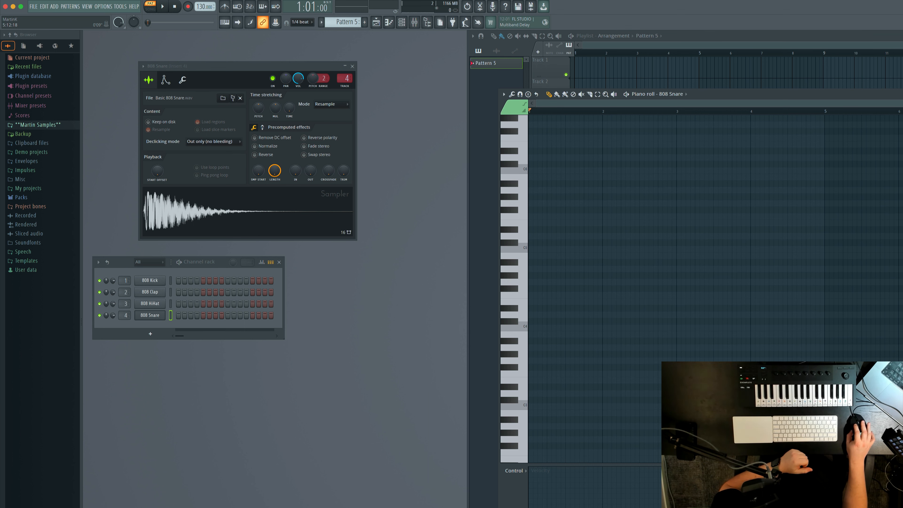
{"action": "key", "text": "Escape"}
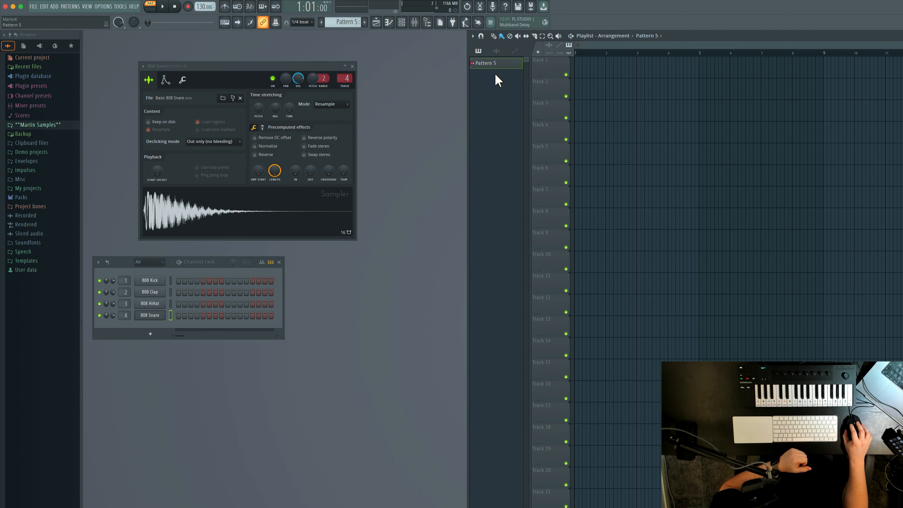
- Open the 808 Snare's piano roll in Pattern 5, draw four descending notes from C5 across bar 1, and close it
{"action": "right_click", "coordinate": [175, 312]}
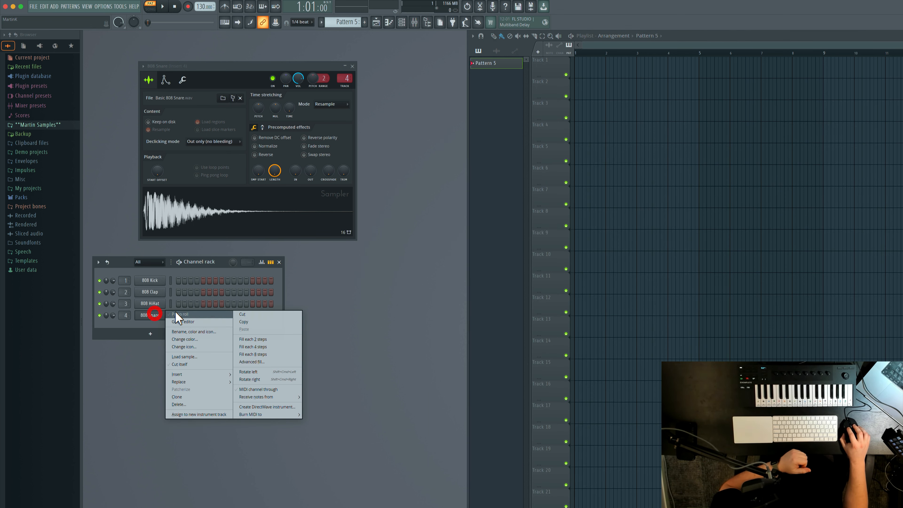
{"action": "left_click", "coordinate": [179, 318]}
{"action": "left_click", "coordinate": [532, 249]}
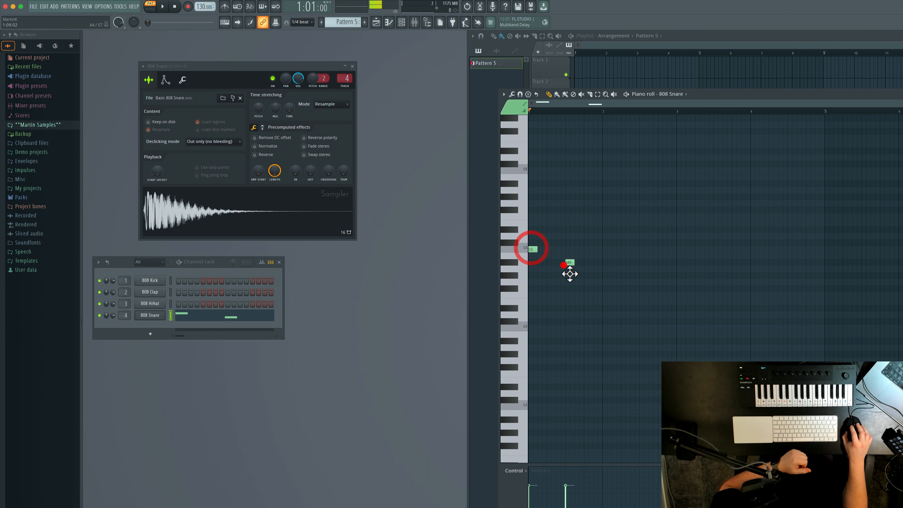
{"action": "left_click", "coordinate": [568, 262]}
{"action": "left_click", "coordinate": [587, 282]}
{"action": "left_click", "coordinate": [596, 302]}
{"action": "key", "text": "Escape"}
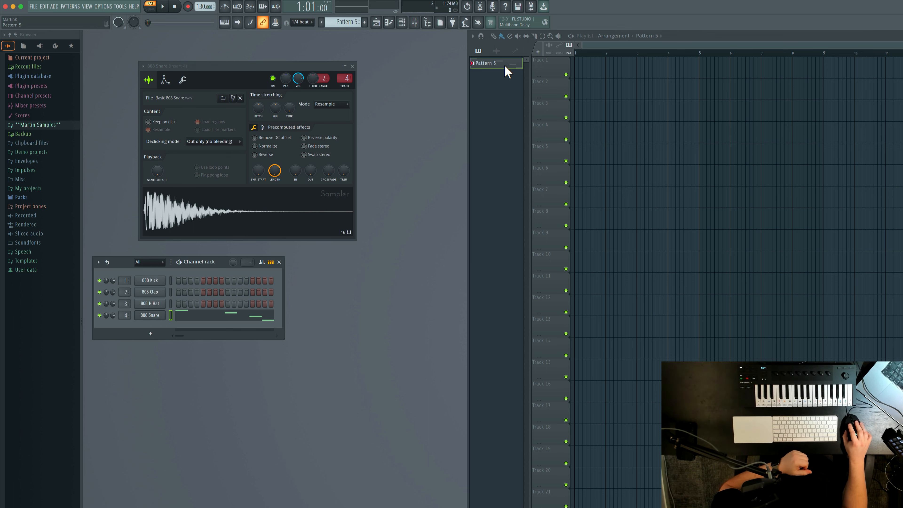
- Add a new pattern named HiHat with the Brown (#762928) colour
{"action": "left_click", "coordinate": [367, 22]}
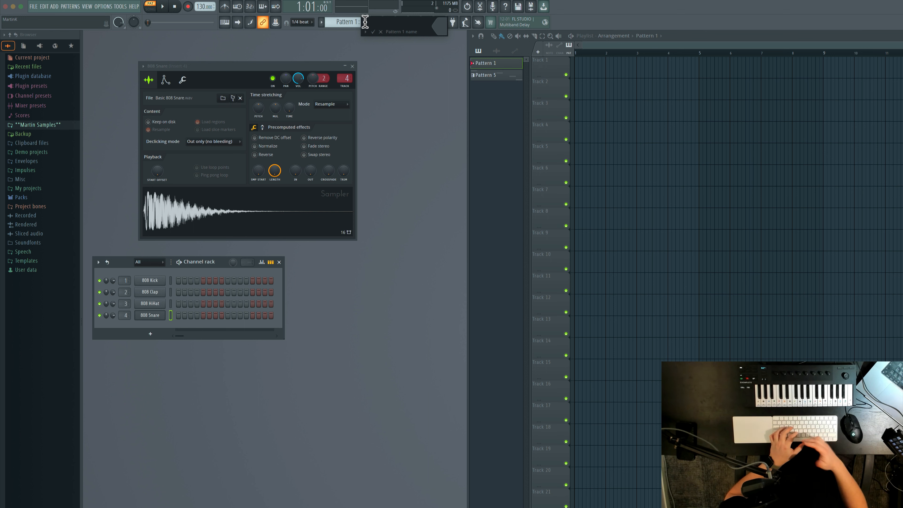
{"action": "type", "text": "H"}
{"action": "key", "text": "BackSpace"}
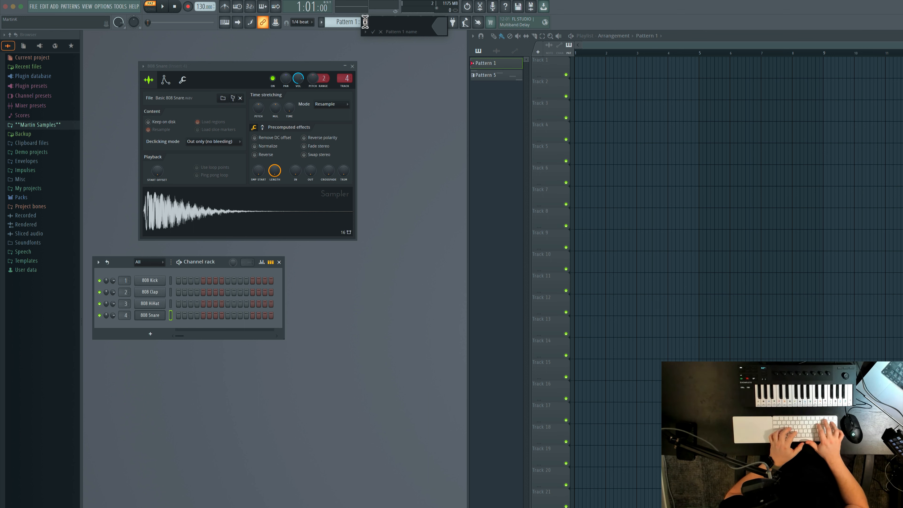
{"action": "type", "text": "HiHat"}
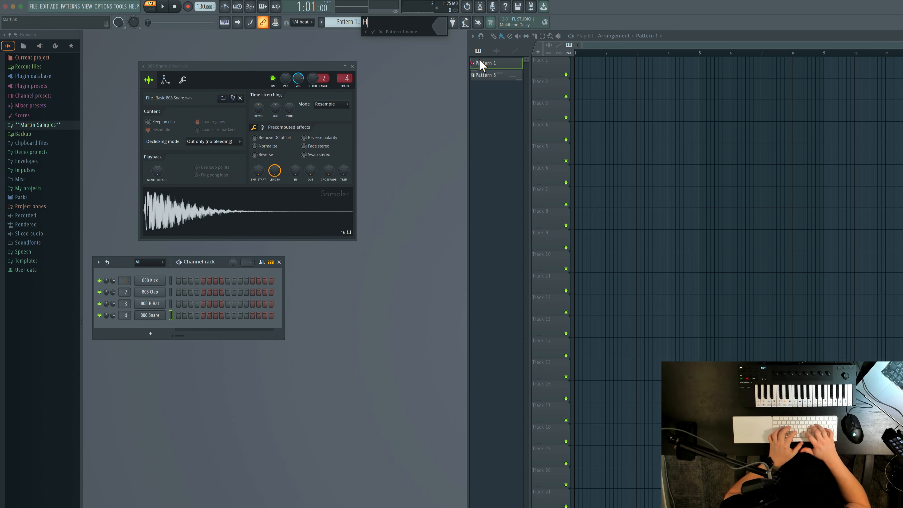
{"action": "left_click", "coordinate": [440, 29]}
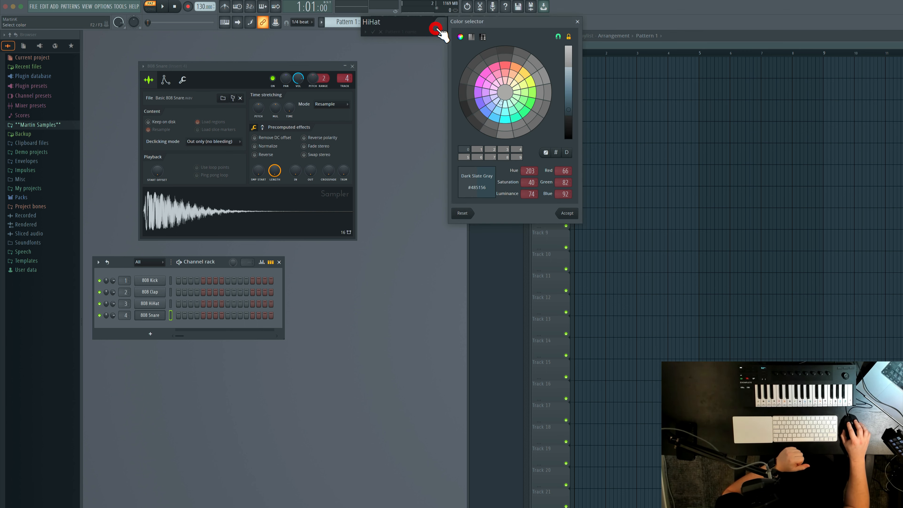
{"action": "left_click", "coordinate": [503, 70]}
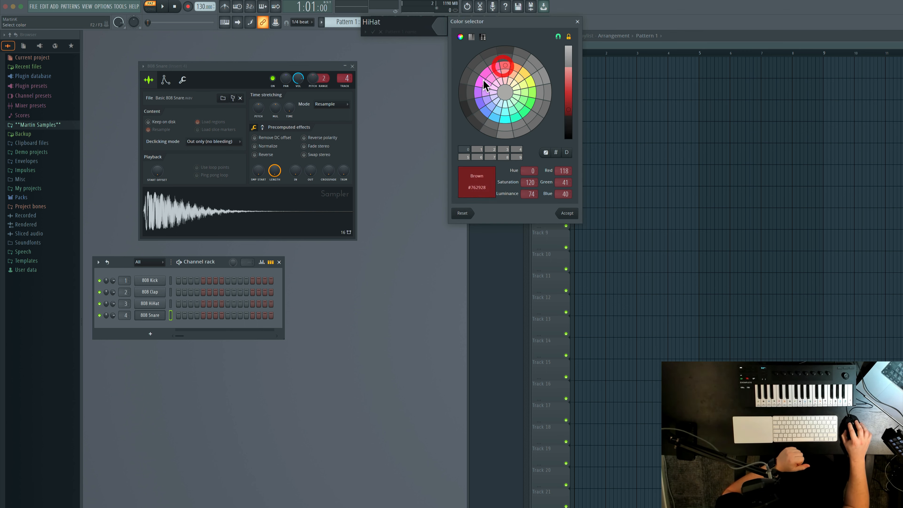
{"action": "left_click", "coordinate": [565, 213]}
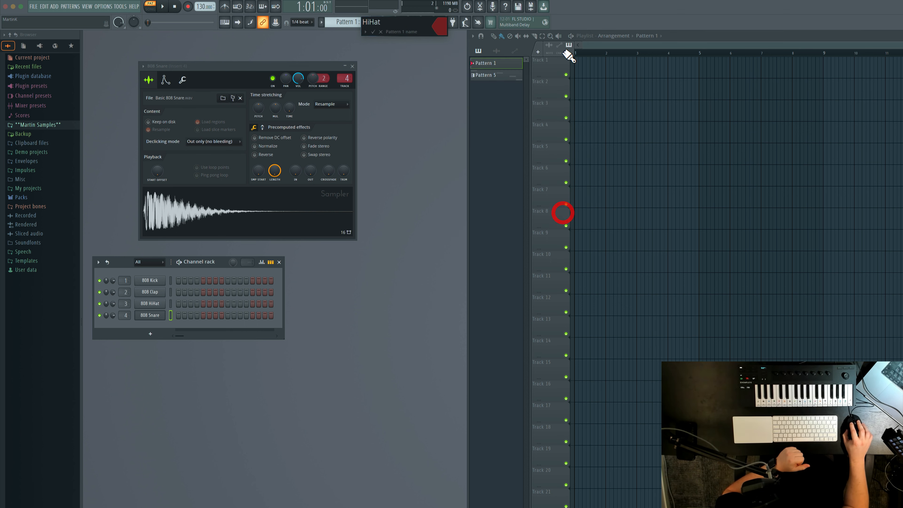
{"action": "left_click", "coordinate": [373, 32]}
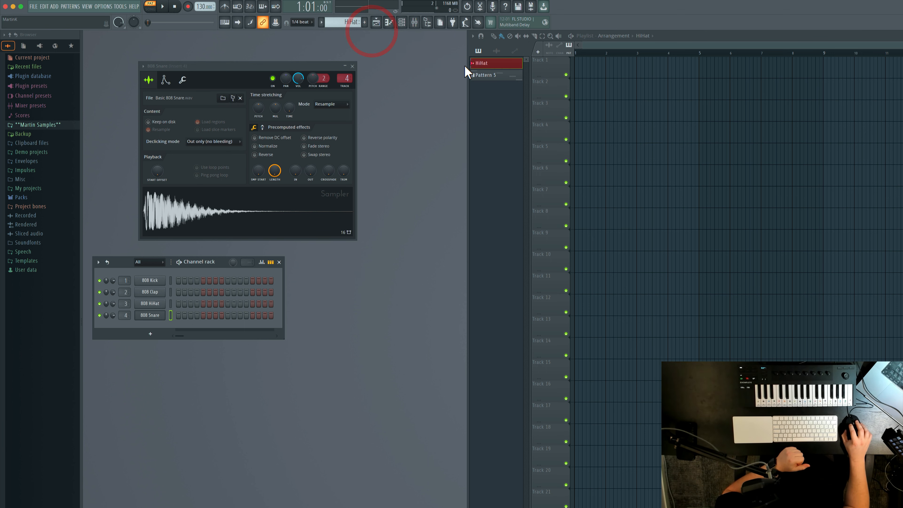
- Open the 808 HiHat's piano roll and draw five C5 notes across bar 1, the last two back to back
{"action": "right_click", "coordinate": [151, 303]}
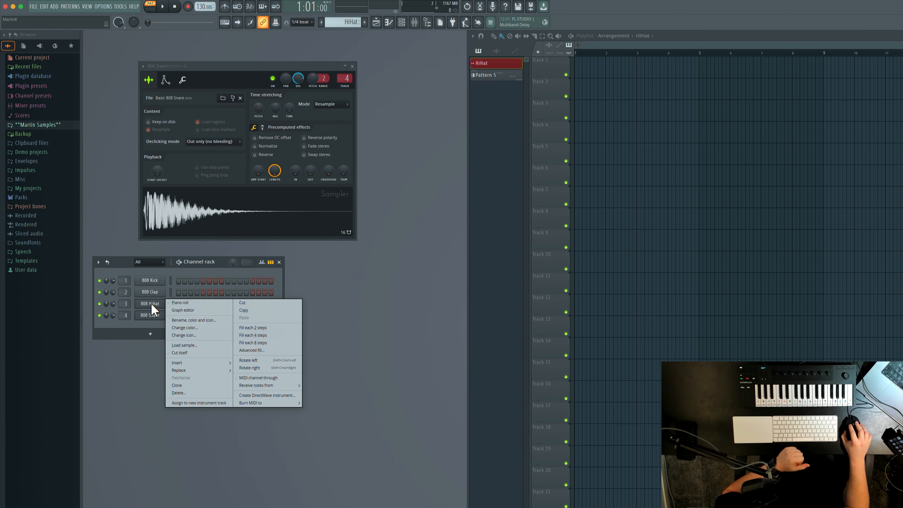
{"action": "left_click", "coordinate": [180, 302]}
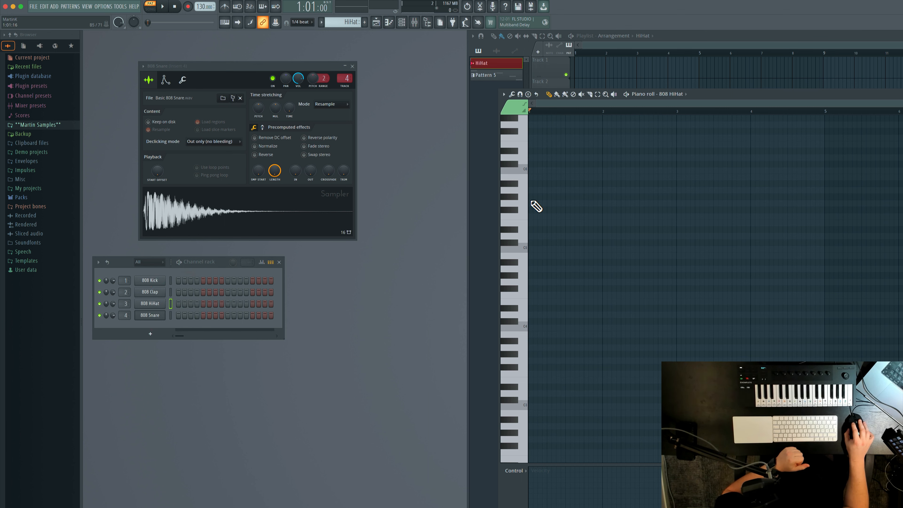
{"action": "left_click", "coordinate": [532, 249]}
{"action": "left_click", "coordinate": [550, 249]}
{"action": "left_click", "coordinate": [569, 250]}
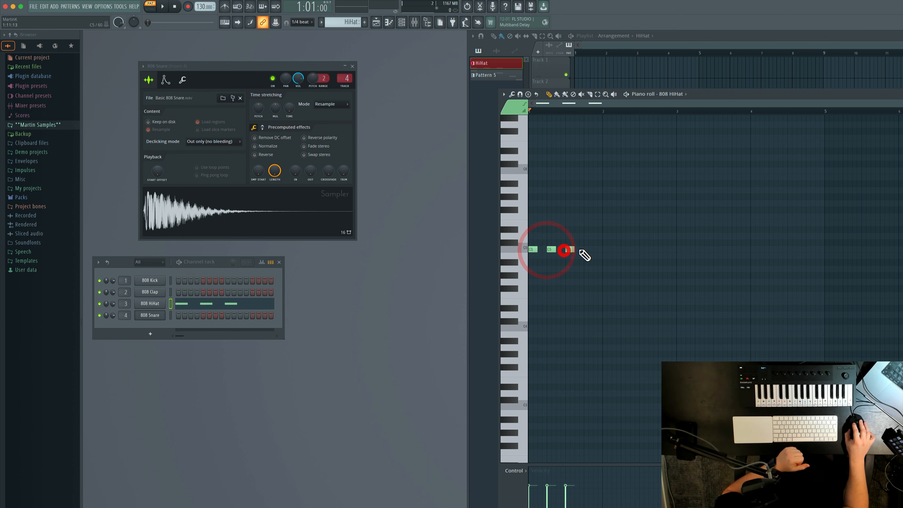
{"action": "left_click", "coordinate": [584, 250]}
{"action": "left_click", "coordinate": [594, 249]}
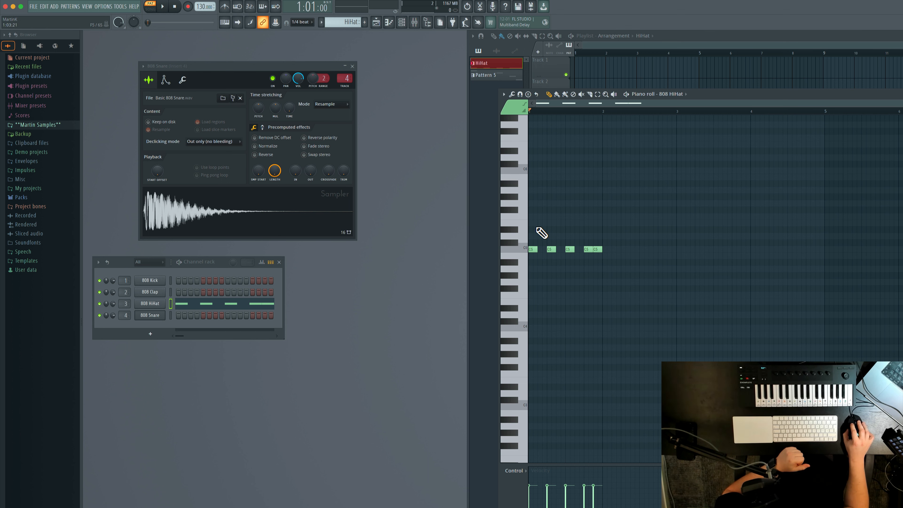
- Play back the HiHat pattern, return the playhead to the start of bar 1, and close the piano roll
{"action": "left_click", "coordinate": [163, 7]}
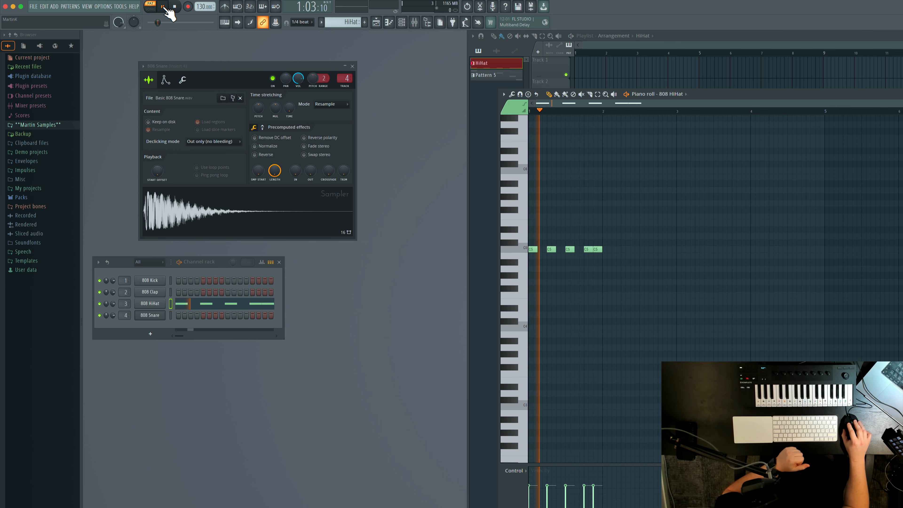
{"action": "left_click", "coordinate": [175, 6]}
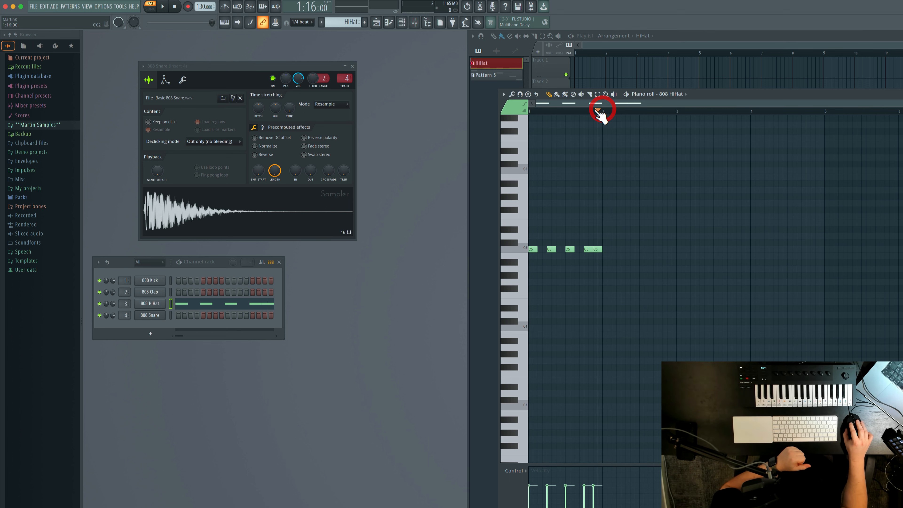
{"action": "left_click_drag", "start_coordinate": [601, 109], "coordinate": [528, 112]}
{"action": "left_click", "coordinate": [902, 94]}
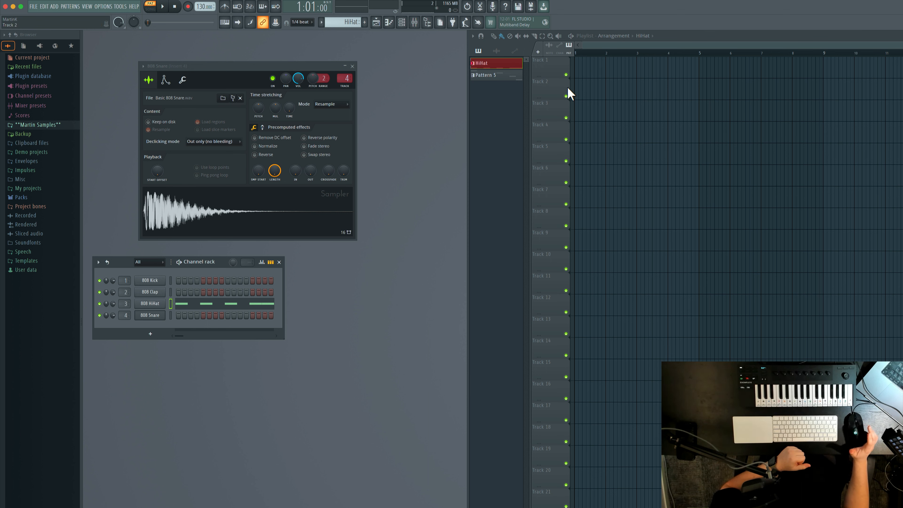
- Rename Pattern 5 to Snares and give it the Steel Blue (#285776) colour
{"action": "left_click", "coordinate": [485, 74]}
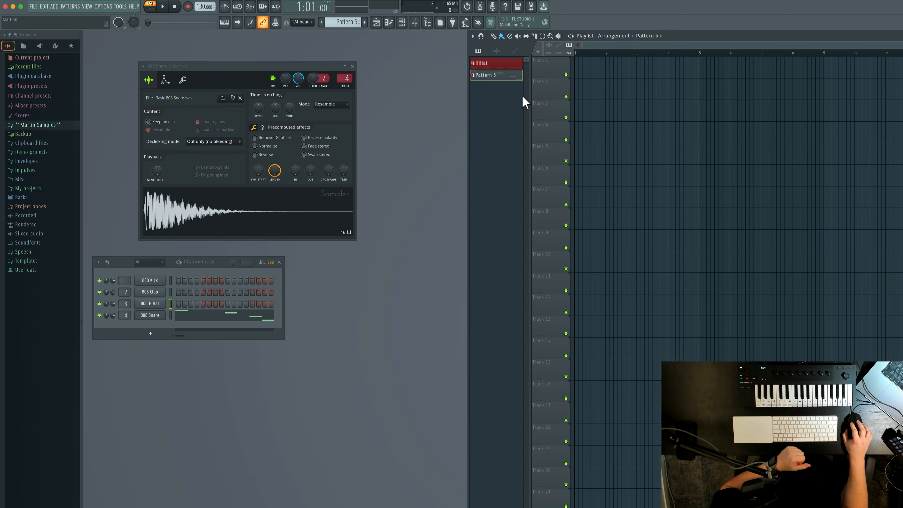
{"action": "right_click", "coordinate": [493, 74]}
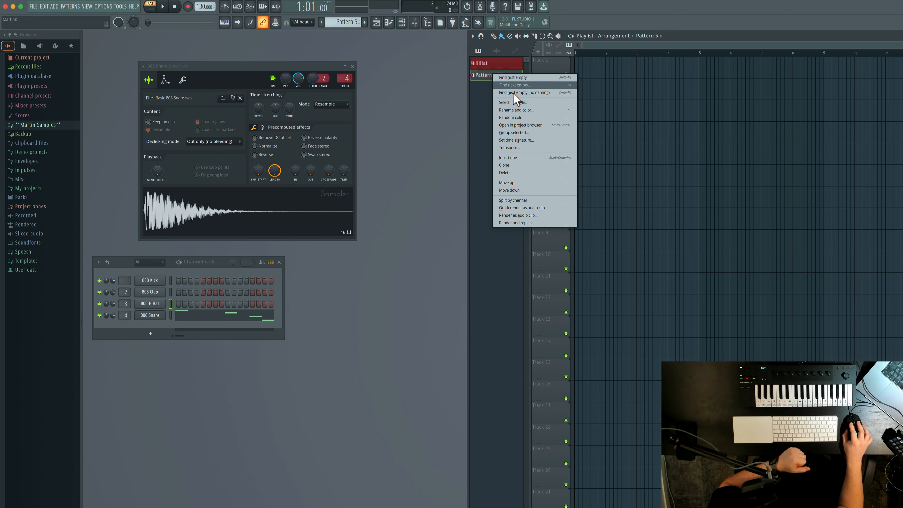
{"action": "left_click", "coordinate": [520, 110]}
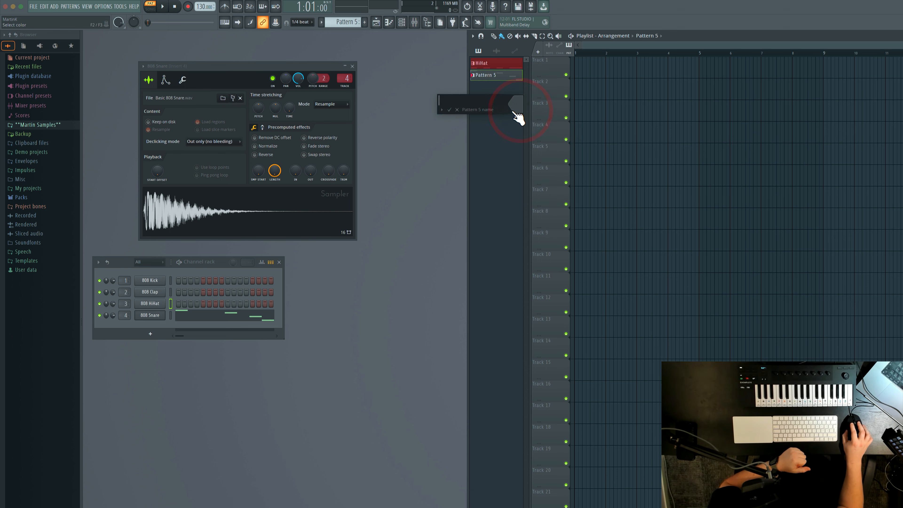
{"action": "type", "text": "Snares"}
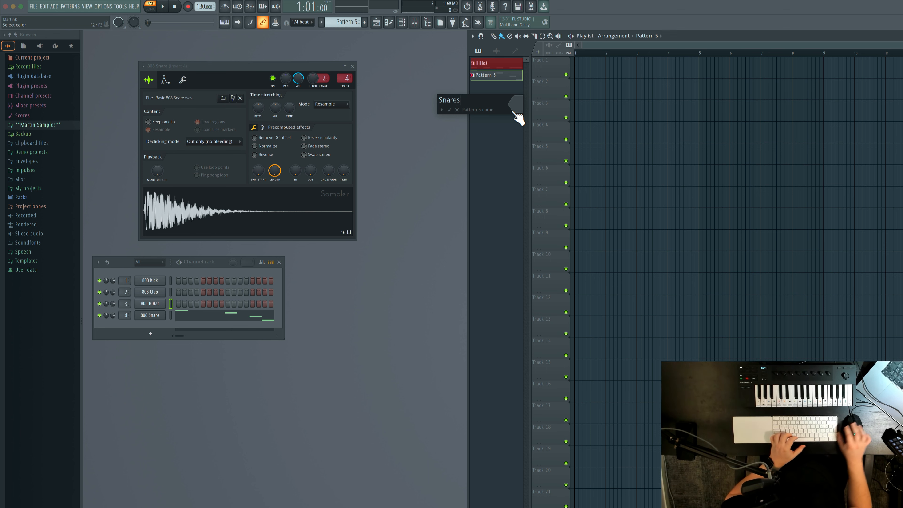
{"action": "left_click", "coordinate": [515, 107]}
{"action": "left_click", "coordinate": [569, 190]}
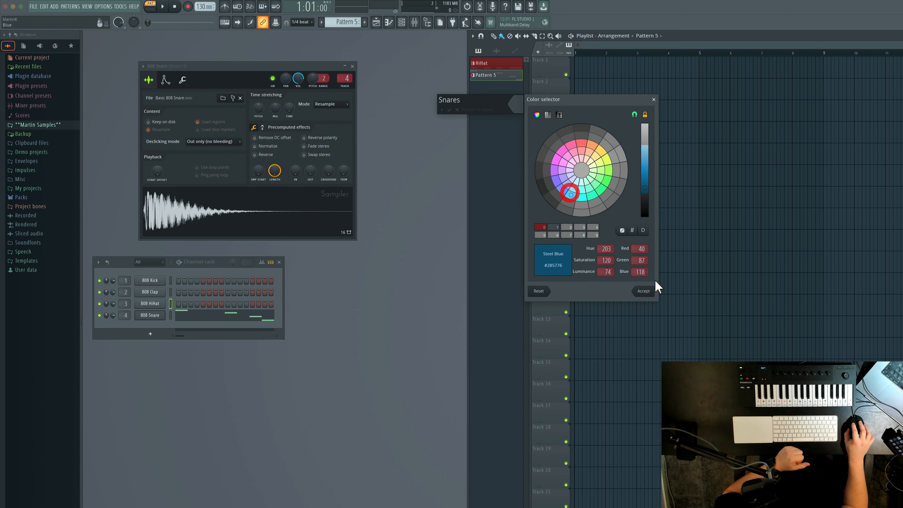
{"action": "left_click", "coordinate": [644, 291]}
{"action": "left_click", "coordinate": [450, 110]}
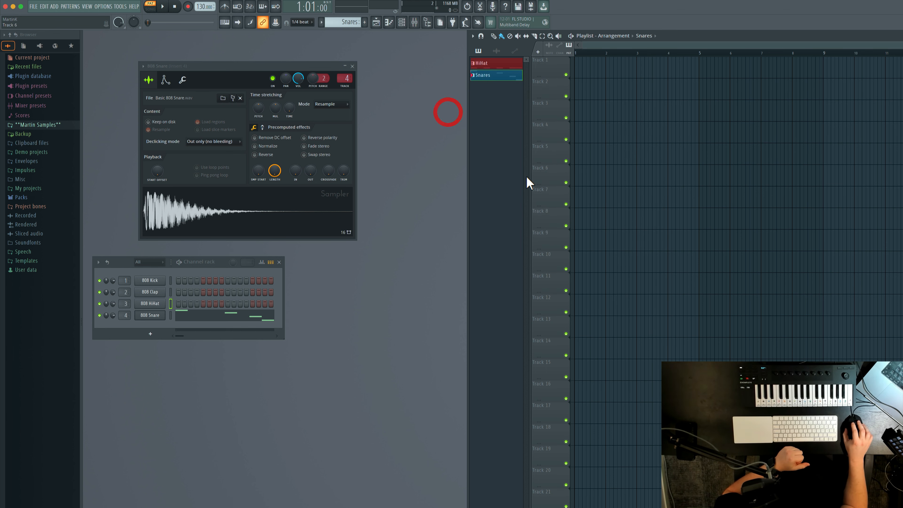
- Switch between the HiHat and Snares patterns to compare their notes in the channel rack
{"action": "left_click", "coordinate": [489, 64]}
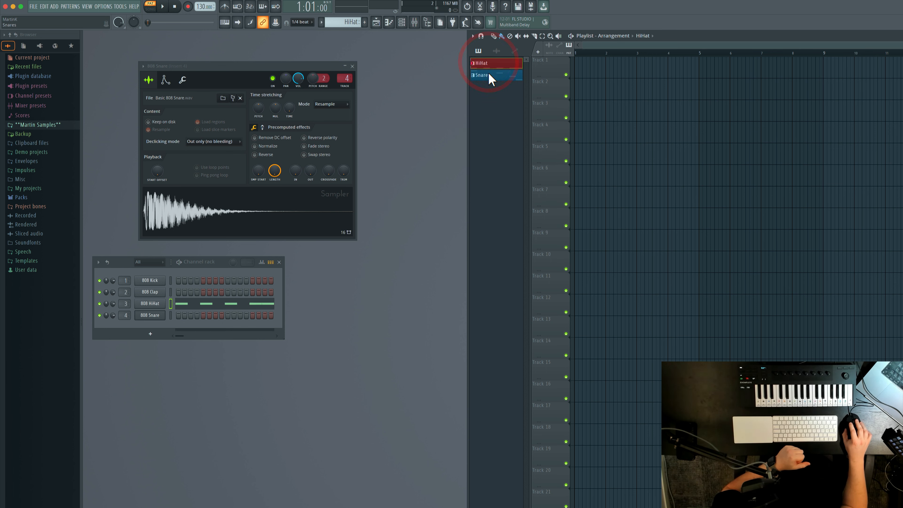
{"action": "left_click", "coordinate": [489, 75]}
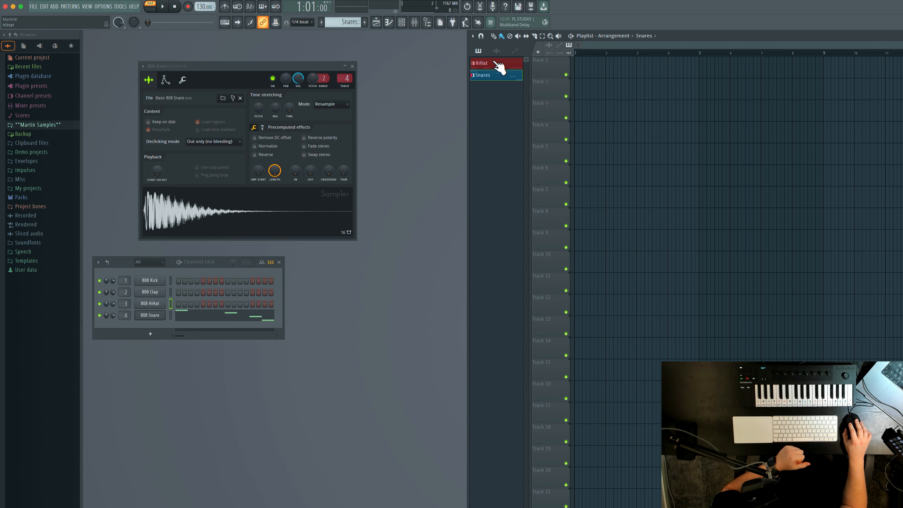
{"action": "left_click", "coordinate": [494, 62]}
{"action": "left_click", "coordinate": [495, 71]}
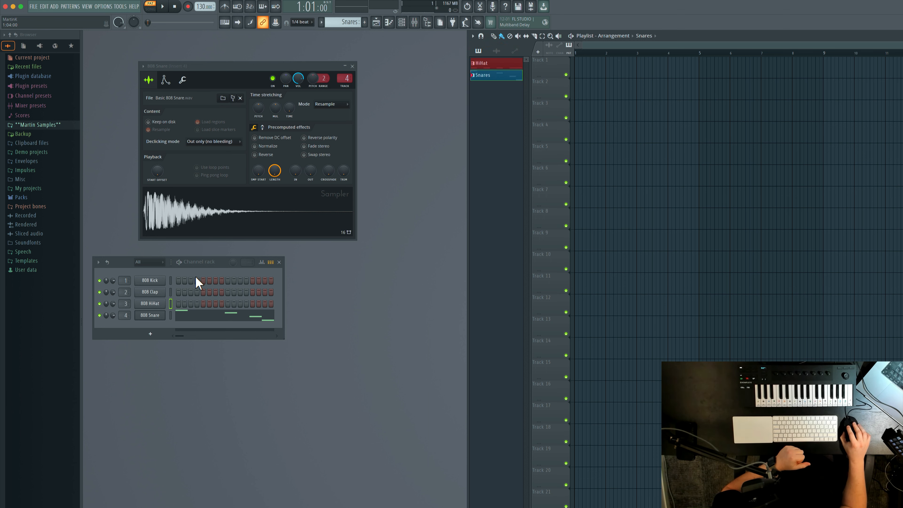
{"action": "left_click", "coordinate": [503, 66]}
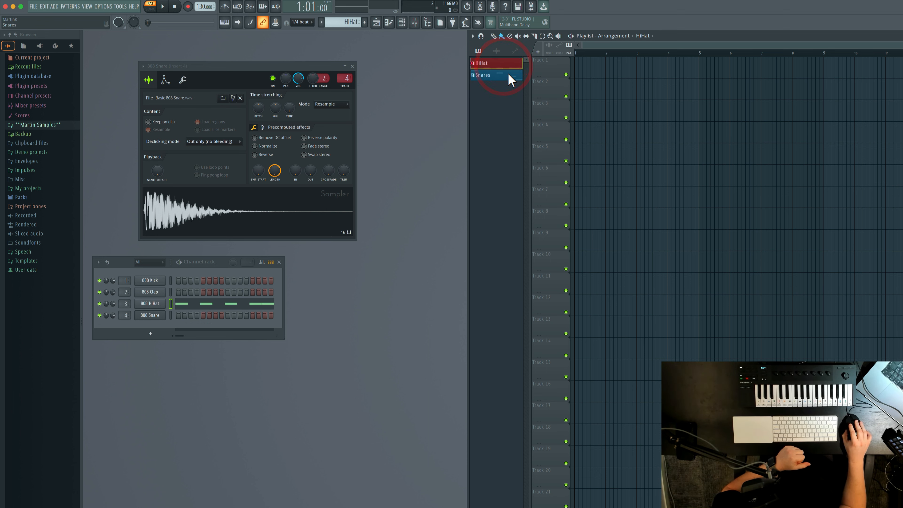
{"action": "left_click", "coordinate": [505, 65]}
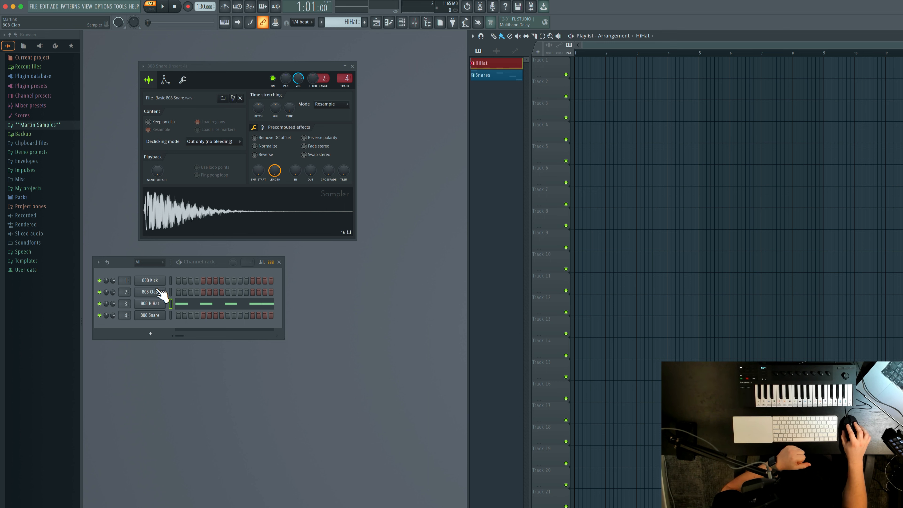
- Add a new pattern named HiHat + Kick with a green colour
{"action": "left_click", "coordinate": [366, 22]}
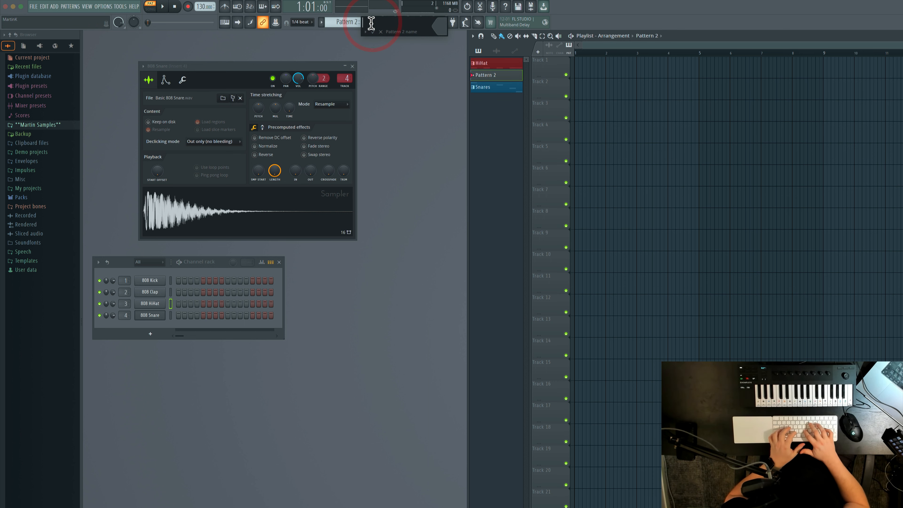
{"action": "type", "text": "HiHat + Kick"}
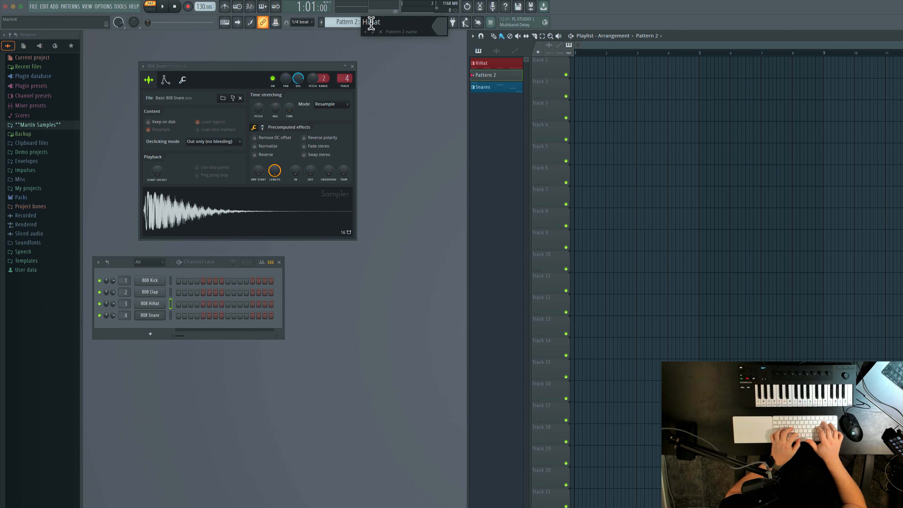
{"action": "left_click", "coordinate": [440, 26]}
{"action": "left_click", "coordinate": [513, 108]}
{"action": "left_click", "coordinate": [566, 217]}
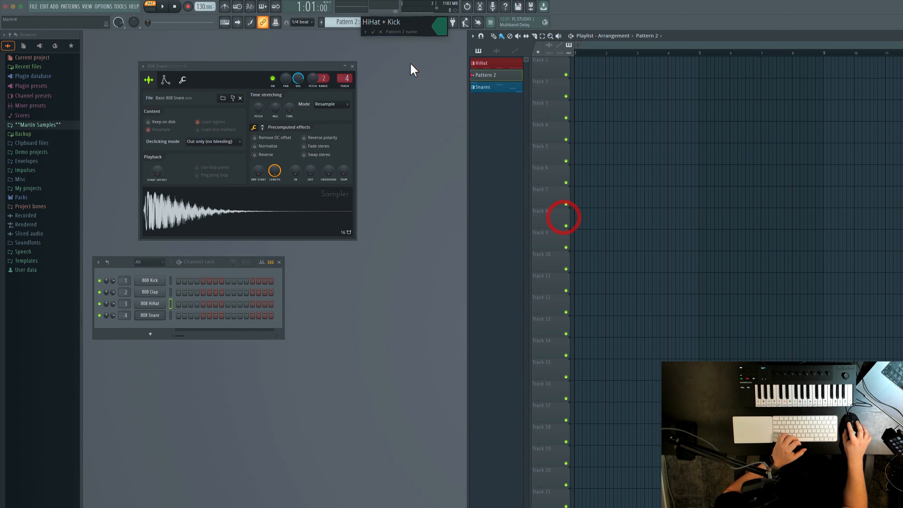
{"action": "left_click", "coordinate": [371, 31]}
- Activate steps 1, 5, 9 and 13 on the 808 Kick channel in the HiHat + Kick pattern
{"action": "left_click", "coordinate": [179, 280]}
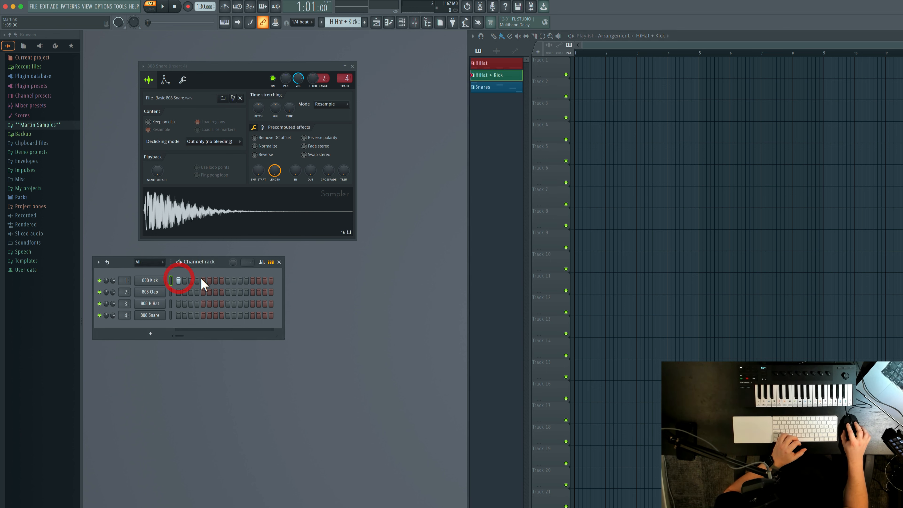
{"action": "left_click", "coordinate": [203, 281]}
{"action": "left_click", "coordinate": [228, 281]}
{"action": "left_click", "coordinate": [252, 280]}
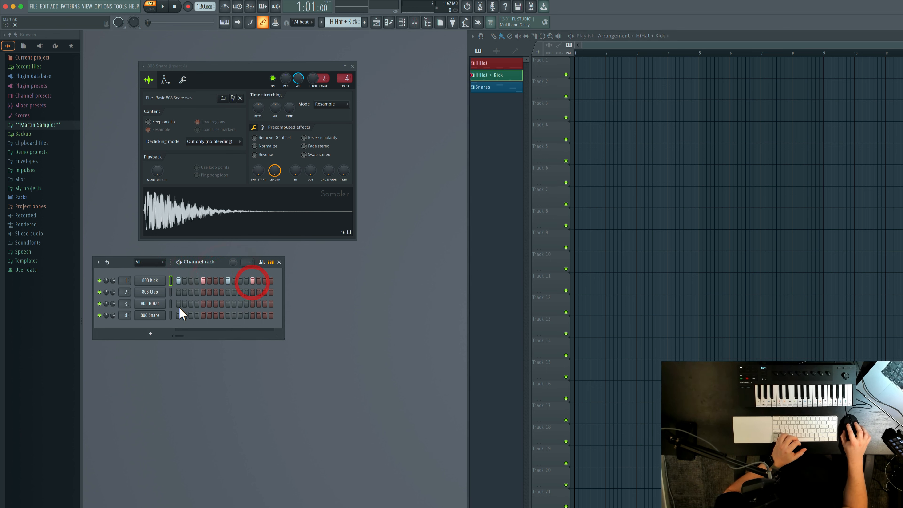
- Activate steps 1, 3, 11 and 16 on the 808 HiHat channel in the HiHat + Kick pattern
{"action": "left_click", "coordinate": [190, 303]}
{"action": "left_click", "coordinate": [239, 303]}
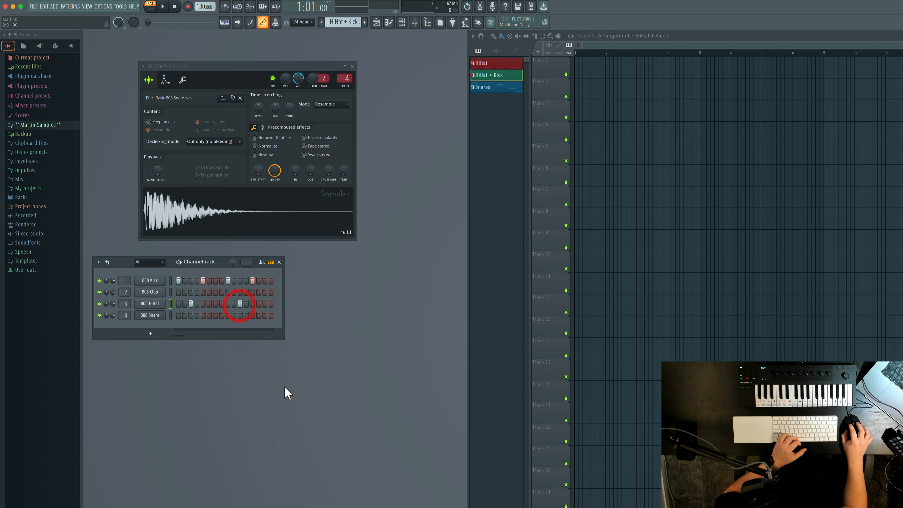
{"action": "left_click", "coordinate": [271, 304]}
{"action": "left_click", "coordinate": [178, 303]}
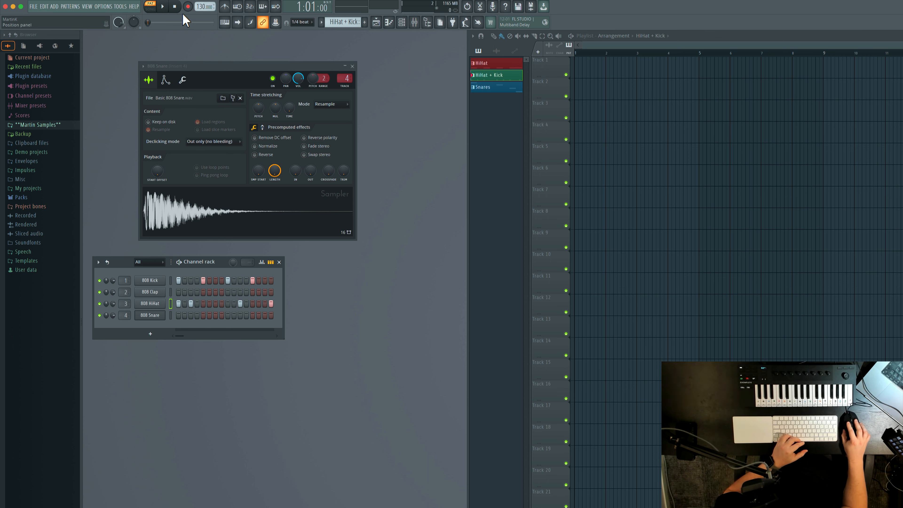
- Play back the HiHat + Kick pattern and view its 808 Kick notes in the piano roll
{"action": "key", "text": "space"}
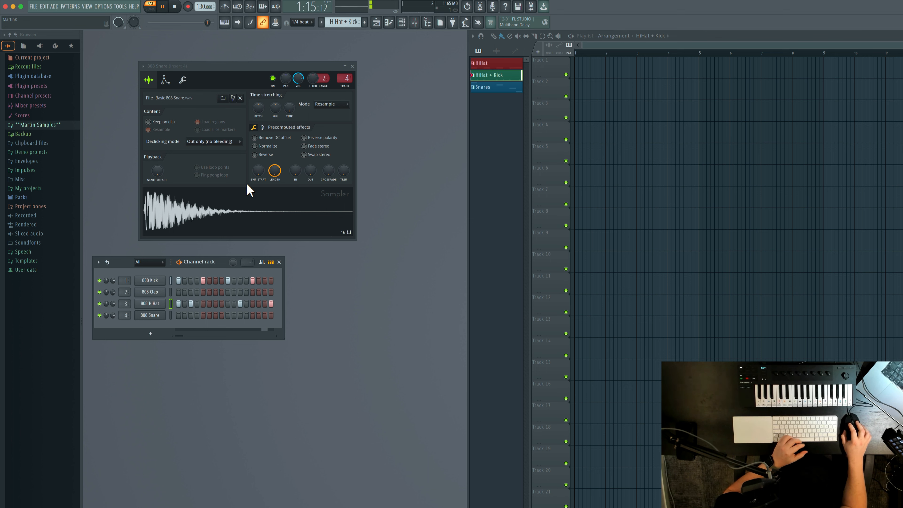
{"action": "key", "text": "space"}
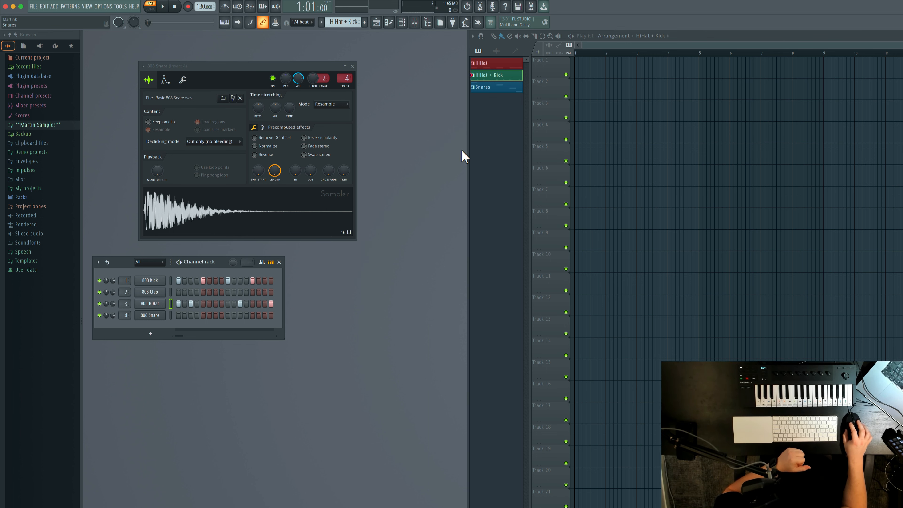
{"action": "double_click", "coordinate": [487, 75]}
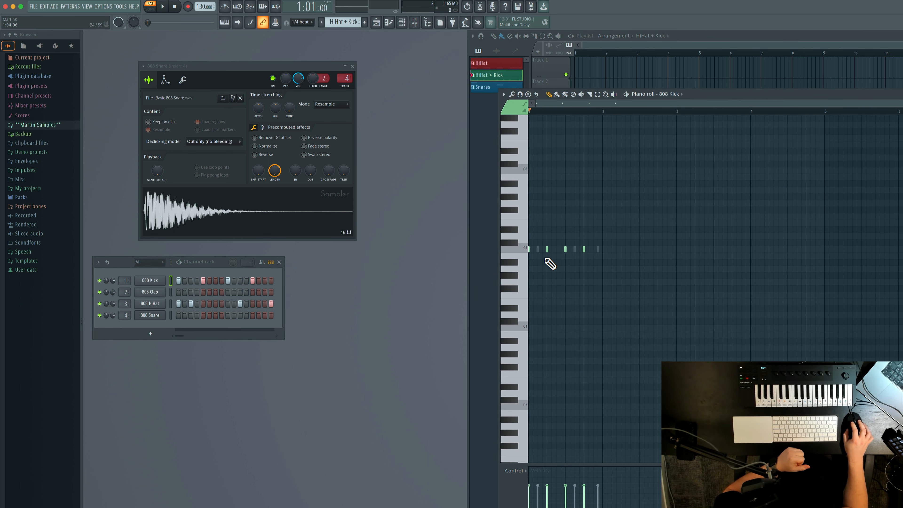
{"action": "scroll", "coordinate": [551, 265], "scroll_direction": "up", "scroll_amount": 2}
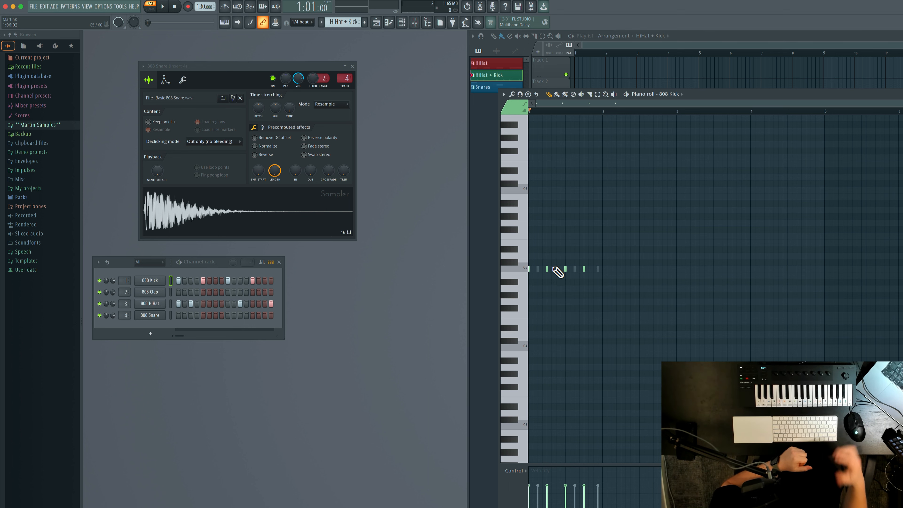
{"action": "left_click", "coordinate": [901, 94]}
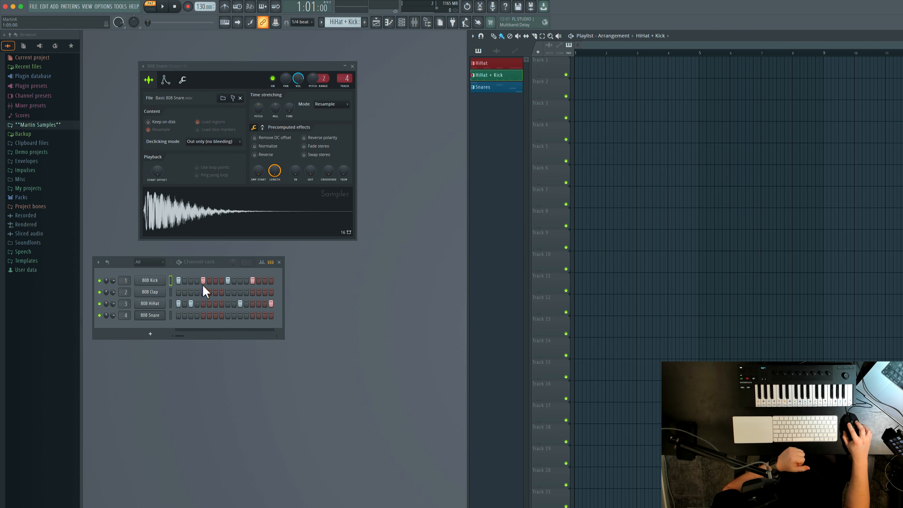
- Reopen the 808 Kick piano roll from the channel rack and close it again
{"action": "right_click", "coordinate": [155, 280]}
{"action": "left_click", "coordinate": [181, 280]}
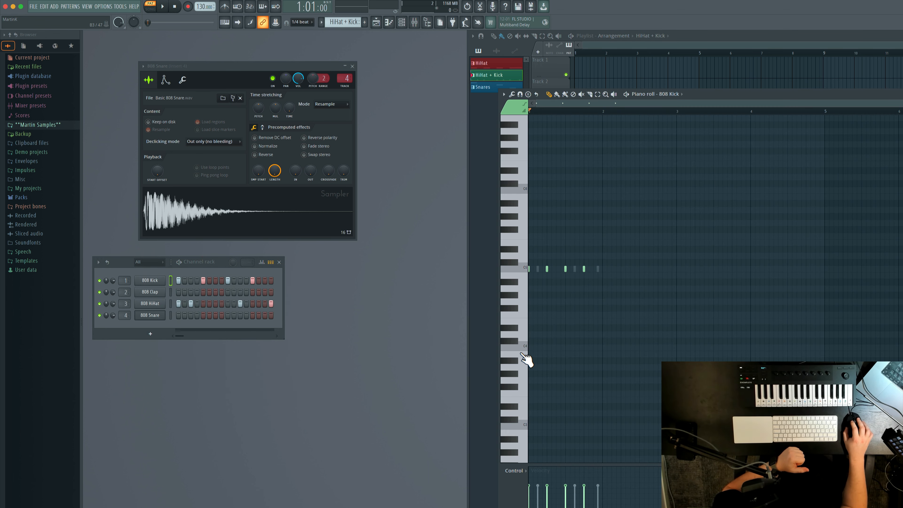
{"action": "key", "text": "Escape"}
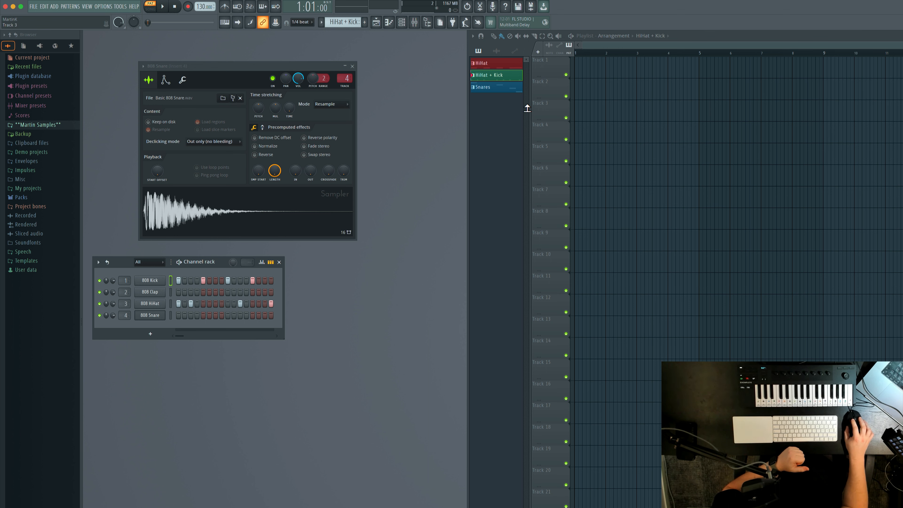
- Switch repeatedly between the HiHat, HiHat + Kick and Snares patterns to compare their channel rack contents, ending on Snares
{"action": "left_click", "coordinate": [482, 65]}
{"action": "left_click", "coordinate": [482, 77]}
{"action": "left_click", "coordinate": [486, 88]}
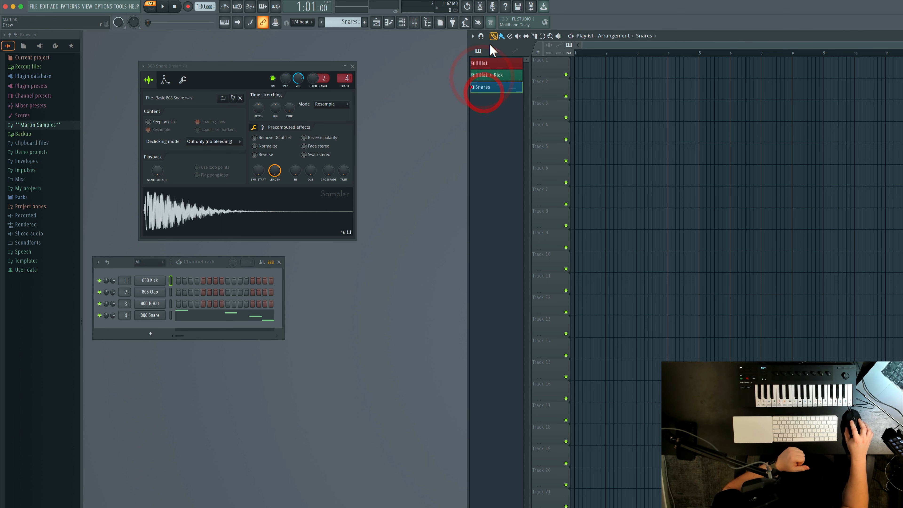
{"action": "left_click", "coordinate": [488, 67]}
{"action": "left_click", "coordinate": [490, 76]}
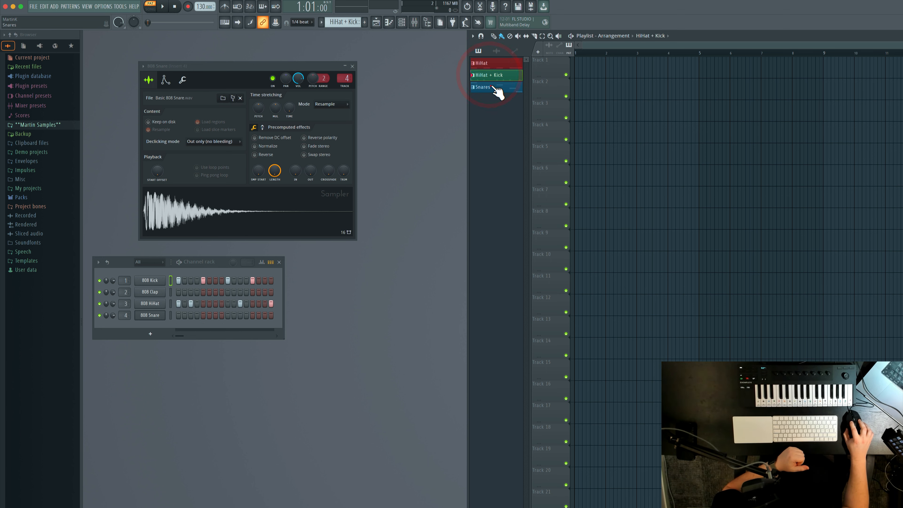
{"action": "left_click", "coordinate": [496, 88]}
{"action": "left_click", "coordinate": [490, 75]}
{"action": "left_click", "coordinate": [489, 63]}
{"action": "left_click", "coordinate": [490, 75]}
{"action": "left_click", "coordinate": [490, 86]}
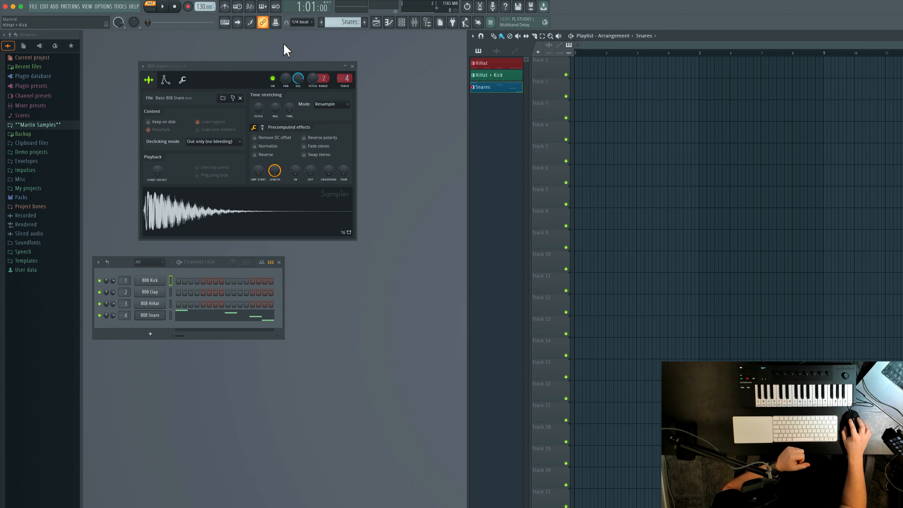
- Switch playback to song mode and place Snares clips at bars 1 and 2 on playlist Track 1
{"action": "left_click", "coordinate": [153, 10]}
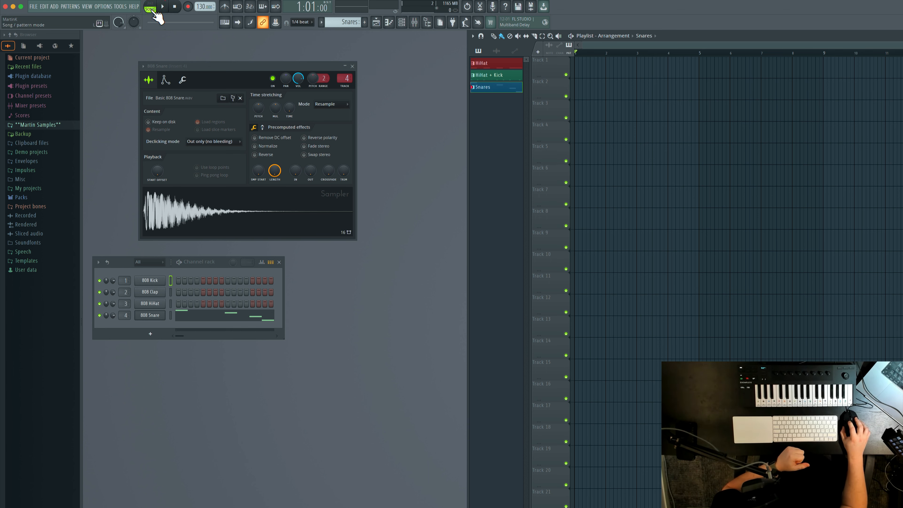
{"action": "left_click", "coordinate": [481, 86]}
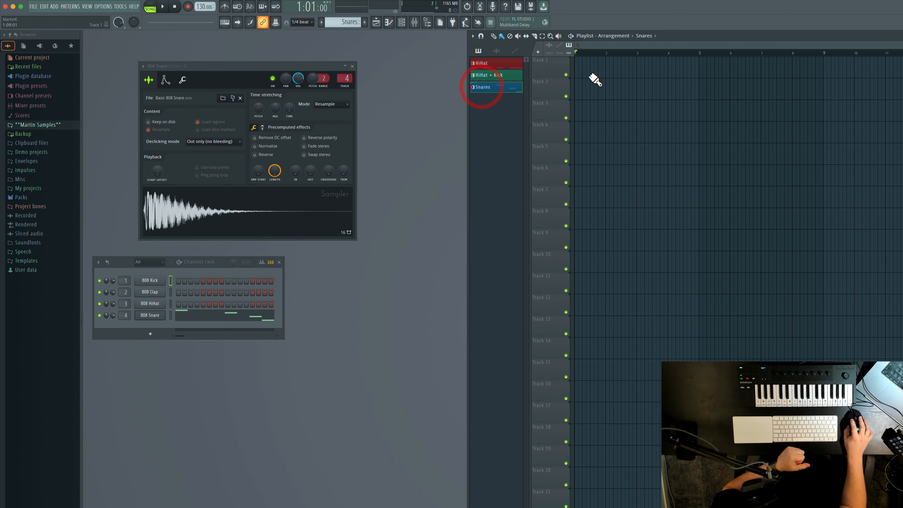
{"action": "left_click", "coordinate": [576, 64]}
{"action": "left_click", "coordinate": [608, 66]}
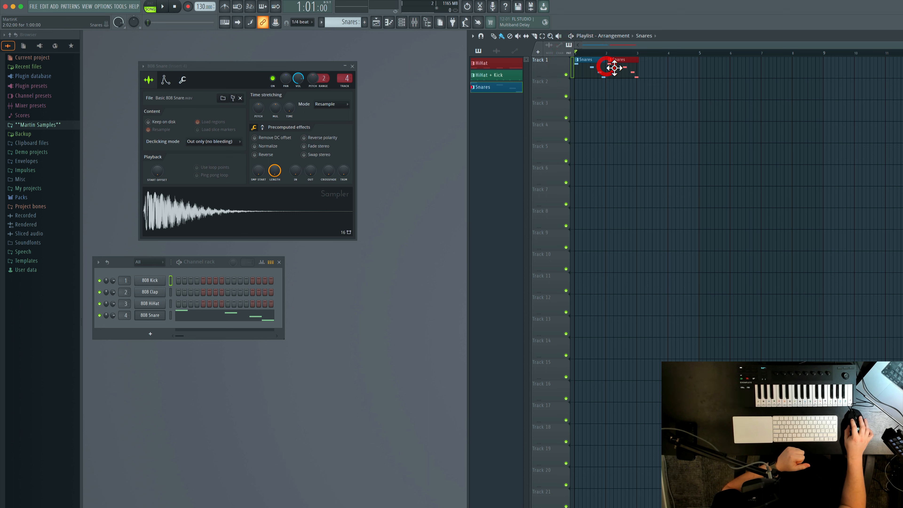
- Place a HiHat clip at bar 2 on Track 2 and a HiHat + Kick clip at bar 3 on Track 1
{"action": "left_click", "coordinate": [496, 67]}
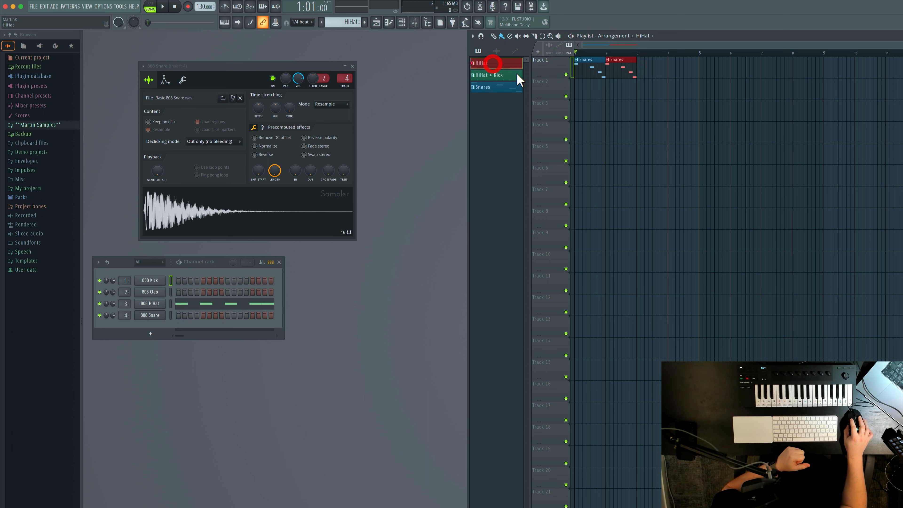
{"action": "left_click", "coordinate": [606, 89]}
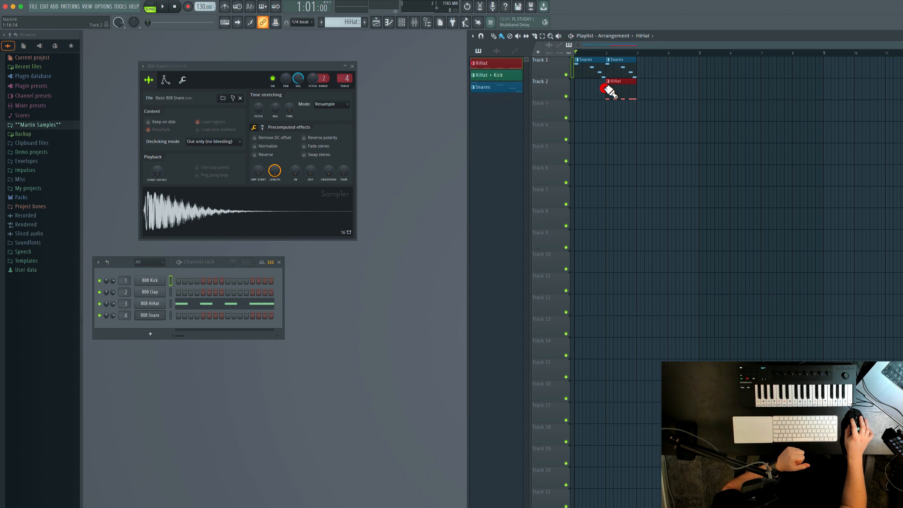
{"action": "left_click", "coordinate": [484, 76]}
{"action": "left_click", "coordinate": [639, 69]}
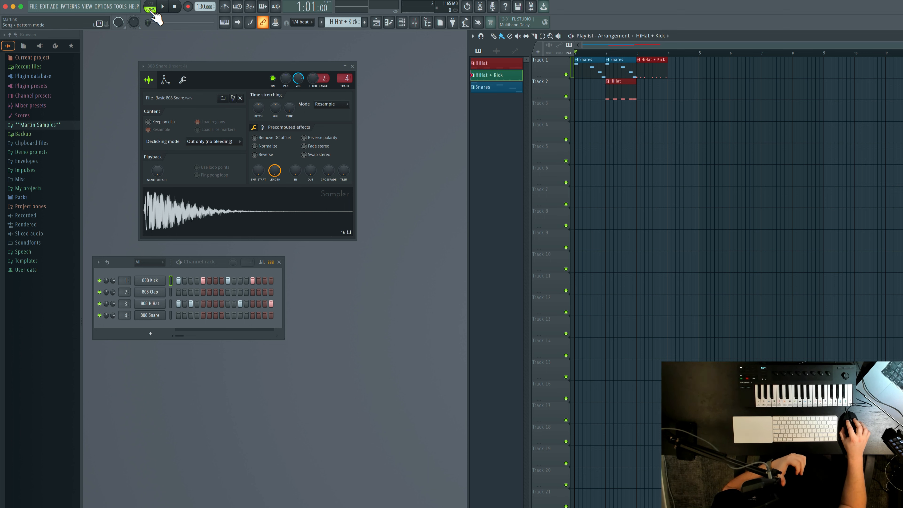
- Play the playlist arrangement in song mode and stop it, returning to the start
{"action": "left_click", "coordinate": [164, 7]}
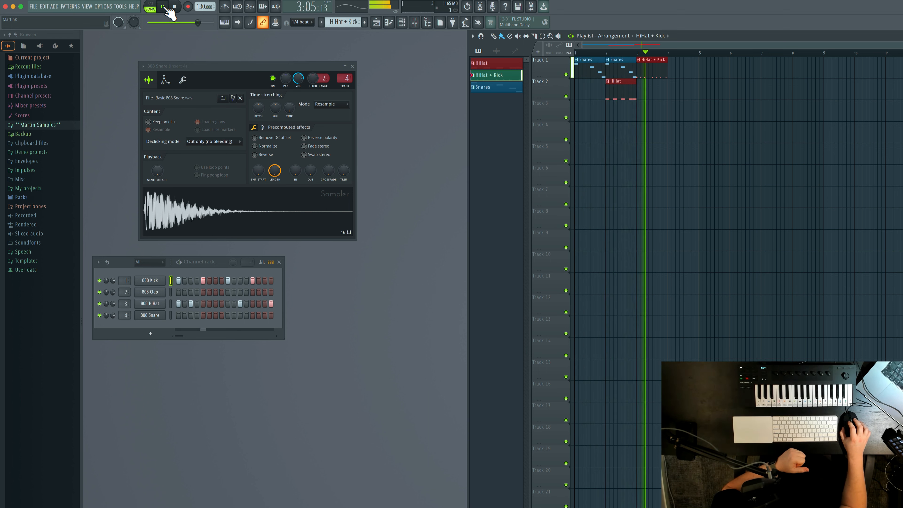
{"action": "left_click", "coordinate": [175, 6]}
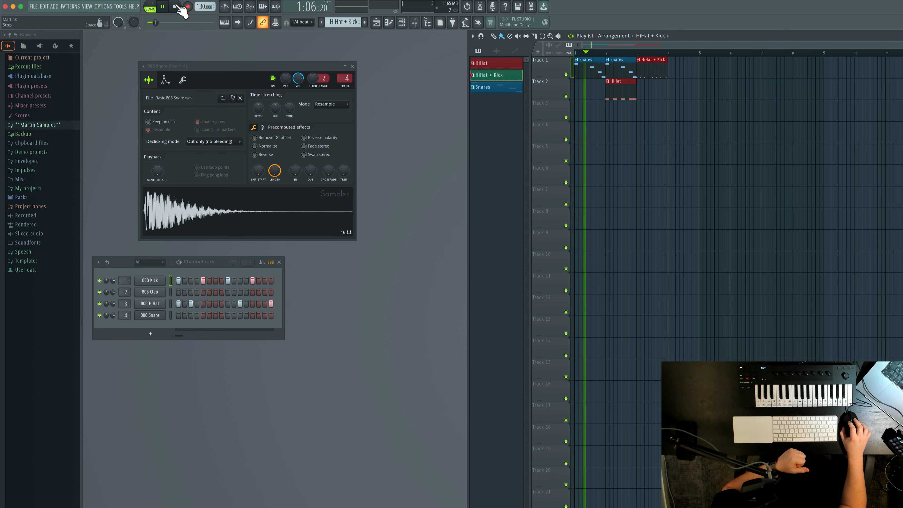
{"action": "left_click", "coordinate": [175, 6]}
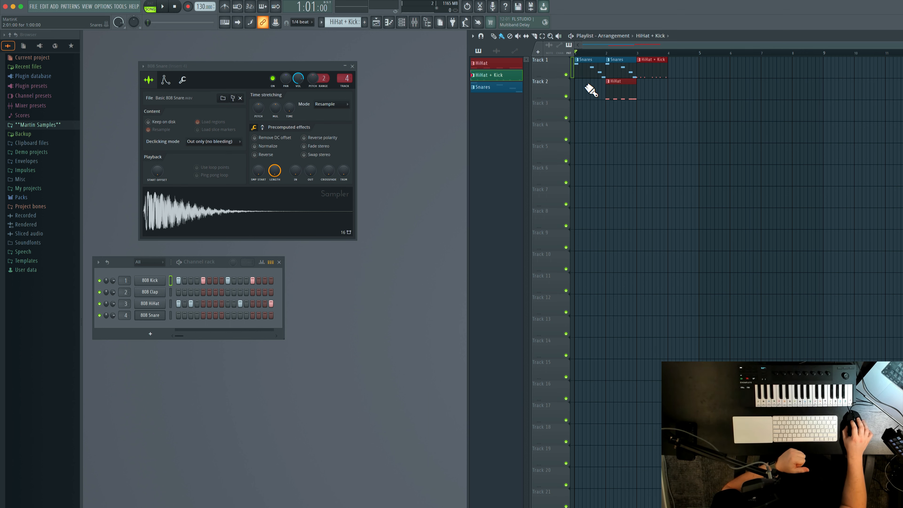
- Delete all pattern clips from Tracks 1 and 2 in the playlist
{"action": "right_click", "coordinate": [613, 94]}
{"action": "right_click", "coordinate": [645, 73]}
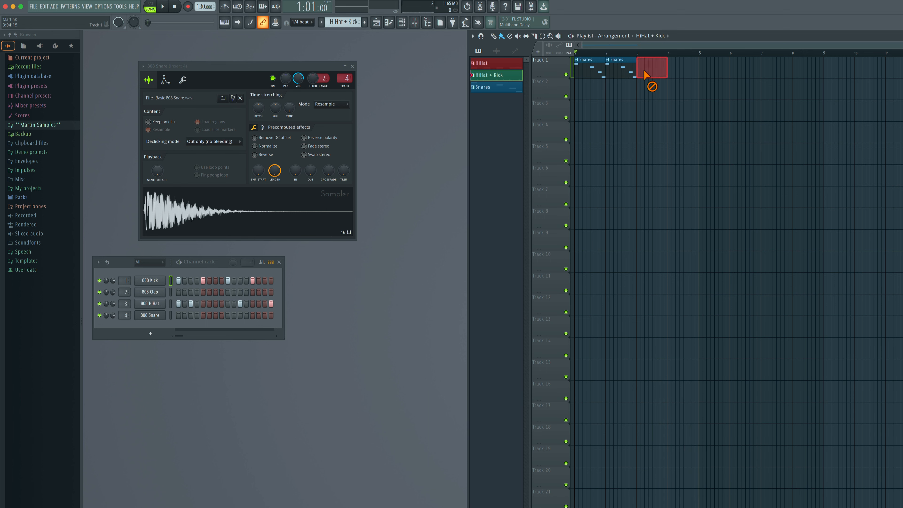
{"action": "right_click", "coordinate": [627, 72]}
{"action": "right_click", "coordinate": [595, 72]}
- Place HiHat on Track 1 and HiHat + Kick on Track 2 at bar 1, and Snares at bar 2 on Track 1
{"action": "left_click", "coordinate": [511, 66]}
{"action": "left_click", "coordinate": [508, 75]}
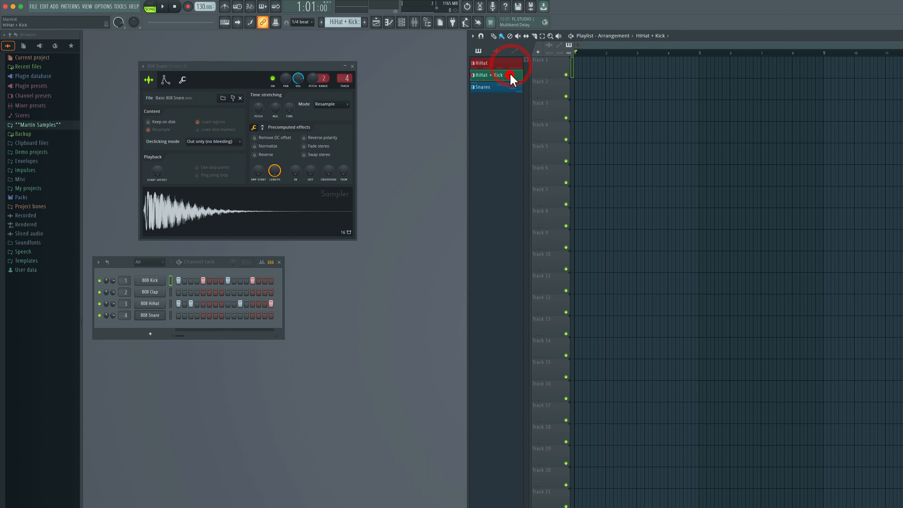
{"action": "left_click", "coordinate": [510, 65]}
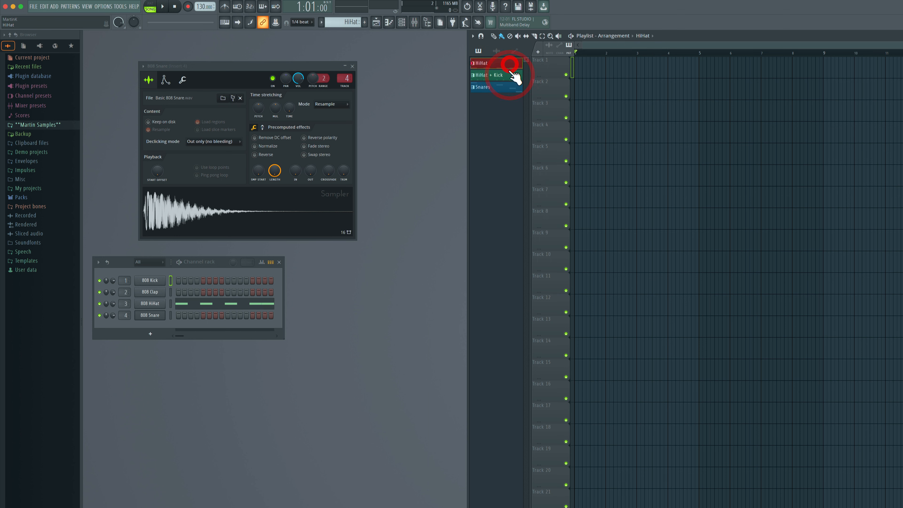
{"action": "left_click", "coordinate": [579, 67]}
{"action": "left_click", "coordinate": [512, 76]}
{"action": "left_click", "coordinate": [579, 92]}
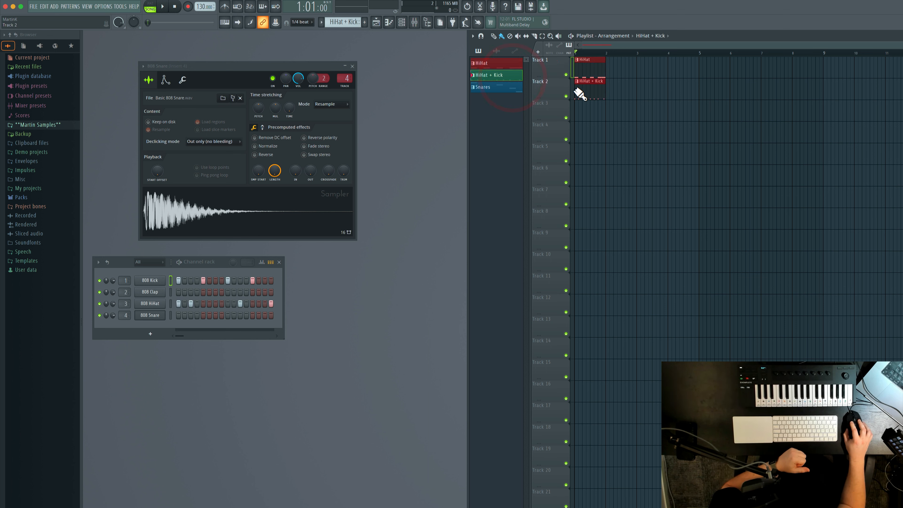
{"action": "left_click", "coordinate": [499, 87]}
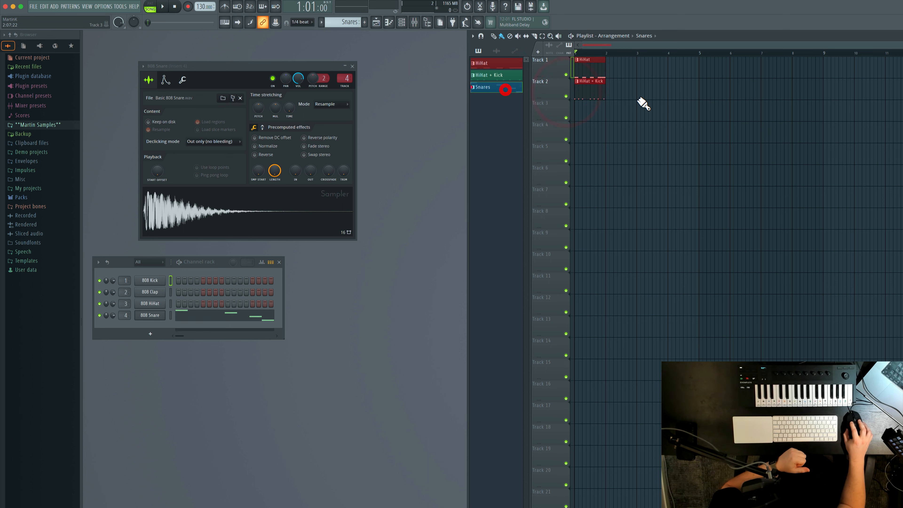
{"action": "left_click", "coordinate": [609, 62]}
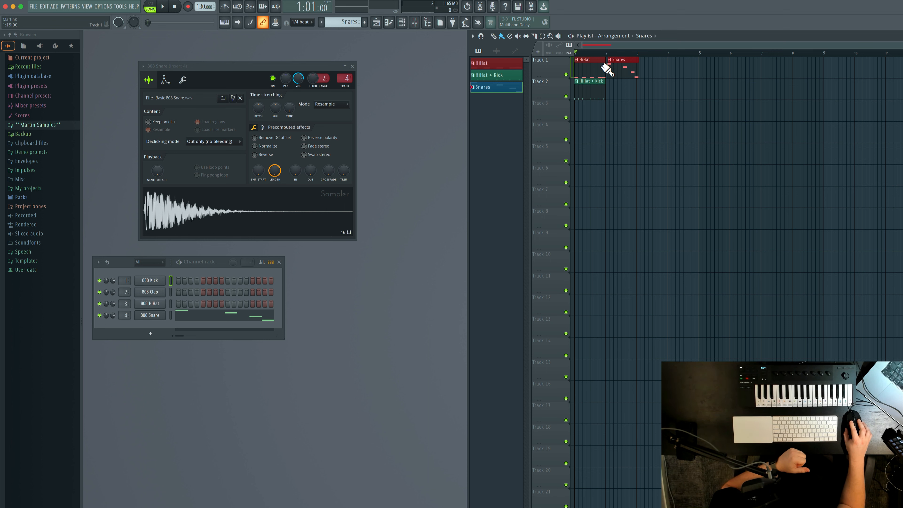
{"action": "left_click_drag", "start_coordinate": [612, 60], "coordinate": [609, 60]}
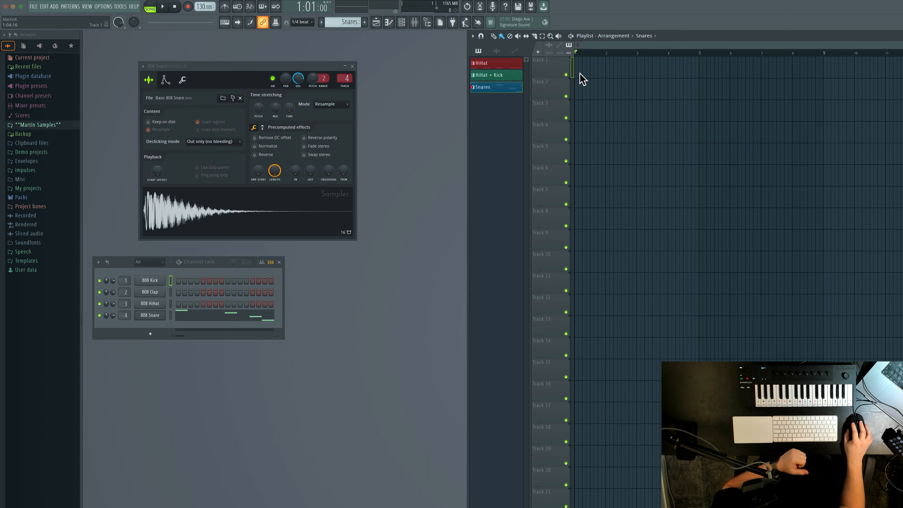
- Place HiHat at bar 1 on Track 1, Snares at bar 2 on Track 2, and HiHat + Kick at bar 3 on Track 1
{"action": "left_click", "coordinate": [505, 77]}
{"action": "left_click", "coordinate": [504, 63]}
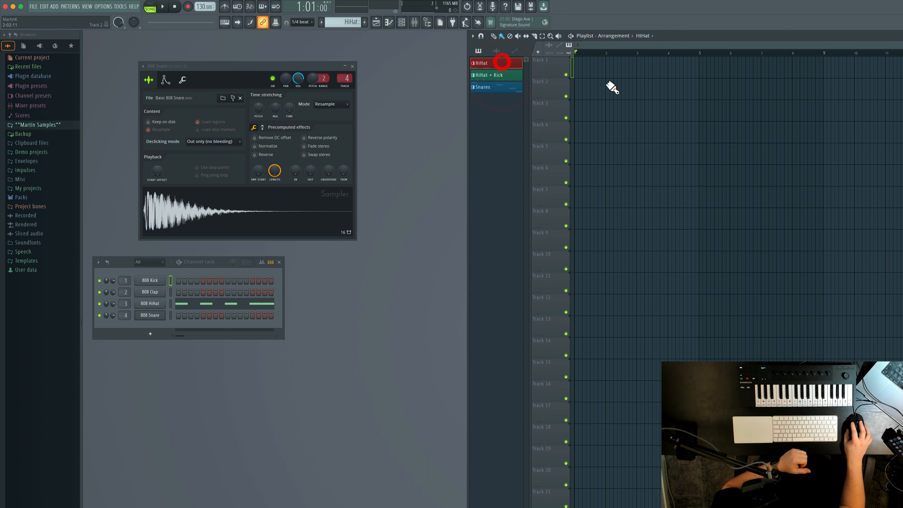
{"action": "left_click", "coordinate": [578, 68]}
{"action": "left_click", "coordinate": [509, 90]}
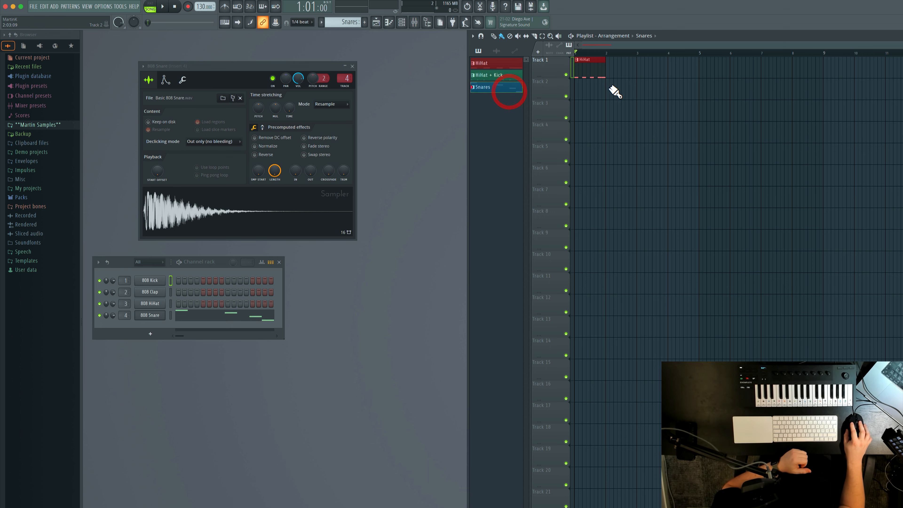
{"action": "left_click", "coordinate": [610, 89]}
{"action": "left_click", "coordinate": [498, 76]}
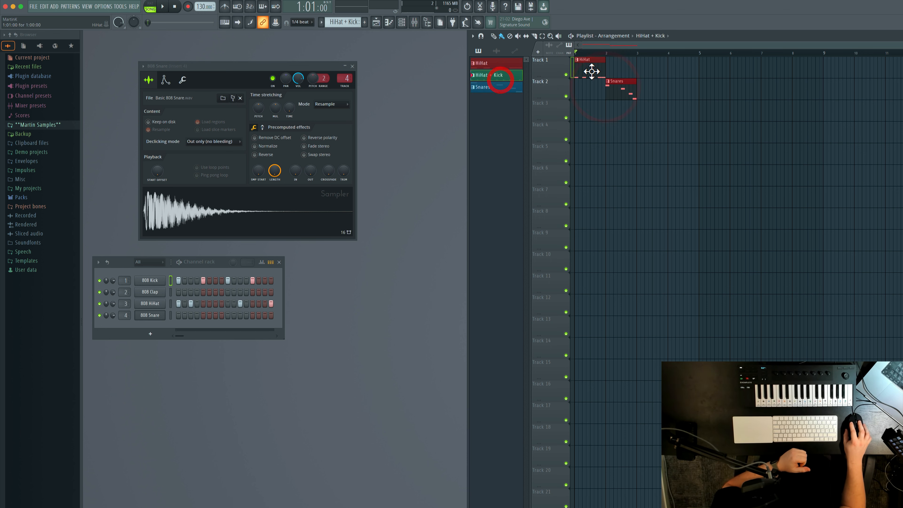
{"action": "left_click", "coordinate": [636, 68]}
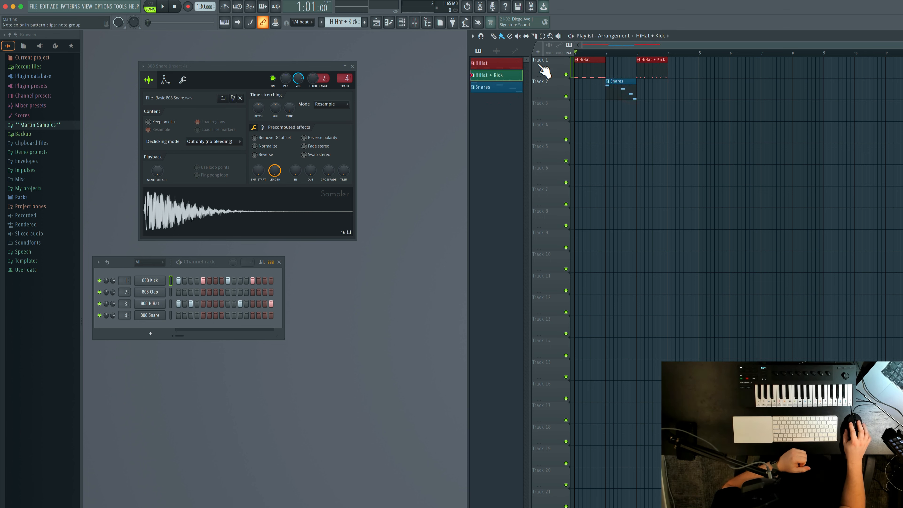
- Move the song position to bar 4 and switch the time display to minutes and seconds
{"action": "left_click_drag", "start_coordinate": [605, 53], "coordinate": [668, 52]}
{"action": "left_click", "coordinate": [309, 7]}
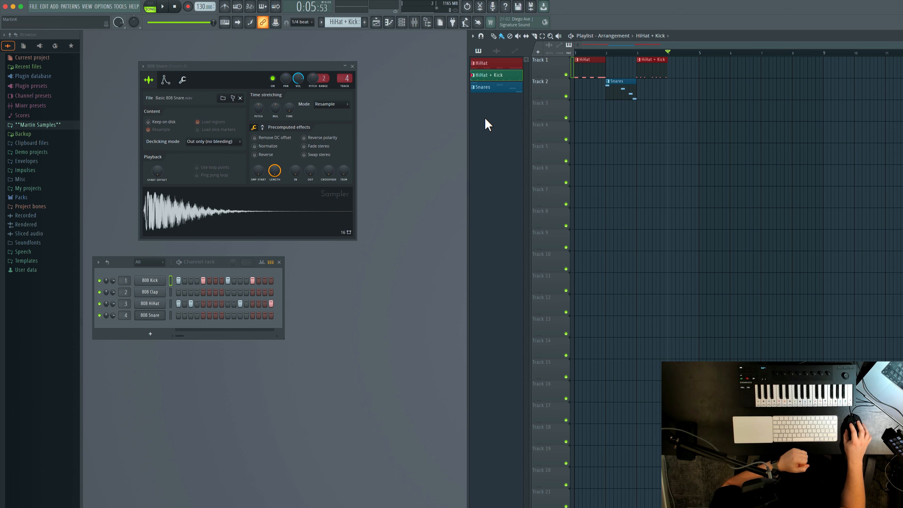
- Open the mixer, place it below the channel rack, and select the Insert 1 track
{"action": "left_click", "coordinate": [414, 22]}
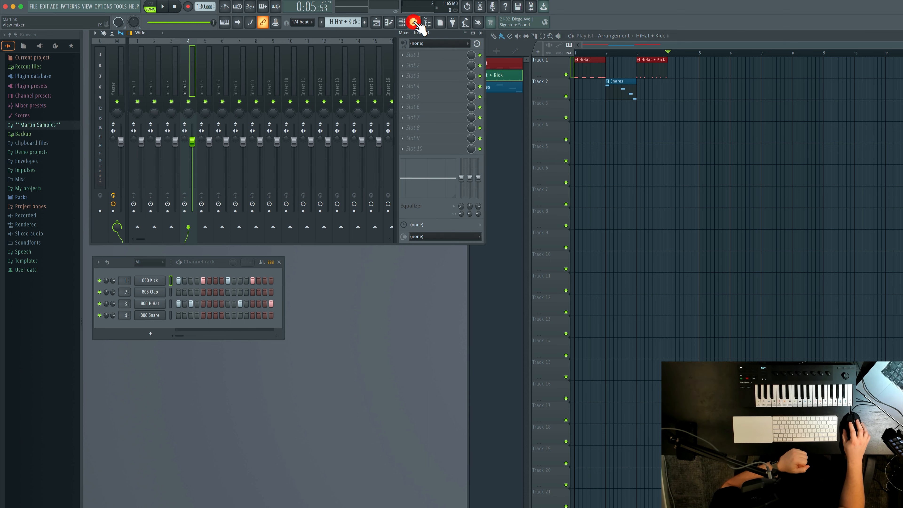
{"action": "left_click_drag", "start_coordinate": [378, 37], "coordinate": [379, 357]}
{"action": "left_click", "coordinate": [141, 365]}
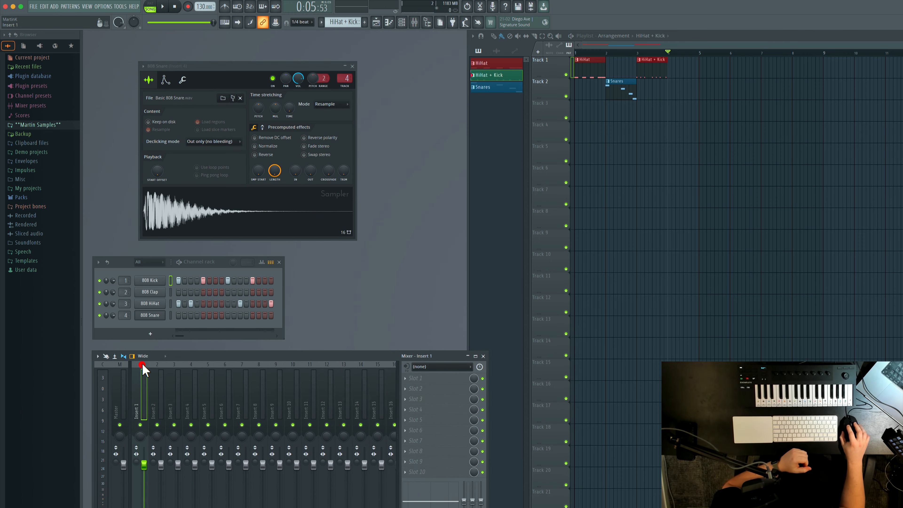
- Open the 808 Kick channel's sampler settings to examine its mixer track assignment, and close them
{"action": "left_click", "coordinate": [150, 280]}
{"action": "left_click_drag", "start_coordinate": [241, 96], "coordinate": [498, 164]}
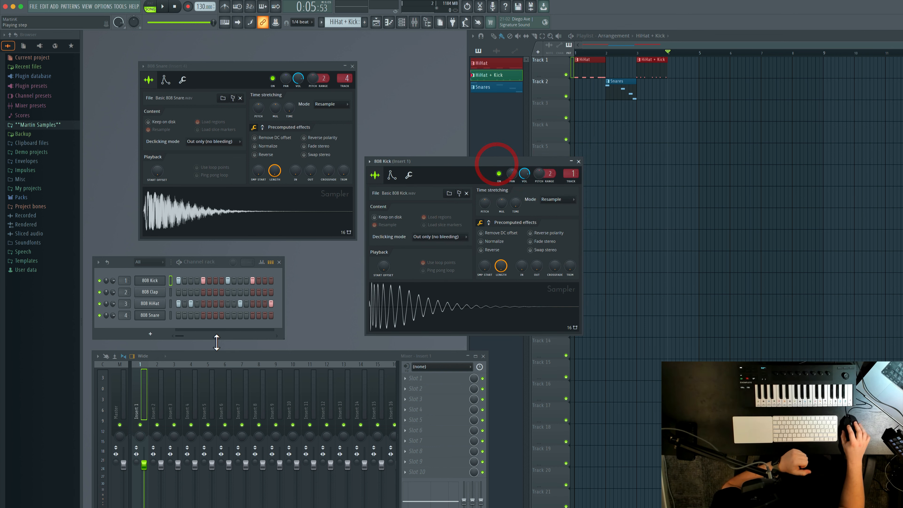
{"action": "left_click", "coordinate": [578, 161]}
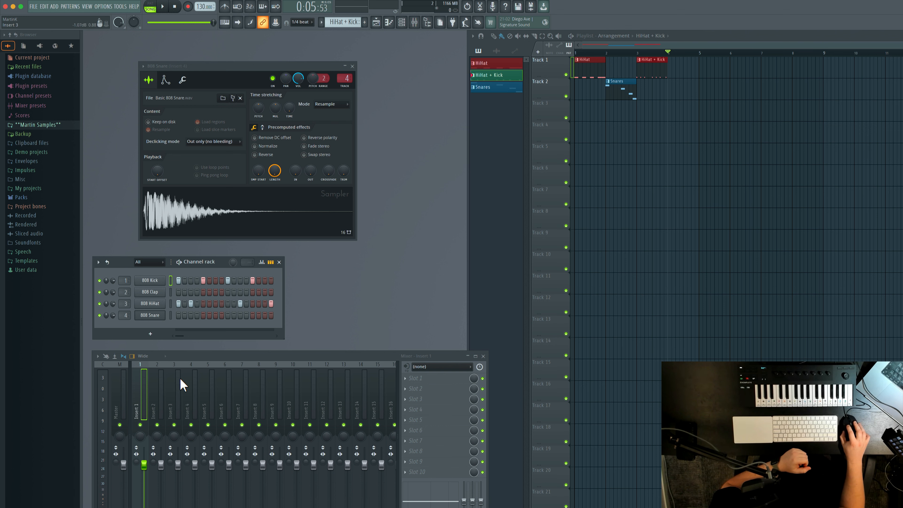
- Step through the mixer's insert tracks down to Insert 1 to examine how the tracks are numbered
{"action": "left_click", "coordinate": [194, 377]}
{"action": "left_click", "coordinate": [177, 374]}
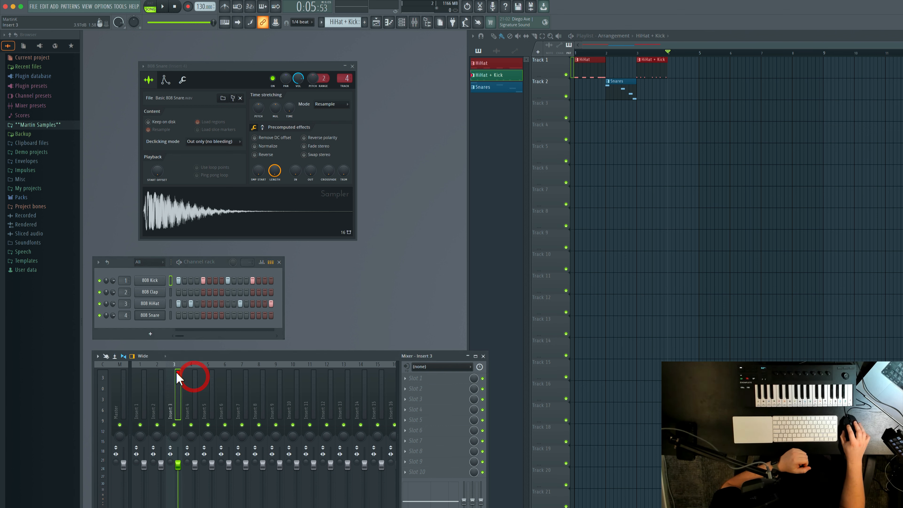
{"action": "left_click", "coordinate": [157, 373]}
{"action": "left_click", "coordinate": [141, 374]}
- Open the 808 Kick channel's sampler settings, close the 808 Snare settings, and place the kick's window above the channel rack
{"action": "left_click", "coordinate": [158, 282]}
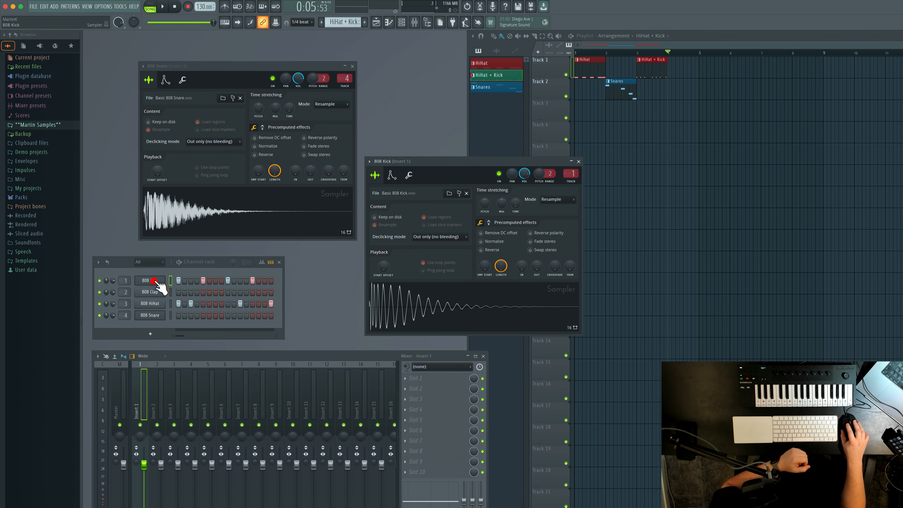
{"action": "left_click", "coordinate": [352, 66]}
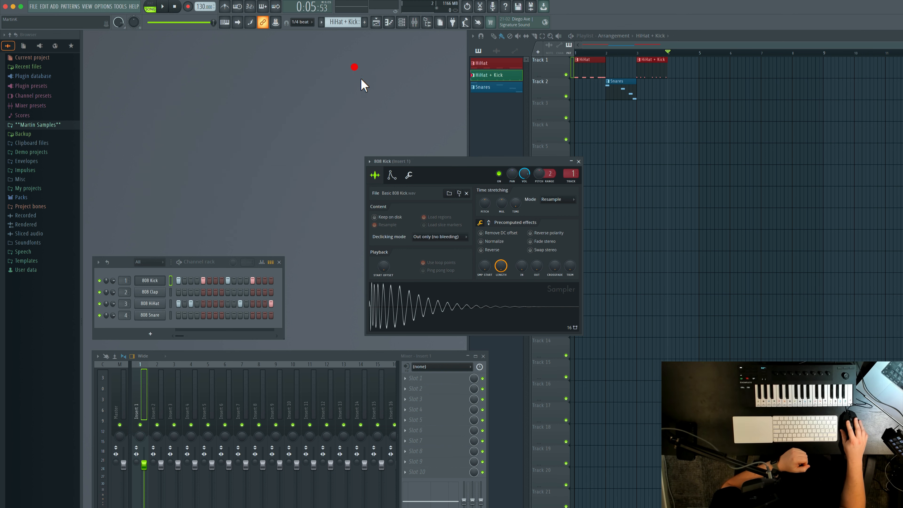
{"action": "left_click_drag", "start_coordinate": [433, 163], "coordinate": [263, 47]}
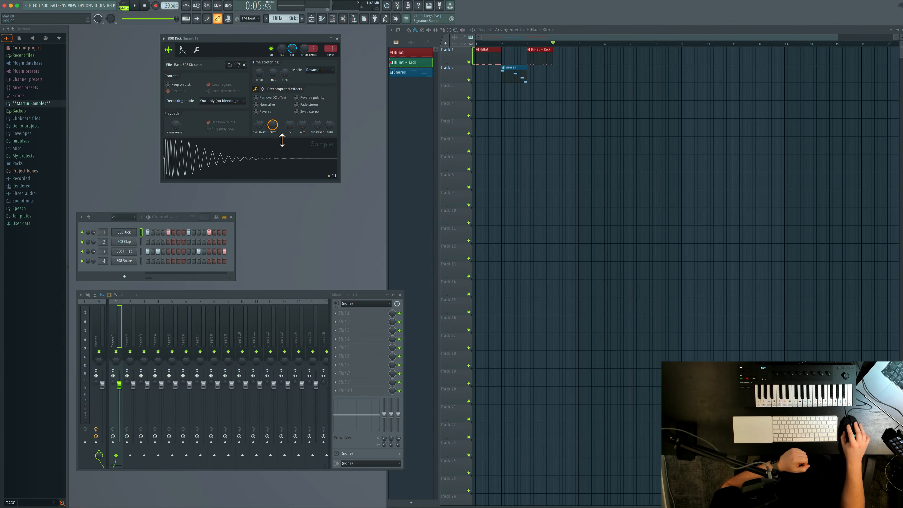
- Try routing the 808 Kick channel to mixer track 10, return it to track 1, and close its settings
{"action": "left_click_drag", "start_coordinate": [399, 58], "coordinate": [400, 54]}
{"action": "left_click_drag", "start_coordinate": [331, 48], "coordinate": [330, 42]}
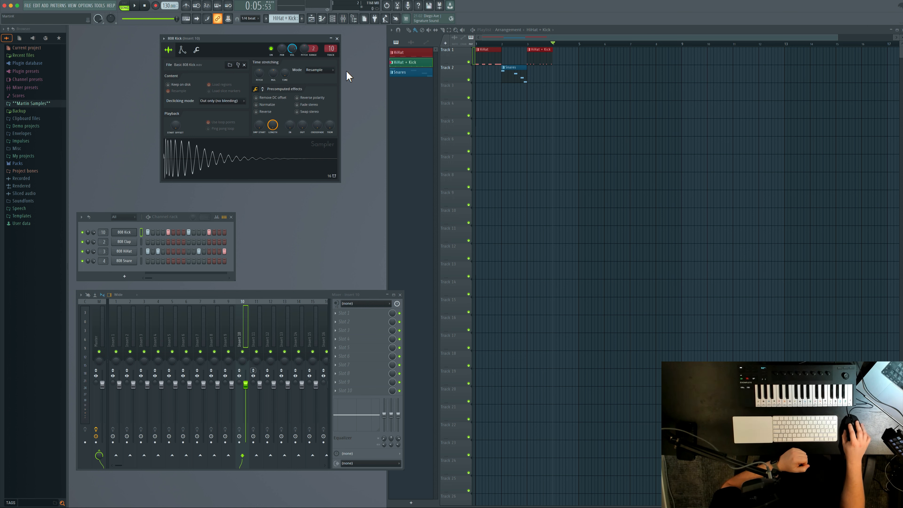
{"action": "left_click_drag", "start_coordinate": [331, 48], "coordinate": [331, 66]}
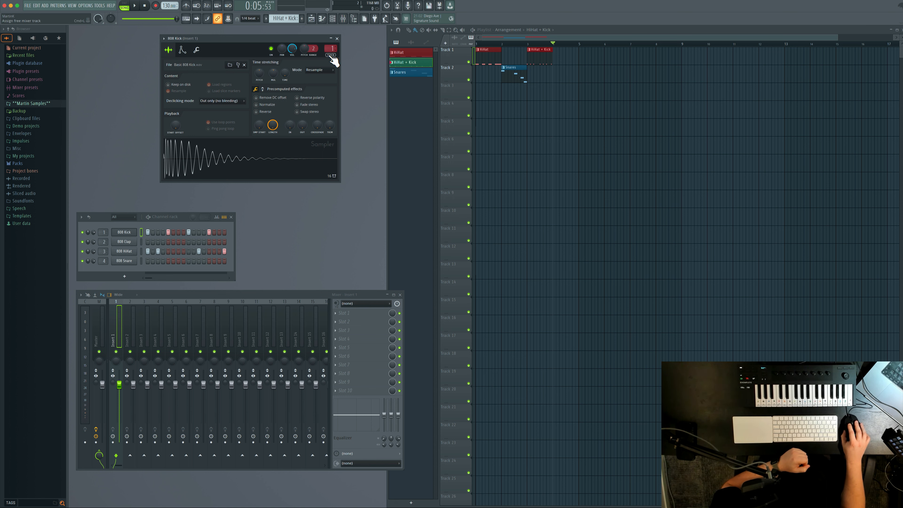
{"action": "left_click", "coordinate": [337, 38]}
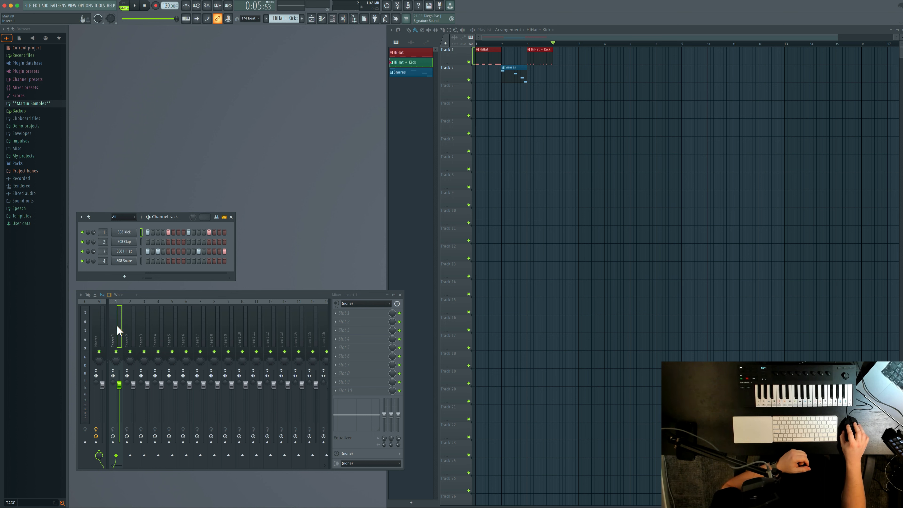
- Rename the Insert 1 mixer track as Kick
{"action": "right_click", "coordinate": [112, 337]}
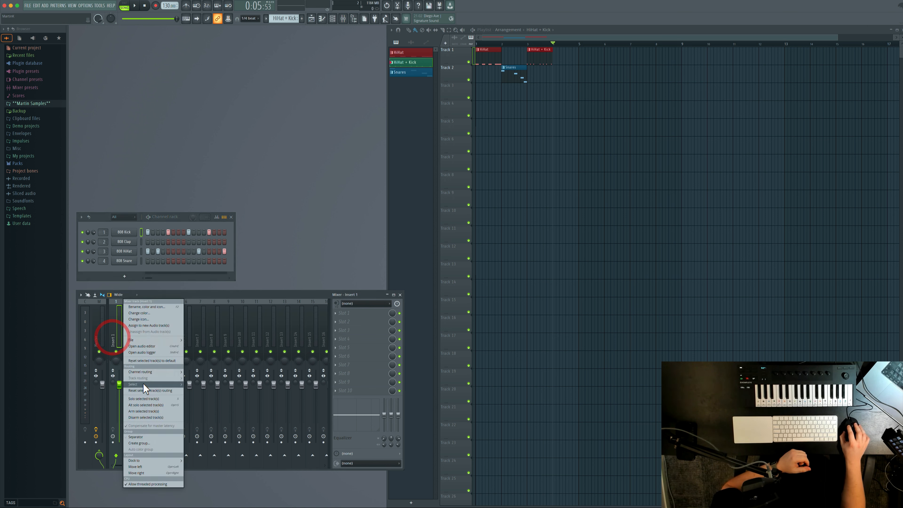
{"action": "left_click", "coordinate": [155, 306]}
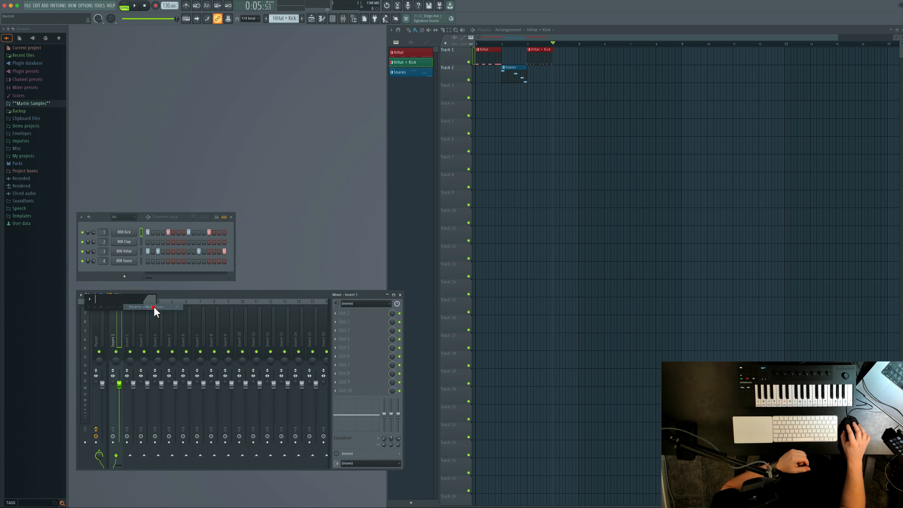
{"action": "type", "text": "Kick"}
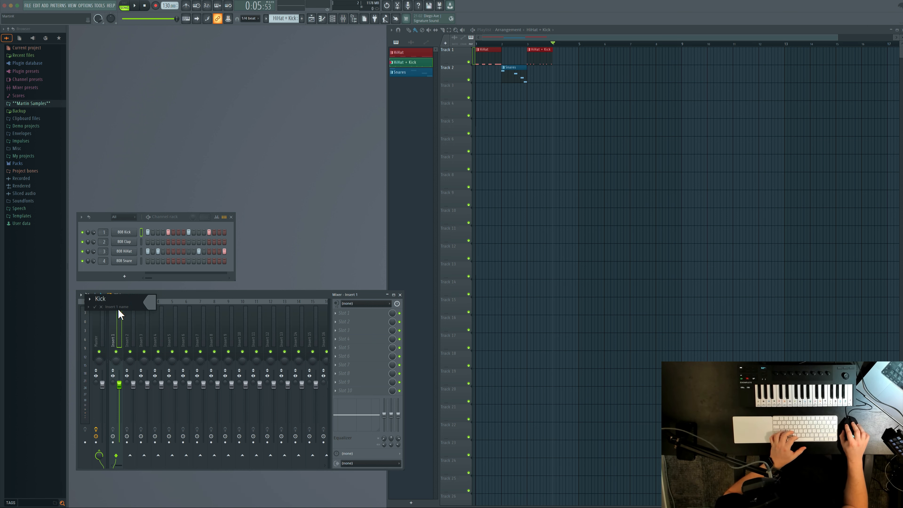
{"action": "left_click", "coordinate": [94, 307]}
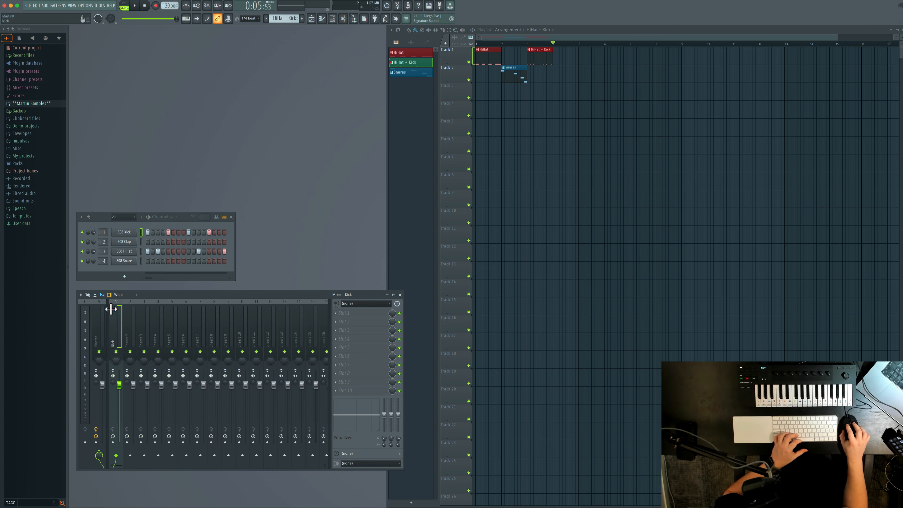
- Change playback to pattern mode, play the HiHat + Kick pattern to watch the Kick track's meter, and stop
{"action": "left_click", "coordinate": [125, 6]}
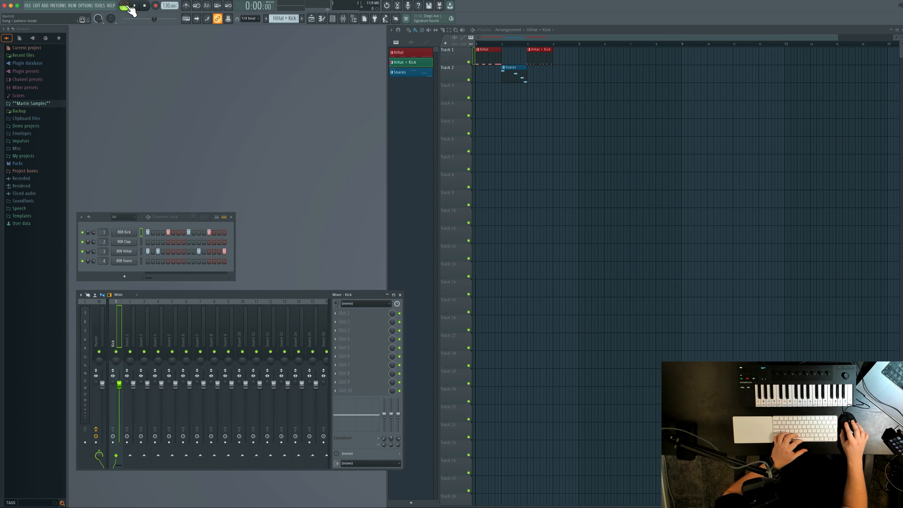
{"action": "left_click", "coordinate": [132, 7]}
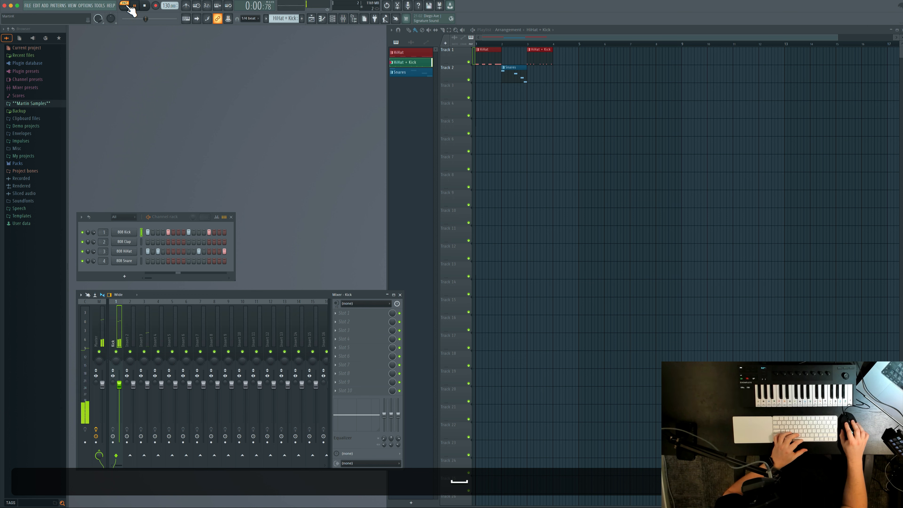
{"action": "key", "text": "space"}
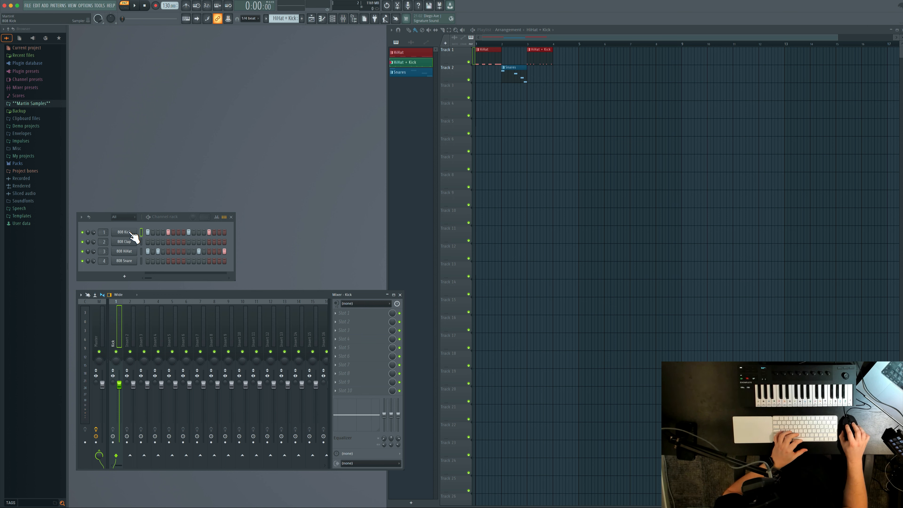
- Open the 808 HiHat channel's settings above the channel rack, and name its mixer track Insert 3 HiHats with the red color #9F3835
{"action": "left_click", "coordinate": [130, 253]}
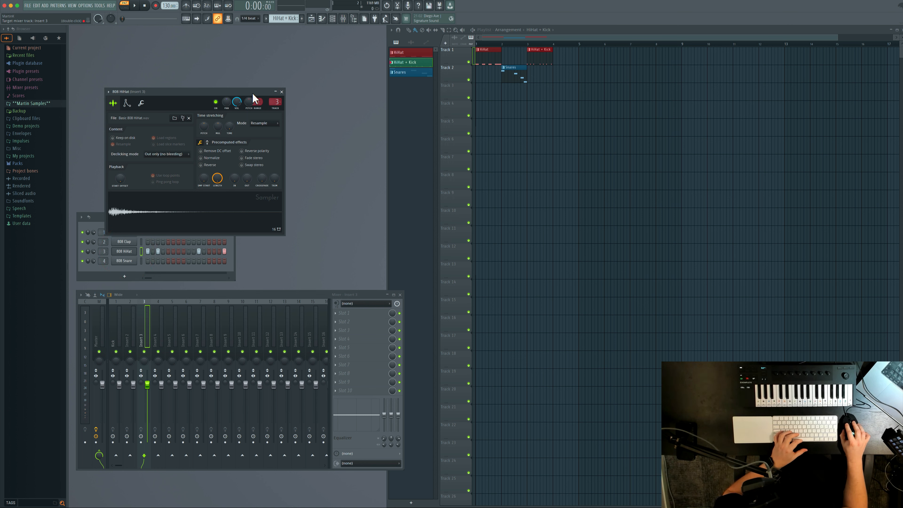
{"action": "left_click_drag", "start_coordinate": [253, 94], "coordinate": [254, 66]}
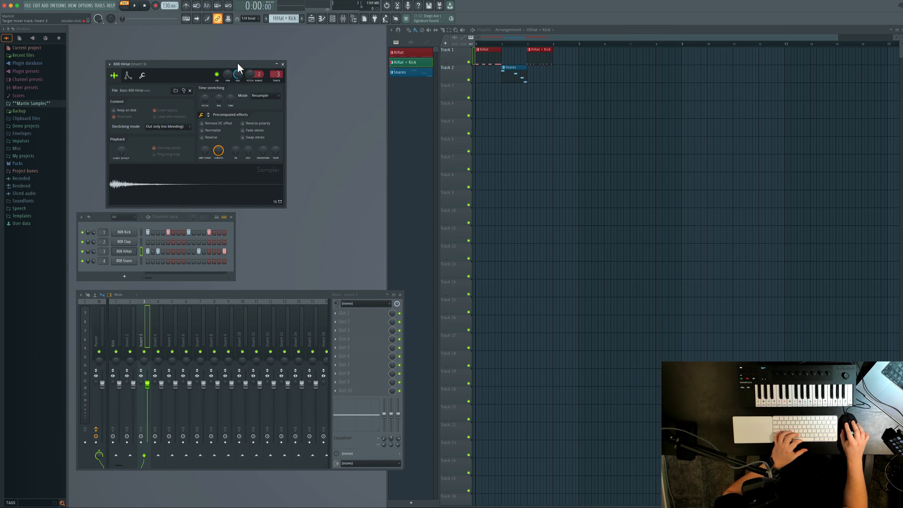
{"action": "right_click", "coordinate": [142, 342]}
{"action": "left_click", "coordinate": [172, 306]}
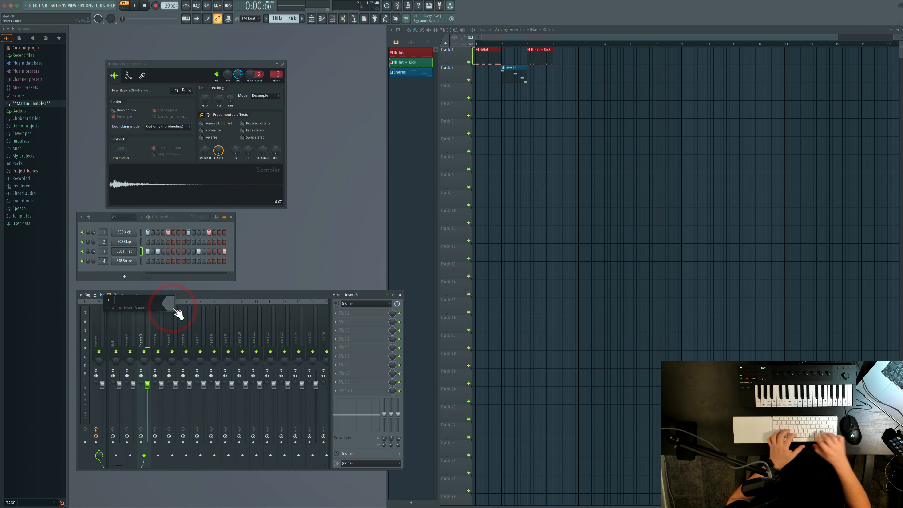
{"action": "type", "text": "HiHat"}
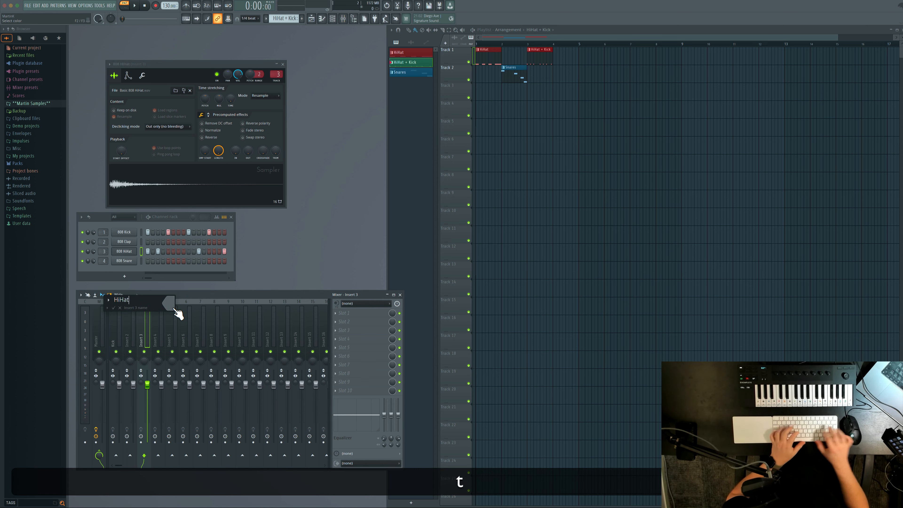
{"action": "type", "text": "s"}
{"action": "left_click", "coordinate": [173, 309]}
{"action": "left_click", "coordinate": [220, 338]}
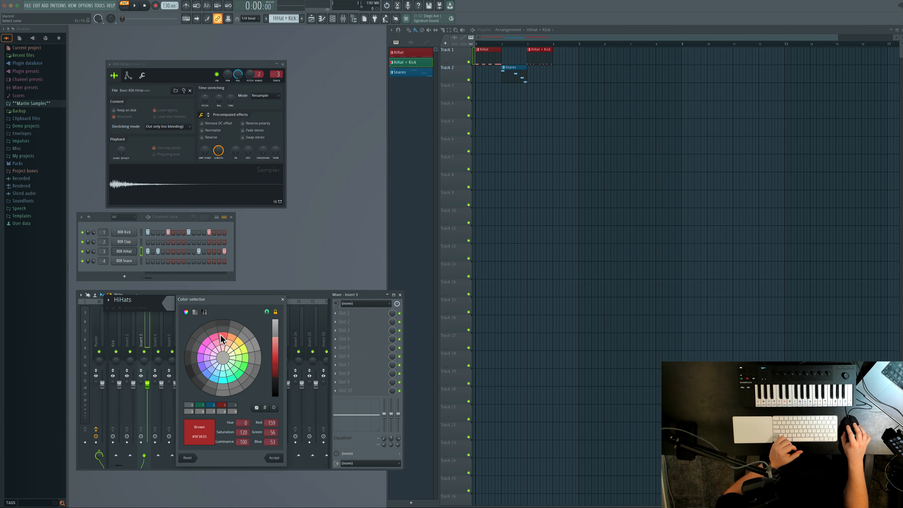
{"action": "left_click", "coordinate": [269, 457]}
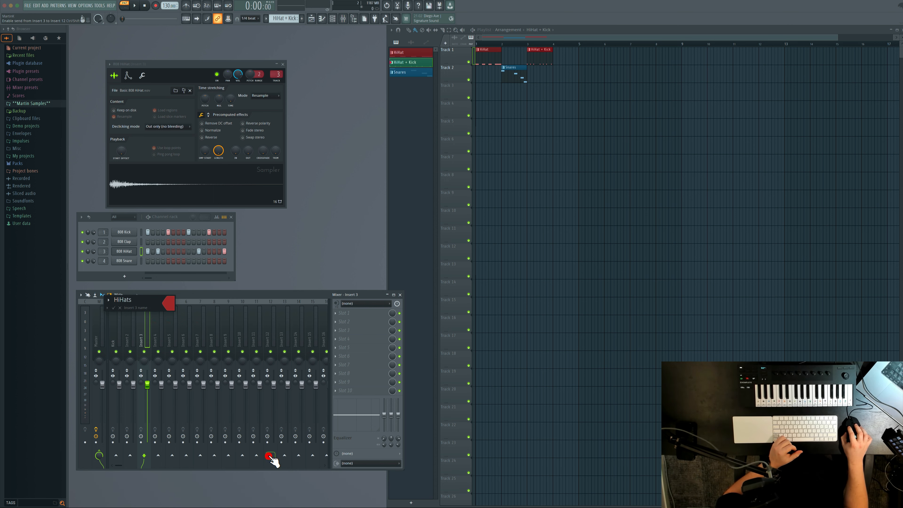
{"action": "left_click", "coordinate": [113, 308]}
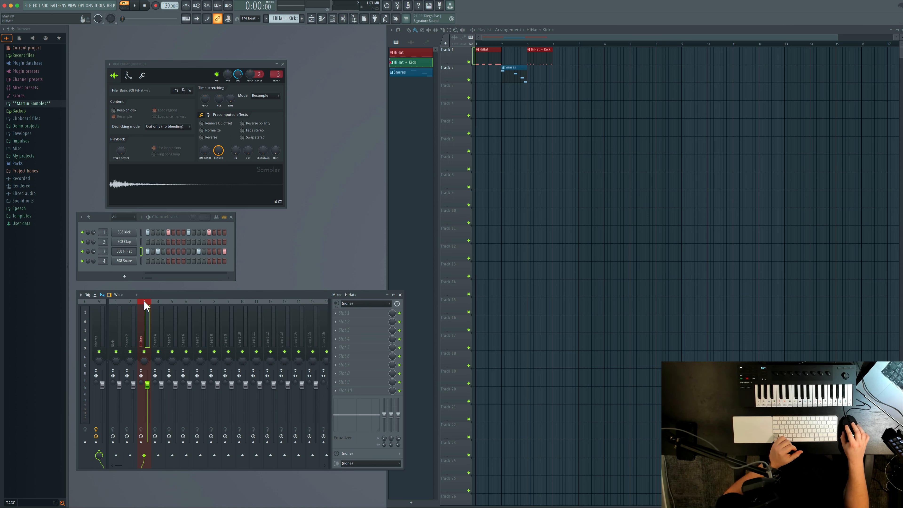
- Select the Kick mixer track and play the pattern to compare the Kick and HiHats meters, and stop playback
{"action": "left_click", "coordinate": [116, 303]}
{"action": "key", "text": "space"}
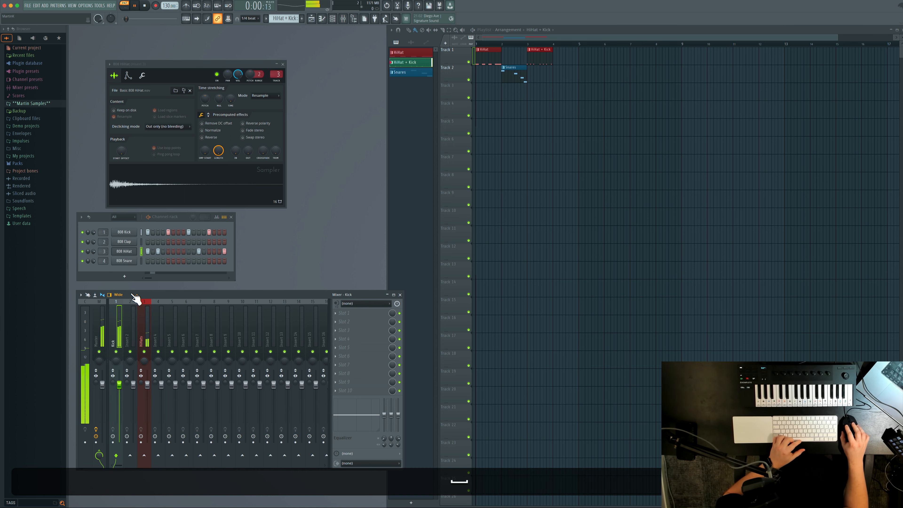
{"action": "key", "text": "space"}
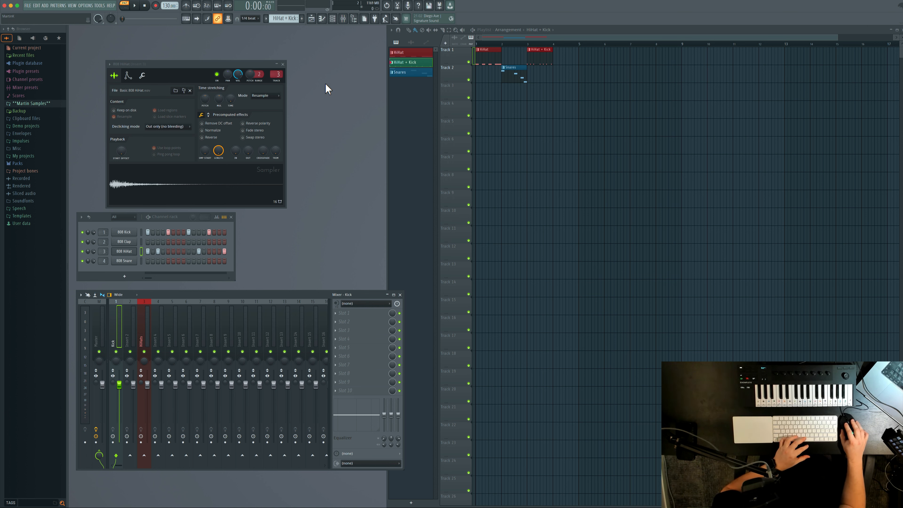
- Mute the 808 HiHat channel, play the pattern to hear the kick alone, stop, and unmute the channel
{"action": "left_click", "coordinate": [83, 252]}
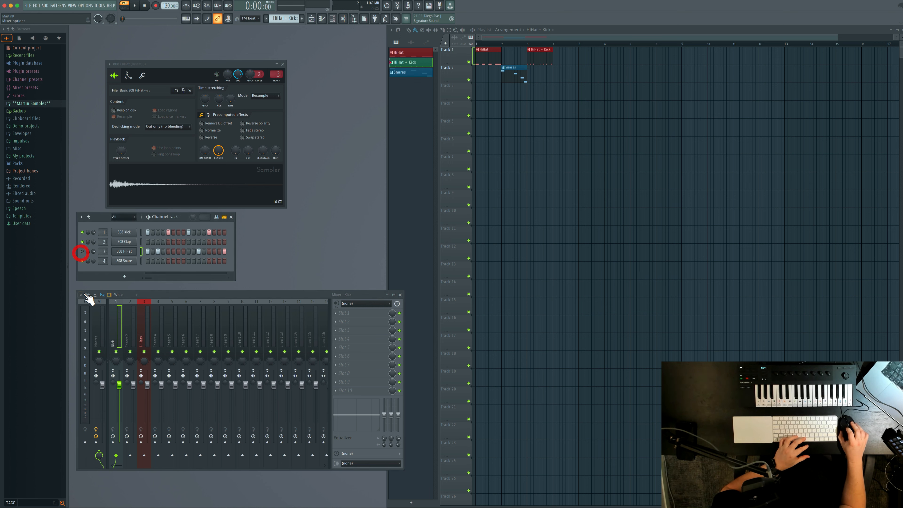
{"action": "key", "text": "space"}
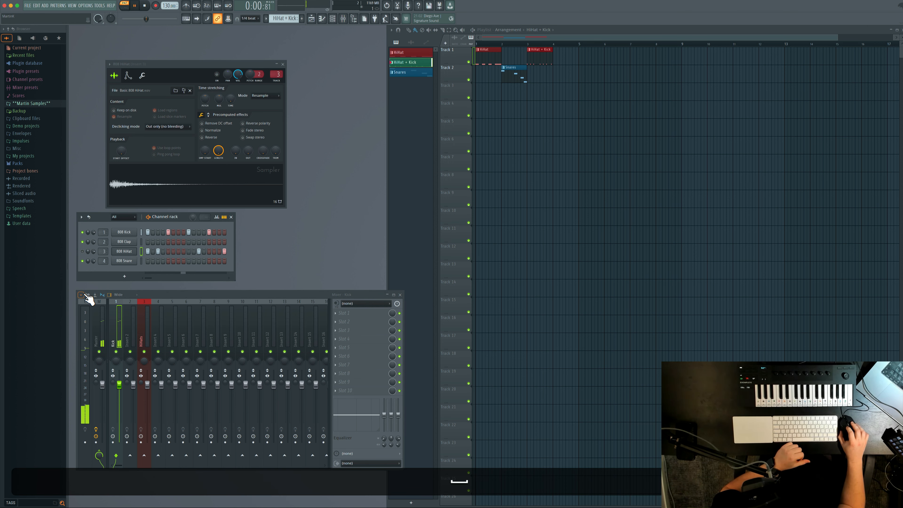
{"action": "key", "text": "space"}
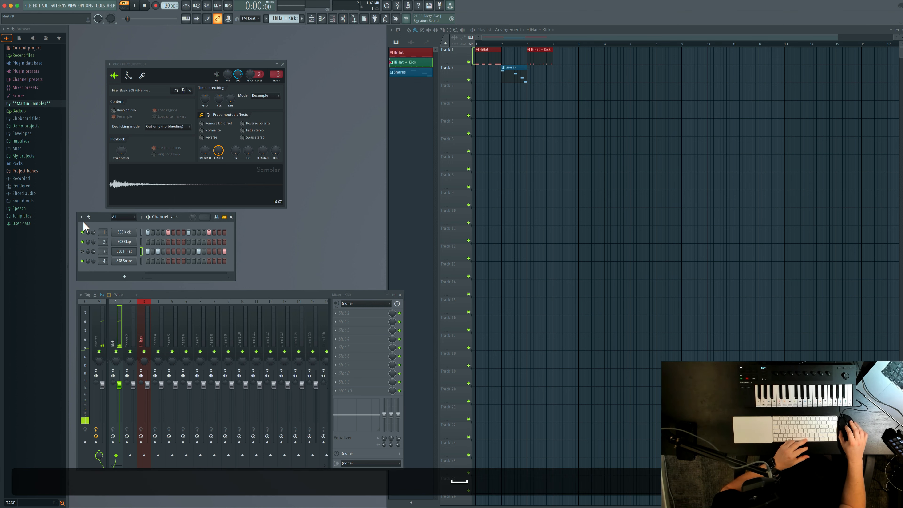
{"action": "left_click", "coordinate": [83, 251]}
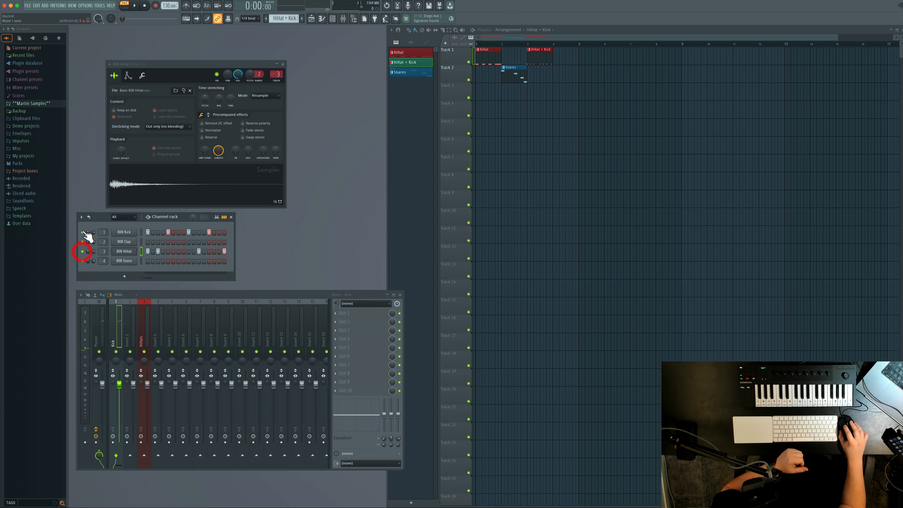
- Mute the 808 Kick channel and play the pattern to hear the hi-hat alone
{"action": "left_click", "coordinate": [82, 231]}
{"action": "key", "text": "space"}
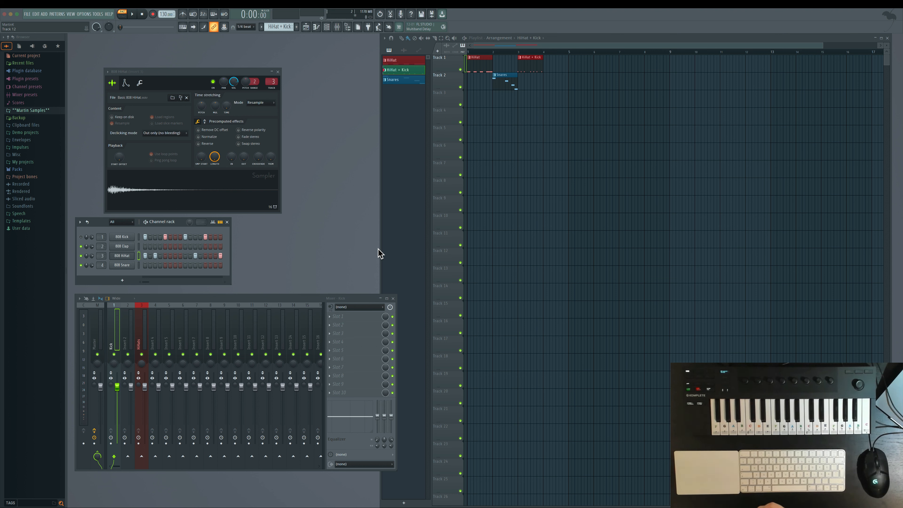
{"action": "key", "text": "shift+0"}
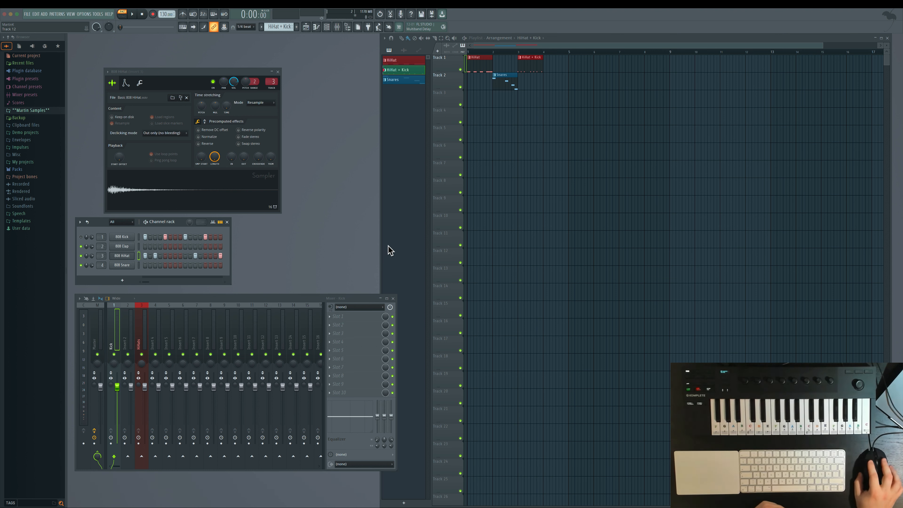
- Clear the workspace by closing the mixer, channel rack, 808 HiHat settings and playlist
{"action": "left_click", "coordinate": [392, 298]}
{"action": "left_click", "coordinate": [227, 222]}
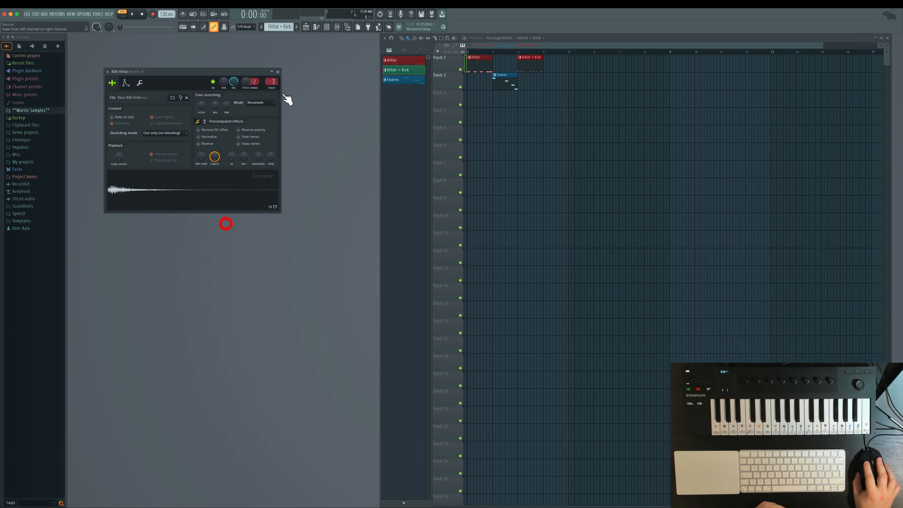
{"action": "left_click", "coordinate": [278, 72]}
{"action": "left_click", "coordinate": [888, 37]}
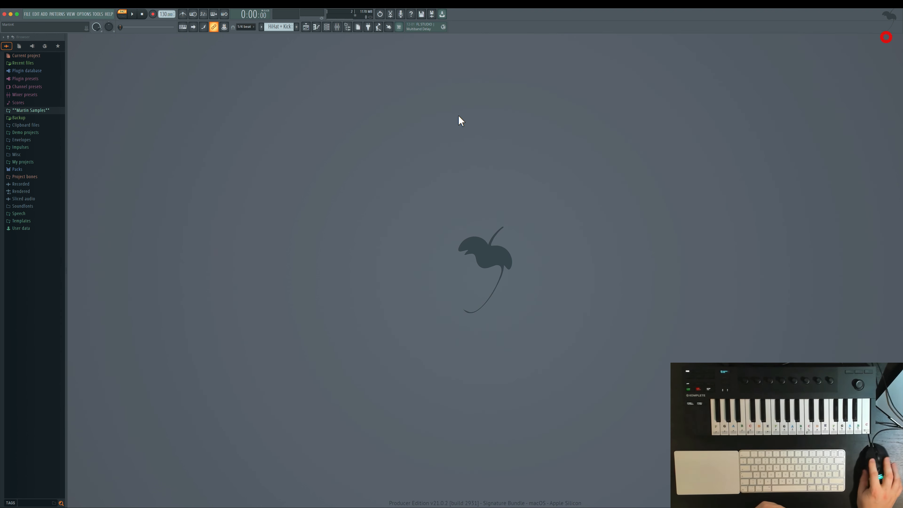
- Create a new project from a template, discarding the changes to the untitled project
{"action": "left_click", "coordinate": [28, 15]}
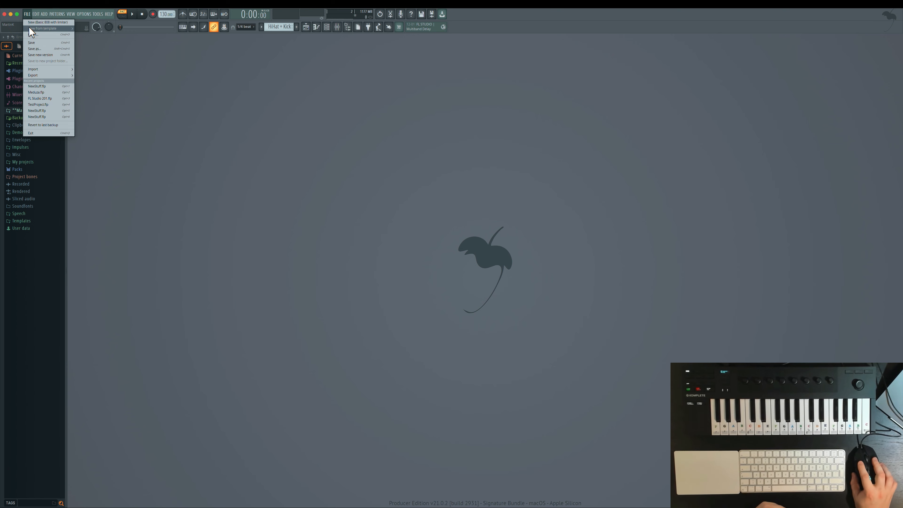
{"action": "mouse_move", "coordinate": [28, 27]}
{"action": "left_click", "coordinate": [85, 64]}
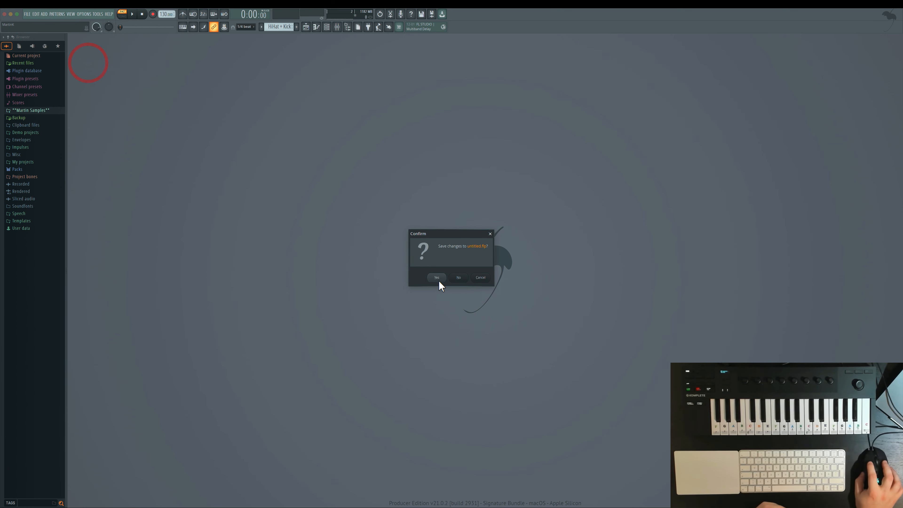
{"action": "left_click", "coordinate": [459, 277]}
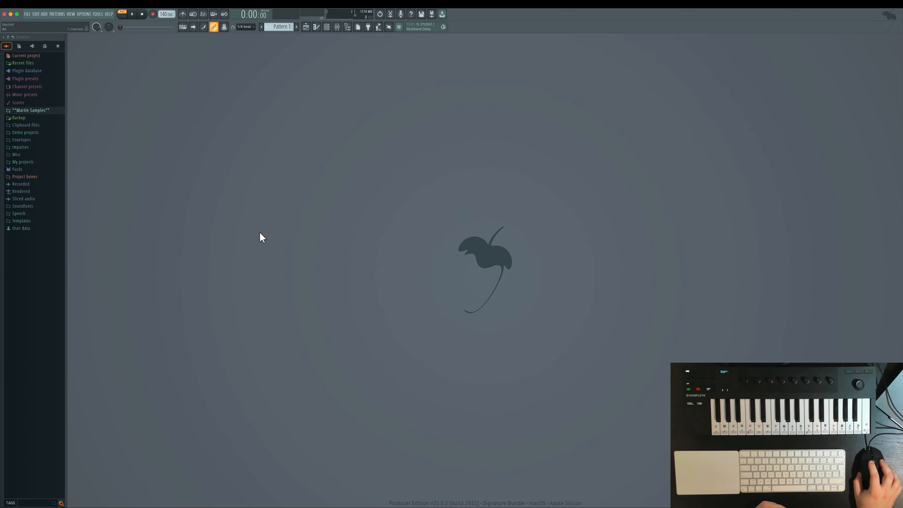
- Open the playlist and the mixer, and move the mixer down into the lower corner beside the playlist
{"action": "left_click", "coordinate": [306, 27]}
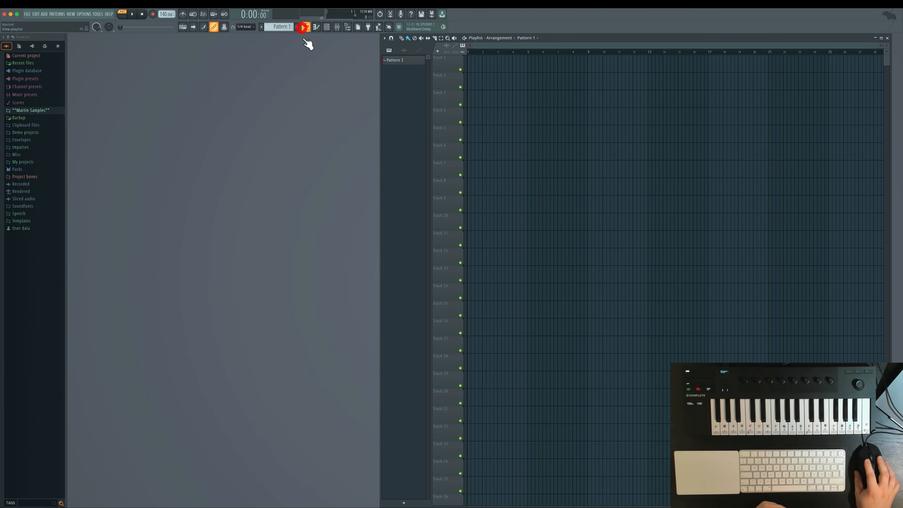
{"action": "left_click", "coordinate": [337, 27]}
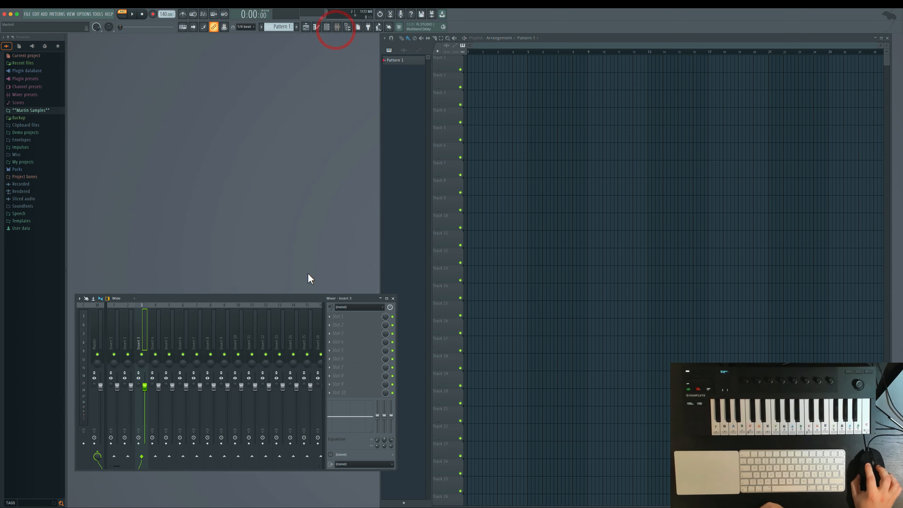
{"action": "left_click_drag", "start_coordinate": [302, 298], "coordinate": [293, 327]}
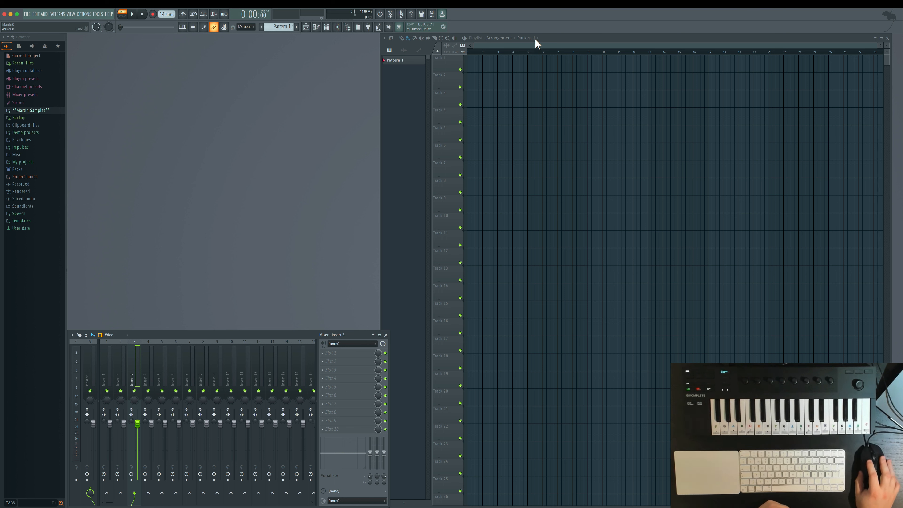
{"action": "left_click", "coordinate": [554, 36]}
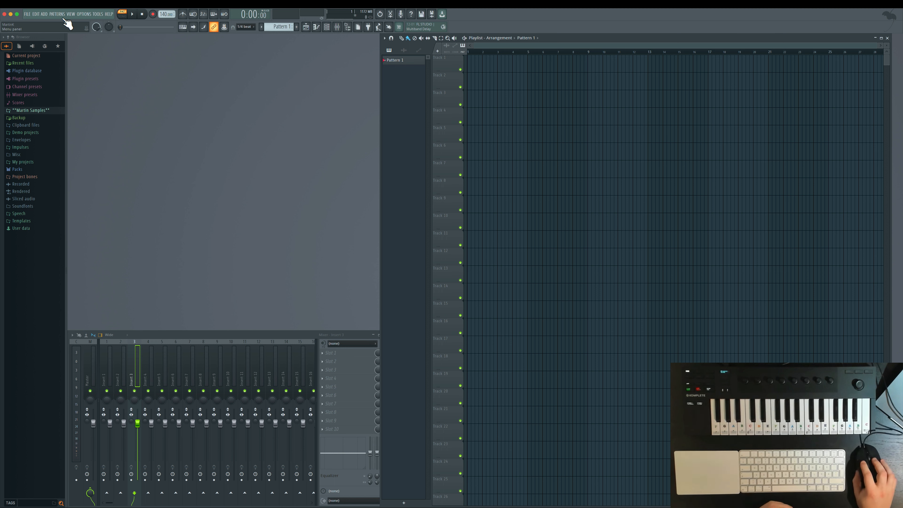
- Open the channel rack and place it in the empty area above the mixer
{"action": "left_click", "coordinate": [316, 28]}
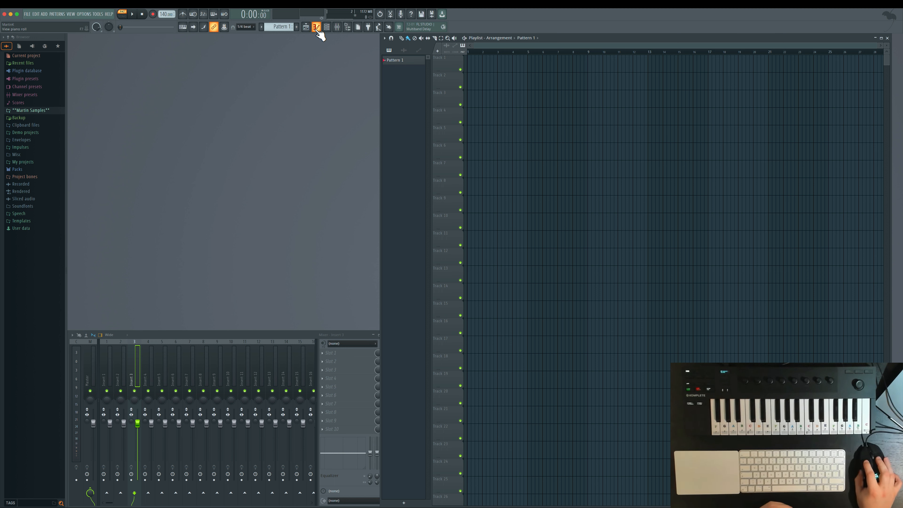
{"action": "left_click", "coordinate": [326, 27]}
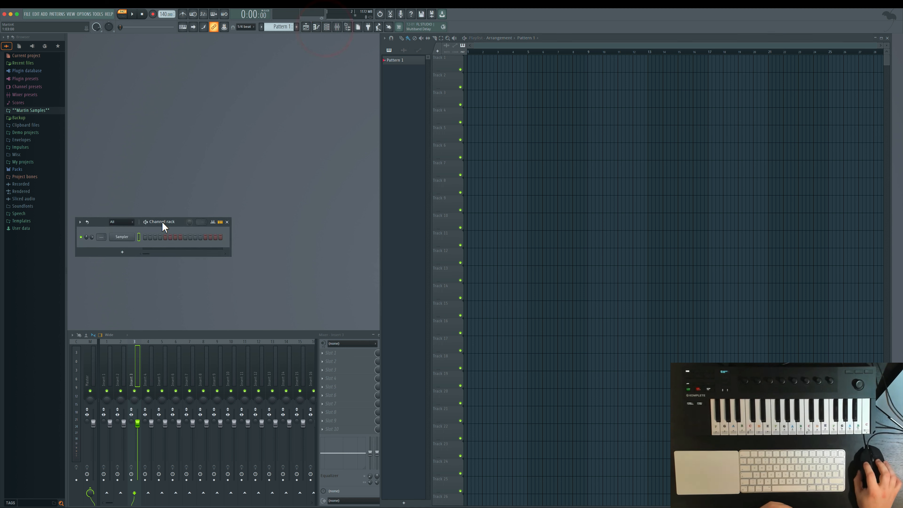
{"action": "left_click_drag", "start_coordinate": [179, 218], "coordinate": [176, 125]}
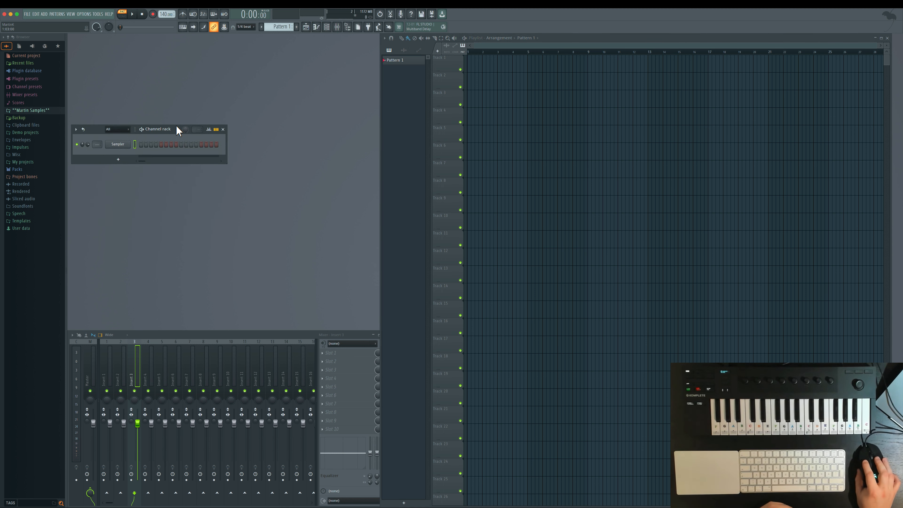
{"action": "left_click", "coordinate": [119, 160]}
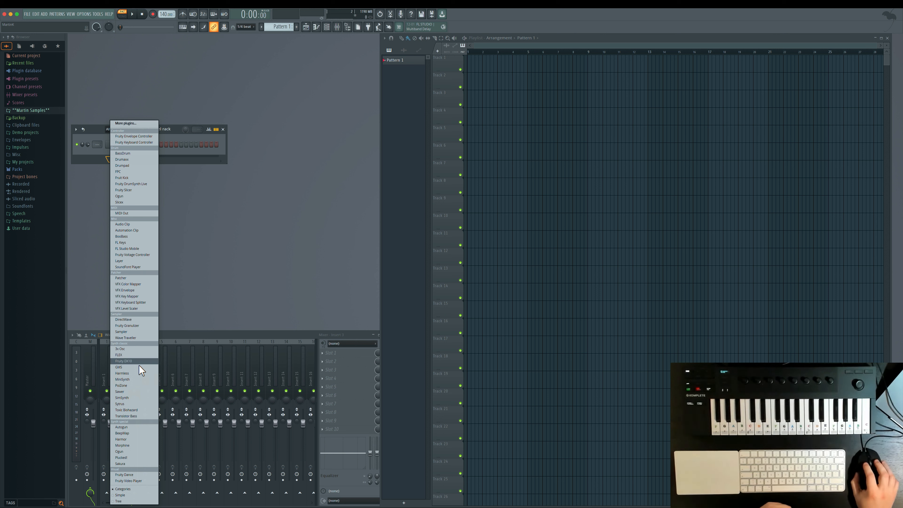
{"action": "left_click", "coordinate": [92, 158]}
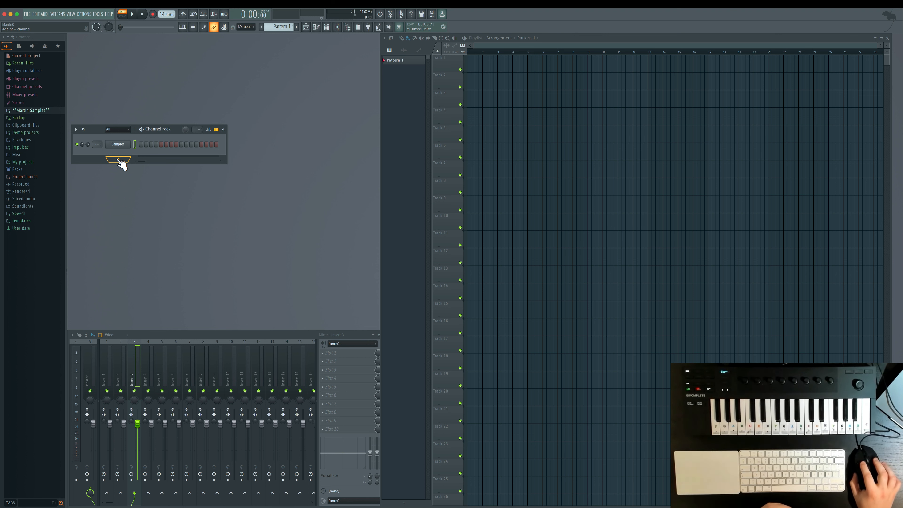
{"action": "left_click", "coordinate": [118, 159]}
{"action": "left_click", "coordinate": [110, 91]}
{"action": "left_click", "coordinate": [44, 14]}
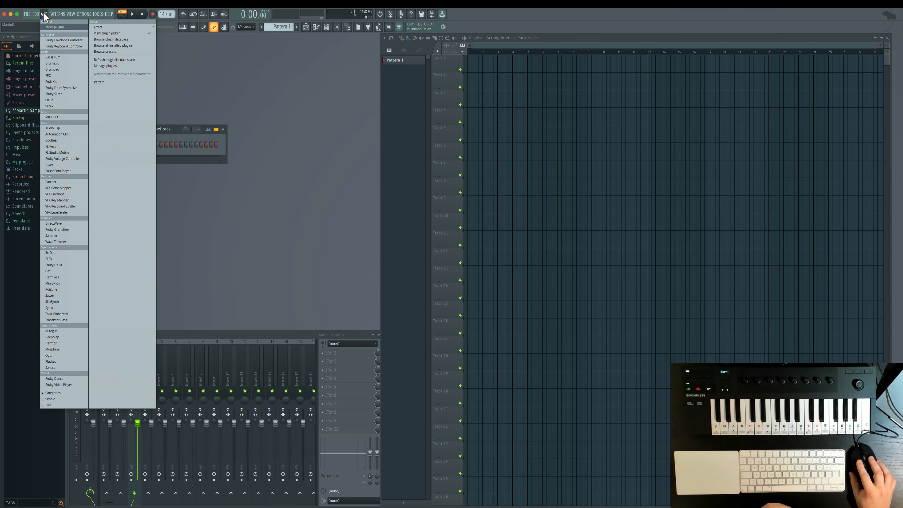
{"action": "left_click", "coordinate": [233, 67]}
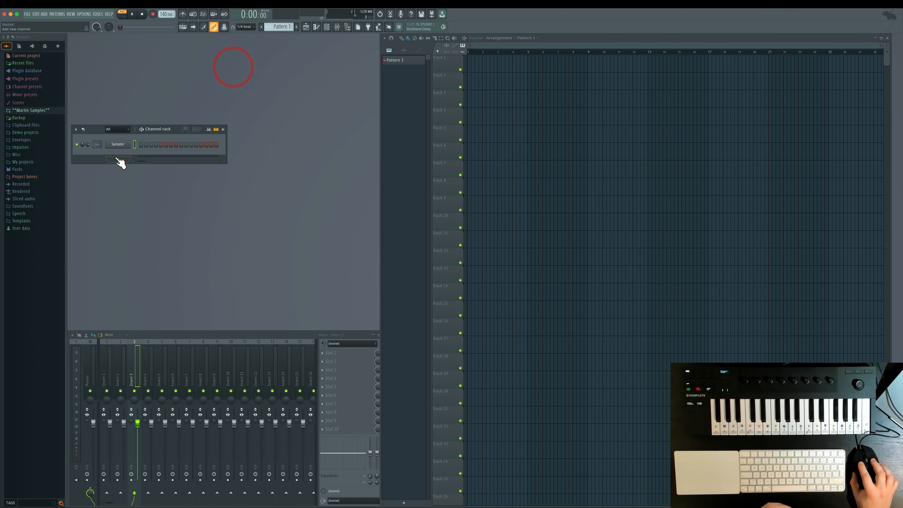
- Add an FL Keys channel to the channel rack and place its plugin window below the rack
{"action": "left_click", "coordinate": [119, 160]}
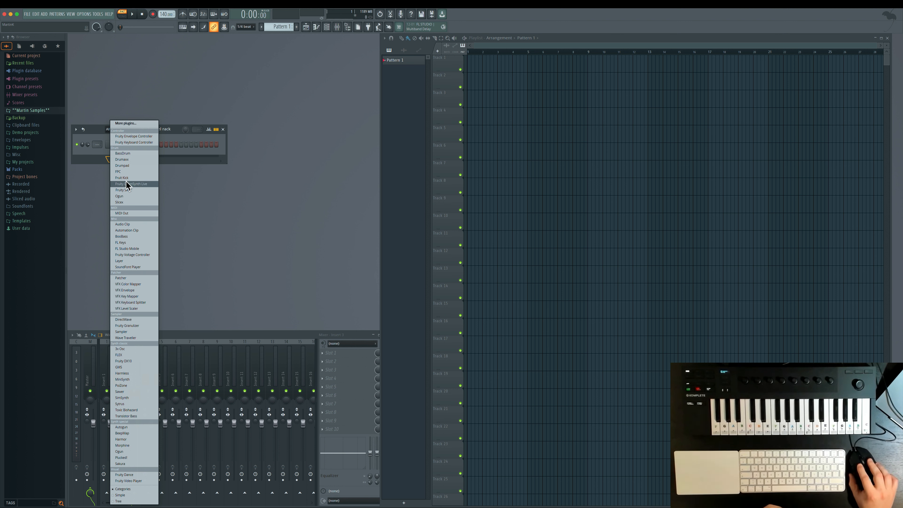
{"action": "left_click", "coordinate": [129, 242]}
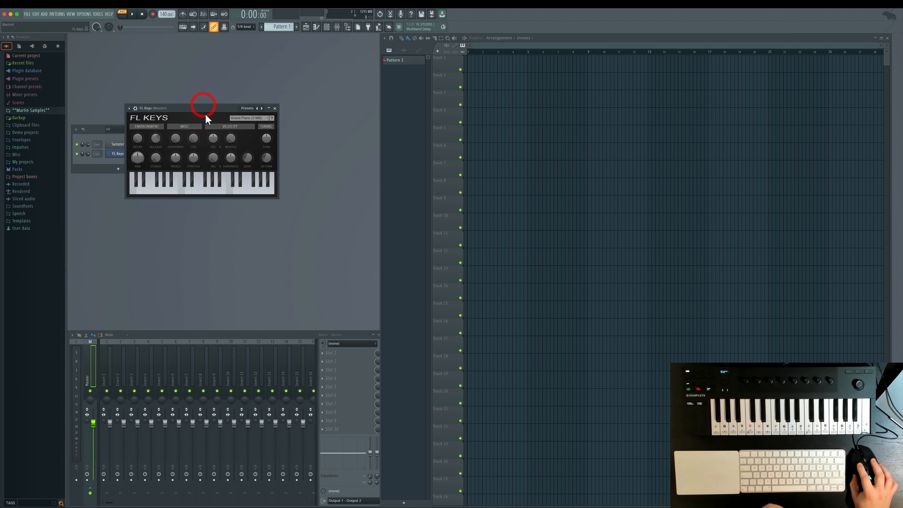
{"action": "left_click_drag", "start_coordinate": [203, 115], "coordinate": [216, 202]}
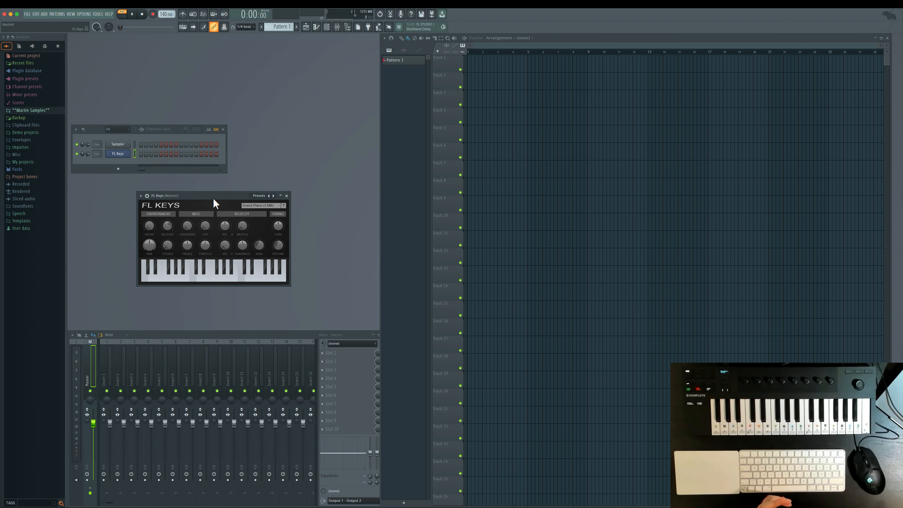
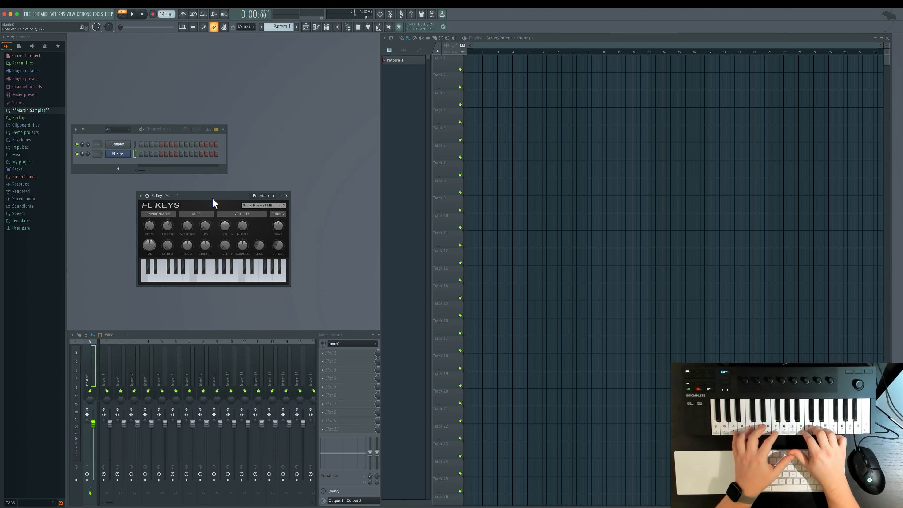
- In the MIDI settings, raise the start of the KOMPLETE KONTROL M32 note-on velocity curve to maximum, accept it, and close the settings
{"action": "key", "text": "shift+0"}
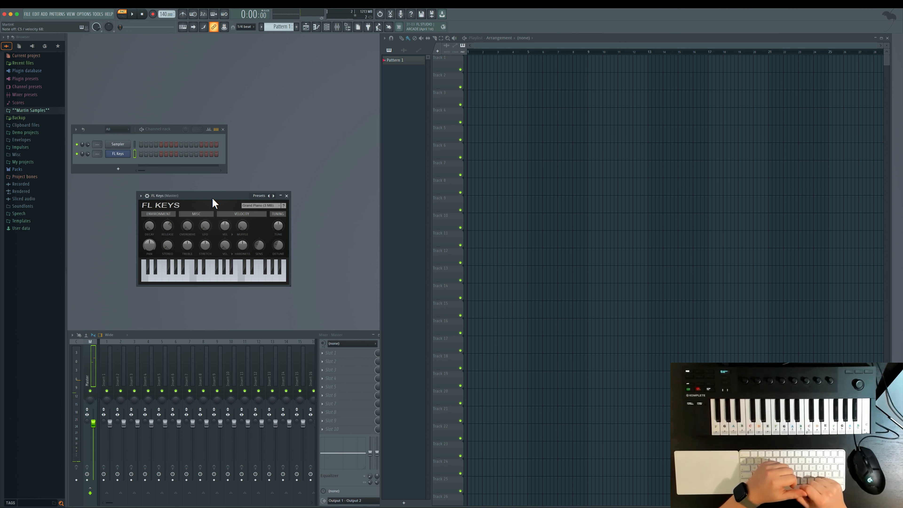
{"action": "left_click", "coordinate": [92, 28]}
{"action": "left_click", "coordinate": [93, 29]}
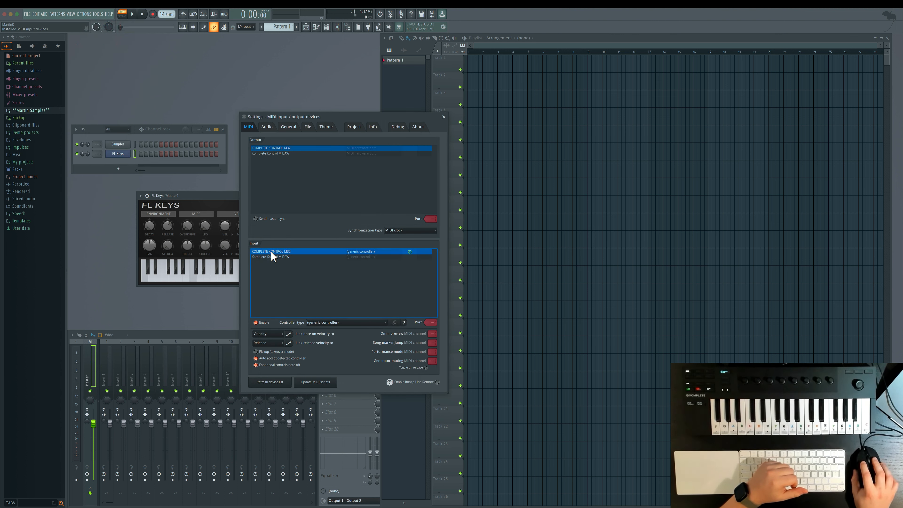
{"action": "left_click", "coordinate": [291, 335]}
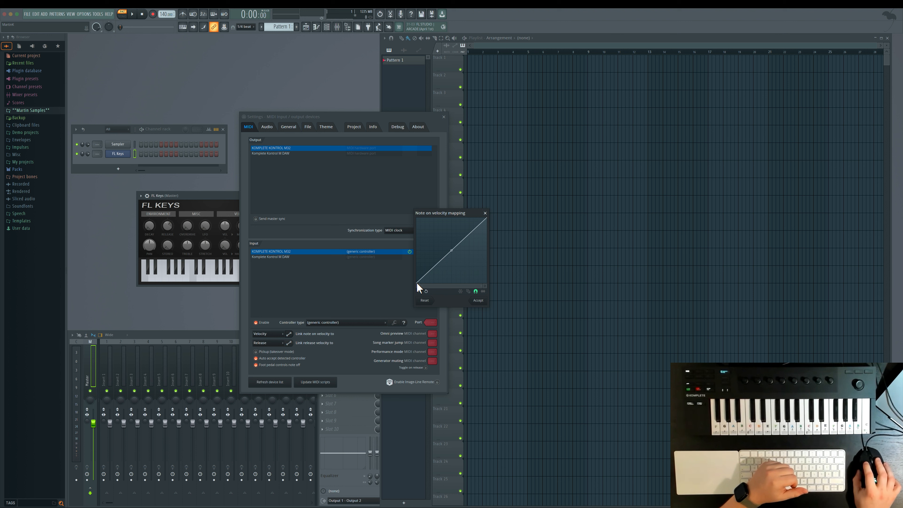
{"action": "left_click_drag", "start_coordinate": [416, 282], "coordinate": [413, 232]}
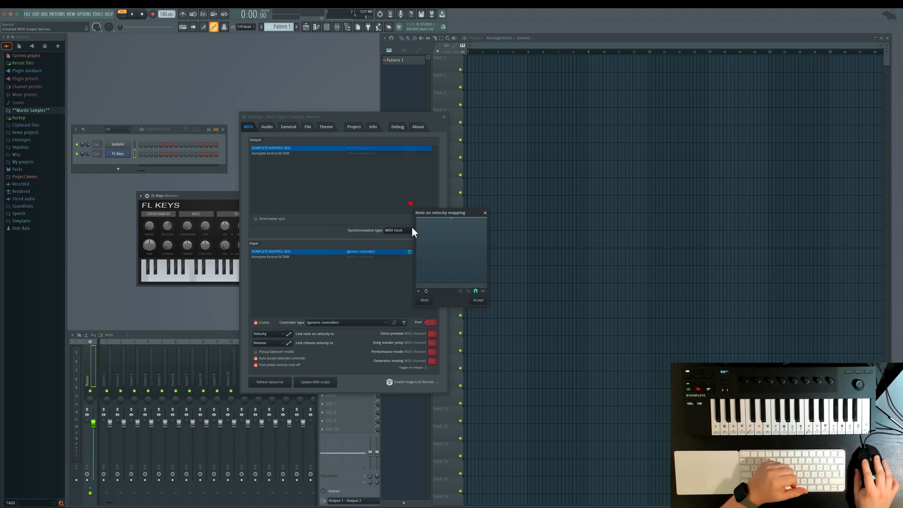
{"action": "left_click", "coordinate": [478, 300]}
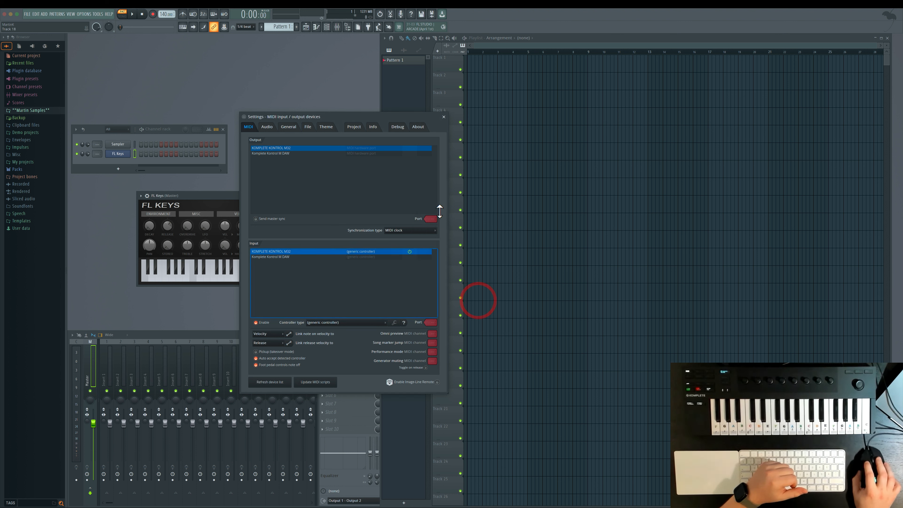
{"action": "left_click", "coordinate": [444, 117]}
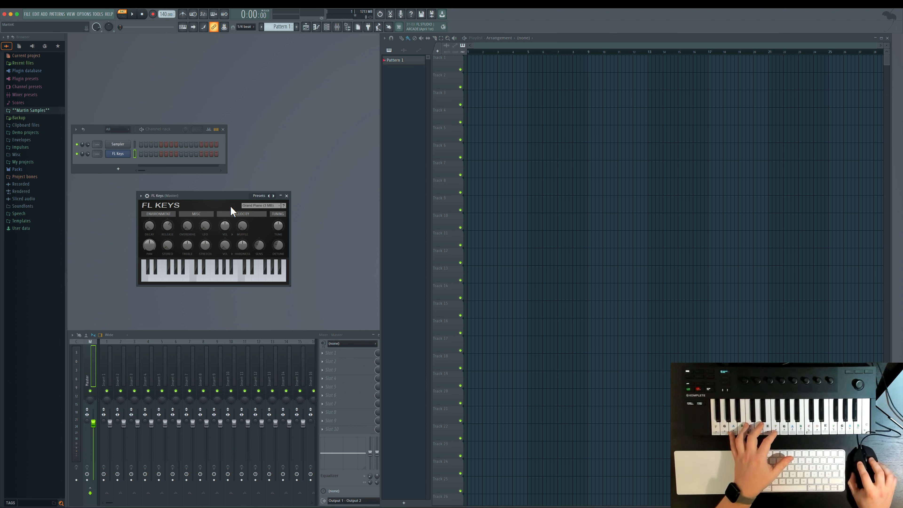
{"action": "left_click", "coordinate": [264, 205]}
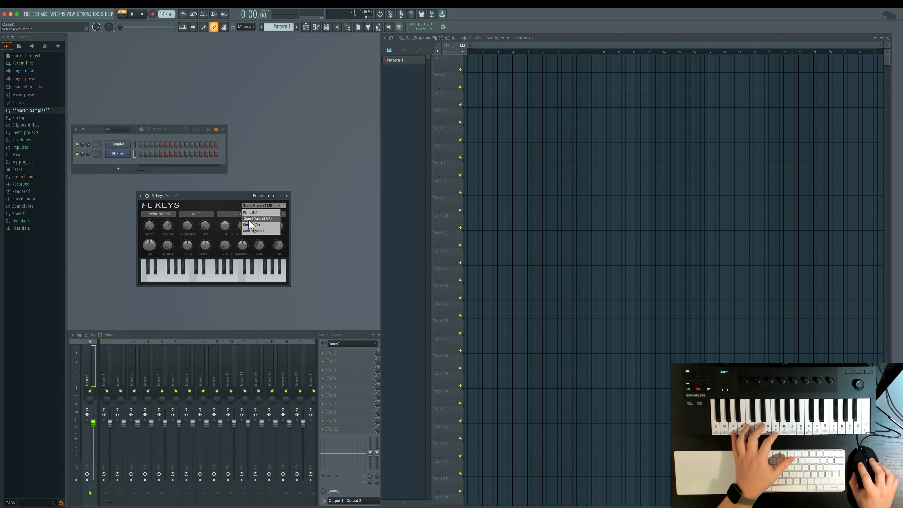
{"action": "left_click", "coordinate": [233, 206]}
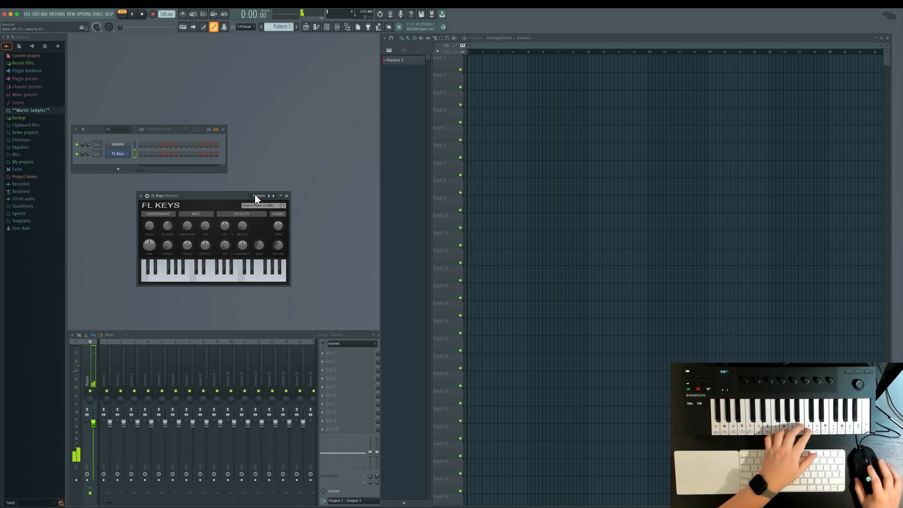
- Set the recording filter to exclude automation and include notes
{"action": "right_click", "coordinate": [152, 14]}
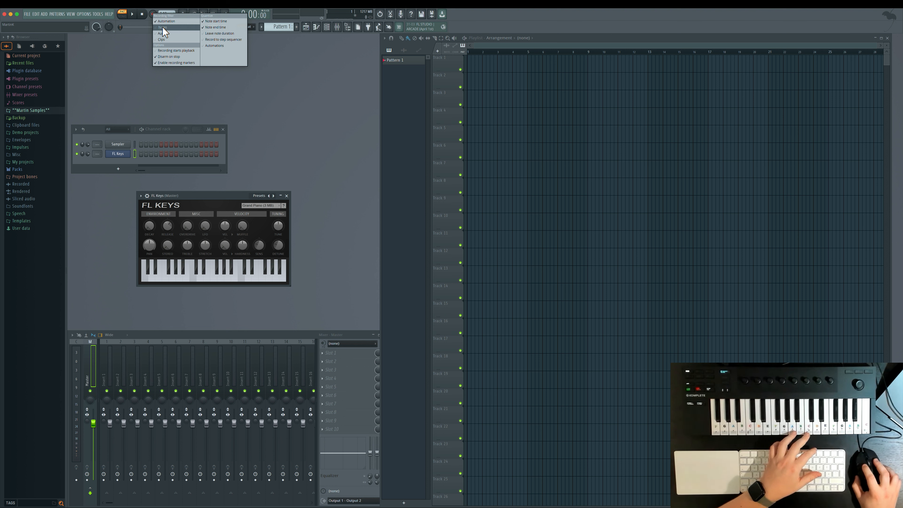
{"action": "left_click", "coordinate": [162, 22]}
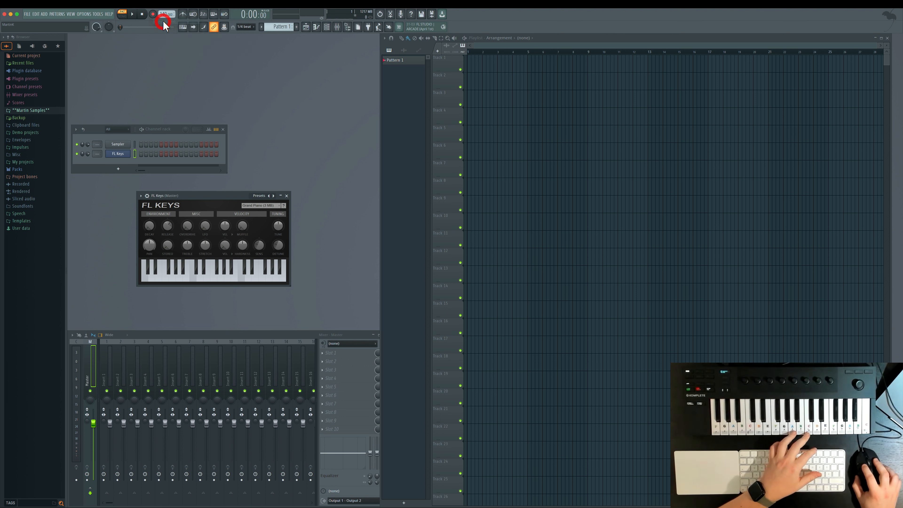
{"action": "right_click", "coordinate": [154, 14]}
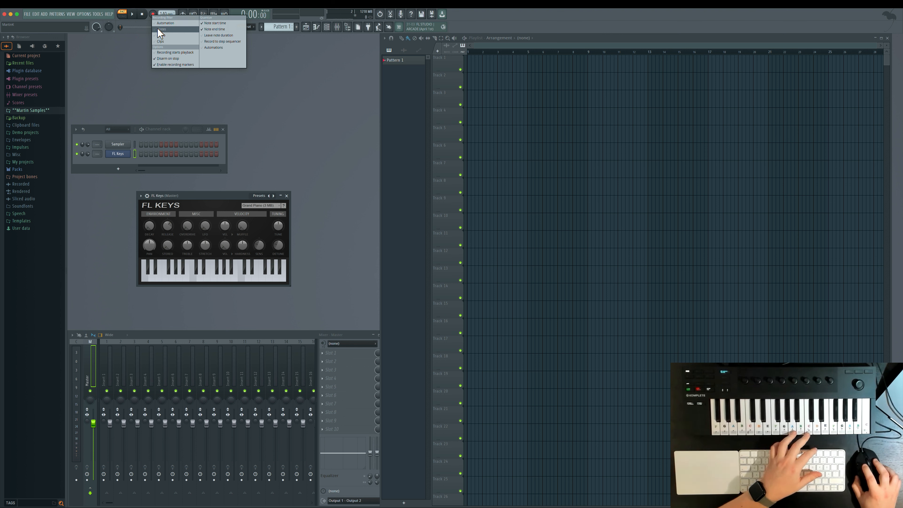
{"action": "left_click", "coordinate": [158, 28]}
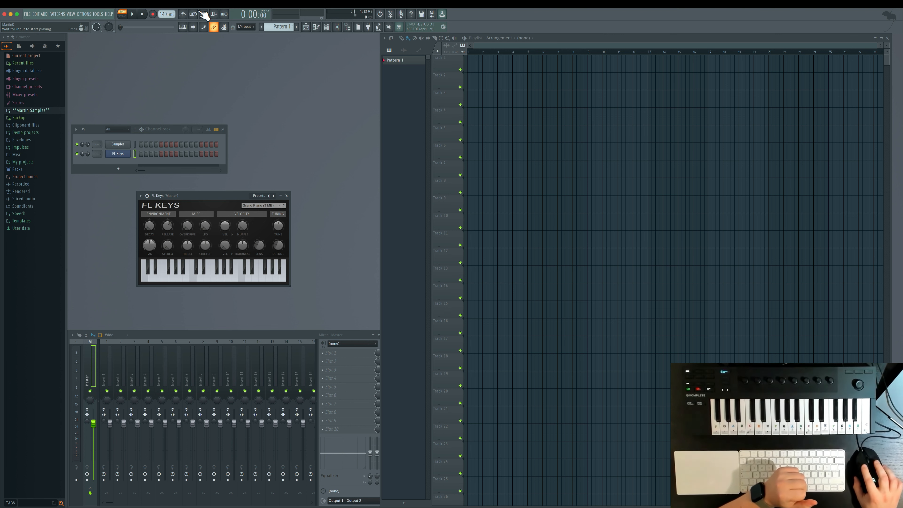
- Enable waiting for input before playback, record a short FL Keys melody into Pattern 1, and stop
{"action": "left_click", "coordinate": [205, 14]}
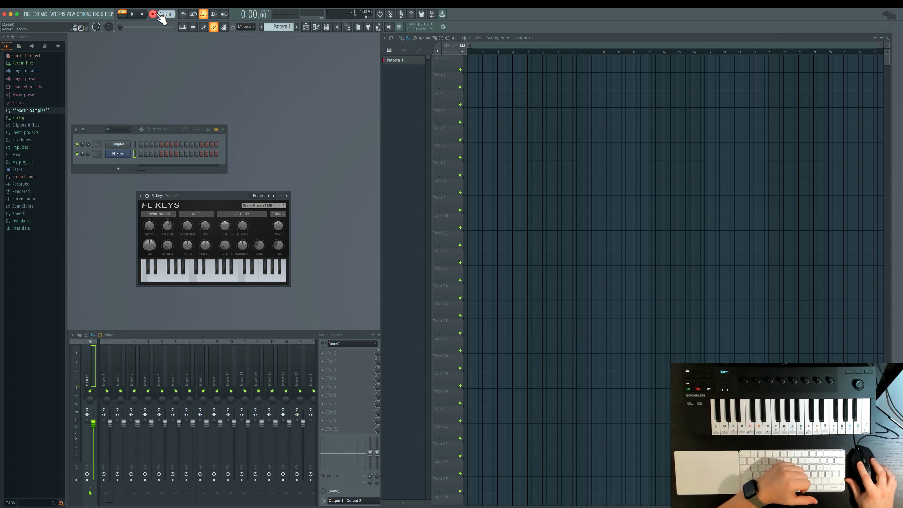
{"action": "left_click", "coordinate": [134, 15]}
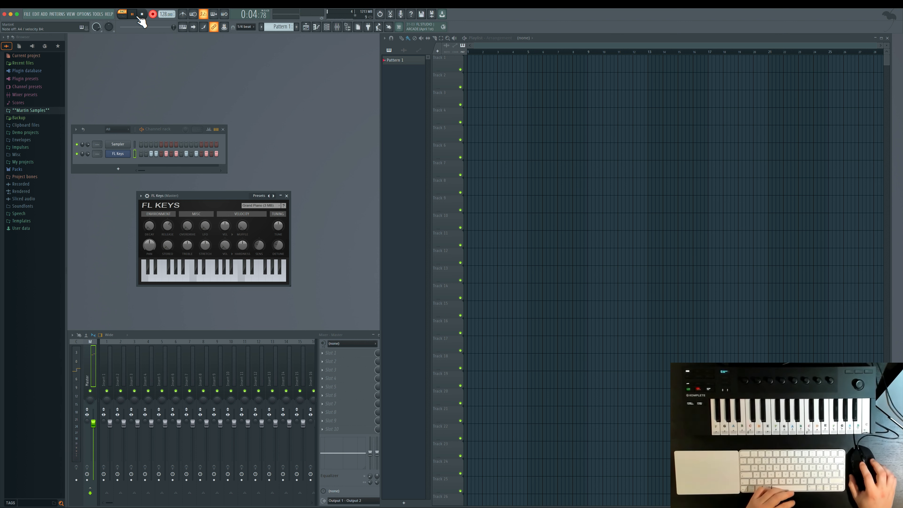
{"action": "key", "text": "space"}
- Open the recorded FL Keys notes in the piano roll, play them back, and stop
{"action": "left_click", "coordinate": [207, 157]}
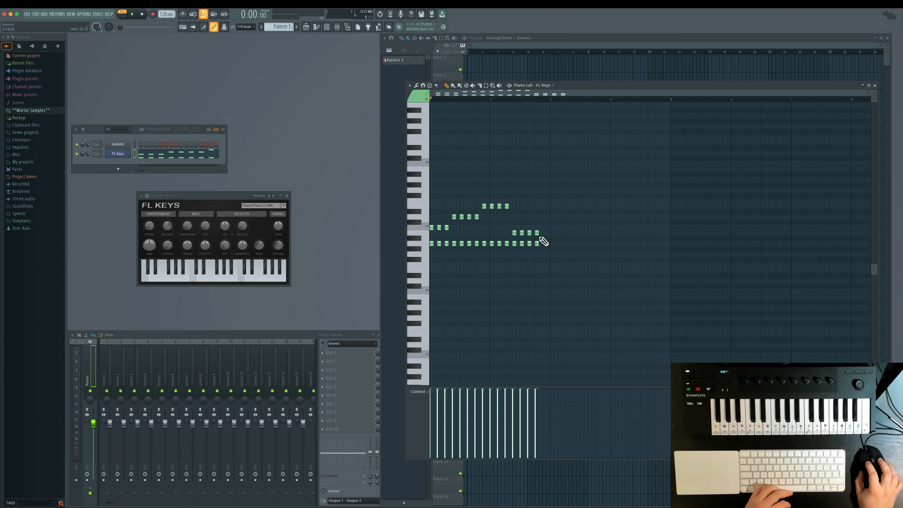
{"action": "left_click", "coordinate": [134, 15]}
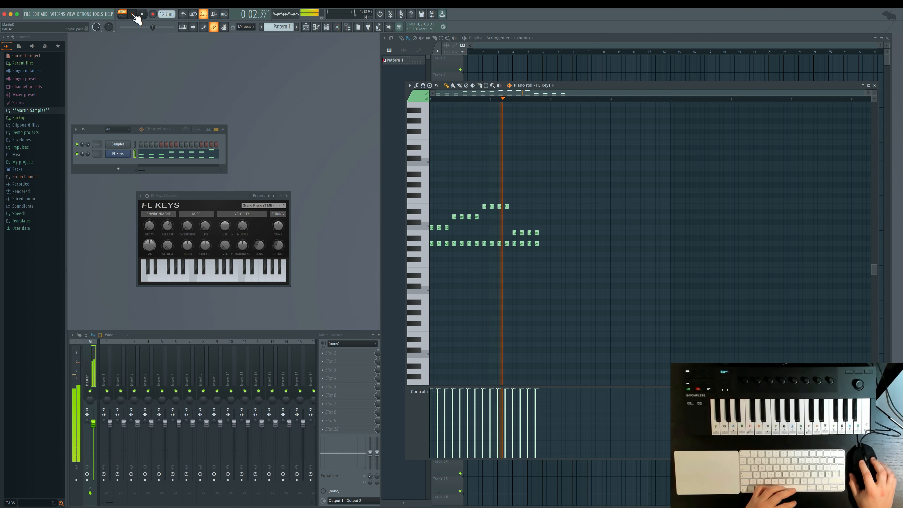
{"action": "key", "text": "space"}
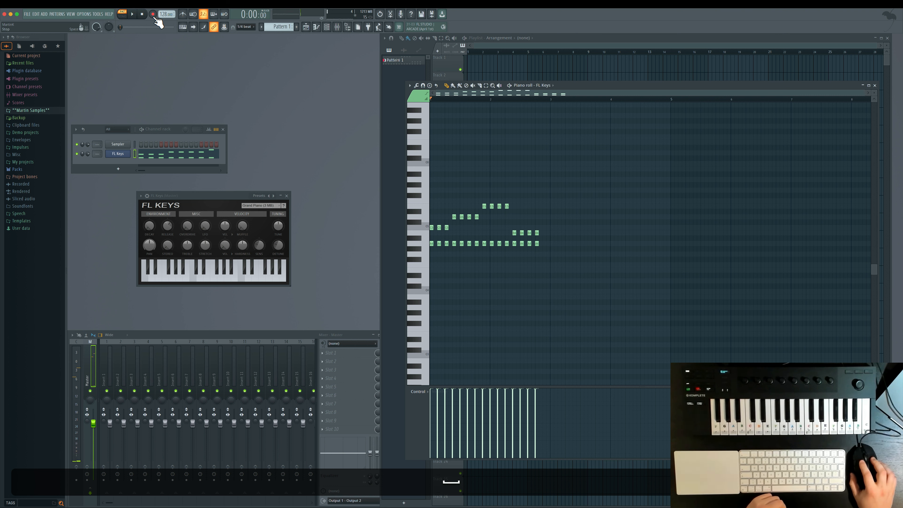
- Turn on the metronome, play the recorded pattern against it, and stop
{"action": "left_click", "coordinate": [182, 14]}
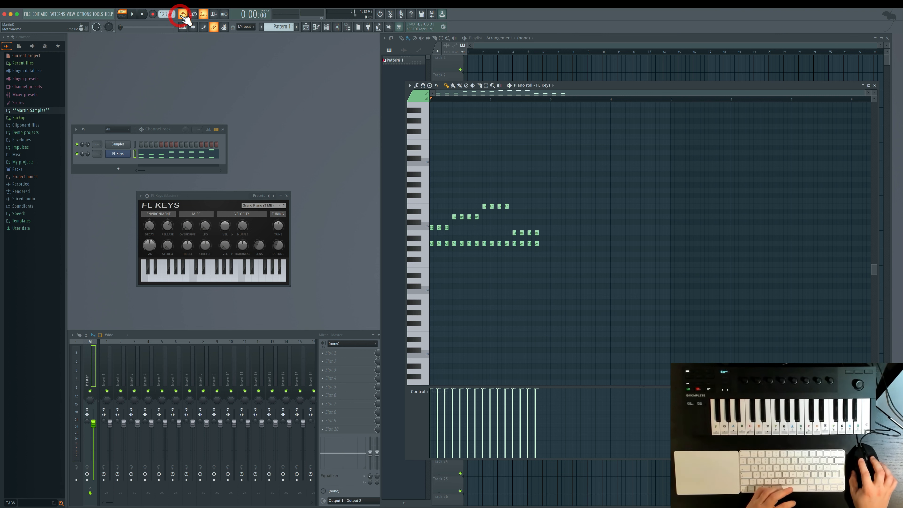
{"action": "key", "text": "space"}
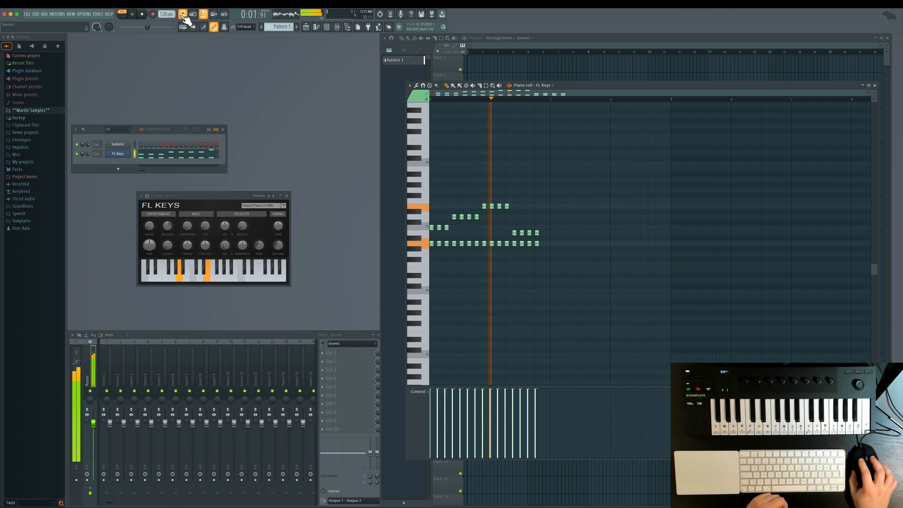
{"action": "key", "text": "space"}
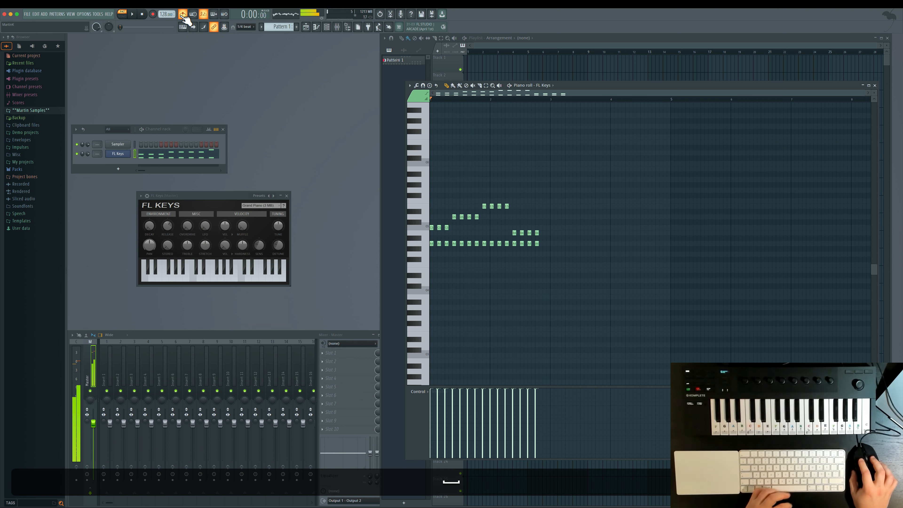
- Add a closing note to each of the two lower note rows, play the pattern, and raise the new notes to full velocity
{"action": "left_click", "coordinate": [544, 232]}
{"action": "left_click", "coordinate": [545, 243]}
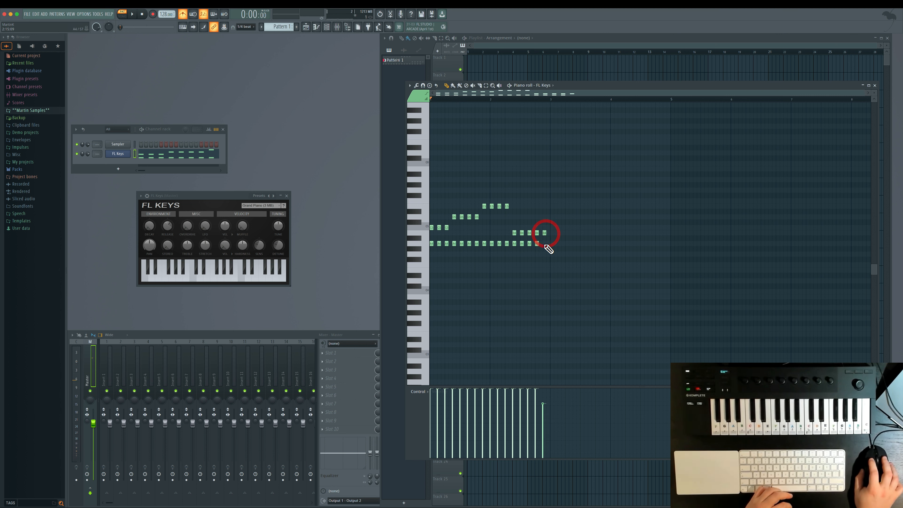
{"action": "key", "text": "space"}
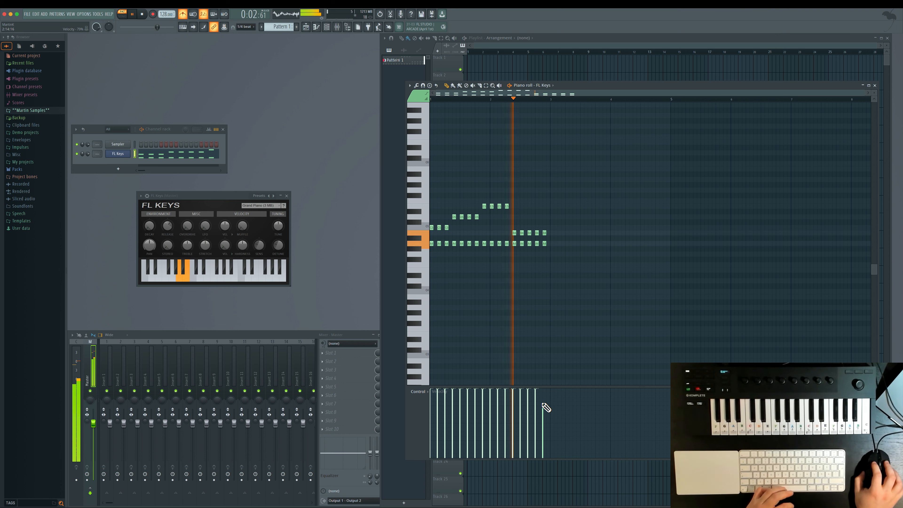
{"action": "key", "text": "space"}
{"action": "left_click", "coordinate": [542, 385]}
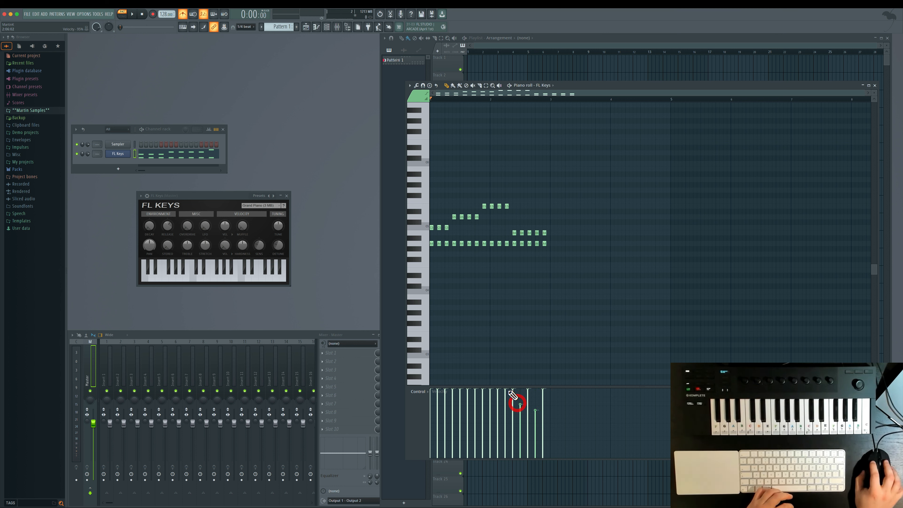
- Lower the velocity of several notes in the second half of the melody and play the pattern to hear the difference
{"action": "left_click_drag", "start_coordinate": [502, 416], "coordinate": [501, 429]}
{"action": "key", "text": "space"}
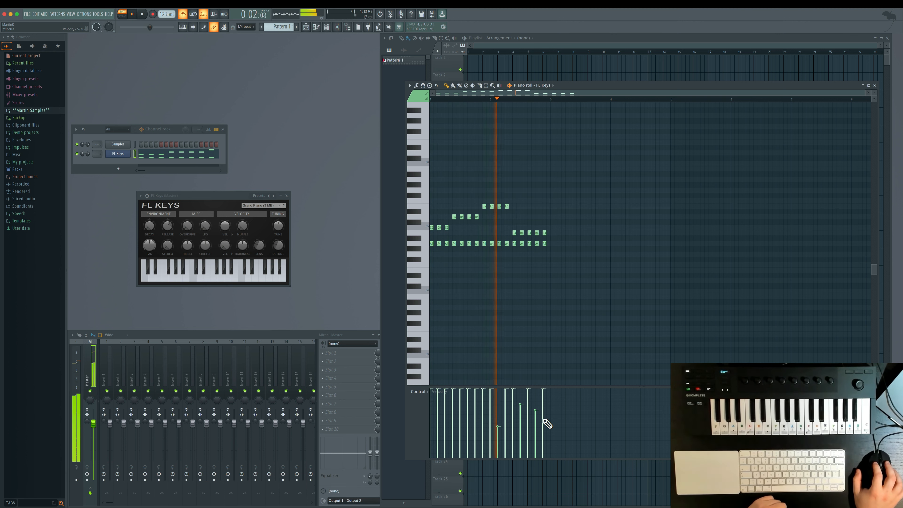
{"action": "key", "text": "space"}
- Raise the lowered notes back to full velocity, play the pattern, and stop
{"action": "left_click_drag", "start_coordinate": [499, 427], "coordinate": [494, 354]}
{"action": "left_click_drag", "start_coordinate": [521, 404], "coordinate": [520, 378]}
{"action": "left_click_drag", "start_coordinate": [539, 414], "coordinate": [535, 369]}
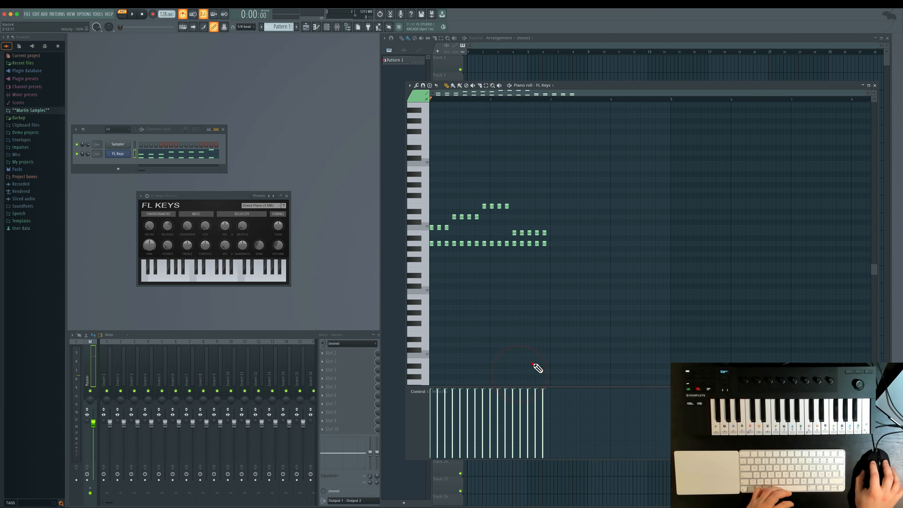
{"action": "key", "text": "space"}
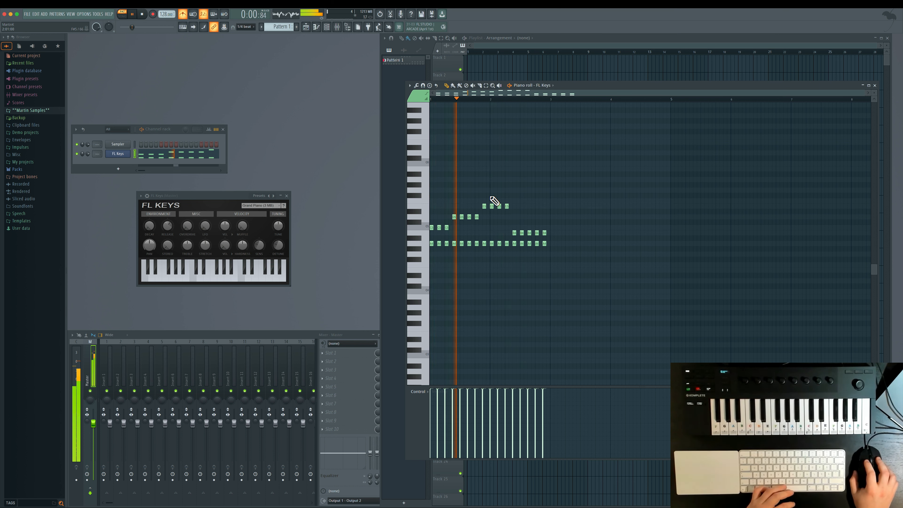
{"action": "key", "text": "space"}
- Close the piano roll and create a new pattern named "Piano Attempt 2"
{"action": "left_click", "coordinate": [875, 86]}
{"action": "key", "text": "shift+0"}
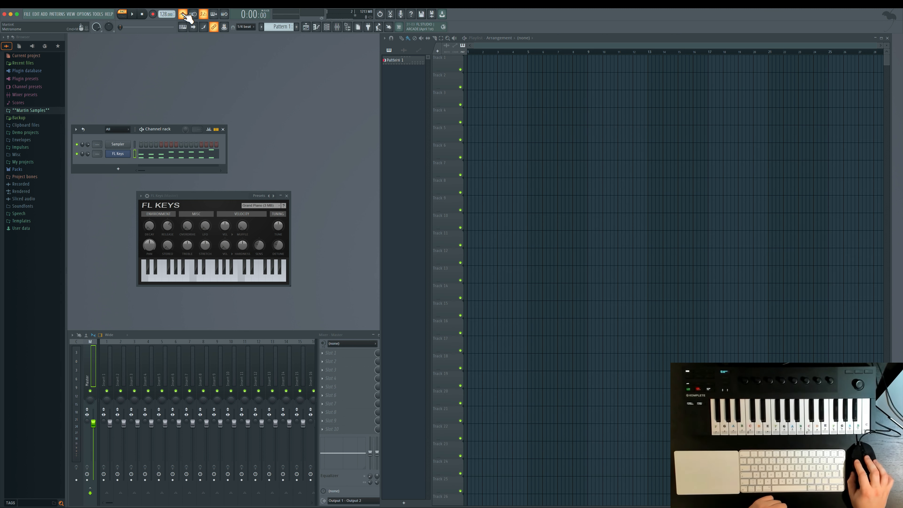
{"action": "left_click", "coordinate": [393, 81]}
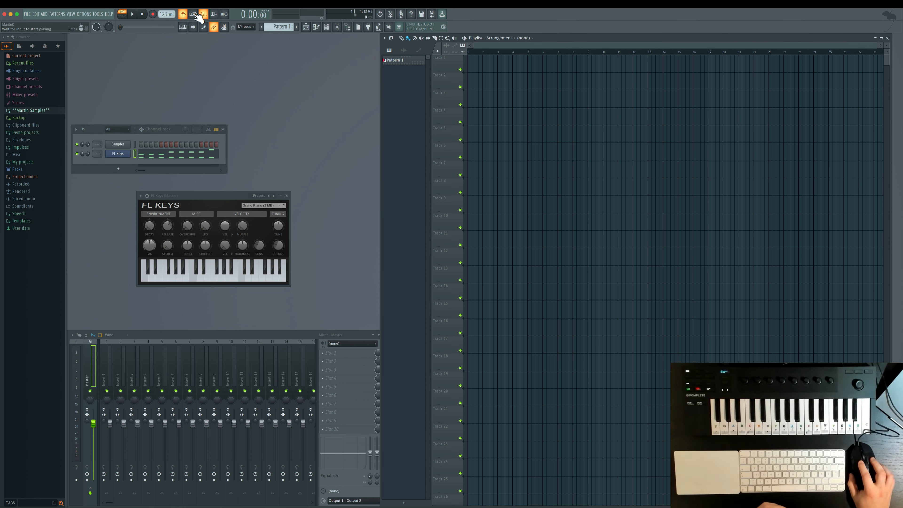
{"action": "left_click", "coordinate": [300, 28]}
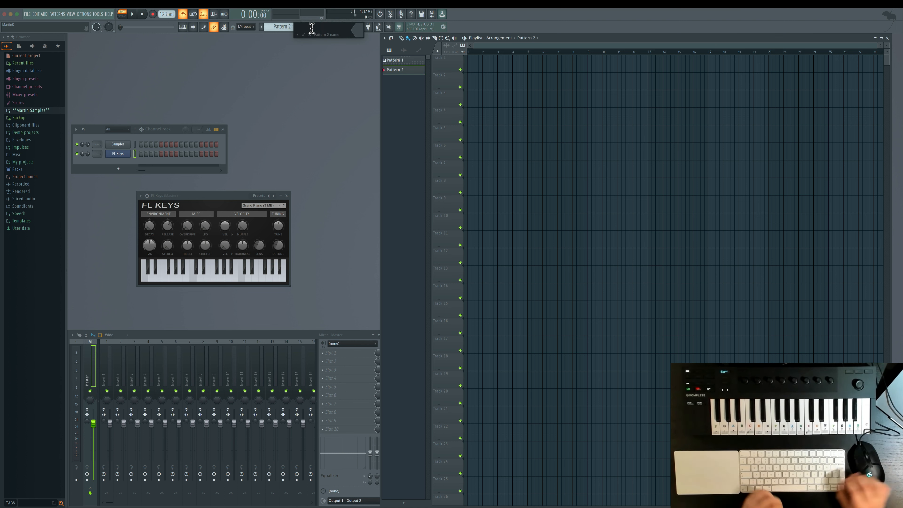
{"action": "type", "text": "Piano"}
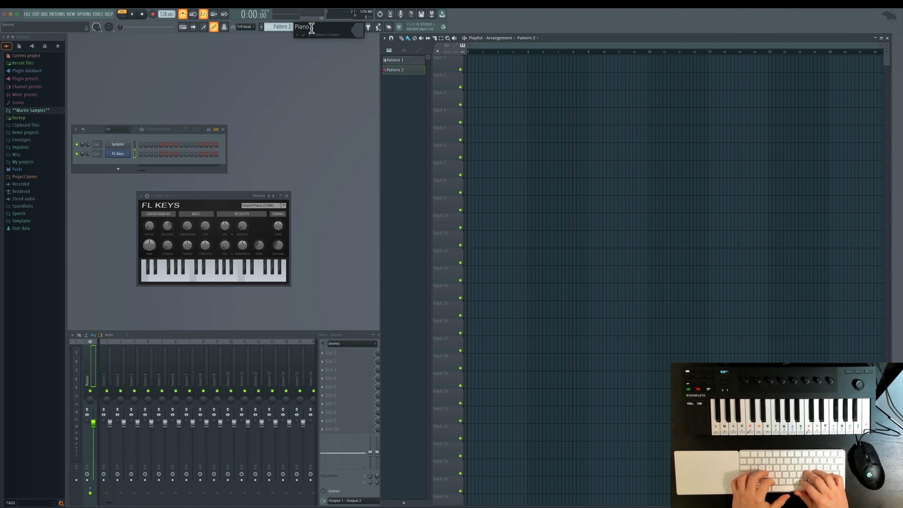
{"action": "type", "text": " Attempt 2"}
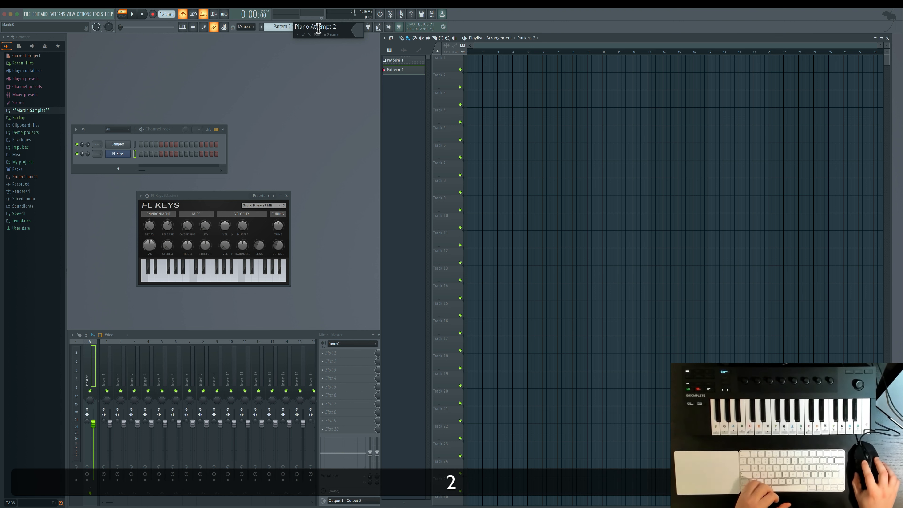
{"action": "left_click", "coordinate": [309, 35]}
- Rename Pattern 1 as "Piano Attempt 1"
{"action": "right_click", "coordinate": [401, 59]}
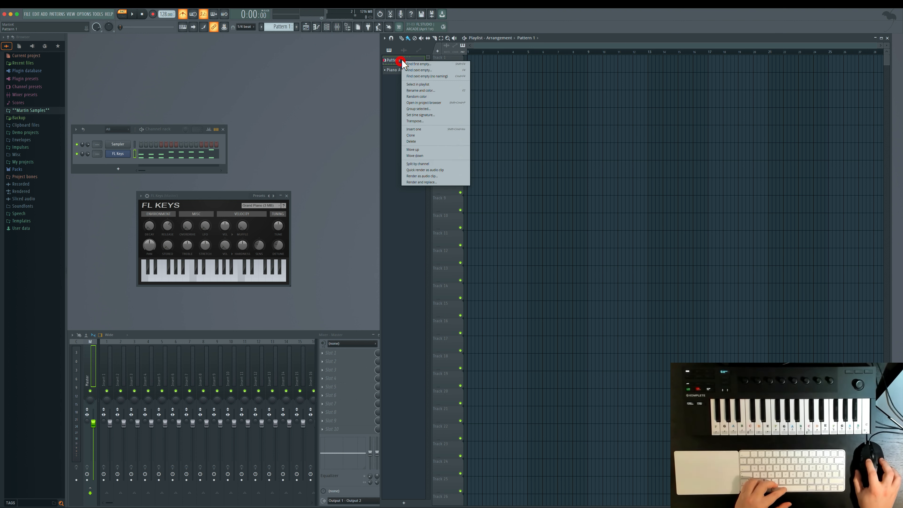
{"action": "left_click", "coordinate": [423, 91]}
{"action": "type", "text": "P"}
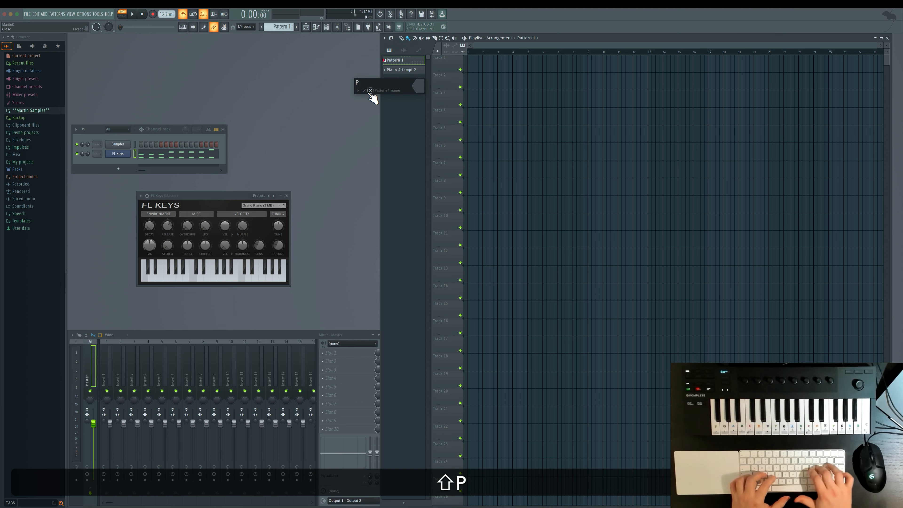
{"action": "type", "text": "iano Attempt 1"}
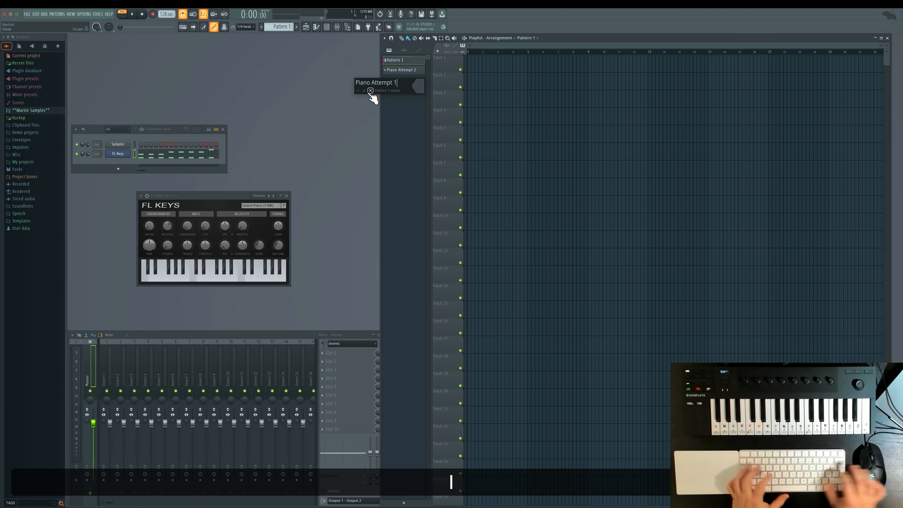
{"action": "left_click", "coordinate": [365, 91]}
- Select the Piano Attempt 2 pattern, record an FL Keys melody into it, and stop
{"action": "left_click", "coordinate": [399, 68]}
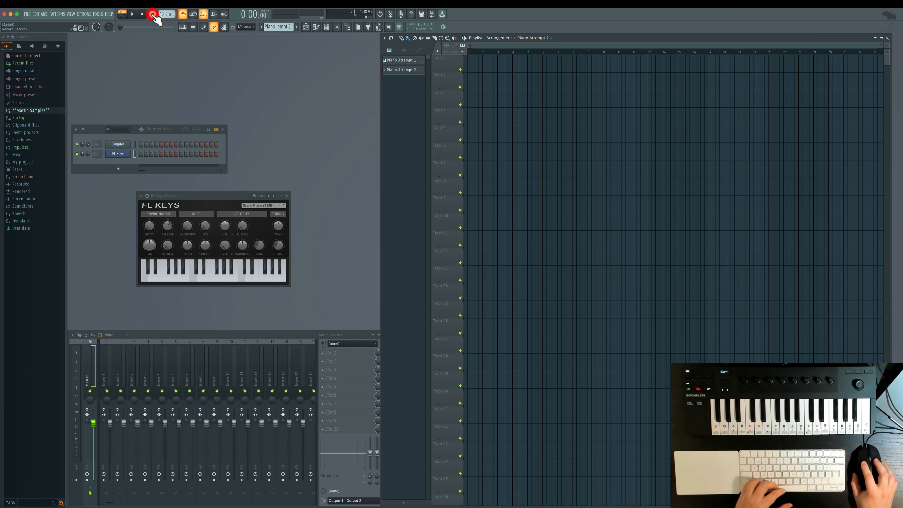
{"action": "key", "text": "space"}
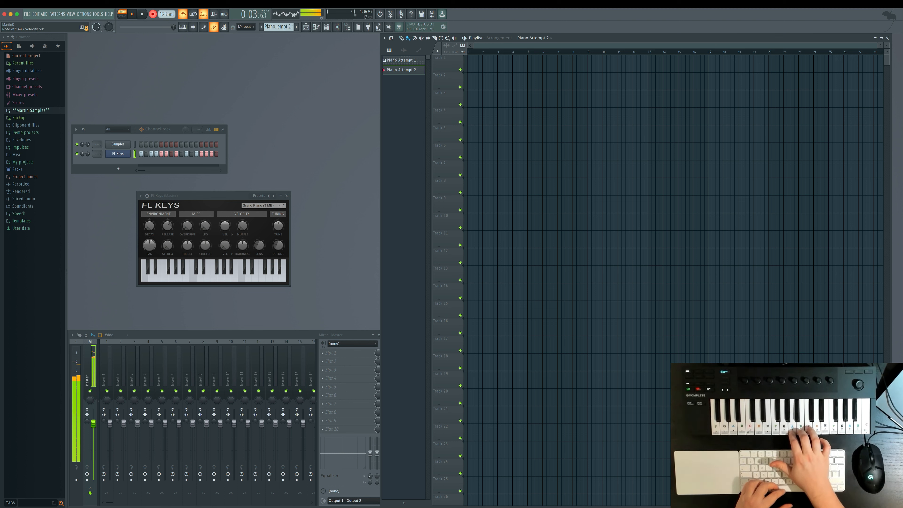
{"action": "key", "text": "space"}
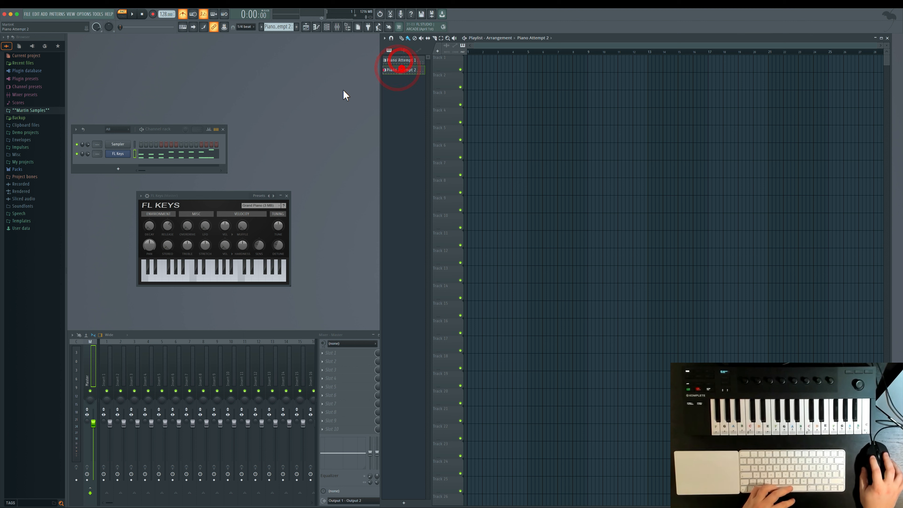
- Open the FL Keys notes of Piano Attempt 2 in the piano roll
{"action": "left_click", "coordinate": [171, 153]}
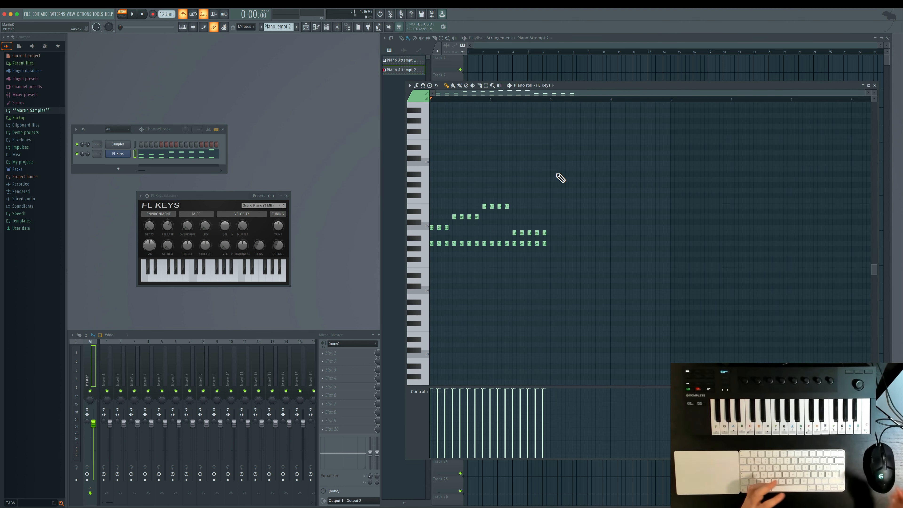
{"action": "left_click", "coordinate": [876, 86]}
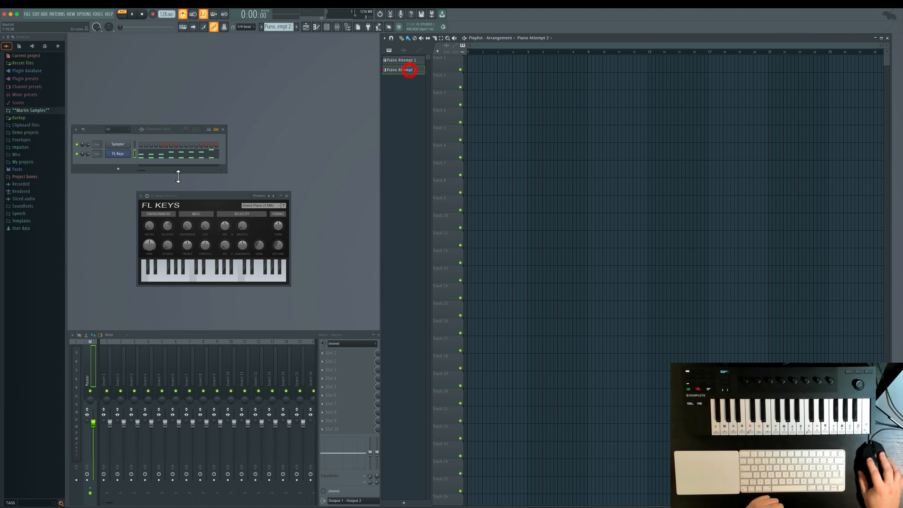
{"action": "left_click", "coordinate": [165, 156]}
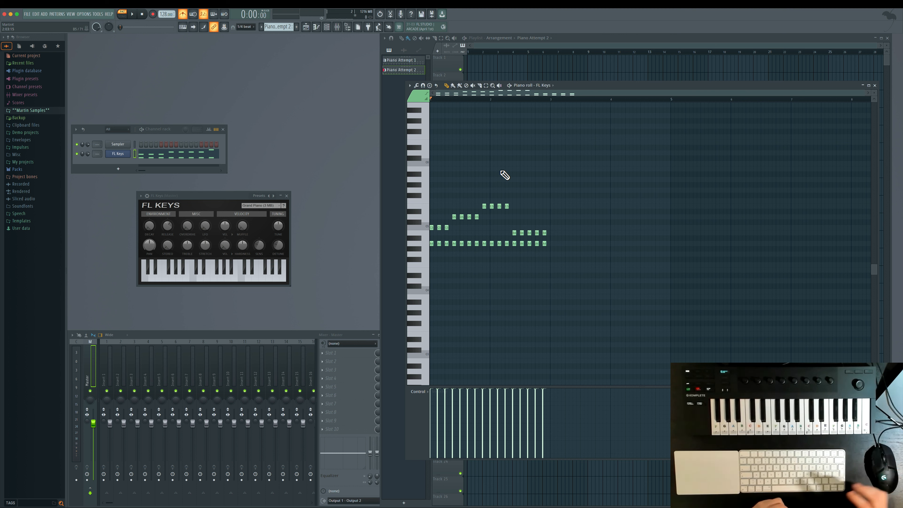
{"action": "key", "text": "shift+0"}
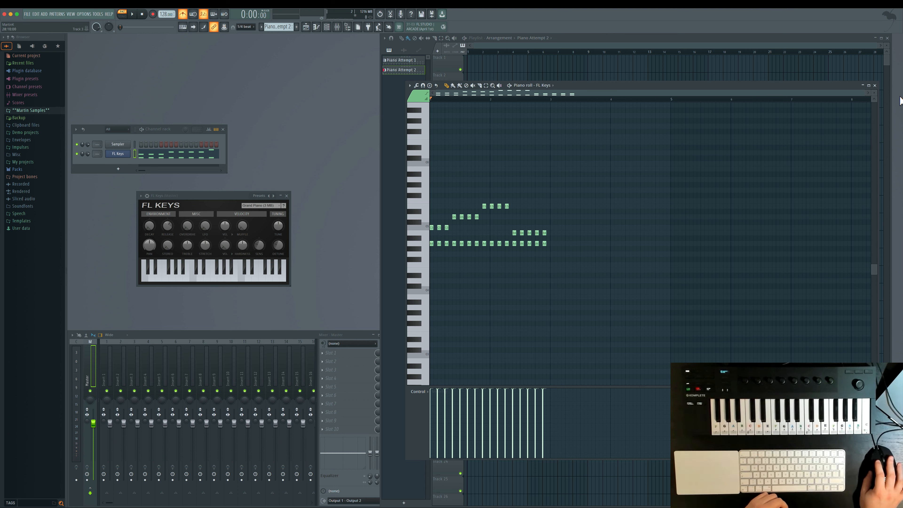
{"action": "left_click_drag", "start_coordinate": [863, 91], "coordinate": [705, 94]}
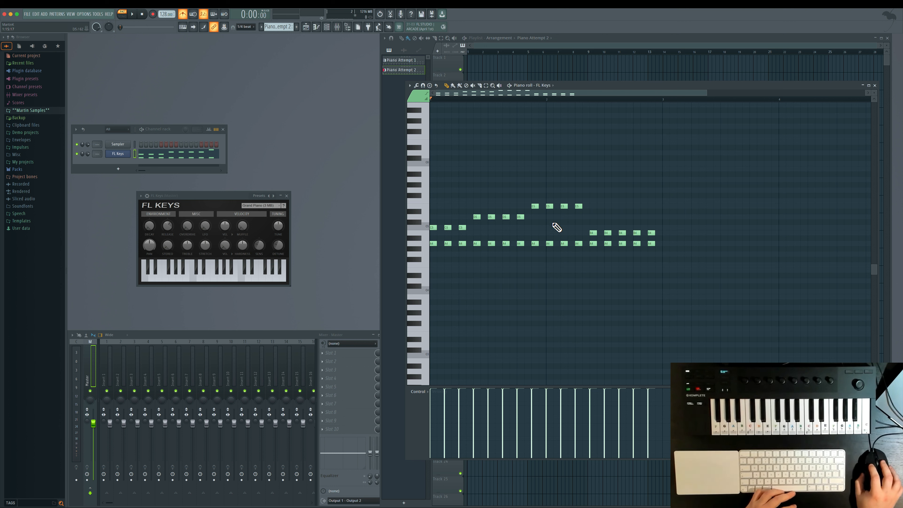
- Try two bass notes below the first two chords, play the pattern, and delete them
{"action": "left_click", "coordinate": [433, 266]}
{"action": "left_click", "coordinate": [445, 265]}
{"action": "key", "text": "space"}
{"action": "key", "text": "space"}
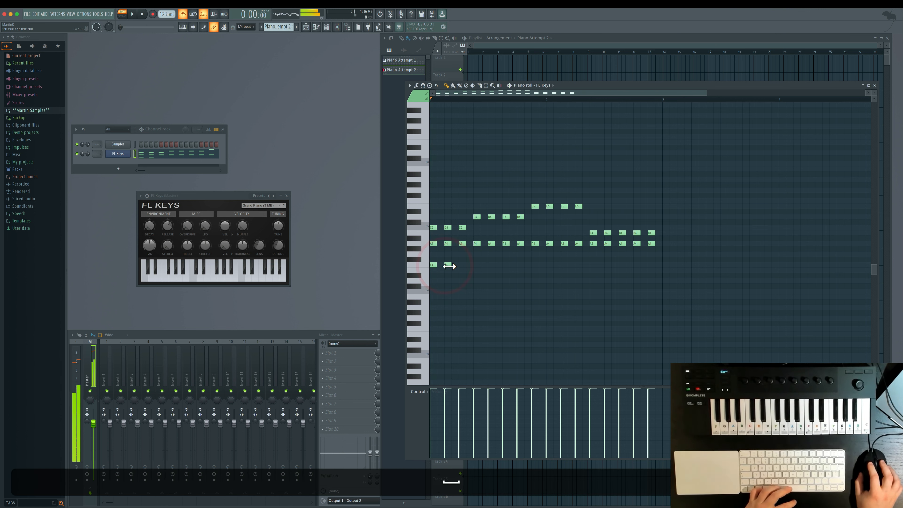
{"action": "right_click", "coordinate": [447, 264]}
{"action": "right_click", "coordinate": [430, 264]}
- Try single bass notes at two other pitches under the first chord, audition them, and delete them
{"action": "left_click", "coordinate": [433, 274]}
{"action": "right_click", "coordinate": [433, 275]}
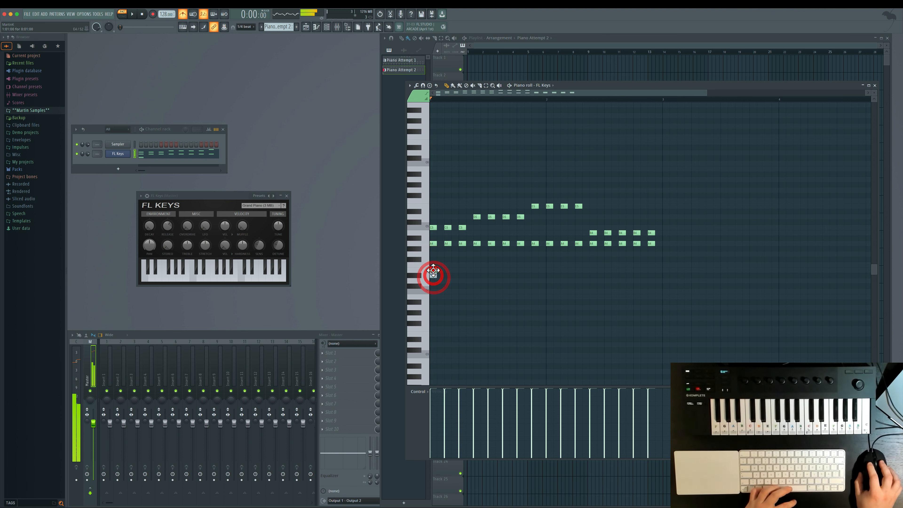
{"action": "left_click", "coordinate": [433, 270]}
{"action": "key", "text": "space"}
{"action": "key", "text": "space"}
{"action": "key", "text": "space"}
{"action": "right_click", "coordinate": [433, 271]}
{"action": "key", "text": "space"}
- Place a bass note under the first chord, align it with the pattern start, and repeat it under the second and third chords
{"action": "left_click", "coordinate": [439, 280]}
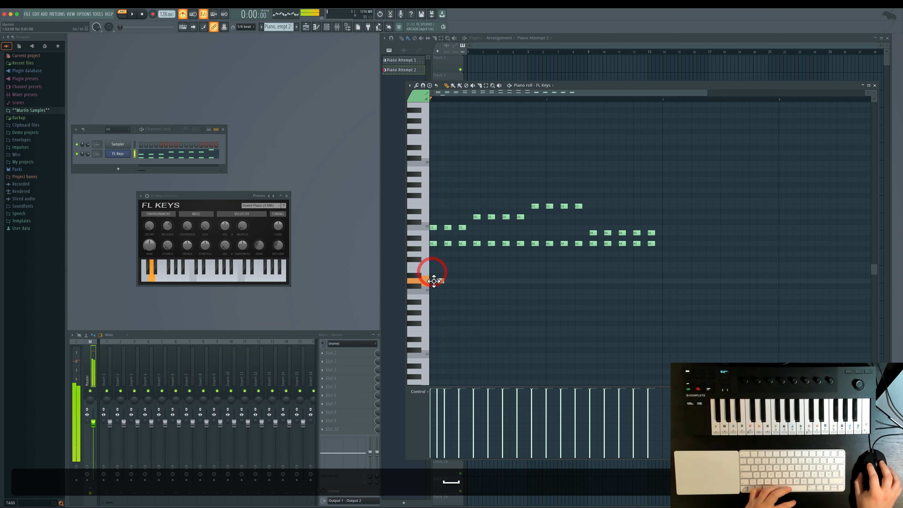
{"action": "key", "text": "space"}
{"action": "key", "text": "space"}
{"action": "left_click_drag", "start_coordinate": [438, 282], "coordinate": [432, 281]}
{"action": "key", "text": "space"}
{"action": "key", "text": "space"}
{"action": "left_click", "coordinate": [447, 282]}
{"action": "left_click", "coordinate": [461, 283]}
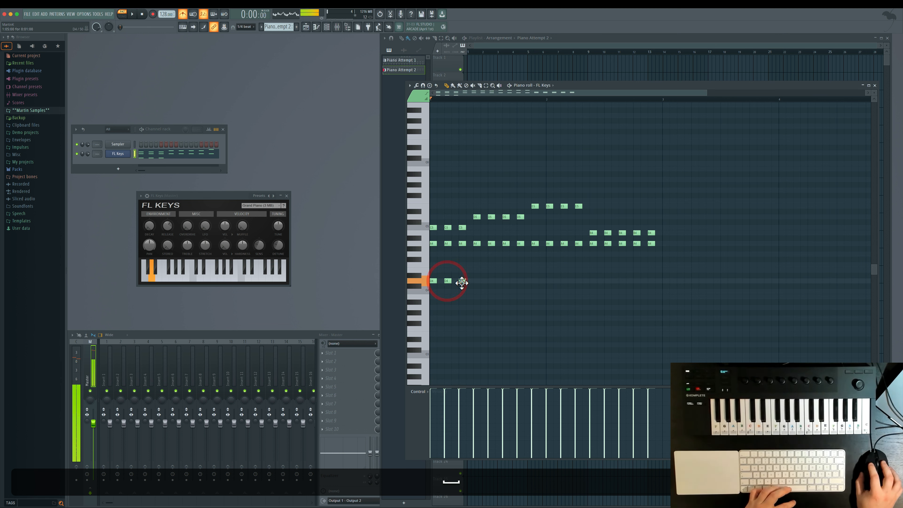
- Extend the bass row at the same pitch through the sixth chord, playing the pattern between additions
{"action": "key", "text": "space"}
{"action": "key", "text": "space"}
{"action": "left_click", "coordinate": [477, 280]}
{"action": "key", "text": "space"}
{"action": "key", "text": "space"}
{"action": "key", "text": "space"}
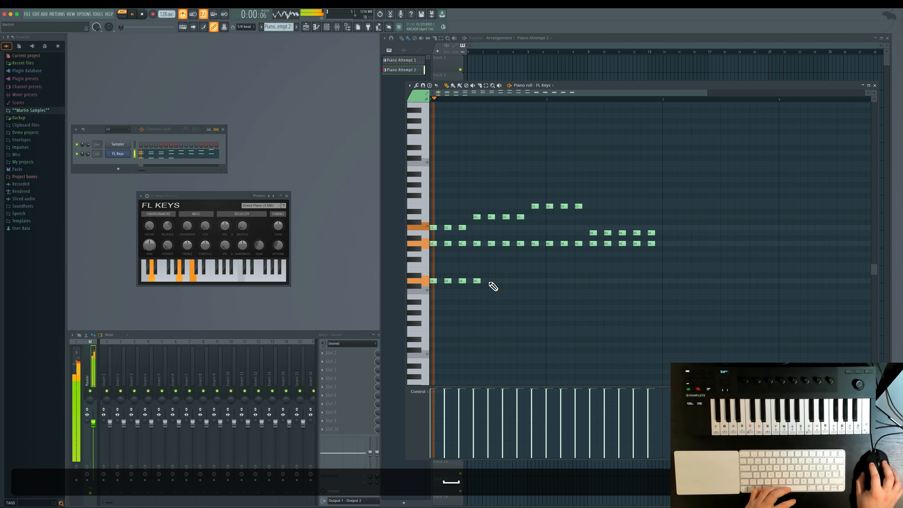
{"action": "key", "text": "space"}
{"action": "key", "text": "space"}
{"action": "left_click", "coordinate": [490, 281]}
{"action": "left_click", "coordinate": [505, 281]}
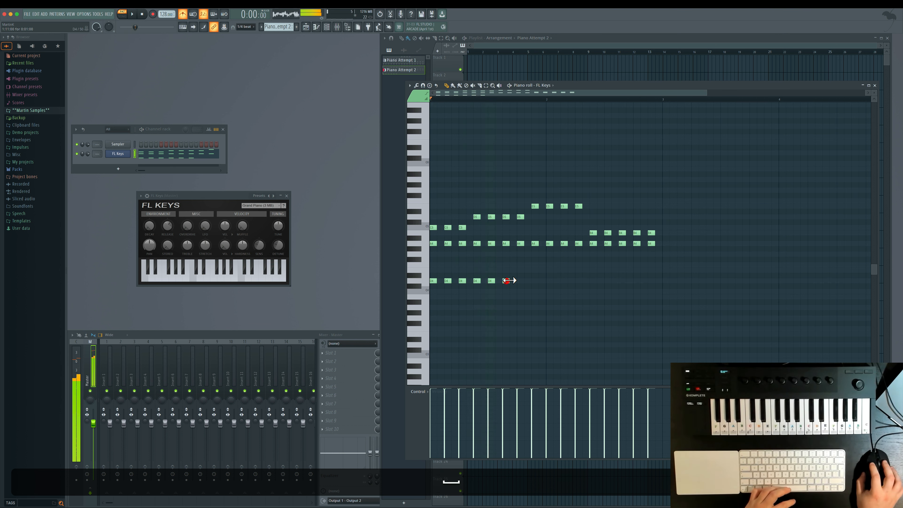
{"action": "key", "text": "space"}
{"action": "key", "text": "space"}
{"action": "key", "text": "space"}
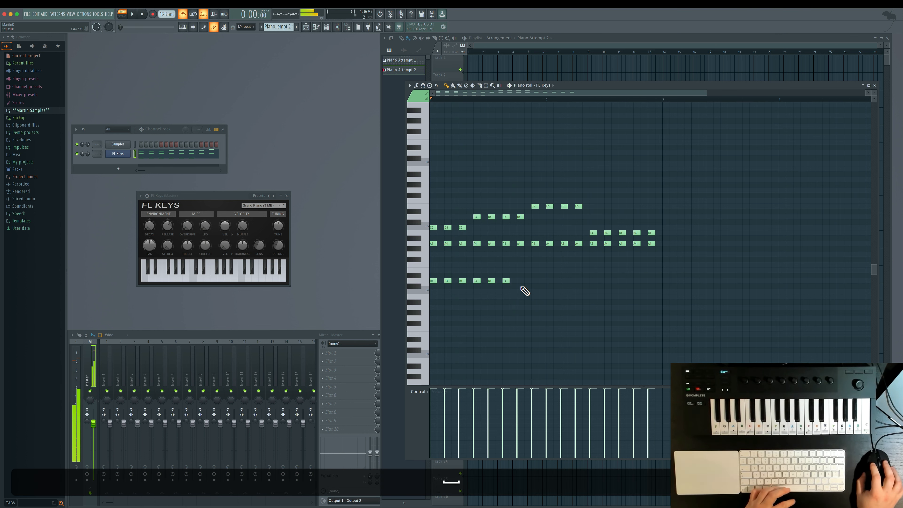
- Continue the bass line with a seventh note at the same pitch and two lower notes under the eighth and ninth chords
{"action": "left_click", "coordinate": [534, 290]}
{"action": "key", "text": "space"}
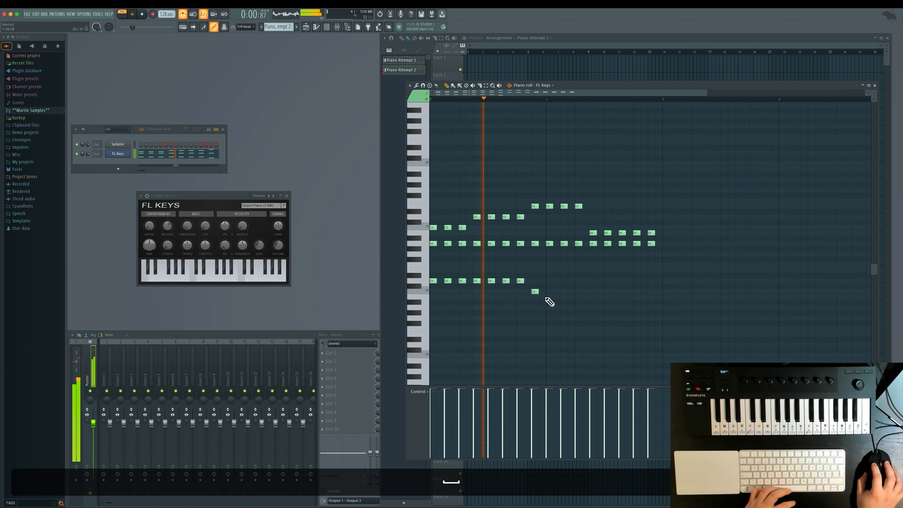
{"action": "key", "text": "space"}
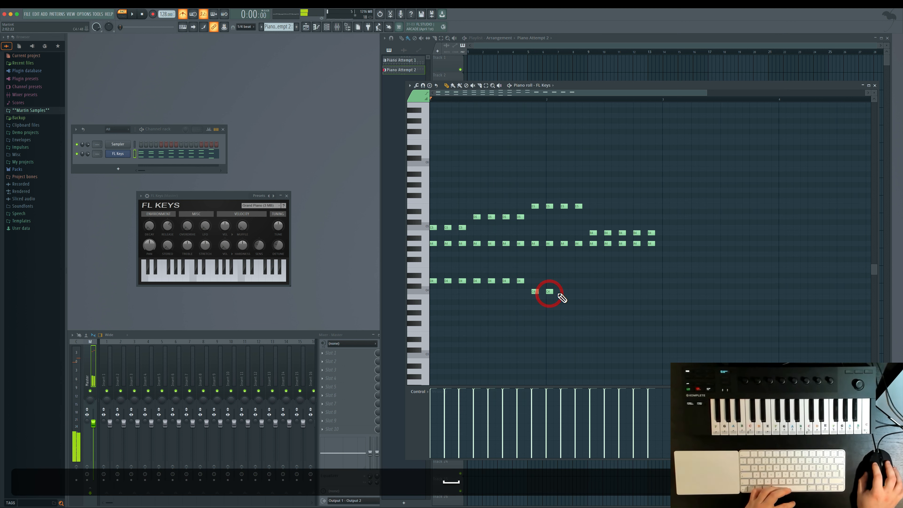
{"action": "right_click", "coordinate": [550, 292]}
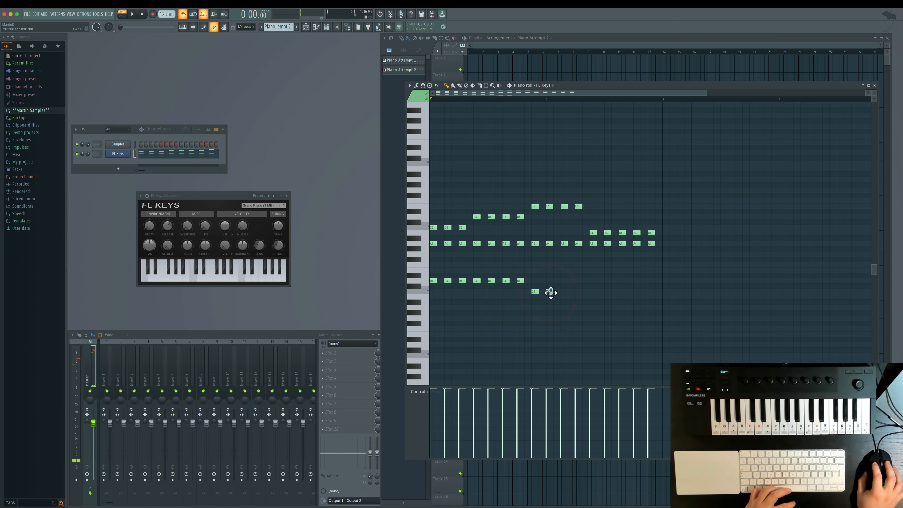
- Add two deeper bass notes under the tenth and eleventh chords, raise the first to the preceding bass pitch, and play the pattern
{"action": "left_click", "coordinate": [564, 307]}
{"action": "key", "text": "space"}
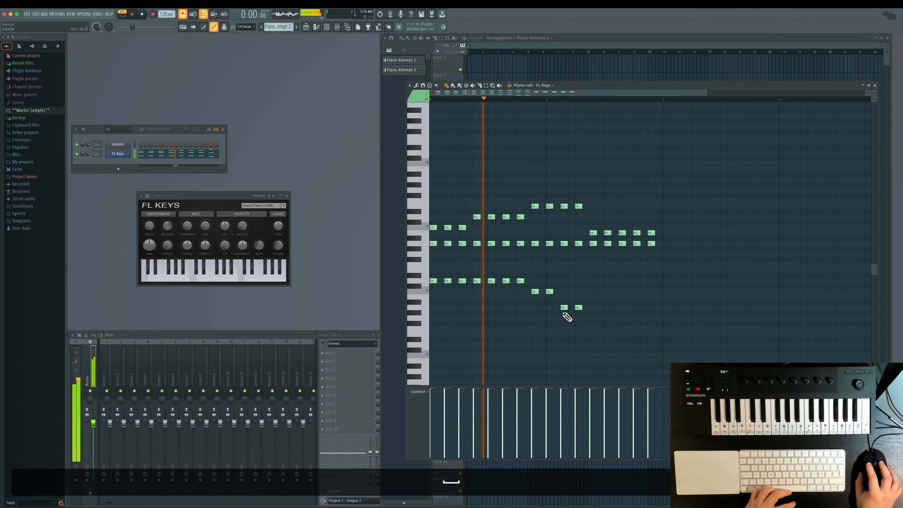
{"action": "key", "text": "space"}
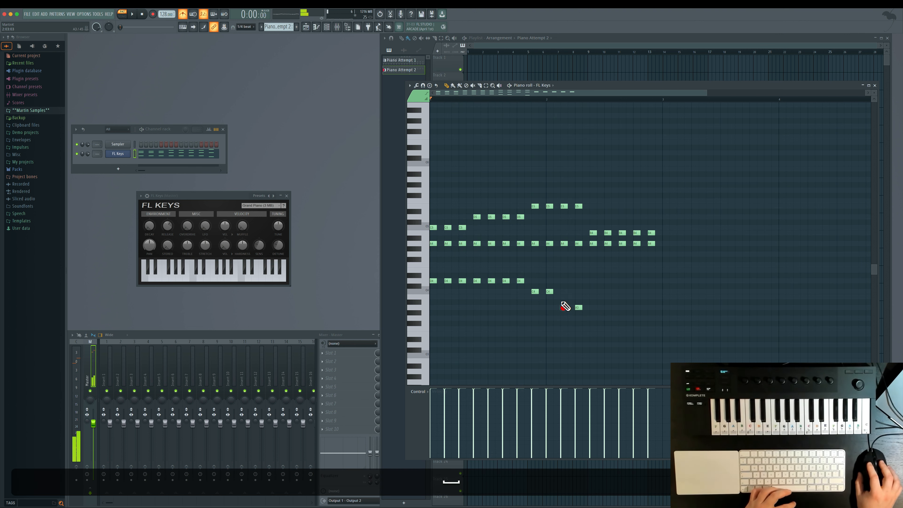
{"action": "left_click_drag", "start_coordinate": [563, 308], "coordinate": [562, 291]}
{"action": "key", "text": "space"}
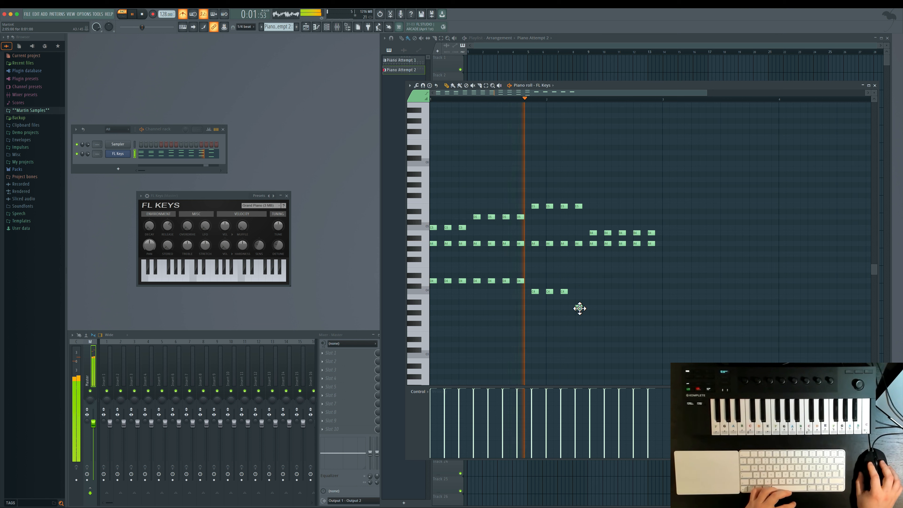
- Replace the bass notes under the eighth through eleventh chords with four notes at one lower pitch, playing the pattern between additions
{"action": "key", "text": "space"}
{"action": "left_click_drag", "start_coordinate": [578, 308], "coordinate": [579, 293]}
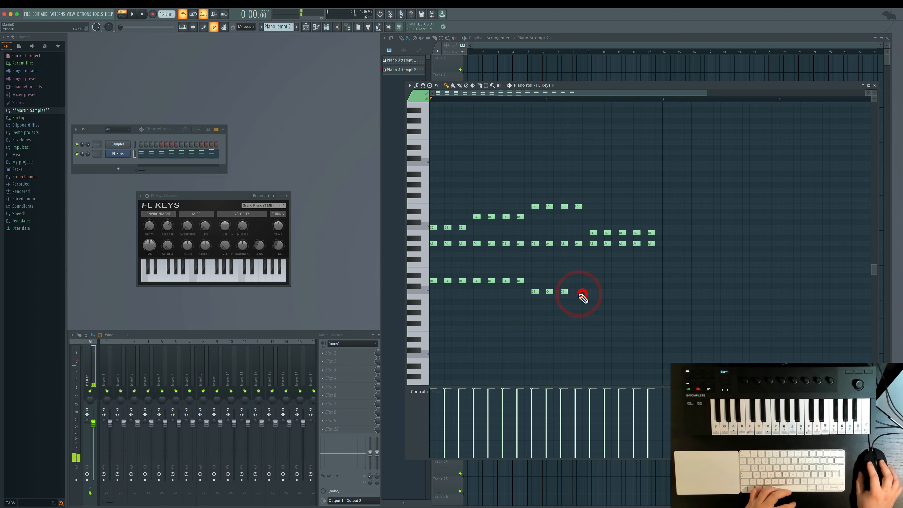
{"action": "left_click", "coordinate": [534, 308]}
{"action": "key", "text": "space"}
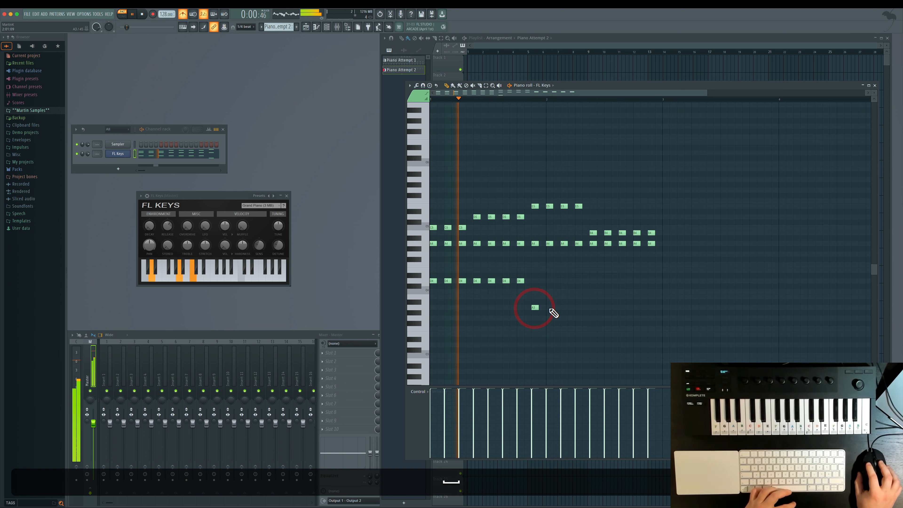
{"action": "left_click", "coordinate": [549, 308]}
{"action": "left_click", "coordinate": [564, 307]}
{"action": "key", "text": "space"}
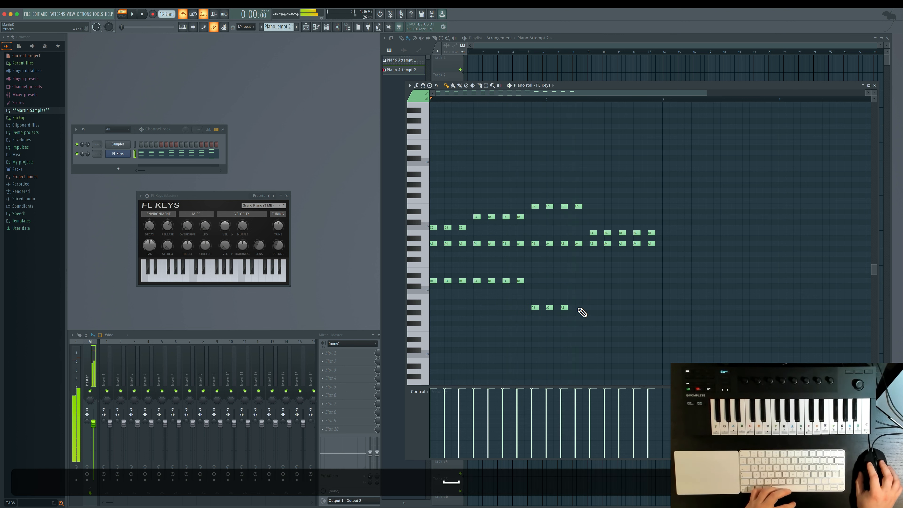
{"action": "left_click", "coordinate": [576, 313]}
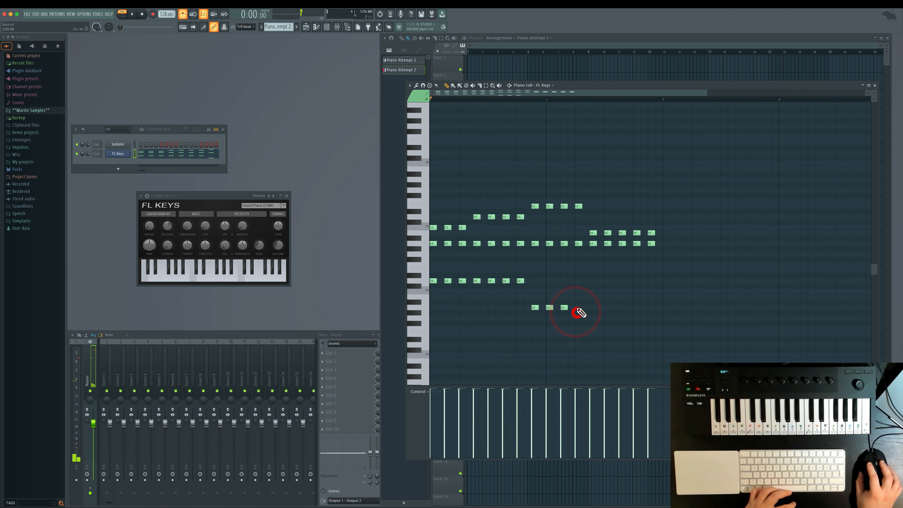
{"action": "left_click_drag", "start_coordinate": [577, 313], "coordinate": [578, 307]}
- Add five bass notes two semitones lower under the twelfth through sixteenth chords and play the pattern
{"action": "left_click", "coordinate": [593, 318]}
{"action": "left_click", "coordinate": [607, 318]}
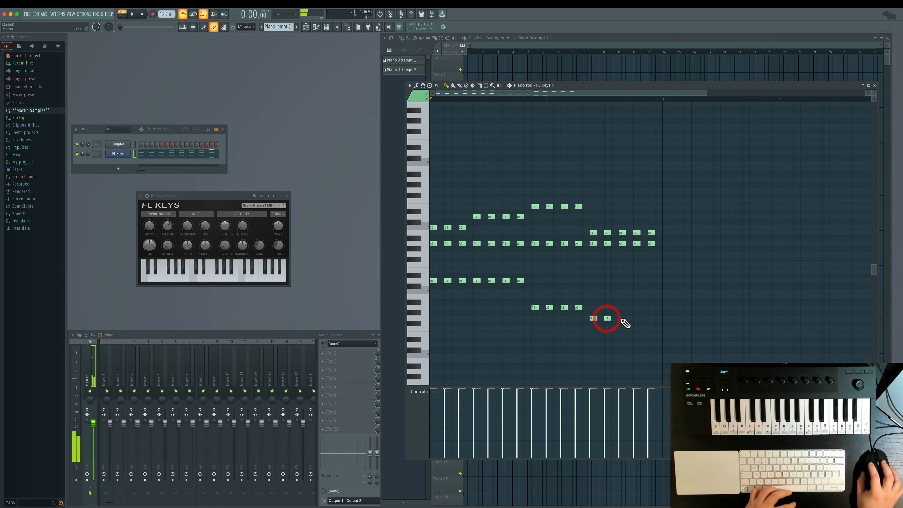
{"action": "left_click", "coordinate": [622, 318]}
{"action": "left_click", "coordinate": [636, 318]}
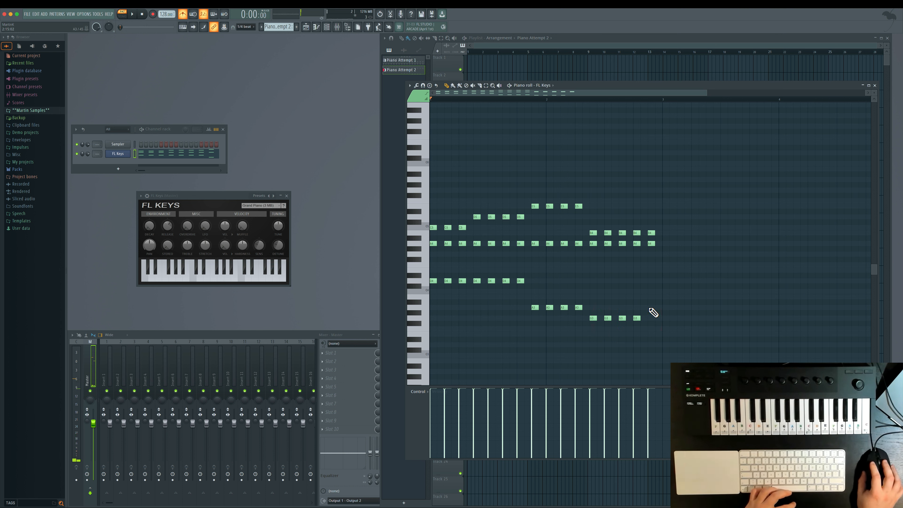
{"action": "left_click", "coordinate": [649, 306]}
{"action": "left_click_drag", "start_coordinate": [650, 307], "coordinate": [651, 291]}
{"action": "key", "text": "space"}
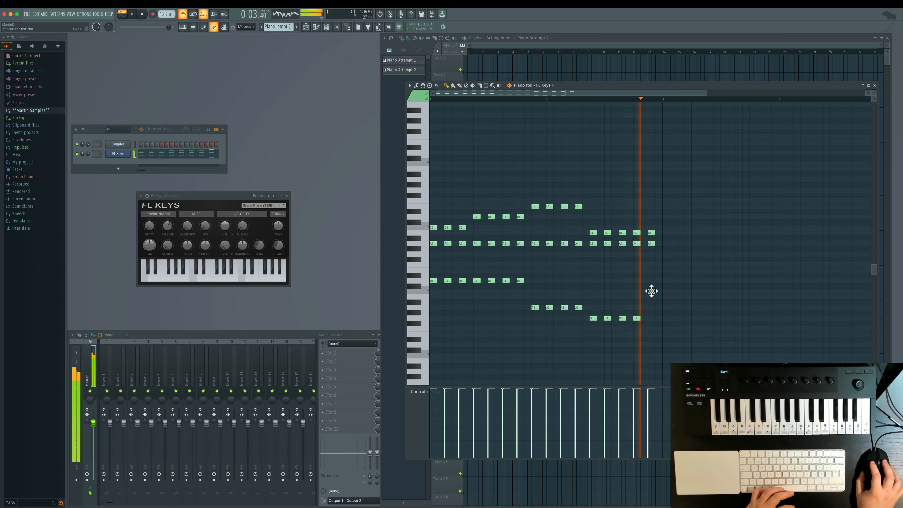
{"action": "left_click", "coordinate": [649, 318]}
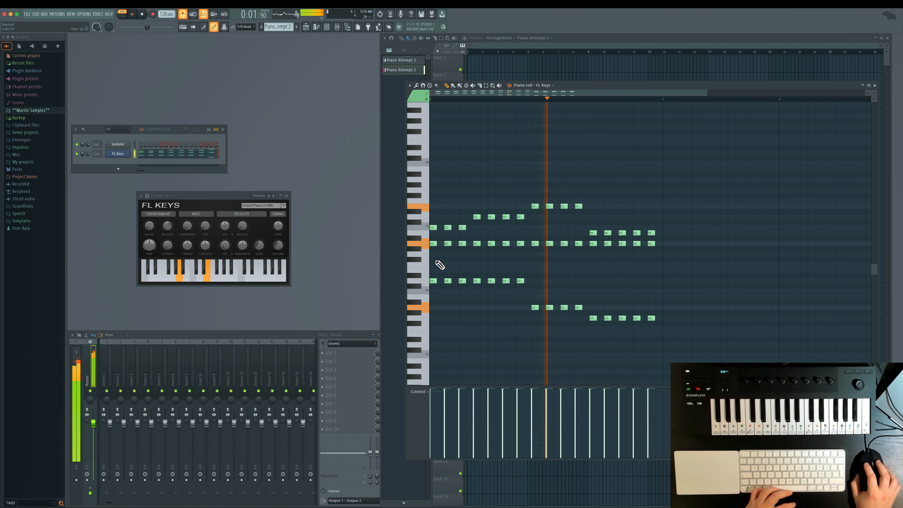
{"action": "key", "text": "space"}
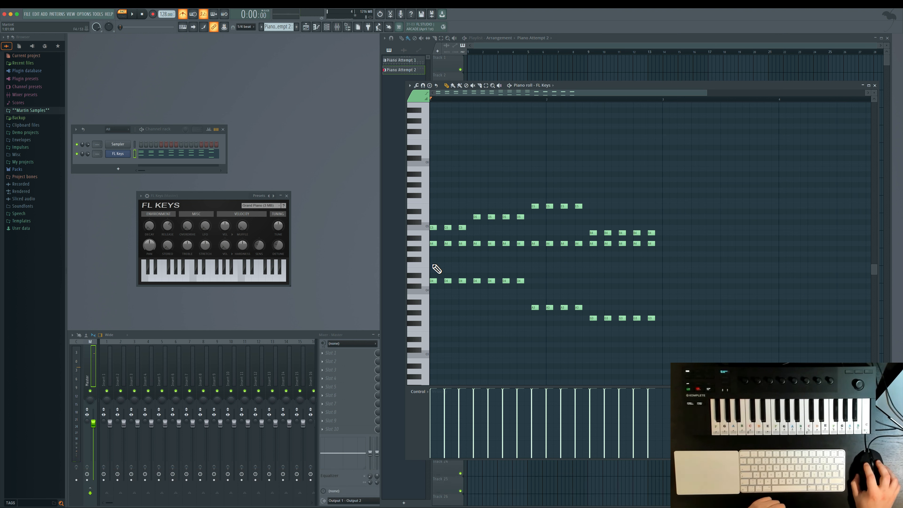
- Try a middle row of notes at one pitch, between the bass and the chords, under the first eight chords
{"action": "left_click", "coordinate": [433, 265]}
{"action": "left_click", "coordinate": [448, 264]}
{"action": "left_click", "coordinate": [462, 265]}
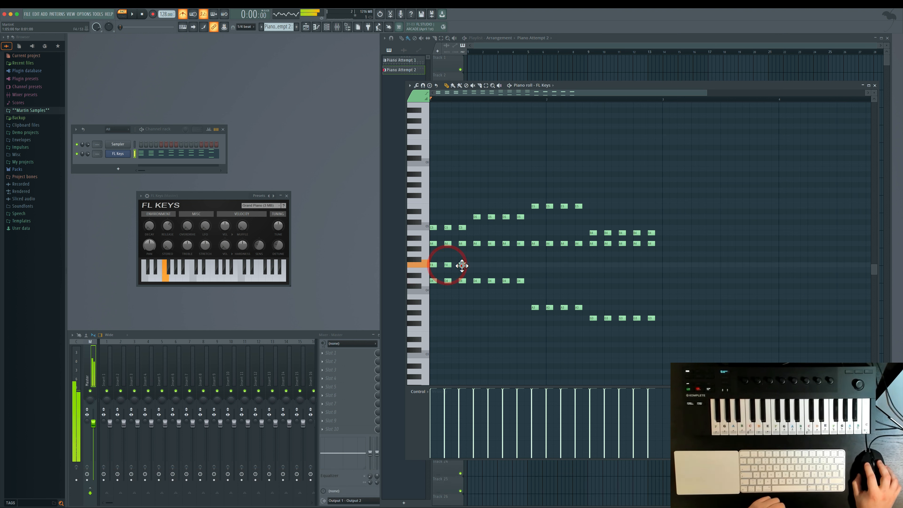
{"action": "left_click", "coordinate": [478, 265]}
{"action": "left_click", "coordinate": [492, 265]}
{"action": "key", "text": "space"}
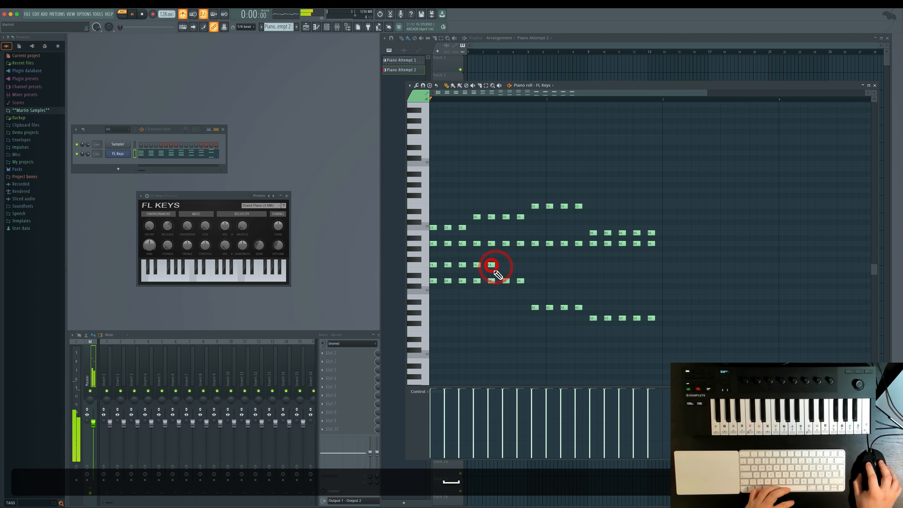
{"action": "left_click", "coordinate": [505, 265]}
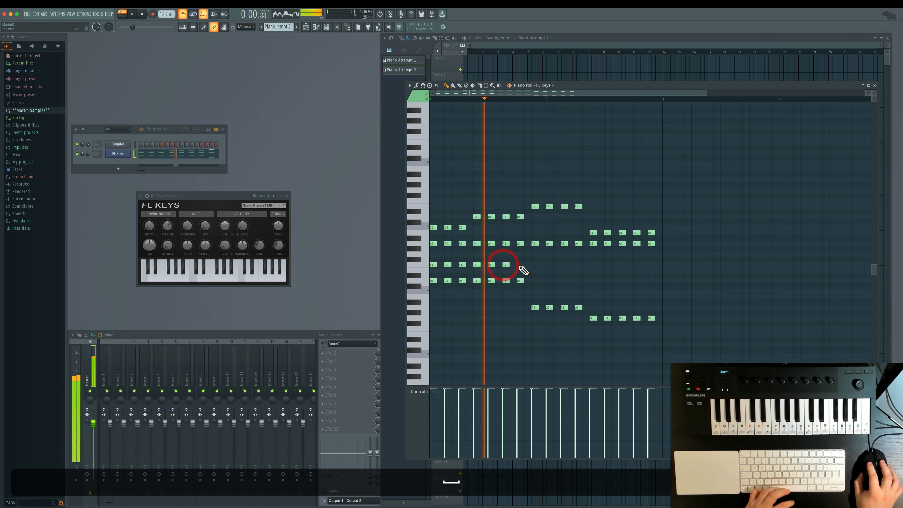
{"action": "left_click", "coordinate": [520, 264]}
{"action": "left_click", "coordinate": [535, 265]}
{"action": "key", "text": "space"}
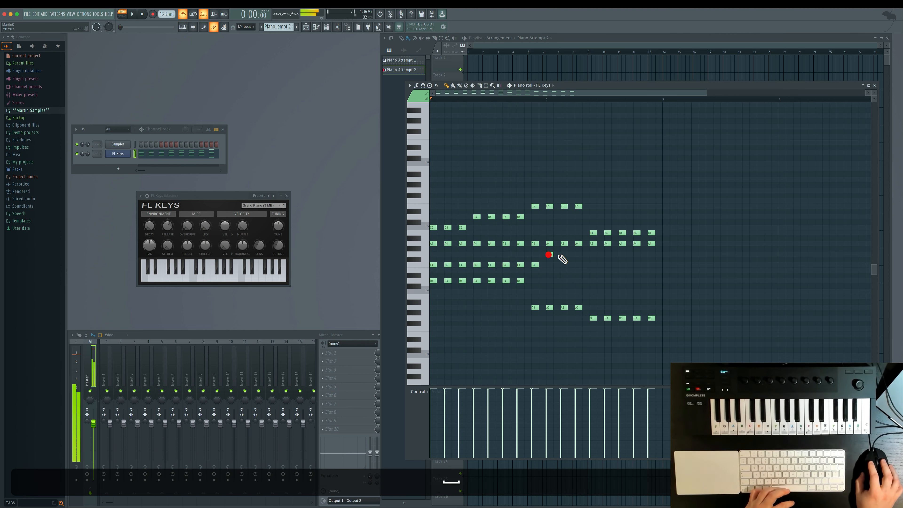
- Continue the middle row two semitones higher through the sixteenth chord and raise its eighth note to that pitch
{"action": "key", "text": "space"}
{"action": "left_click", "coordinate": [563, 254]}
{"action": "left_click", "coordinate": [579, 254]}
{"action": "left_click", "coordinate": [592, 254]}
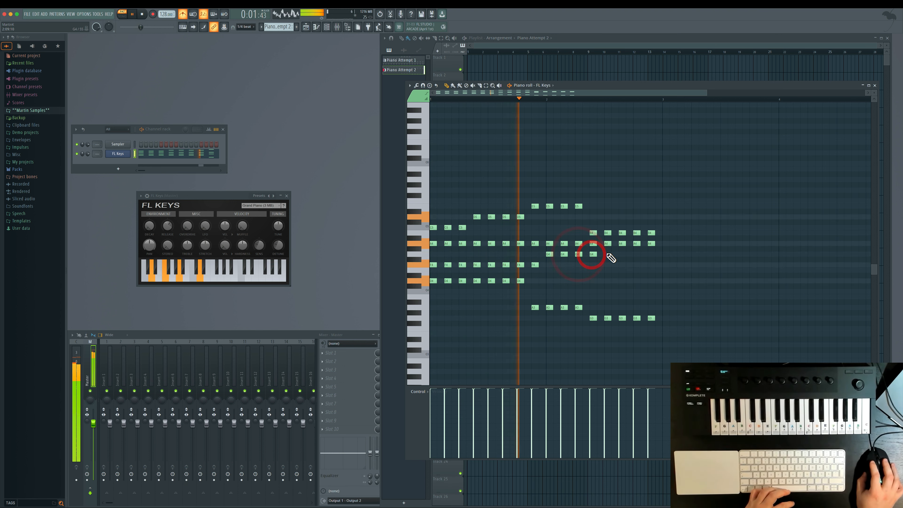
{"action": "left_click", "coordinate": [607, 254]}
{"action": "left_click", "coordinate": [622, 254]}
{"action": "left_click", "coordinate": [637, 254]}
{"action": "left_click", "coordinate": [651, 254]}
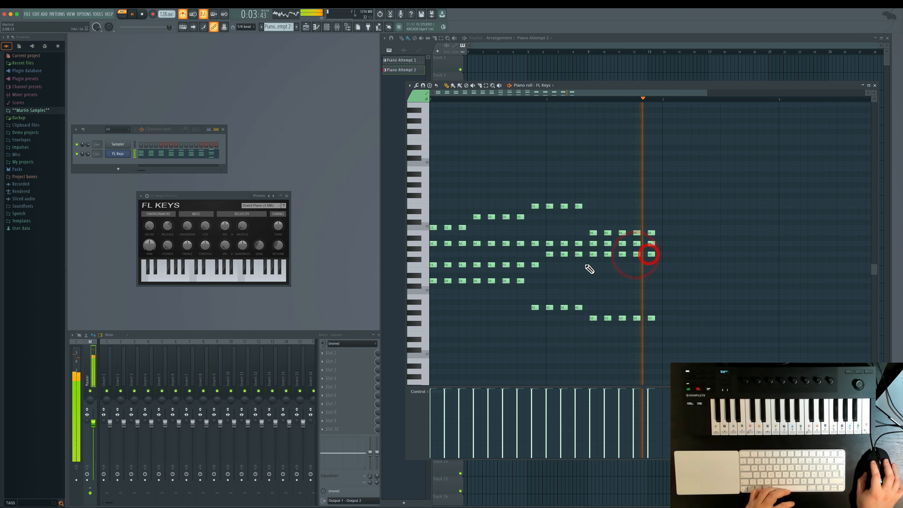
{"action": "left_click_drag", "start_coordinate": [535, 265], "coordinate": [533, 253]}
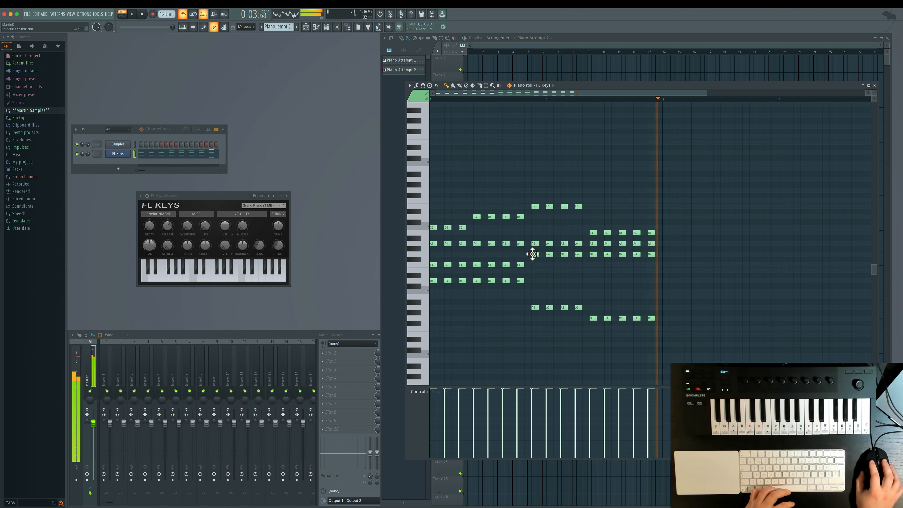
- Replace the higher middle notes with four at the lower middle pitch from the eighth chord on, and erase the whole middle row
{"action": "left_click_drag", "start_coordinate": [533, 254], "coordinate": [649, 258]}
{"action": "key", "text": "space"}
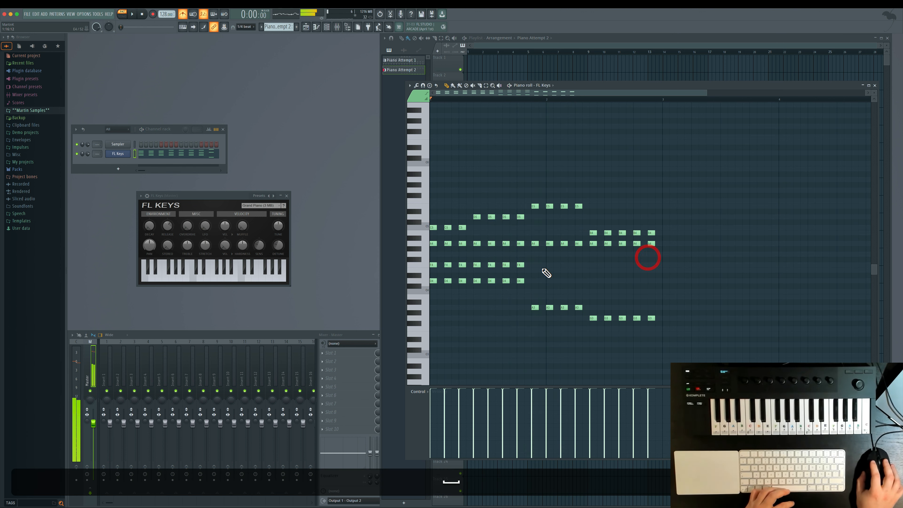
{"action": "key", "text": "space"}
{"action": "left_click", "coordinate": [535, 265]}
{"action": "left_click", "coordinate": [550, 265]}
{"action": "left_click", "coordinate": [564, 265]}
{"action": "left_click", "coordinate": [578, 265]}
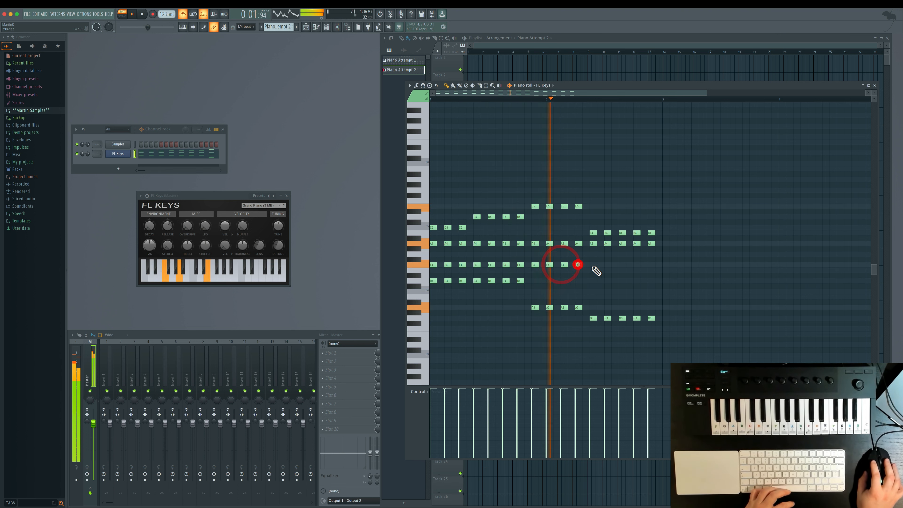
{"action": "key", "text": "space"}
{"action": "left_click_drag", "start_coordinate": [596, 270], "coordinate": [434, 267]}
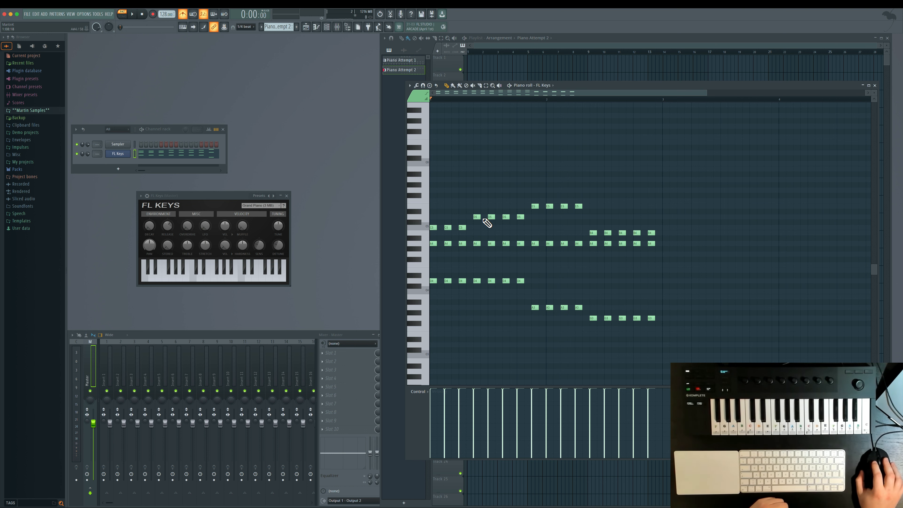
- Place rising high melody notes above the first two chords, play the pattern, and erase the extra note tried above them
{"action": "scroll", "coordinate": [475, 189], "scroll_direction": "up", "scroll_amount": 2}
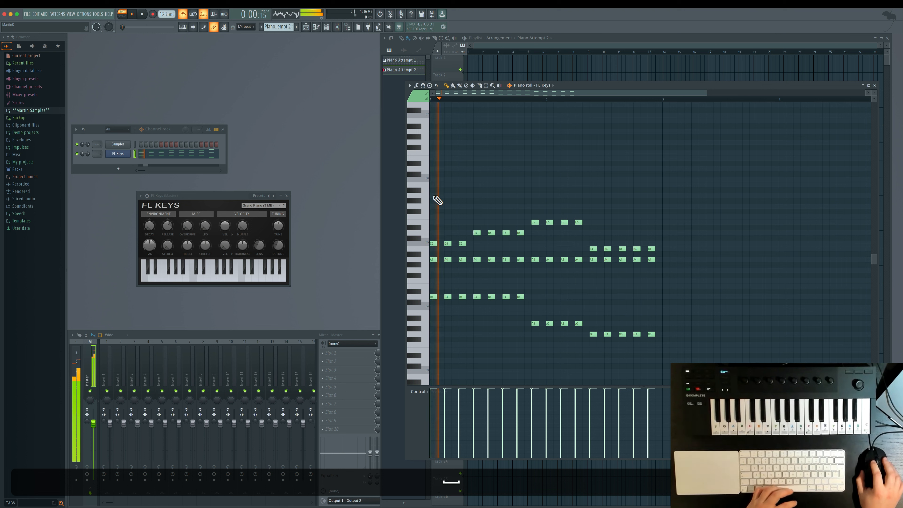
{"action": "left_click", "coordinate": [435, 196]}
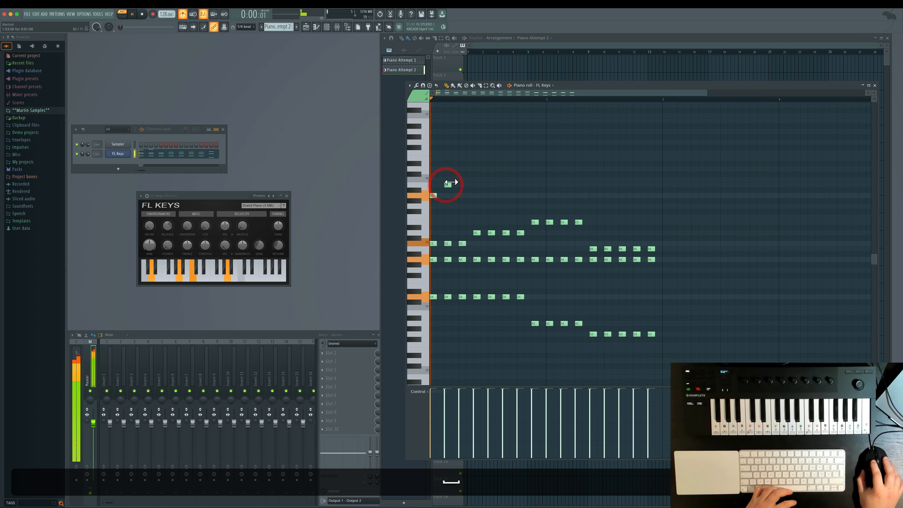
{"action": "left_click", "coordinate": [454, 170]}
{"action": "key", "text": "space"}
{"action": "right_click", "coordinate": [455, 170]}
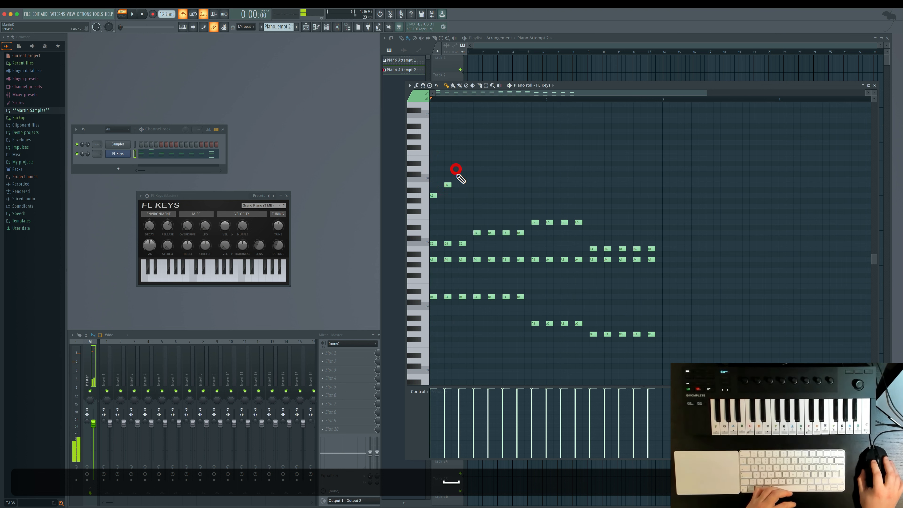
- Add a C melody note between the second and third chords and play the pattern
{"action": "key", "text": "space"}
{"action": "left_click", "coordinate": [458, 179]}
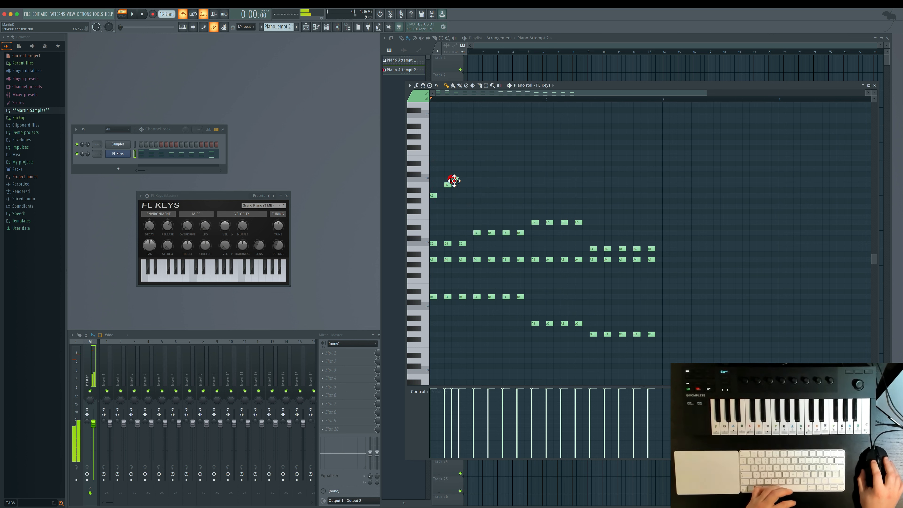
{"action": "key", "text": "space"}
{"action": "key", "text": "space"}
- Add an A melody note above the third chord, replacing the trial note there, and play the pattern
{"action": "right_click", "coordinate": [463, 182]}
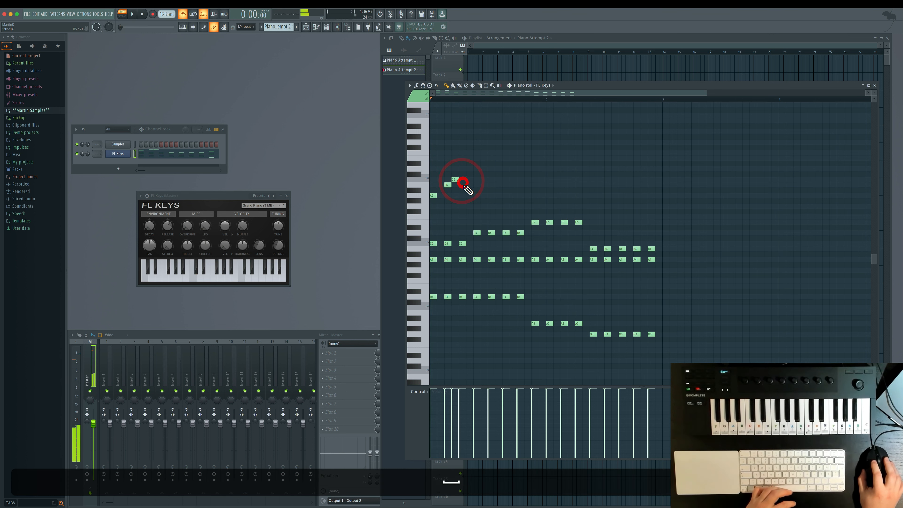
{"action": "left_click", "coordinate": [462, 186]}
{"action": "key", "text": "space"}
{"action": "key", "text": "space"}
{"action": "right_click", "coordinate": [462, 186]}
{"action": "left_click", "coordinate": [462, 194]}
{"action": "key", "text": "space"}
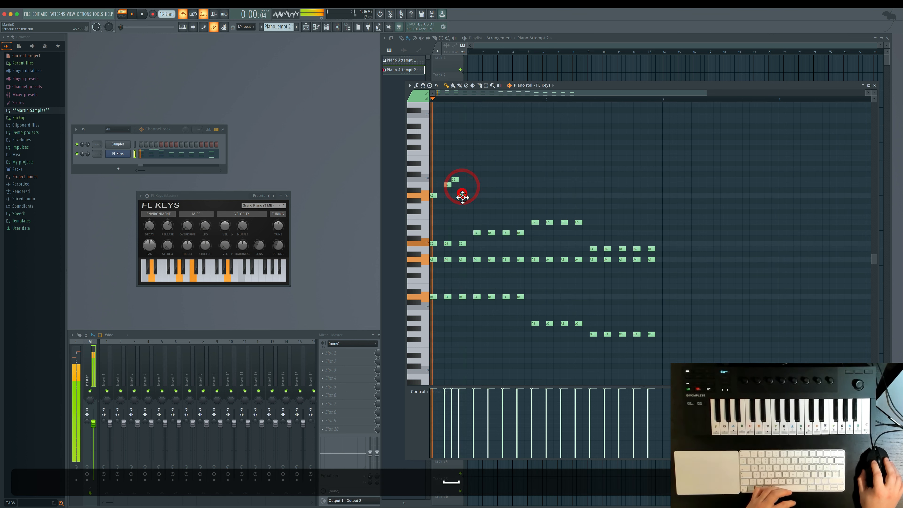
{"action": "key", "text": "space"}
{"action": "key", "text": "space"}
{"action": "key", "text": "space"}
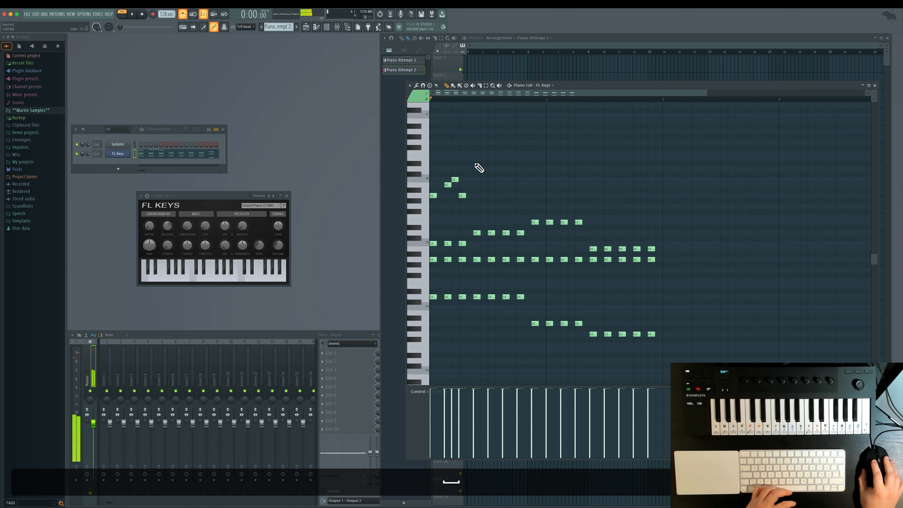
- Add a D melody note above the fourth chord and an E above the fifth, playing the pattern after each
{"action": "left_click", "coordinate": [477, 169]}
{"action": "key", "text": "space"}
{"action": "key", "text": "space"}
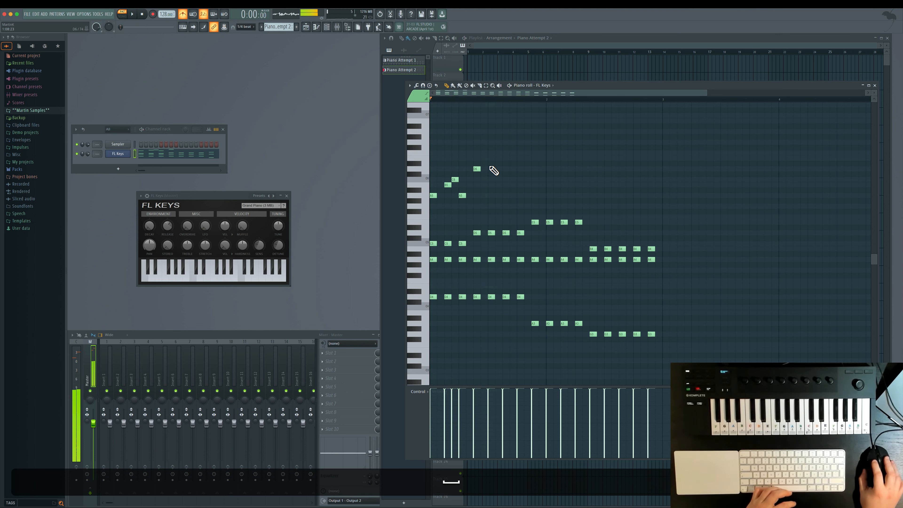
{"action": "key", "text": "space"}
{"action": "left_click", "coordinate": [490, 159]}
{"action": "key", "text": "space"}
{"action": "key", "text": "space"}
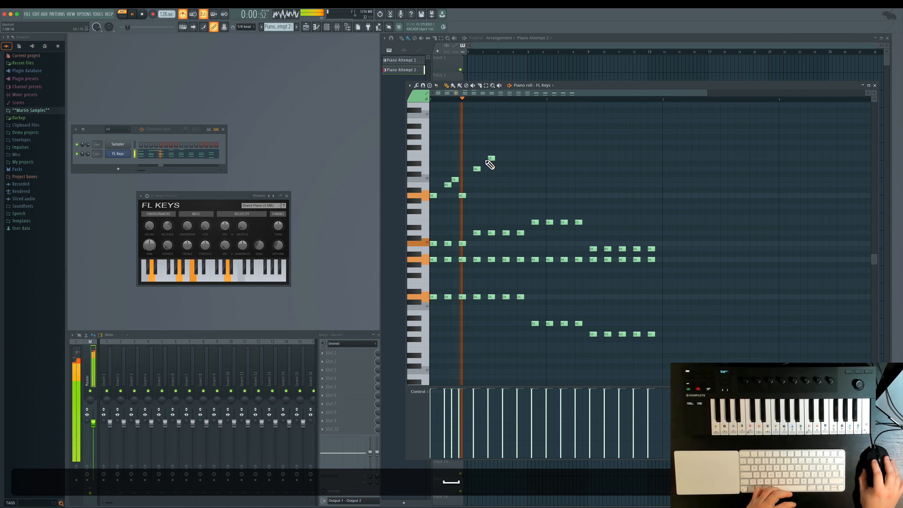
{"action": "key", "text": "space"}
{"action": "left_click", "coordinate": [482, 151]}
{"action": "right_click", "coordinate": [483, 152]}
{"action": "key", "text": "space"}
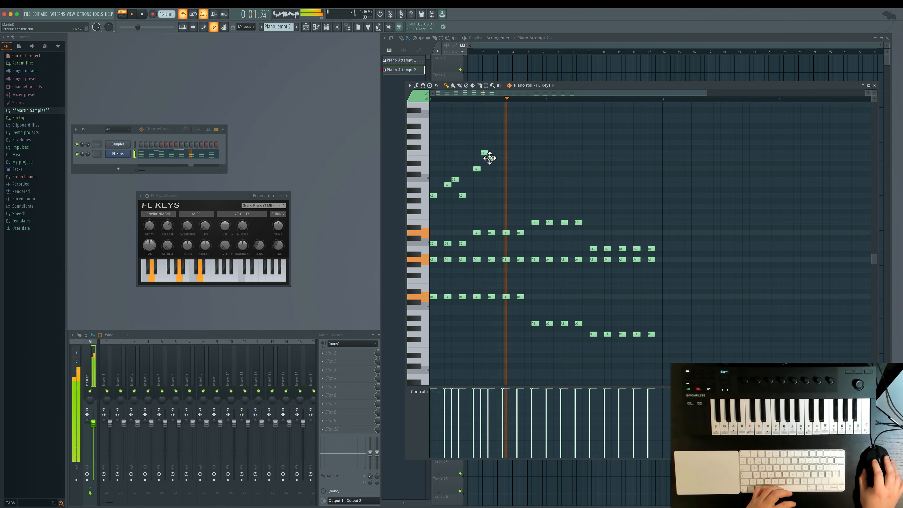
{"action": "key", "text": "space"}
- Add an F melody note above the sixth chord and play the pattern
{"action": "key", "text": "space"}
{"action": "left_click", "coordinate": [505, 153]}
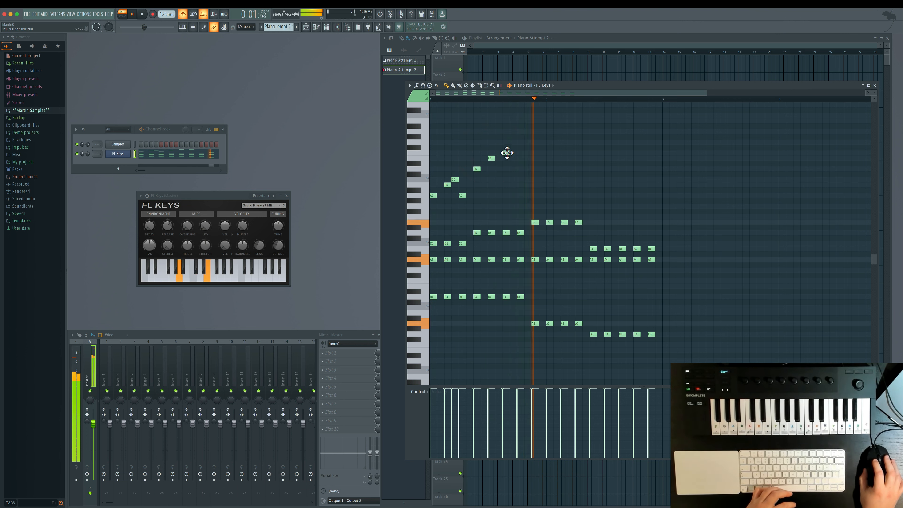
{"action": "key", "text": "space"}
{"action": "key", "text": "space"}
- Continue the melody downward with a D just after the sixth chord and a C above the seventh, playing it back
{"action": "left_click", "coordinate": [512, 169]}
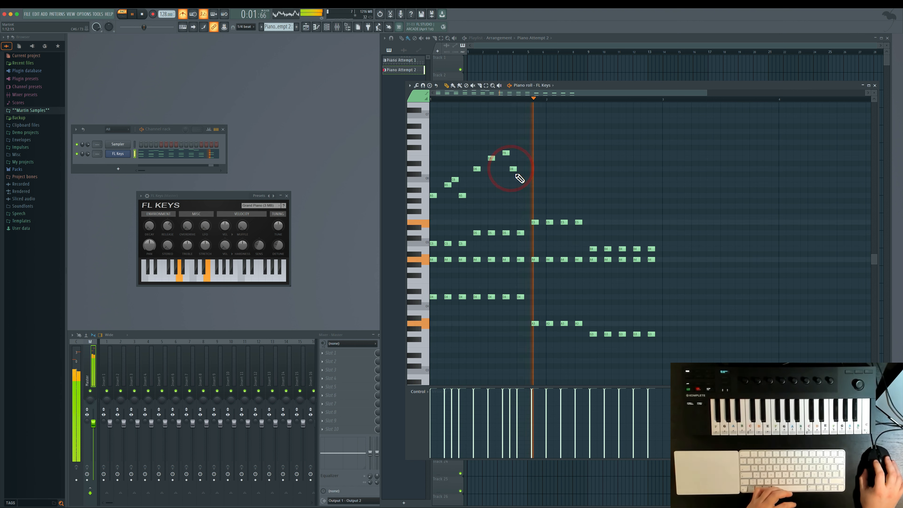
{"action": "key", "text": "space"}
{"action": "key", "text": "space"}
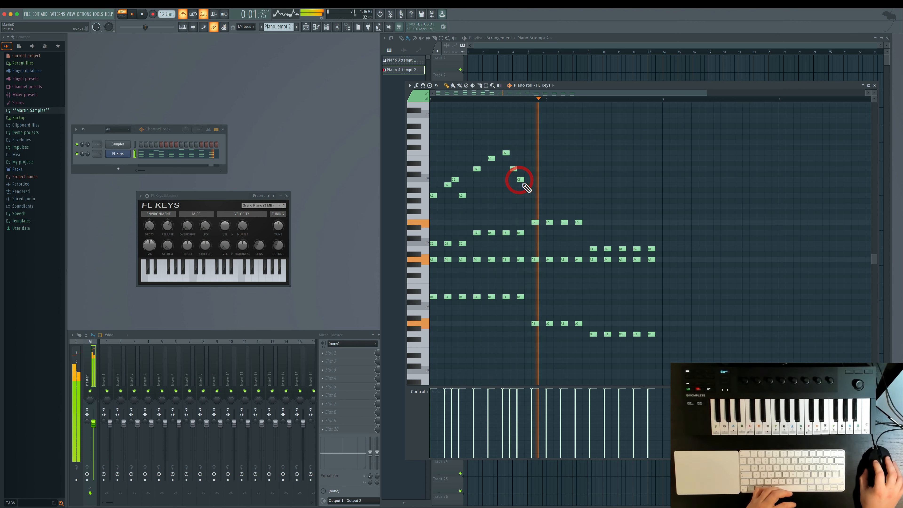
{"action": "key", "text": "space"}
{"action": "key", "text": "space"}
{"action": "key", "text": "space"}
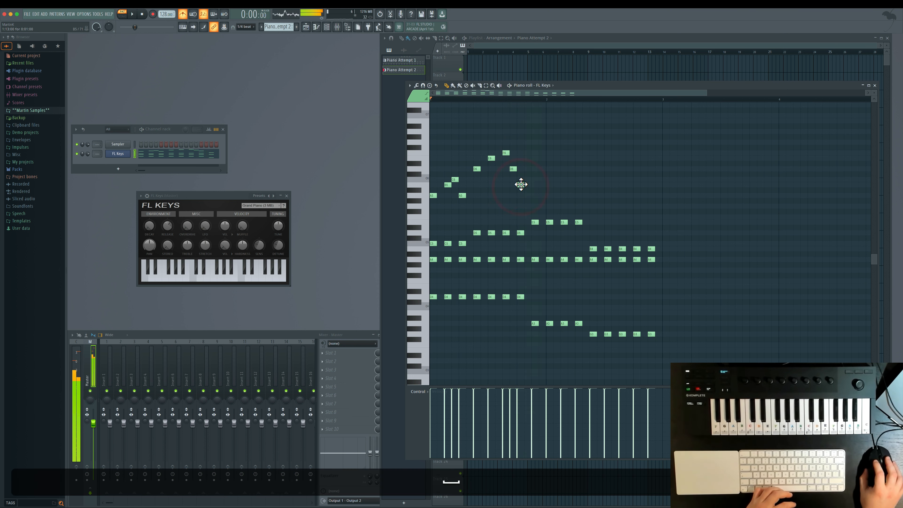
{"action": "key", "text": "space"}
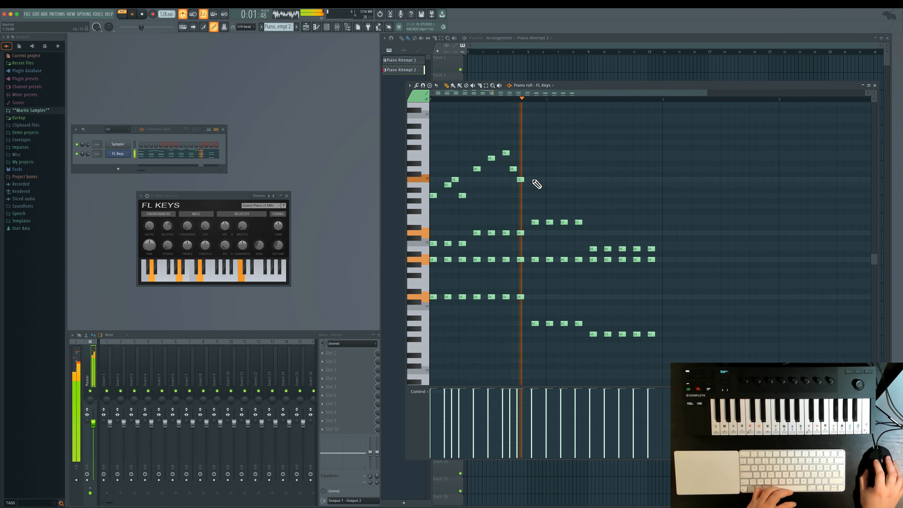
- Add D, G, F and D melody notes above the eighth through eleventh chords while playing the pattern
{"action": "key", "text": "space"}
{"action": "left_click", "coordinate": [531, 170]}
{"action": "key", "text": "space"}
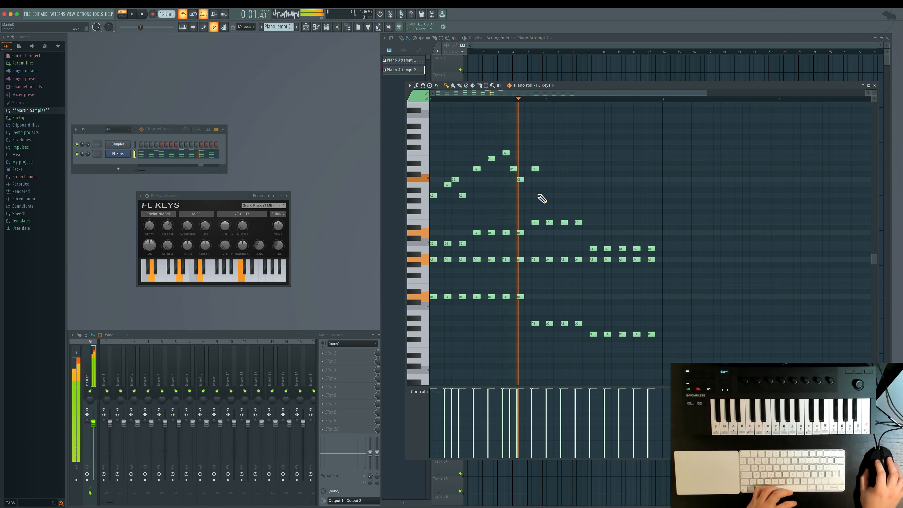
{"action": "left_click", "coordinate": [549, 142]}
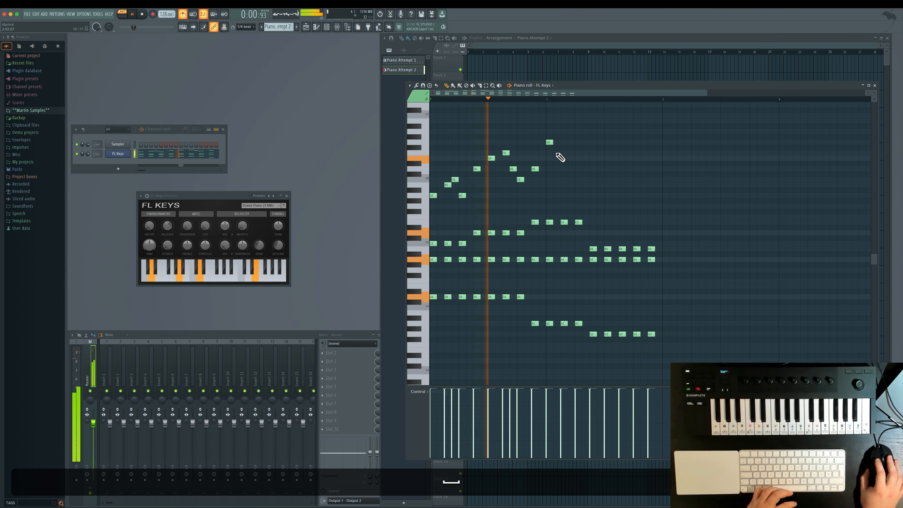
{"action": "left_click", "coordinate": [564, 153]}
{"action": "key", "text": "space"}
{"action": "key", "text": "space"}
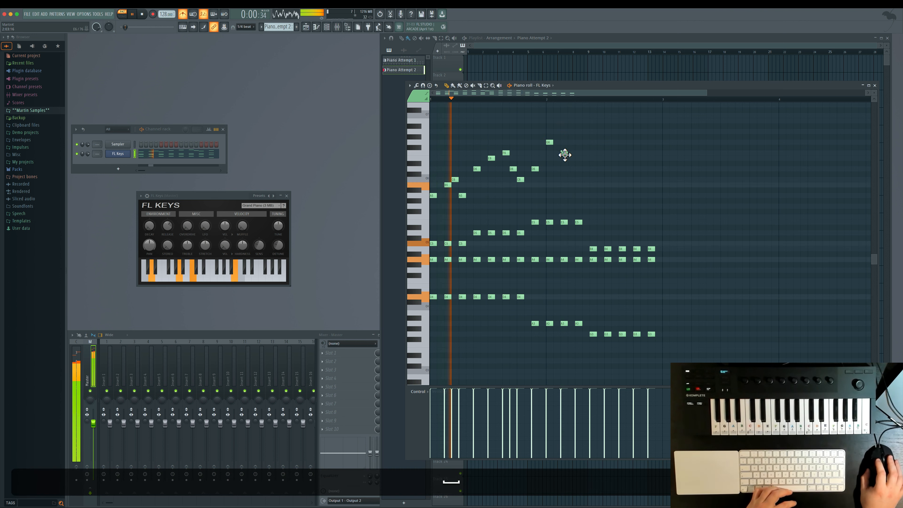
{"action": "left_click", "coordinate": [579, 168]}
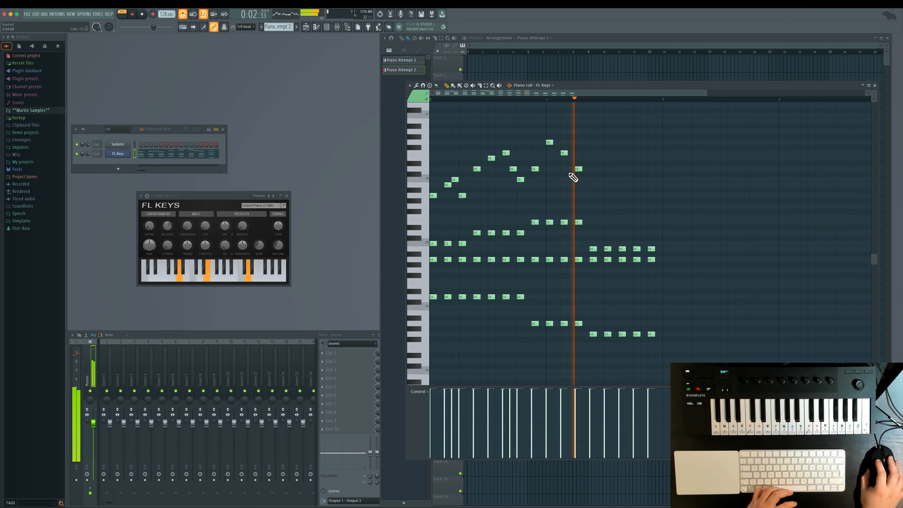
- Insert a D melody note between the ninth and tenth chords and play the pattern
{"action": "left_click", "coordinate": [561, 155]}
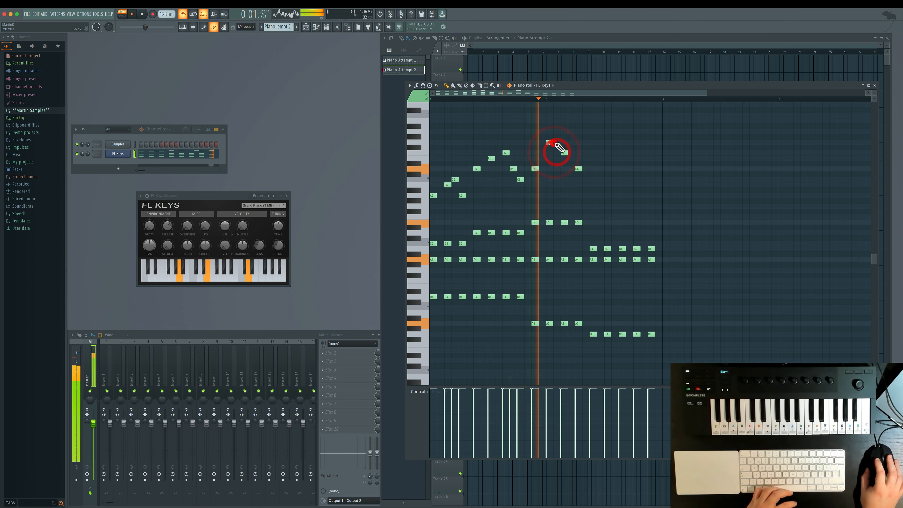
{"action": "key", "text": "space"}
{"action": "left_click", "coordinate": [555, 163]}
{"action": "key", "text": "space"}
{"action": "key", "text": "space"}
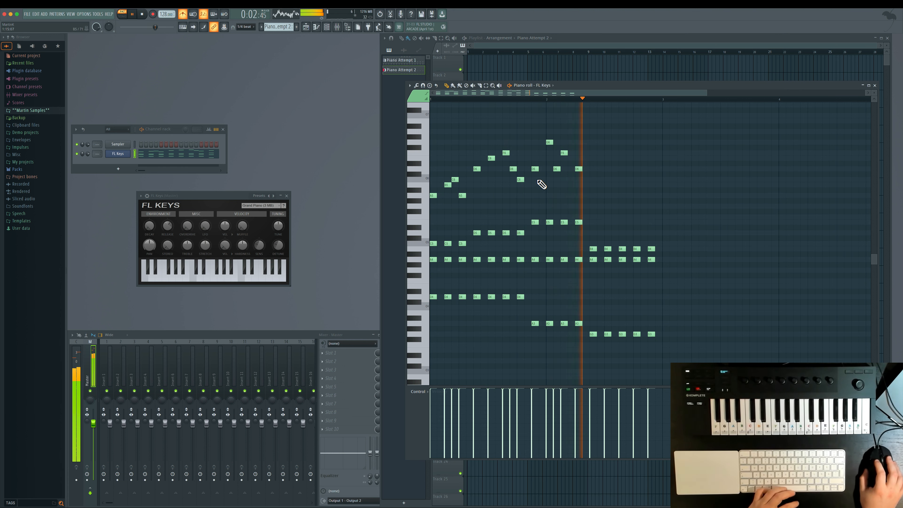
- Replace the melody note above the eleventh chord with a C and play the pattern
{"action": "right_click", "coordinate": [578, 170]}
{"action": "left_click", "coordinate": [578, 179]}
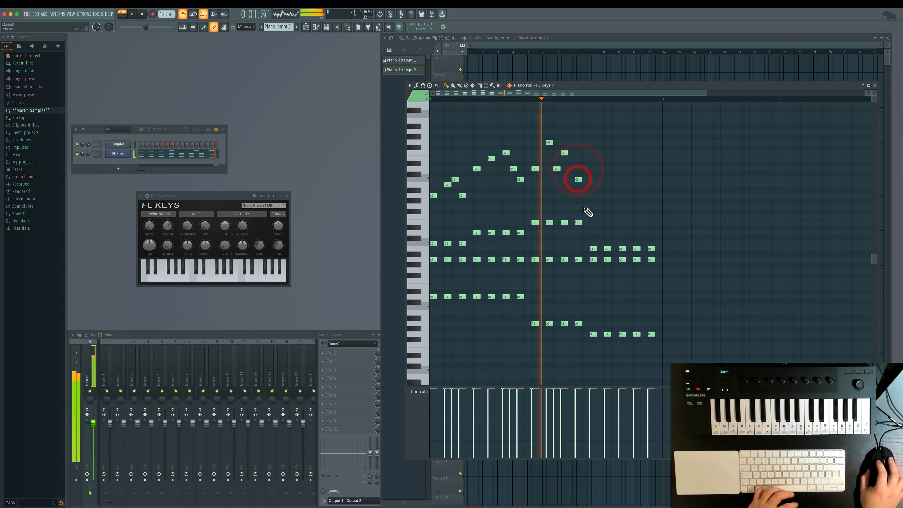
{"action": "key", "text": "space"}
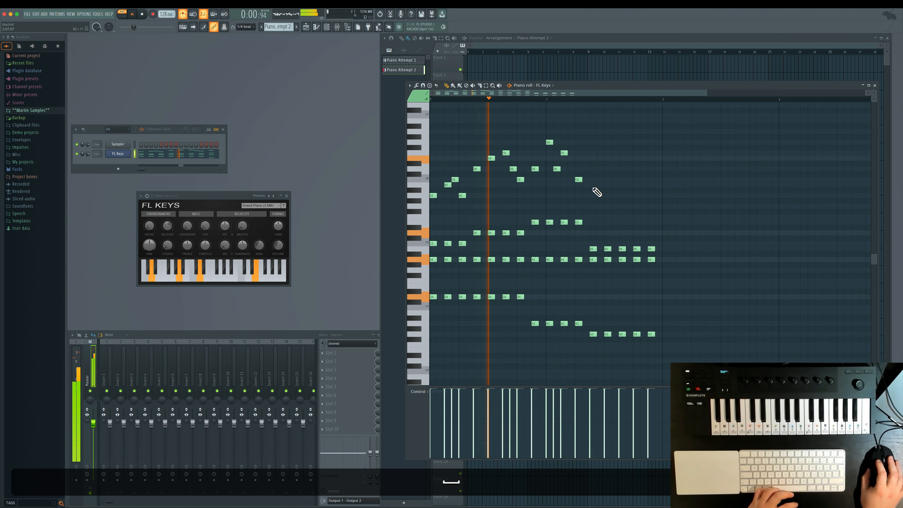
- Add a rising A, C, D melody run from the twelfth chord to the thirteenth and play it back
{"action": "left_click", "coordinate": [591, 195]}
{"action": "key", "text": "space"}
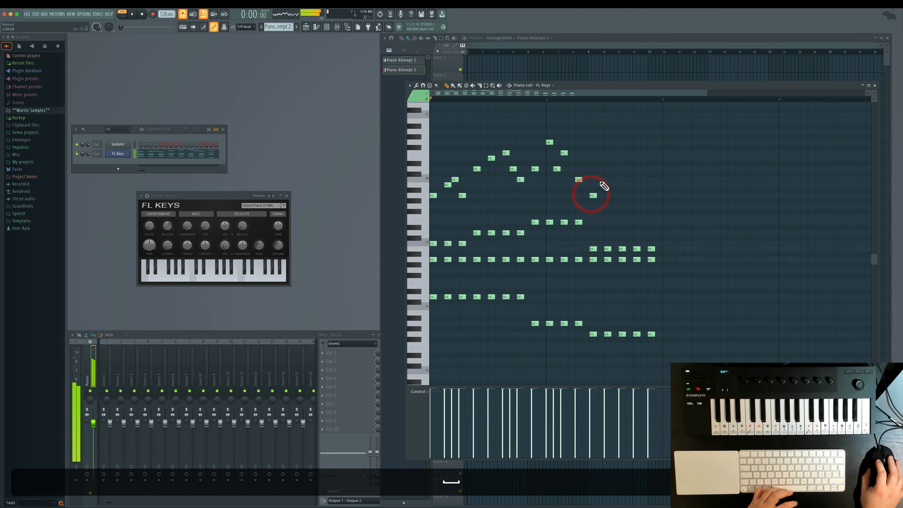
{"action": "right_click", "coordinate": [601, 181]}
{"action": "left_click", "coordinate": [607, 169]}
{"action": "key", "text": "space"}
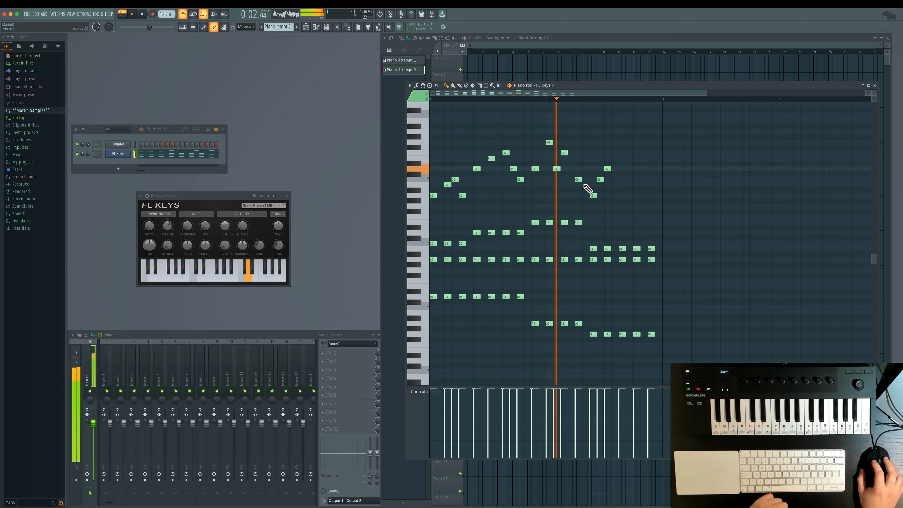
{"action": "key", "text": "space"}
{"action": "key", "text": "space"}
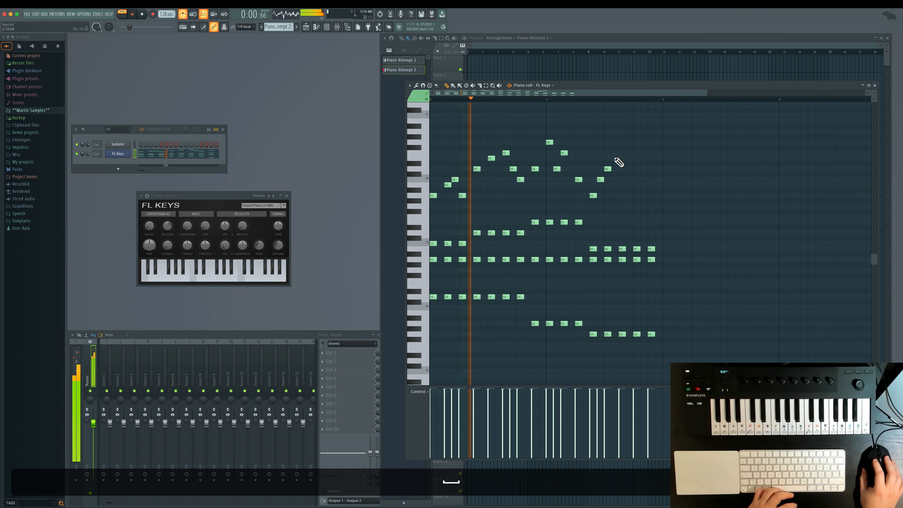
- Add an F melody note above the fourteenth chord and a C above the fifteenth
{"action": "left_click", "coordinate": [621, 153]}
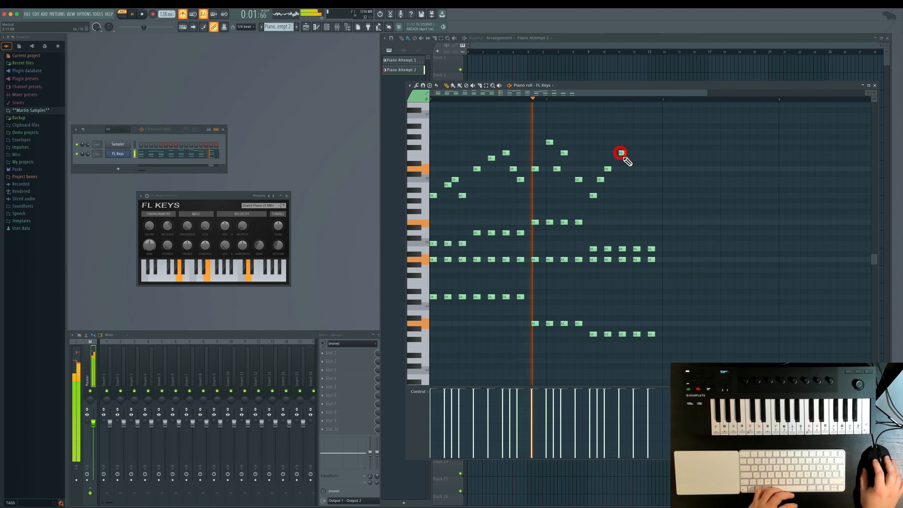
{"action": "left_click", "coordinate": [621, 179]}
{"action": "right_click", "coordinate": [623, 178]}
{"action": "key", "text": "space"}
{"action": "key", "text": "space"}
{"action": "left_click", "coordinate": [635, 179]}
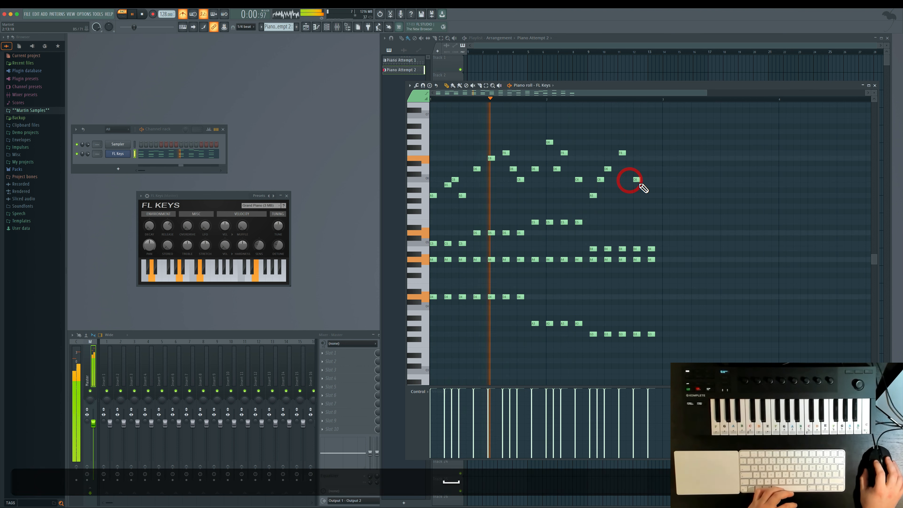
- Insert a D melody note between the fourteenth and fifteenth chords and play the pattern from the start
{"action": "left_click", "coordinate": [630, 180]}
{"action": "right_click", "coordinate": [629, 180]}
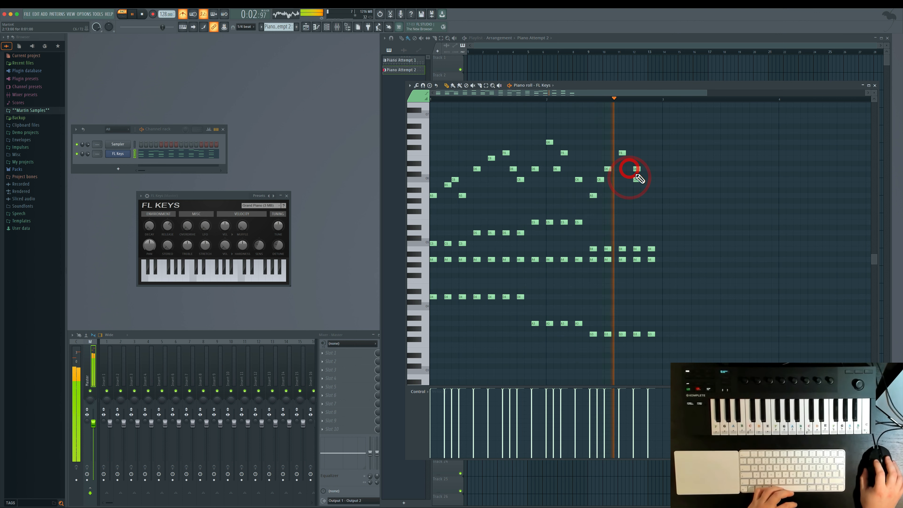
{"action": "left_click", "coordinate": [629, 168]}
{"action": "key", "text": "space"}
{"action": "key", "text": "space"}
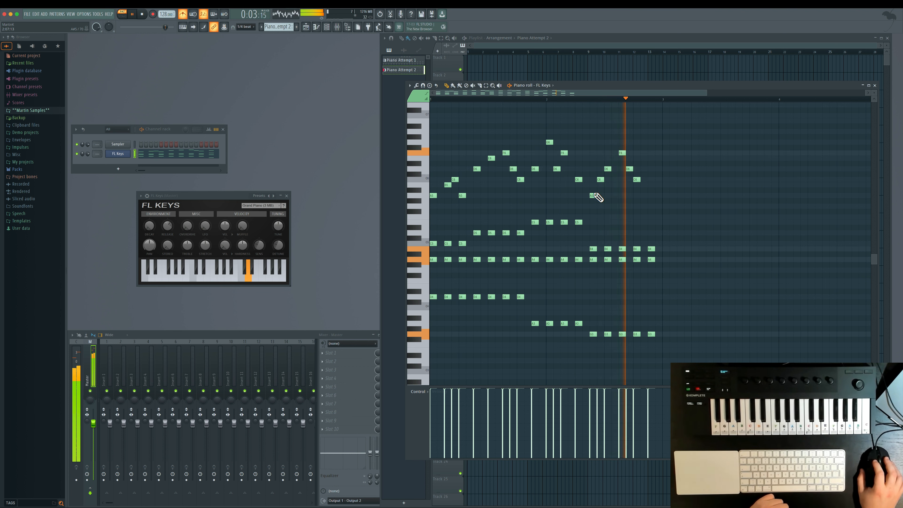
{"action": "key", "text": "space"}
{"action": "key", "text": "space"}
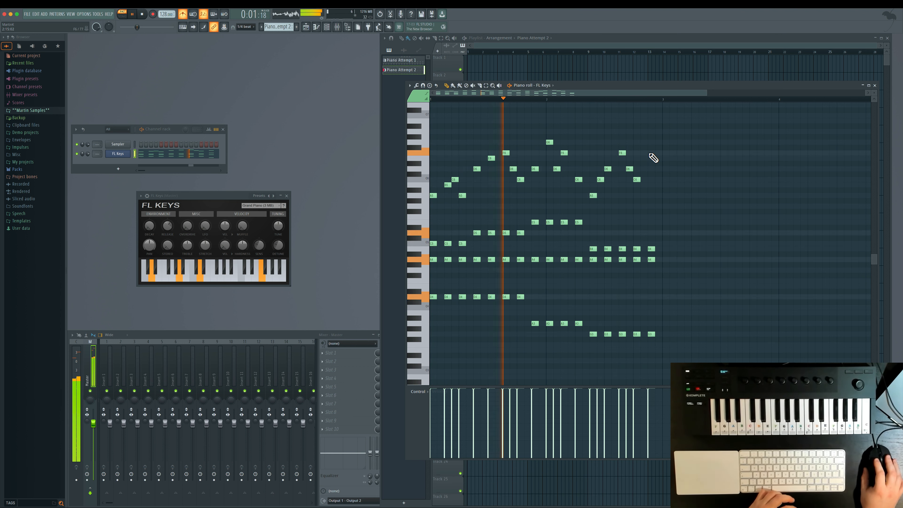
- Add a D melody note above the last chord and try F and C as the note following it
{"action": "left_click", "coordinate": [657, 153]}
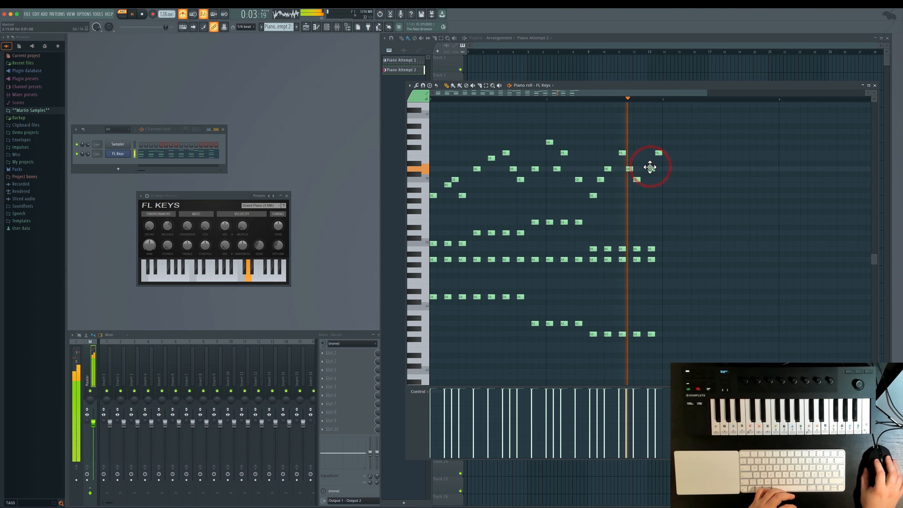
{"action": "right_click", "coordinate": [659, 153]}
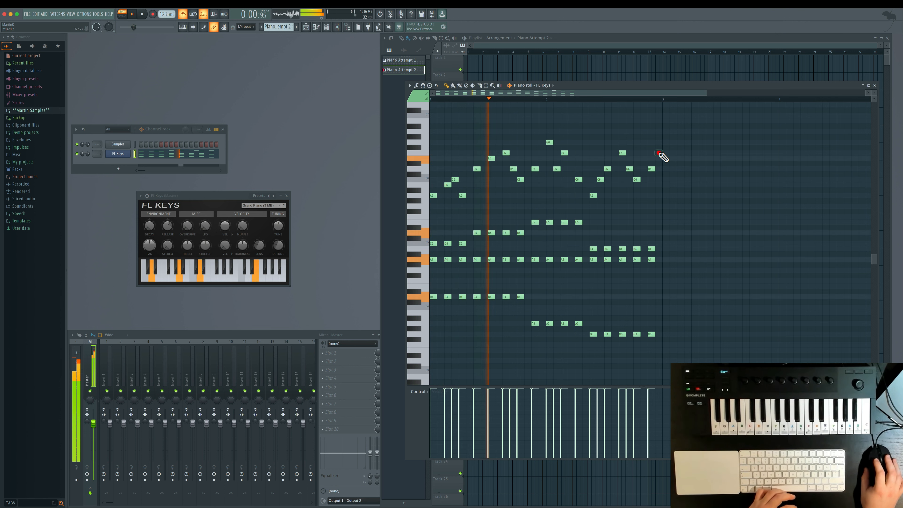
{"action": "left_click", "coordinate": [664, 179]}
{"action": "right_click", "coordinate": [663, 179]}
{"action": "left_click", "coordinate": [664, 180]}
{"action": "right_click", "coordinate": [665, 179]}
{"action": "left_click", "coordinate": [658, 180]}
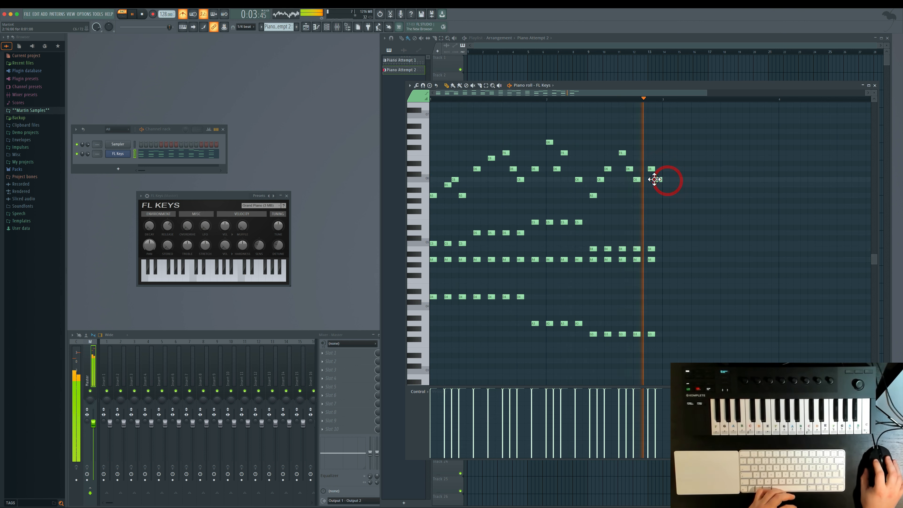
{"action": "right_click", "coordinate": [658, 181]}
- Try an A as the closing melody note just after the last chord
{"action": "left_click", "coordinate": [664, 196]}
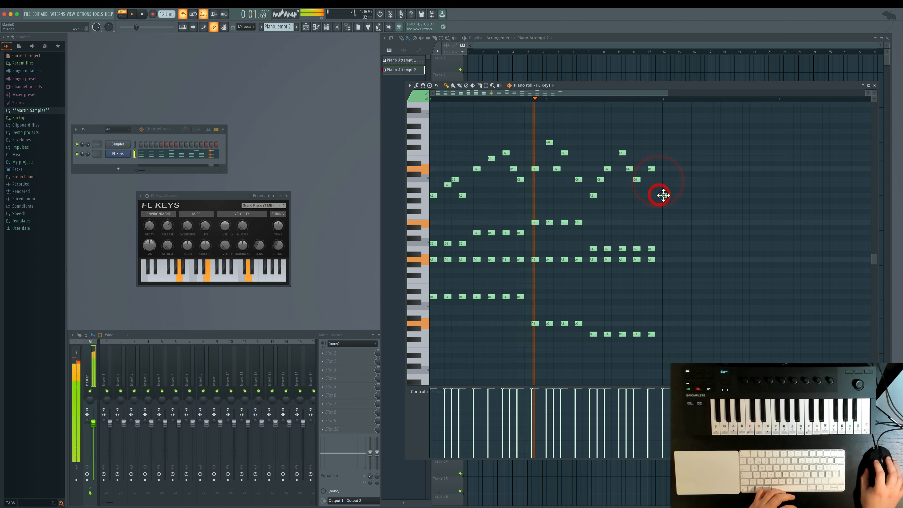
{"action": "right_click", "coordinate": [663, 196]}
{"action": "left_click", "coordinate": [665, 196]}
{"action": "right_click", "coordinate": [664, 196]}
{"action": "left_click", "coordinate": [657, 195]}
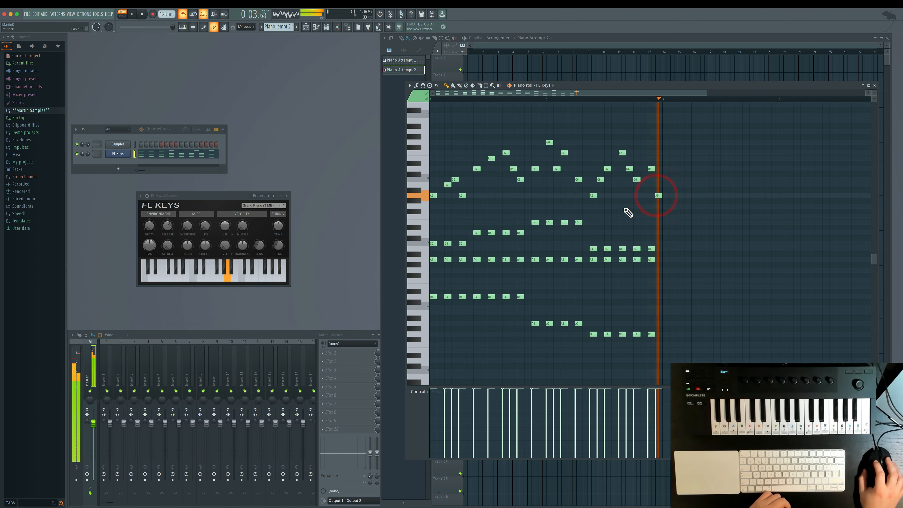
- Lower the melody note above the last chord to A and make the closing note after it a D
{"action": "left_click_drag", "start_coordinate": [651, 169], "coordinate": [652, 198]}
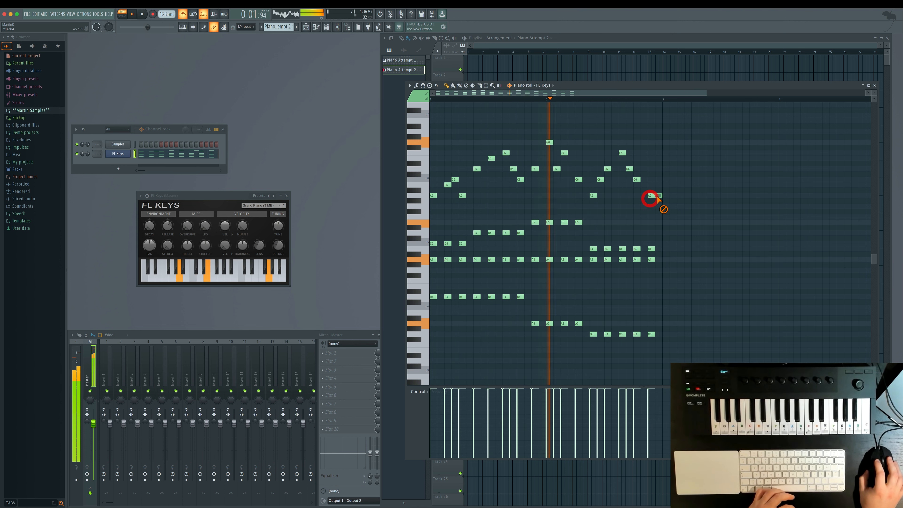
{"action": "right_click", "coordinate": [657, 196]}
{"action": "left_click", "coordinate": [658, 169]}
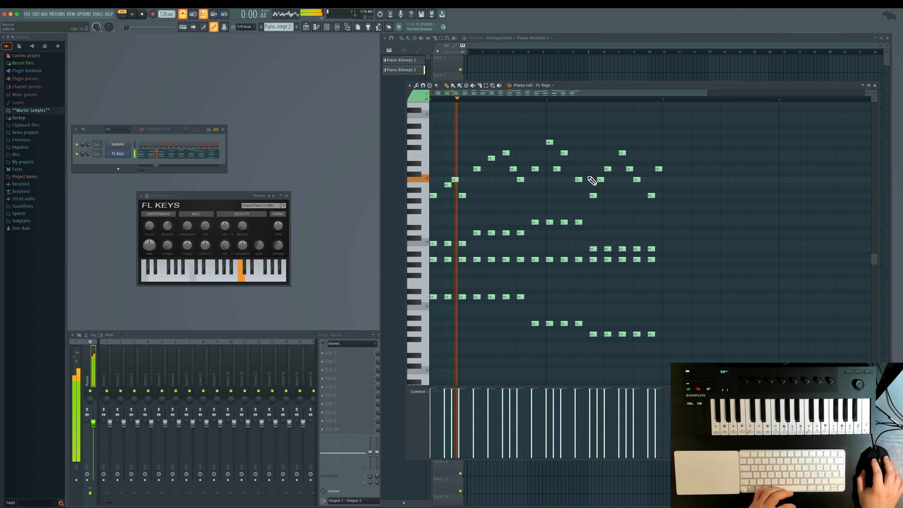
- Save the project once playback is stopped and close the FL Keys piano roll
{"action": "key", "text": "space"}
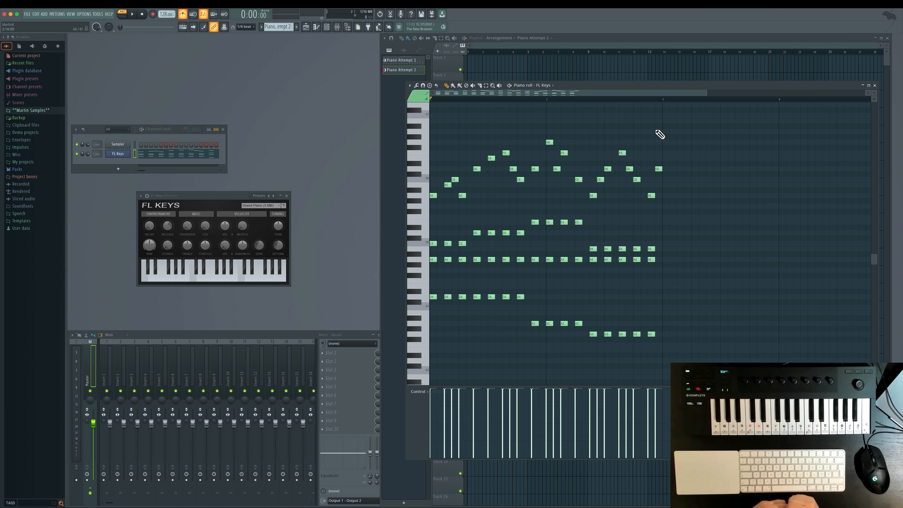
{"action": "key", "text": "super+s"}
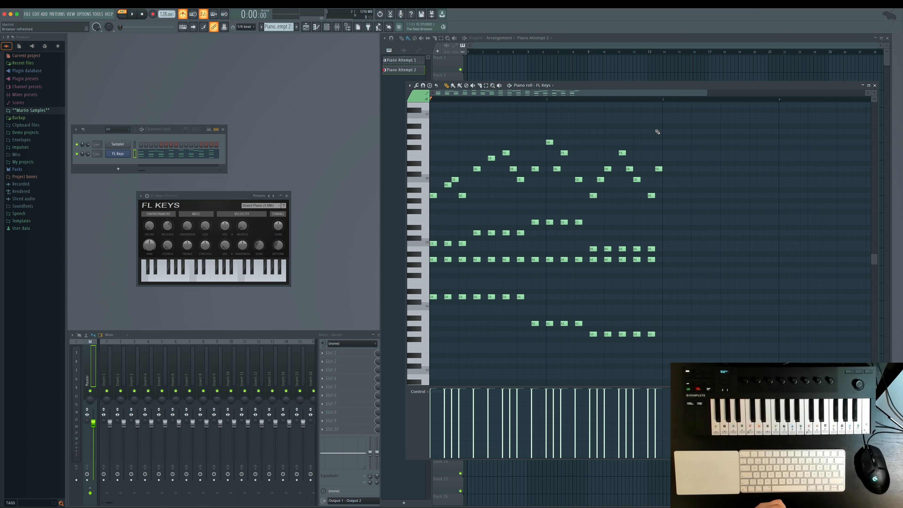
{"action": "left_click", "coordinate": [876, 85]}
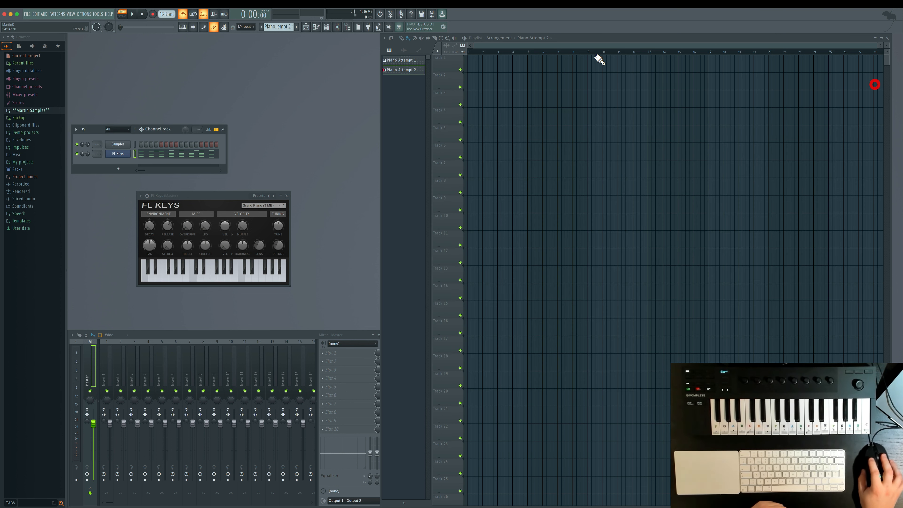
- Rename the Piano Attempt 2 pattern as "Piano Chords + Melody"
{"action": "right_click", "coordinate": [403, 69]}
{"action": "left_click", "coordinate": [418, 99]}
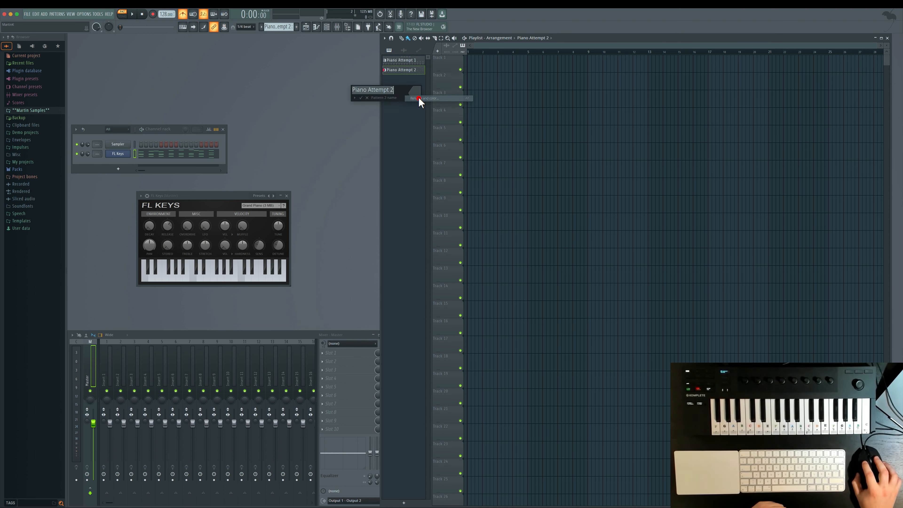
{"action": "left_click", "coordinate": [391, 93]}
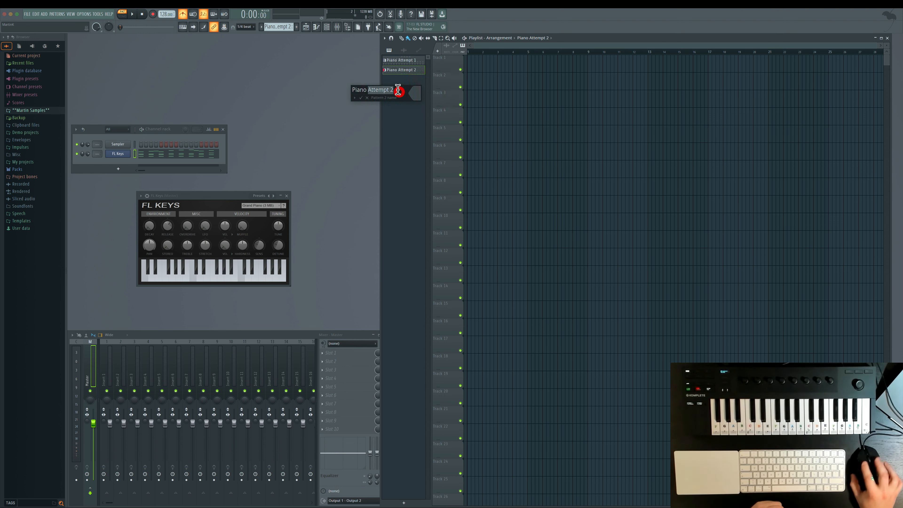
{"action": "type", "text": "Chords"}
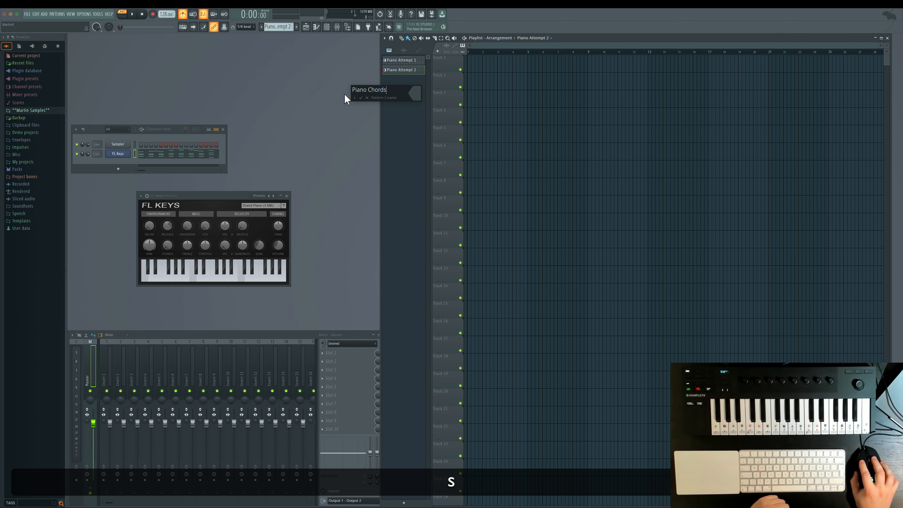
{"action": "type", "text": " + Melodi"}
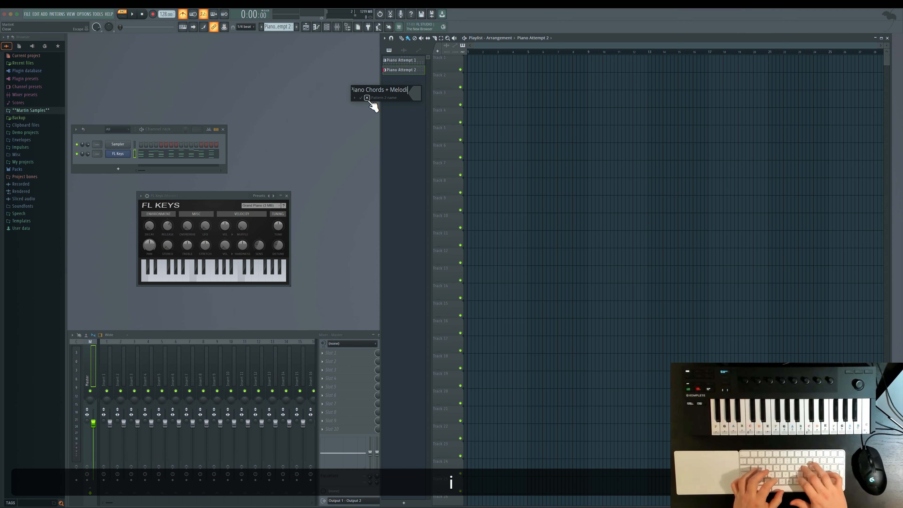
{"action": "type", "text": "y"}
{"action": "left_click", "coordinate": [361, 98]}
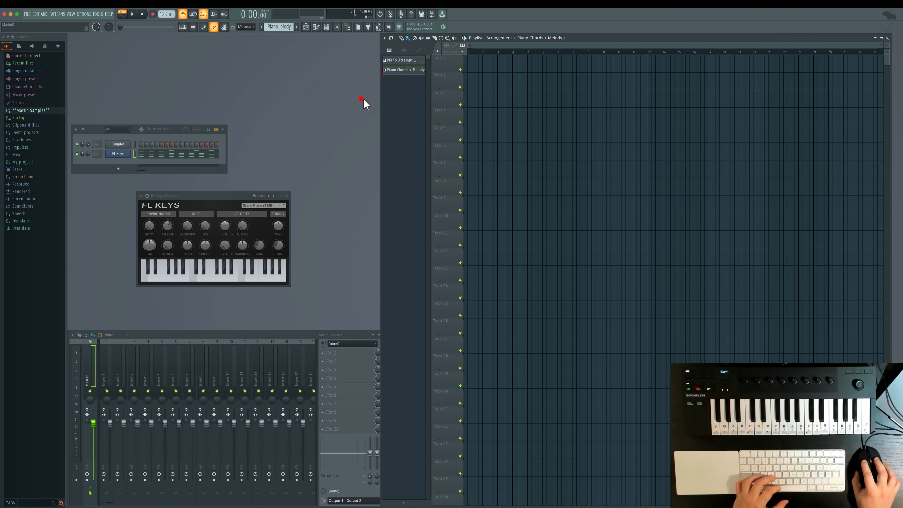
{"action": "left_click", "coordinate": [404, 102]}
{"action": "key", "text": "shift+0"}
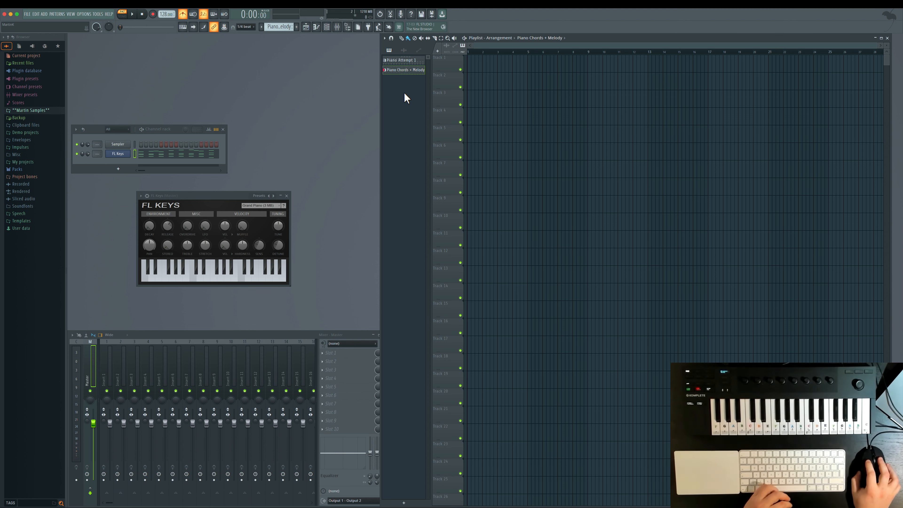
- Add a Sytrus synthesizer channel to the channel rack and move its window clear of the rack
{"action": "left_click", "coordinate": [117, 168]}
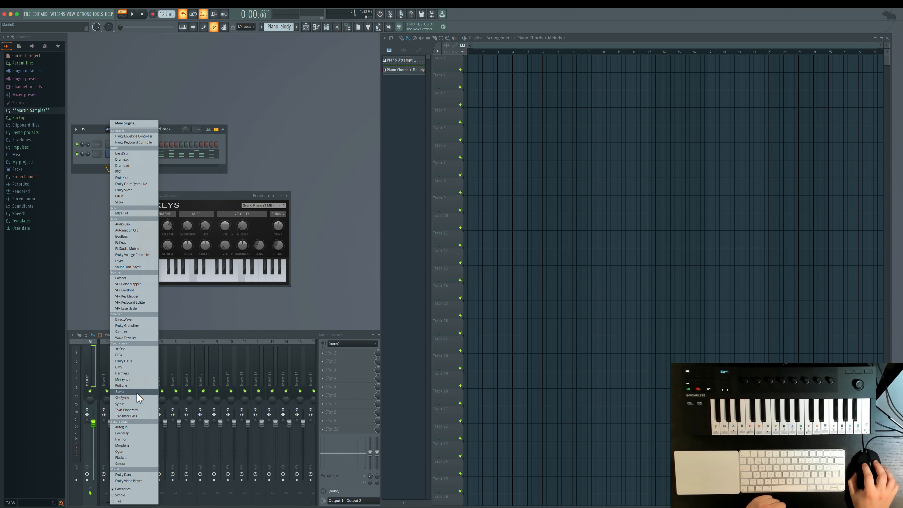
{"action": "left_click", "coordinate": [130, 404]}
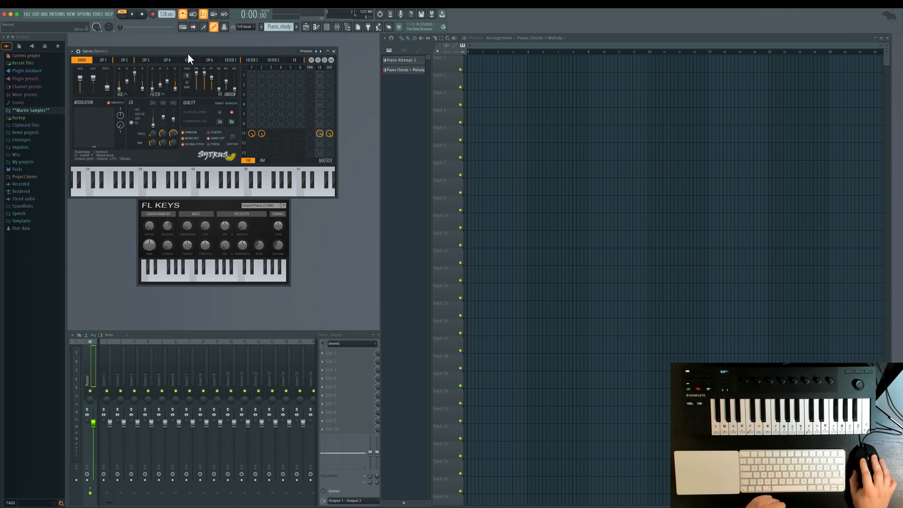
{"action": "left_click_drag", "start_coordinate": [187, 54], "coordinate": [380, 174]}
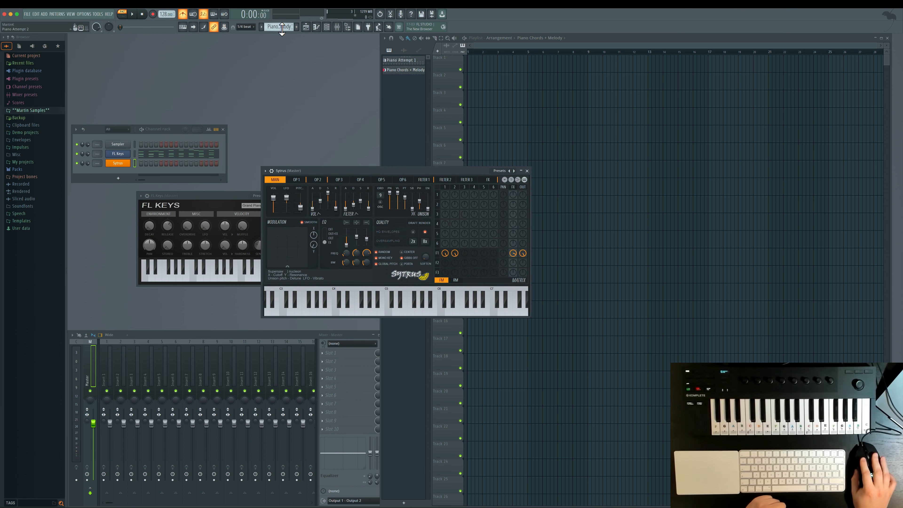
- Create a new pattern named "Synth" and give it a magenta colour
{"action": "left_click", "coordinate": [297, 27]}
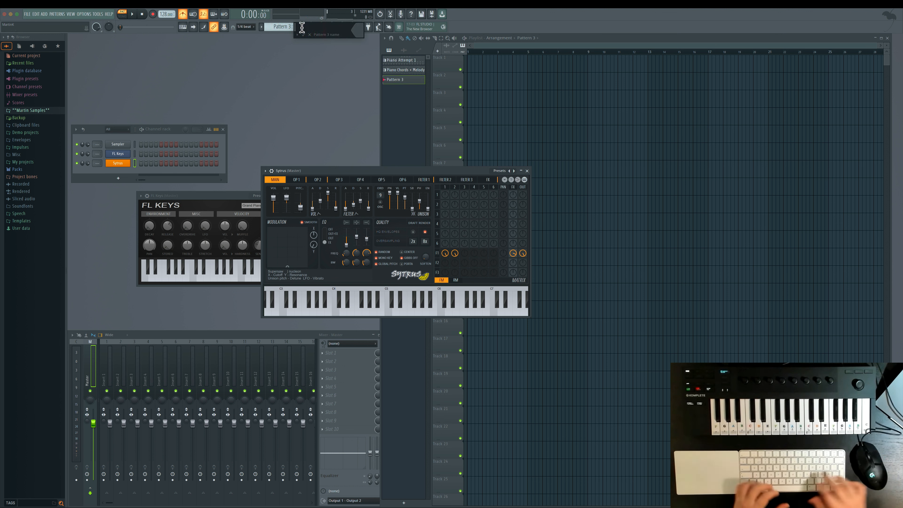
{"action": "type", "text": "Synth"}
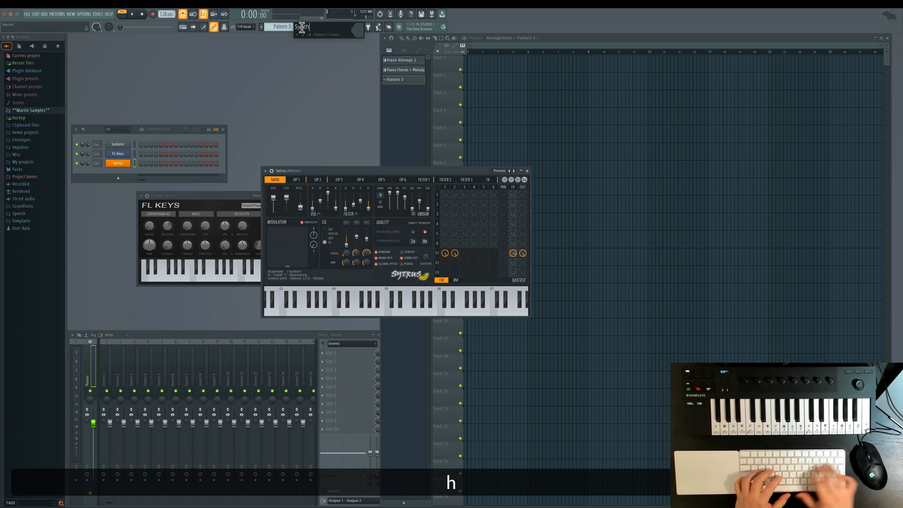
{"action": "left_click", "coordinate": [354, 29]}
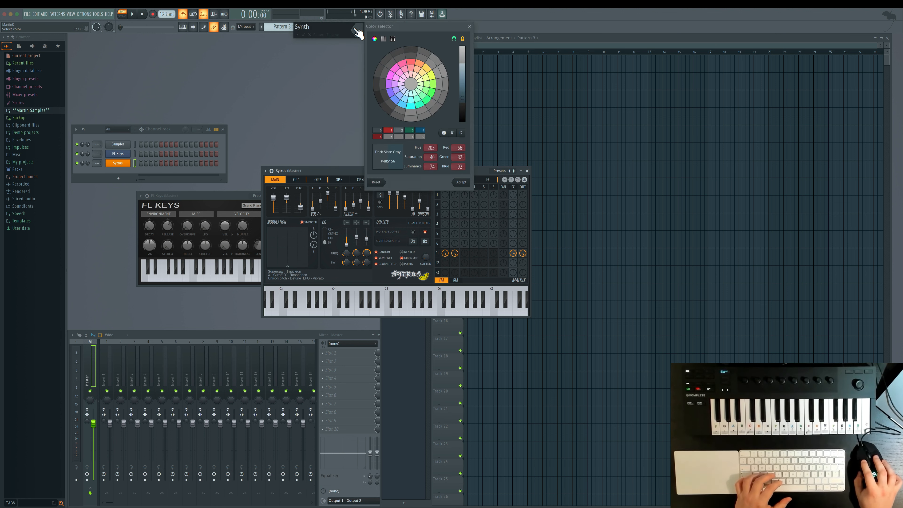
{"action": "left_click", "coordinate": [398, 74]}
{"action": "left_click", "coordinate": [460, 182]}
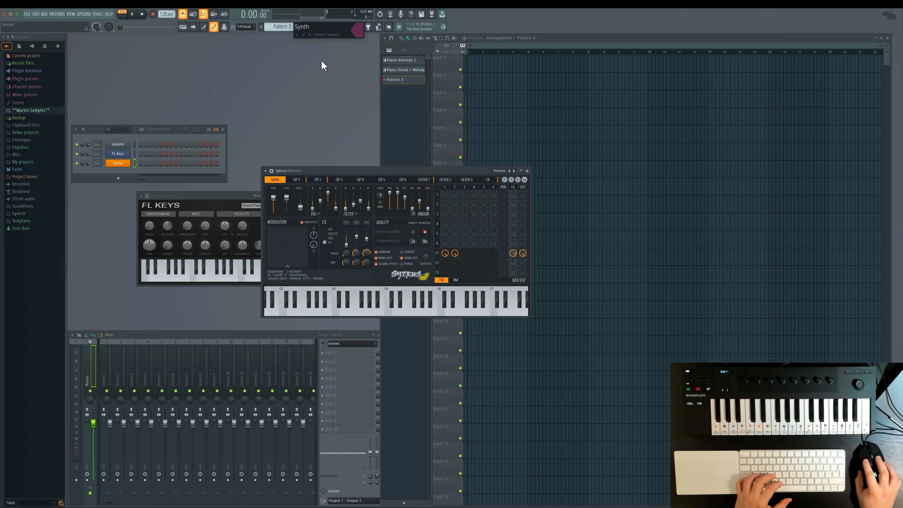
{"action": "left_click", "coordinate": [304, 35]}
- Move the Sytrus window over the FL Keys window and look at where its presets are chosen
{"action": "left_click_drag", "start_coordinate": [335, 171], "coordinate": [258, 191]}
{"action": "left_click", "coordinate": [413, 192]}
{"action": "left_click", "coordinate": [416, 191]}
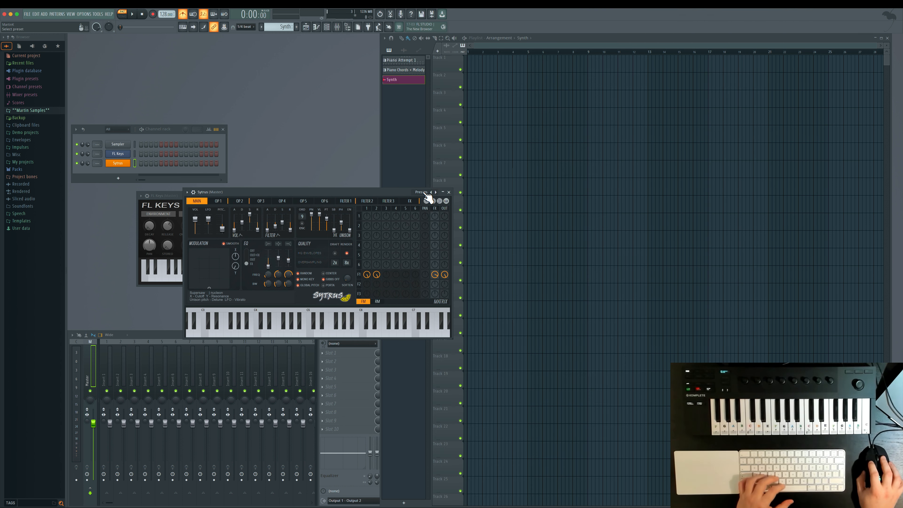
{"action": "key", "text": "shift+0"}
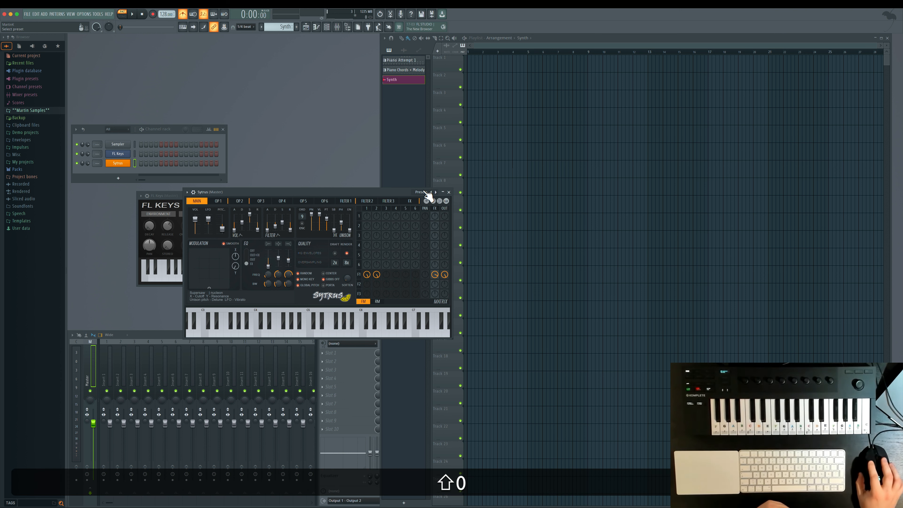
- Examine the presets and selectable instrument sounds offered by FL Keys, leaving its sound as it is
{"action": "left_click", "coordinate": [121, 162]}
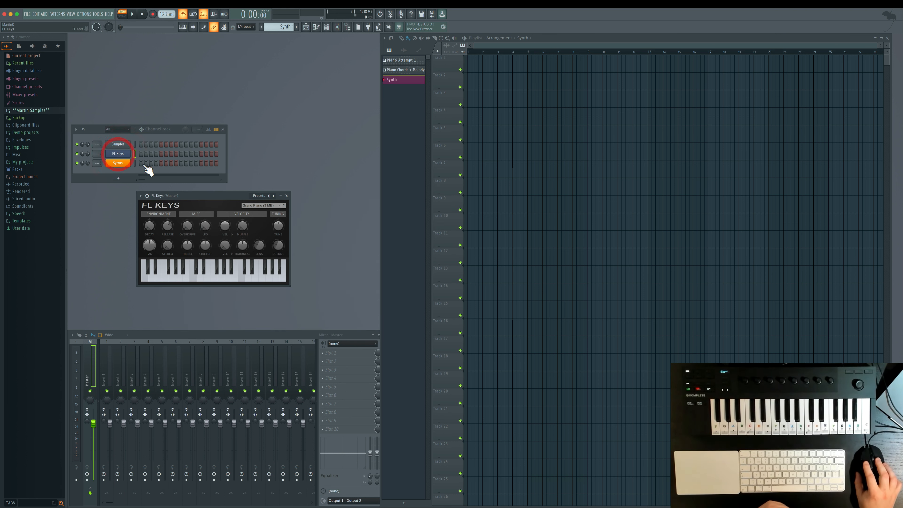
{"action": "left_click", "coordinate": [258, 198]}
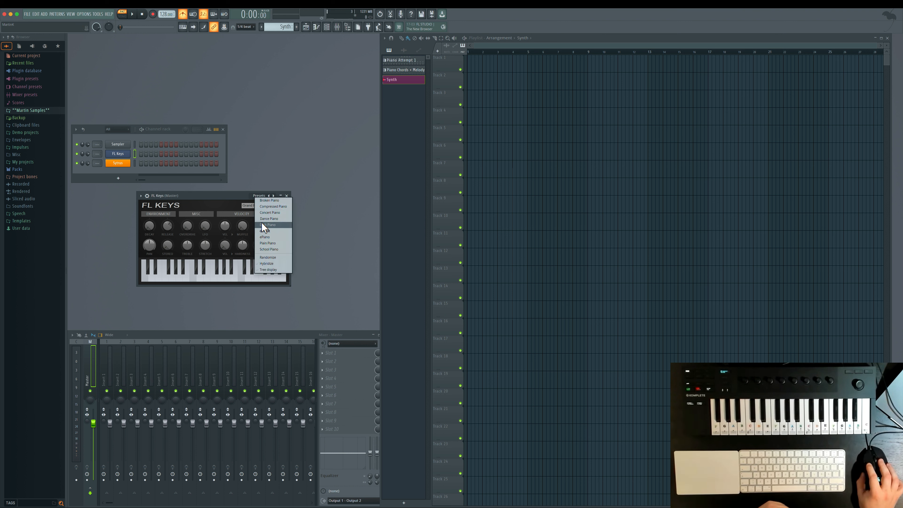
{"action": "left_click", "coordinate": [230, 196]}
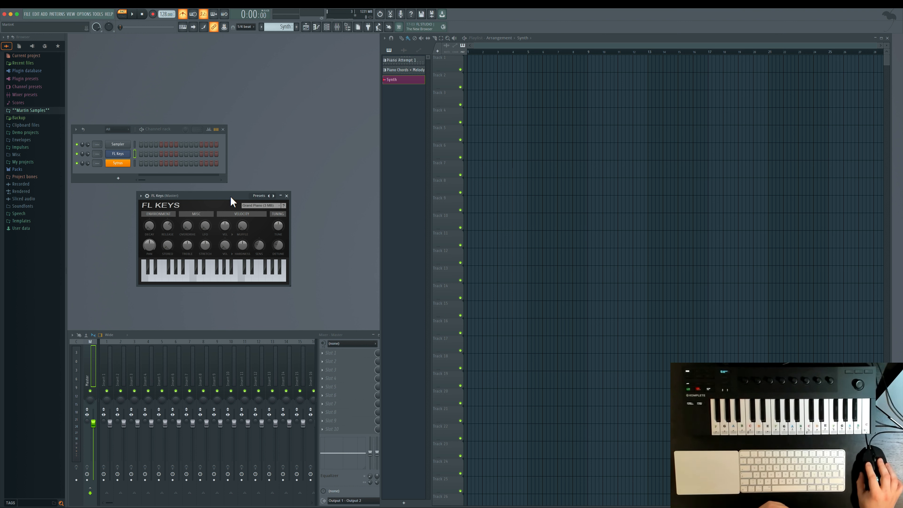
{"action": "left_click", "coordinate": [253, 205]}
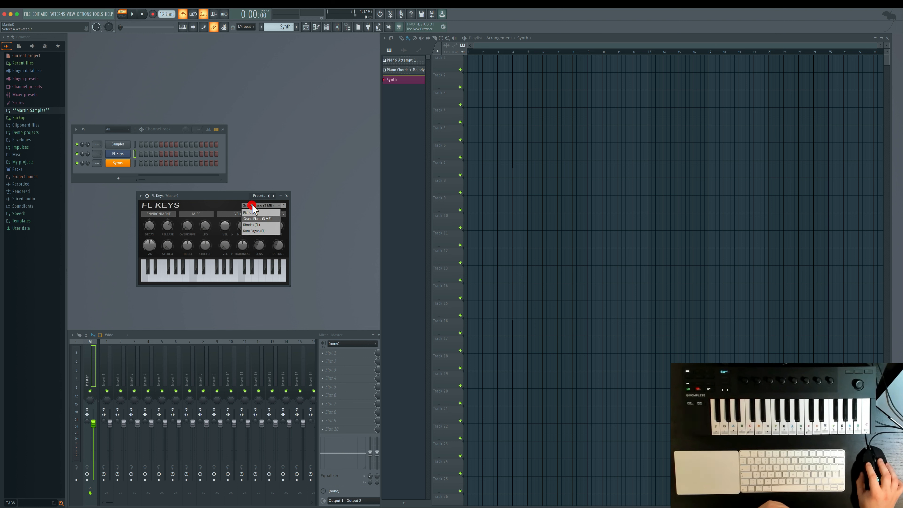
{"action": "left_click", "coordinate": [233, 204]}
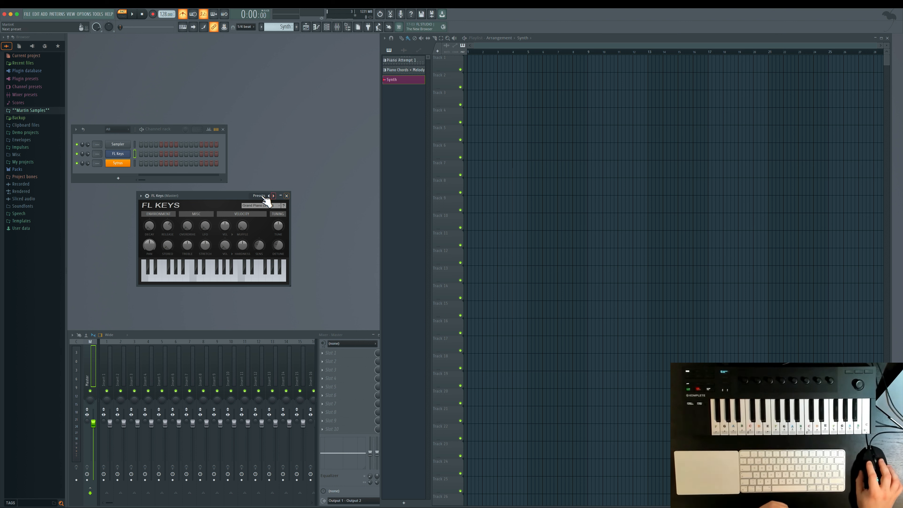
{"action": "left_click", "coordinate": [254, 195]}
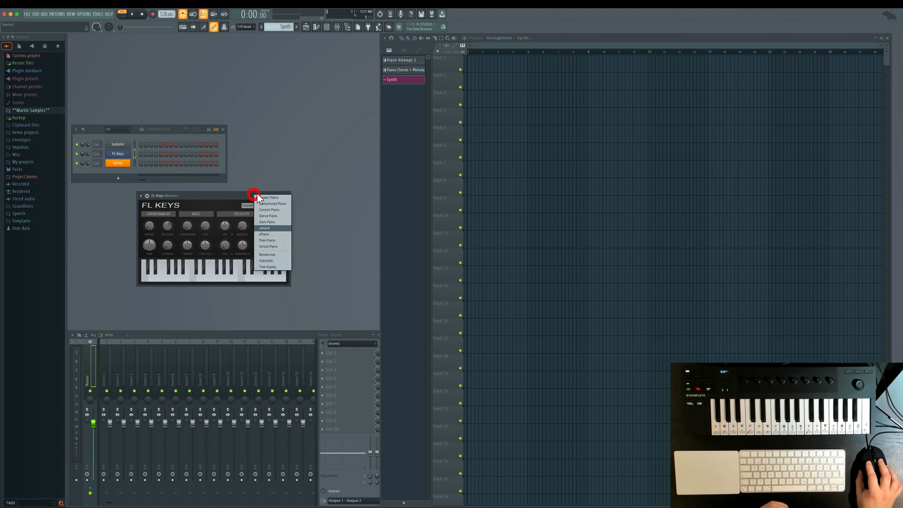
{"action": "left_click", "coordinate": [233, 195]}
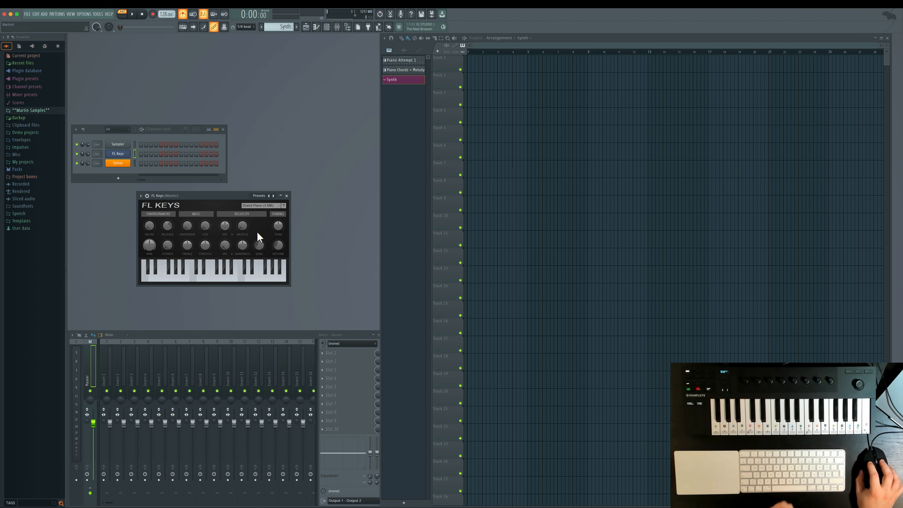
{"action": "left_click", "coordinate": [253, 205]}
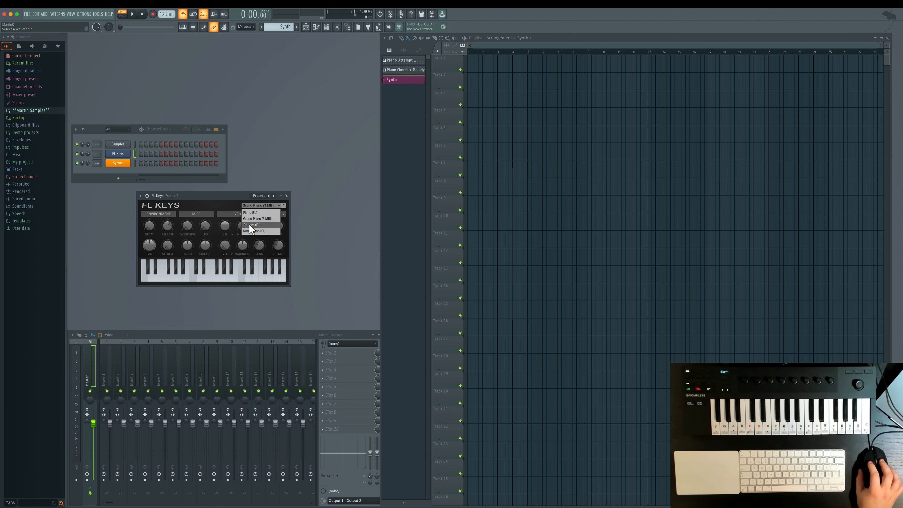
{"action": "left_click", "coordinate": [233, 206]}
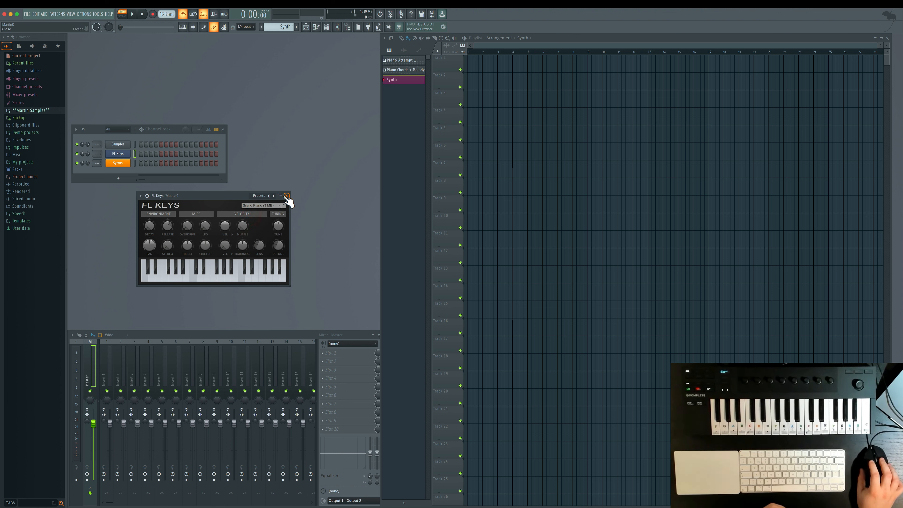
{"action": "left_click", "coordinate": [287, 195]}
- Try the SeamlessR - SharpSoft Lead preset on the Sytrus channel
{"action": "left_click", "coordinate": [117, 163]}
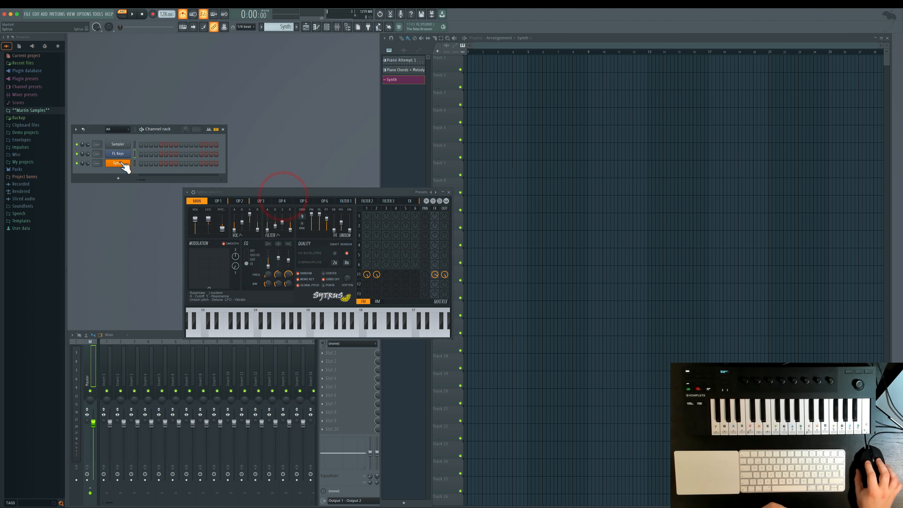
{"action": "left_click", "coordinate": [421, 193]}
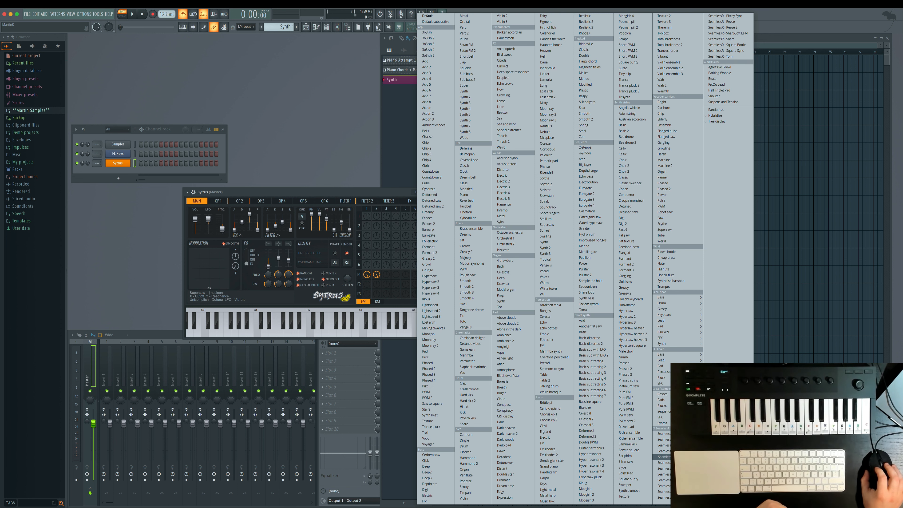
{"action": "left_click", "coordinate": [735, 34]}
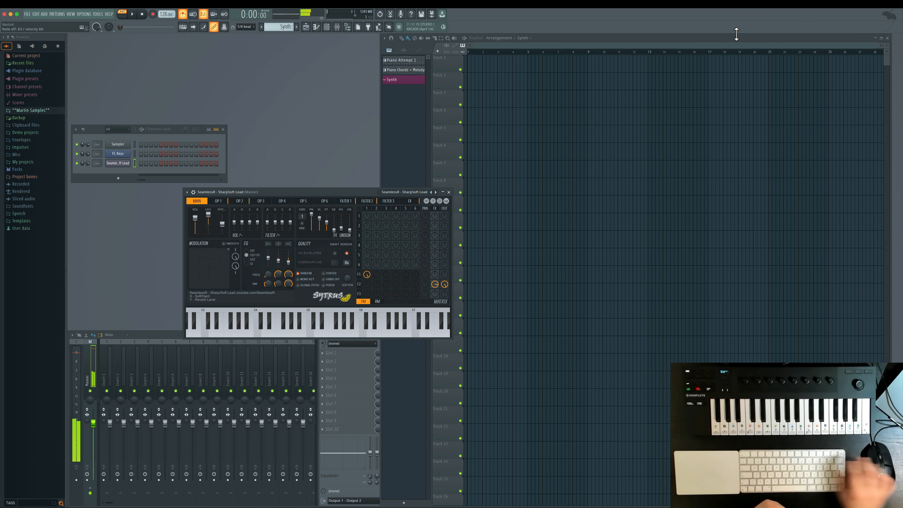
- Try the Hypersaw 2 preset in Sytrus and switch to the preceding Hypersaw preset
{"action": "left_click", "coordinate": [419, 195]}
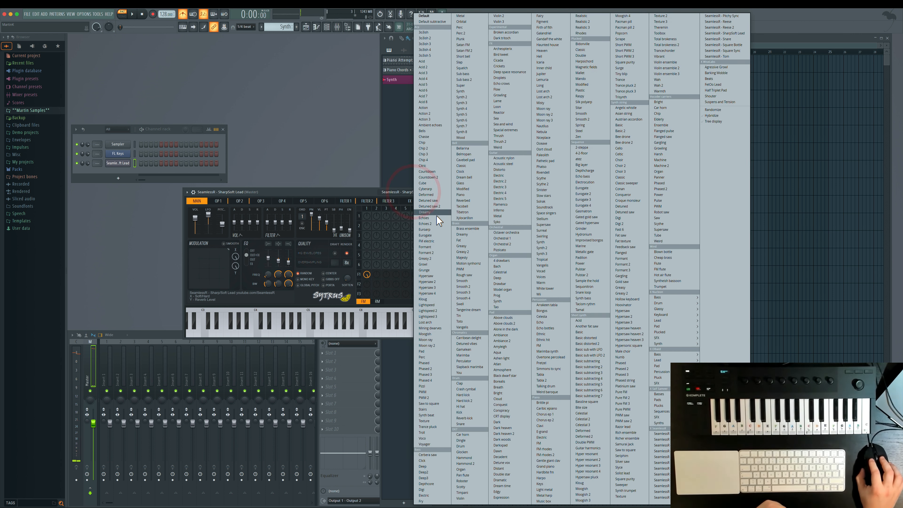
{"action": "left_click", "coordinate": [433, 282]}
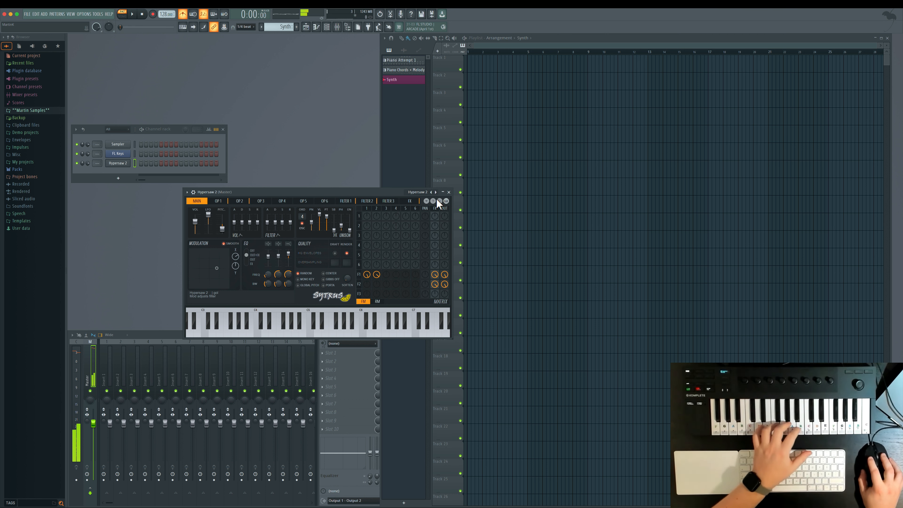
{"action": "left_click", "coordinate": [431, 192]}
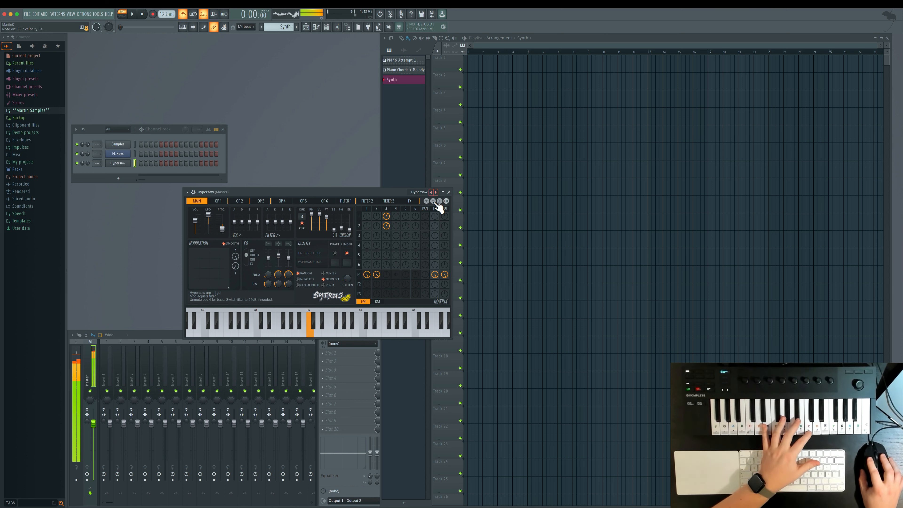
- Copy only the chord notes, without the upper melody, from the FL Keys part of the Piano Chords + Melody pattern
{"action": "left_click", "coordinate": [416, 71]}
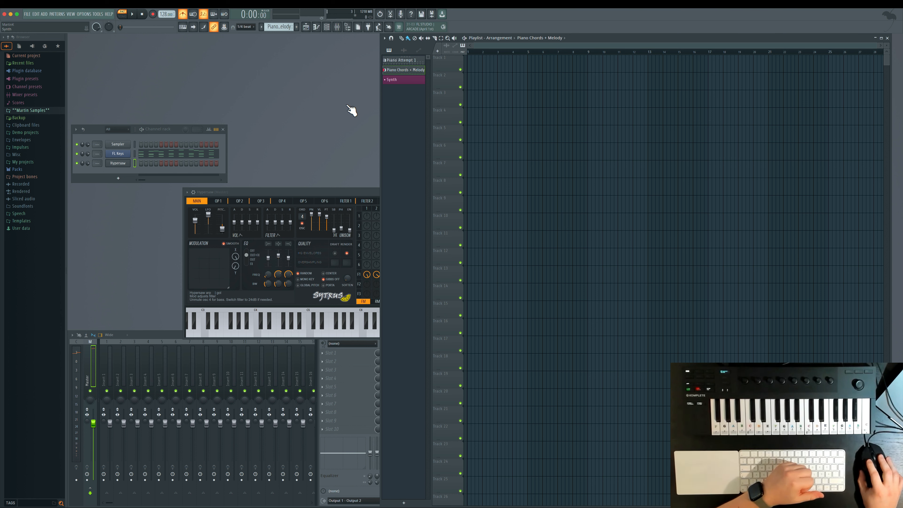
{"action": "left_click", "coordinate": [200, 160]}
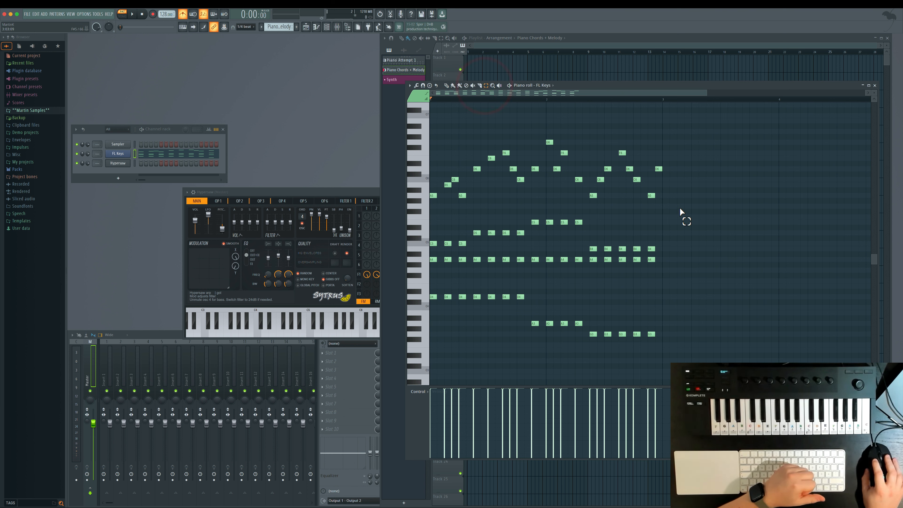
{"action": "left_click_drag", "start_coordinate": [675, 209], "coordinate": [419, 348]}
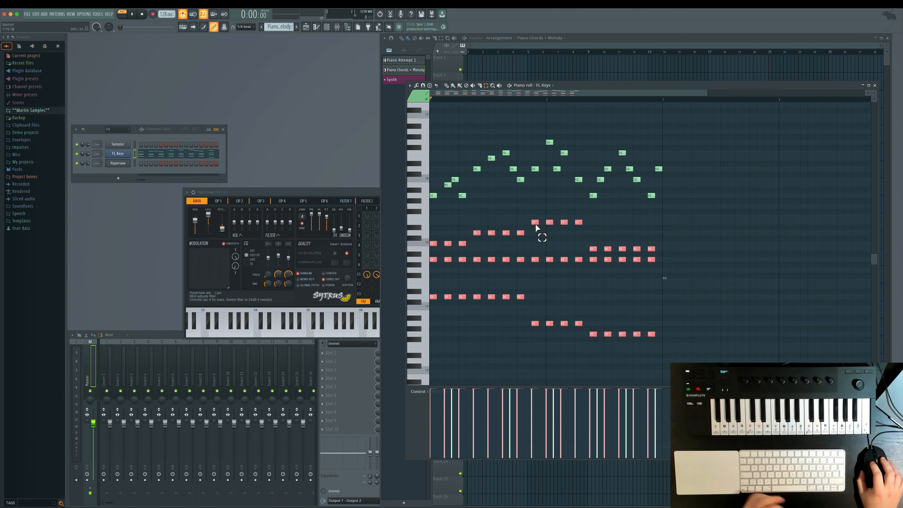
{"action": "key", "text": "shift+0"}
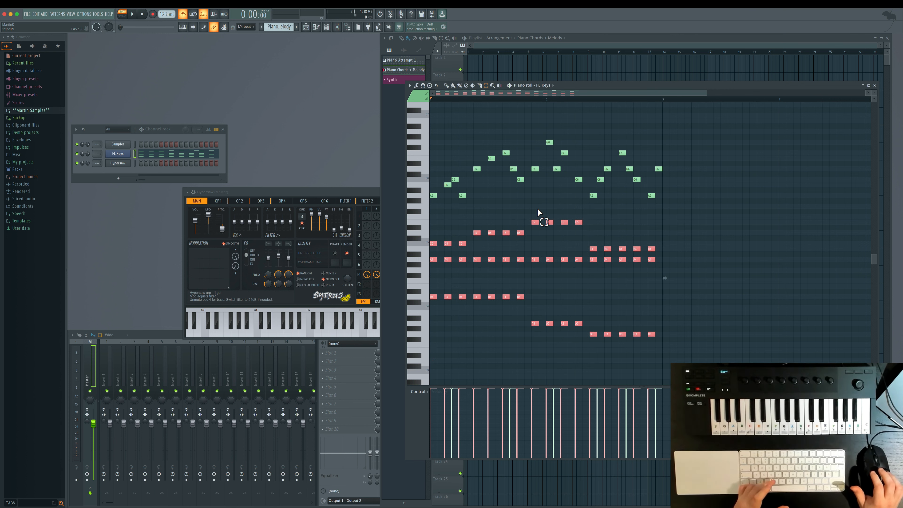
{"action": "key", "text": "super+c"}
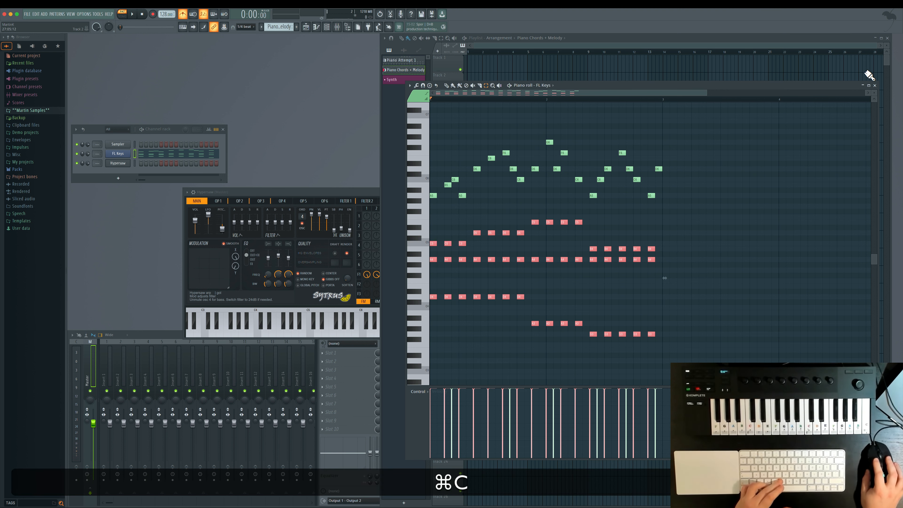
{"action": "left_click", "coordinate": [875, 85]}
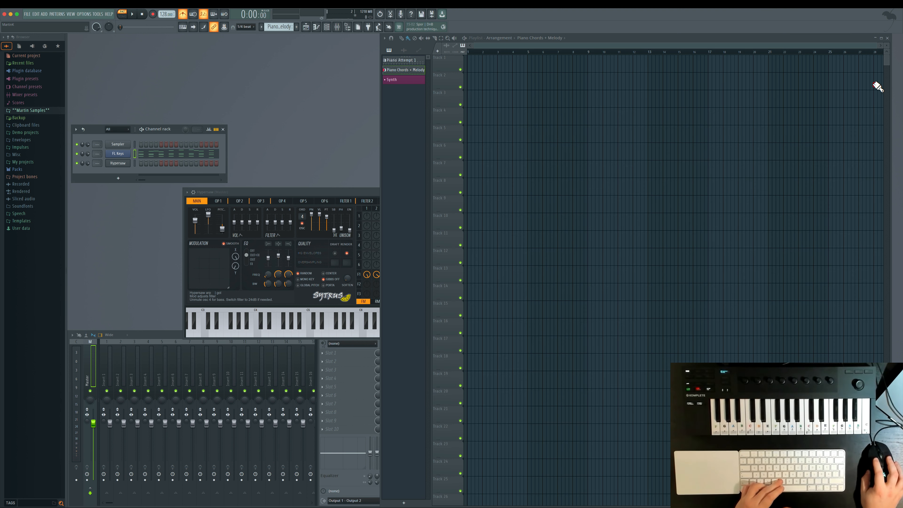
- Paste the copied chords into the Hypersaw channel's piano roll in the Synth pattern, starting at bar 1, and deselect them
{"action": "left_click", "coordinate": [403, 82]}
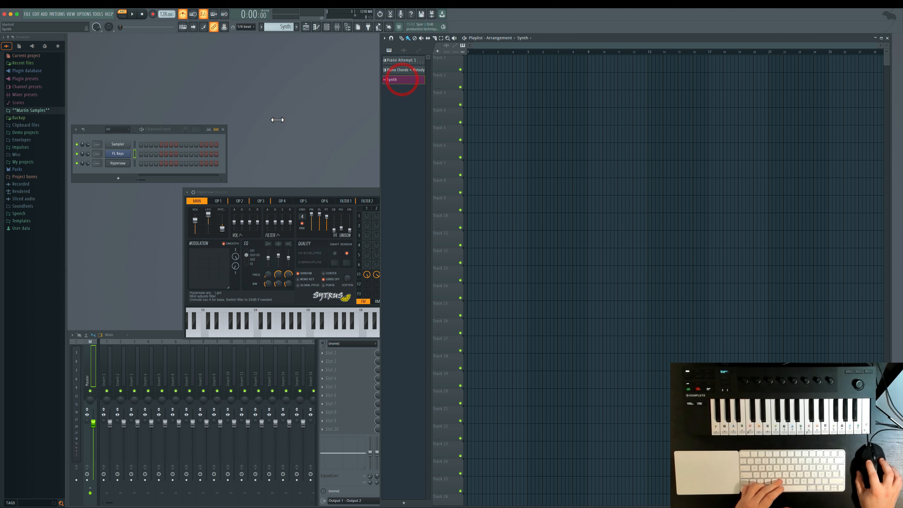
{"action": "right_click", "coordinate": [128, 161]}
{"action": "left_click", "coordinate": [142, 164]}
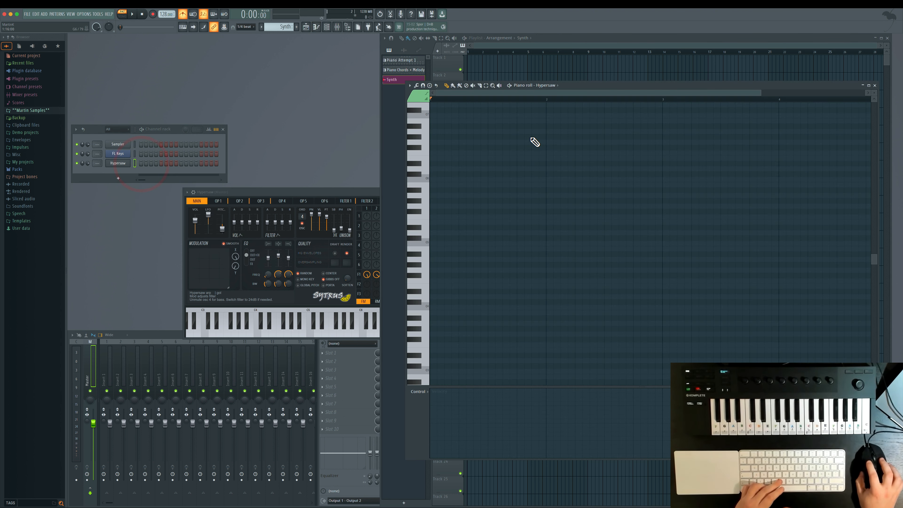
{"action": "left_click", "coordinate": [432, 100]}
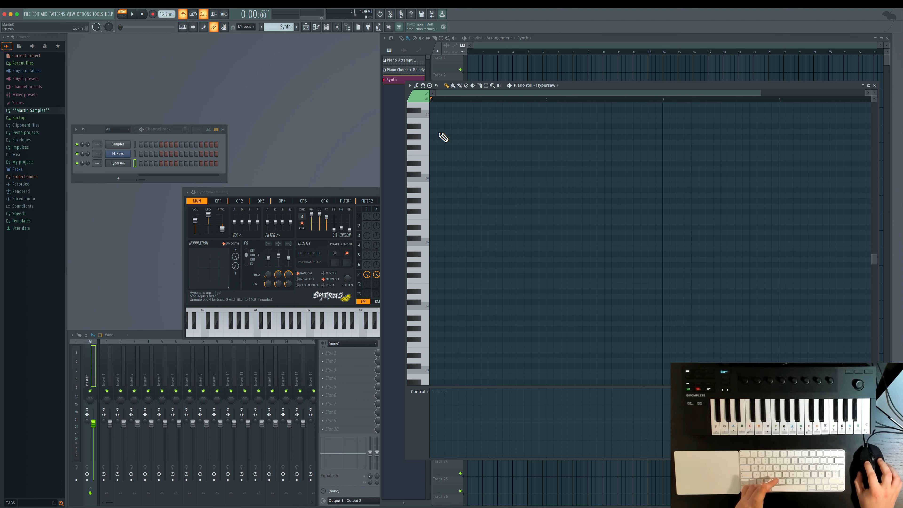
{"action": "key", "text": "super+v"}
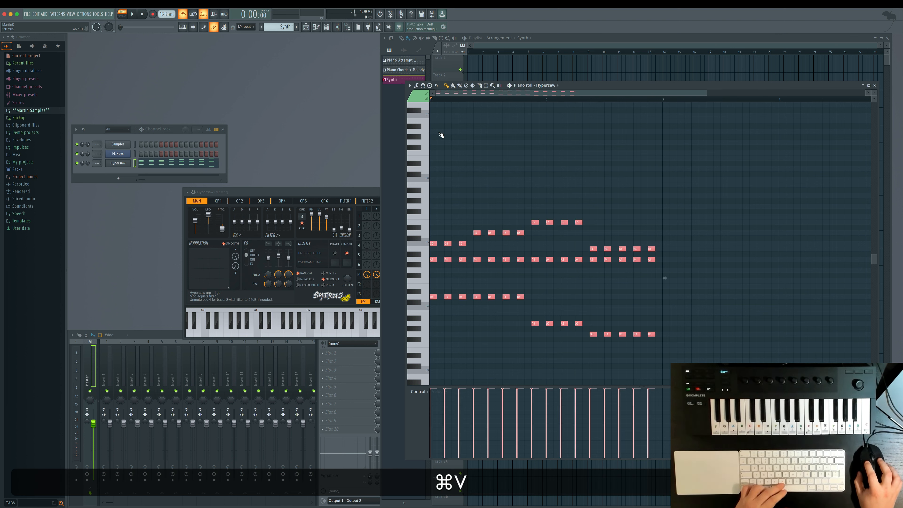
{"action": "left_click", "coordinate": [476, 211]}
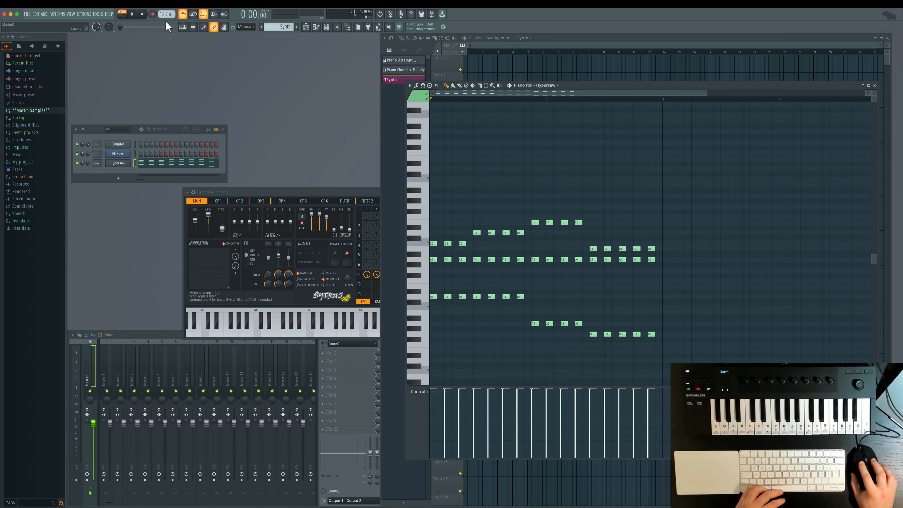
- Turn off the metronome and move the Sytrus window clear of the piano roll while the Synth pattern plays
{"action": "left_click", "coordinate": [134, 15]}
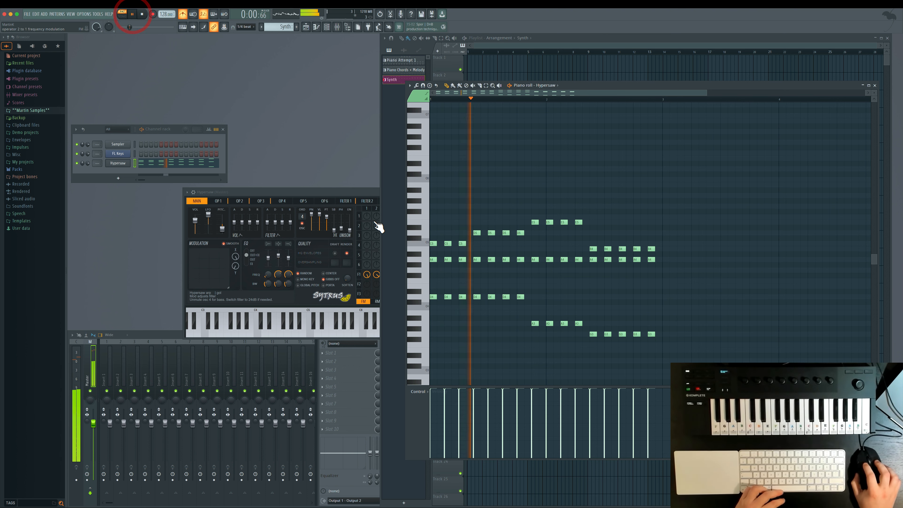
{"action": "key", "text": "space"}
{"action": "left_click", "coordinate": [183, 15]}
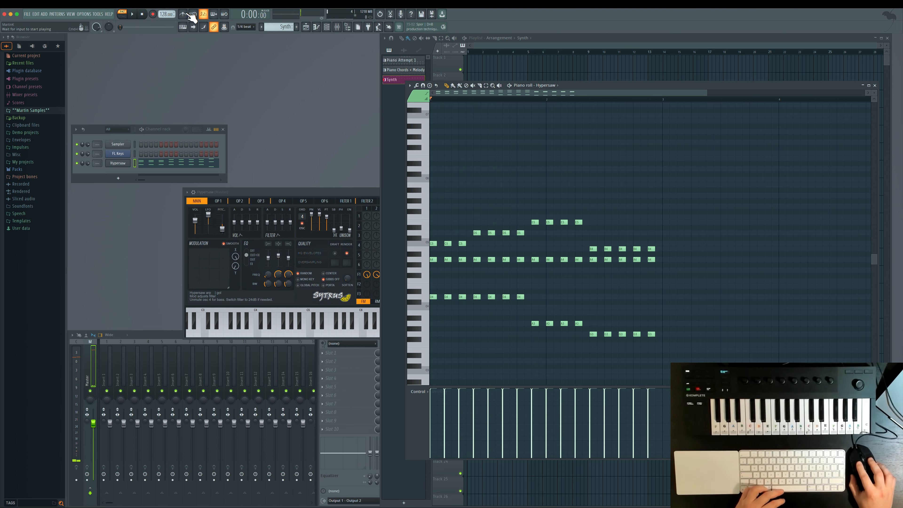
{"action": "left_click", "coordinate": [135, 15]}
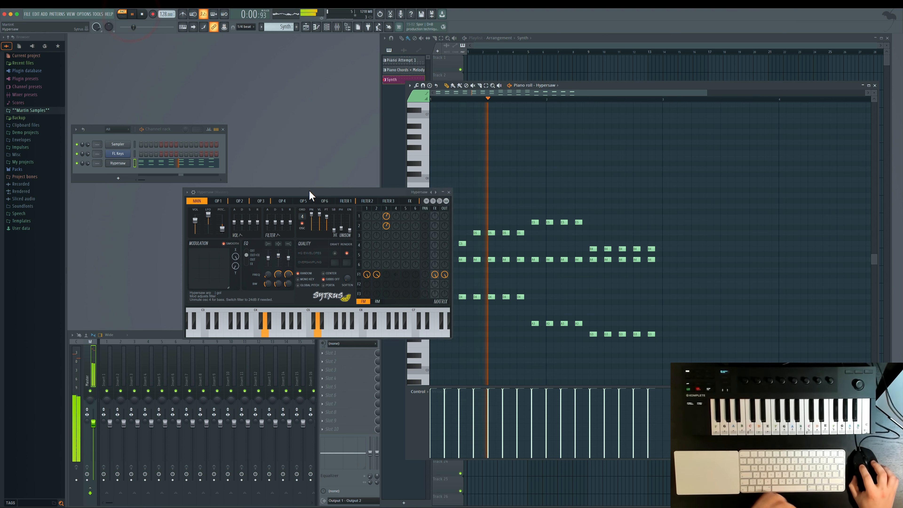
{"action": "left_click_drag", "start_coordinate": [309, 190], "coordinate": [215, 190]}
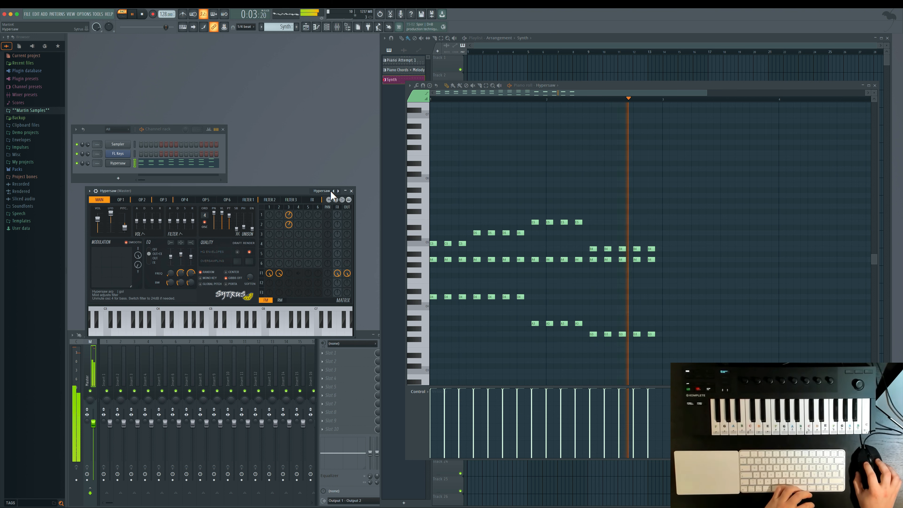
- Audition the Sytrus presets Hypersaw 2, Hypersaw 3, Kloug and Lightspeed 2 against the chords, checking Lightspeed 2's effects settings
{"action": "left_click", "coordinate": [338, 191]}
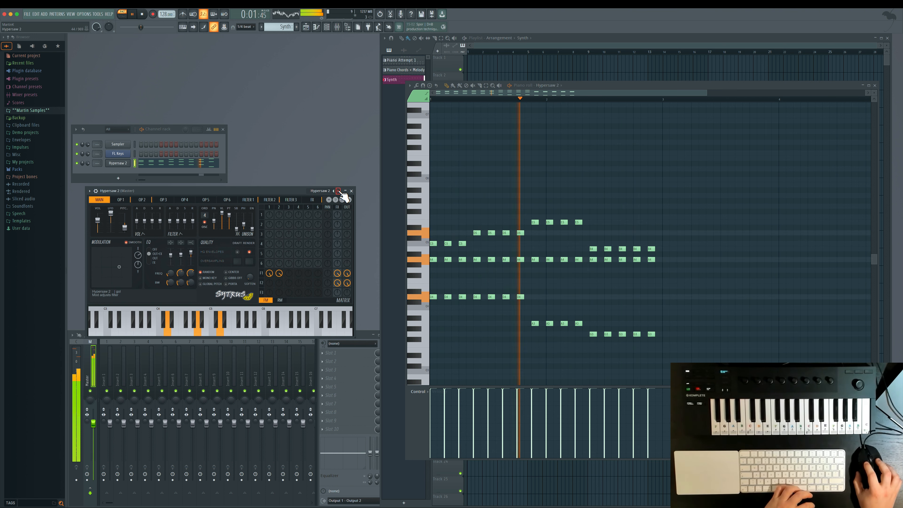
{"action": "left_click", "coordinate": [338, 190]}
{"action": "key", "text": "space"}
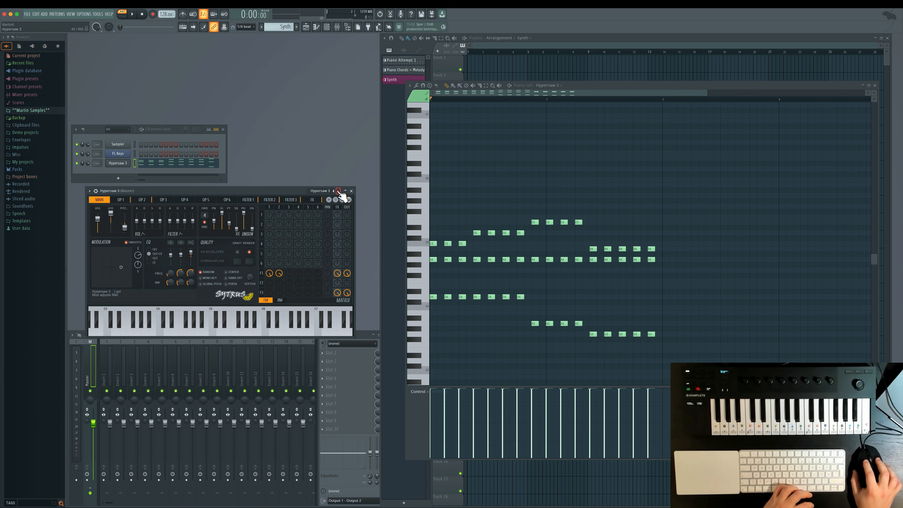
{"action": "key", "text": "space"}
{"action": "left_click", "coordinate": [338, 191]}
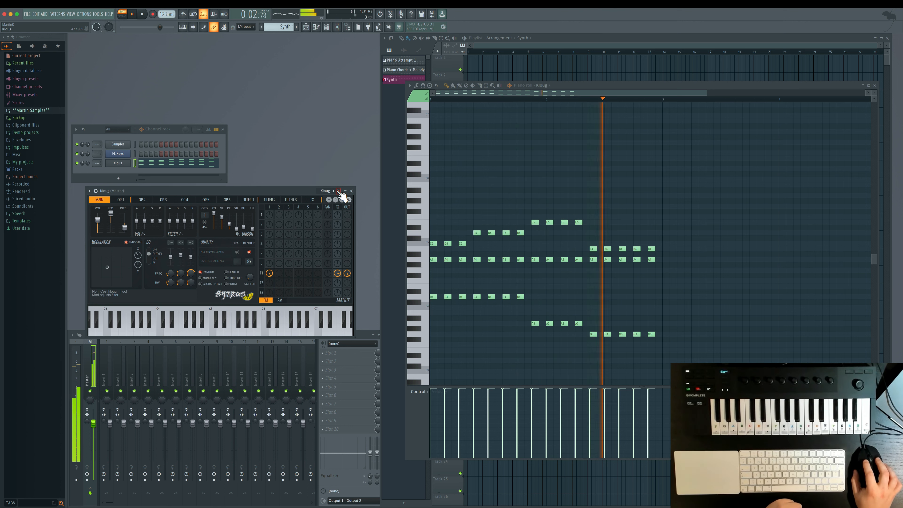
{"action": "left_click", "coordinate": [338, 191]}
{"action": "left_click", "coordinate": [338, 191]}
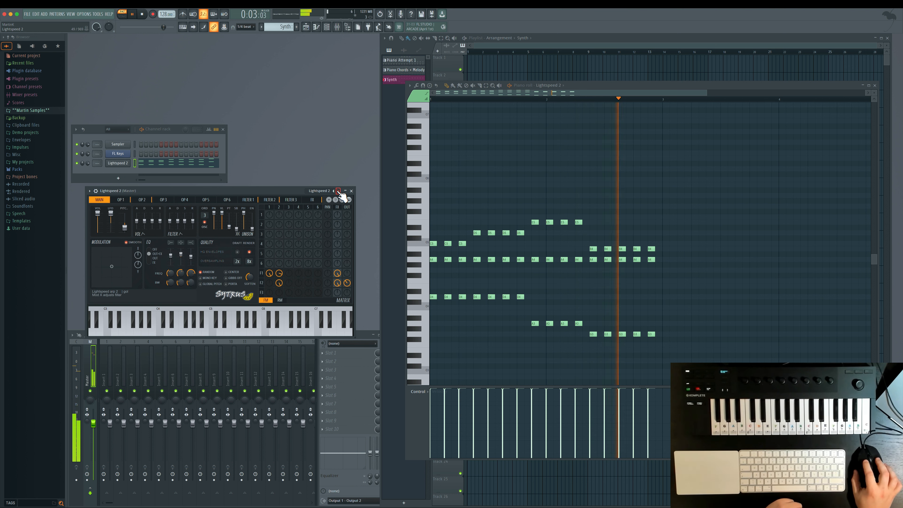
{"action": "left_click", "coordinate": [313, 199]}
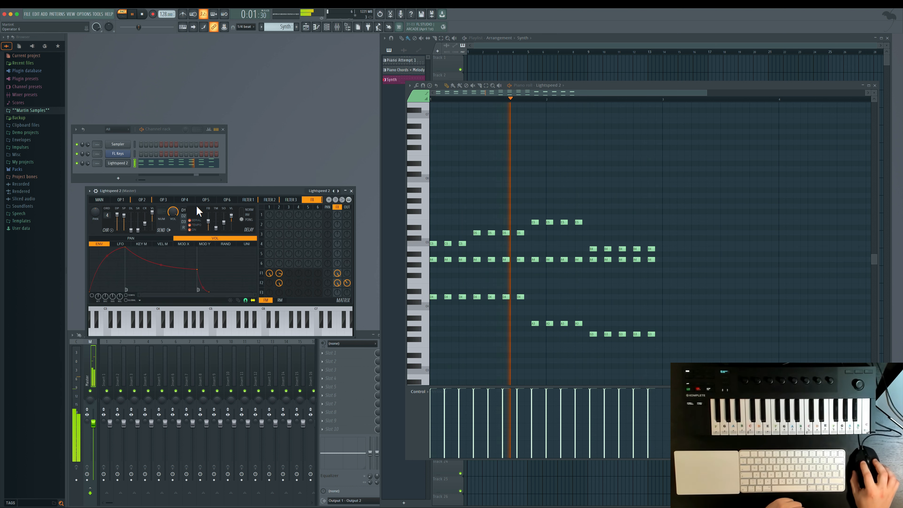
{"action": "left_click", "coordinate": [100, 200]}
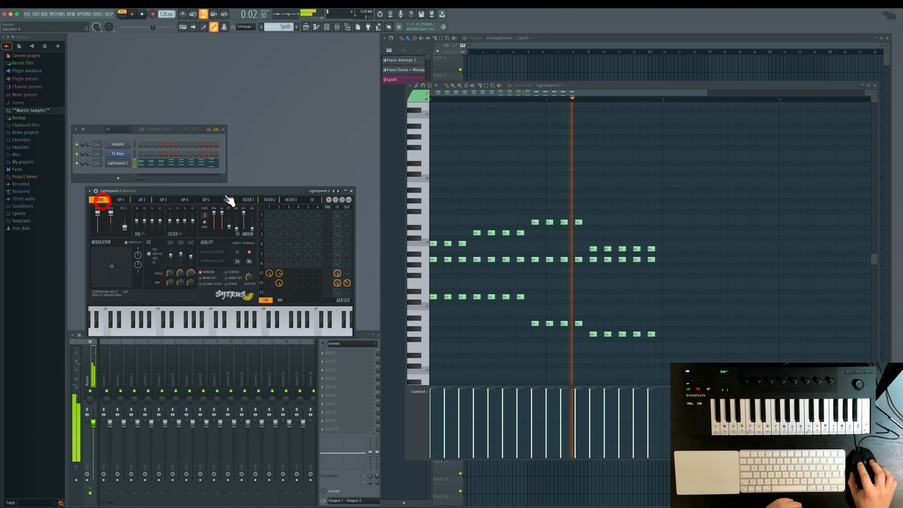
- Audition the Sytrus presets Mining dwarves, Moon ray 2, Perc and Phased 2 with the chords, and stop playback
{"action": "left_click", "coordinate": [338, 191]}
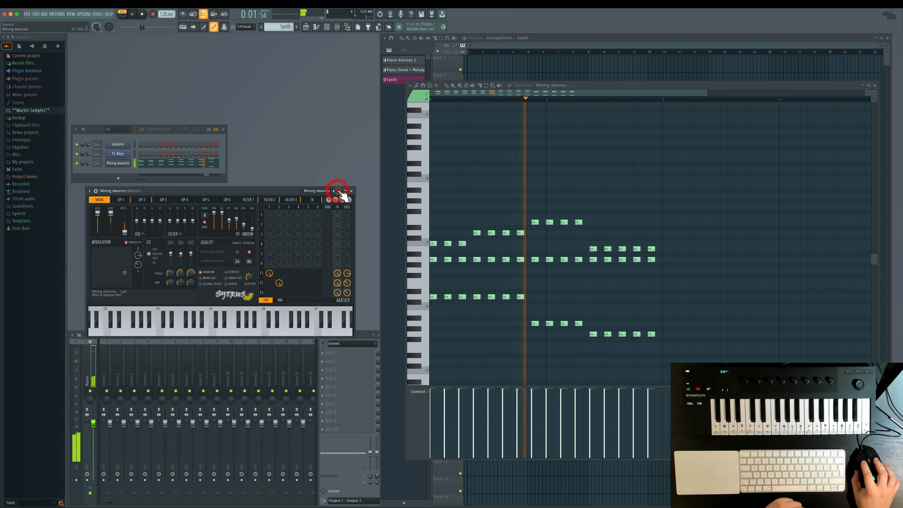
{"action": "left_click", "coordinate": [339, 191]}
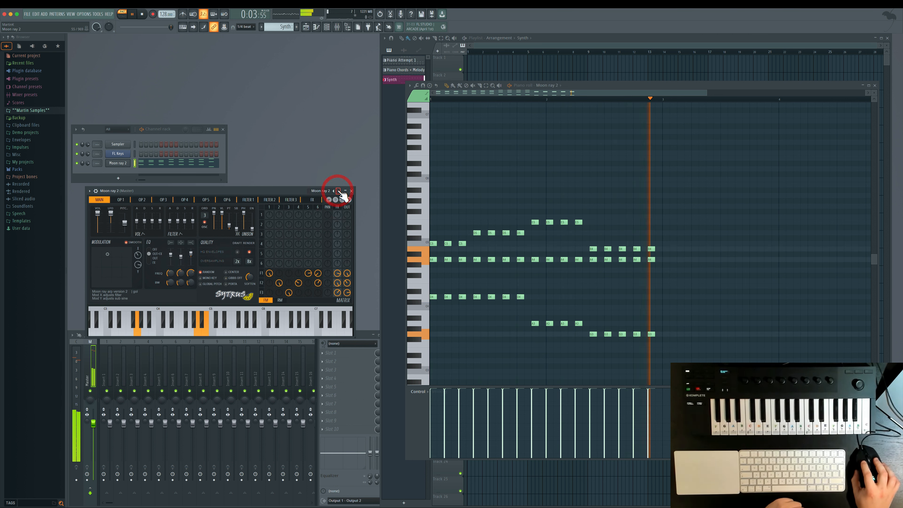
{"action": "left_click", "coordinate": [340, 192]}
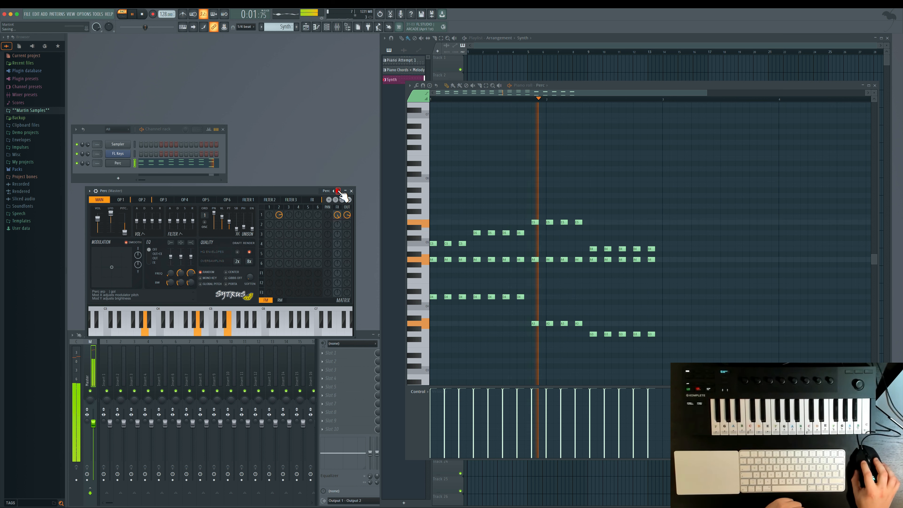
{"action": "left_click", "coordinate": [339, 191]}
{"action": "key", "text": "space"}
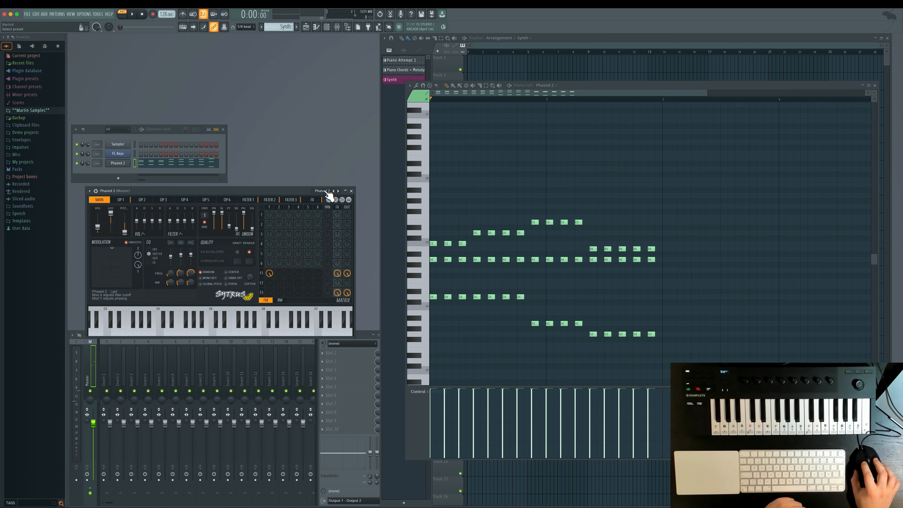
- Load the Synth 2 preset in Sytrus, compare it with Synth 4 by playing the chords, and settle on Synth 3
{"action": "left_click", "coordinate": [327, 192]}
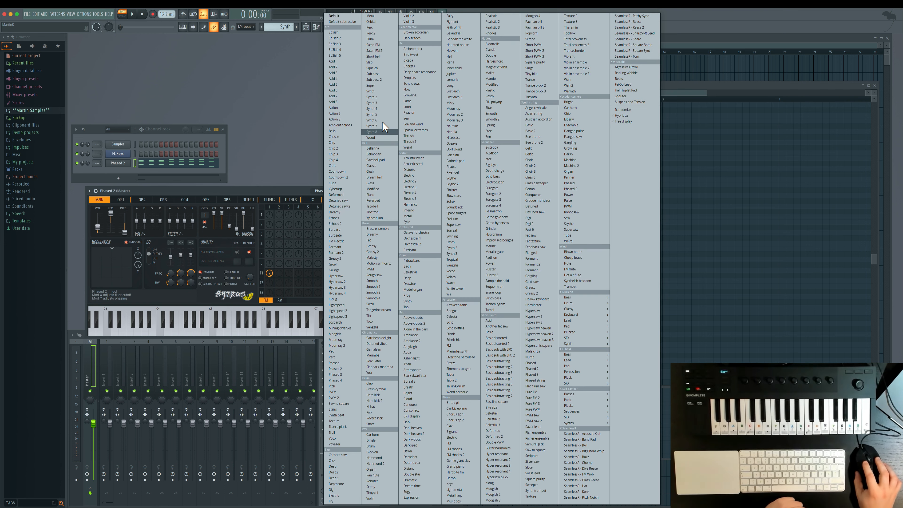
{"action": "left_click", "coordinate": [375, 93]}
{"action": "key", "text": "space"}
{"action": "left_click", "coordinate": [338, 191]}
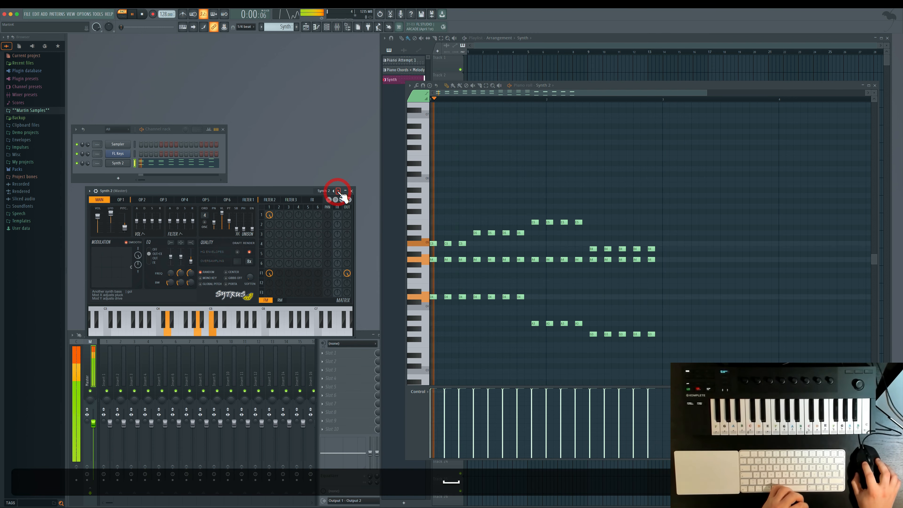
{"action": "key", "text": "space"}
{"action": "left_click", "coordinate": [338, 192]}
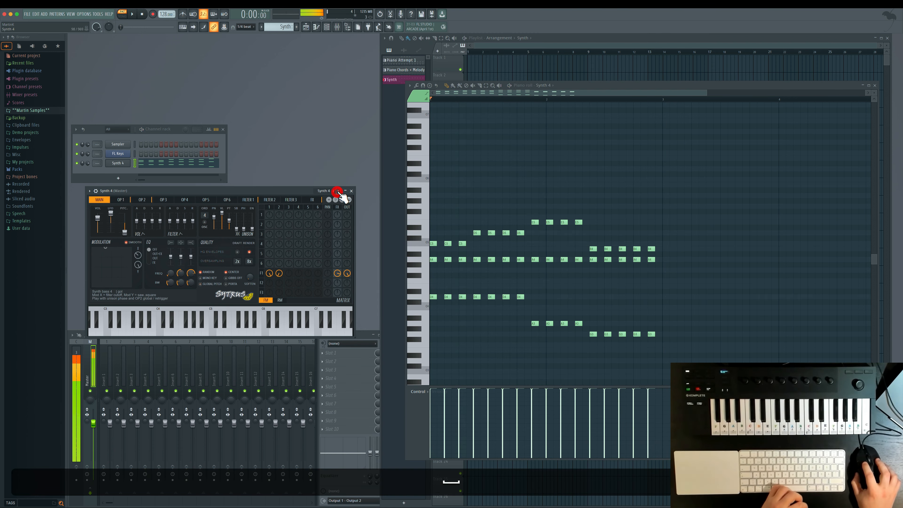
{"action": "key", "text": "space"}
{"action": "key", "text": "space"}
{"action": "left_click", "coordinate": [334, 192]}
{"action": "key", "text": "space"}
{"action": "key", "text": "space"}
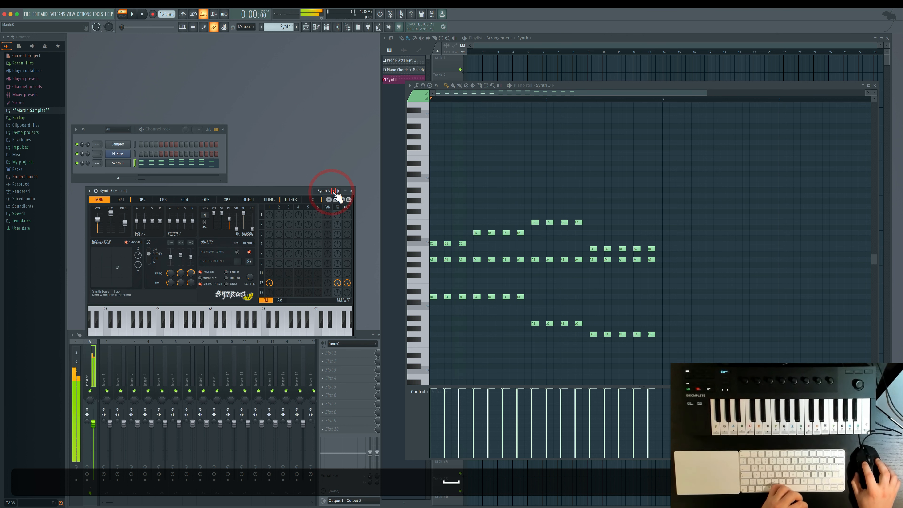
- Transpose all the chord notes in the Synth pattern up one octave and play them back
{"action": "left_click", "coordinate": [460, 215]}
{"action": "key", "text": "super+a"}
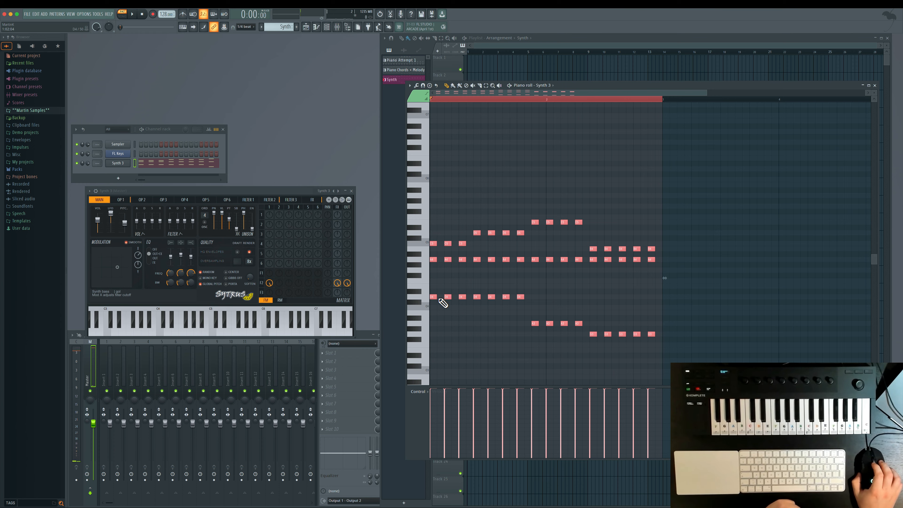
{"action": "scroll", "coordinate": [441, 309], "scroll_direction": "up", "scroll_amount": 5}
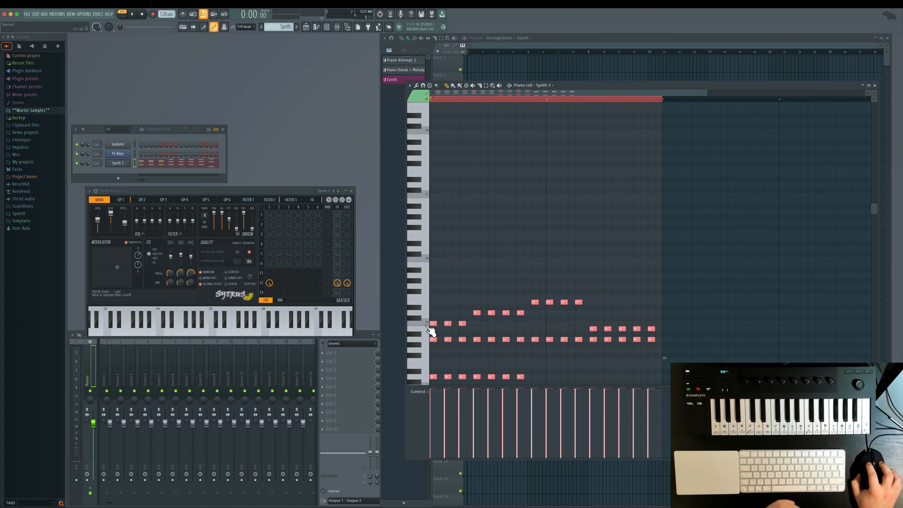
{"action": "left_click_drag", "start_coordinate": [432, 323], "coordinate": [430, 259]}
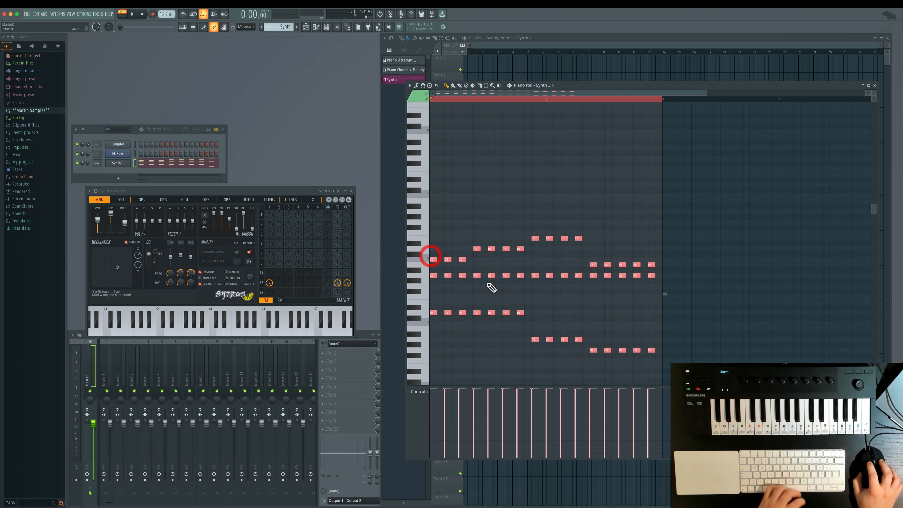
{"action": "key", "text": "space"}
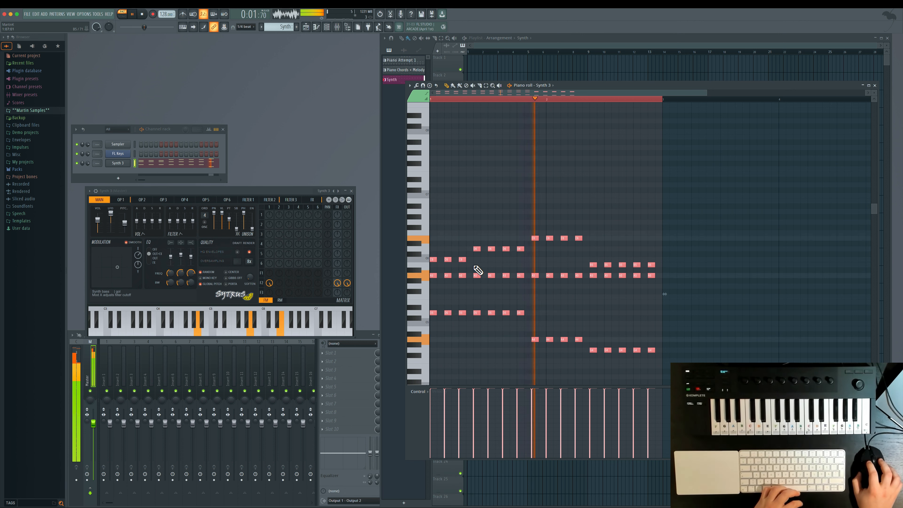
{"action": "left_click", "coordinate": [536, 202]}
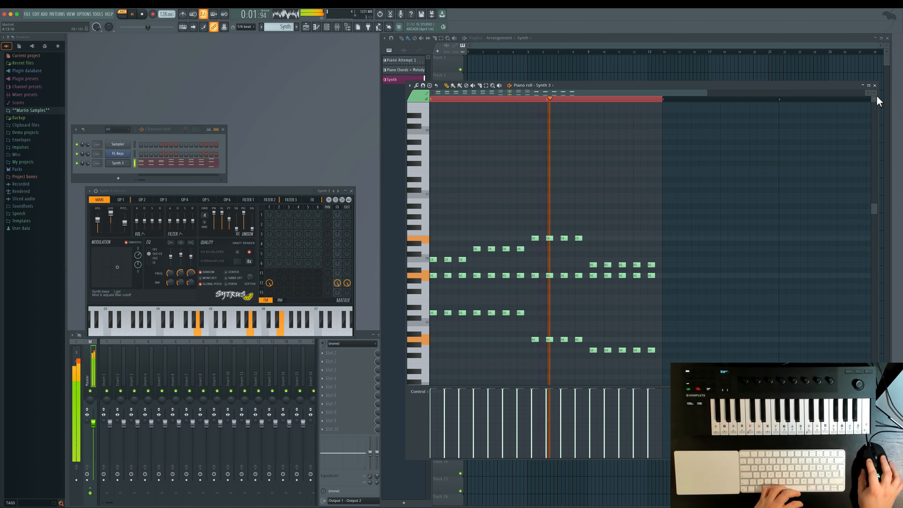
{"action": "key", "text": "space"}
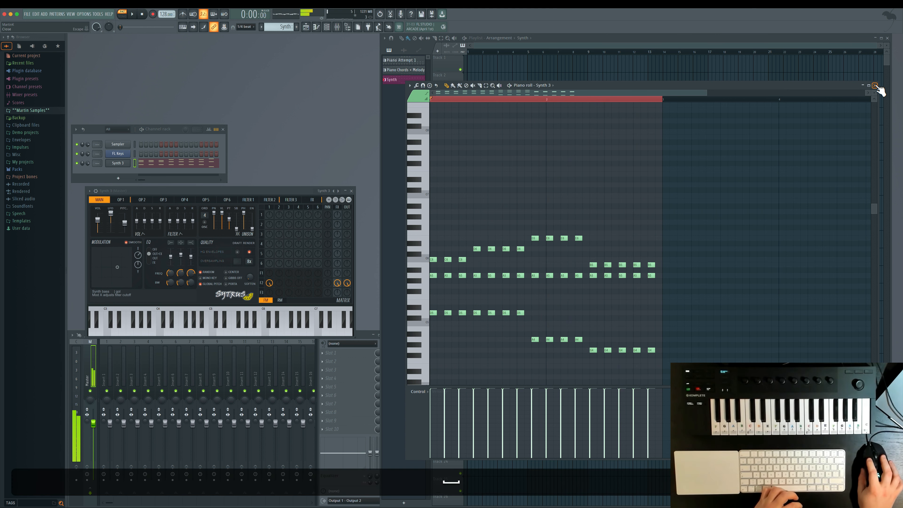
- Close the piano roll, add a second Sytrus channel to the channel rack, and put away the Synth 3 plugin window
{"action": "left_click", "coordinate": [875, 85]}
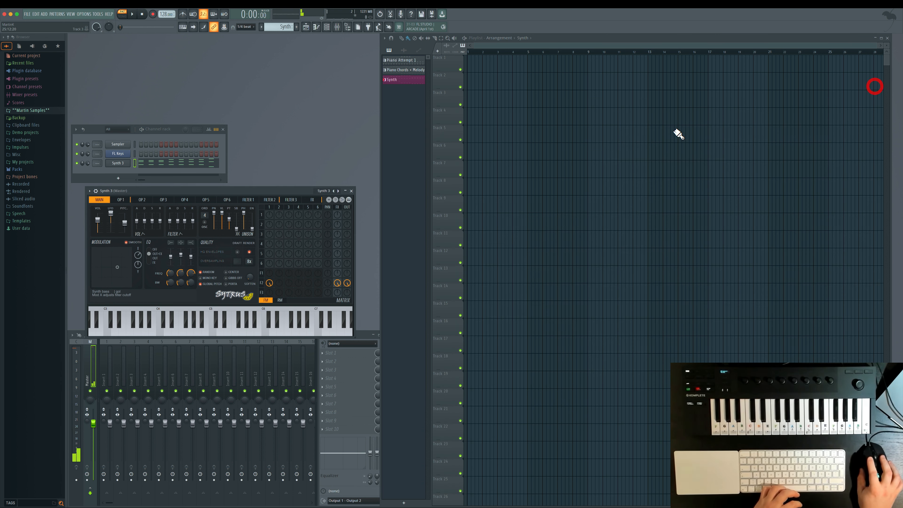
{"action": "left_click", "coordinate": [393, 81]}
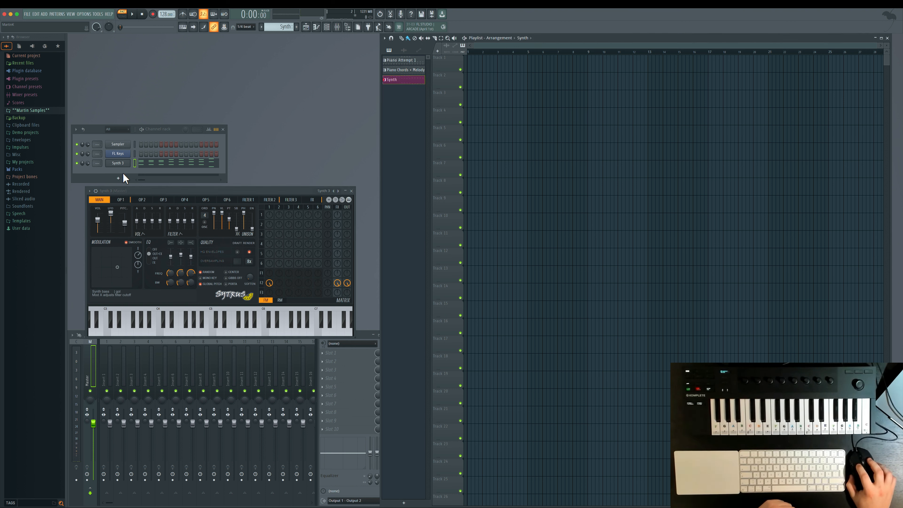
{"action": "left_click", "coordinate": [118, 178]}
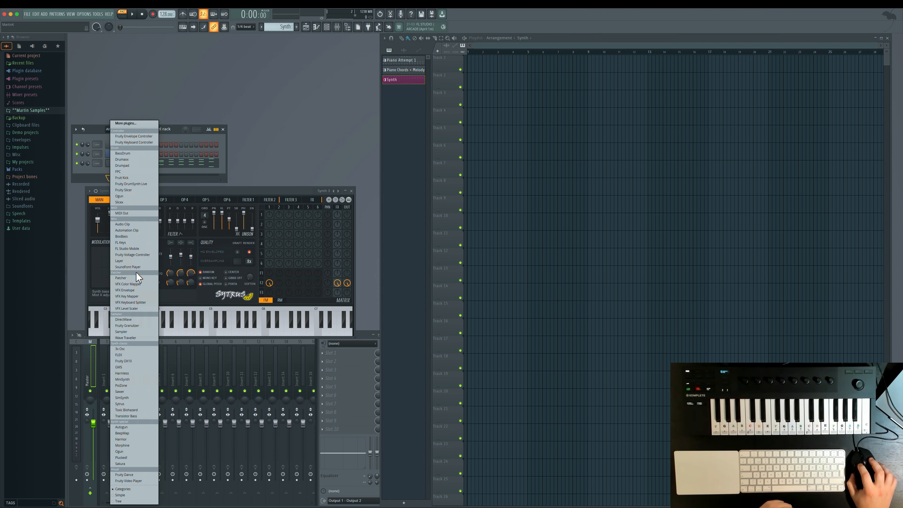
{"action": "left_click", "coordinate": [127, 403]}
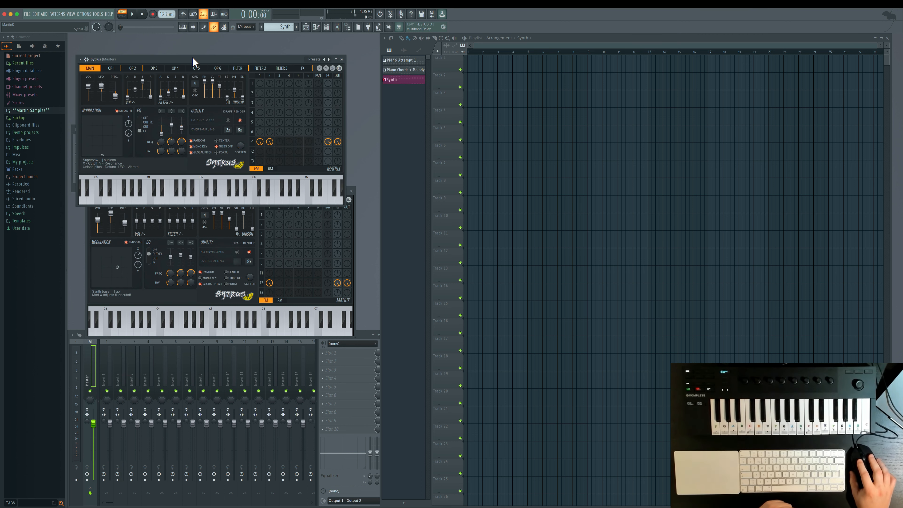
{"action": "left_click_drag", "start_coordinate": [193, 61], "coordinate": [144, 193]}
{"action": "left_click", "coordinate": [351, 191]}
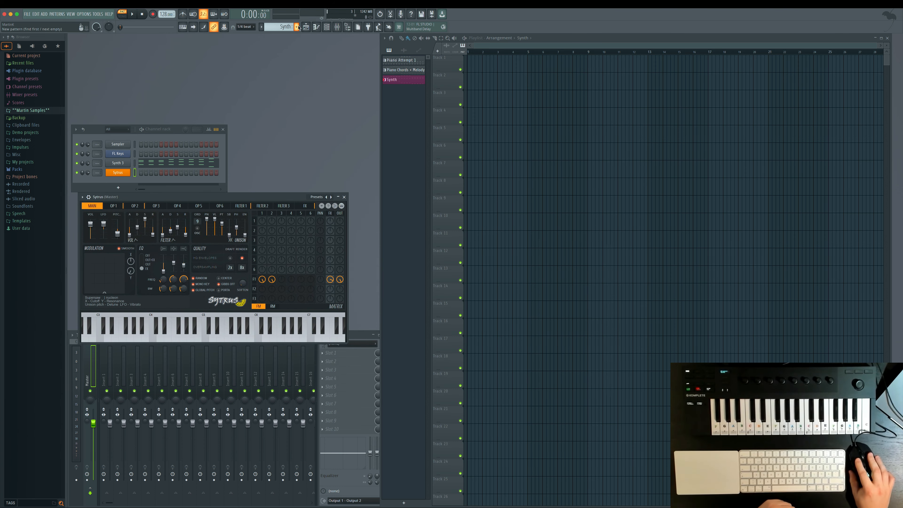
- Create a new pattern named Bass and colour it Dark Slate Blue (#332876)
{"action": "left_click", "coordinate": [297, 27]}
{"action": "type", "text": "Bass"}
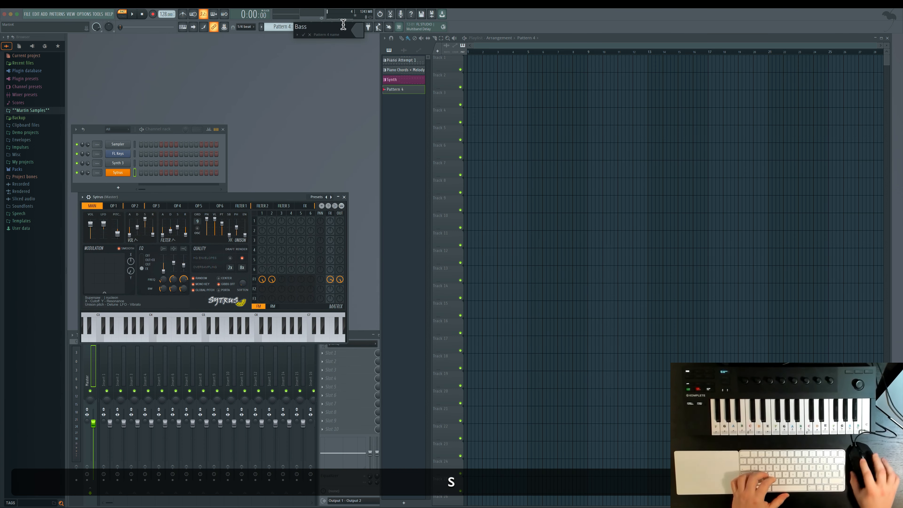
{"action": "left_click", "coordinate": [357, 29]}
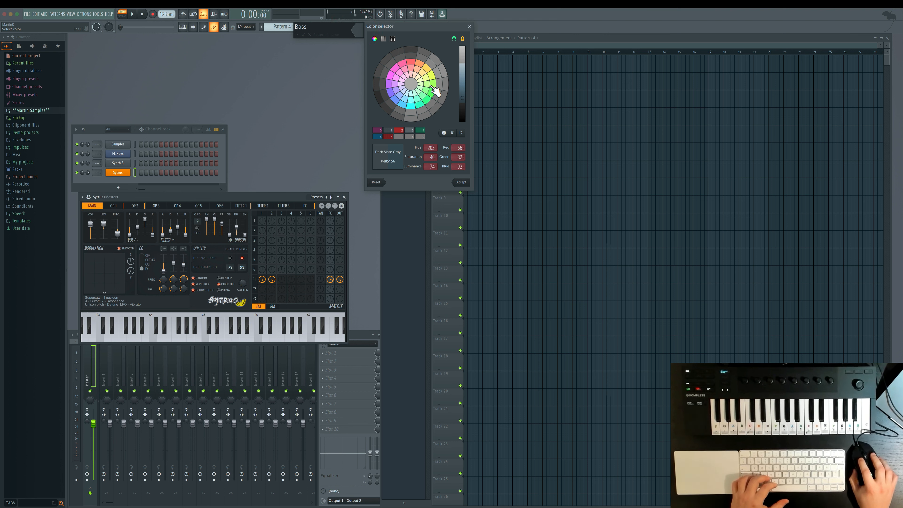
{"action": "left_click", "coordinate": [388, 101]}
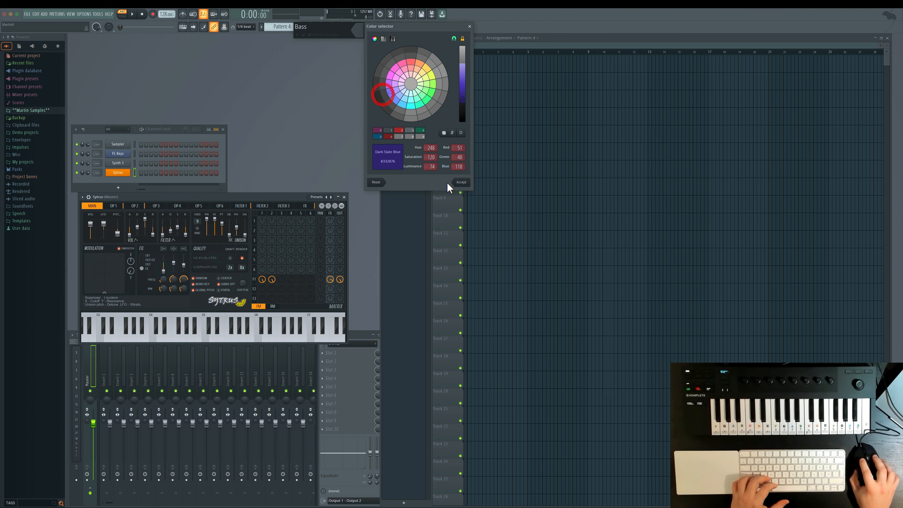
{"action": "left_click", "coordinate": [458, 181]}
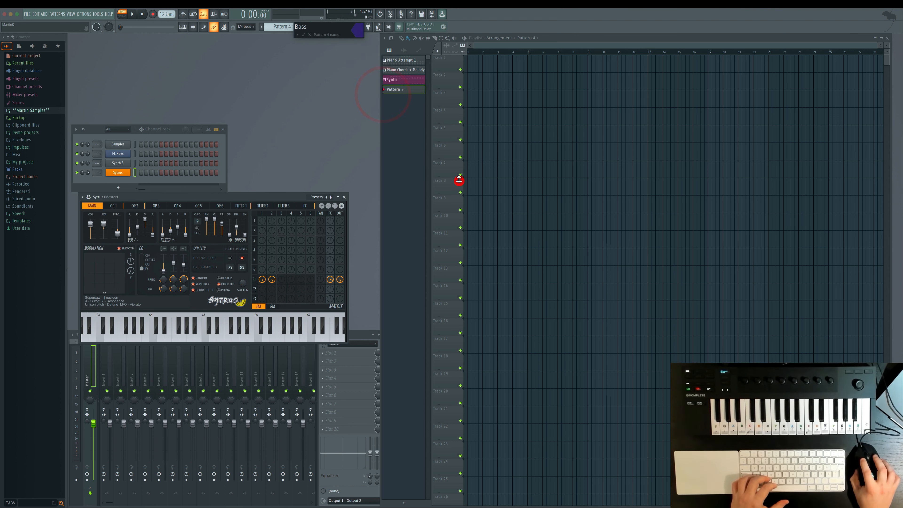
{"action": "left_click", "coordinate": [304, 35]}
{"action": "left_click_drag", "start_coordinate": [269, 195], "coordinate": [269, 202]}
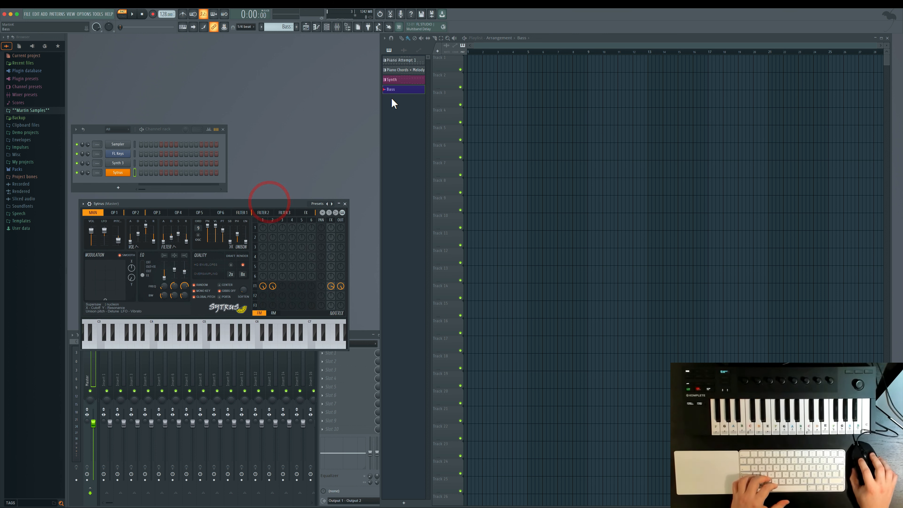
- Paste the copied chord notes into the new Sytrus channel's piano roll in the Bass pattern
{"action": "right_click", "coordinate": [128, 175]}
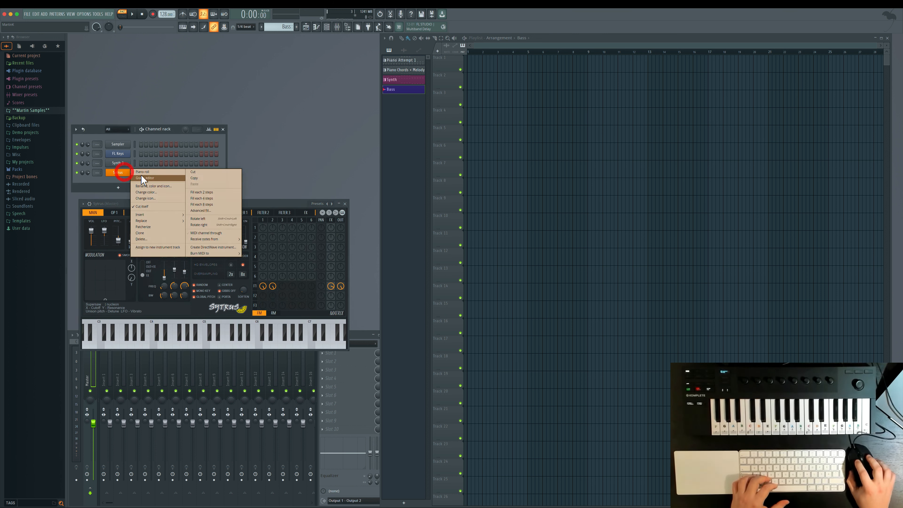
{"action": "left_click", "coordinate": [408, 125]}
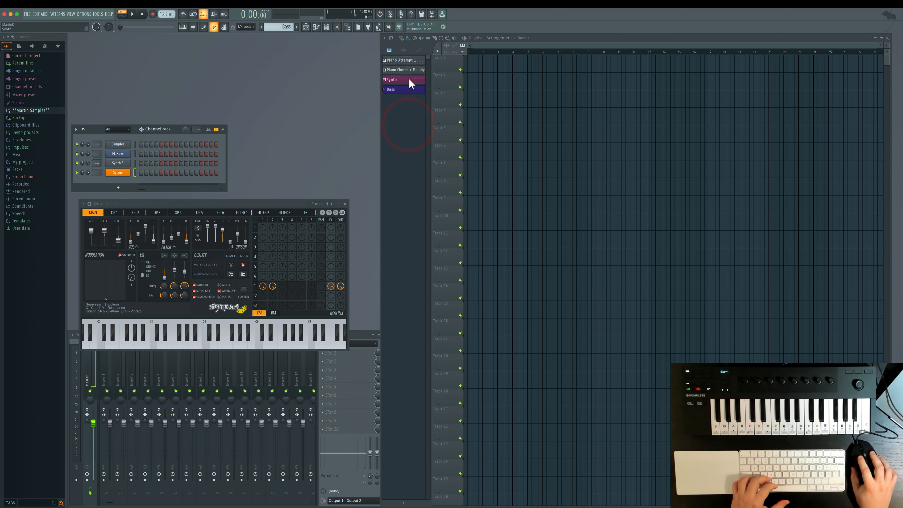
{"action": "right_click", "coordinate": [119, 174]}
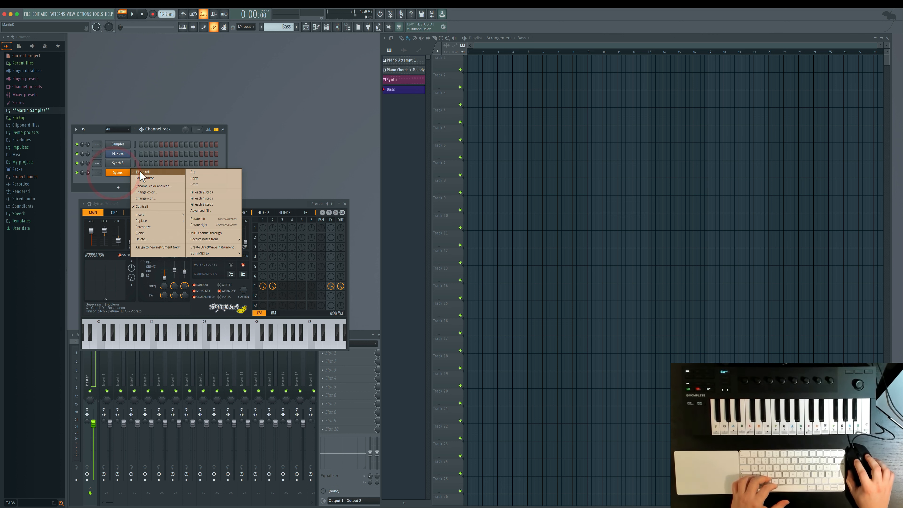
{"action": "left_click", "coordinate": [140, 171]}
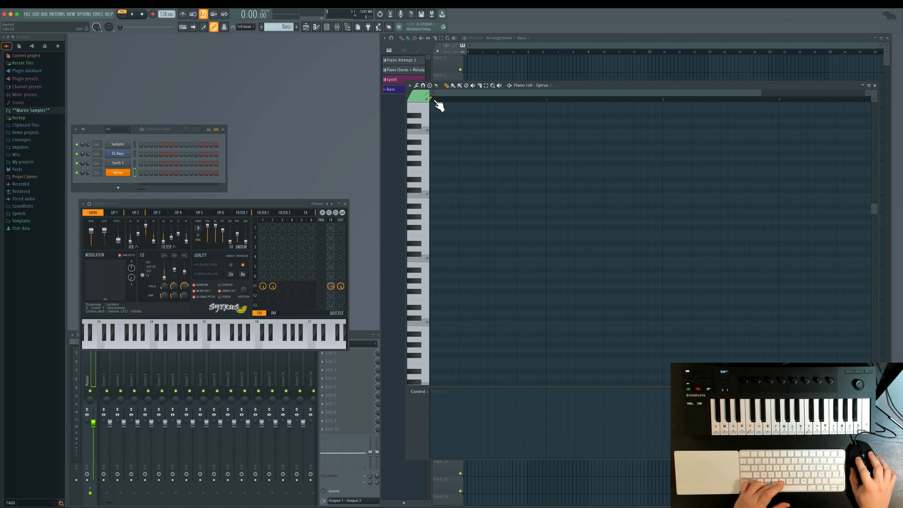
{"action": "key", "text": "super+v"}
{"action": "scroll", "coordinate": [490, 245], "scroll_direction": "down", "scroll_amount": 4}
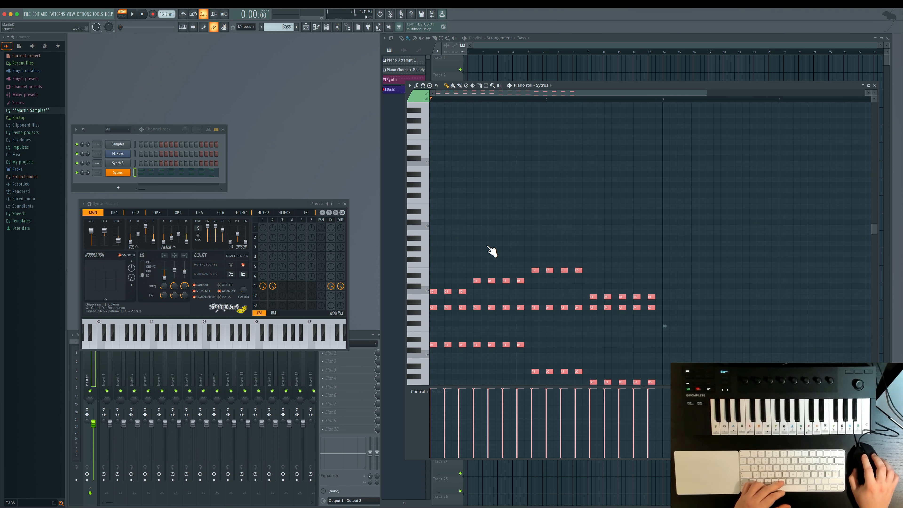
- Delete the two upper notes of every chord in the Bass pattern, keeping only the lowest notes
{"action": "left_click", "coordinate": [486, 86]}
{"action": "scroll", "coordinate": [462, 185], "scroll_direction": "down", "scroll_amount": 2}
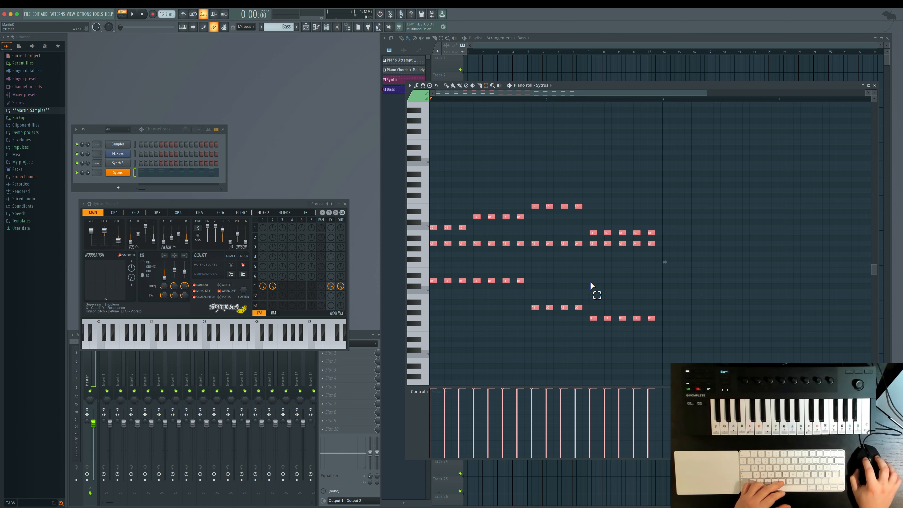
{"action": "left_click_drag", "start_coordinate": [725, 171], "coordinate": [429, 252]}
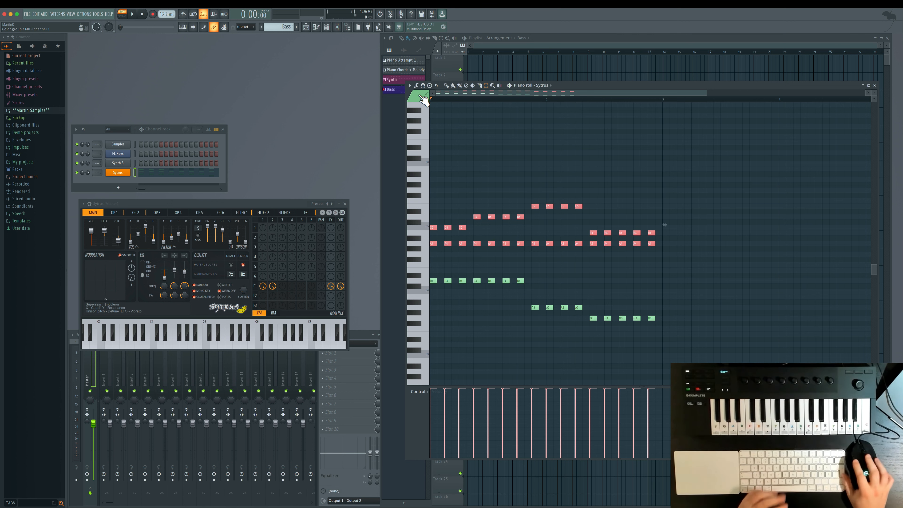
{"action": "left_click", "coordinate": [409, 86]}
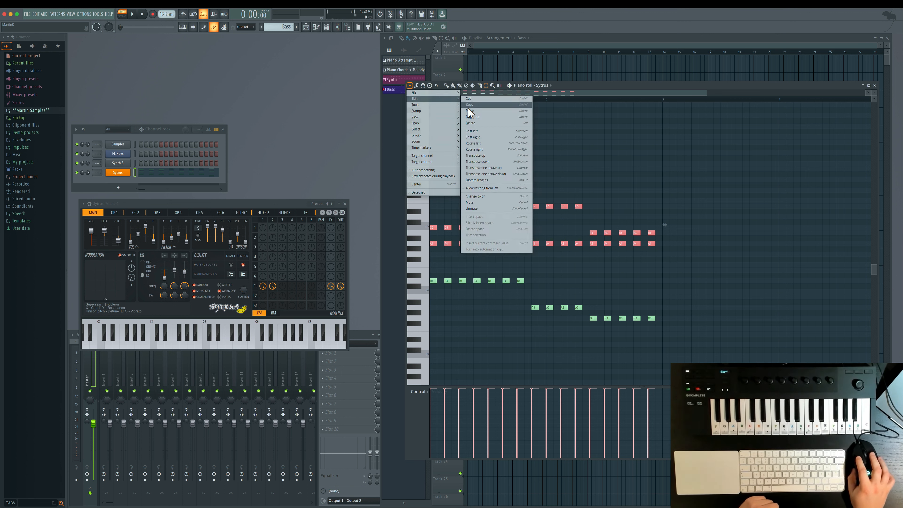
{"action": "left_click", "coordinate": [470, 122]}
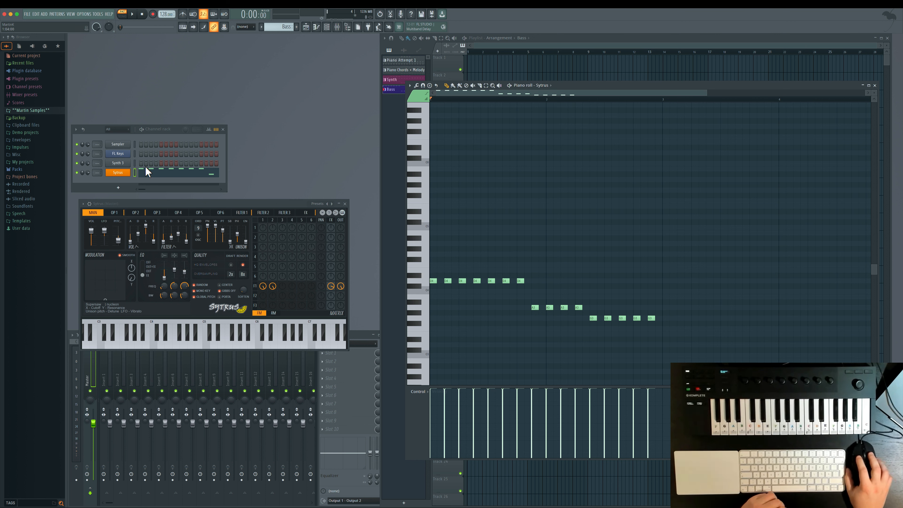
- Play the bass line with the default Sytrus sound, then load the Cerbera saw bass preset and play it again
{"action": "key", "text": "space"}
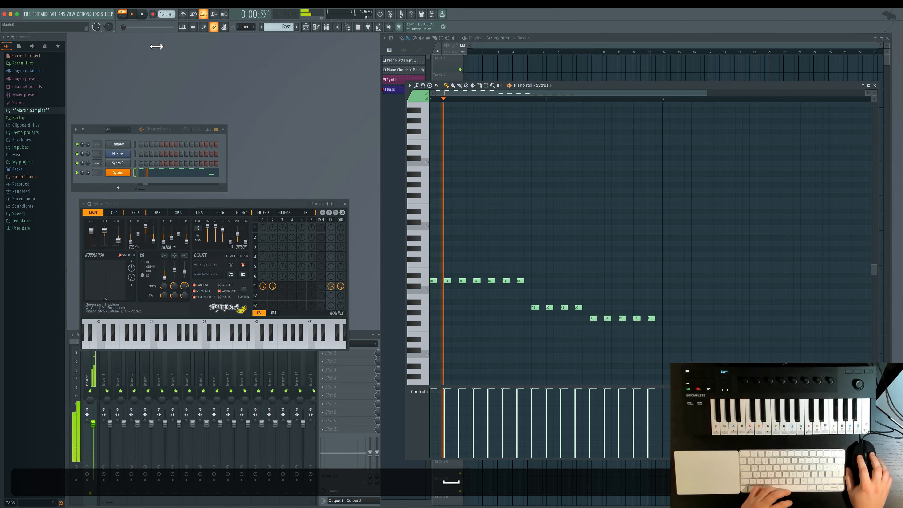
{"action": "left_click", "coordinate": [116, 173]}
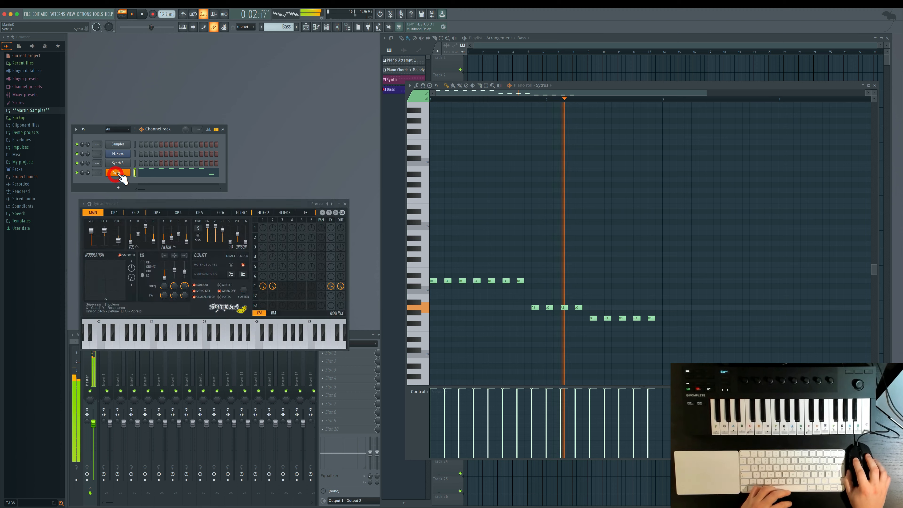
{"action": "key", "text": "space"}
{"action": "left_click", "coordinate": [316, 204]}
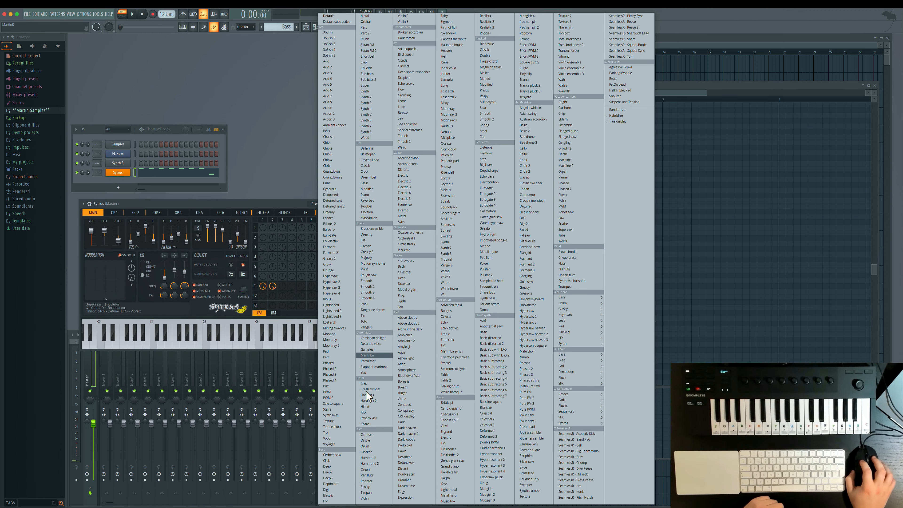
{"action": "left_click", "coordinate": [329, 455]}
{"action": "key", "text": "space"}
- Step through the Sytrus bass presets to Deep and Deep2 while the bass line plays, and return to Deep
{"action": "left_click", "coordinate": [331, 204]}
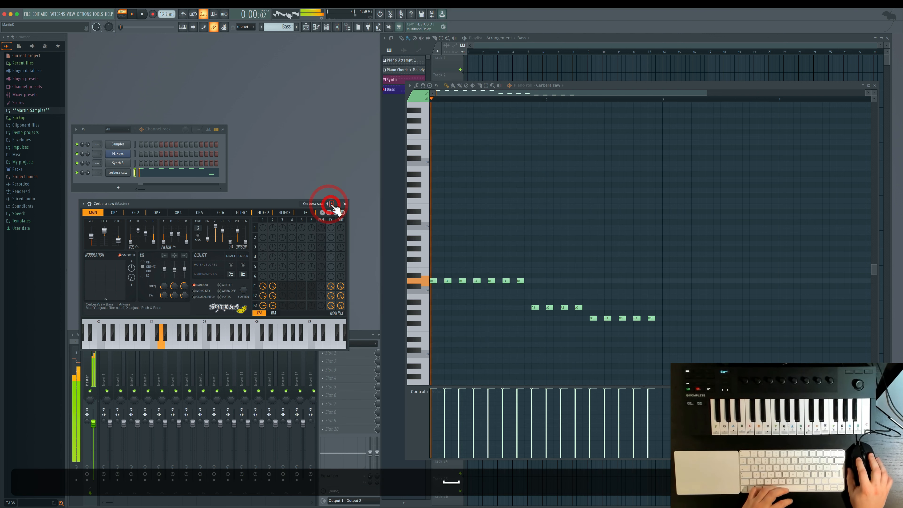
{"action": "left_click", "coordinate": [332, 204]}
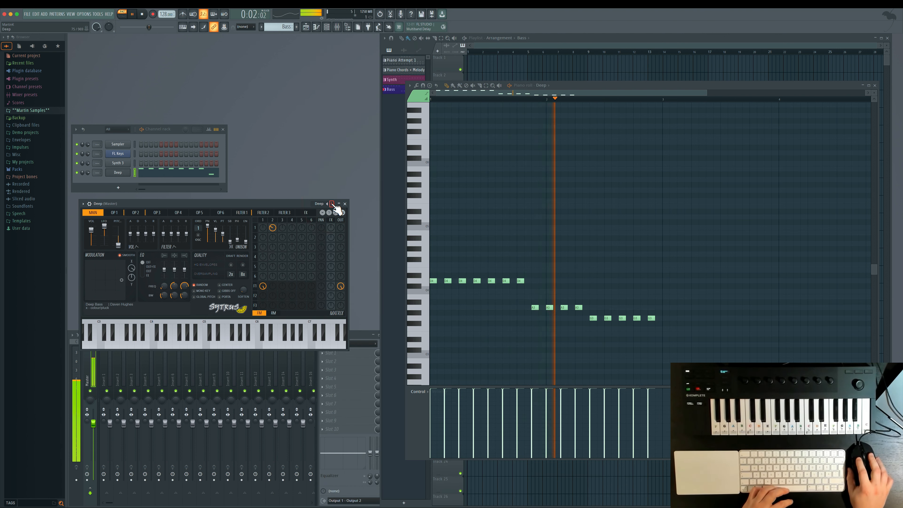
{"action": "left_click", "coordinate": [332, 204]}
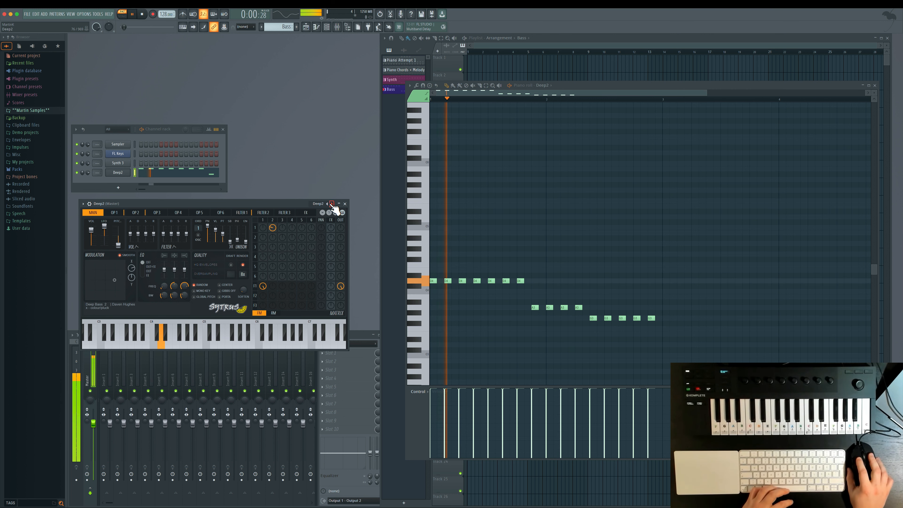
{"action": "left_click", "coordinate": [327, 204]}
{"action": "left_click", "coordinate": [467, 244]}
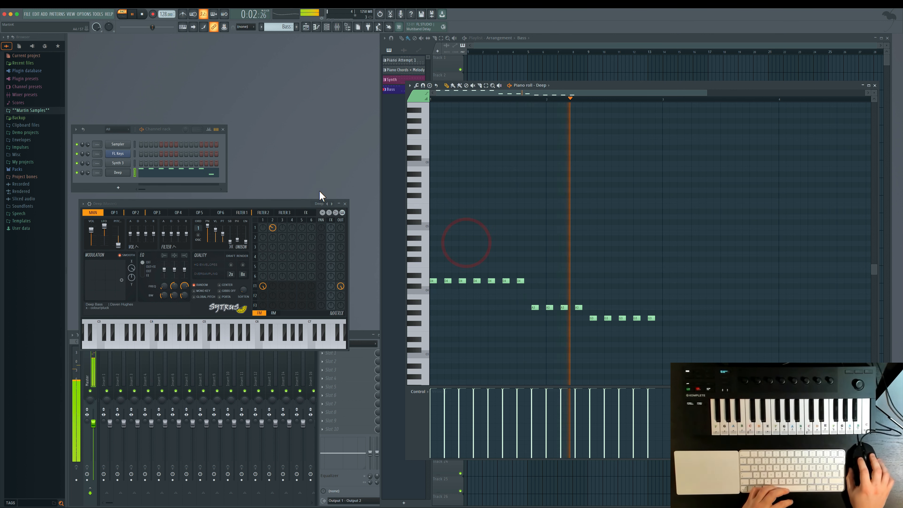
- Audition the Sytrus bass presets Deep3, Digi, Electric, Orbital and Perc 2 against the playing bass line
{"action": "left_click", "coordinate": [332, 204]}
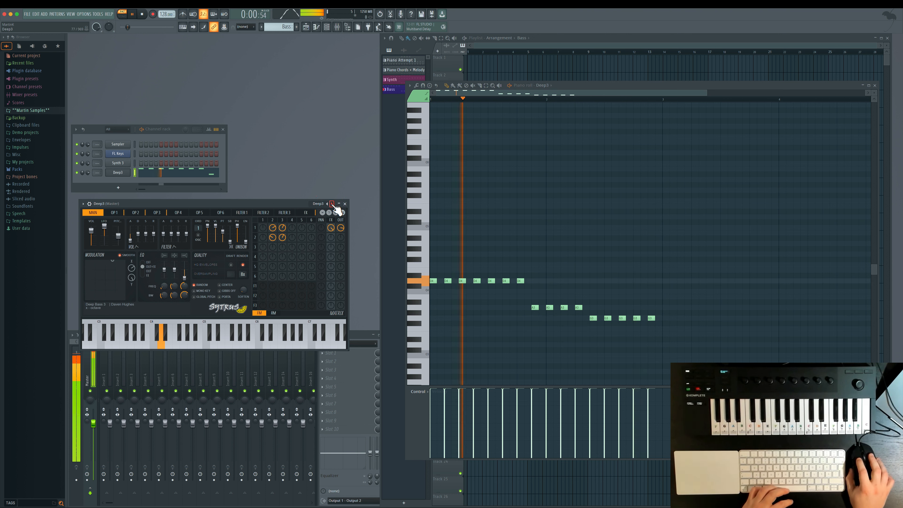
{"action": "left_click", "coordinate": [332, 203]}
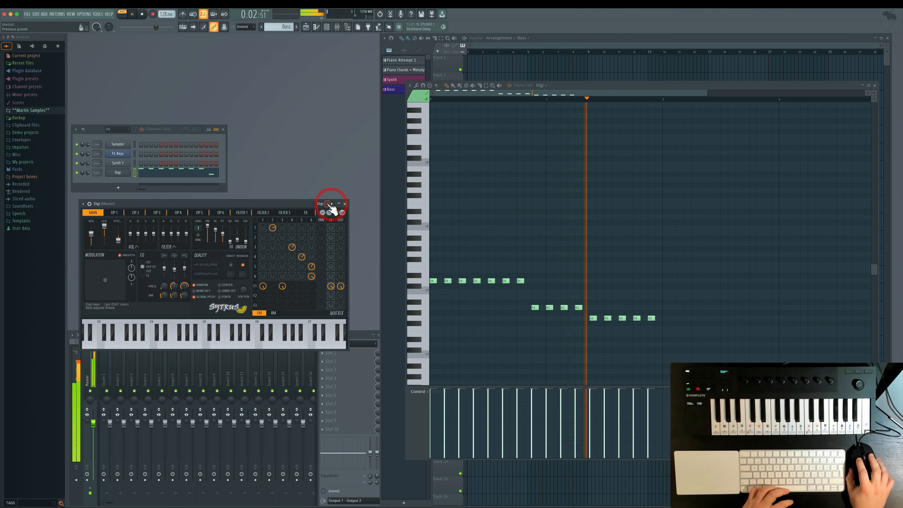
{"action": "left_click", "coordinate": [332, 204]}
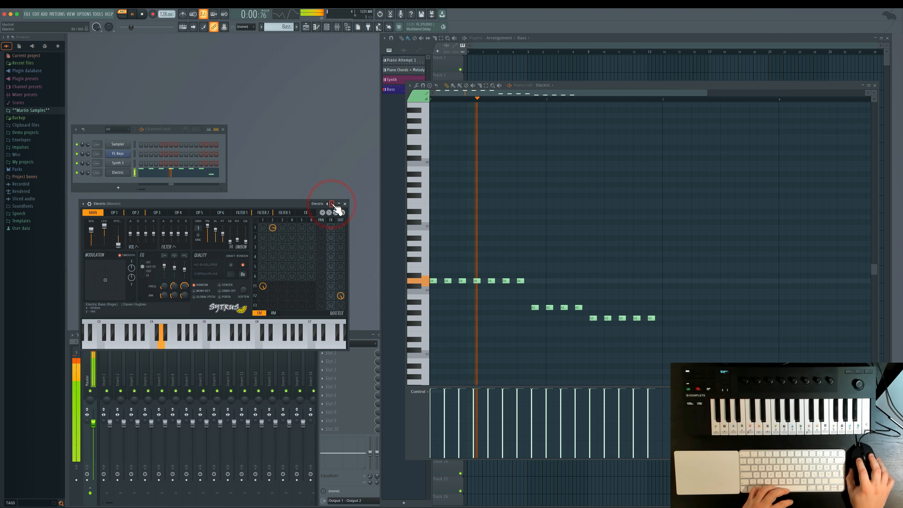
{"action": "left_click", "coordinate": [332, 204]}
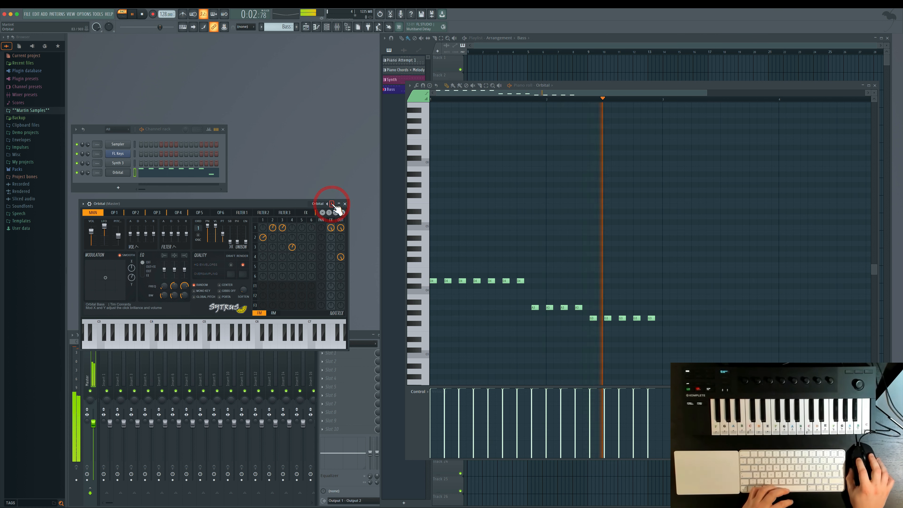
{"action": "left_click", "coordinate": [332, 204]}
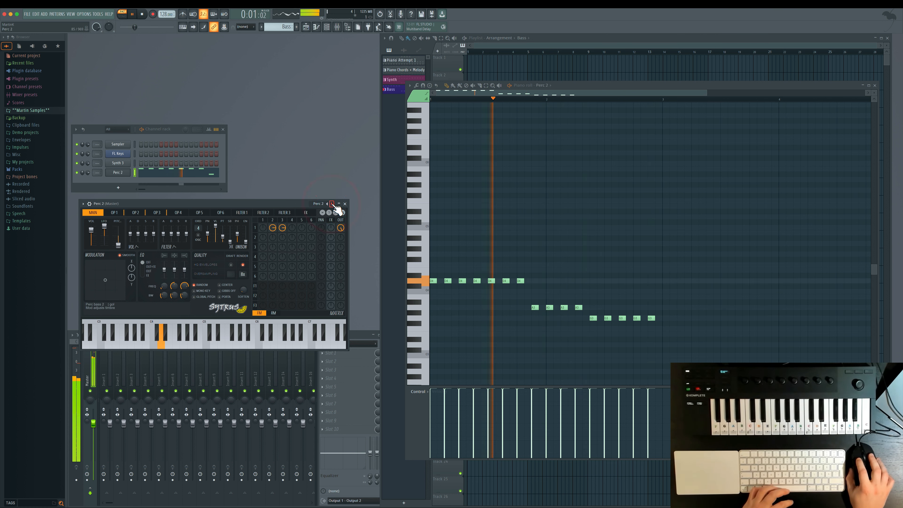
- Audition the Sytrus bass presets Plunk, Satan FM 2, Short bell, Squelch and Slap against the playing bass line
{"action": "left_click", "coordinate": [332, 204]}
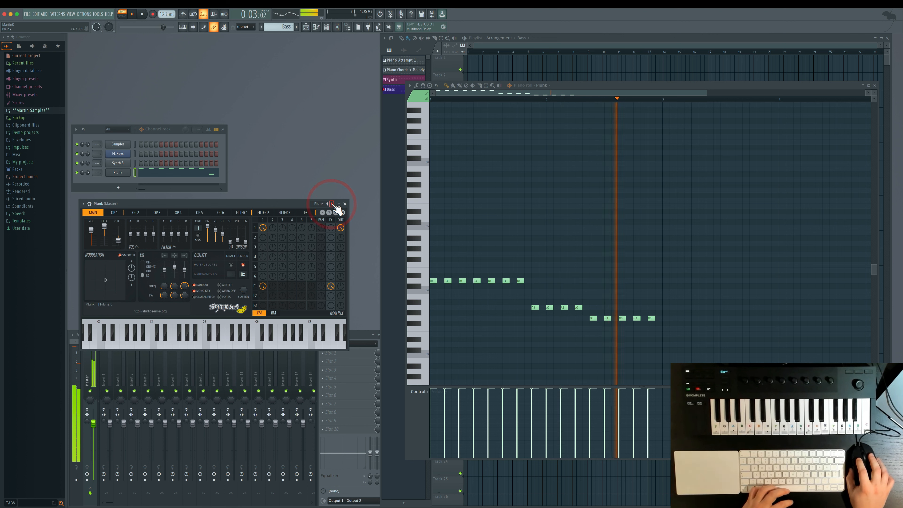
{"action": "left_click", "coordinate": [332, 204]}
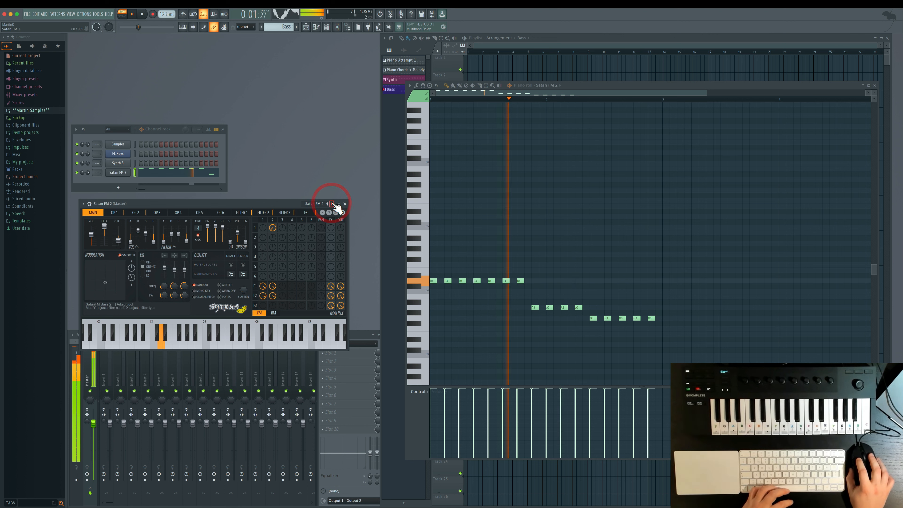
{"action": "left_click", "coordinate": [332, 204]}
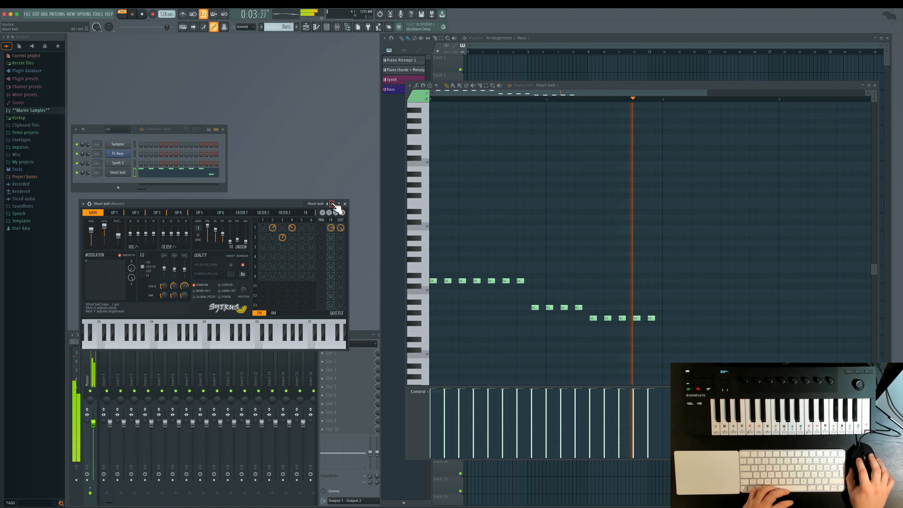
{"action": "left_click", "coordinate": [332, 204]}
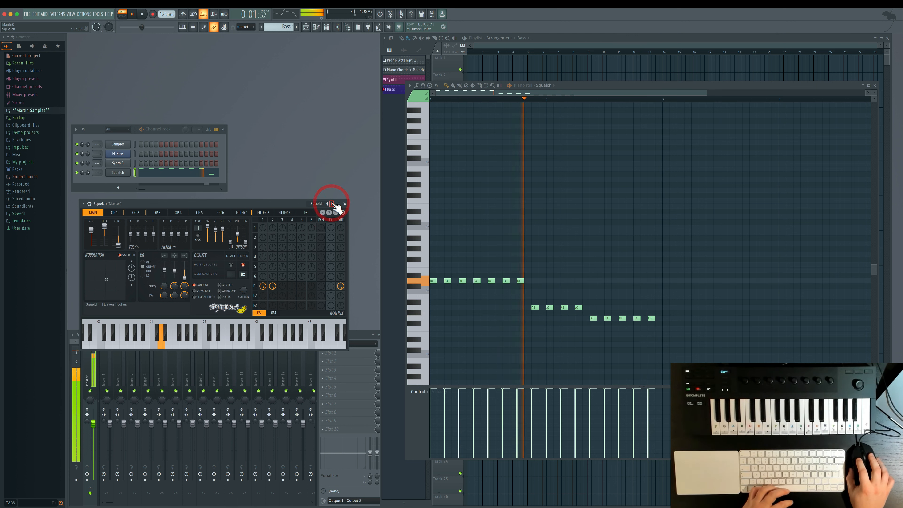
{"action": "left_click", "coordinate": [332, 204]}
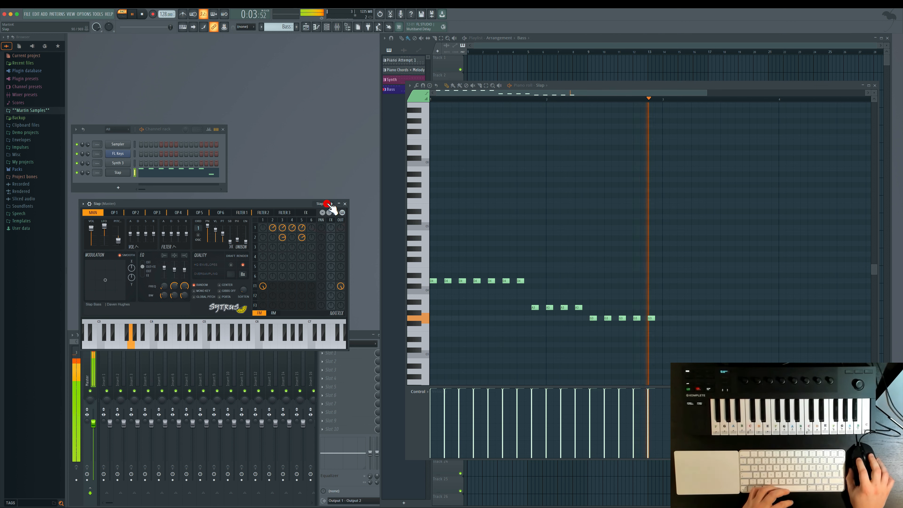
- Compare the Electric bass preset, load the Deep preset for the bass channel and stop playback
{"action": "left_click", "coordinate": [333, 204]}
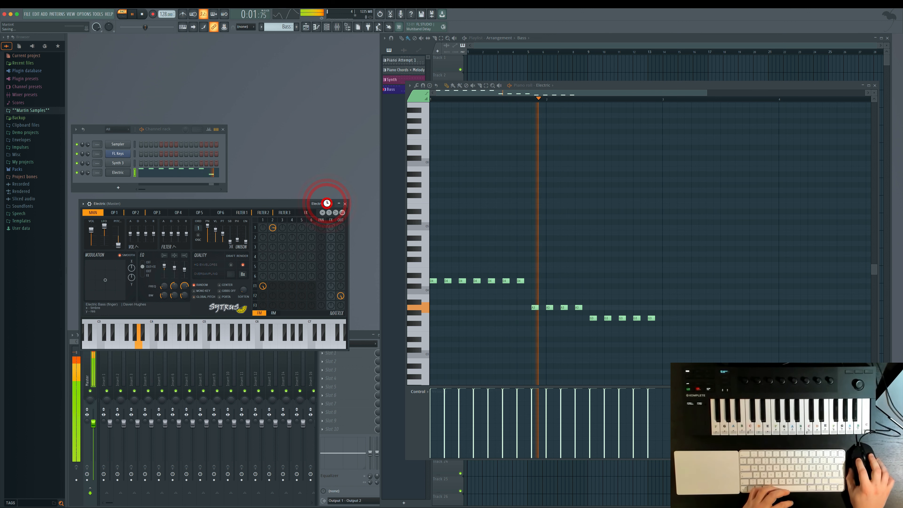
{"action": "left_click", "coordinate": [332, 204]}
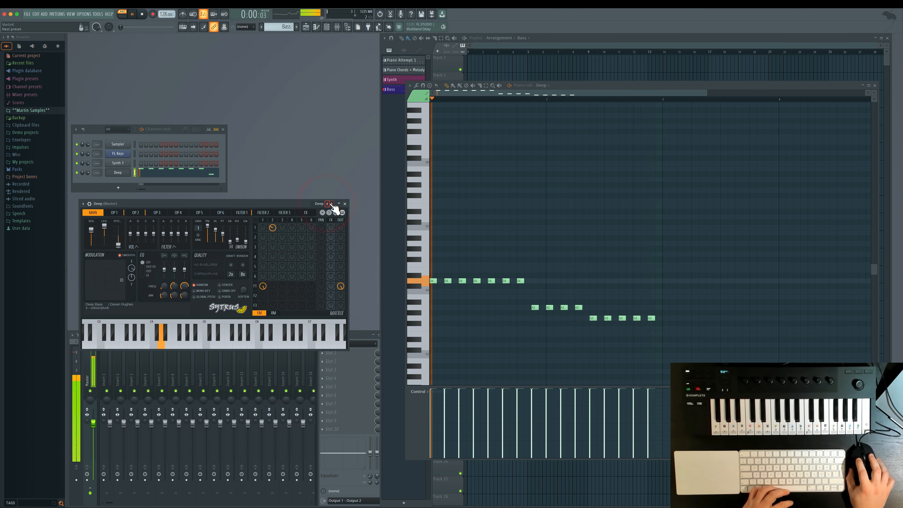
{"action": "left_click", "coordinate": [471, 255]}
{"action": "key", "text": "space"}
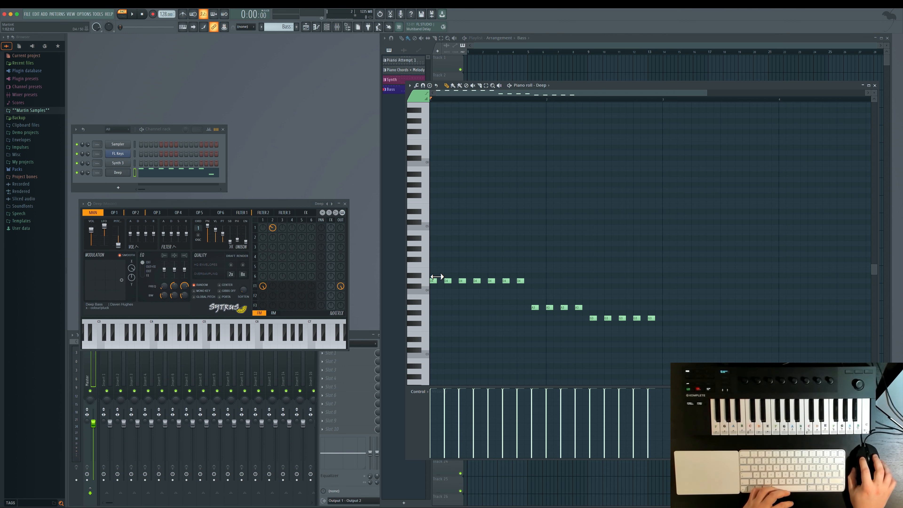
- Select the first seven notes of the Bass pattern and lower them by one octave, below the remaining notes
{"action": "left_click", "coordinate": [487, 85]}
{"action": "left_click_drag", "start_coordinate": [529, 262], "coordinate": [415, 289]}
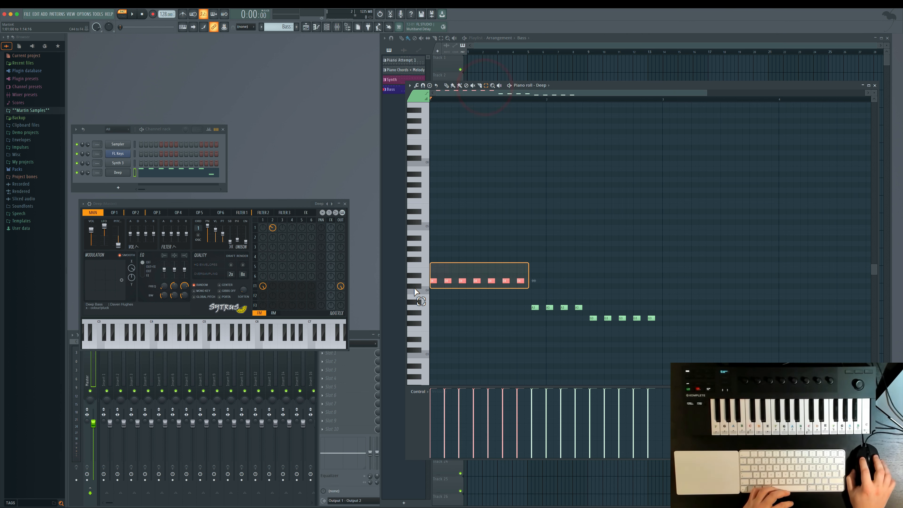
{"action": "key", "text": "Down"}
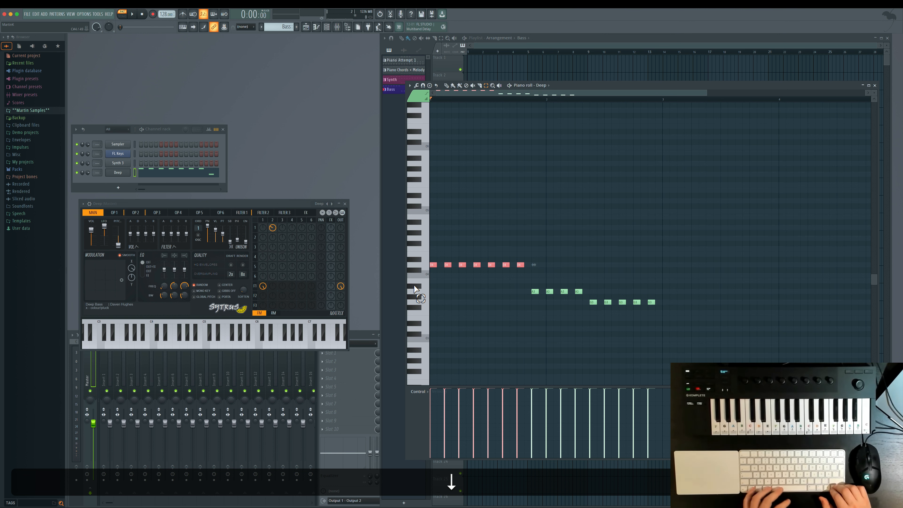
{"action": "key", "text": "alt+Down"}
{"action": "key", "text": "shift+Down"}
{"action": "key", "text": "shift+Down"}
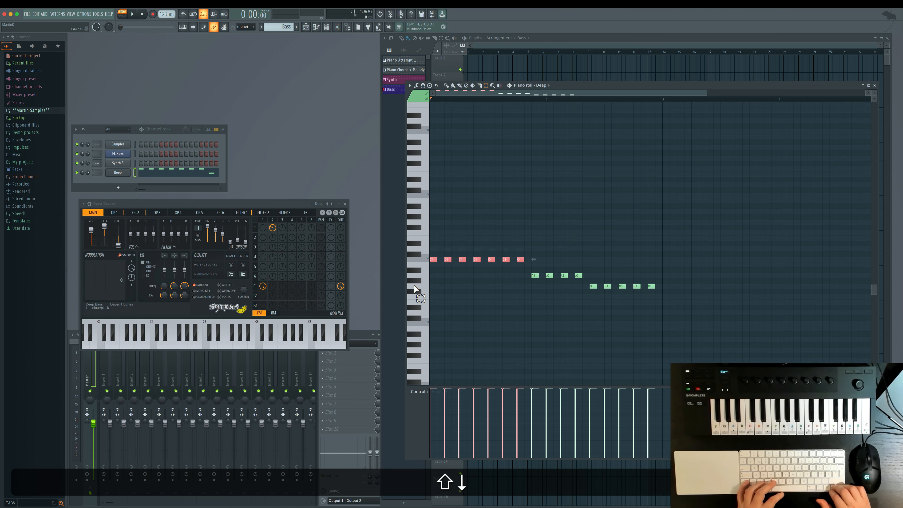
{"action": "key", "text": "shift+Down"}
{"action": "key", "text": "shift+Down"}
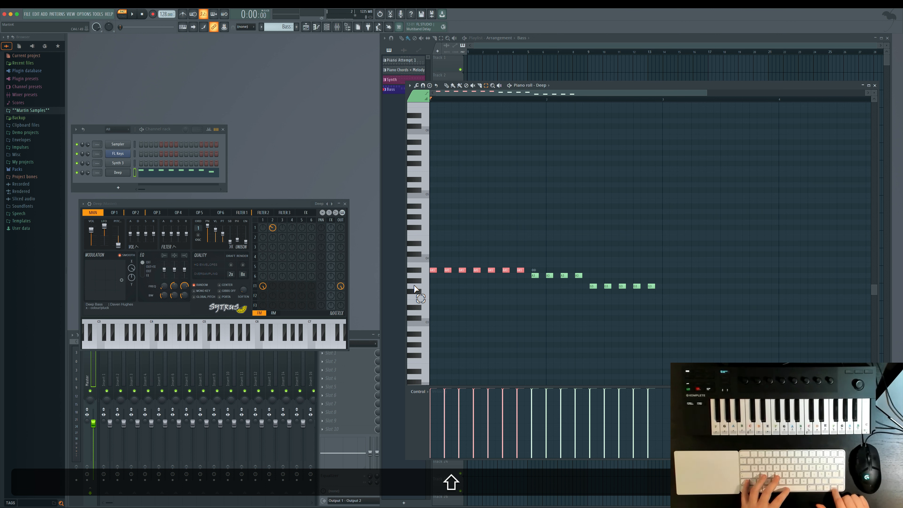
{"action": "key", "text": "shift+Down"}
{"action": "key", "text": "shift+Down"}
{"action": "key", "text": "shift+Down"}
{"action": "key", "text": "shift+Down"}
{"action": "key", "text": "shift+Down"}
{"action": "key", "text": "shift+Down"}
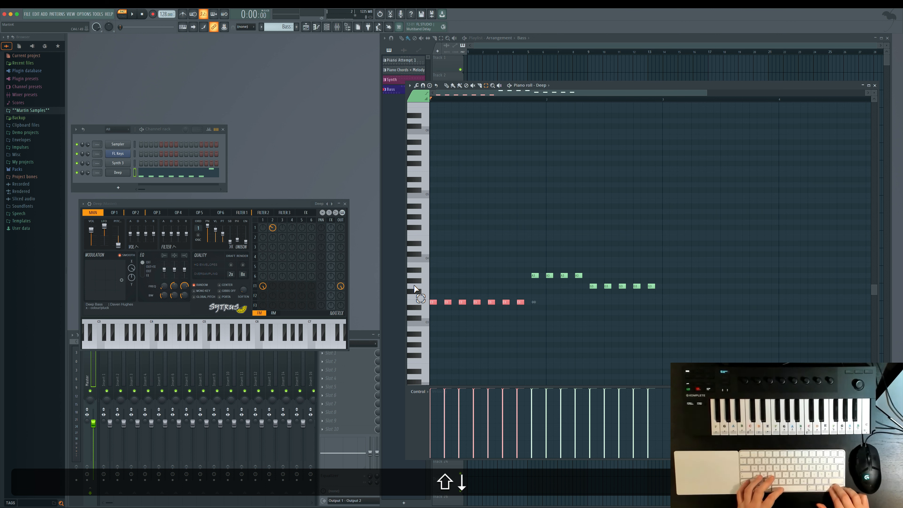
{"action": "key", "text": "shift+Up"}
{"action": "key", "text": "shift+Up"}
{"action": "key", "text": "shift+Up"}
{"action": "key", "text": "shift+Up"}
{"action": "key", "text": "shift+Up"}
{"action": "key", "text": "shift+Up"}
{"action": "key", "text": "shift+Up"}
{"action": "key", "text": "shift+Up"}
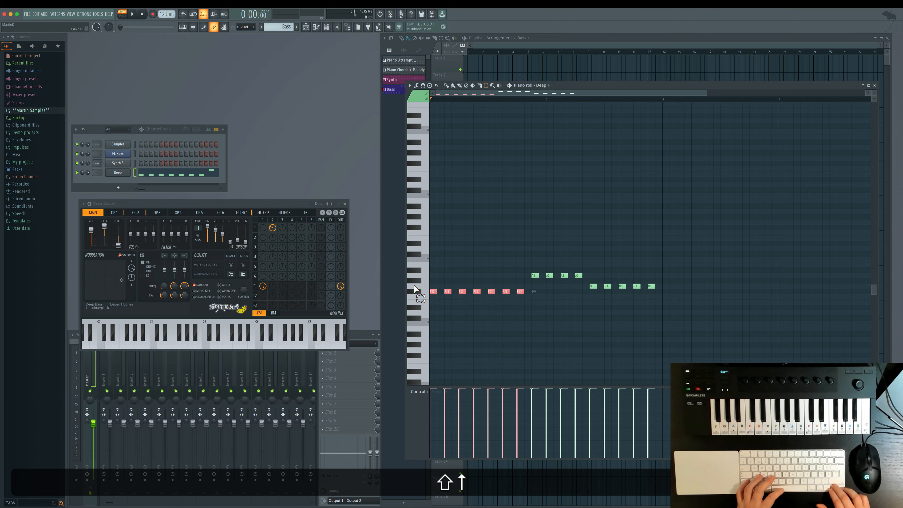
{"action": "key", "text": "shift+Down"}
{"action": "key", "text": "shift+Down"}
{"action": "key", "text": "shift+Down"}
{"action": "key", "text": "shift+Down"}
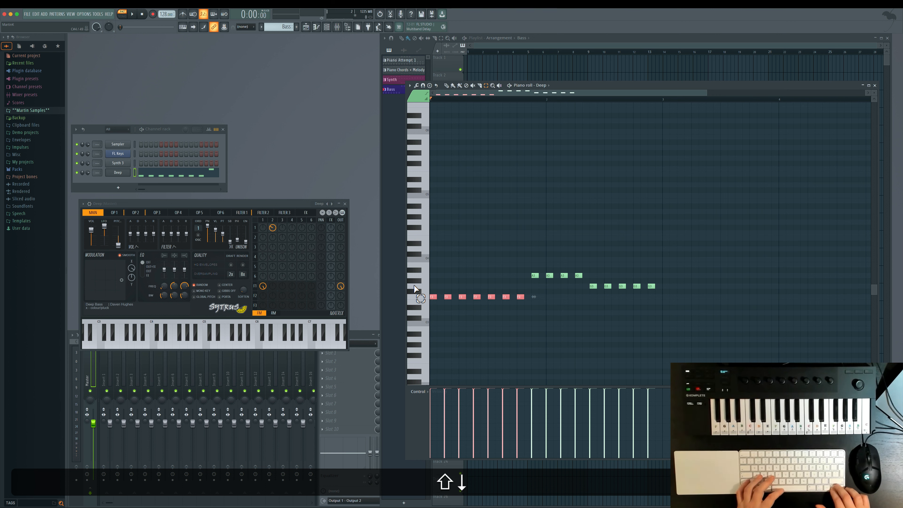
{"action": "key", "text": "shift+Down"}
- Play the edited bass line and close the piano roll
{"action": "key", "text": "space"}
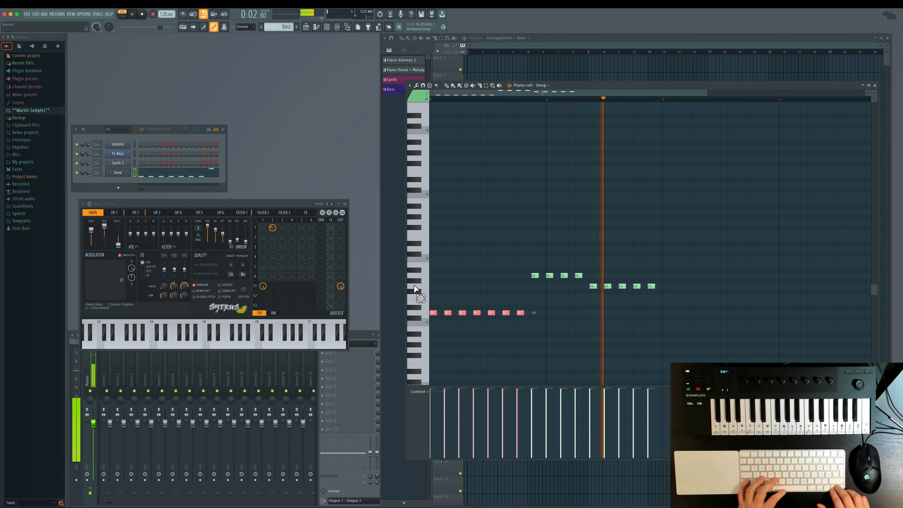
{"action": "key", "text": "space"}
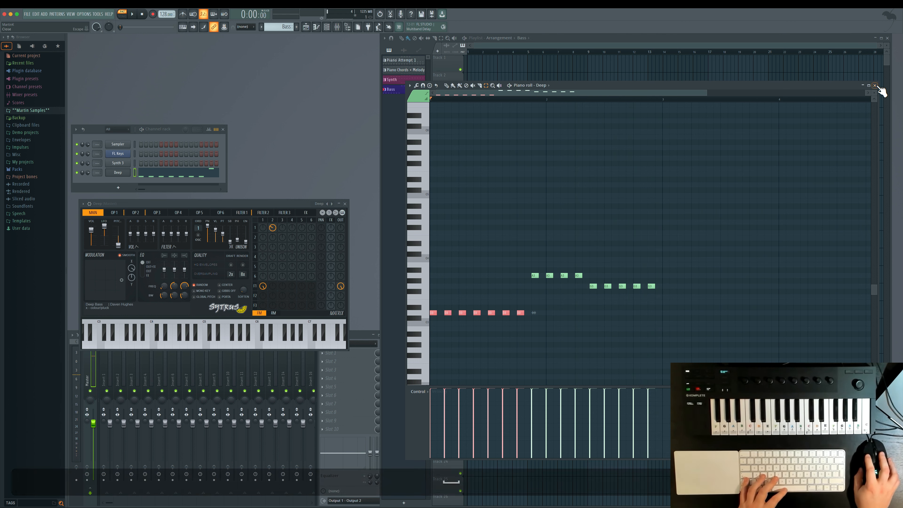
{"action": "left_click", "coordinate": [875, 85]}
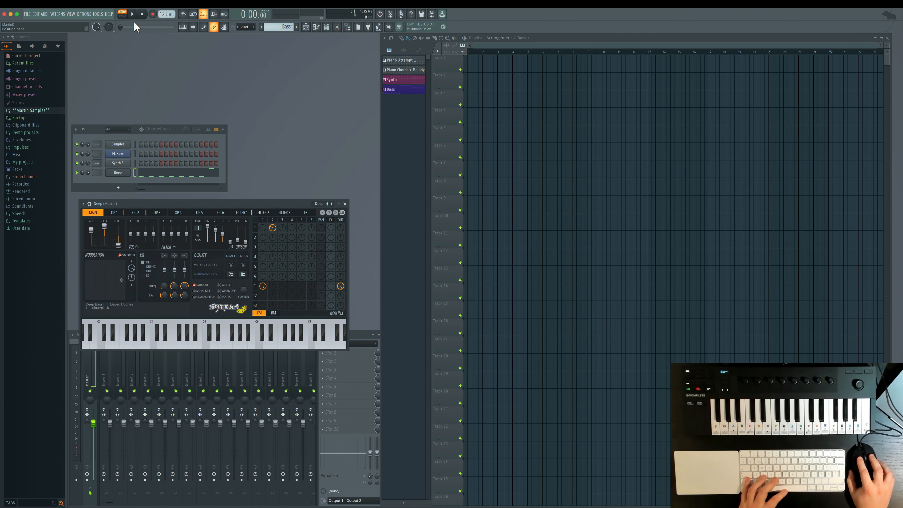
- Place the Synth pattern on Track 1 and the Bass pattern on Track 2 at bar 1, and play them in song mode
{"action": "left_click", "coordinate": [121, 16]}
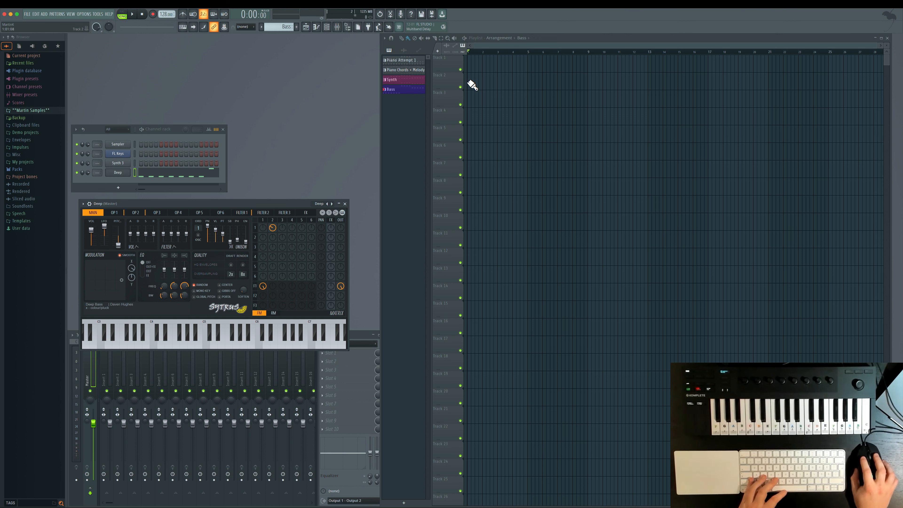
{"action": "left_click", "coordinate": [407, 79]}
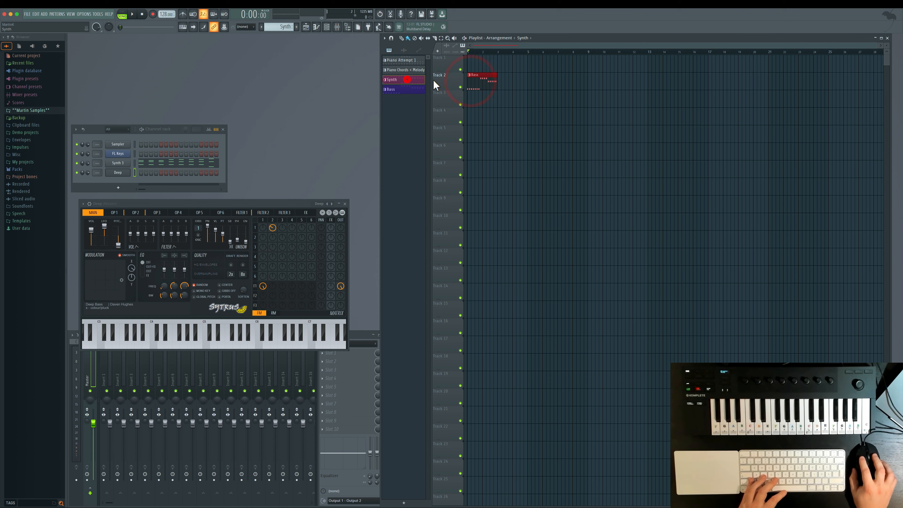
{"action": "left_click", "coordinate": [132, 14]}
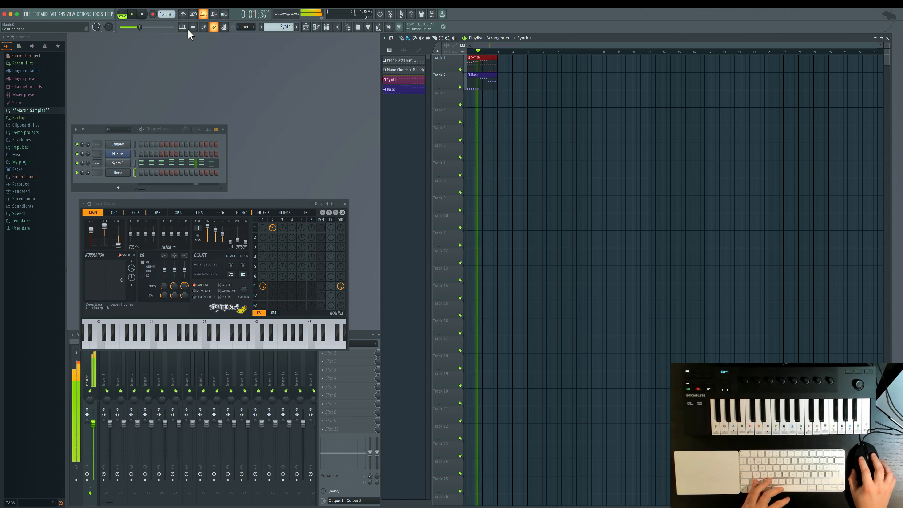
{"action": "key", "text": "space"}
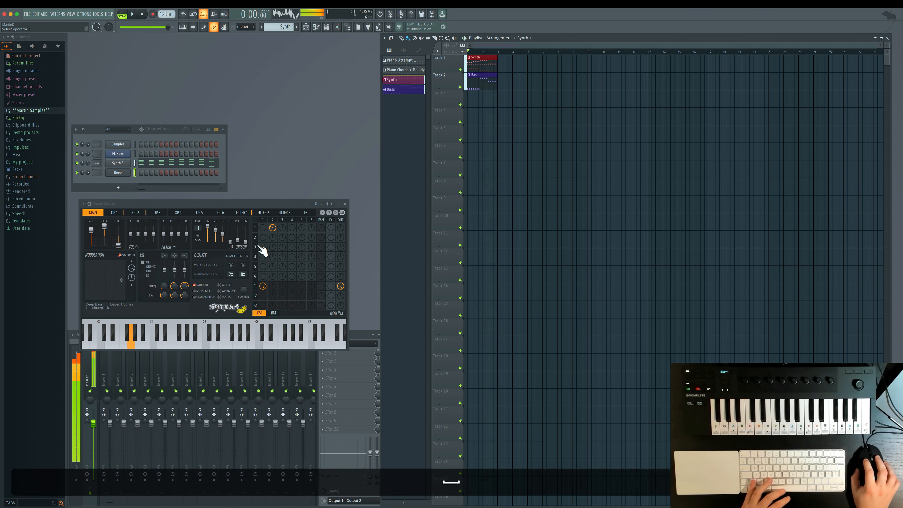
- Close the Sytrus window and route the Synth 3 channel to mixer track 1
{"action": "left_click", "coordinate": [123, 163]}
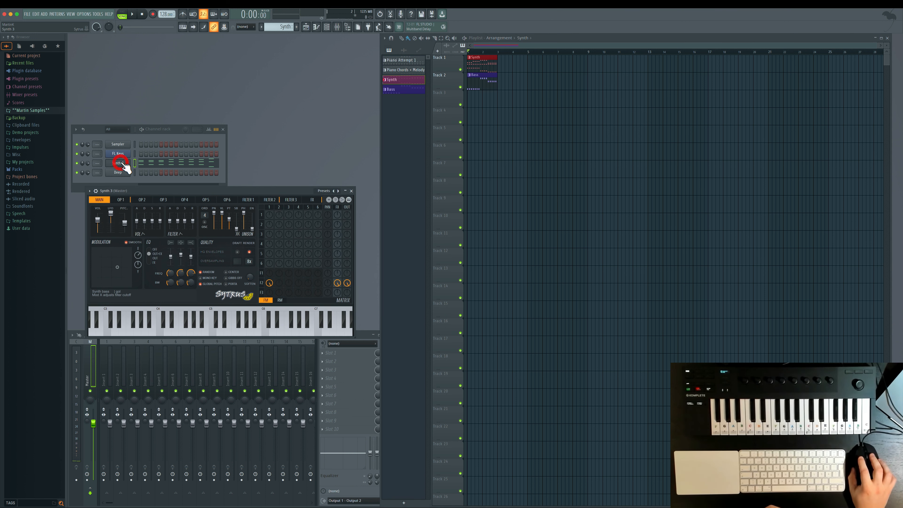
{"action": "left_click", "coordinate": [351, 191]}
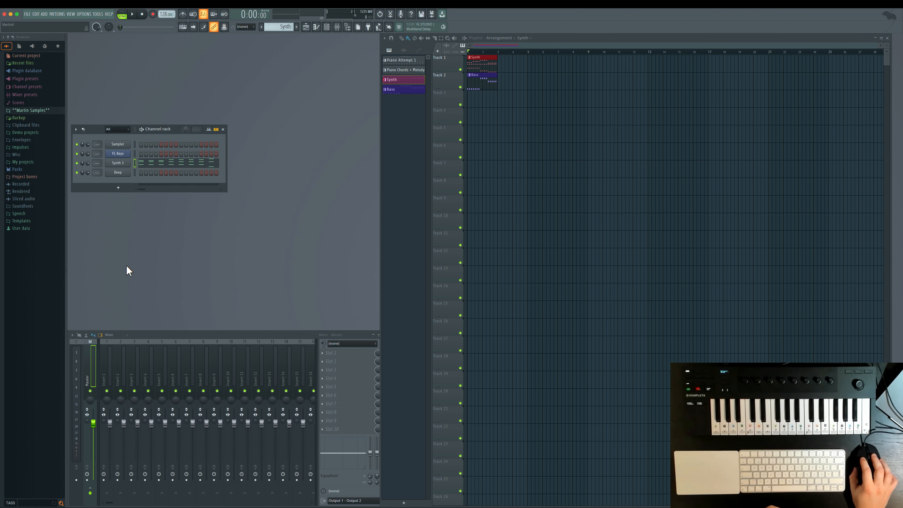
{"action": "left_click", "coordinate": [153, 333]}
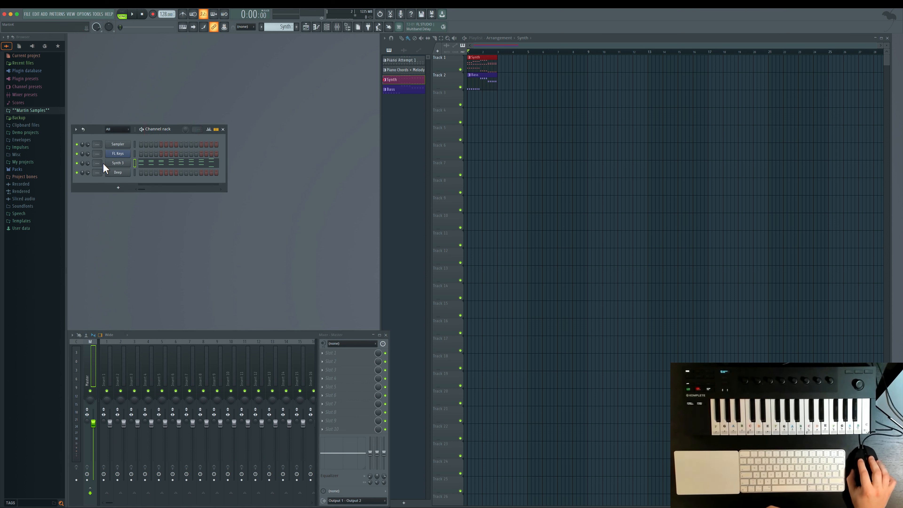
{"action": "left_click_drag", "start_coordinate": [97, 163], "coordinate": [97, 159]}
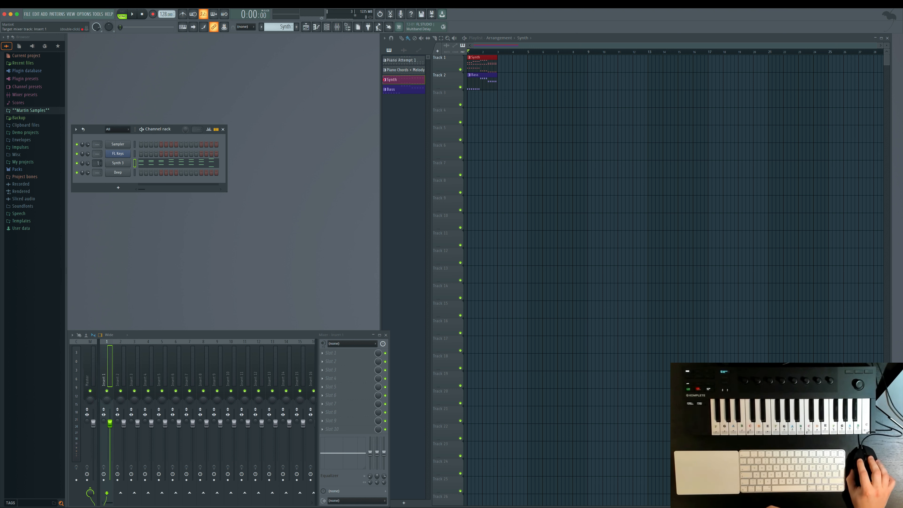
- Rename mixer track 1 as Synth and colour it red
{"action": "right_click", "coordinate": [103, 367]}
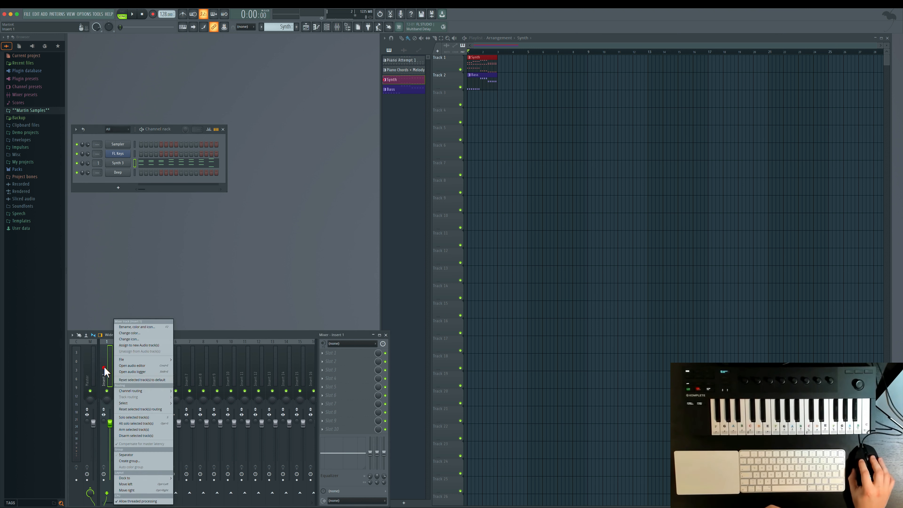
{"action": "left_click", "coordinate": [137, 327]}
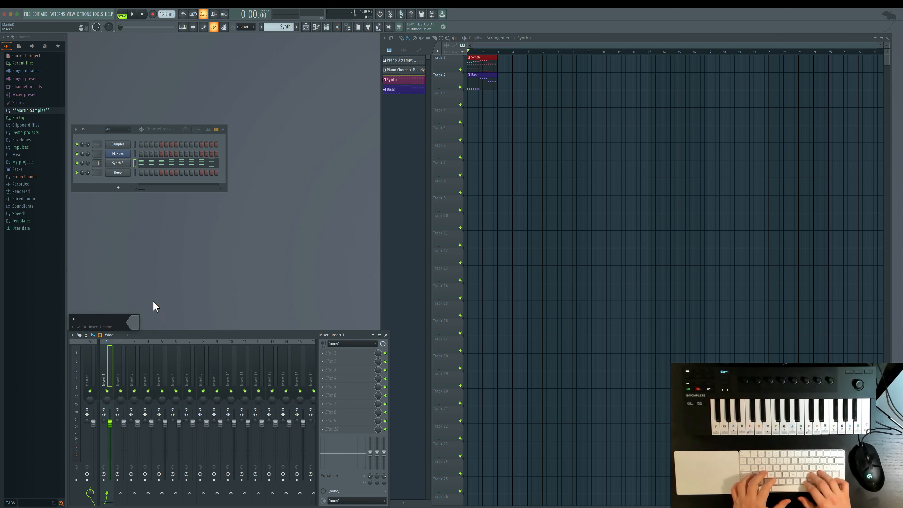
{"action": "type", "text": "Synth"}
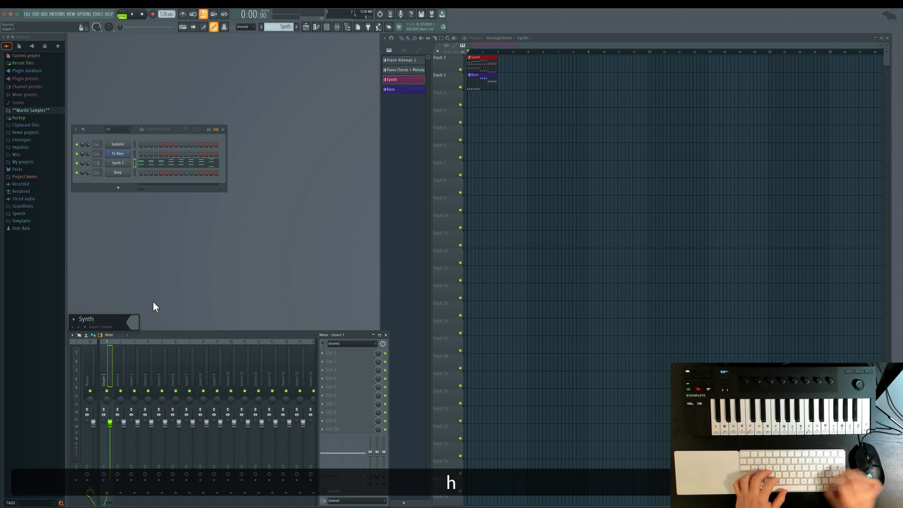
{"action": "left_click", "coordinate": [136, 324]}
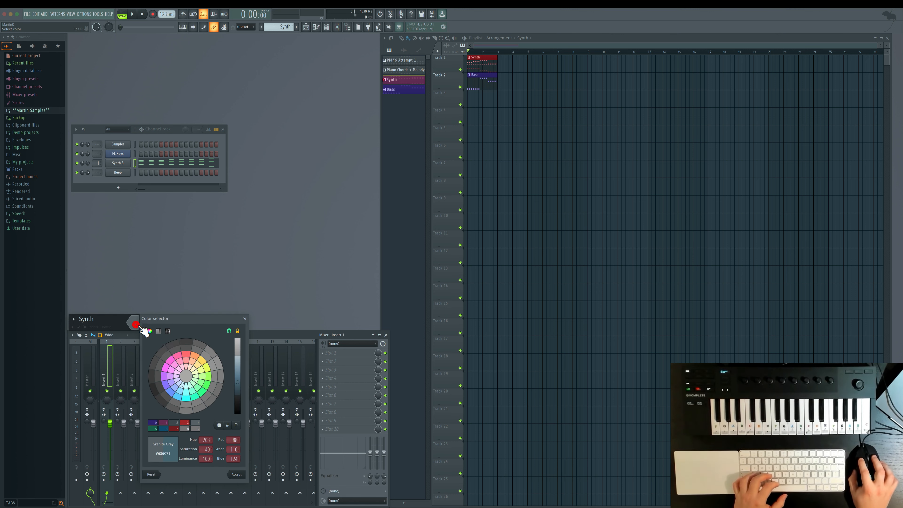
{"action": "left_click", "coordinate": [185, 359]}
{"action": "left_click", "coordinate": [234, 475]}
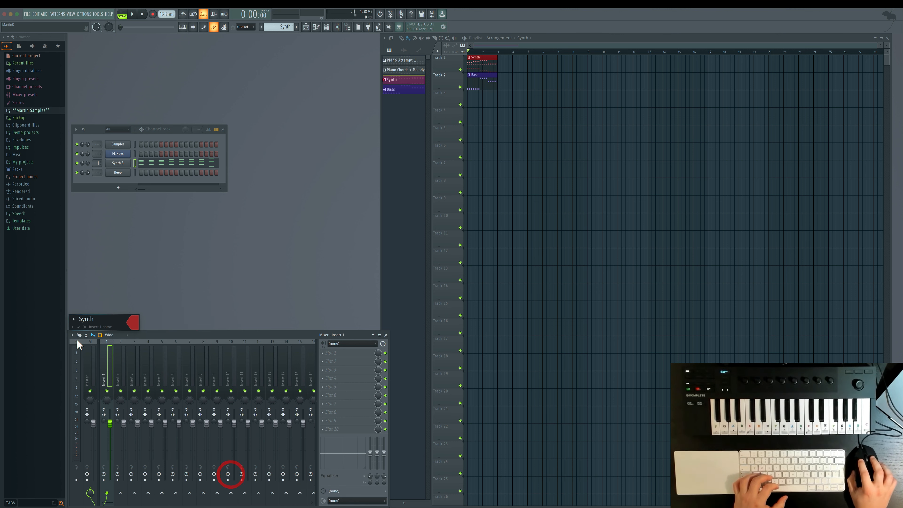
{"action": "left_click", "coordinate": [78, 327]}
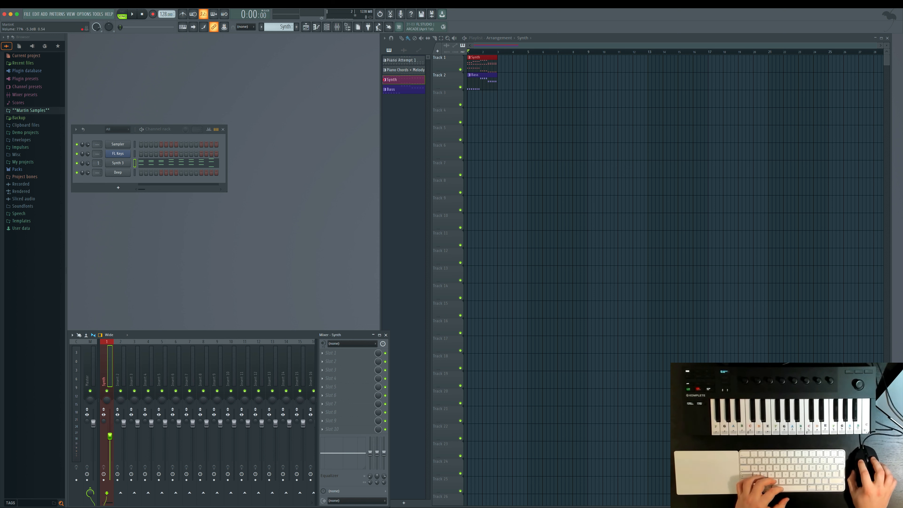
- Route the Deep channel to mixer track 2 and select the Bass pattern
{"action": "scroll", "coordinate": [98, 172], "scroll_direction": "up", "scroll_amount": 1}
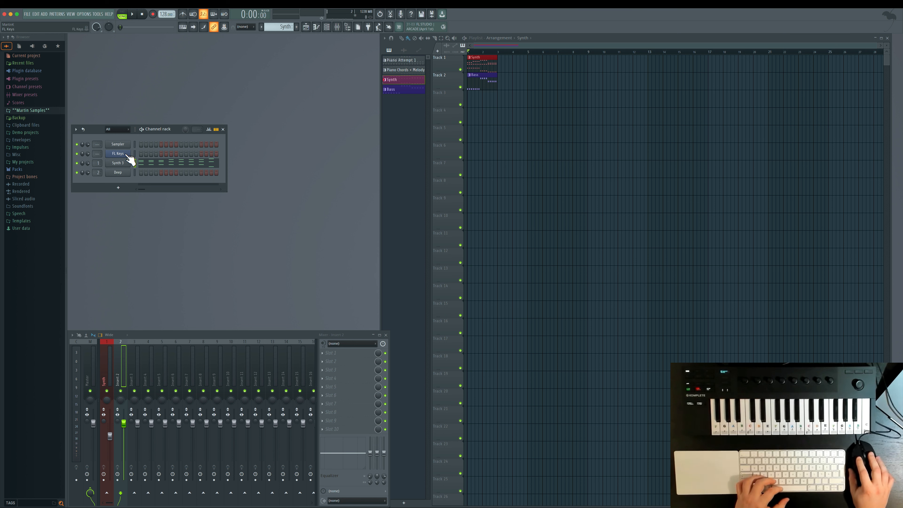
{"action": "left_click", "coordinate": [409, 89]}
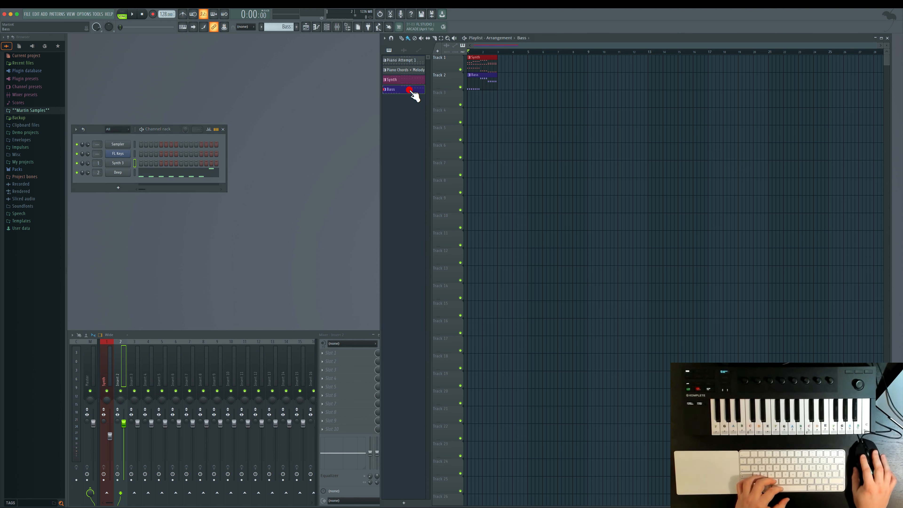
- Rename mixer track 2 as Bass and colour it blue
{"action": "right_click", "coordinate": [121, 360]}
{"action": "left_click", "coordinate": [154, 330]}
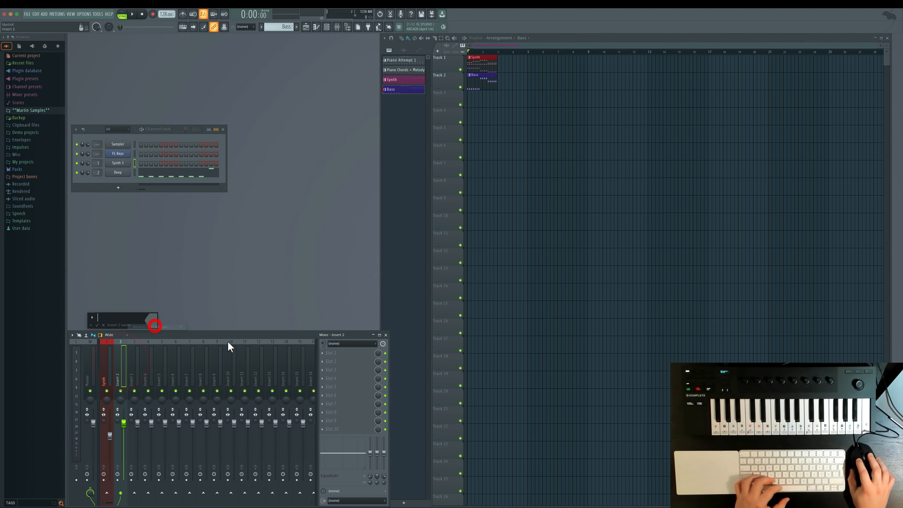
{"action": "type", "text": "Bass"}
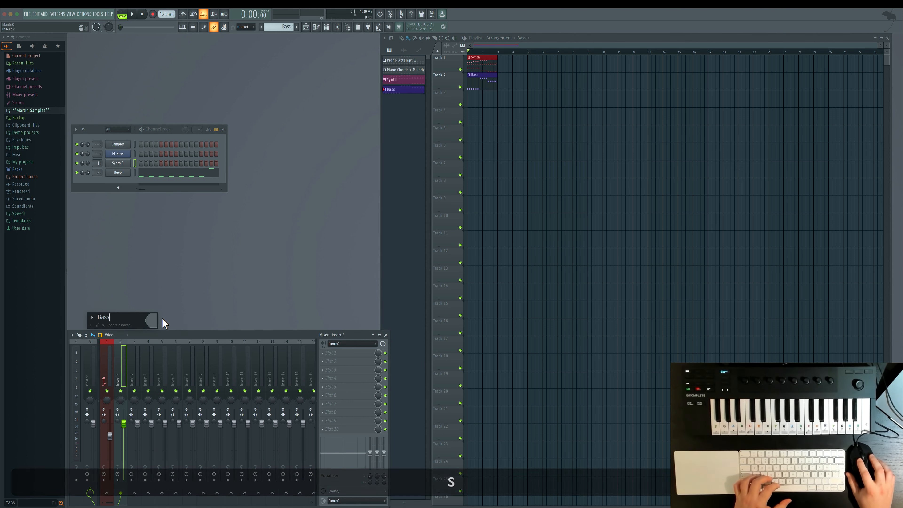
{"action": "left_click", "coordinate": [155, 320]}
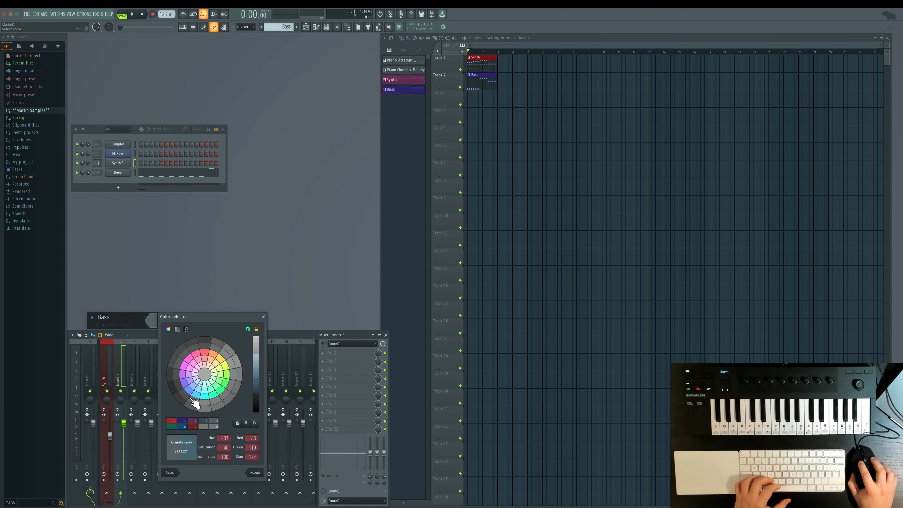
{"action": "left_click", "coordinate": [184, 394]}
{"action": "left_click", "coordinate": [255, 473]}
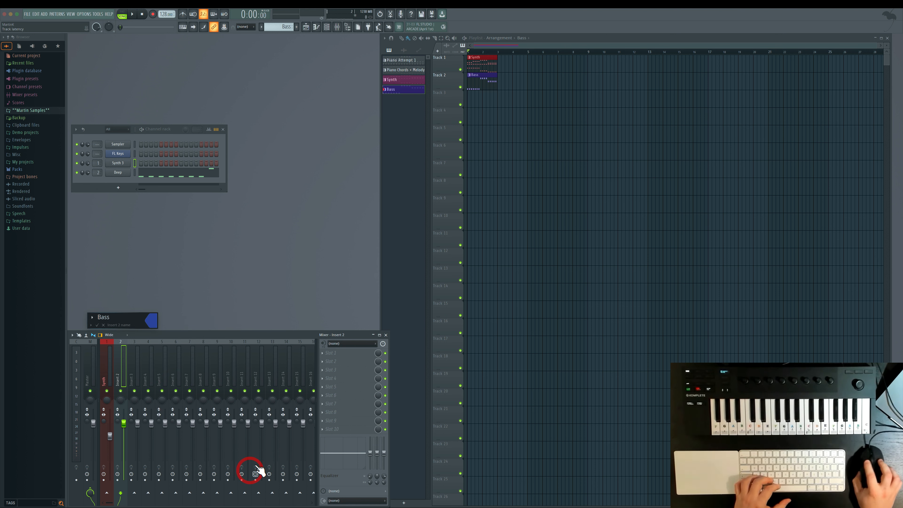
{"action": "left_click", "coordinate": [92, 325]}
{"action": "left_click", "coordinate": [103, 314]}
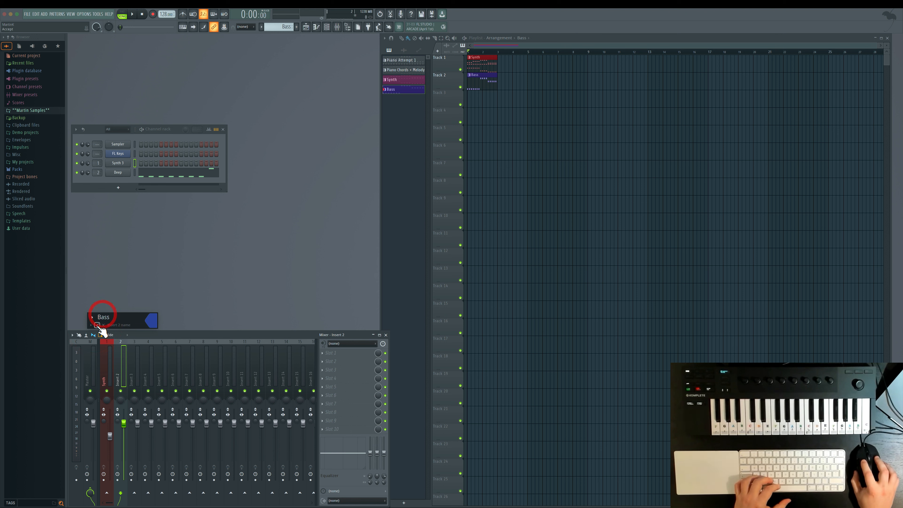
{"action": "left_click", "coordinate": [97, 325]}
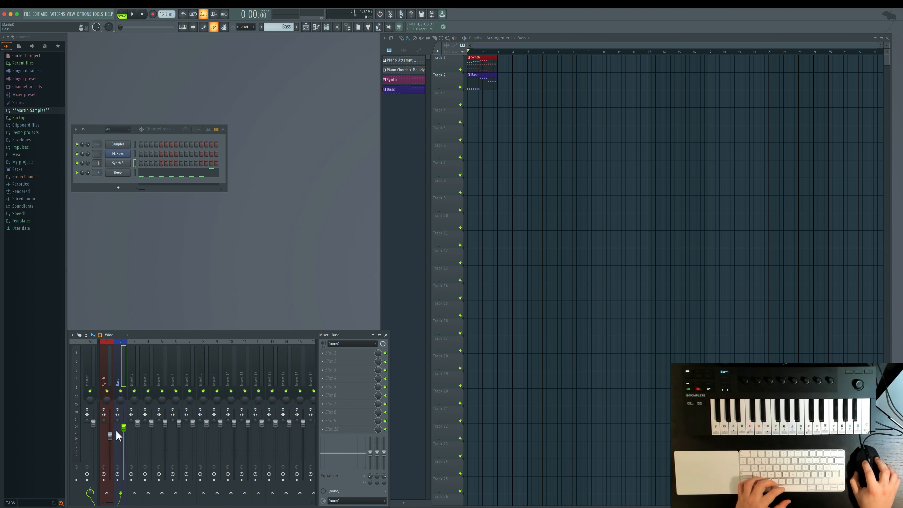
- Play the arrangement, raise the Bass mixer track's level slightly while listening, and stop playback
{"action": "key", "text": "space"}
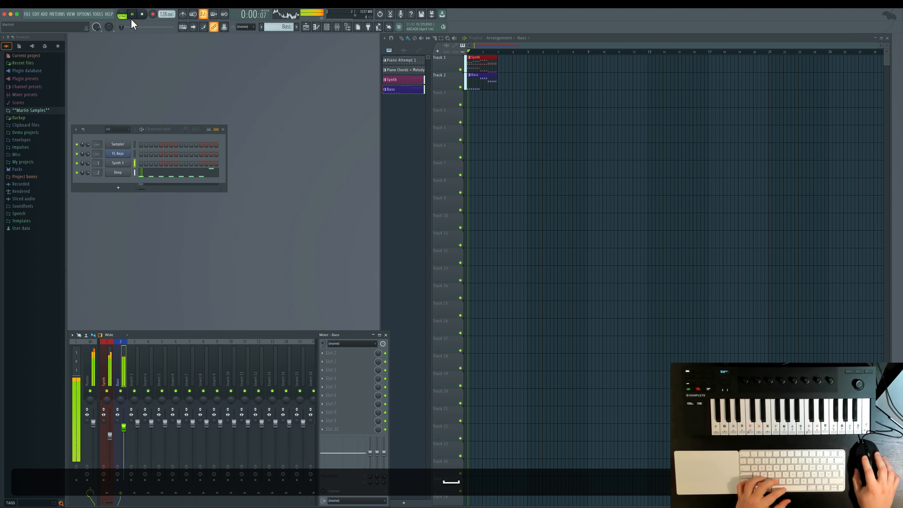
{"action": "key", "text": "shift+0"}
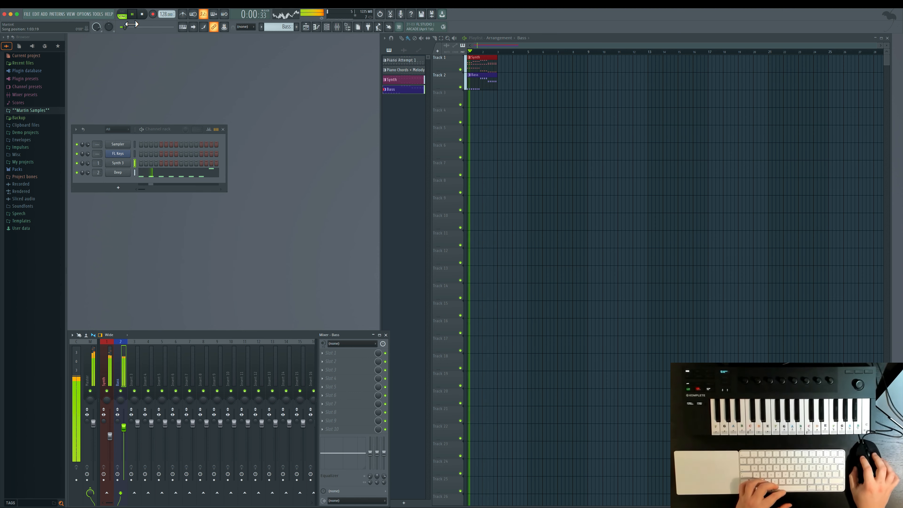
{"action": "mouse_move", "coordinate": [125, 425]}
{"action": "left_mouse_down"}
{"action": "mouse_move", "coordinate": [124, 415]}
{"action": "mouse_move", "coordinate": [124, 427]}
{"action": "left_mouse_up"}
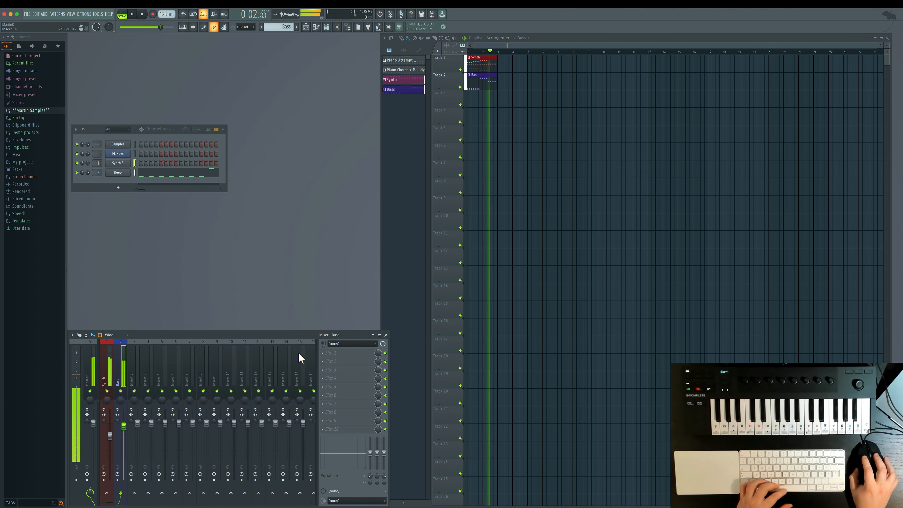
{"action": "key", "text": "space"}
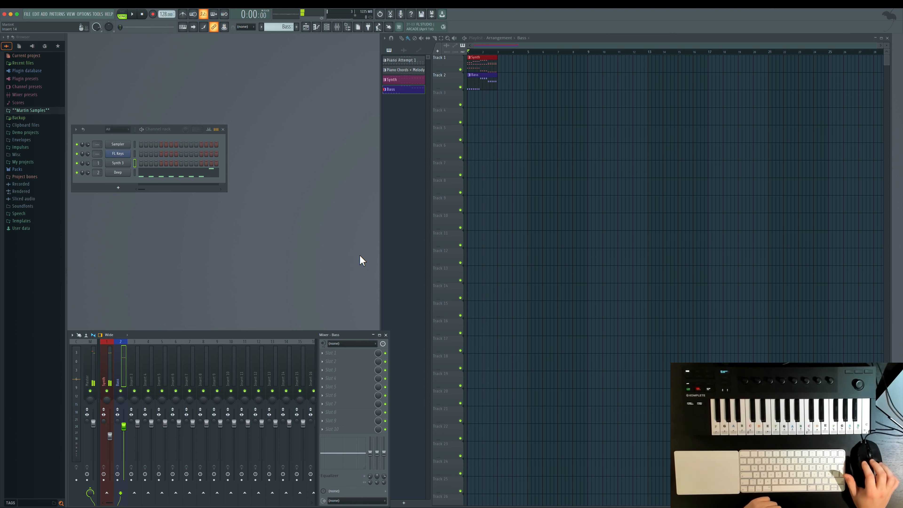
- Examine the FL Keys notes of the Piano Chords + Melody pattern in the piano roll, and close it
{"action": "left_click", "coordinate": [399, 173]}
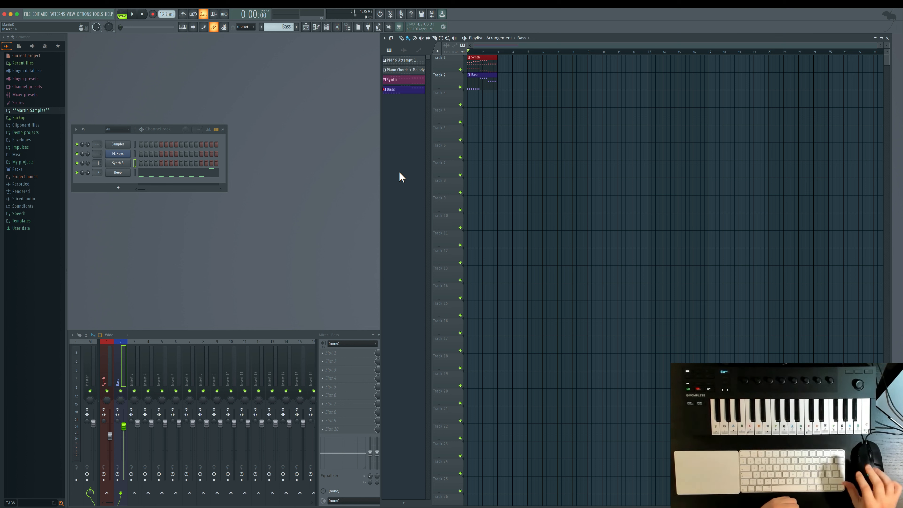
{"action": "left_click", "coordinate": [411, 70]}
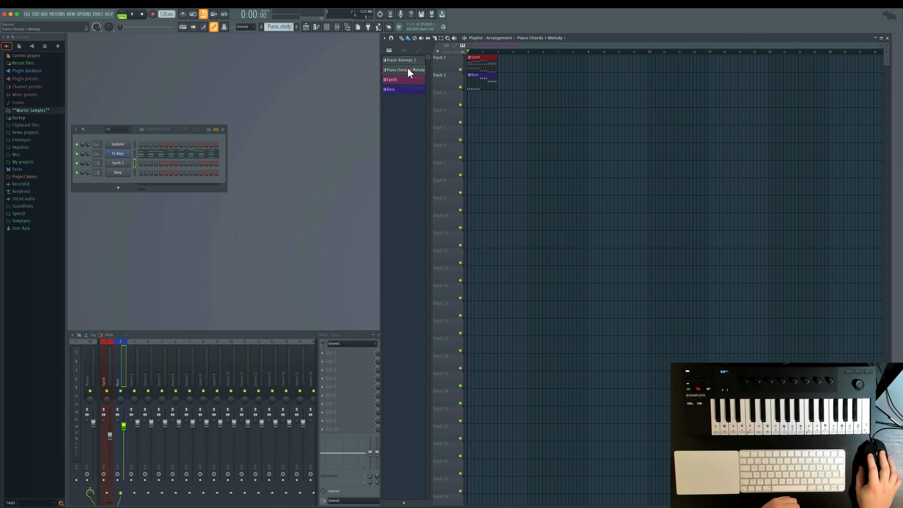
{"action": "left_click", "coordinate": [156, 153]}
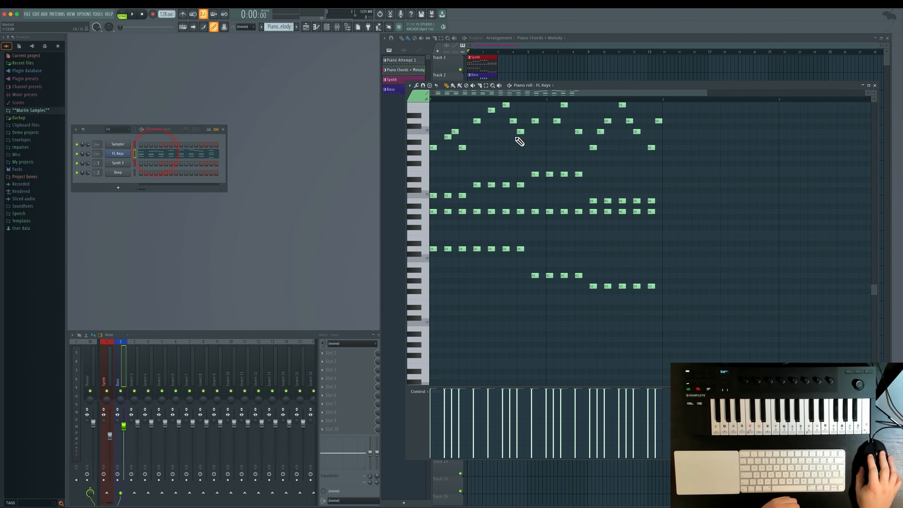
{"action": "scroll", "coordinate": [484, 122], "scroll_direction": "up", "scroll_amount": 3}
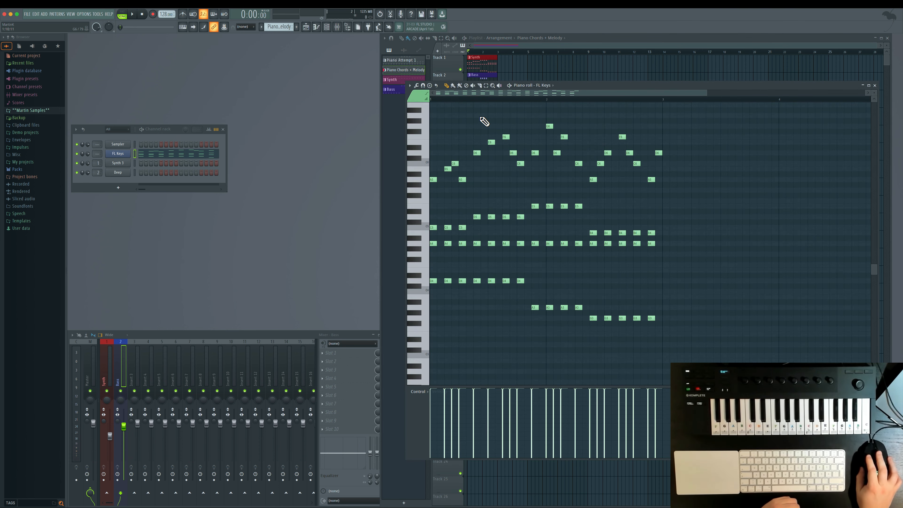
{"action": "left_click", "coordinate": [875, 86]}
- Add another Sytrus channel with the 303ish preset and move its window clear of the channel rack
{"action": "left_click", "coordinate": [120, 189]}
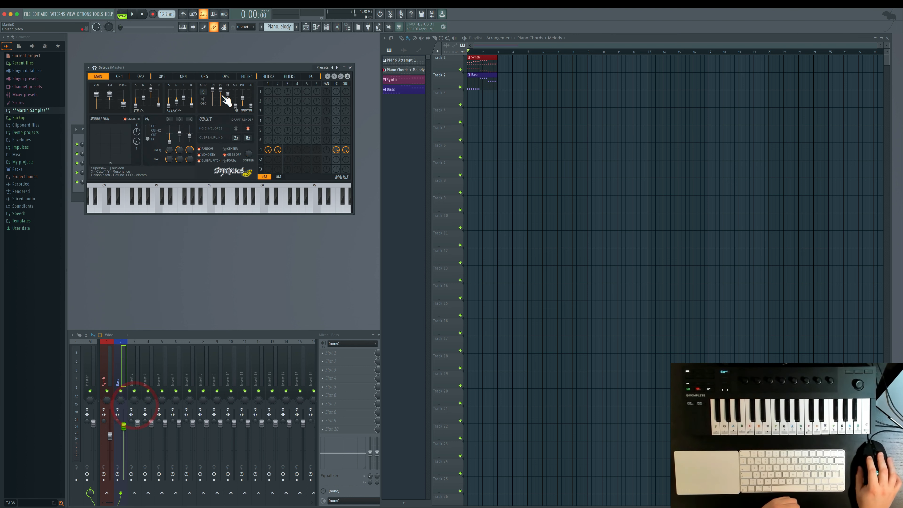
{"action": "left_click", "coordinate": [331, 68]}
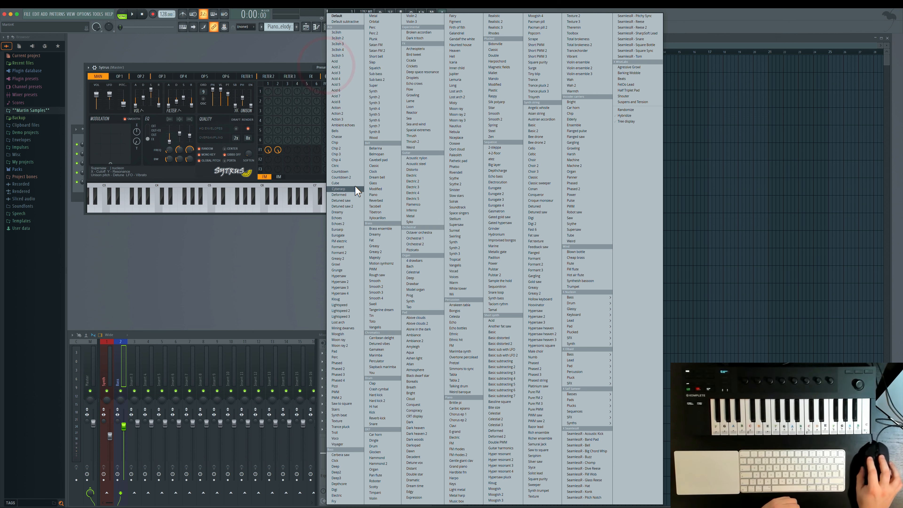
{"action": "left_click", "coordinate": [336, 32]}
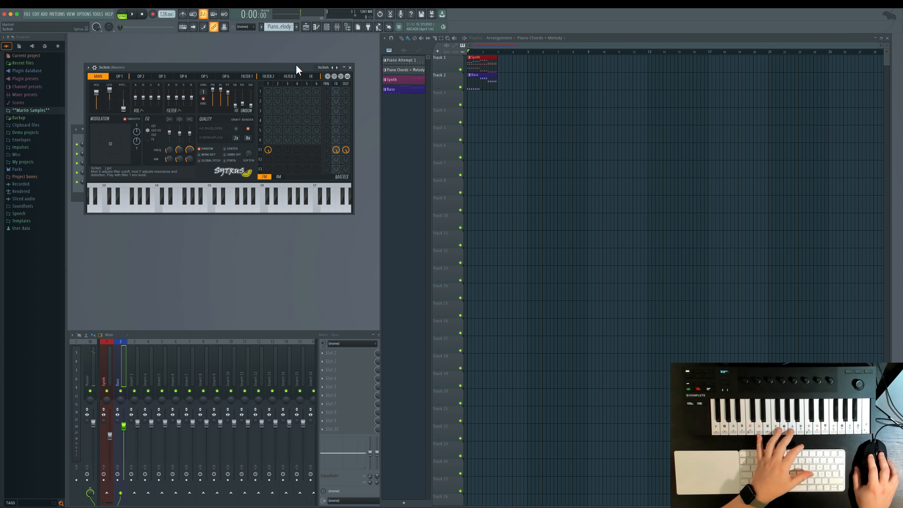
{"action": "left_click_drag", "start_coordinate": [296, 67], "coordinate": [304, 92]}
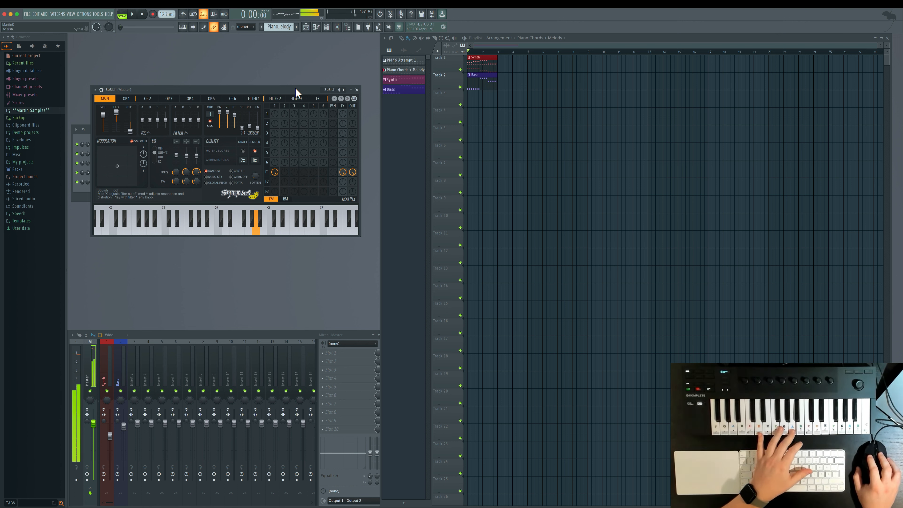
{"action": "left_click_drag", "start_coordinate": [298, 90], "coordinate": [353, 156]}
- Play the arrangement briefly, stop it, and route the new 303ish channel to mixer track 3
{"action": "left_click", "coordinate": [132, 14]}
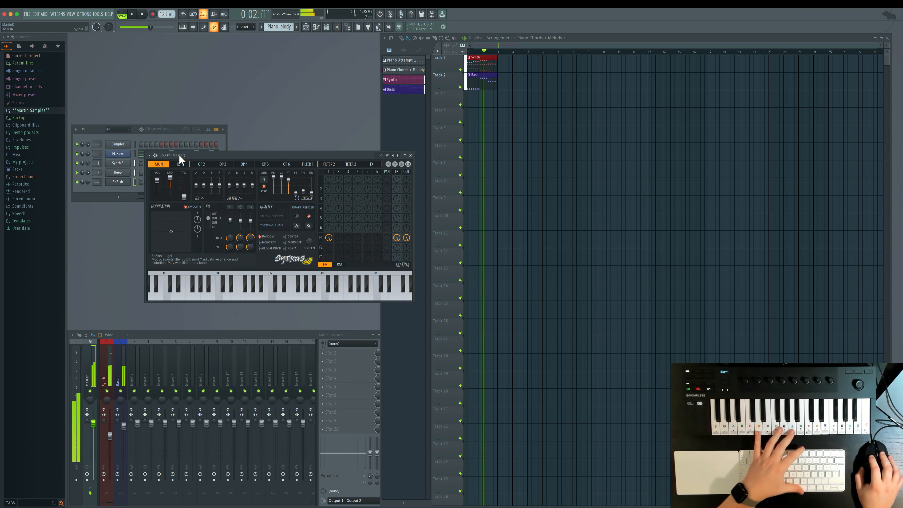
{"action": "key", "text": "space"}
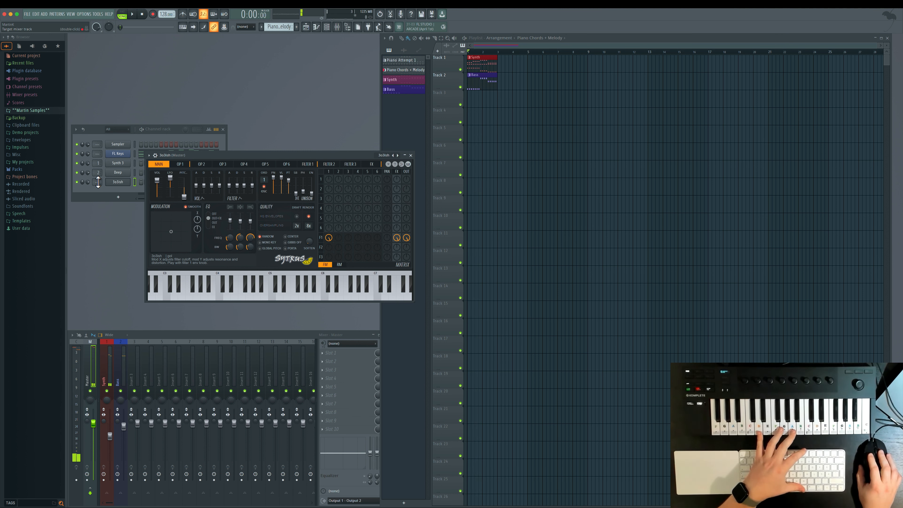
{"action": "left_click_drag", "start_coordinate": [98, 182], "coordinate": [98, 174]}
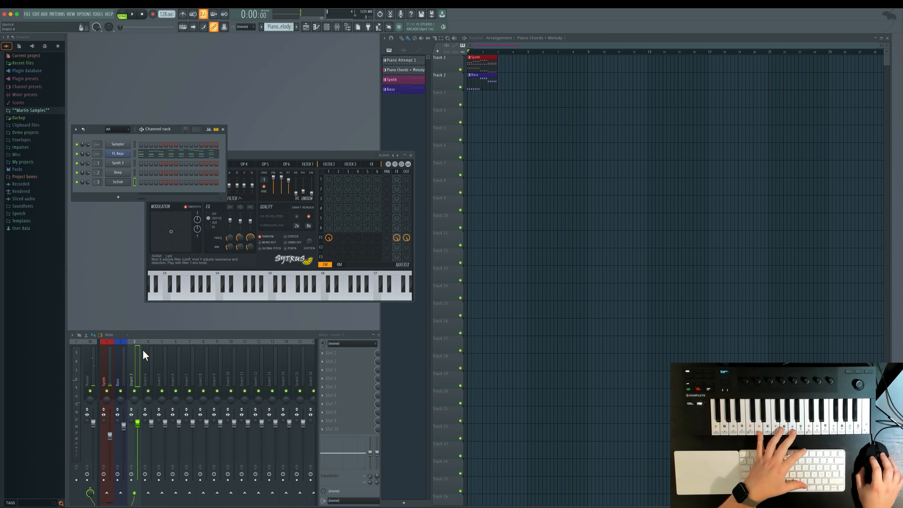
- Rename mixer track 3 as Arp and colour it purple-pink
{"action": "right_click", "coordinate": [133, 344]}
{"action": "left_click", "coordinate": [162, 323]}
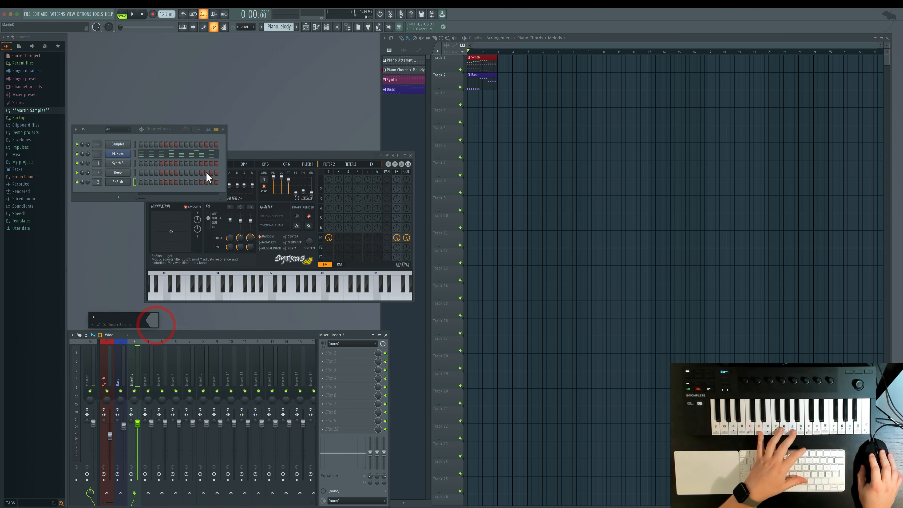
{"action": "type", "text": "Arp"}
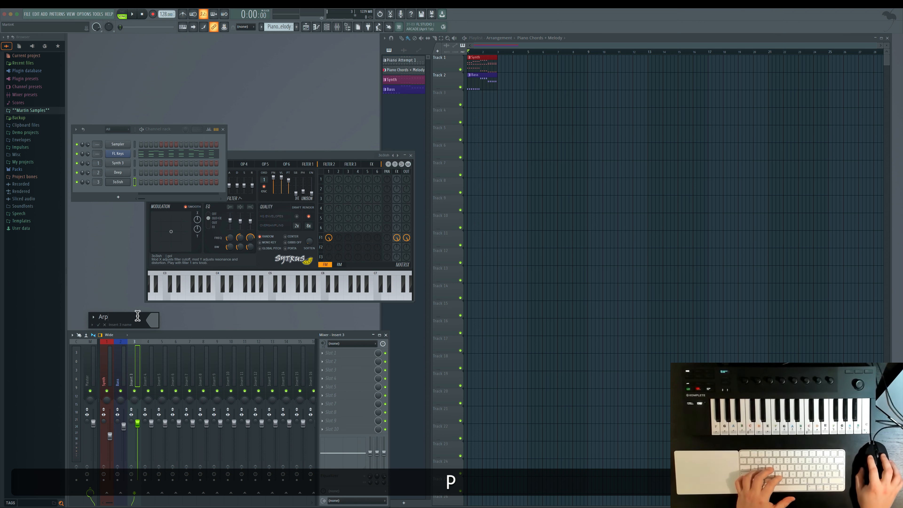
{"action": "left_click", "coordinate": [153, 320]}
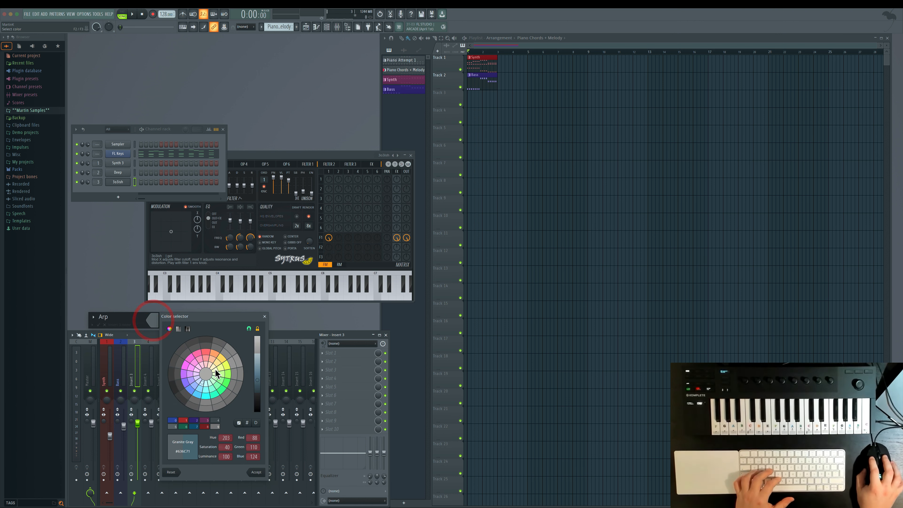
{"action": "left_click", "coordinate": [195, 364]}
{"action": "left_click", "coordinate": [256, 472]}
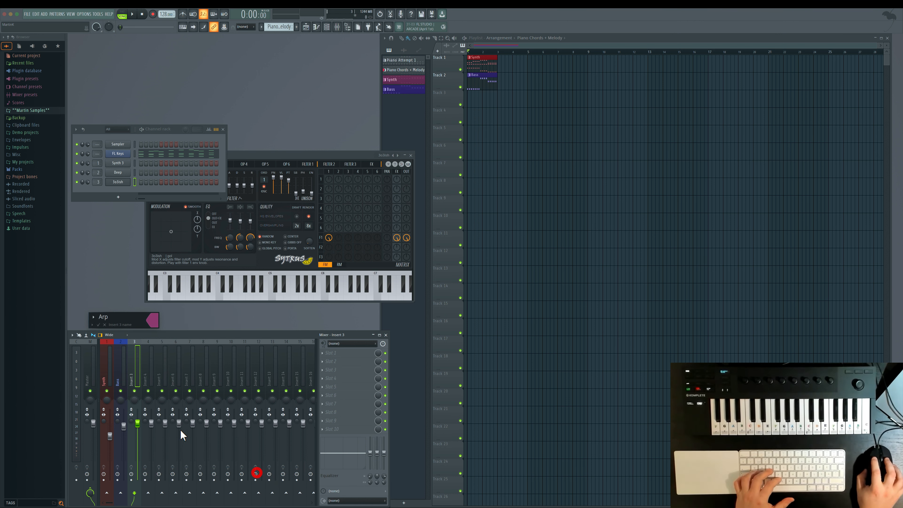
{"action": "left_click", "coordinate": [99, 325]}
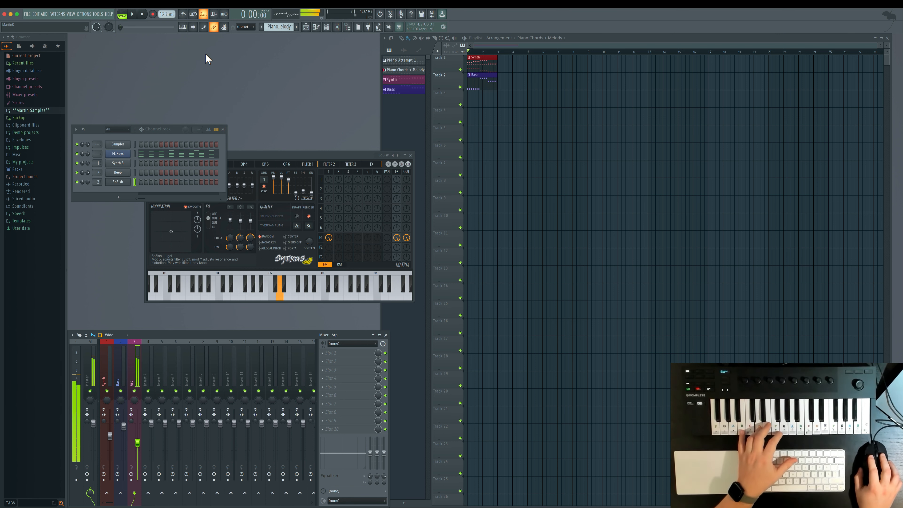
- Audition Sytrus presets for the Arp sound over the playing arrangement, trying 303ish 2 to 5 and Action 2, and load Action 3
{"action": "key", "text": "space"}
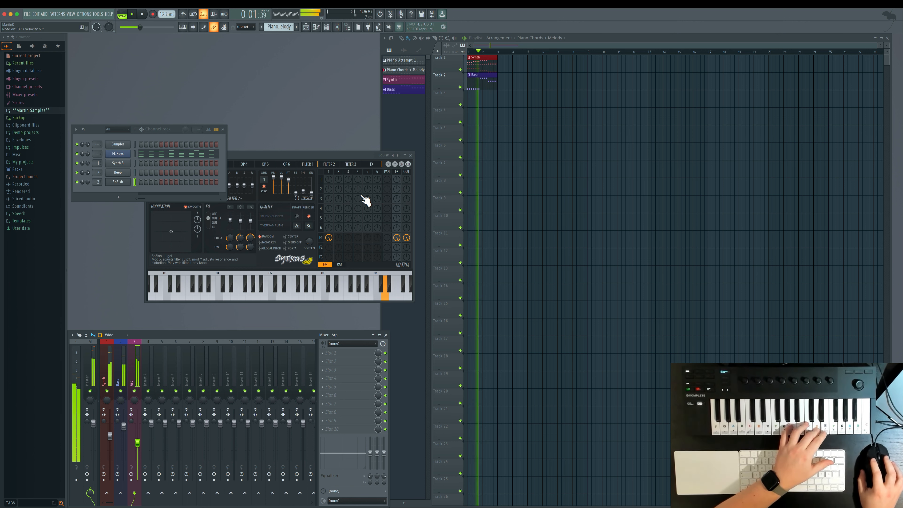
{"action": "left_click", "coordinate": [359, 153]}
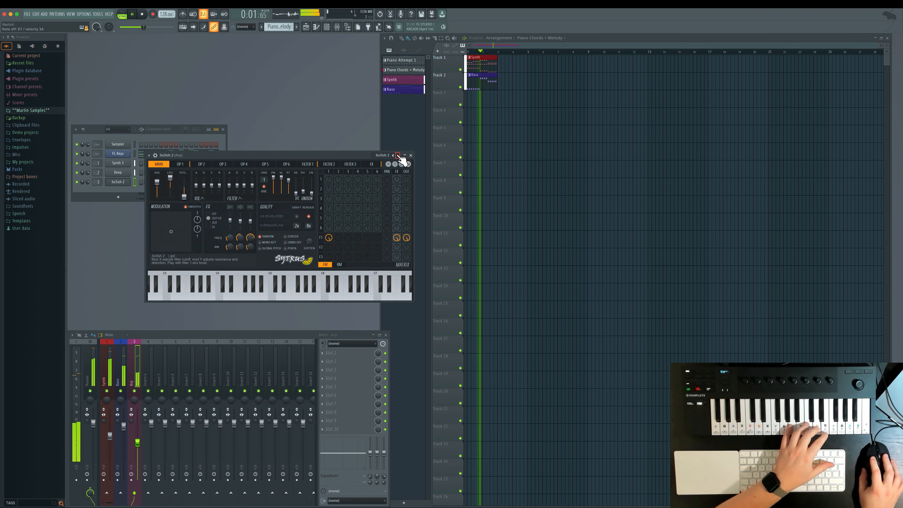
{"action": "left_click", "coordinate": [397, 156]}
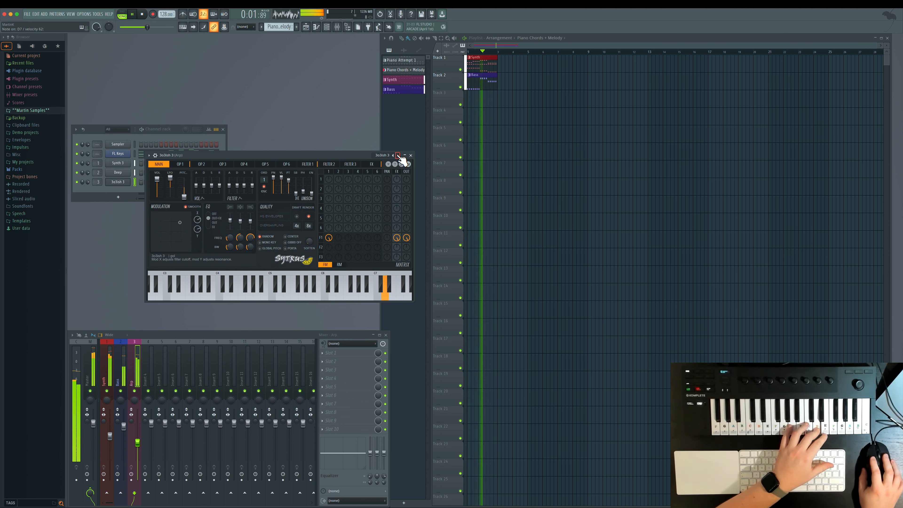
{"action": "left_click", "coordinate": [397, 156]}
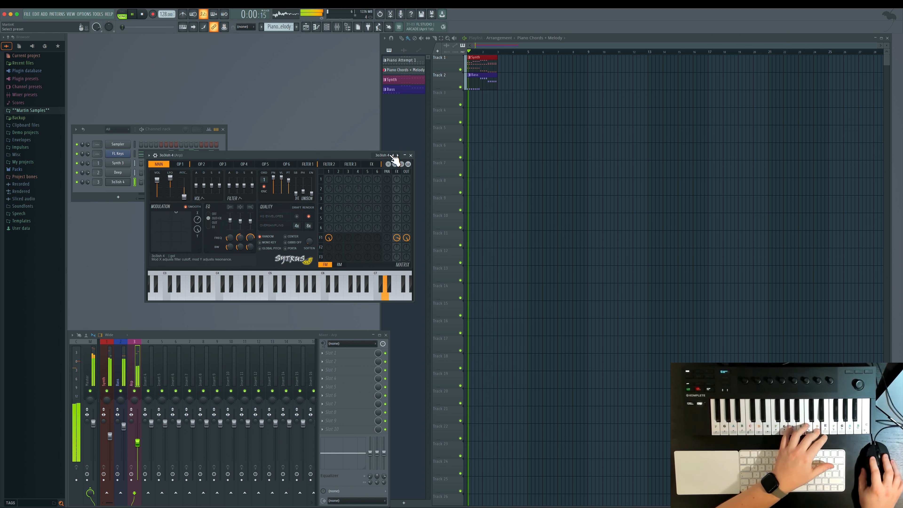
{"action": "left_click", "coordinate": [397, 155]}
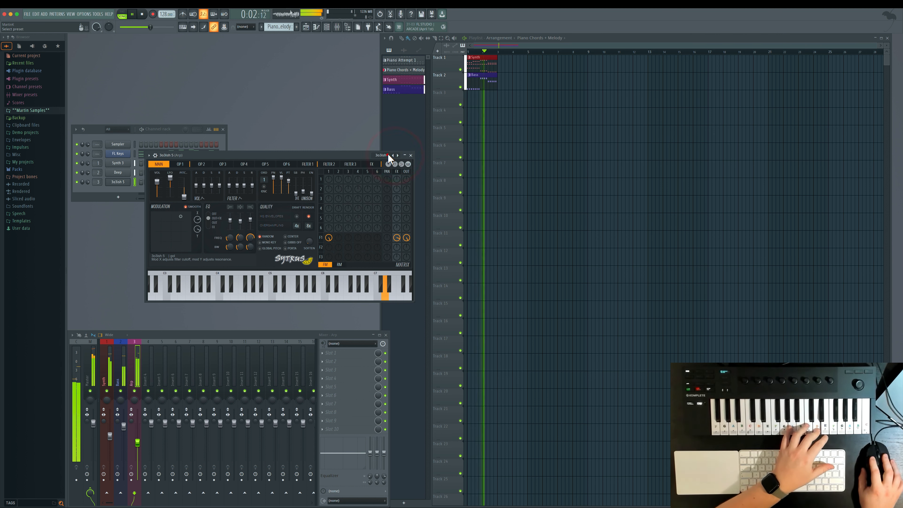
{"action": "right_click", "coordinate": [398, 155]}
{"action": "left_click", "coordinate": [399, 114]}
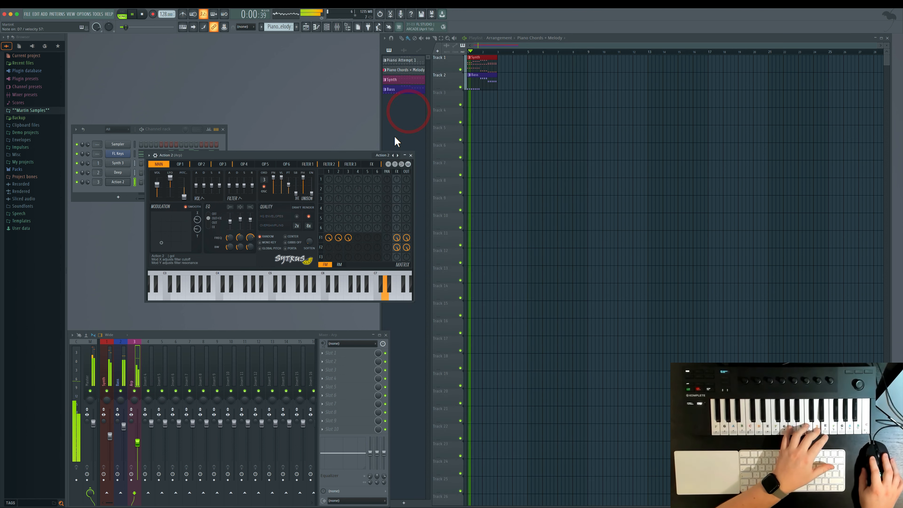
{"action": "left_click", "coordinate": [397, 155]}
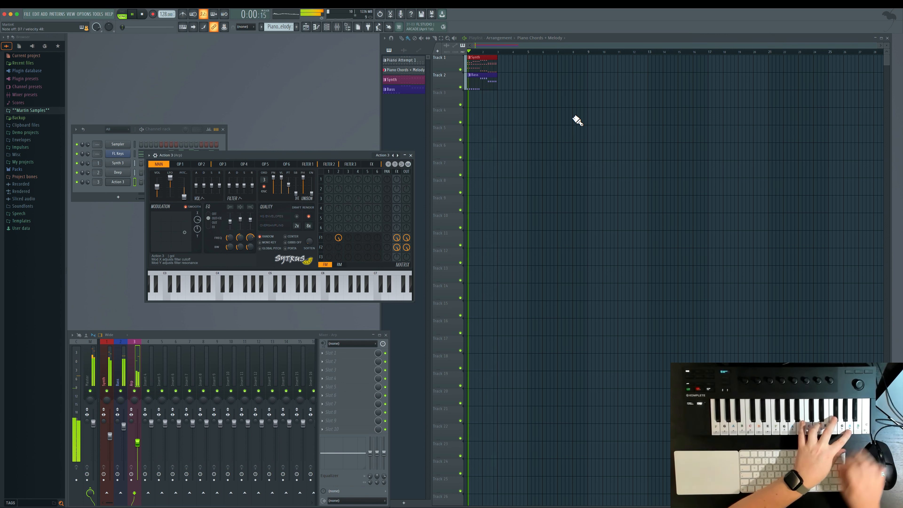
- Stop playback, switch to pattern mode, and create a new crimson-coloured pattern named Arp
{"action": "key", "text": "space"}
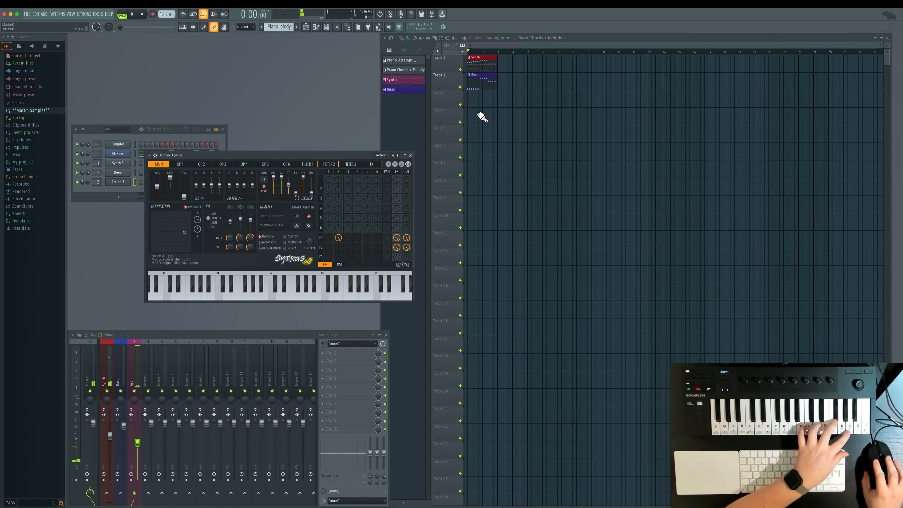
{"action": "left_click", "coordinate": [122, 14]}
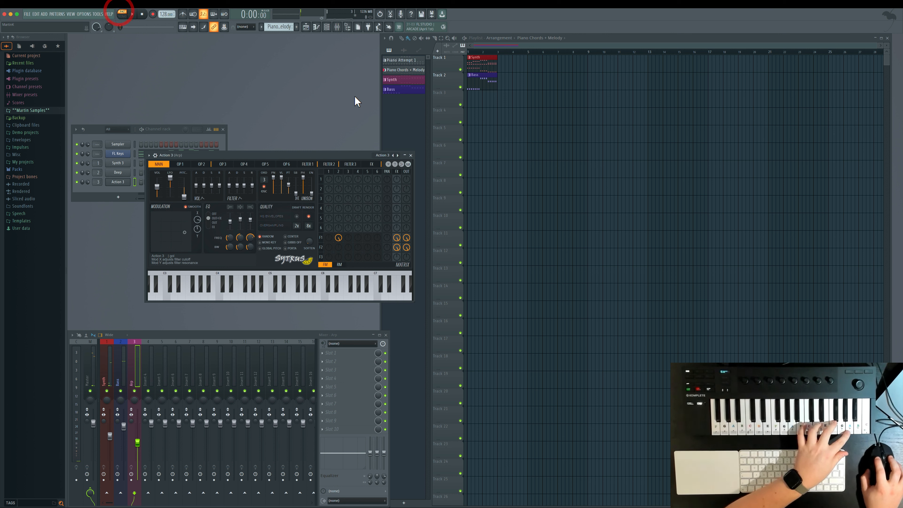
{"action": "left_click", "coordinate": [296, 27]}
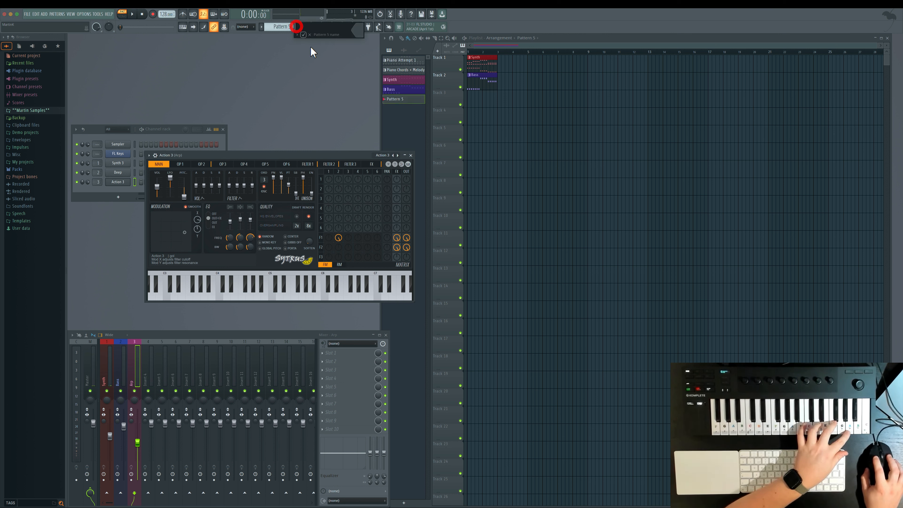
{"action": "left_click", "coordinate": [310, 25]}
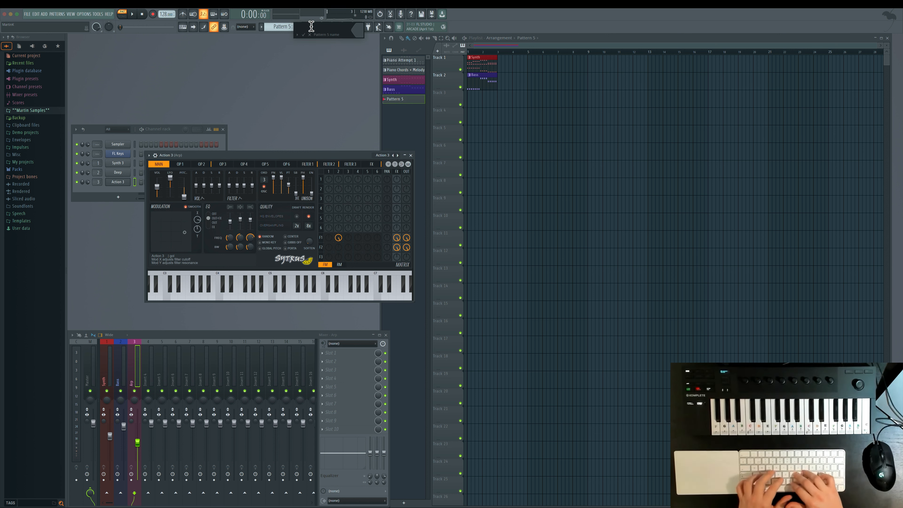
{"action": "type", "text": "Arp"}
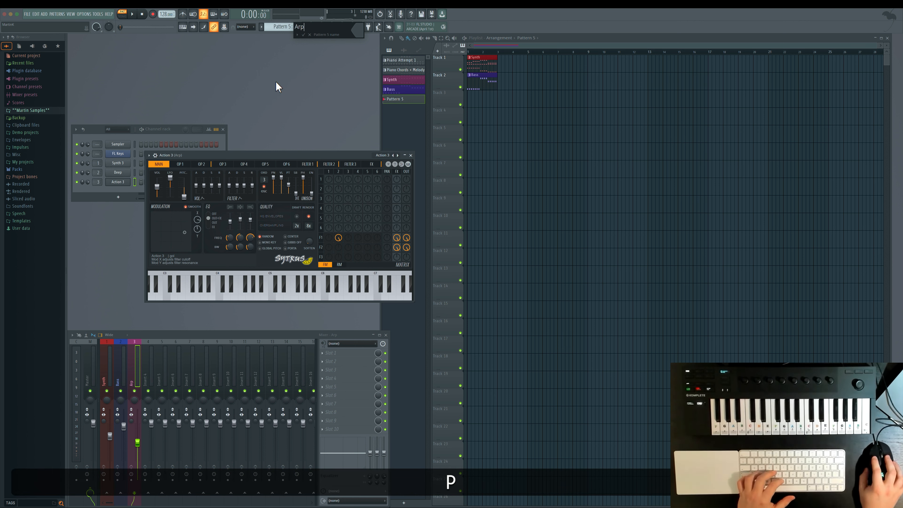
{"action": "left_click", "coordinate": [353, 33]}
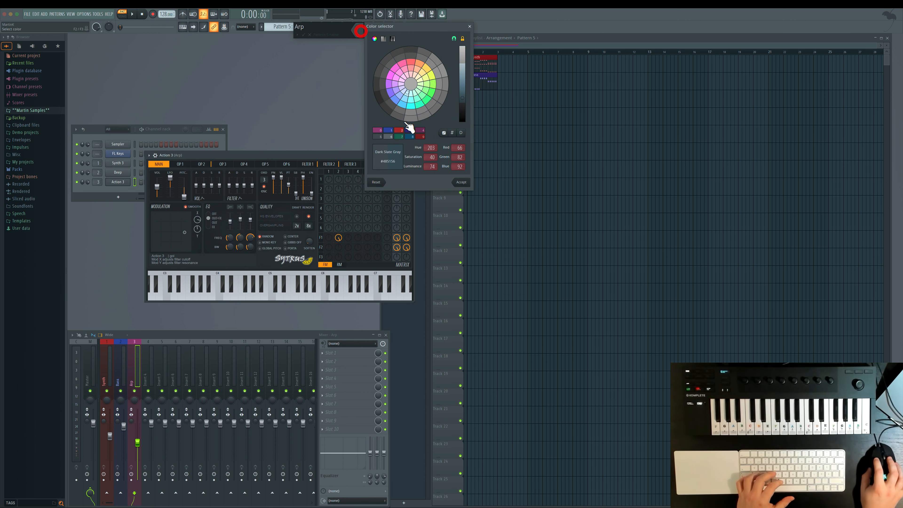
{"action": "left_click", "coordinate": [461, 182]}
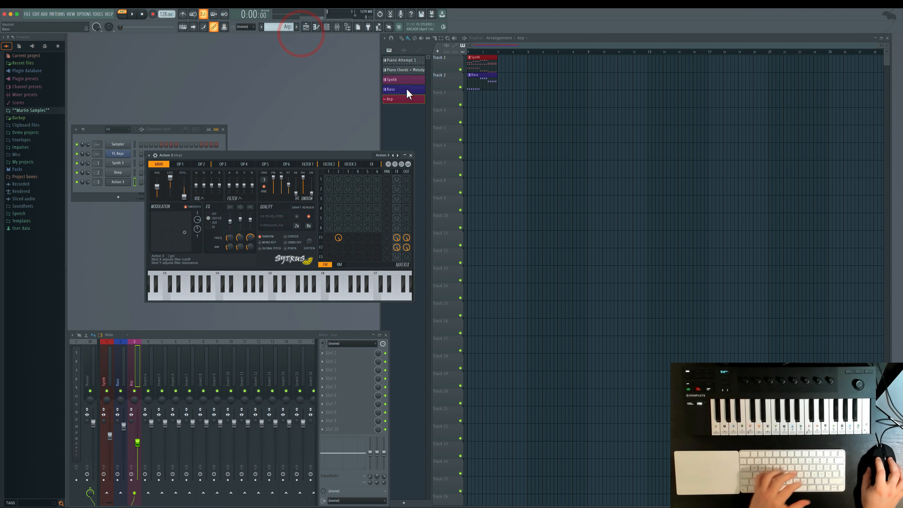
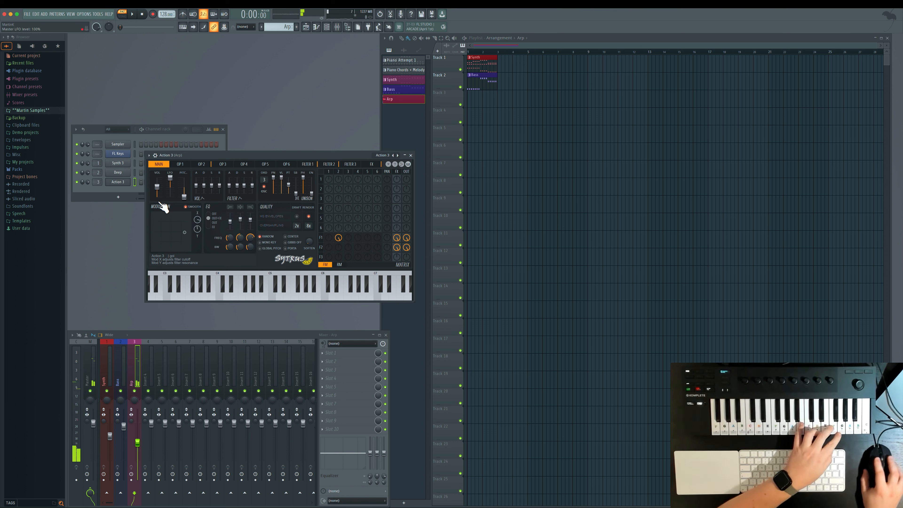
- Record held notes from Action 3 into the Arp pattern with the metronome on, and place the pattern on playlist Track 3 at bar 1
{"action": "left_click_drag", "start_coordinate": [196, 155], "coordinate": [244, 212]}
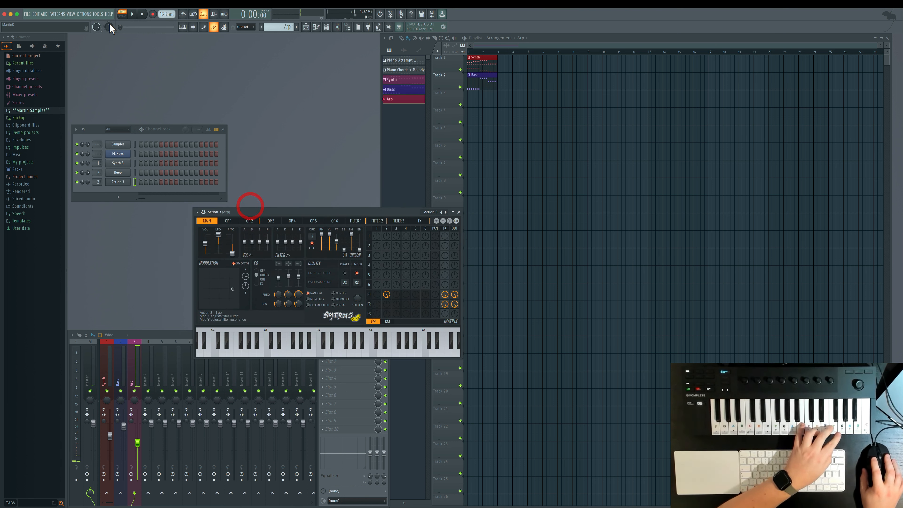
{"action": "left_click", "coordinate": [152, 14]}
{"action": "left_click", "coordinate": [186, 15]}
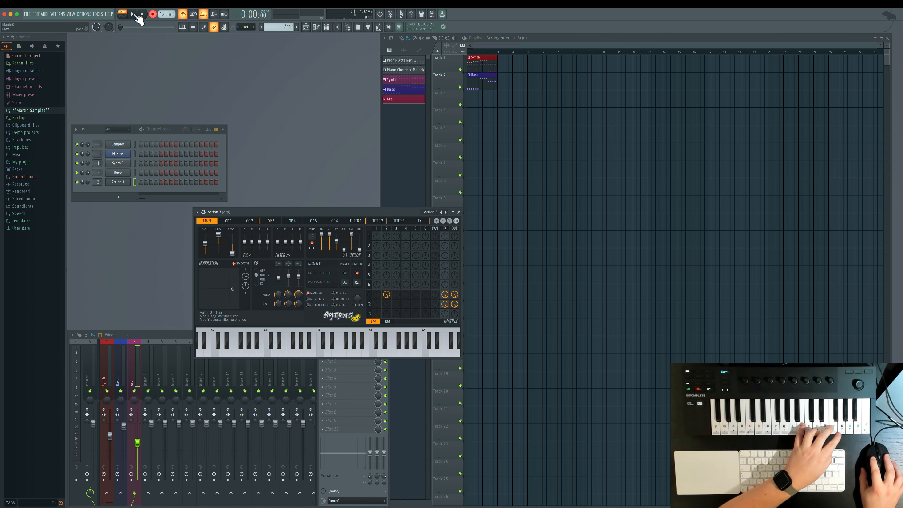
{"action": "left_click", "coordinate": [133, 14]}
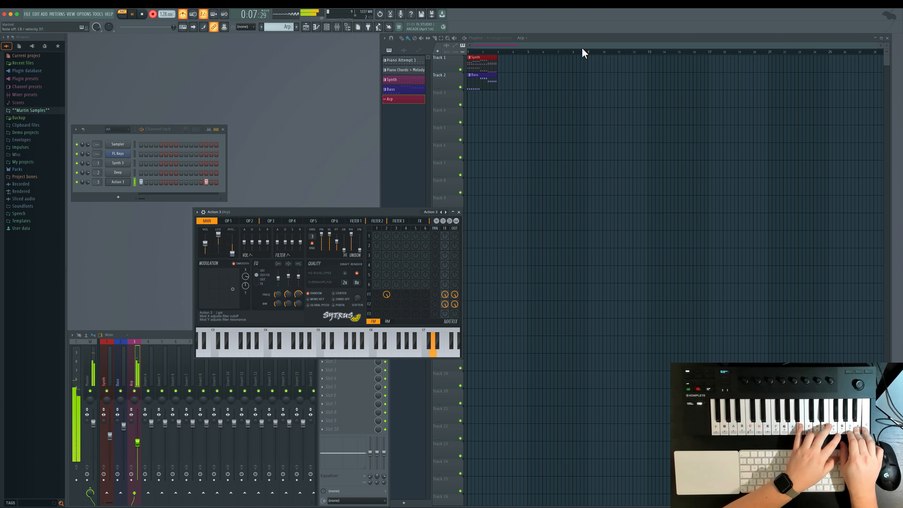
{"action": "key", "text": "space"}
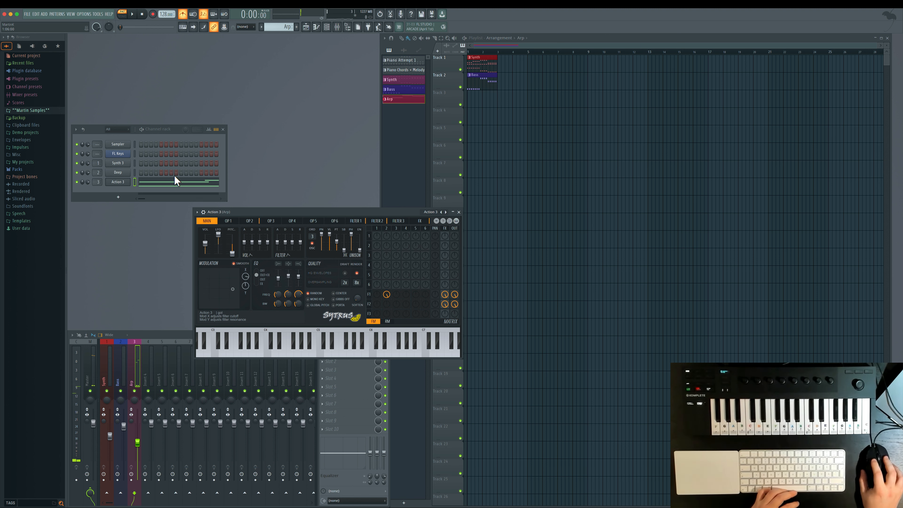
{"action": "left_click", "coordinate": [476, 97]}
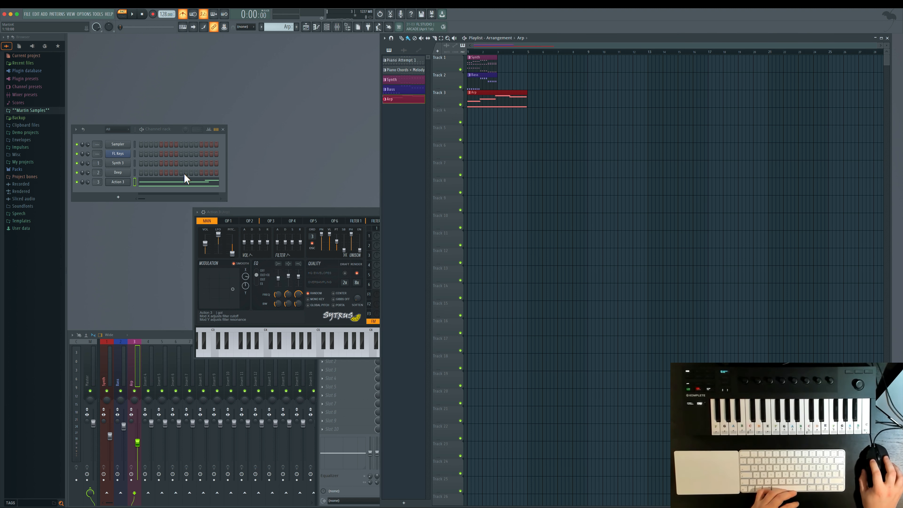
- In Action 3's piano roll, align the ends of the last upper note and long low note with bar 5, and set global snap to 1/4 beat
{"action": "left_click", "coordinate": [182, 182]}
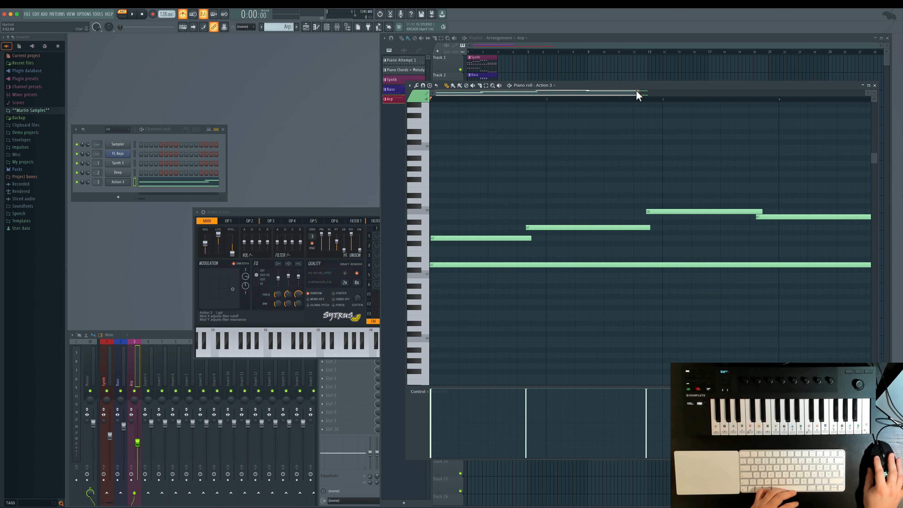
{"action": "left_click_drag", "start_coordinate": [645, 92], "coordinate": [751, 95]}
{"action": "left_click_drag", "start_coordinate": [726, 216], "coordinate": [728, 216]}
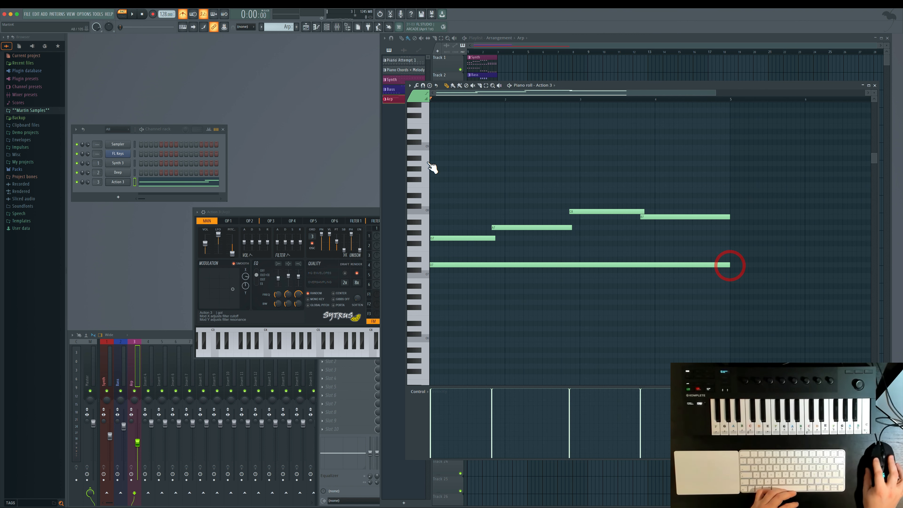
{"action": "left_click", "coordinate": [243, 27]}
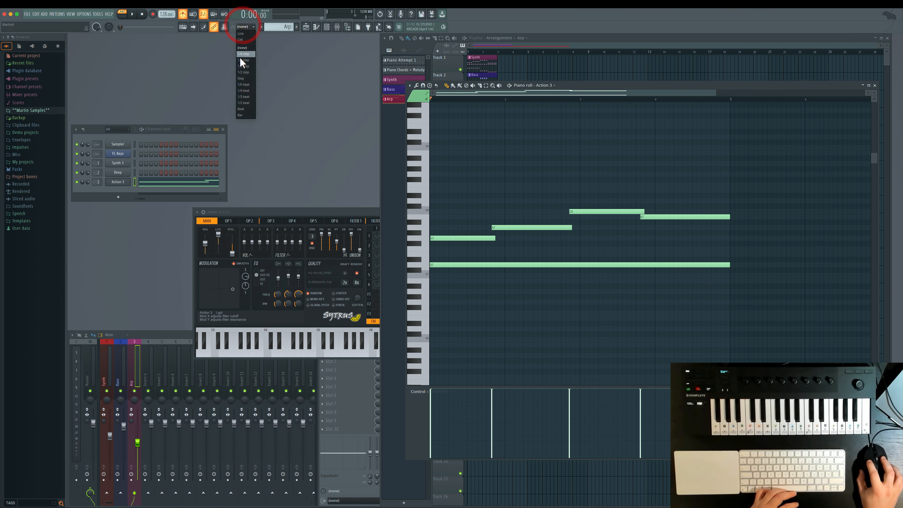
{"action": "left_click", "coordinate": [244, 91]}
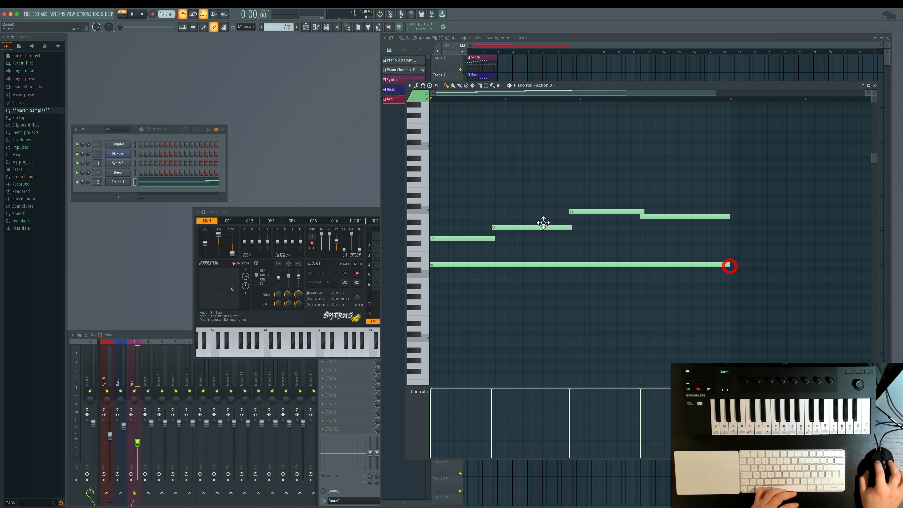
{"action": "left_click", "coordinate": [494, 228]}
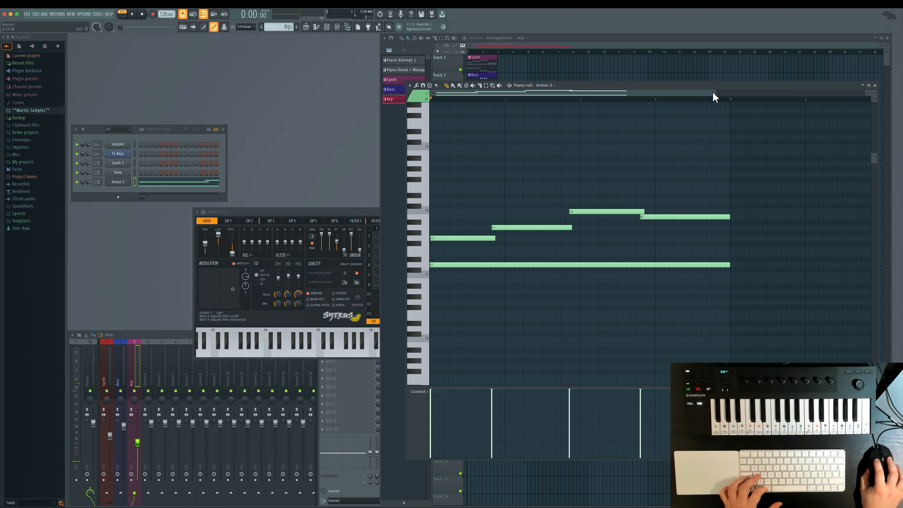
- Quick-quantize all the Arp notes and close the piano roll
{"action": "left_click_drag", "start_coordinate": [713, 92], "coordinate": [742, 117]}
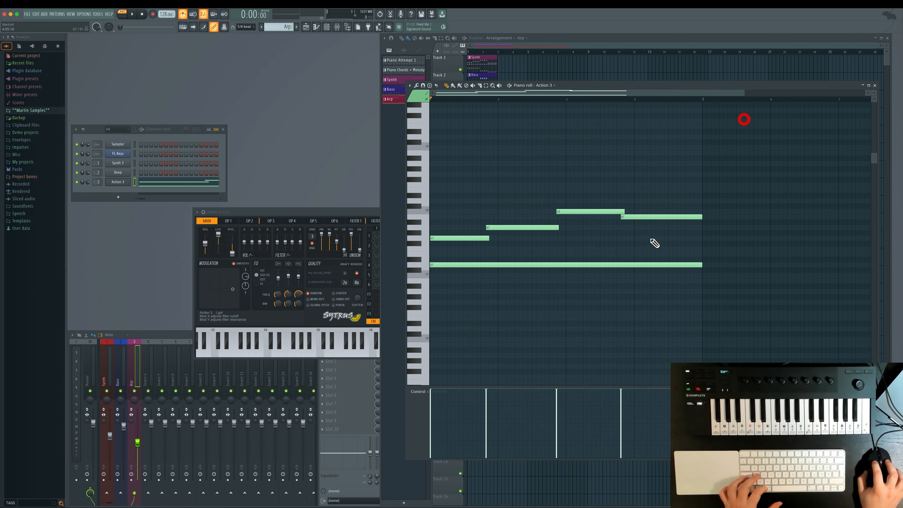
{"action": "key", "text": "super+a"}
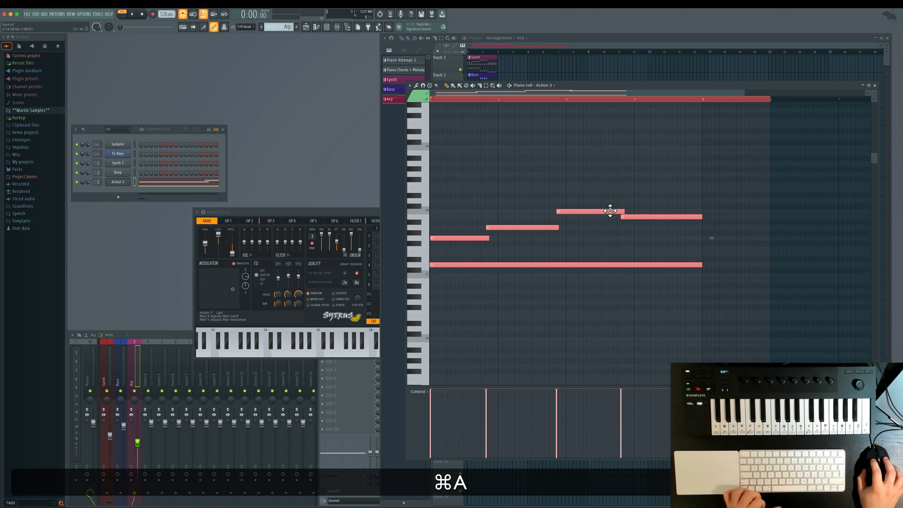
{"action": "left_click", "coordinate": [410, 86]}
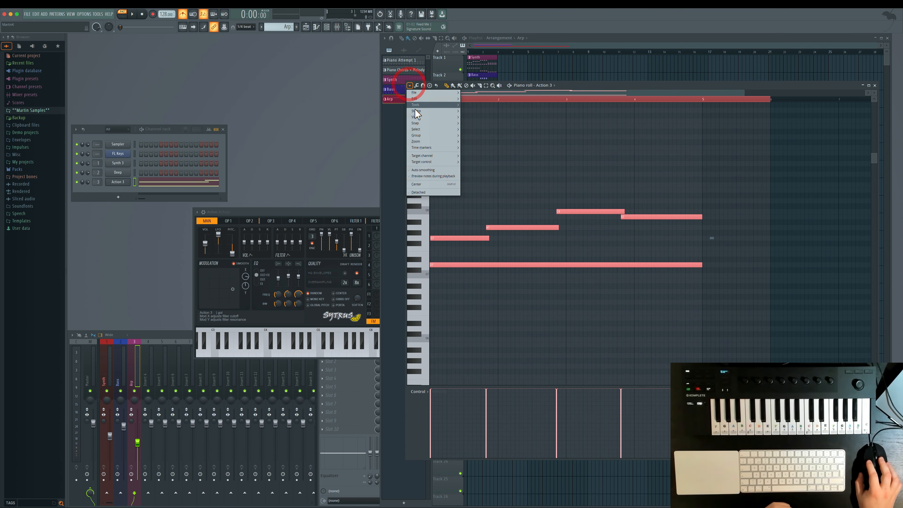
{"action": "mouse_move", "coordinate": [424, 108]}
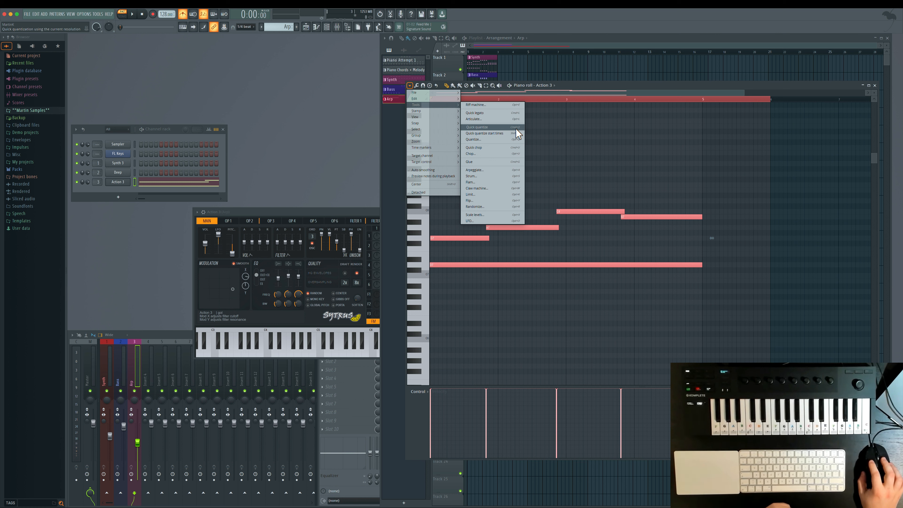
{"action": "left_click", "coordinate": [644, 85]}
{"action": "key", "text": "super+q"}
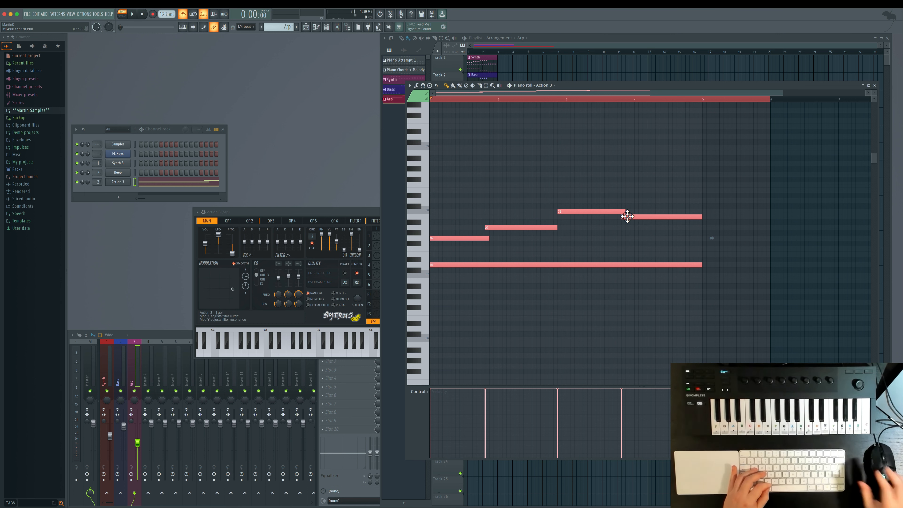
{"action": "left_click", "coordinate": [875, 83]}
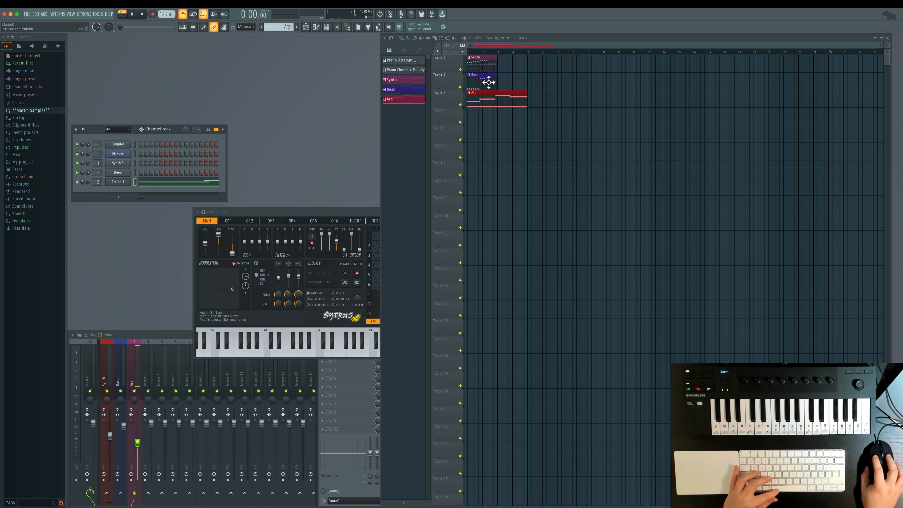
- Add a second Bass clip on Track 2 and a second Synth clip on Track 1, both starting at bar 3
{"action": "left_click", "coordinate": [477, 80]}
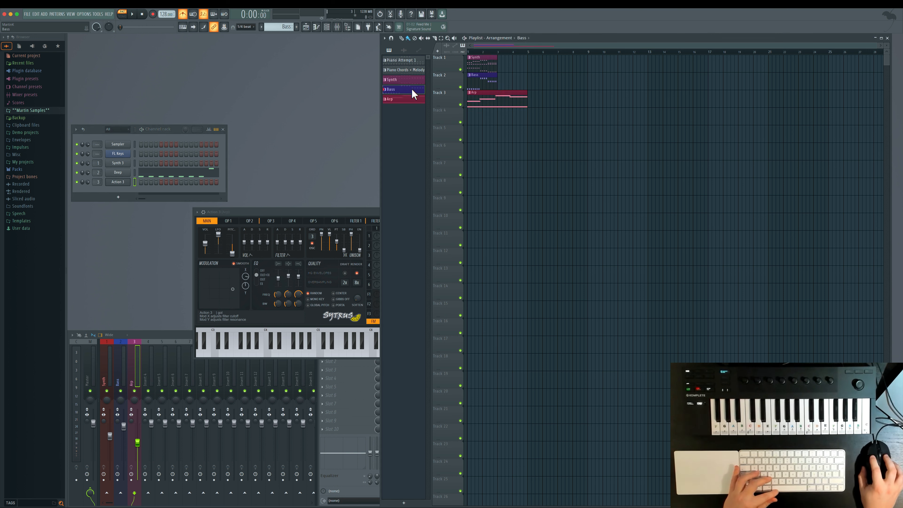
{"action": "left_click", "coordinate": [501, 78]}
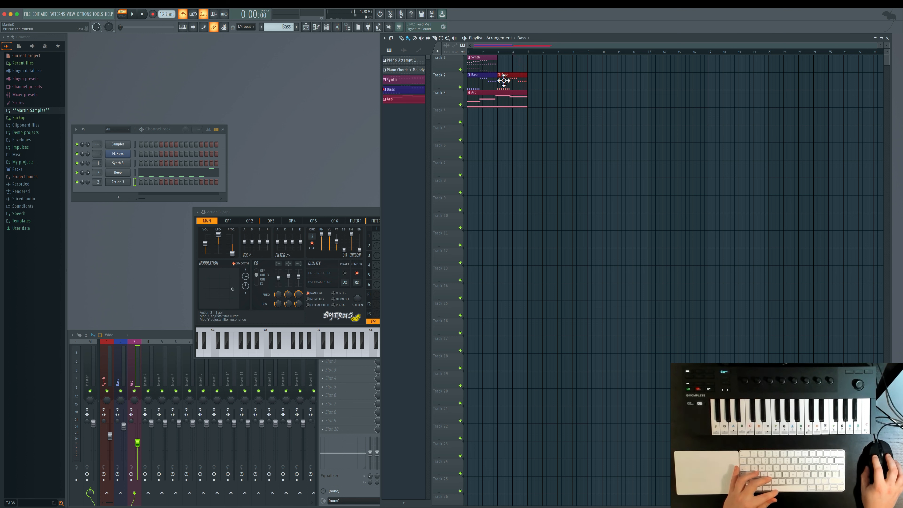
{"action": "left_click", "coordinate": [504, 81]}
{"action": "left_click", "coordinate": [485, 62]}
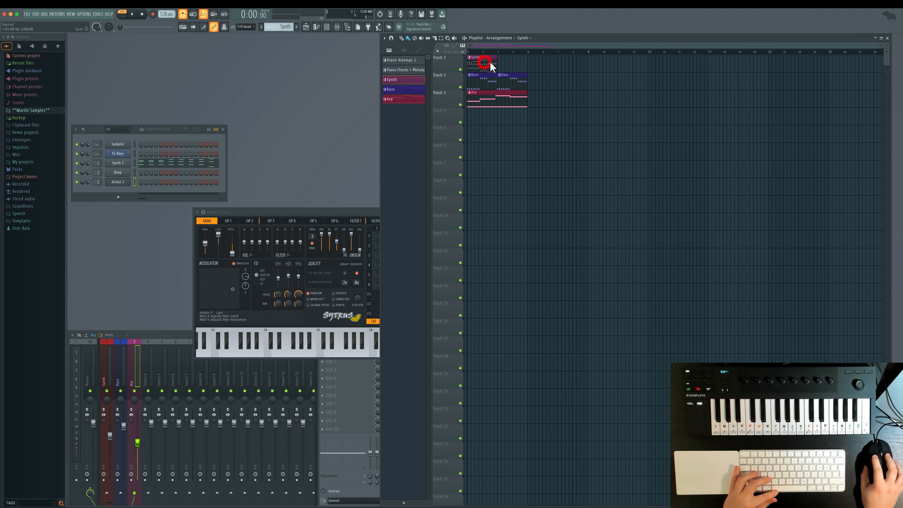
{"action": "left_click", "coordinate": [505, 64]}
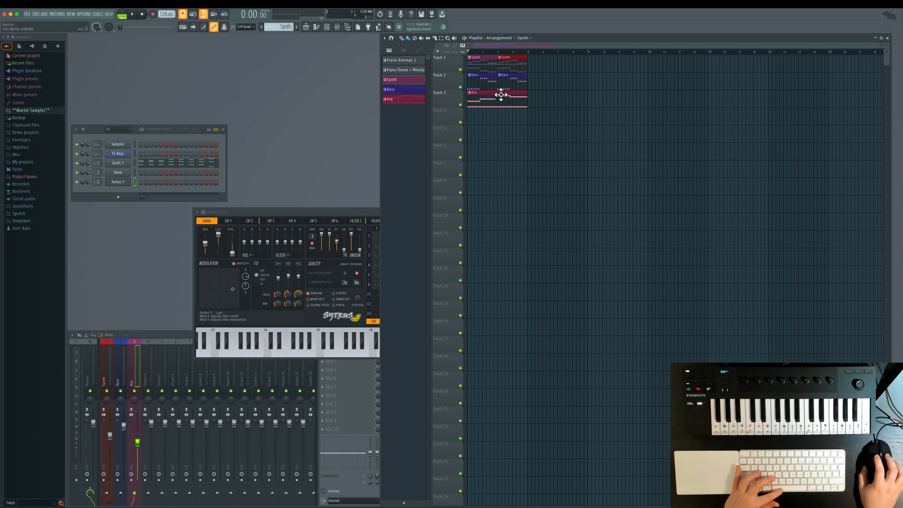
- Play the arrangement with the metronome switched off, close the Action 3 Sytrus window, and stop playback
{"action": "key", "text": "space"}
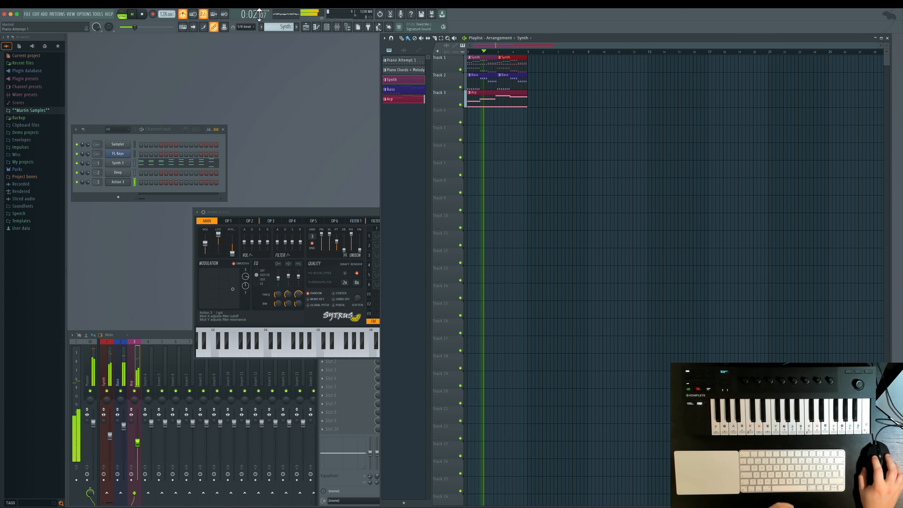
{"action": "left_click", "coordinate": [183, 13]}
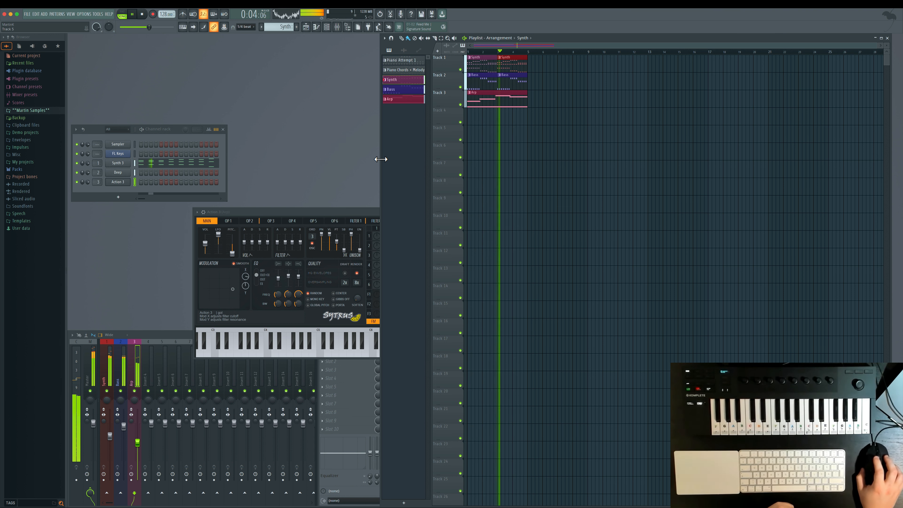
{"action": "left_click_drag", "start_coordinate": [318, 212], "coordinate": [209, 216]}
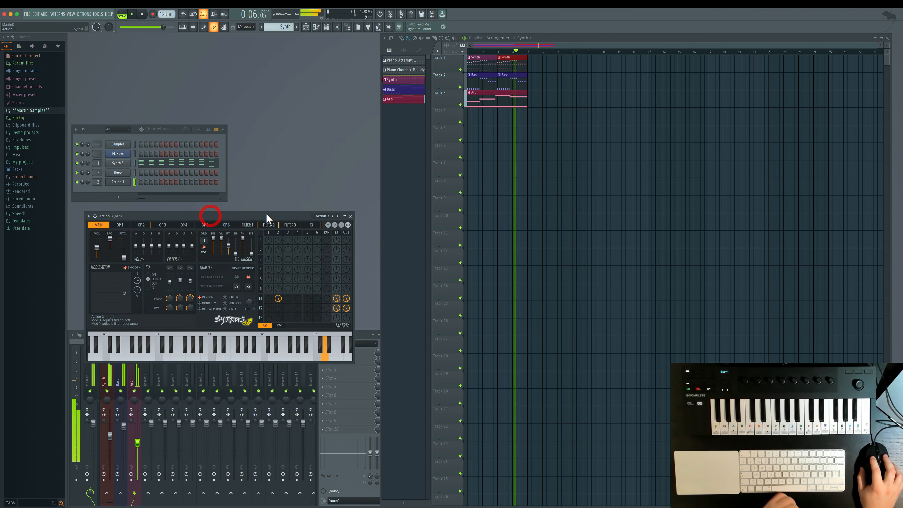
{"action": "left_click", "coordinate": [351, 216]}
{"action": "key", "text": "space"}
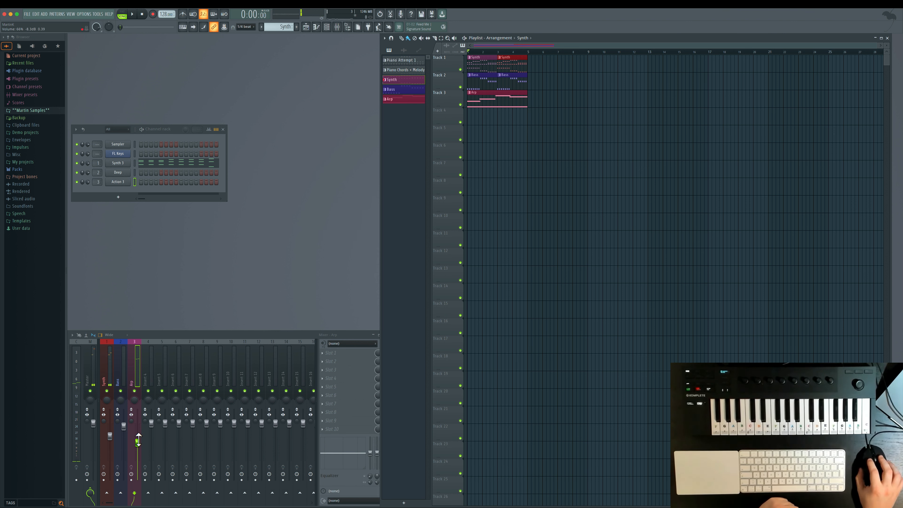
{"action": "left_click", "coordinate": [179, 336]}
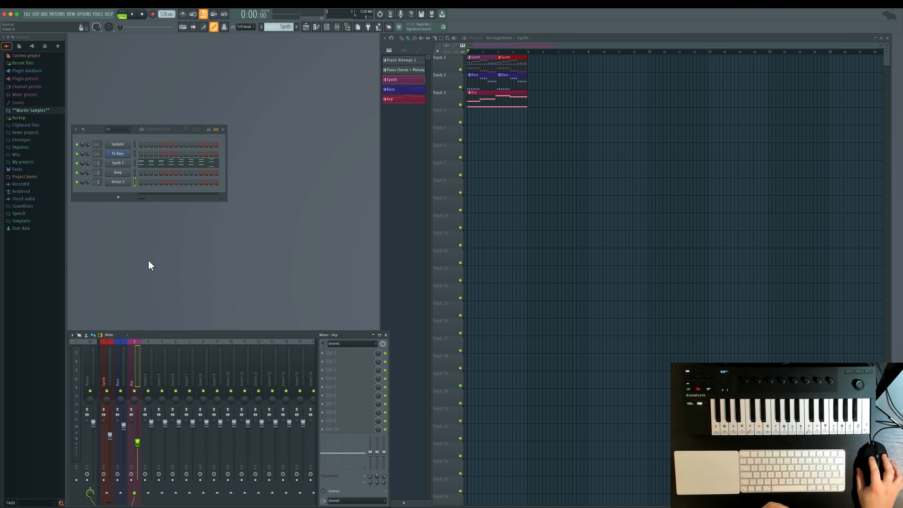
{"action": "key", "text": "shift+0"}
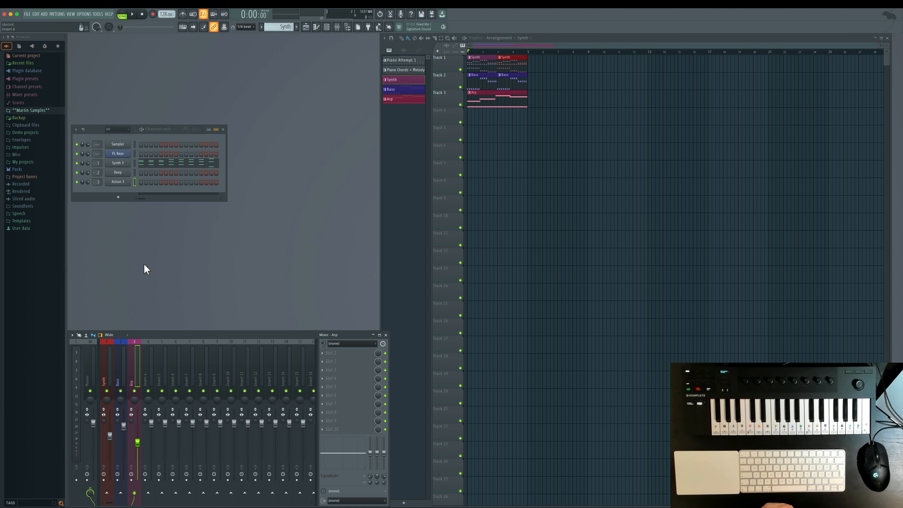
- Add a Drumpad channel to the channel rack and load its Acoustic Crash 11 preset
{"action": "left_click", "coordinate": [119, 197]}
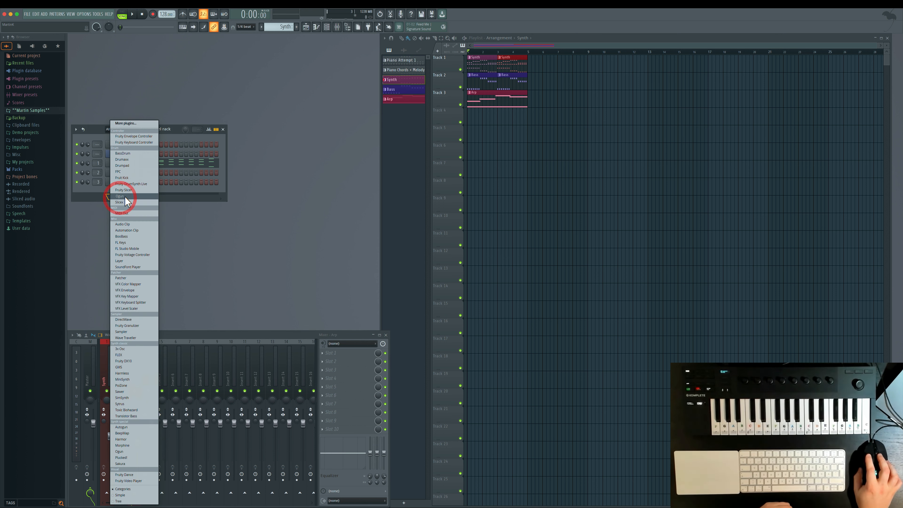
{"action": "left_click", "coordinate": [147, 164]}
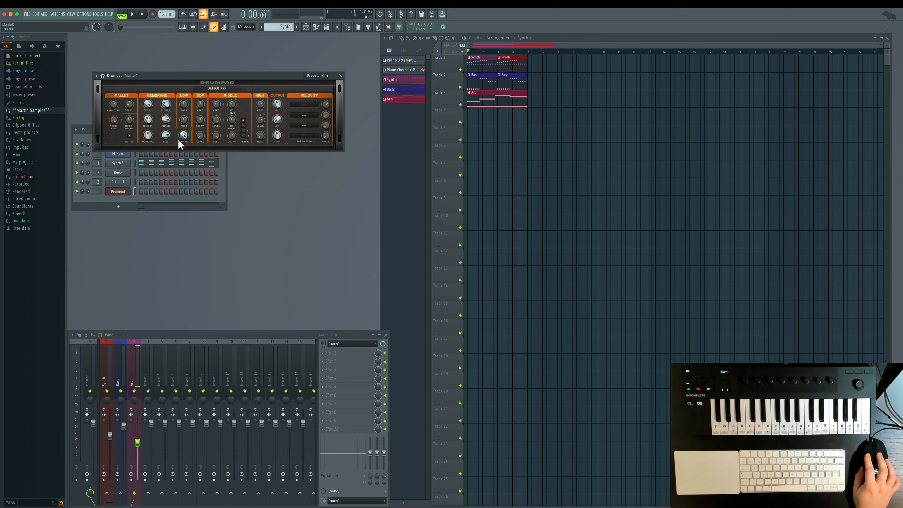
{"action": "left_click", "coordinate": [122, 194]}
{"action": "left_click", "coordinate": [125, 193]}
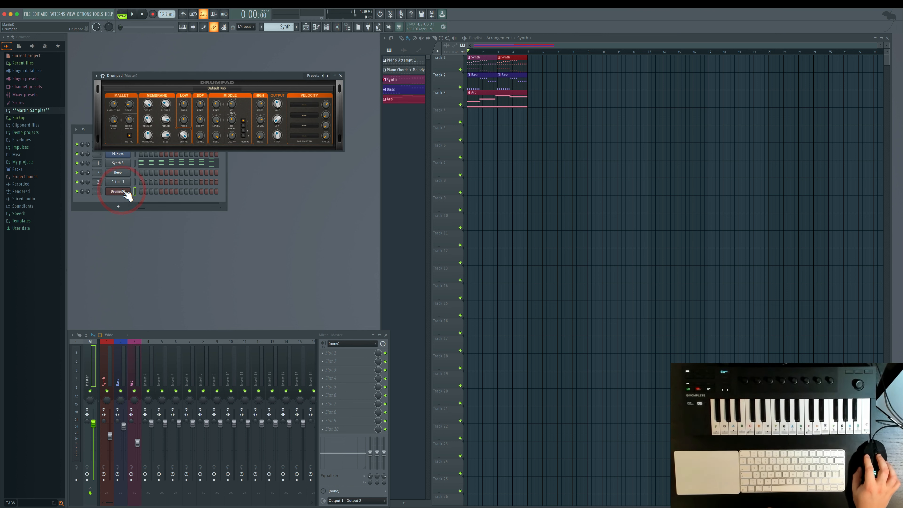
{"action": "right_click", "coordinate": [122, 193]}
{"action": "left_click", "coordinate": [233, 81]}
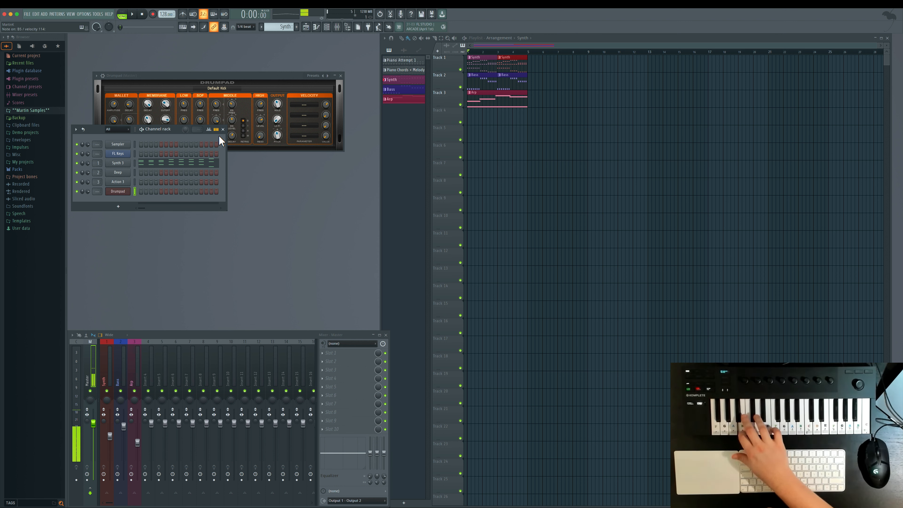
{"action": "left_click", "coordinate": [221, 89]}
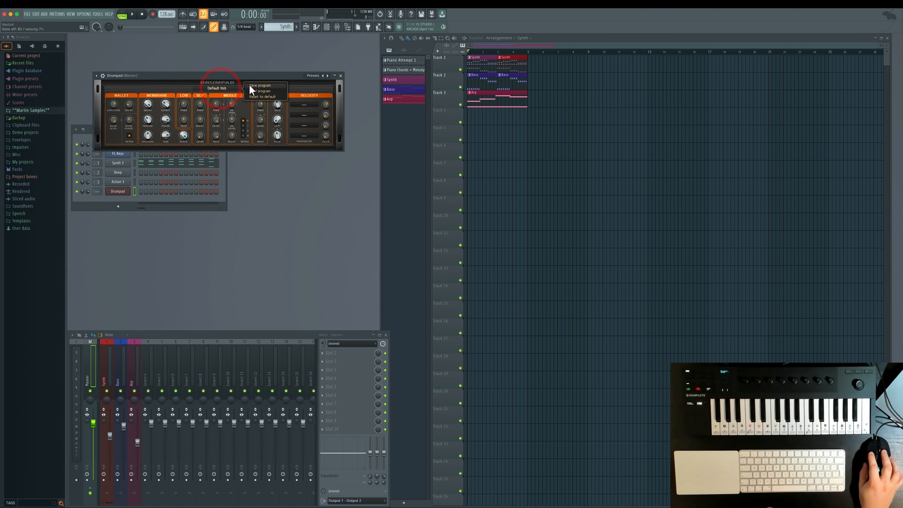
{"action": "left_click", "coordinate": [302, 76]}
{"action": "left_click", "coordinate": [318, 80]}
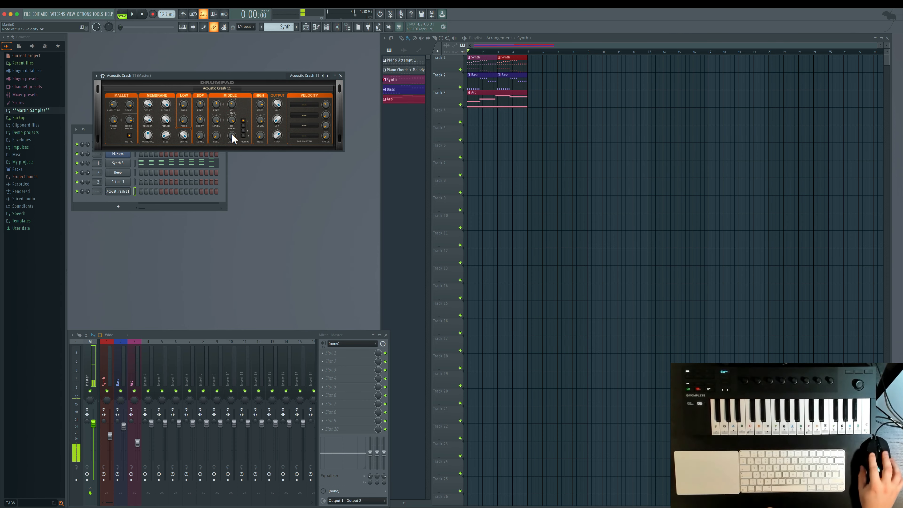
- Replace the Acoustic Crash 11 channel's instrument with Drumaxx and move its window clear of the channel rack
{"action": "right_click", "coordinate": [117, 194]}
{"action": "right_click", "coordinate": [117, 193]}
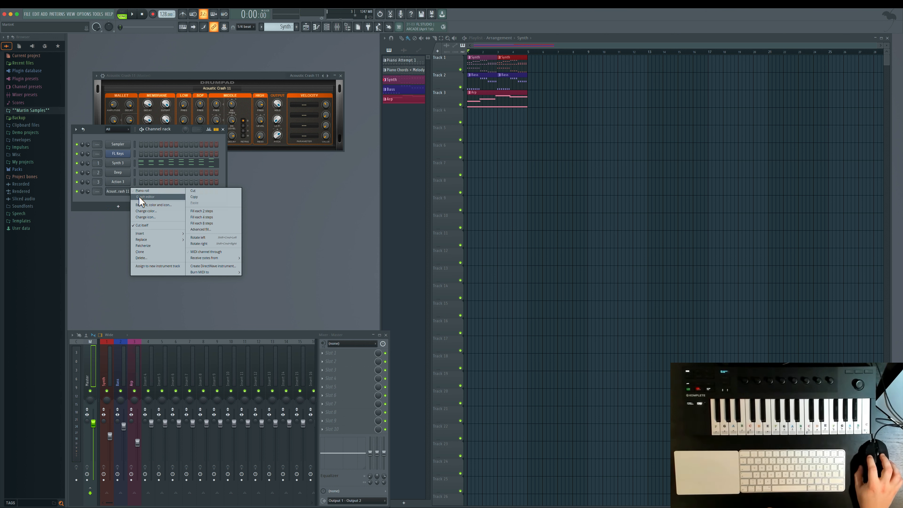
{"action": "mouse_move", "coordinate": [146, 240]}
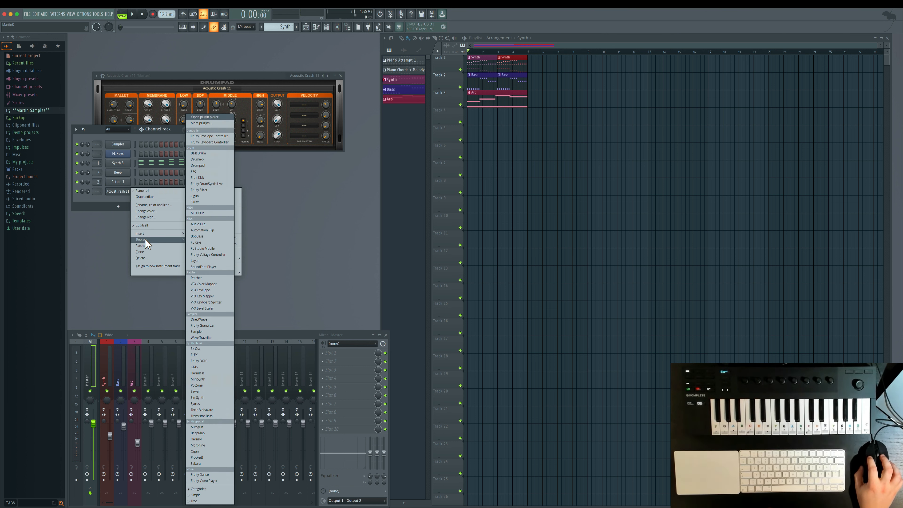
{"action": "right_click", "coordinate": [118, 193]}
{"action": "mouse_move", "coordinate": [149, 238]}
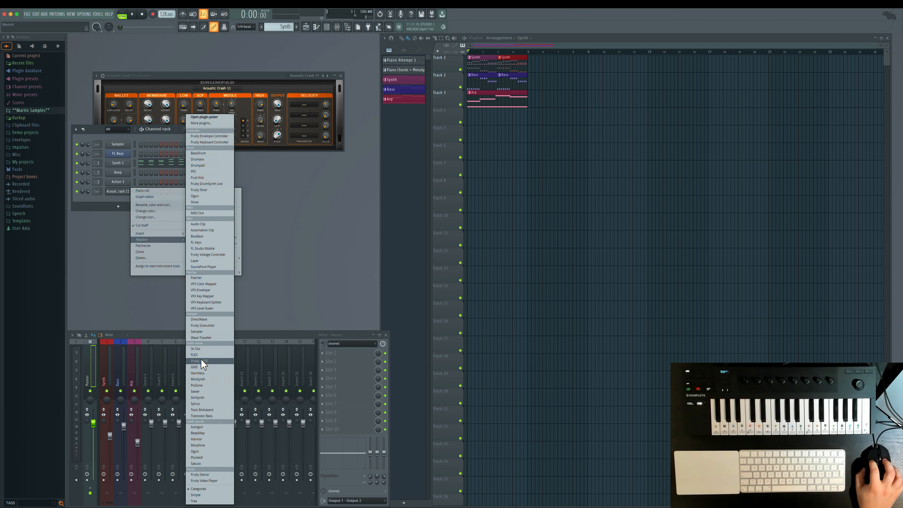
{"action": "left_click", "coordinate": [211, 159]}
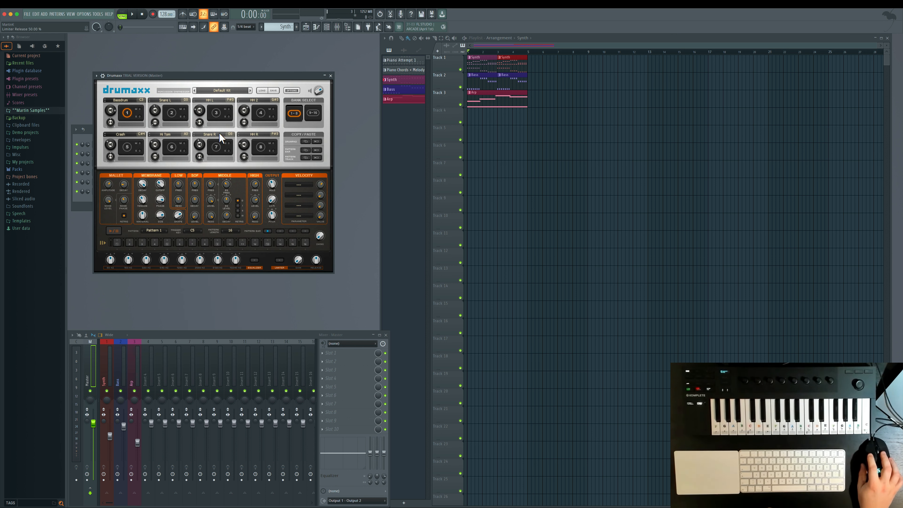
{"action": "left_click_drag", "start_coordinate": [173, 73], "coordinate": [352, 101]}
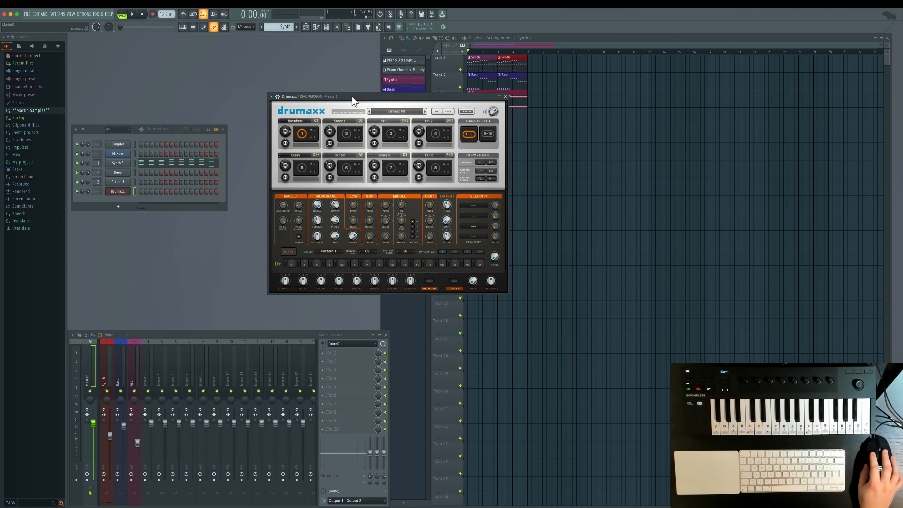
- Replace the Drumaxx channel's instrument with FPC and load the 808 preset
{"action": "right_click", "coordinate": [123, 191]}
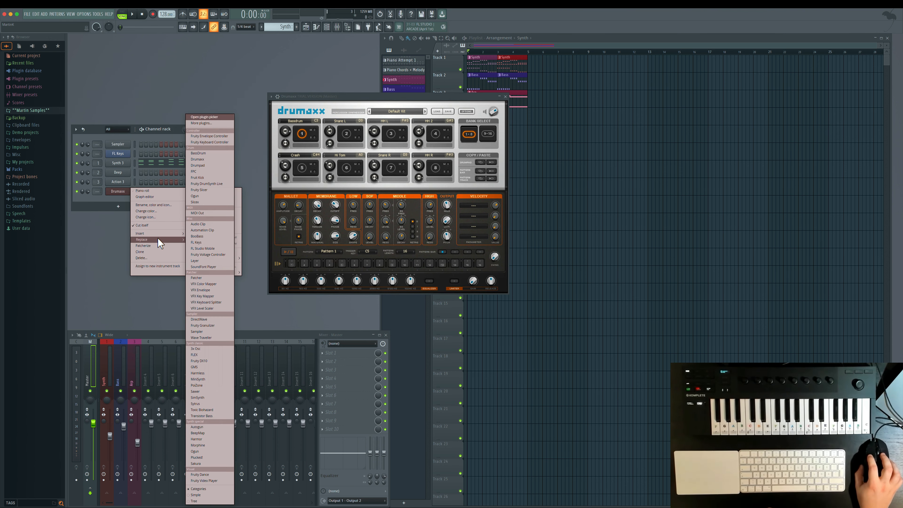
{"action": "left_click", "coordinate": [215, 171]}
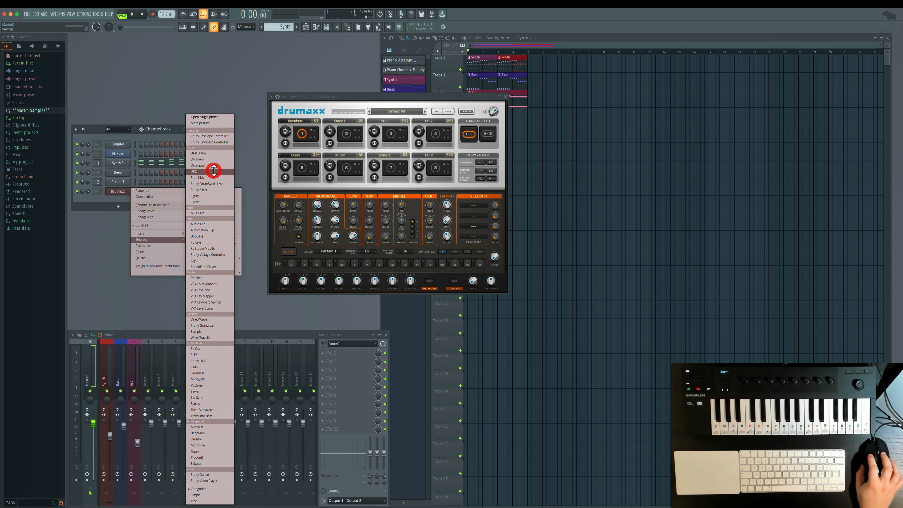
{"action": "left_click_drag", "start_coordinate": [361, 103], "coordinate": [344, 113]}
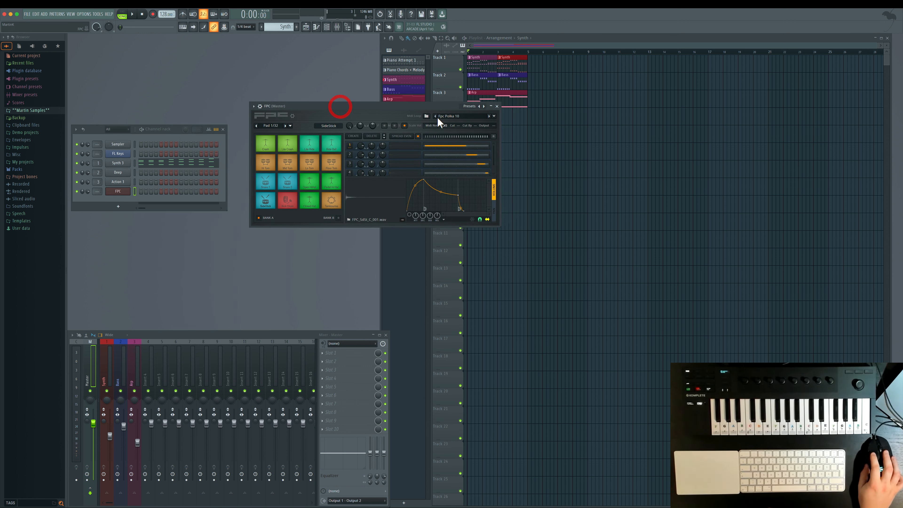
{"action": "left_click", "coordinate": [447, 116]}
{"action": "left_click", "coordinate": [469, 107]}
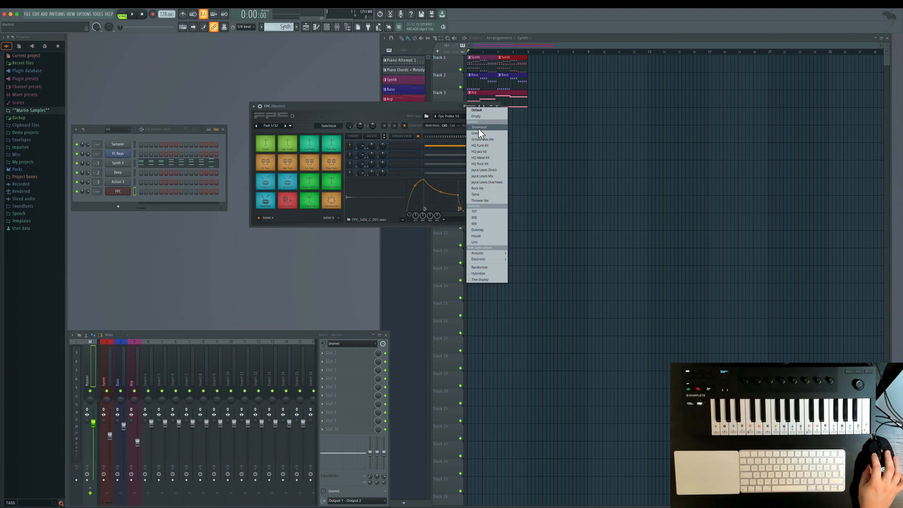
{"action": "left_click", "coordinate": [476, 217]}
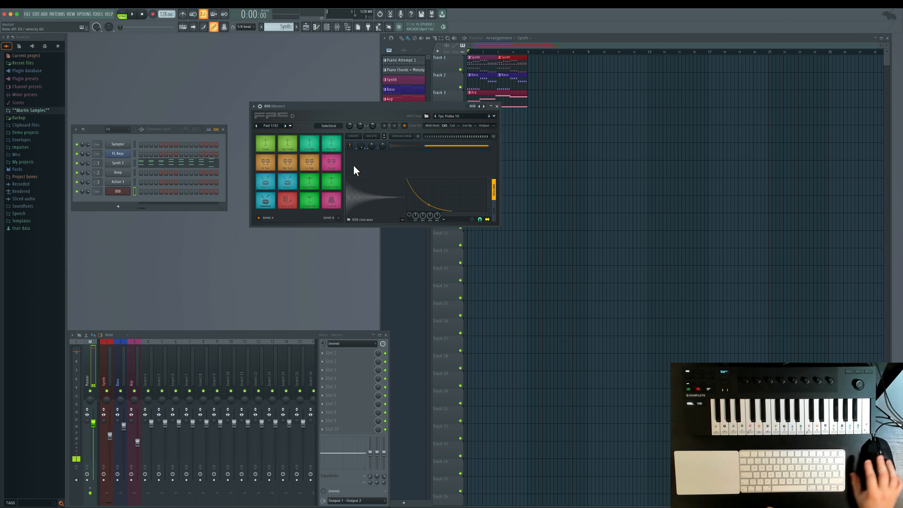
- Delete the 808 FPC channel from the channel rack
{"action": "right_click", "coordinate": [122, 192]}
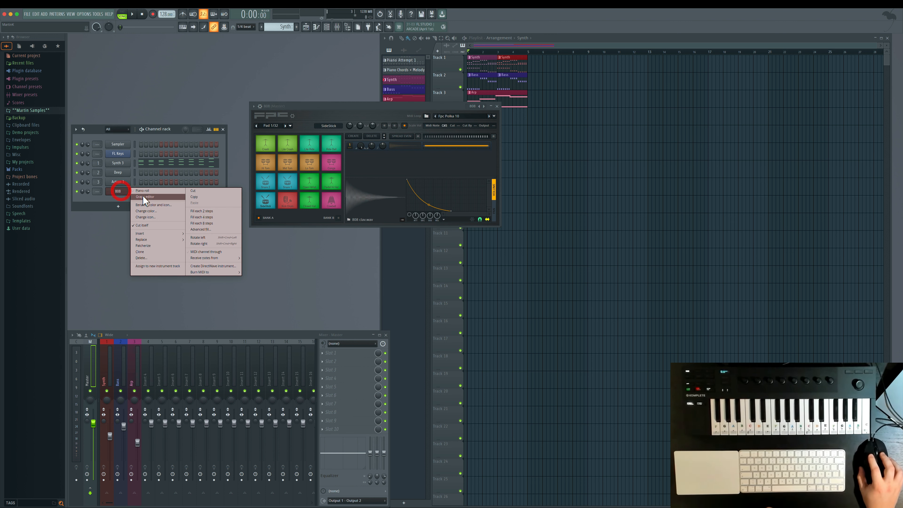
{"action": "left_click", "coordinate": [156, 257]}
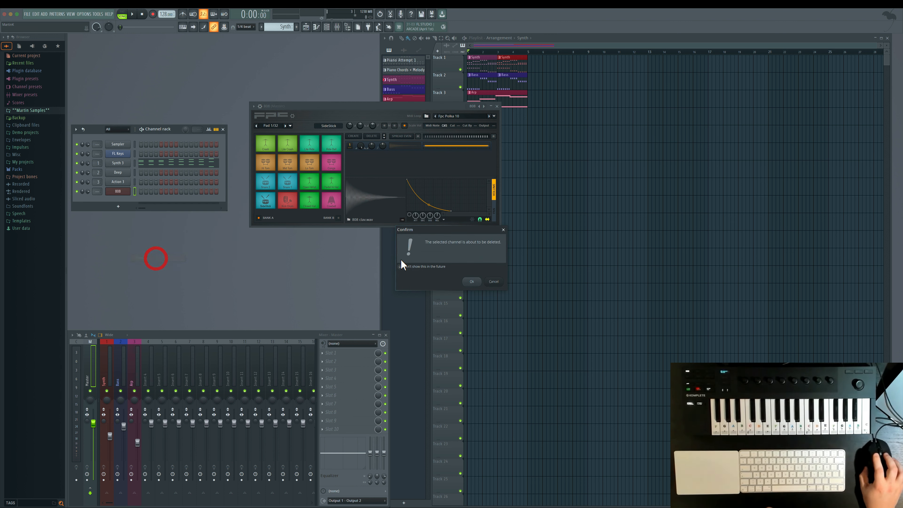
{"action": "left_click", "coordinate": [475, 280]}
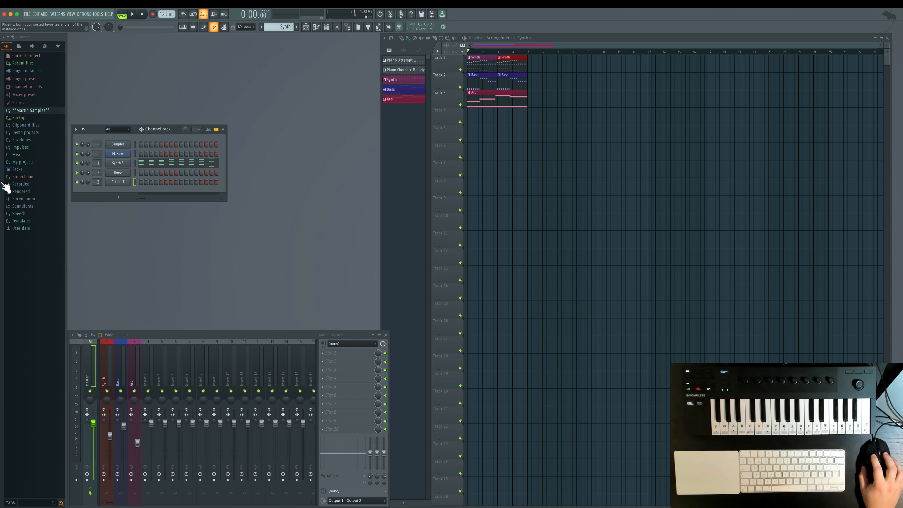
- Preview the DL Buried and DL Glitch loops from the Loops folder in Packs, and stop the preview
{"action": "left_click", "coordinate": [11, 169]}
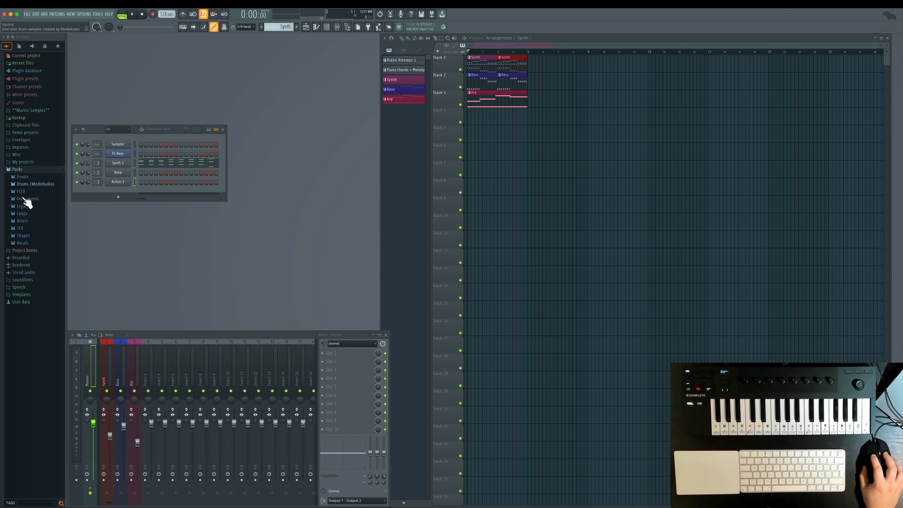
{"action": "left_click", "coordinate": [22, 213]}
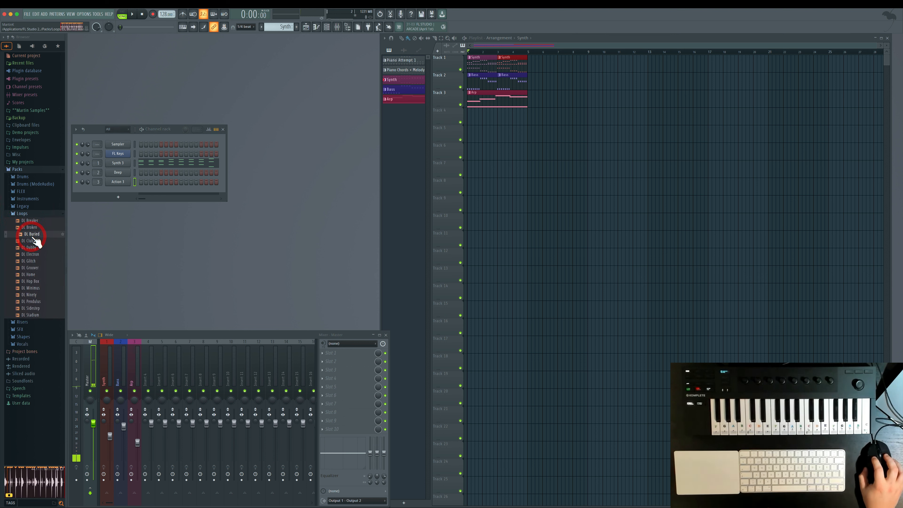
{"action": "left_click", "coordinate": [32, 261]}
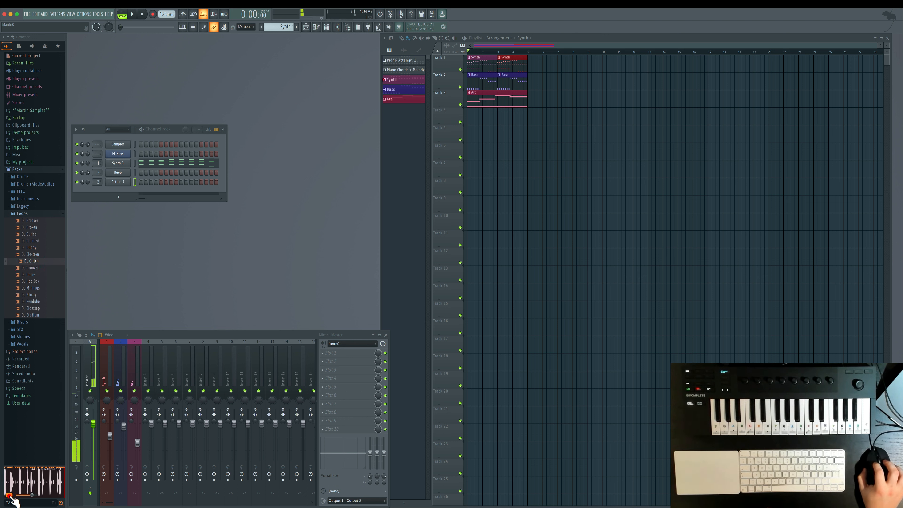
{"action": "left_click", "coordinate": [19, 497]}
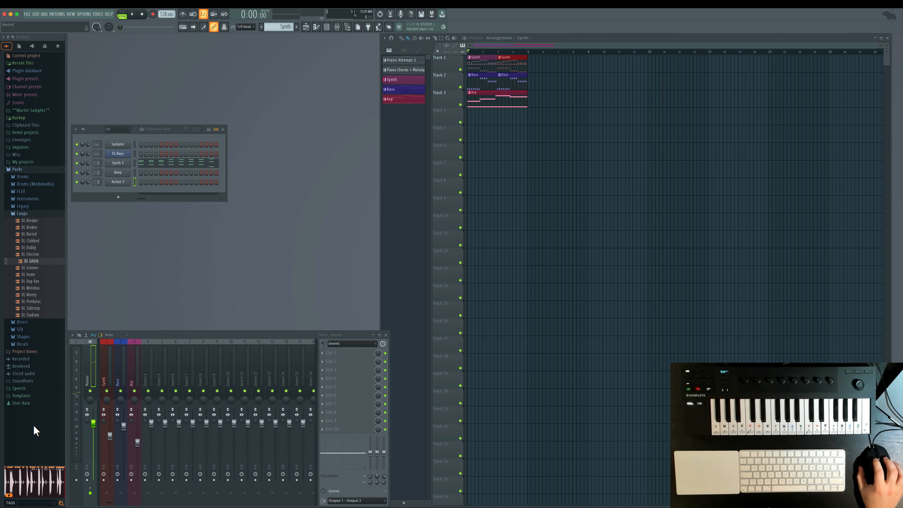
- Audition the kick samples in the Kicks folder of the Drums pack, ending on Grv Kick 19
{"action": "left_click", "coordinate": [22, 176]}
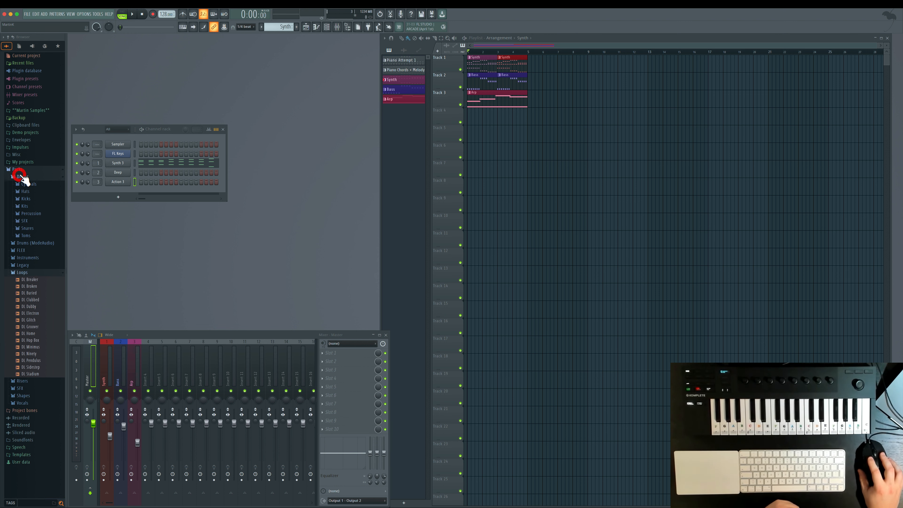
{"action": "left_click", "coordinate": [28, 199]}
{"action": "left_click", "coordinate": [33, 233]}
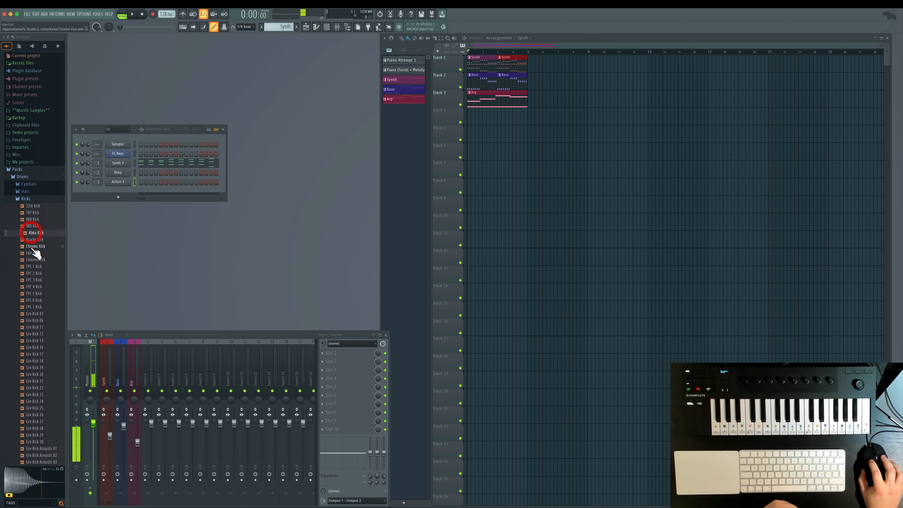
{"action": "left_click", "coordinate": [38, 260]}
{"action": "key", "text": "Down"}
{"action": "key", "text": "Down"}
{"action": "key", "text": "Down"}
{"action": "key", "text": "Down"}
{"action": "key", "text": "Down"}
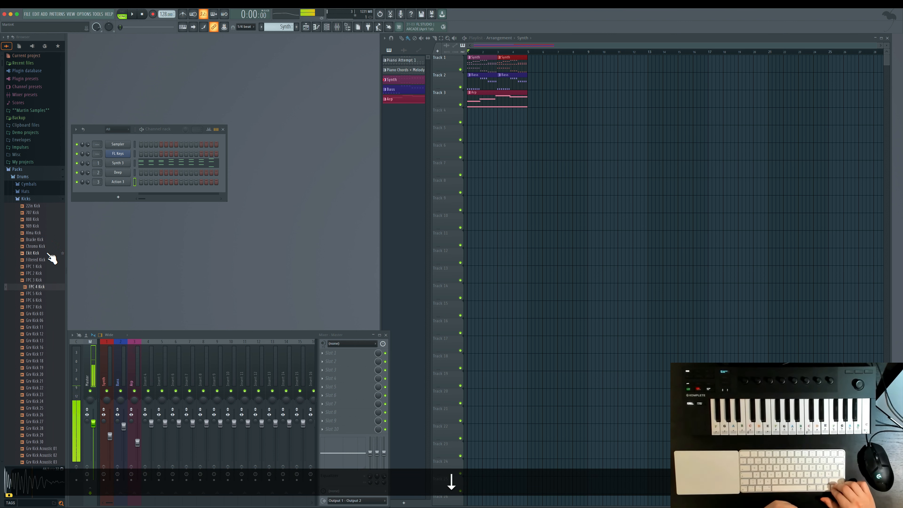
{"action": "key", "text": "Down"}
{"action": "key", "text": "Up"}
{"action": "key", "text": "Up"}
{"action": "key", "text": "Up"}
{"action": "key", "text": "Up"}
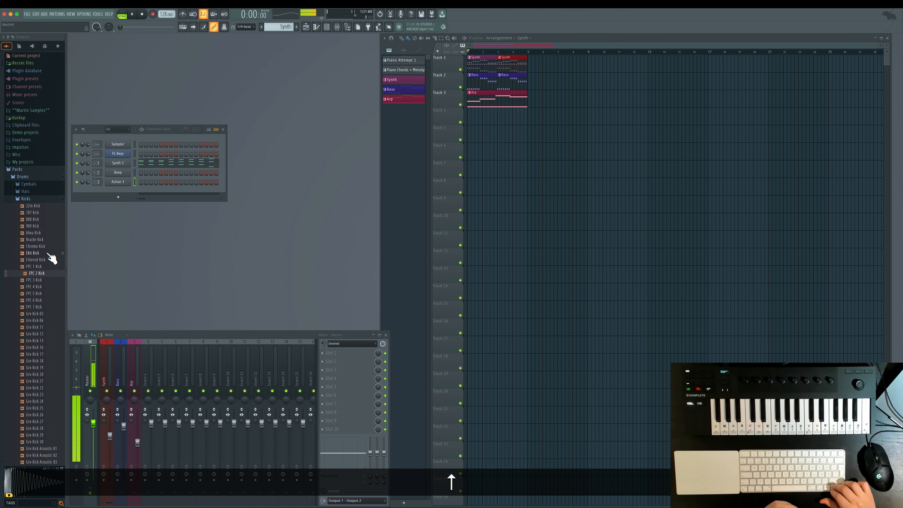
{"action": "key", "text": "Down"}
{"action": "key", "text": "Down"}
{"action": "key", "text": "Down"}
{"action": "key", "text": "Down"}
{"action": "key", "text": "Down"}
{"action": "key", "text": "Down"}
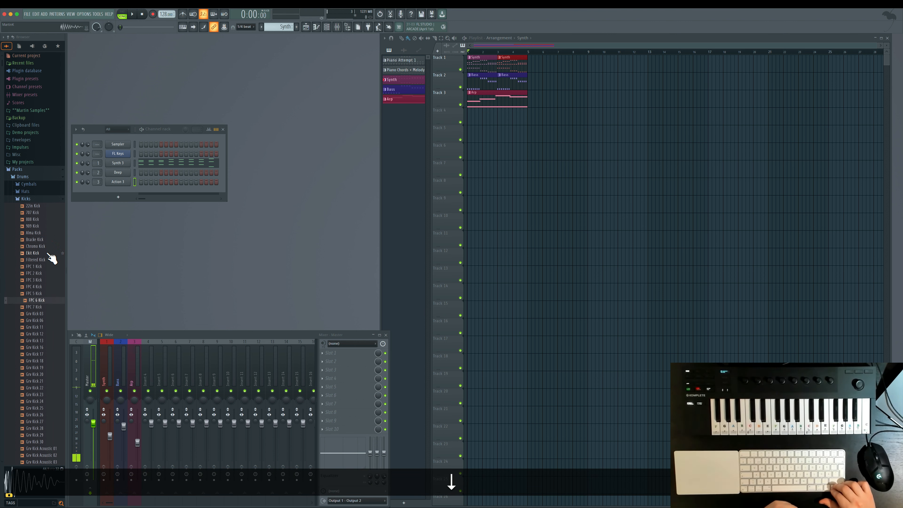
{"action": "key", "text": "Down"}
{"action": "key", "text": "Down"}
{"action": "key", "text": "Down"}
{"action": "key", "text": "Down"}
{"action": "key", "text": "Down"}
{"action": "key", "text": "Down"}
{"action": "key", "text": "Down"}
{"action": "key", "text": "Down"}
{"action": "key", "text": "Down"}
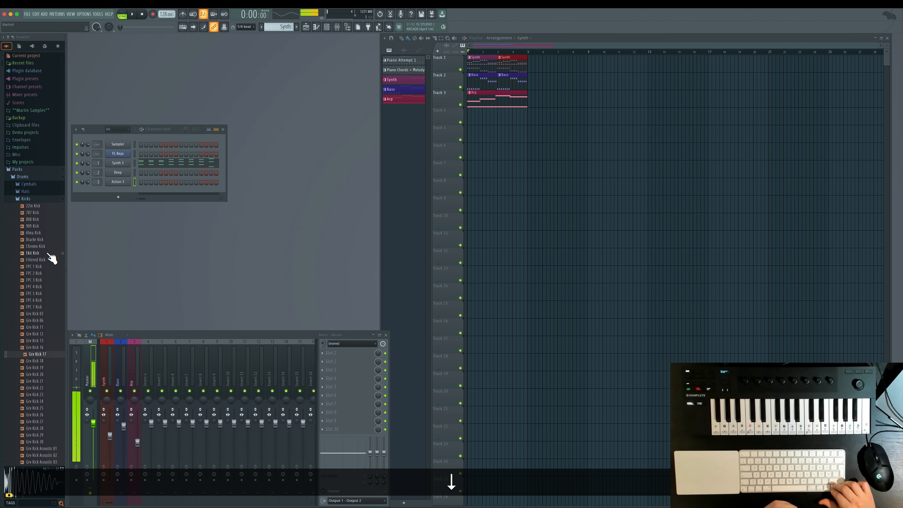
{"action": "key", "text": "Down"}
{"action": "key", "text": "Down"}
{"action": "key", "text": "Up"}
{"action": "key", "text": "Up"}
{"action": "key", "text": "Up"}
{"action": "key", "text": "Down"}
{"action": "key", "text": "Up"}
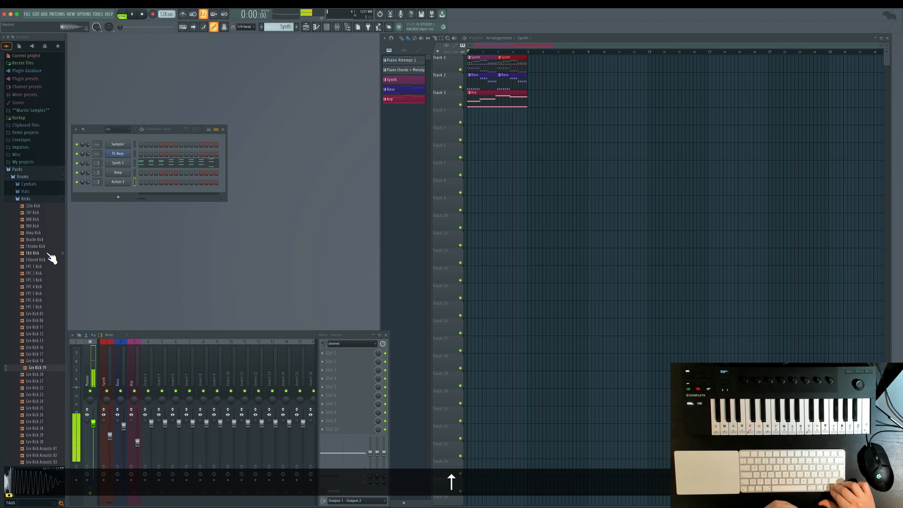
- Add Grv Kick 19 as a new channel below Action 3 in the channel rack and close its sampler window
{"action": "left_click_drag", "start_coordinate": [30, 368], "coordinate": [119, 188]}
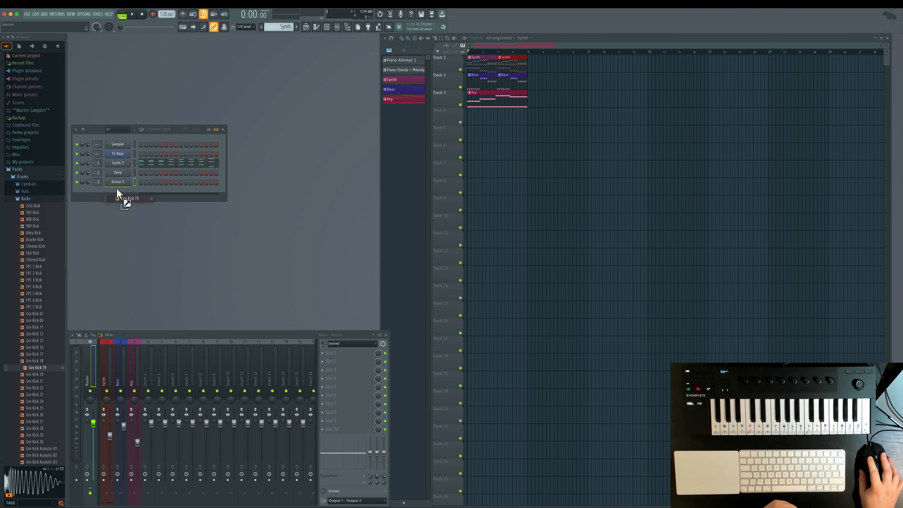
{"action": "left_click_drag", "start_coordinate": [117, 188], "coordinate": [116, 188]}
{"action": "left_click", "coordinate": [118, 191]}
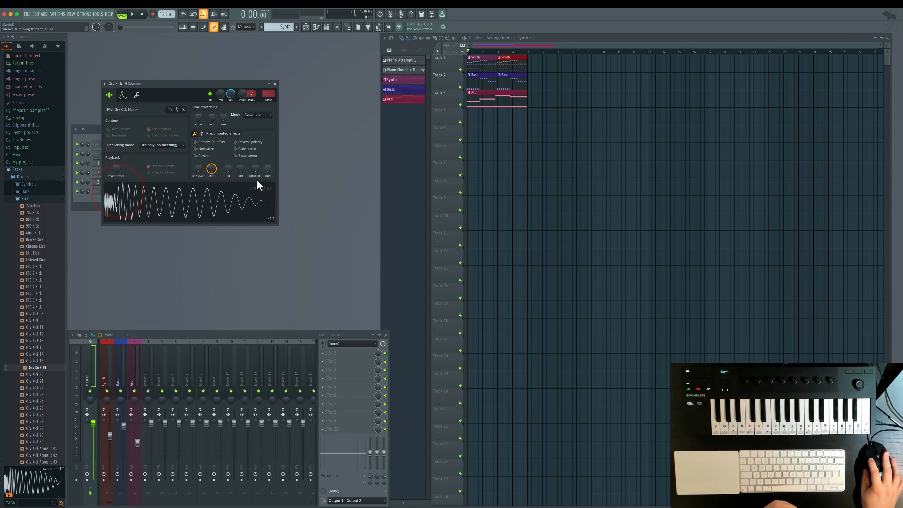
{"action": "left_click", "coordinate": [275, 84]}
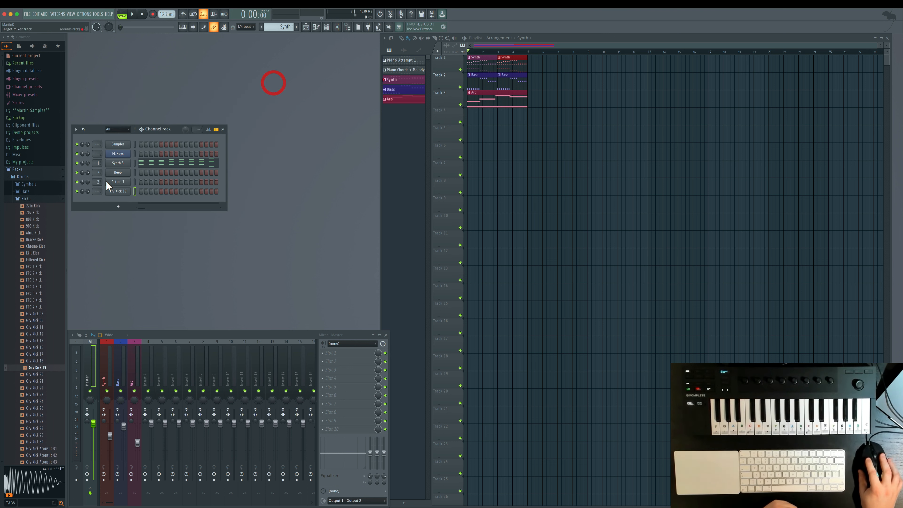
- Look at the piano roll and sampler window of the Grv Kick 19 channel, closing each one
{"action": "right_click", "coordinate": [127, 188]}
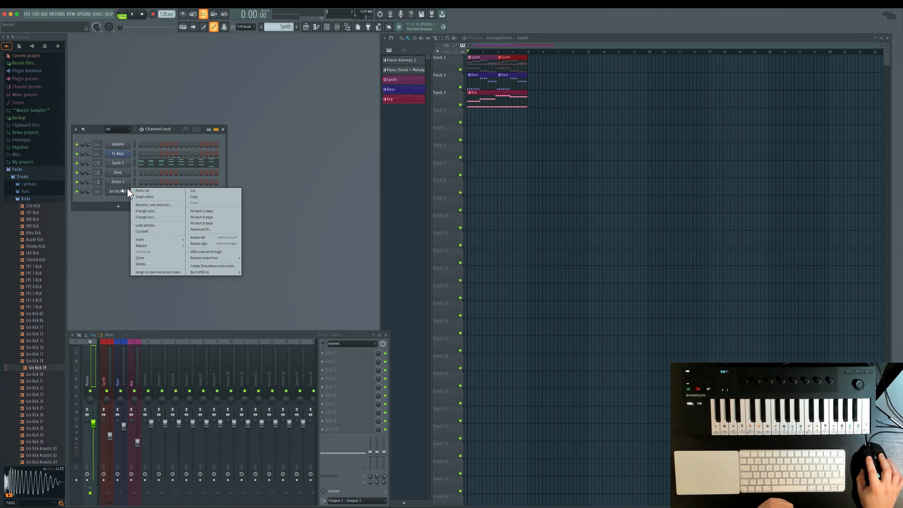
{"action": "left_click", "coordinate": [140, 192]}
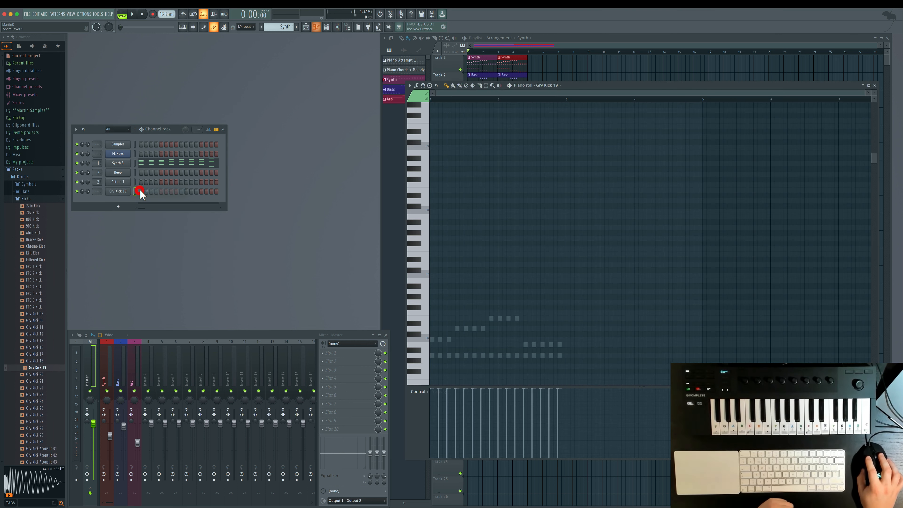
{"action": "left_click", "coordinate": [875, 86]}
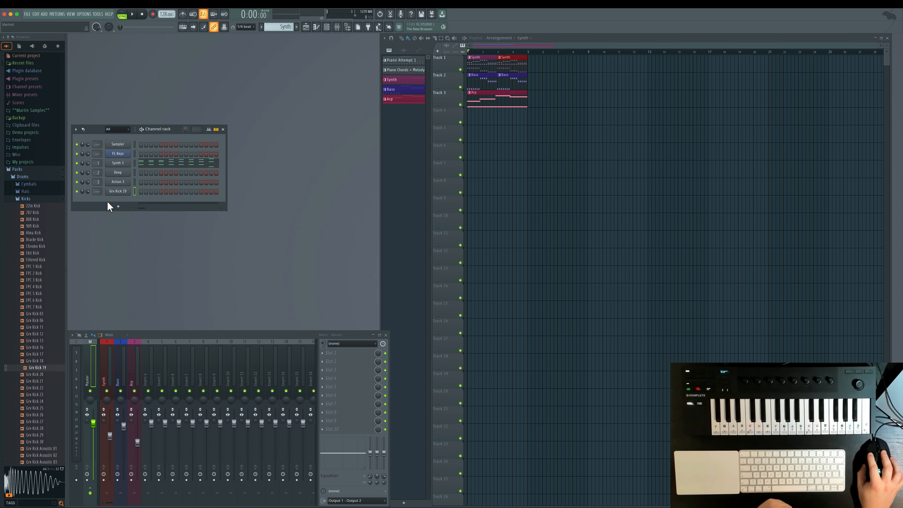
{"action": "left_click", "coordinate": [119, 192]}
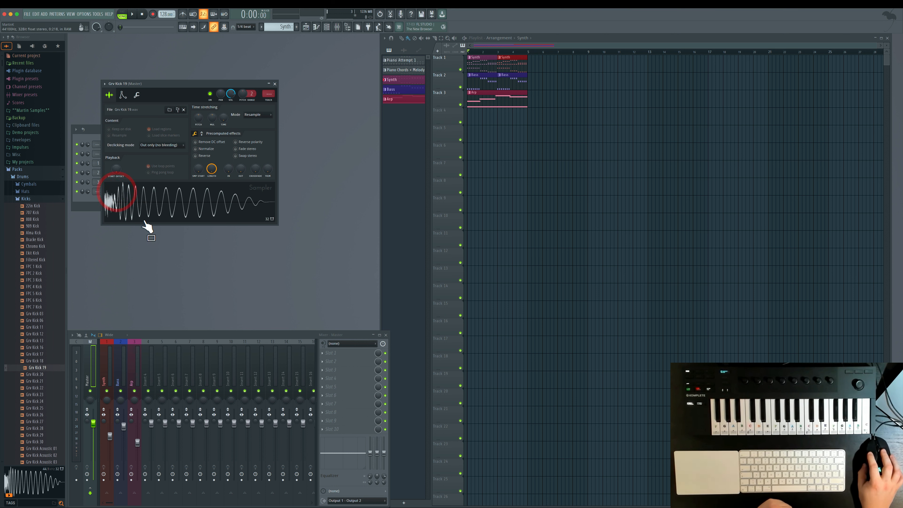
{"action": "left_click", "coordinate": [275, 84]}
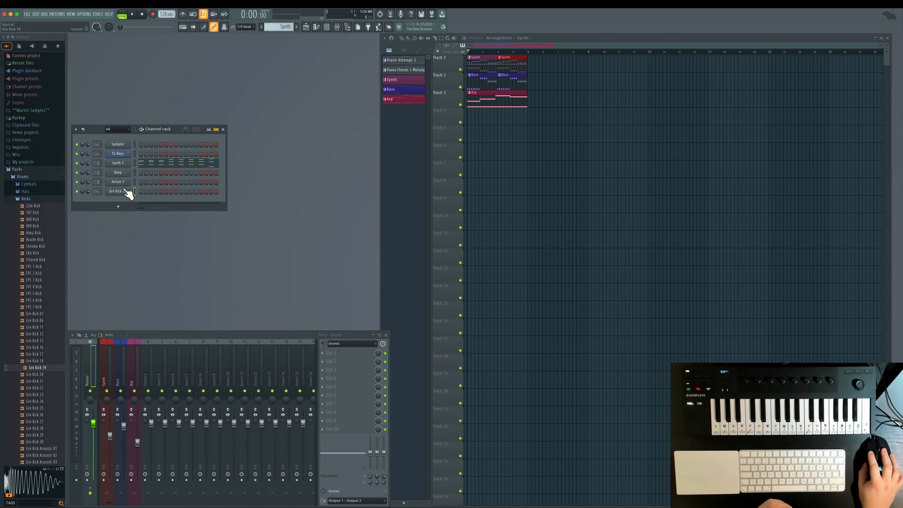
- Place Grv Kick 19 as audio clips on all four beats of bar 1 on Track 4 and play the arrangement briefly
{"action": "left_click_drag", "start_coordinate": [44, 371], "coordinate": [470, 116]}
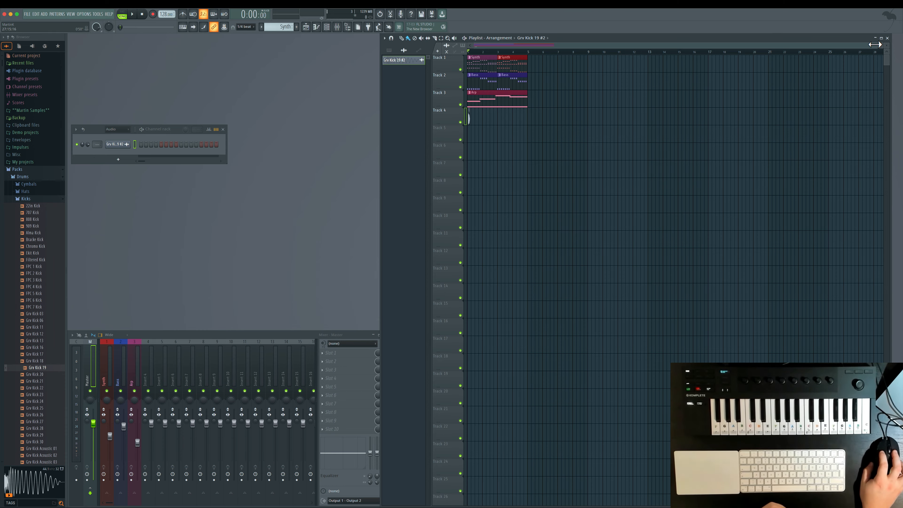
{"action": "left_click_drag", "start_coordinate": [880, 44], "coordinate": [505, 44]}
{"action": "left_click_drag", "start_coordinate": [489, 117], "coordinate": [482, 117]}
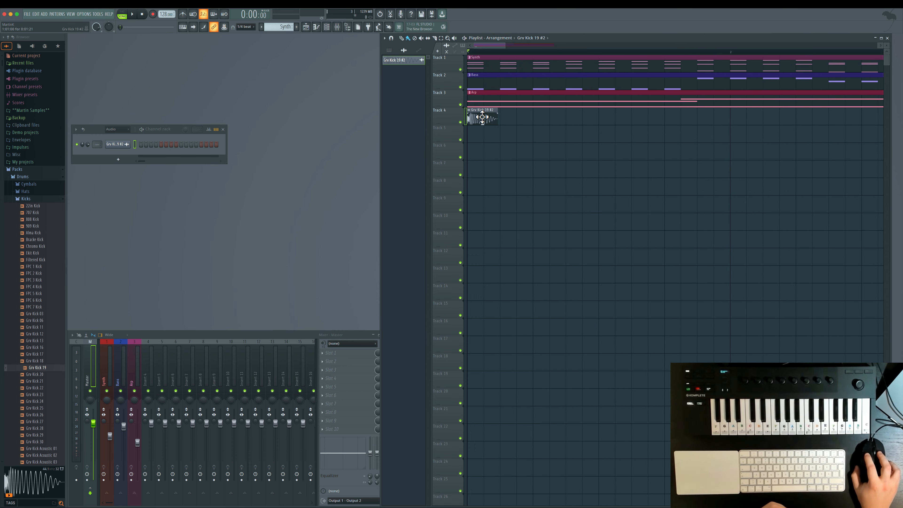
{"action": "left_click", "coordinate": [534, 118]}
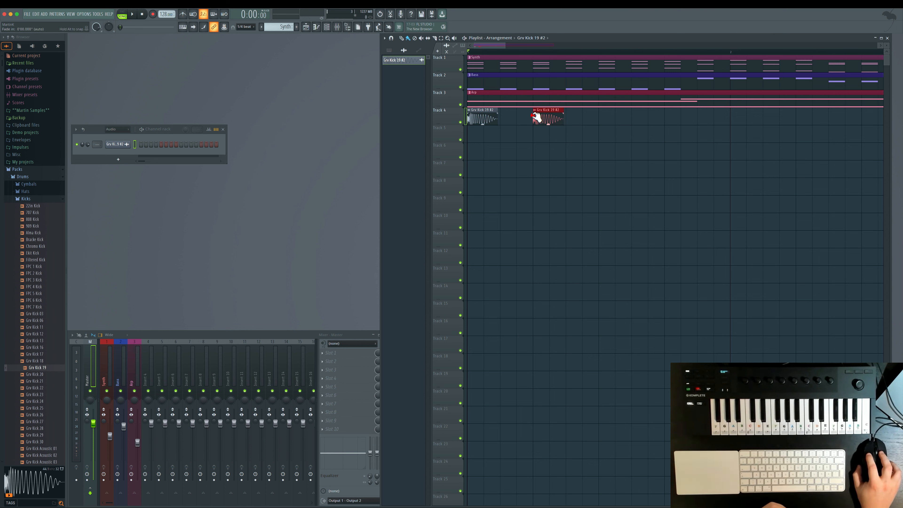
{"action": "left_click", "coordinate": [601, 117]}
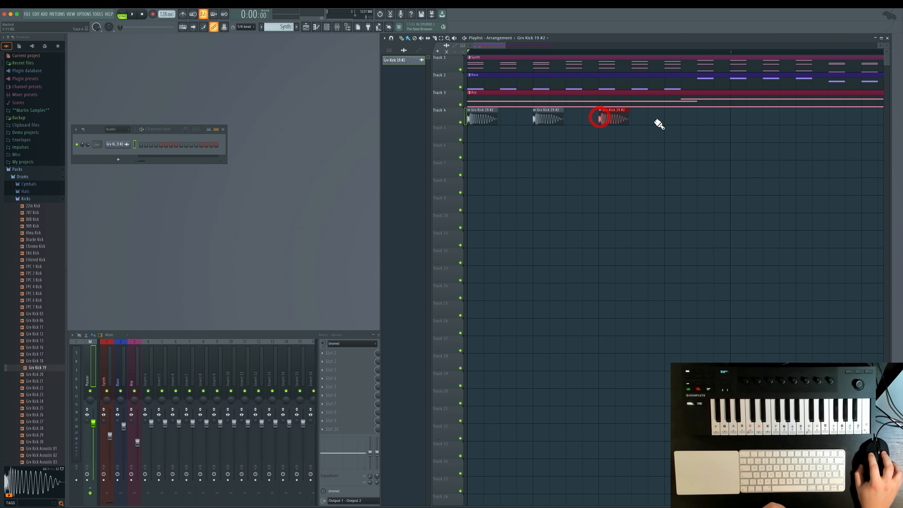
{"action": "left_click", "coordinate": [666, 118]}
{"action": "key", "text": "space"}
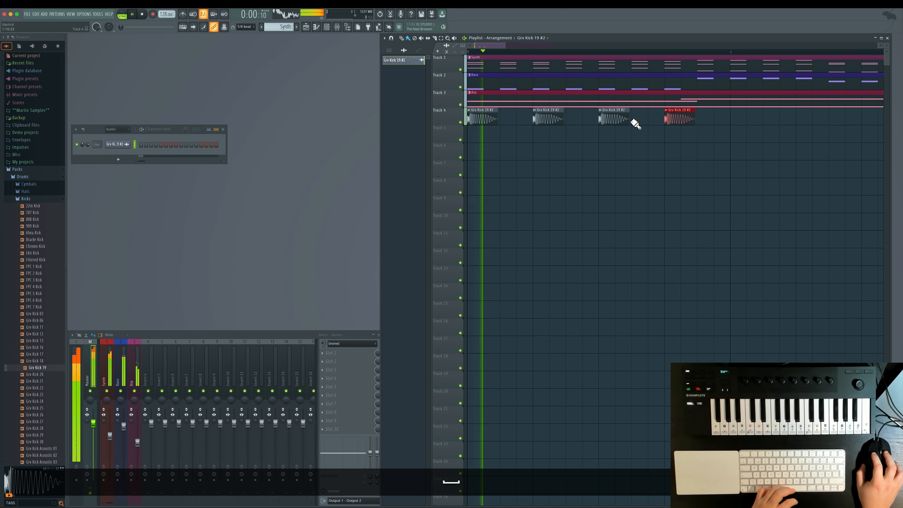
{"action": "key", "text": "space"}
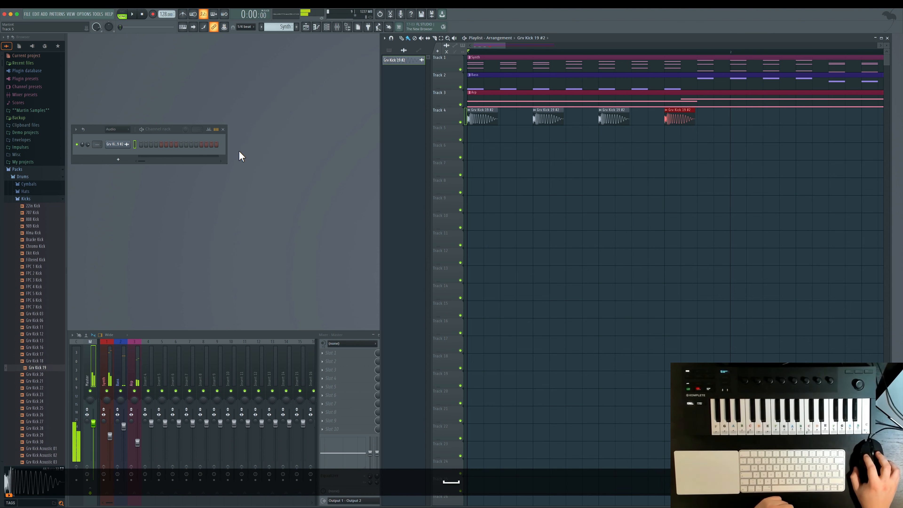
- Show all channels in the channel rack and delete the four Grv Kick 19 audio clips from Track 4
{"action": "left_click", "coordinate": [118, 129]}
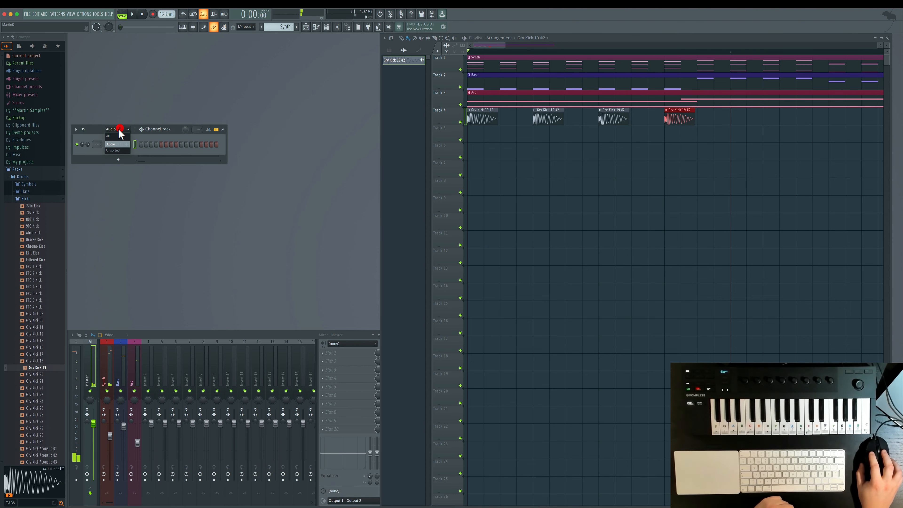
{"action": "left_click", "coordinate": [118, 136]}
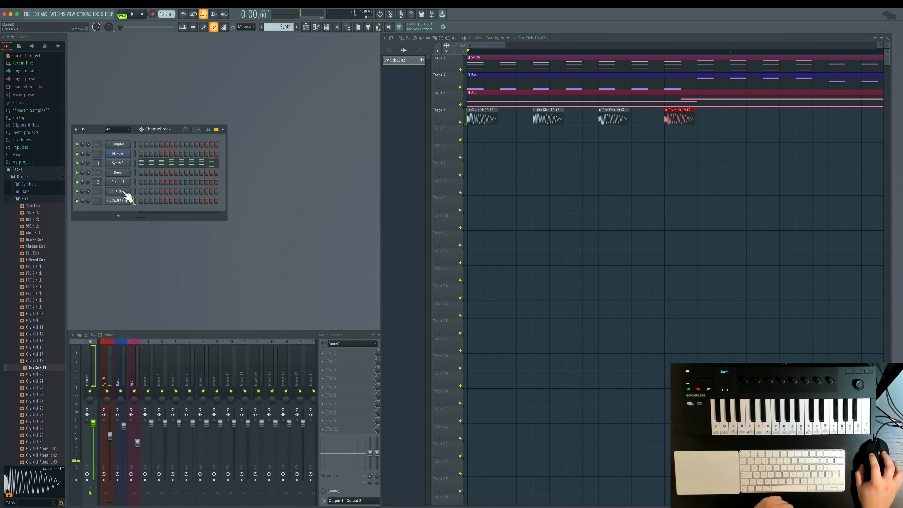
{"action": "right_click", "coordinate": [679, 117]}
{"action": "right_click", "coordinate": [614, 117]}
{"action": "right_click", "coordinate": [549, 117]}
{"action": "right_click", "coordinate": [483, 117]}
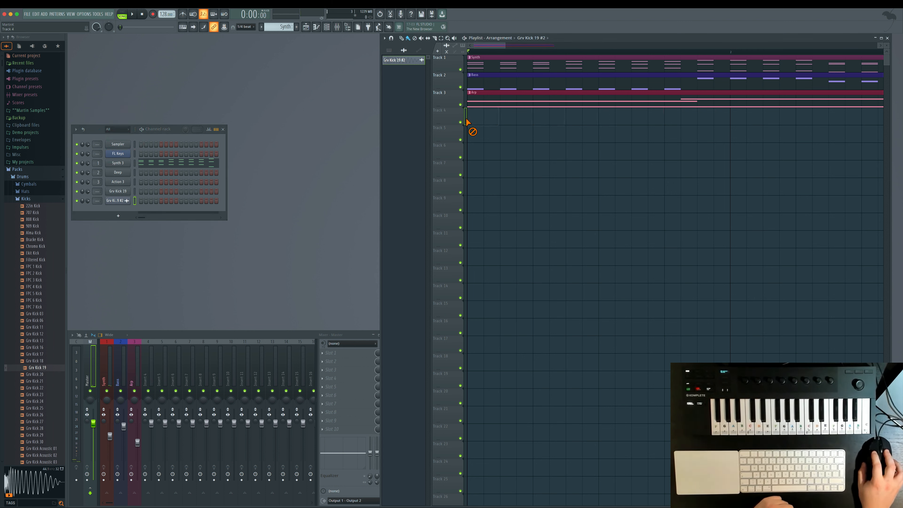
- Create a new pattern named Kick with a dark olive color (#766528)
{"action": "left_click", "coordinate": [296, 26]}
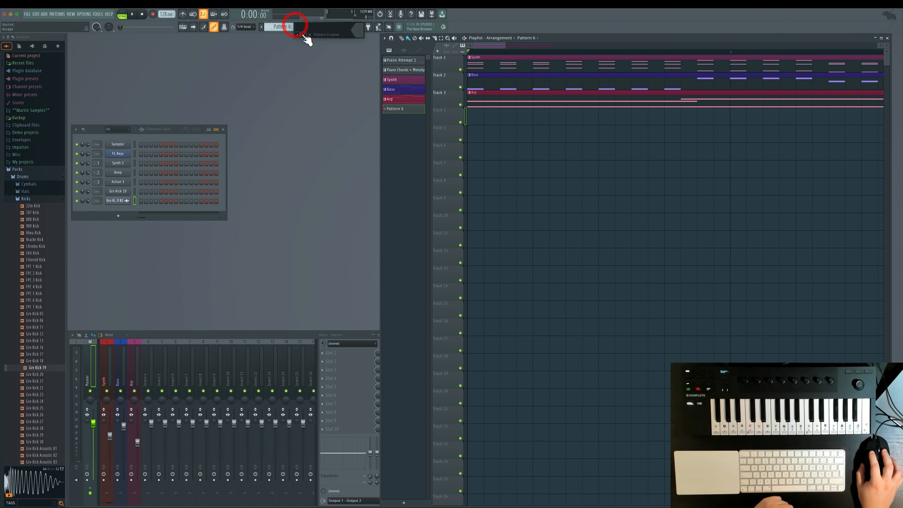
{"action": "type", "text": "Kick"}
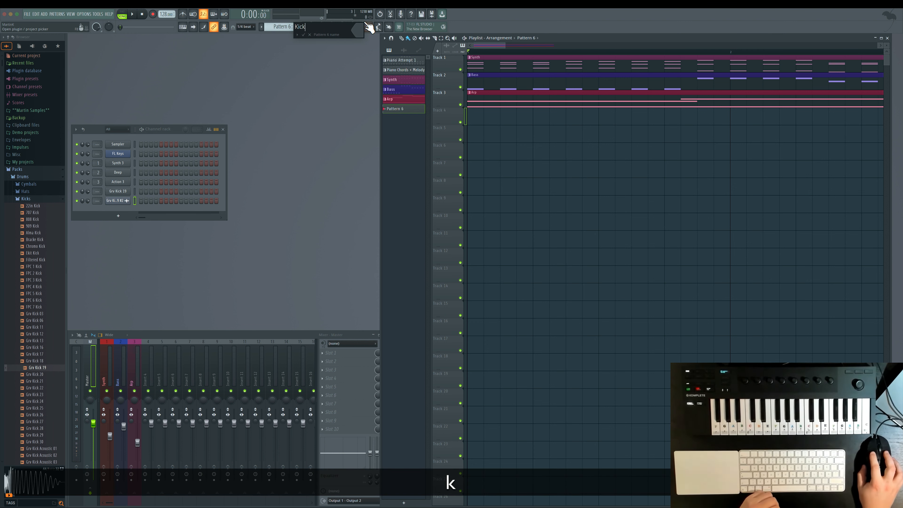
{"action": "left_click", "coordinate": [358, 30]}
{"action": "left_click", "coordinate": [430, 74]}
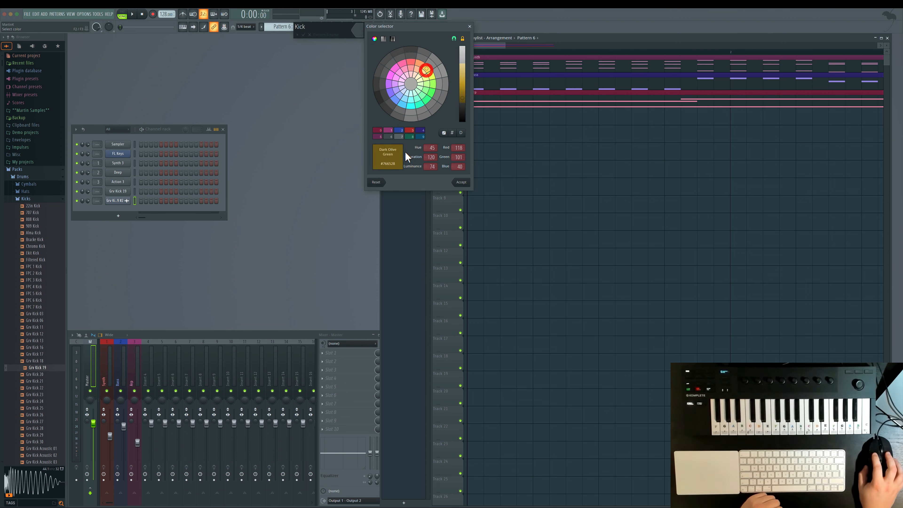
{"action": "left_click", "coordinate": [461, 182]}
{"action": "left_click", "coordinate": [303, 34]}
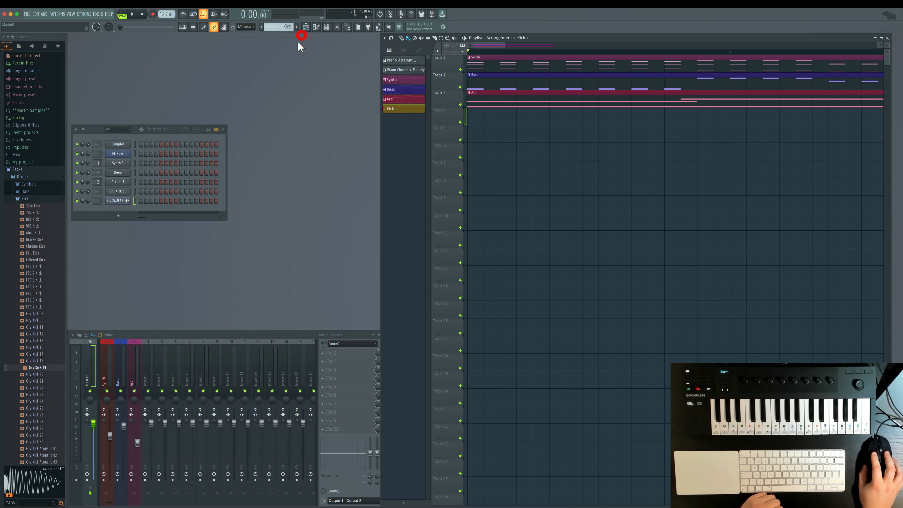
- Draw four short notes of equal pitch in the Grv Kick 19 piano roll, one on each beat of bar 1
{"action": "right_click", "coordinate": [123, 191]}
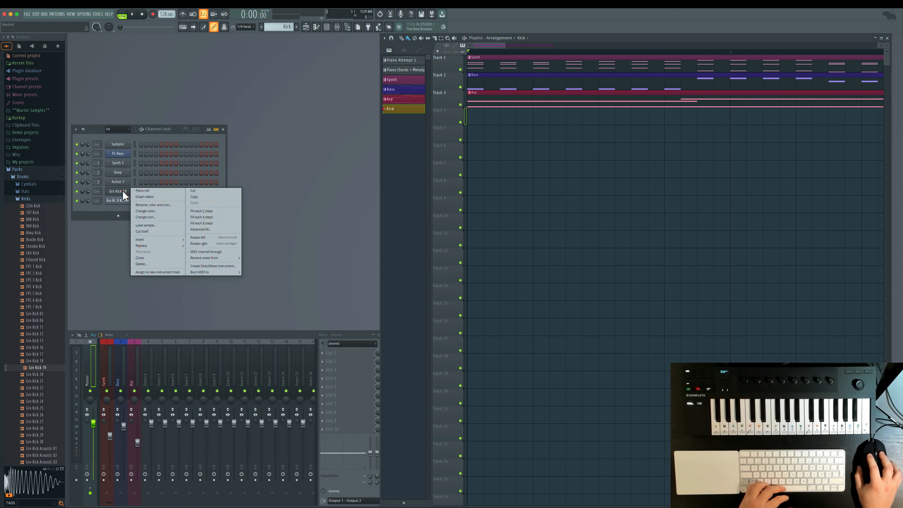
{"action": "left_click", "coordinate": [140, 193]}
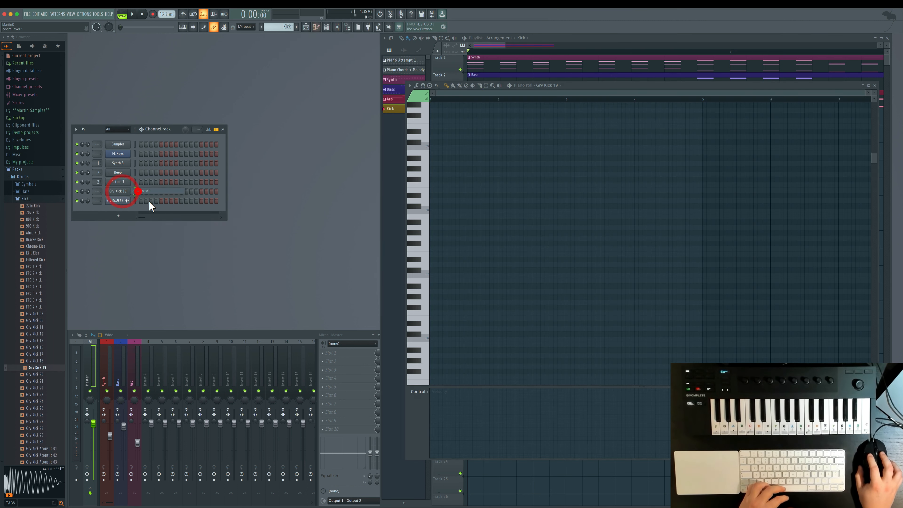
{"action": "left_click", "coordinate": [432, 255]}
{"action": "right_click", "coordinate": [438, 253]}
{"action": "scroll", "coordinate": [445, 316], "scroll_direction": "down", "scroll_amount": 10}
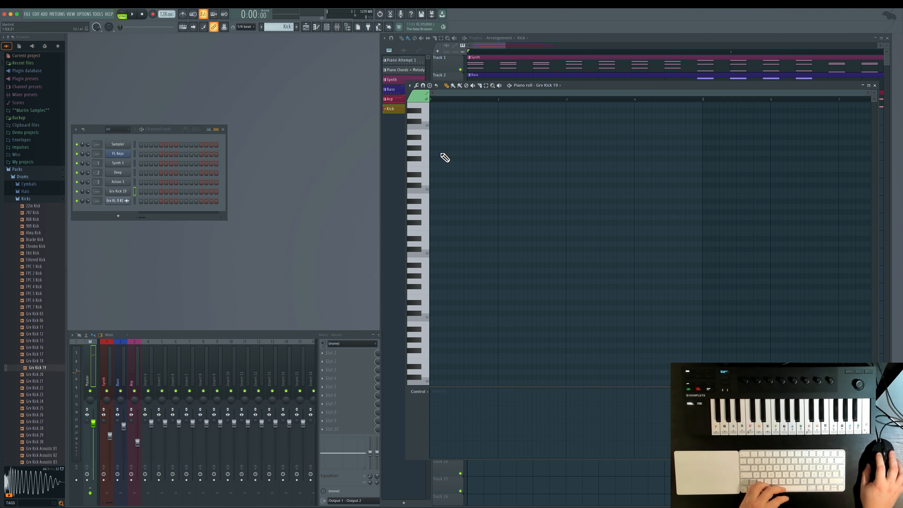
{"action": "scroll", "coordinate": [447, 156], "scroll_direction": "up", "scroll_amount": 3}
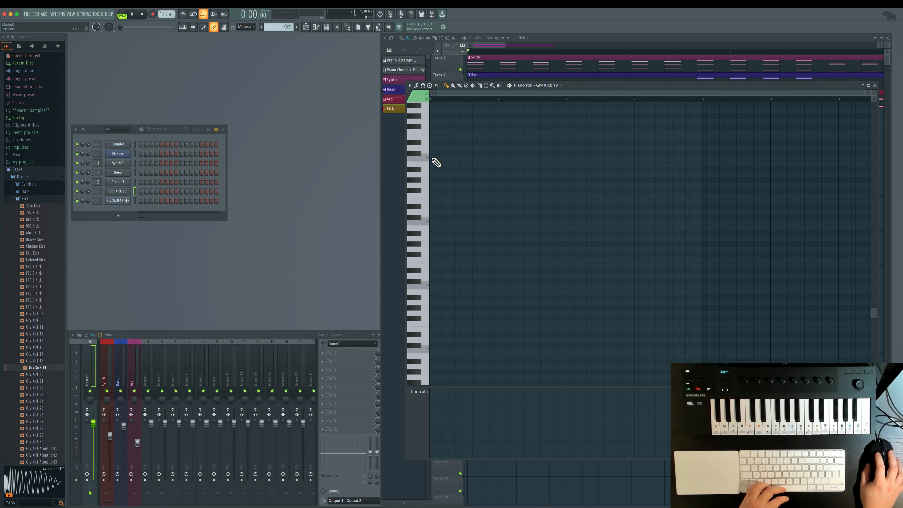
{"action": "left_click", "coordinate": [433, 159]}
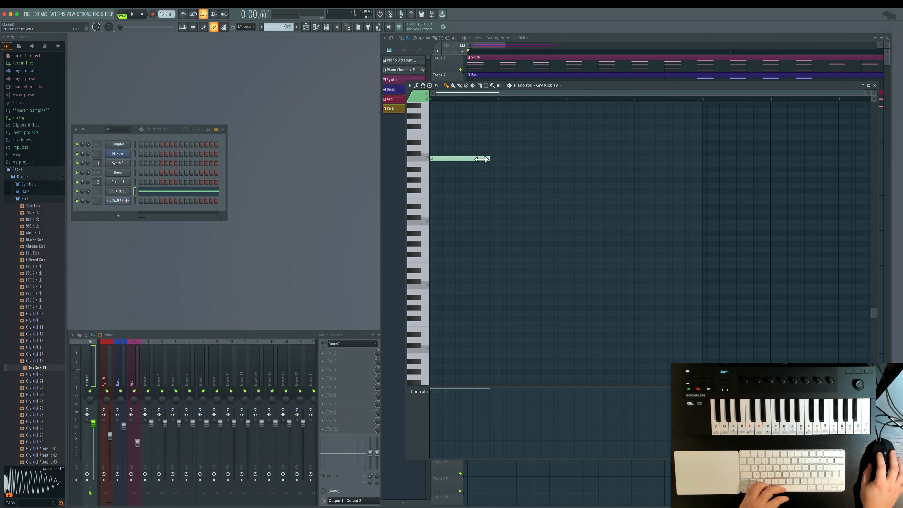
{"action": "left_click_drag", "start_coordinate": [481, 159], "coordinate": [442, 159]}
{"action": "left_click", "coordinate": [448, 159]}
{"action": "left_click", "coordinate": [464, 159]}
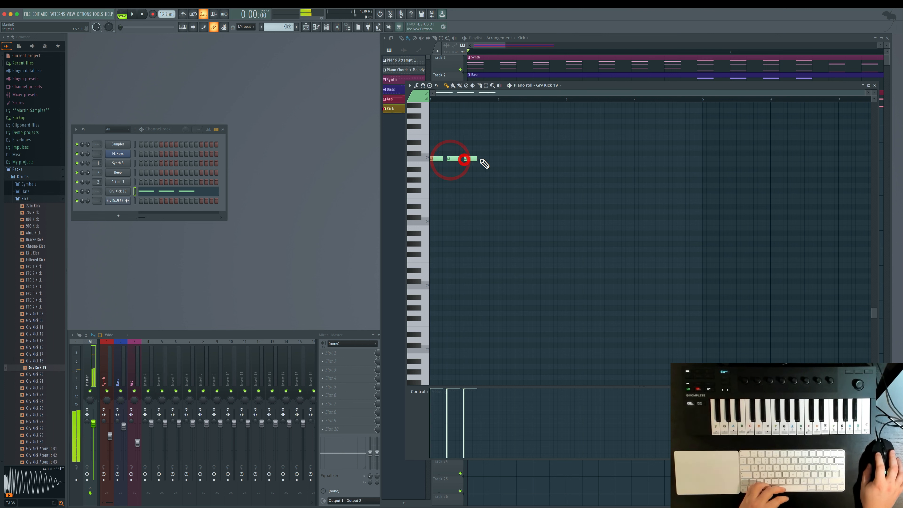
{"action": "left_click", "coordinate": [482, 159]}
- Play the Kick pattern on its own in pattern mode and close the piano roll
{"action": "key", "text": "space"}
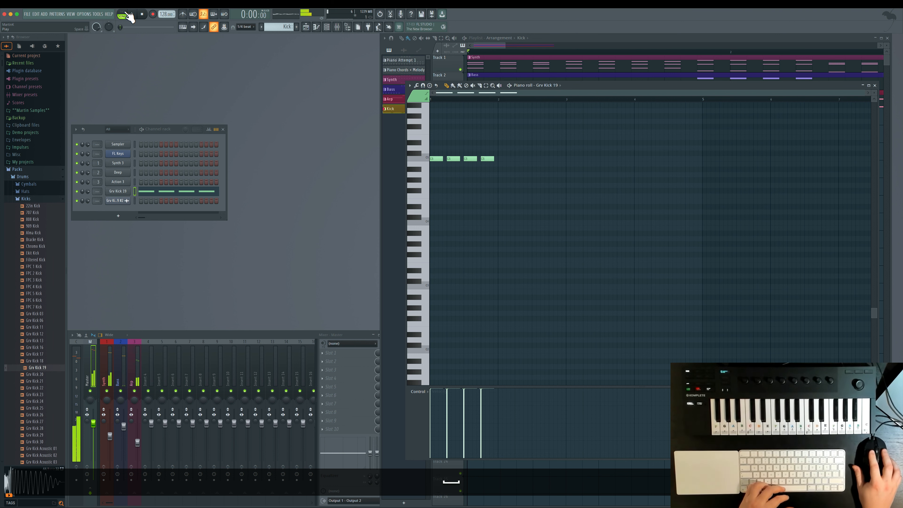
{"action": "left_click", "coordinate": [124, 16]}
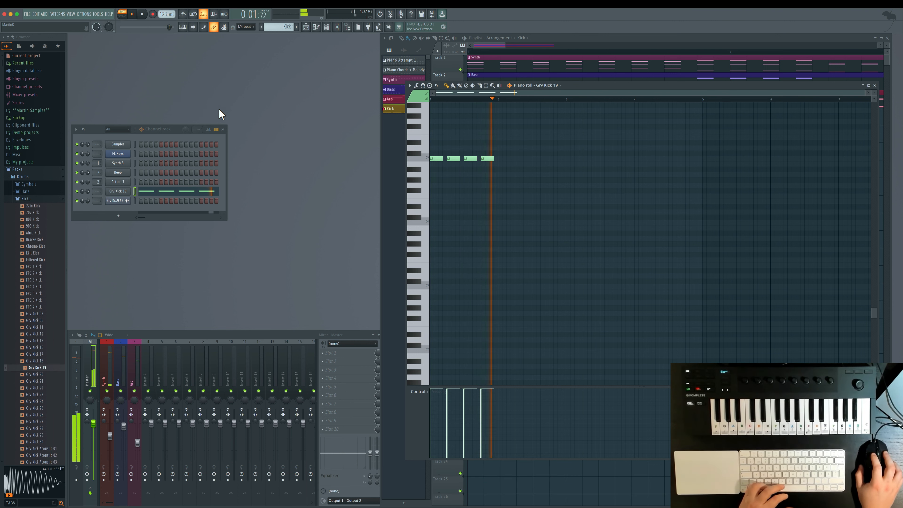
{"action": "left_click", "coordinate": [875, 85]}
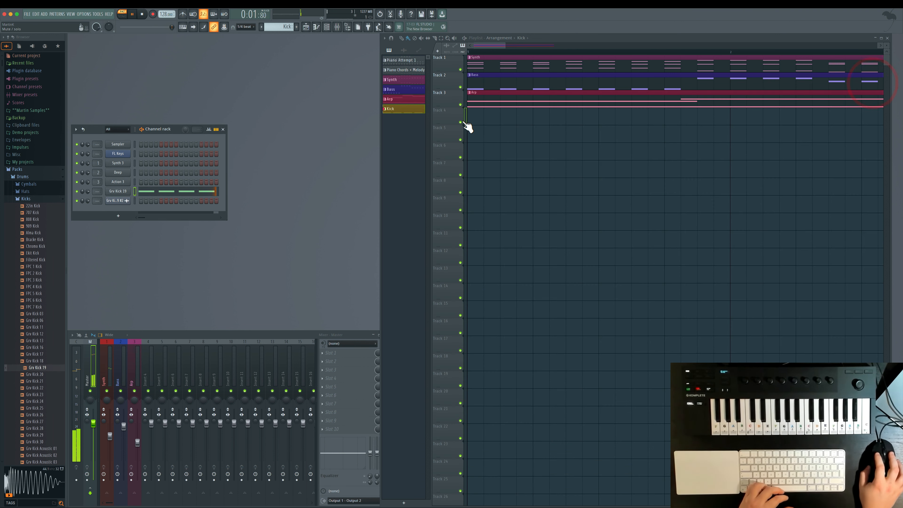
- Fill bars 1 to 4 of Track 4 with Kick pattern clips, matching the length of the Arp clip, and stop playback
{"action": "left_click_drag", "start_coordinate": [476, 117], "coordinate": [843, 121]}
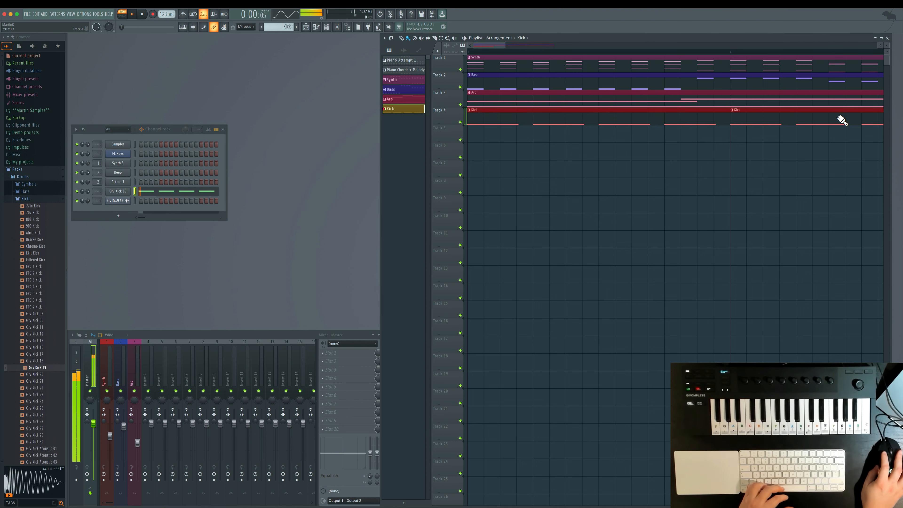
{"action": "left_click_drag", "start_coordinate": [505, 45], "coordinate": [716, 45]}
{"action": "key", "text": "space"}
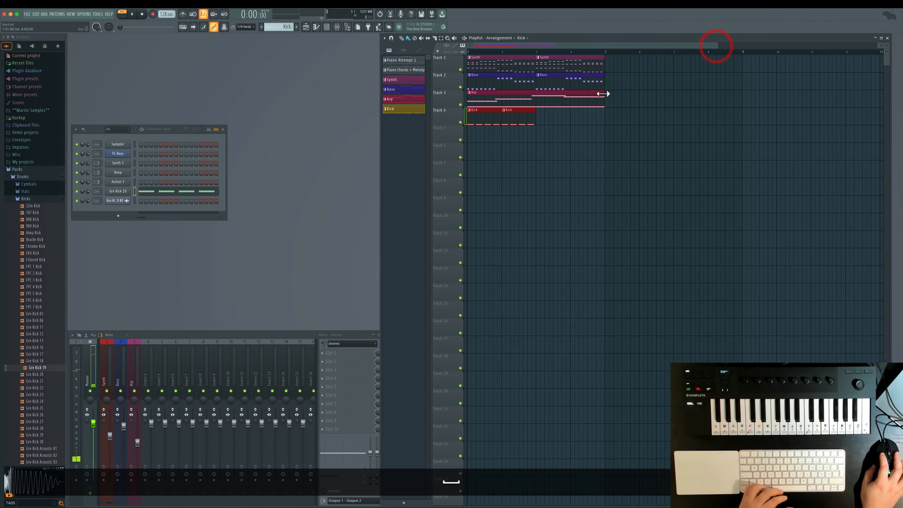
{"action": "right_click", "coordinate": [519, 116]}
{"action": "left_click", "coordinate": [486, 121]}
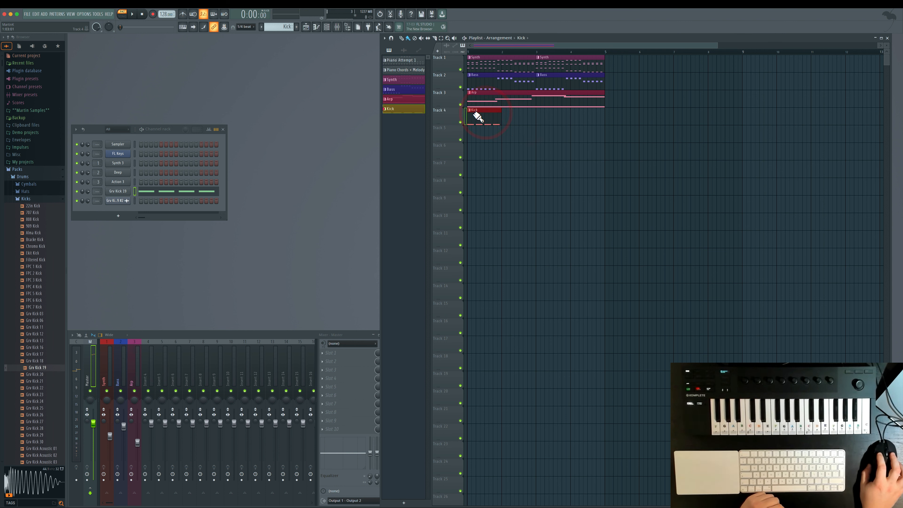
{"action": "mouse_move", "coordinate": [477, 118]}
{"action": "left_mouse_down"}
{"action": "mouse_move", "coordinate": [788, 122]}
{"action": "mouse_move", "coordinate": [628, 112]}
{"action": "left_mouse_up"}
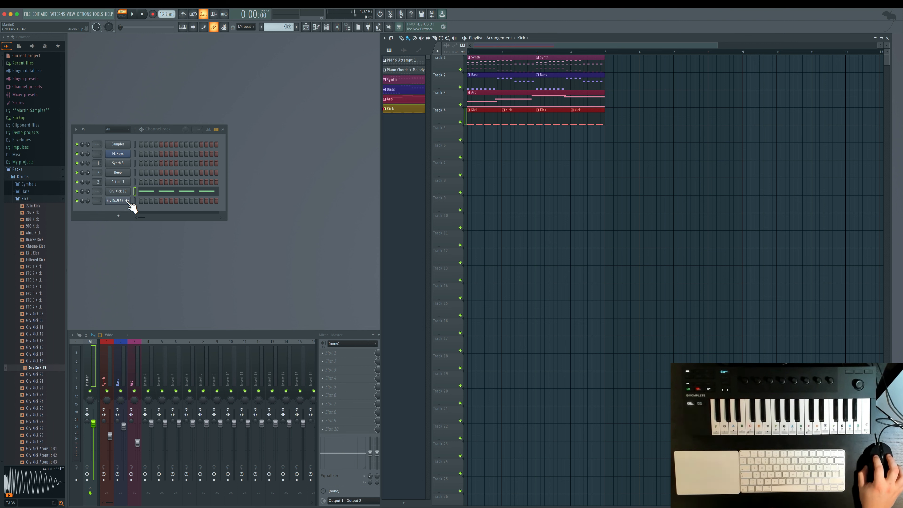
- Delete the Grv Kick 19 #2 audio channel from the channel rack and look at the Grv Kick 19 sampler window, closing it again
{"action": "right_click", "coordinate": [121, 201]}
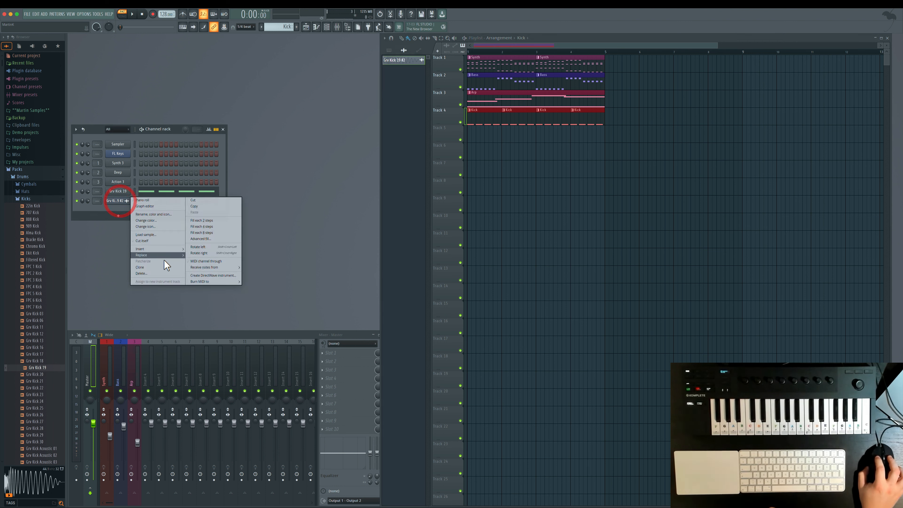
{"action": "left_click", "coordinate": [162, 273]}
{"action": "left_click", "coordinate": [475, 282]}
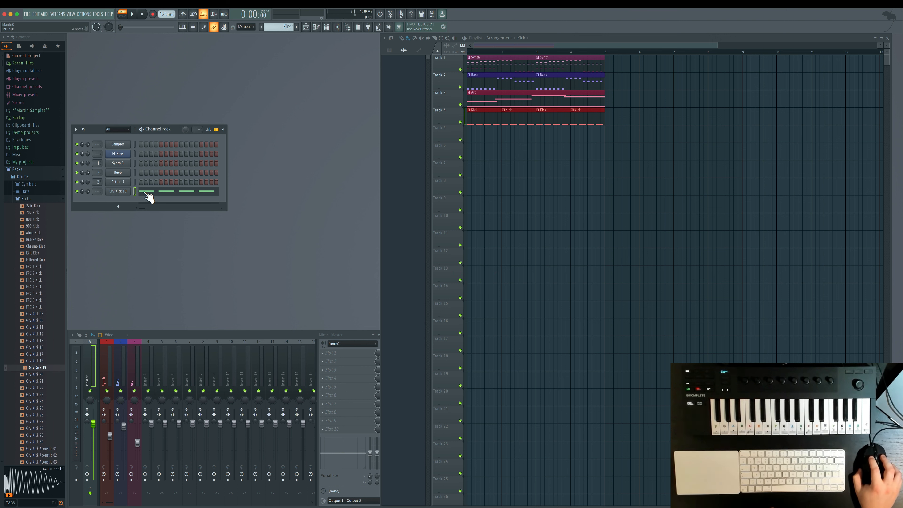
{"action": "left_click", "coordinate": [126, 193]}
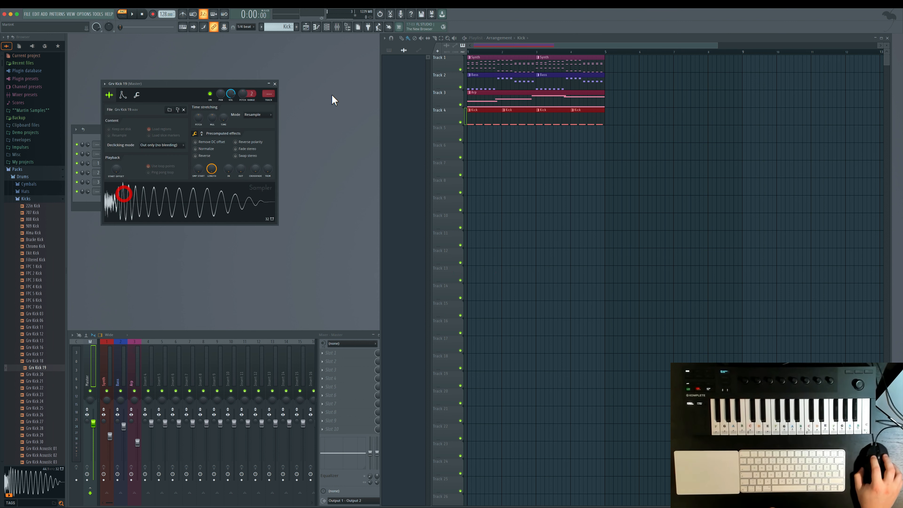
{"action": "left_click", "coordinate": [273, 83]}
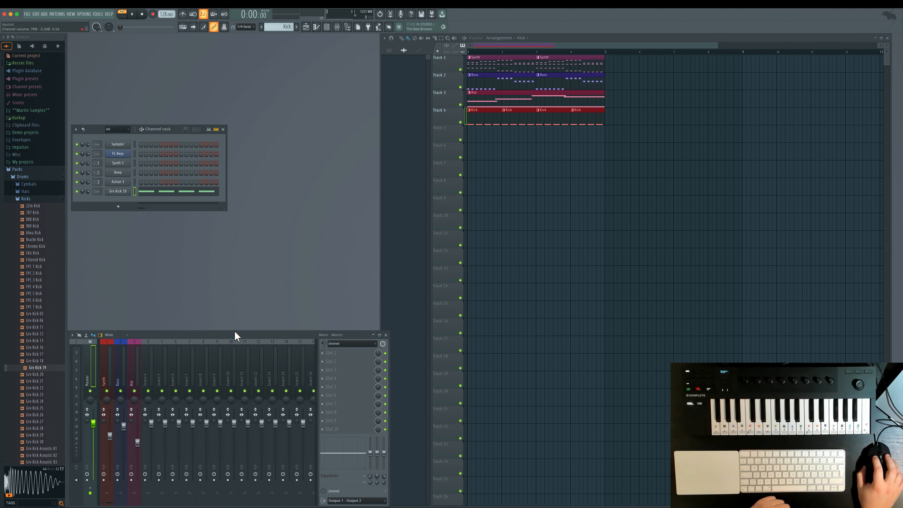
- Route the Grv Kick 19 channel to mixer track 4
{"action": "left_click_drag", "start_coordinate": [235, 335], "coordinate": [233, 291]}
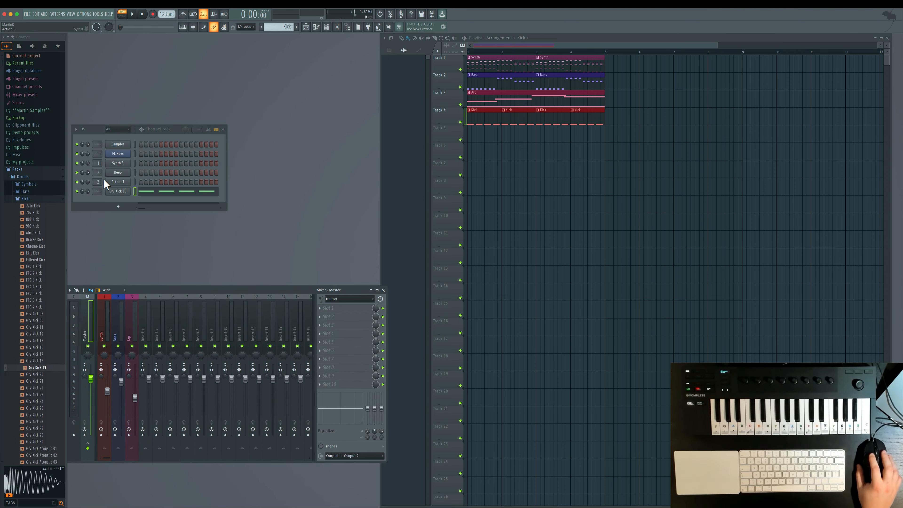
{"action": "left_click", "coordinate": [148, 301]}
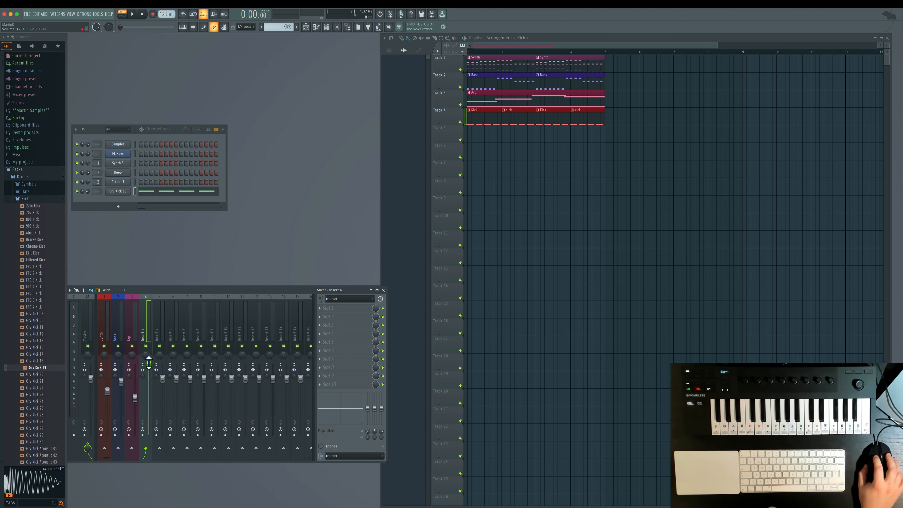
{"action": "left_click_drag", "start_coordinate": [149, 364], "coordinate": [149, 381]}
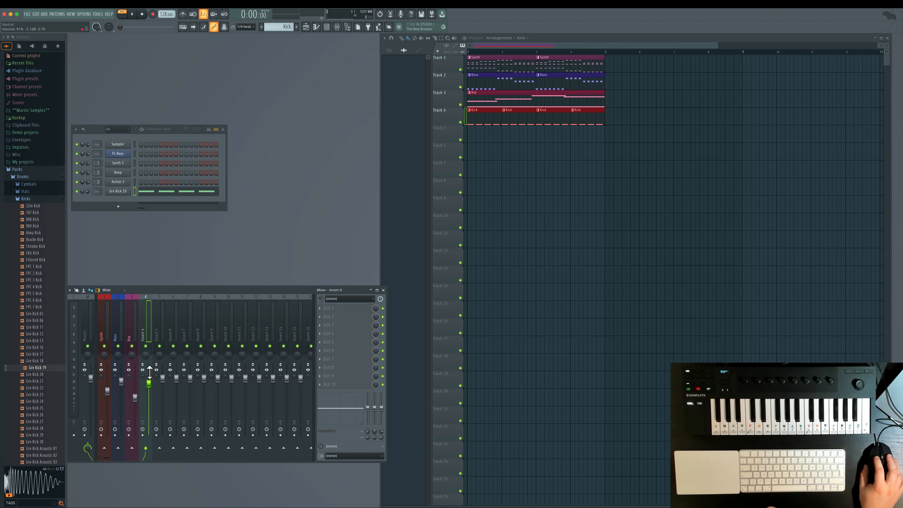
{"action": "left_click_drag", "start_coordinate": [90, 192], "coordinate": [90, 171]}
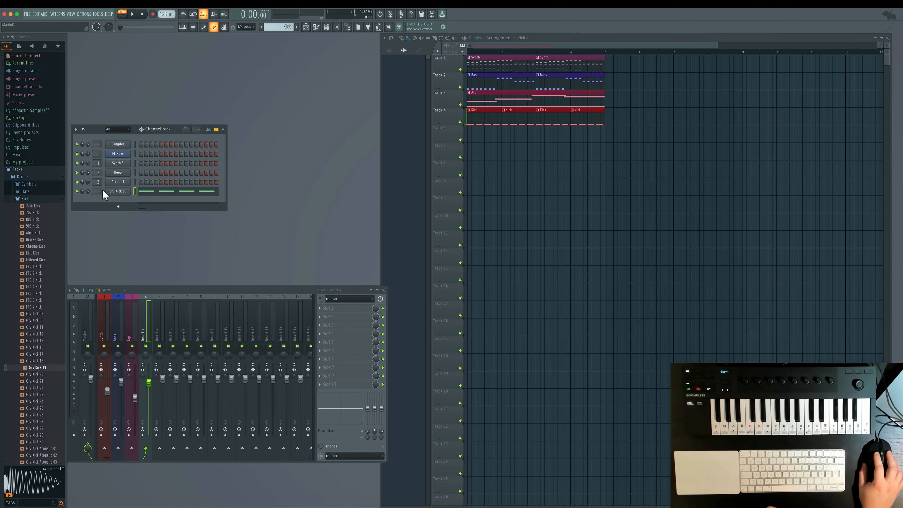
{"action": "left_click_drag", "start_coordinate": [103, 191], "coordinate": [103, 187]}
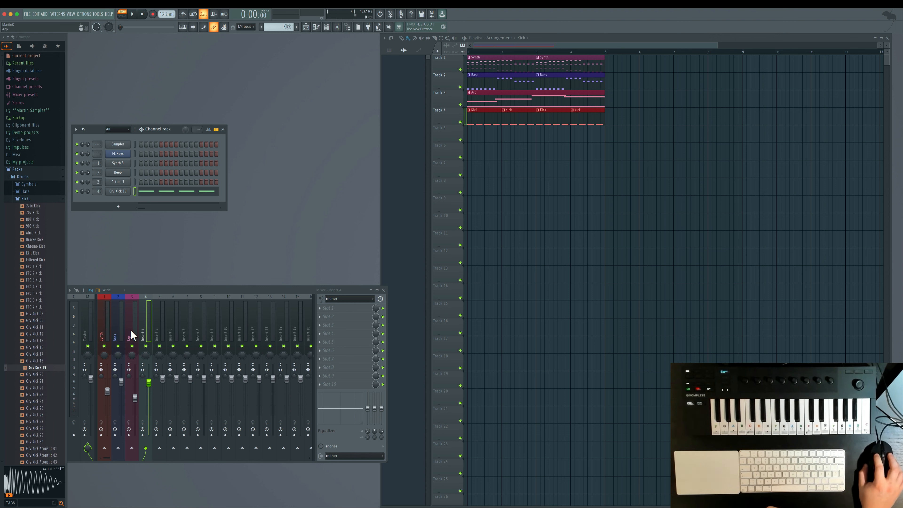
- Rename mixer track Insert 4 as Kick
{"action": "right_click", "coordinate": [145, 329]}
{"action": "left_click", "coordinate": [168, 300]}
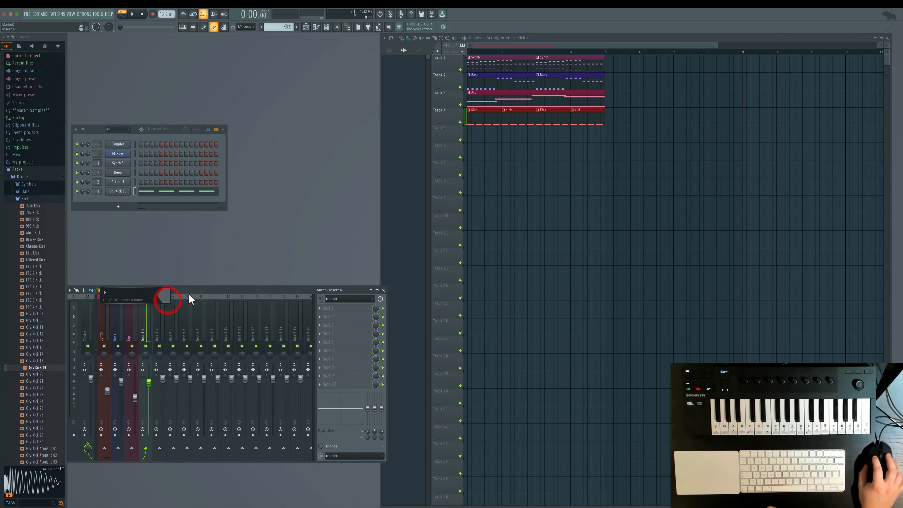
{"action": "type", "text": "Kick"}
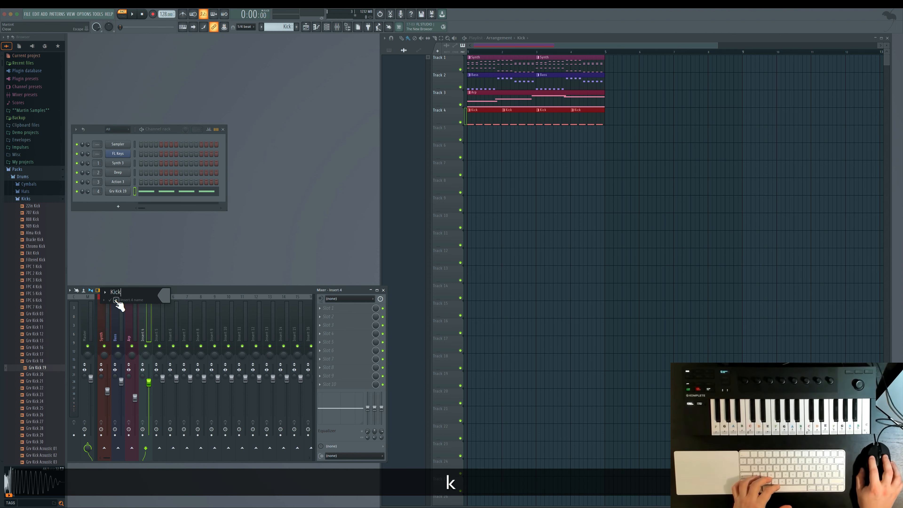
{"action": "left_click", "coordinate": [116, 300]}
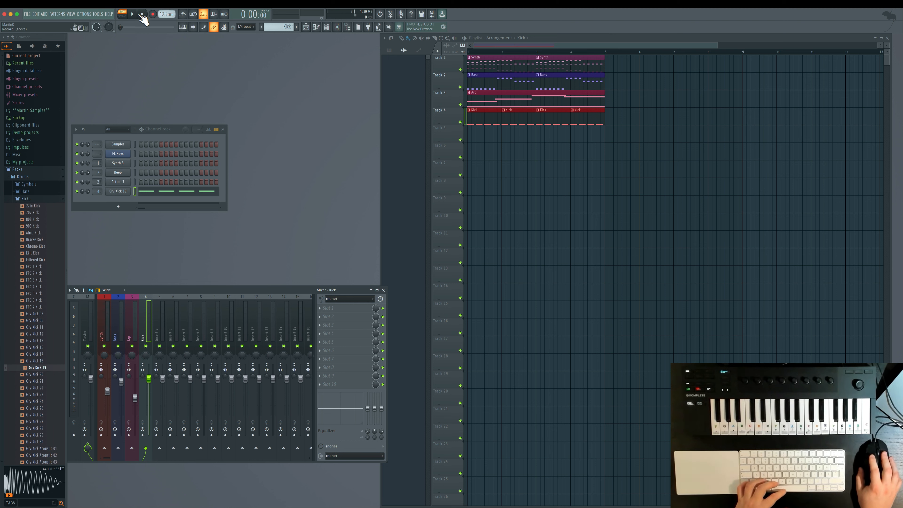
- Play the arrangement in song mode and lower the Synth, Bass and Arp mixer levels slightly to balance them against the kick
{"action": "left_click", "coordinate": [122, 17]}
{"action": "key", "text": "space"}
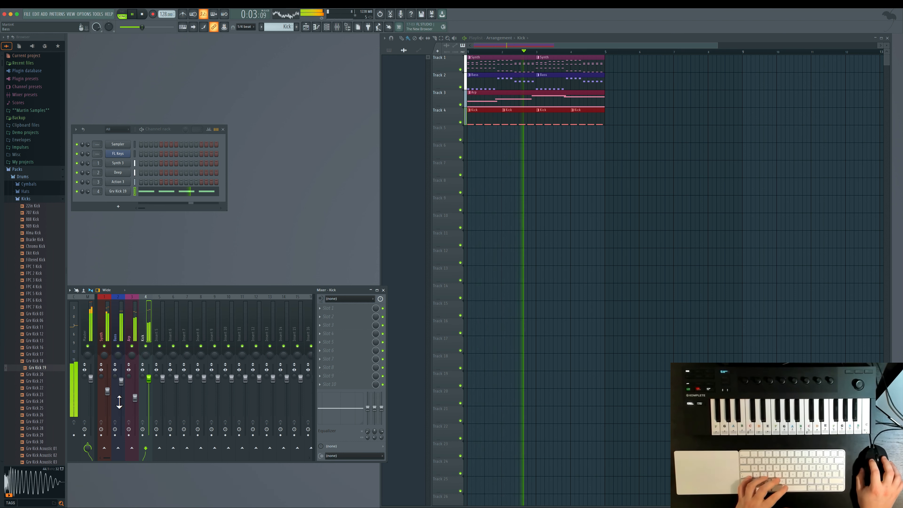
{"action": "key", "text": "space"}
{"action": "mouse_move", "coordinate": [108, 395]}
{"action": "left_mouse_down"}
{"action": "mouse_move", "coordinate": [108, 405]}
{"action": "mouse_move", "coordinate": [120, 391]}
{"action": "mouse_move", "coordinate": [135, 405]}
{"action": "mouse_move", "coordinate": [121, 390]}
{"action": "mouse_move", "coordinate": [105, 397]}
{"action": "left_mouse_up"}
{"action": "left_click", "coordinate": [135, 398]}
{"action": "key", "text": "space"}
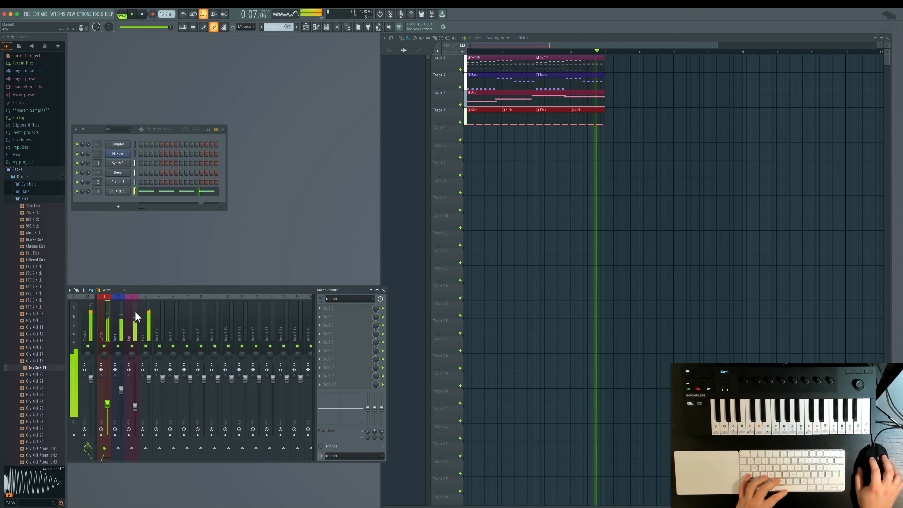
{"action": "key", "text": "space"}
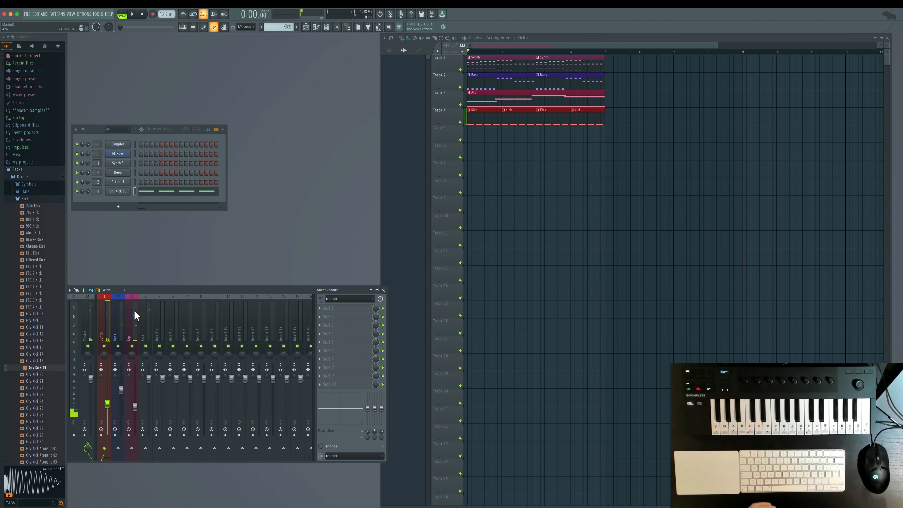
- Load Gross Beat into the first effect slot of the Synth mixer track and move its window clear of the mixer
{"action": "left_click", "coordinate": [118, 297]}
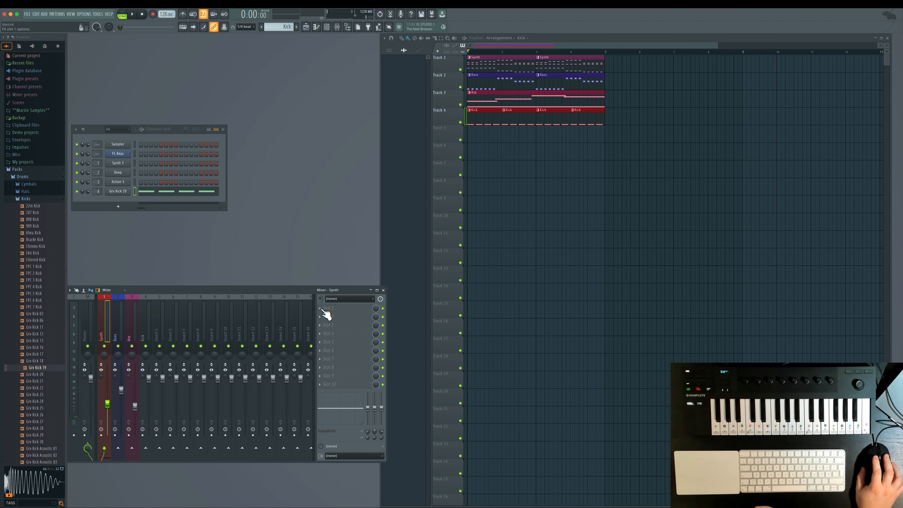
{"action": "left_click", "coordinate": [107, 298]}
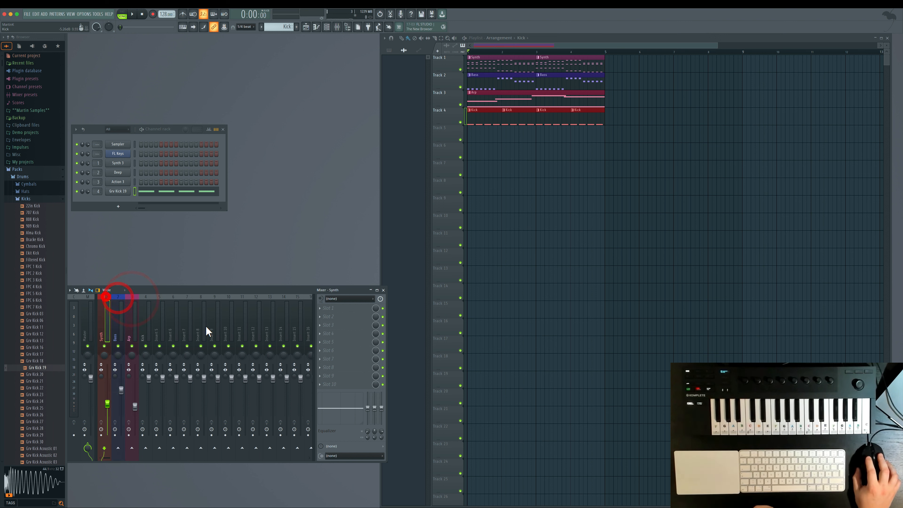
{"action": "left_click", "coordinate": [320, 309]}
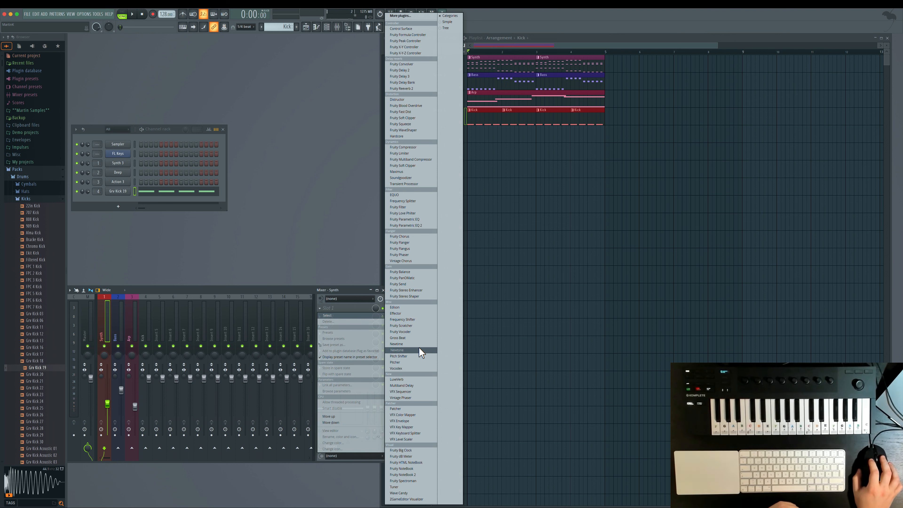
{"action": "left_click", "coordinate": [309, 289]}
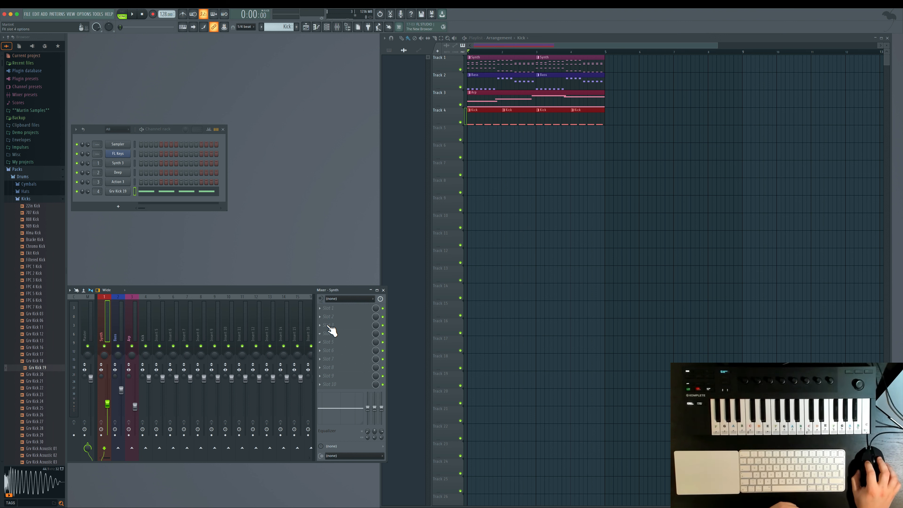
{"action": "left_click", "coordinate": [326, 309]}
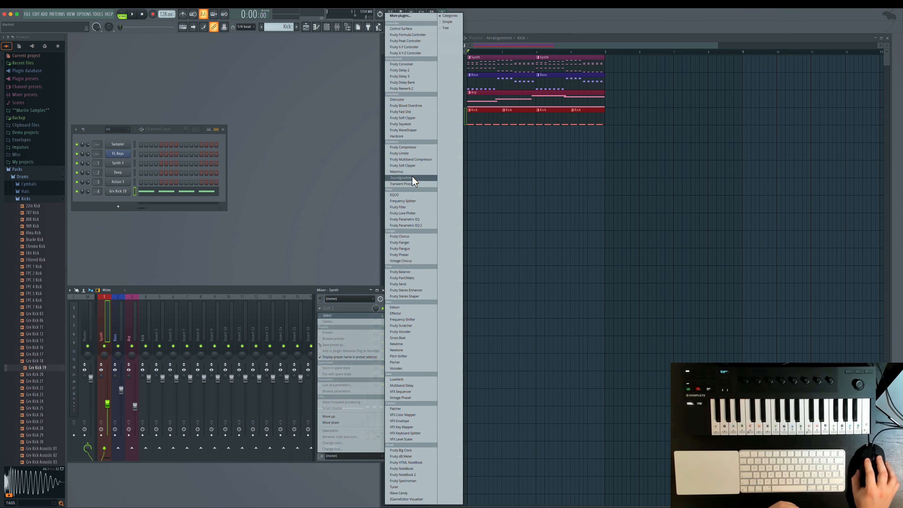
{"action": "left_click", "coordinate": [415, 337]}
{"action": "left_click_drag", "start_coordinate": [235, 88], "coordinate": [481, 92]}
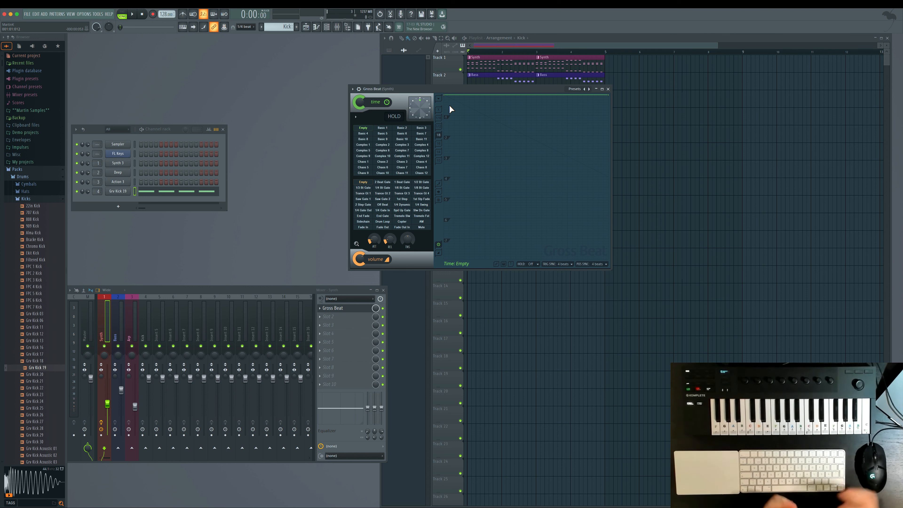
- Apply the Sidechain volume preset in Gross Beat, move its window off the playlist clips and play the arrangement briefly
{"action": "left_click", "coordinate": [363, 222]}
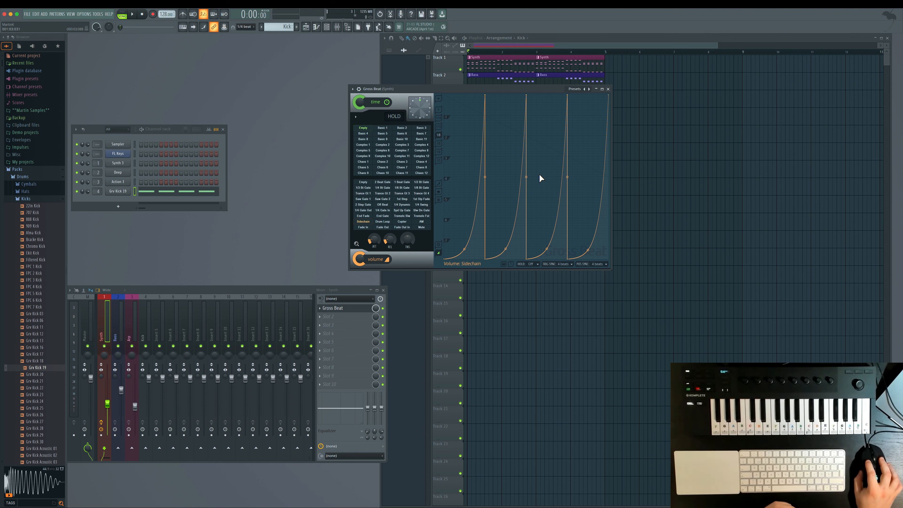
{"action": "left_click_drag", "start_coordinate": [538, 91], "coordinate": [575, 252]}
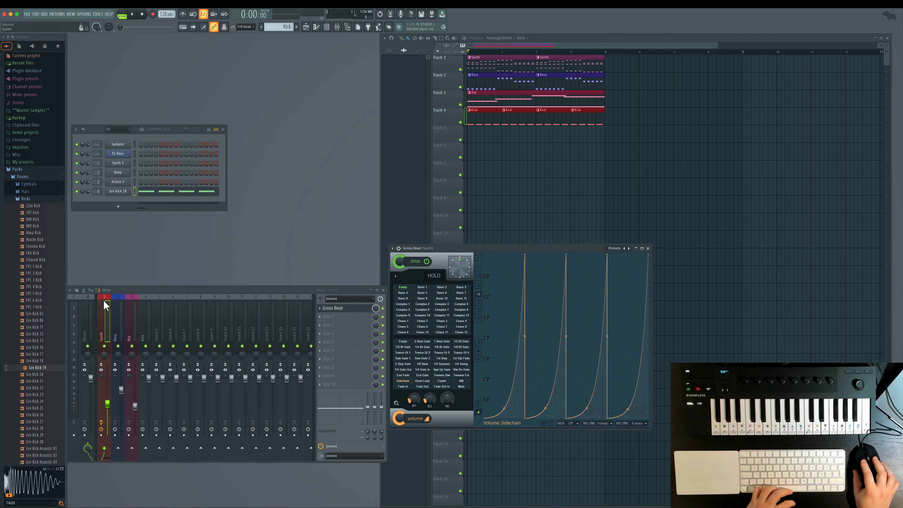
{"action": "key", "text": "space"}
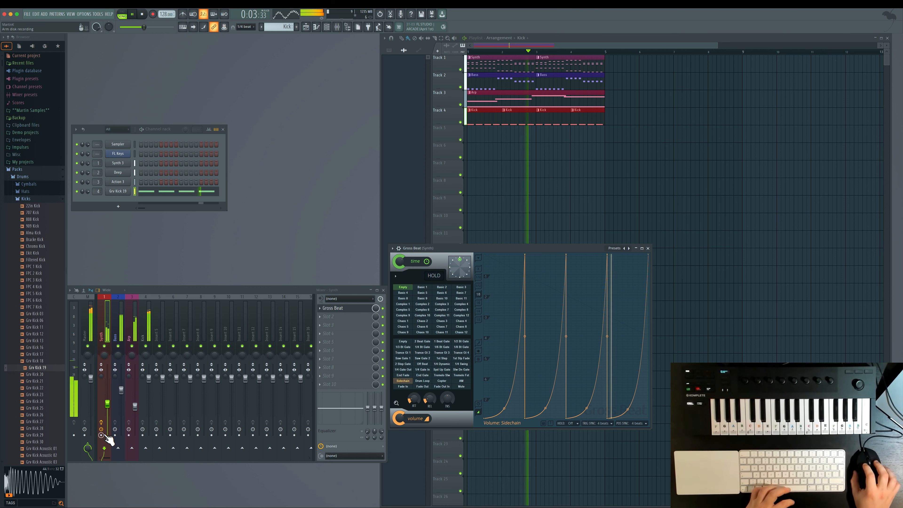
{"action": "key", "text": "space"}
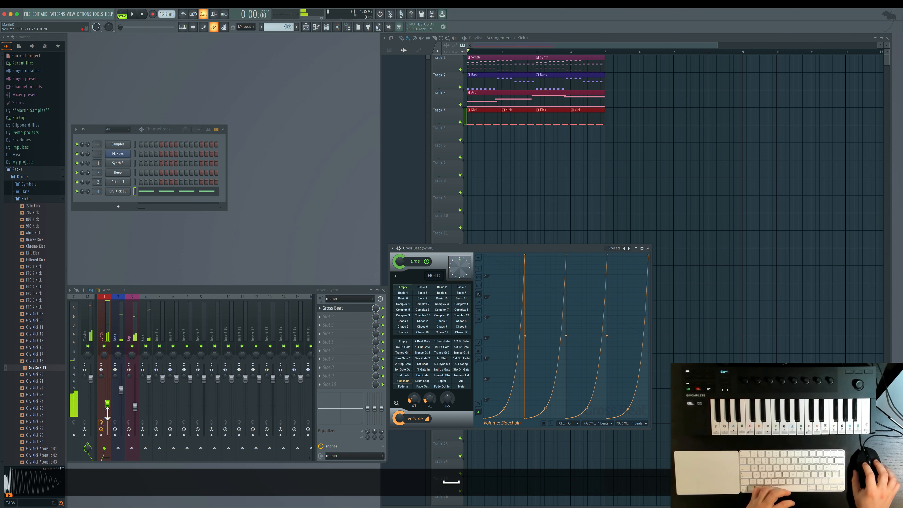
- Mute the Bass and Arp mixer tracks and play the sidechained Synth together with the kick
{"action": "left_click", "coordinate": [118, 346]}
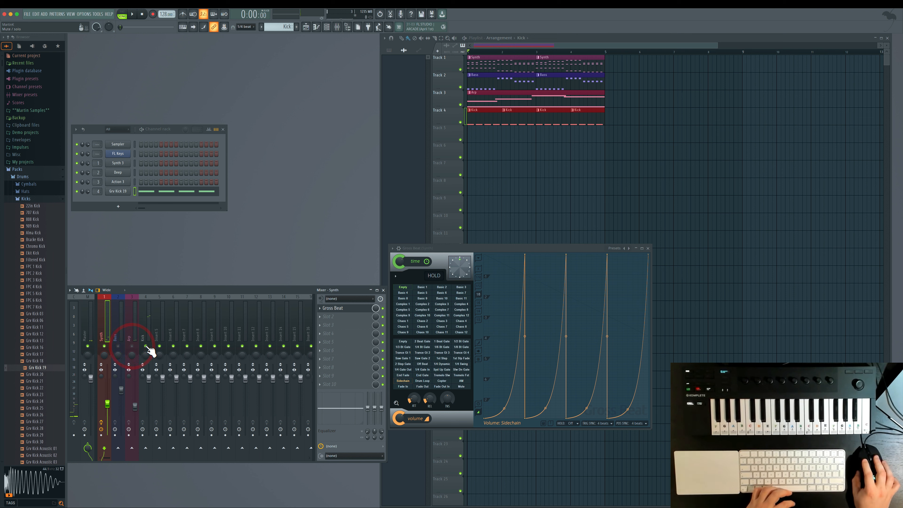
{"action": "key", "text": "space"}
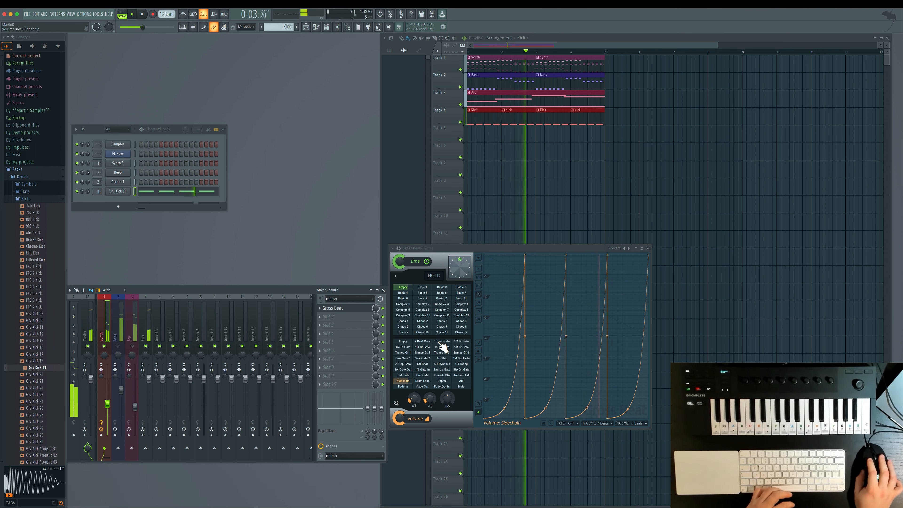
{"action": "key", "text": "space"}
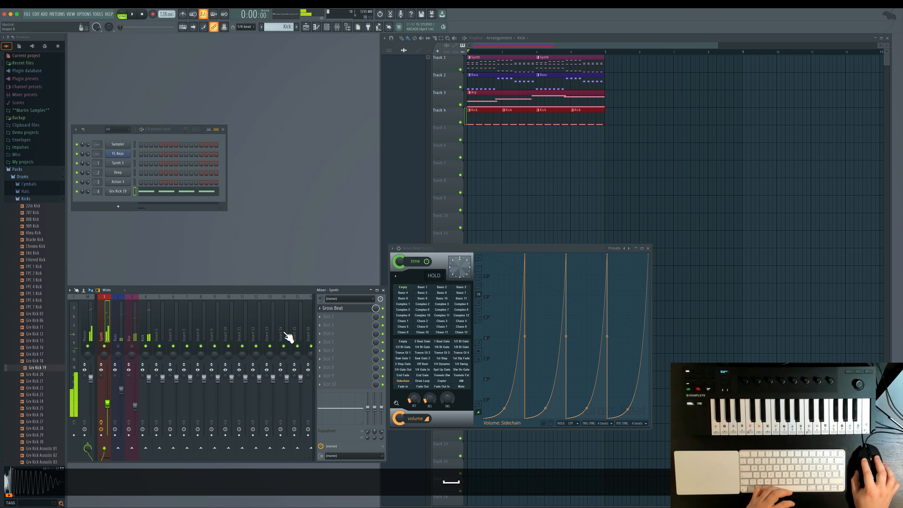
- Compare the Synth's sound with Gross Beat bypassed and enabled during playback, leaving the effect enabled
{"action": "left_click", "coordinate": [383, 309]}
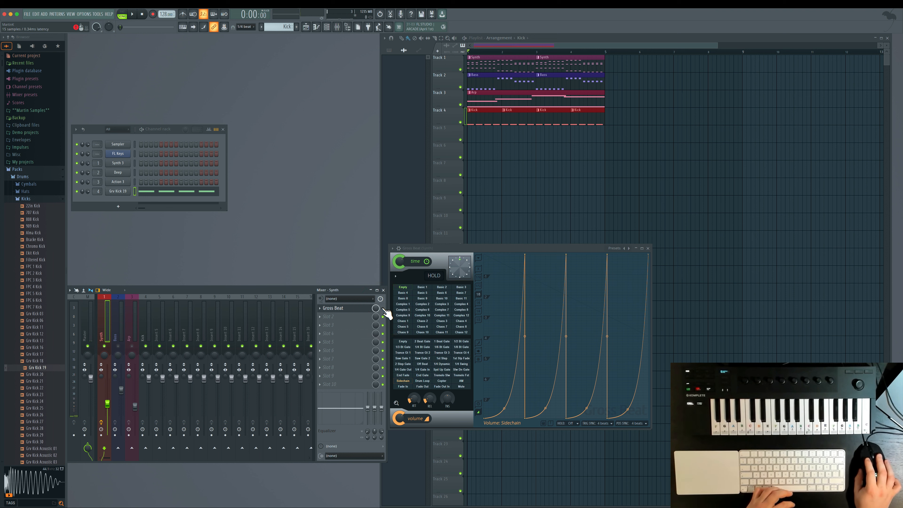
{"action": "key", "text": "space"}
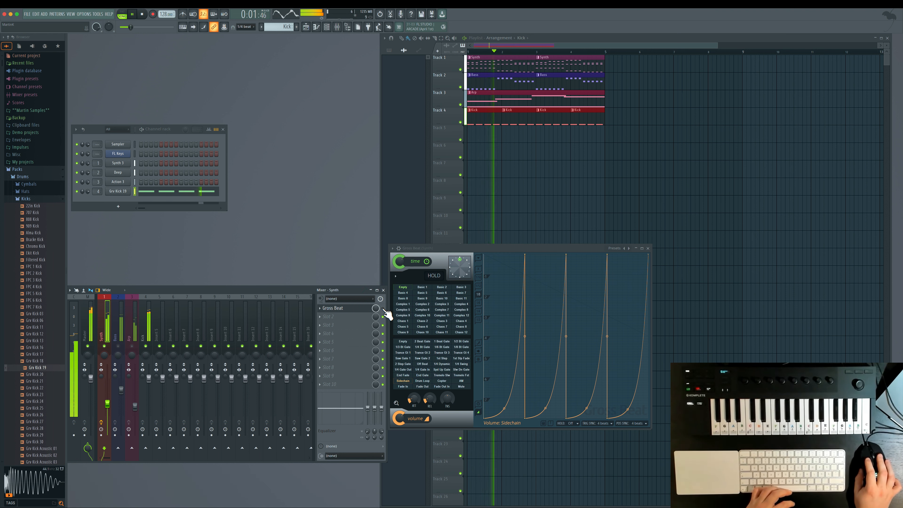
{"action": "left_click", "coordinate": [383, 309]}
{"action": "left_click", "coordinate": [383, 309]}
{"action": "key", "text": "space"}
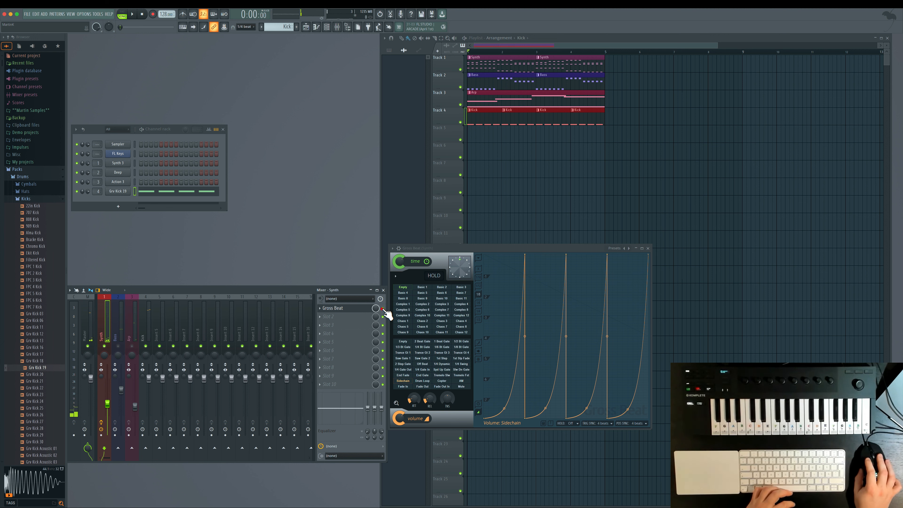
{"action": "left_click", "coordinate": [383, 308]}
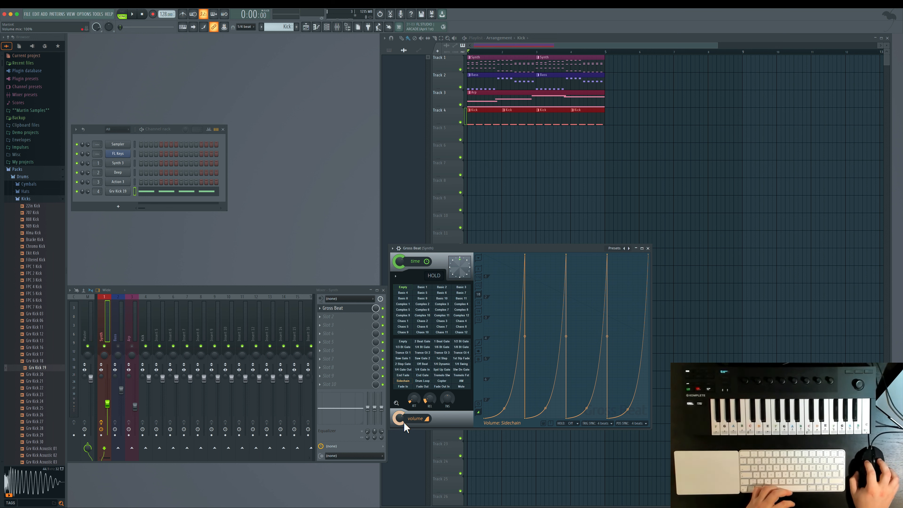
- Try a lower volume mix in Gross Beat during playback, returning it to 100% after listening
{"action": "key", "text": "space"}
{"action": "mouse_move", "coordinate": [400, 431]}
{"action": "left_mouse_down"}
{"action": "mouse_move", "coordinate": [400, 419]}
{"action": "mouse_move", "coordinate": [400, 442]}
{"action": "left_mouse_up"}
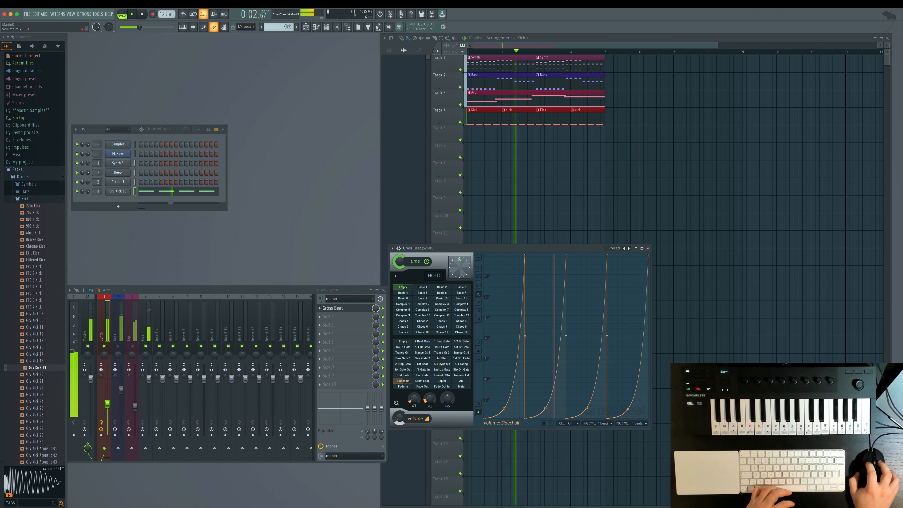
{"action": "key", "text": "space"}
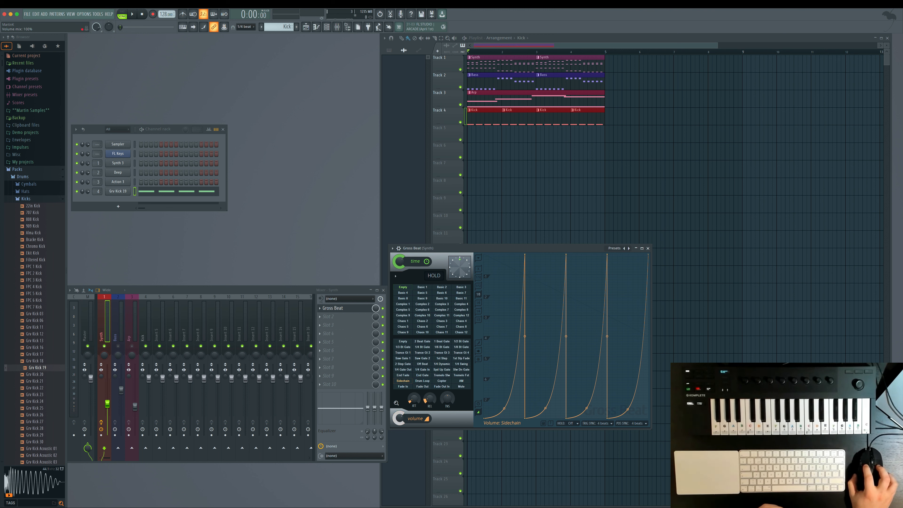
- Straighten the first two curves of Gross Beat's Sidechain volume envelope into linear ramps
{"action": "left_click_drag", "start_coordinate": [504, 408], "coordinate": [504, 335]}
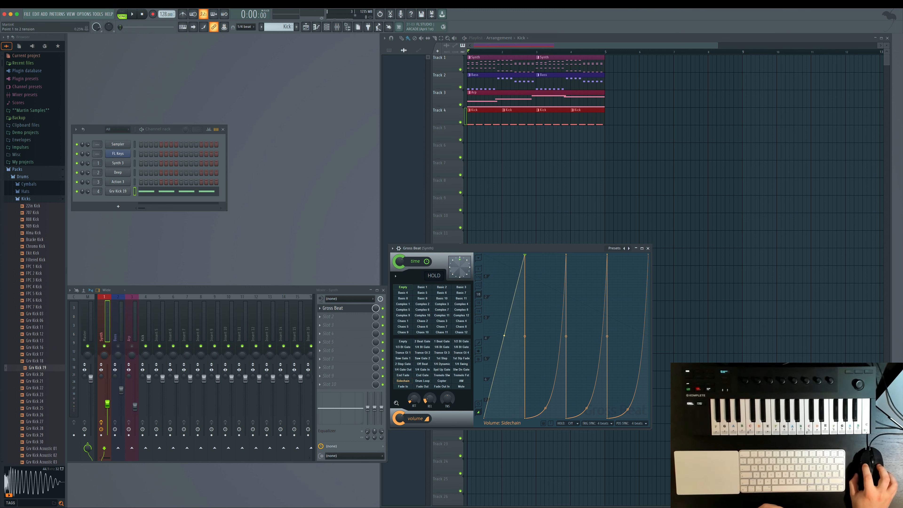
{"action": "left_click_drag", "start_coordinate": [546, 405], "coordinate": [546, 333]}
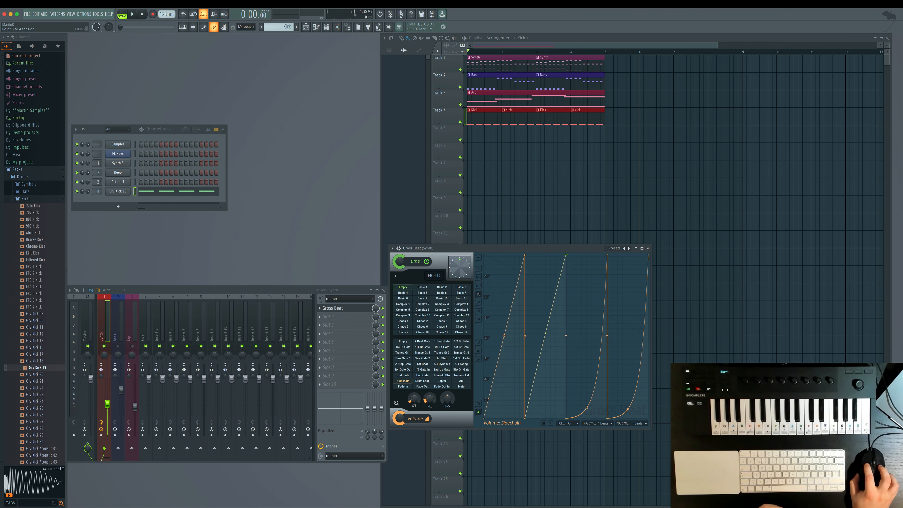
- Straighten the third and fourth volume curve segments in Gross Beat into linear ramps and play the loop to check them
{"action": "left_click_drag", "start_coordinate": [587, 405], "coordinate": [586, 326]}
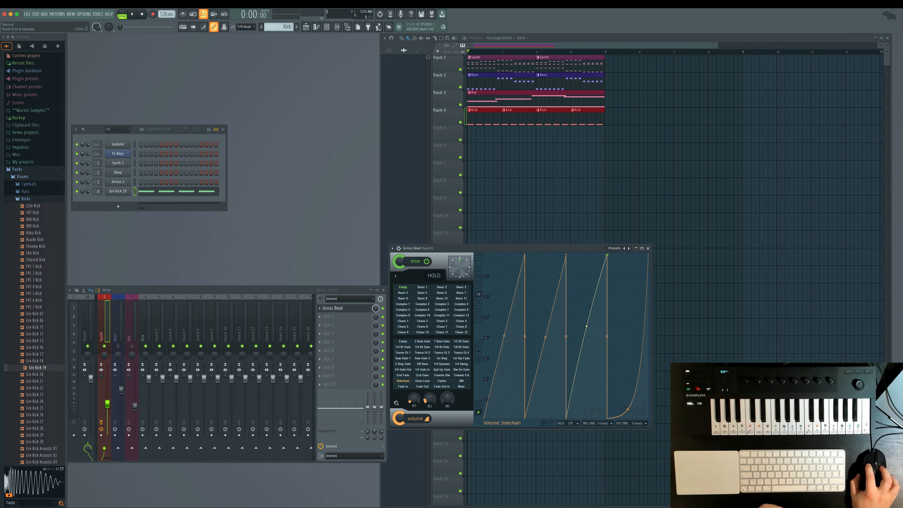
{"action": "key", "text": "space"}
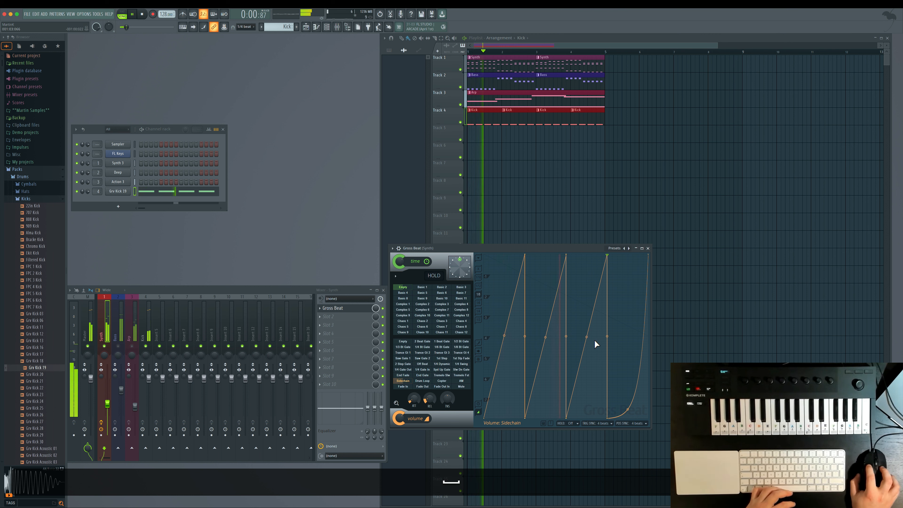
{"action": "key", "text": "space"}
{"action": "left_click_drag", "start_coordinate": [627, 409], "coordinate": [628, 341]}
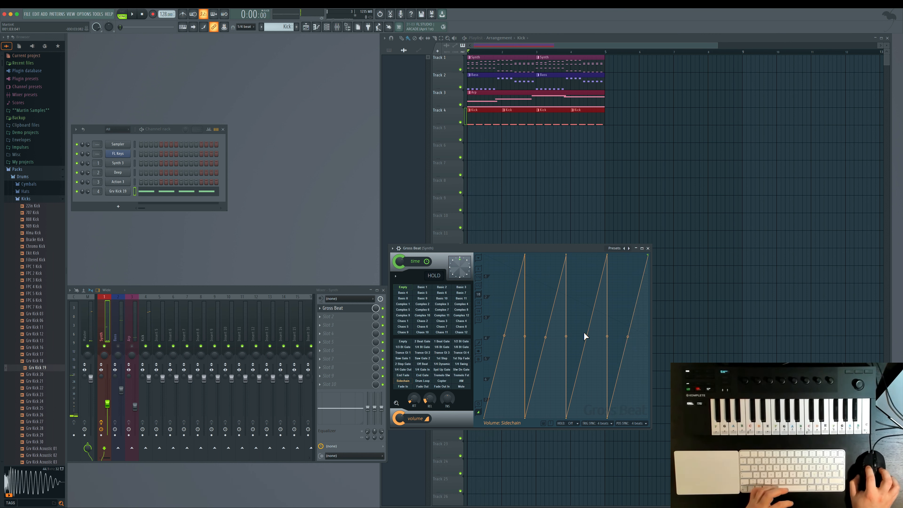
{"action": "key", "text": "space"}
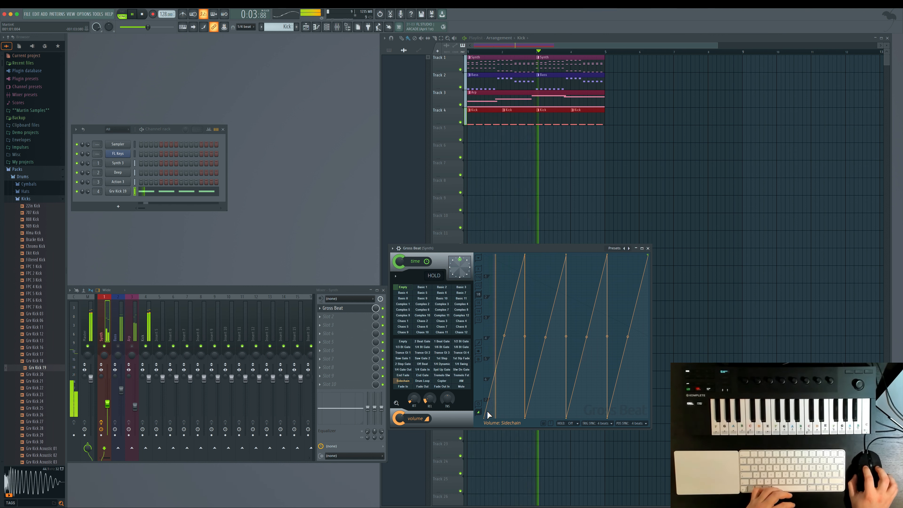
{"action": "key", "text": "space"}
- Bend all four volume ramps in Gross Beat upward so the level recovers faster after each beat, and audition the loop
{"action": "left_click_drag", "start_coordinate": [504, 335], "coordinate": [505, 295]}
{"action": "left_click_drag", "start_coordinate": [545, 336], "coordinate": [546, 296]}
{"action": "left_click_drag", "start_coordinate": [587, 337], "coordinate": [587, 290]}
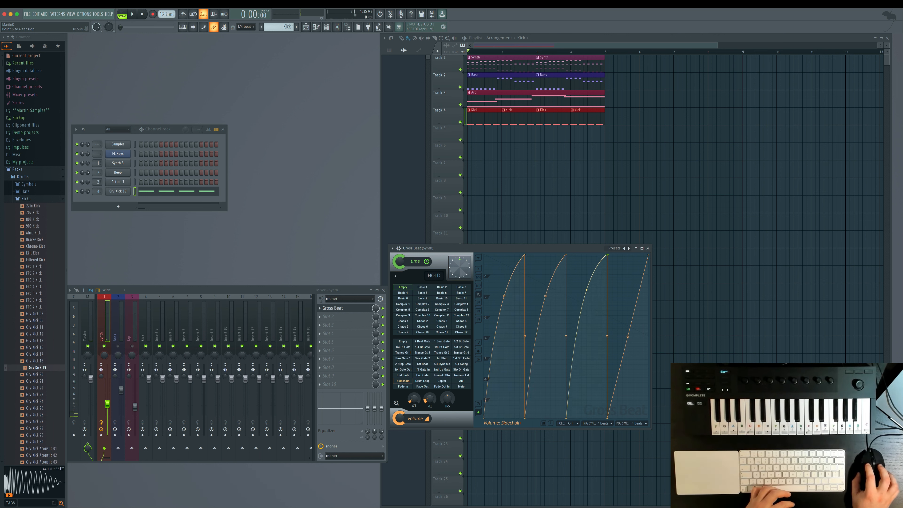
{"action": "left_click_drag", "start_coordinate": [628, 336], "coordinate": [628, 296]}
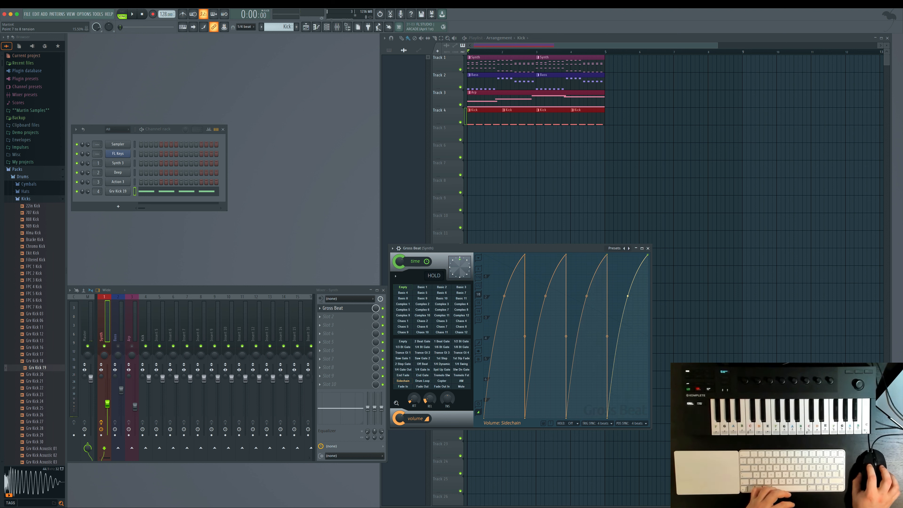
{"action": "key", "text": "space"}
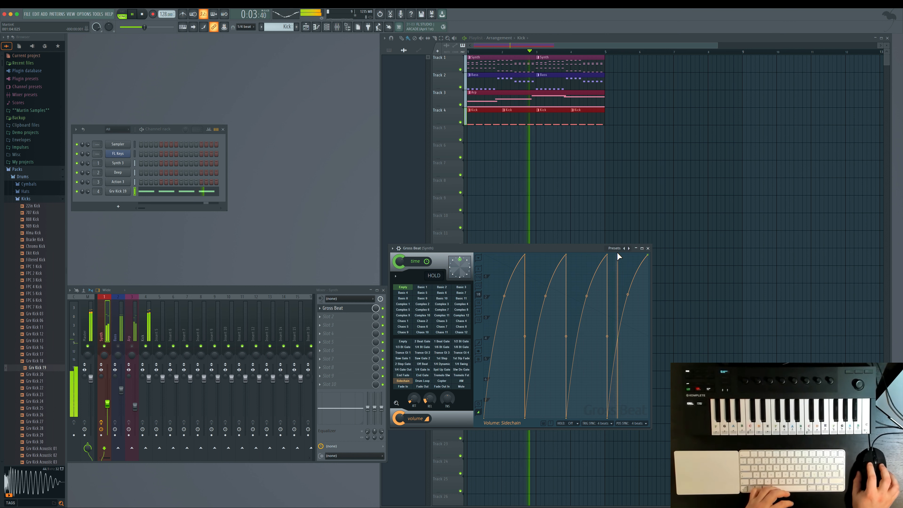
{"action": "key", "text": "space"}
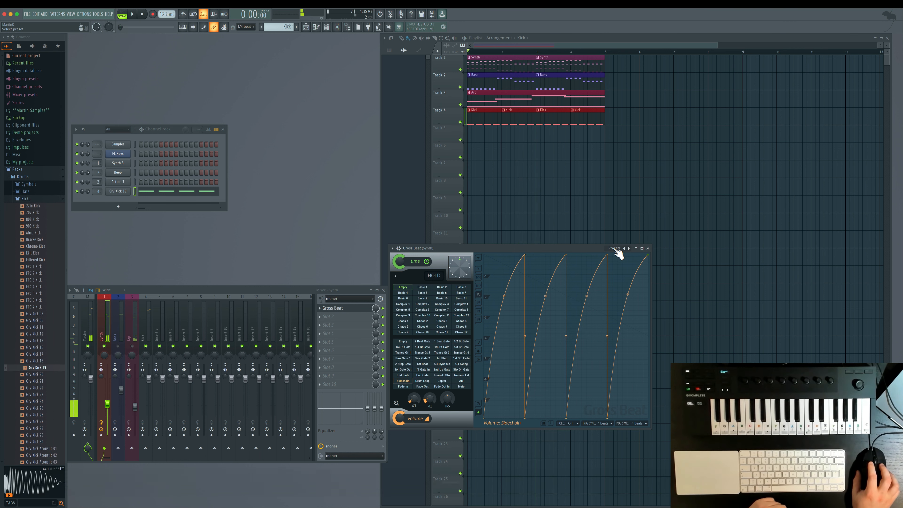
- Save the Gross Beat settings as a preset named "Subtle Sidechain" and close the plugin
{"action": "left_click", "coordinate": [614, 249]}
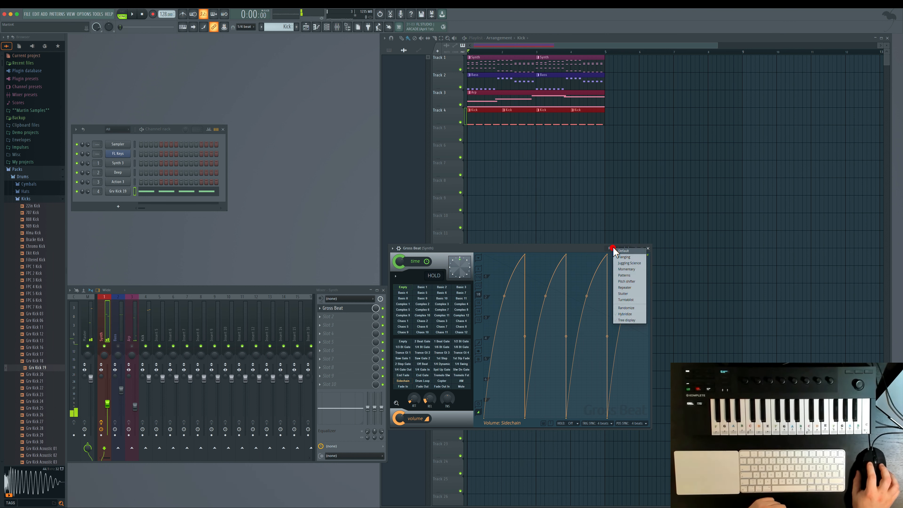
{"action": "left_click", "coordinate": [591, 248]}
{"action": "left_click", "coordinate": [392, 248]}
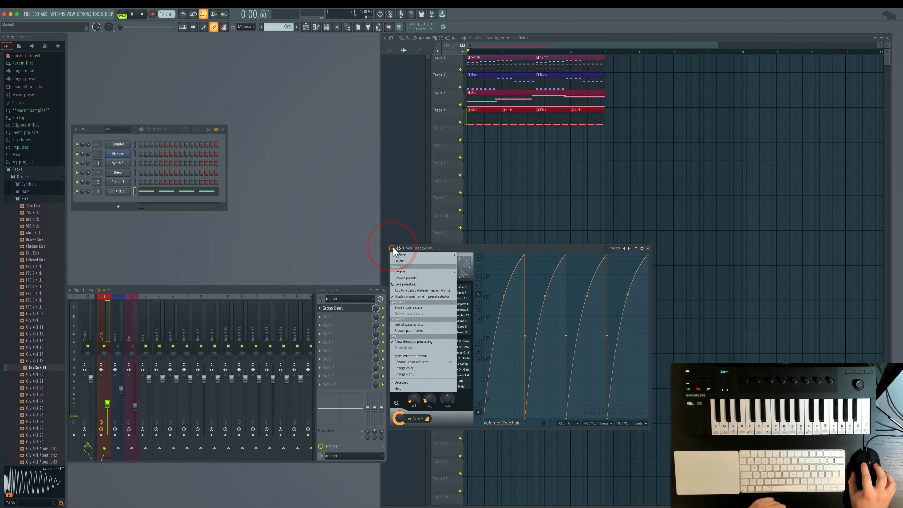
{"action": "left_click", "coordinate": [405, 284]}
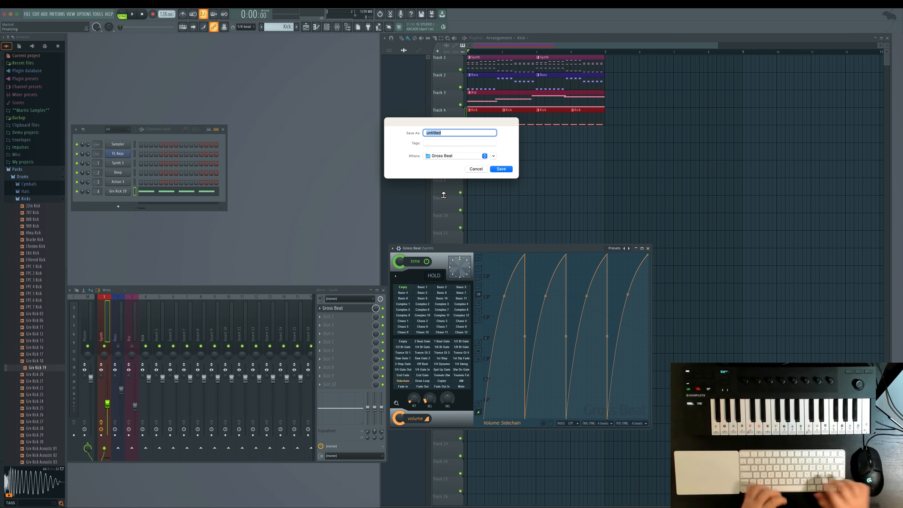
{"action": "key", "text": "BackSpace"}
{"action": "key", "text": "shift+BackSpace"}
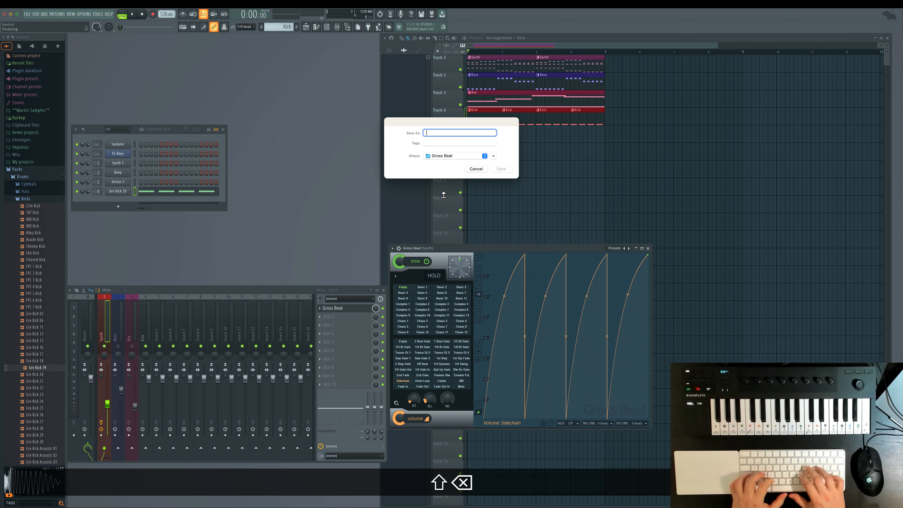
{"action": "type", "text": "Subtle "}
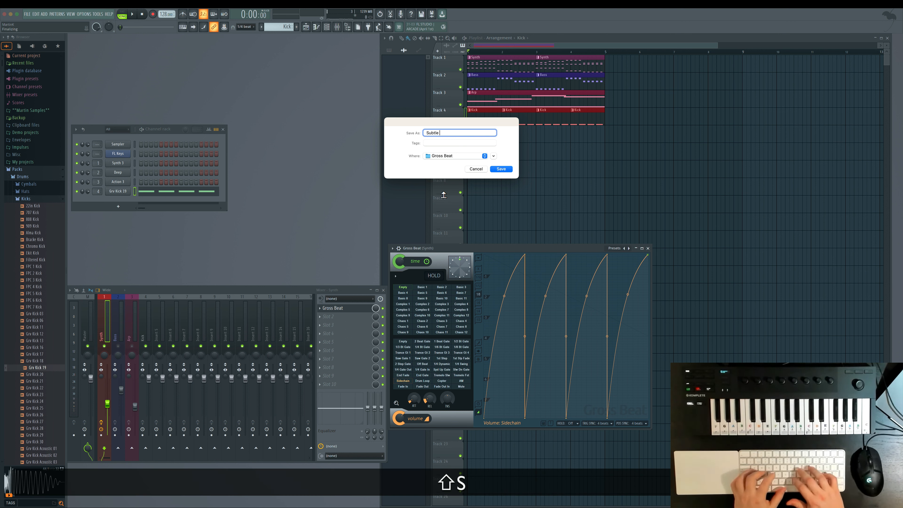
{"action": "type", "text": "Sidechain"}
{"action": "key", "text": "Return"}
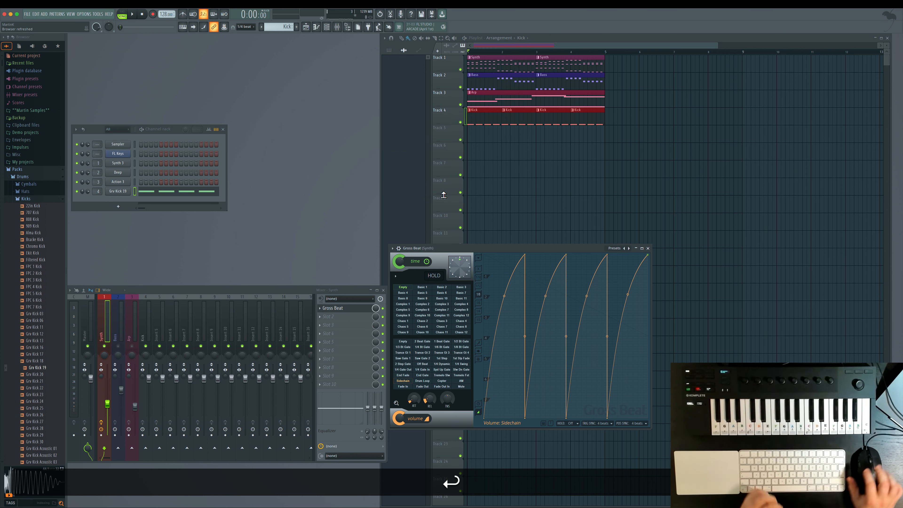
{"action": "left_click", "coordinate": [614, 248]}
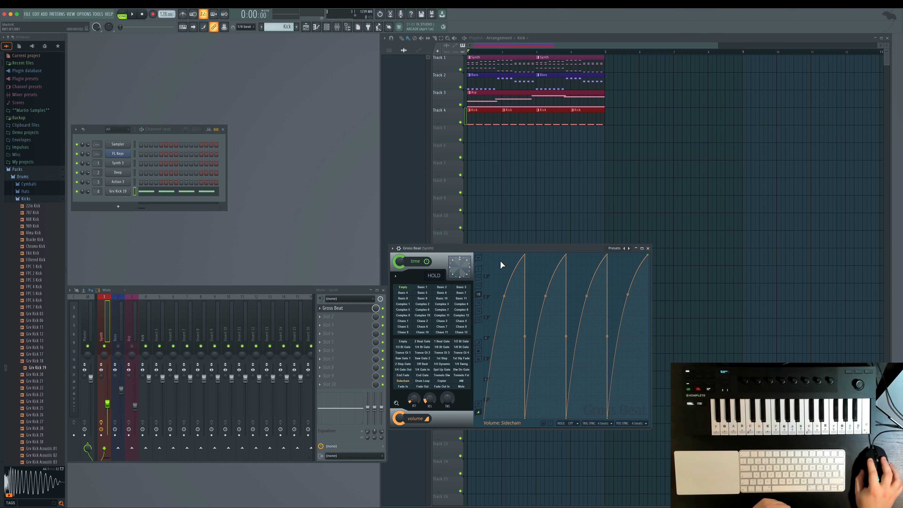
{"action": "left_click", "coordinate": [648, 248]}
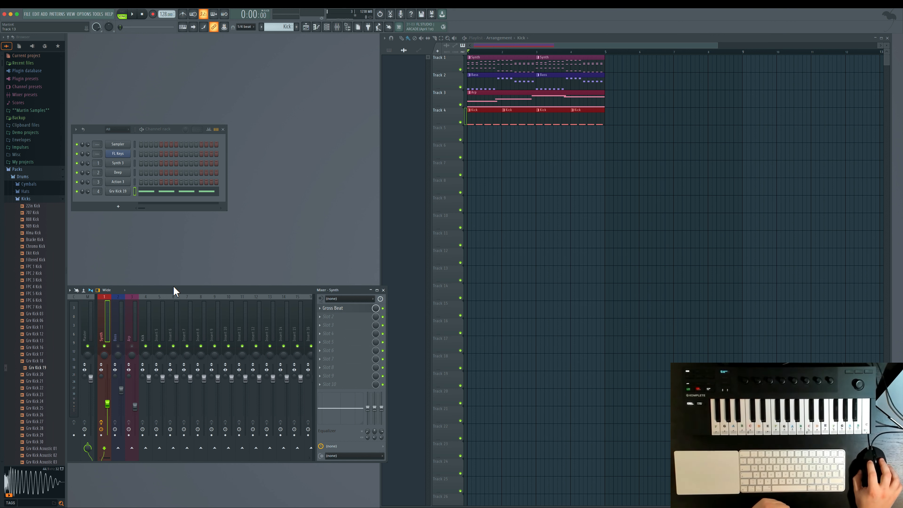
- Add Gross Beat to the first effect slot of the Bass mixer track and load the Subtle Sidechain preset
{"action": "left_click", "coordinate": [118, 297]}
{"action": "left_click", "coordinate": [332, 308]}
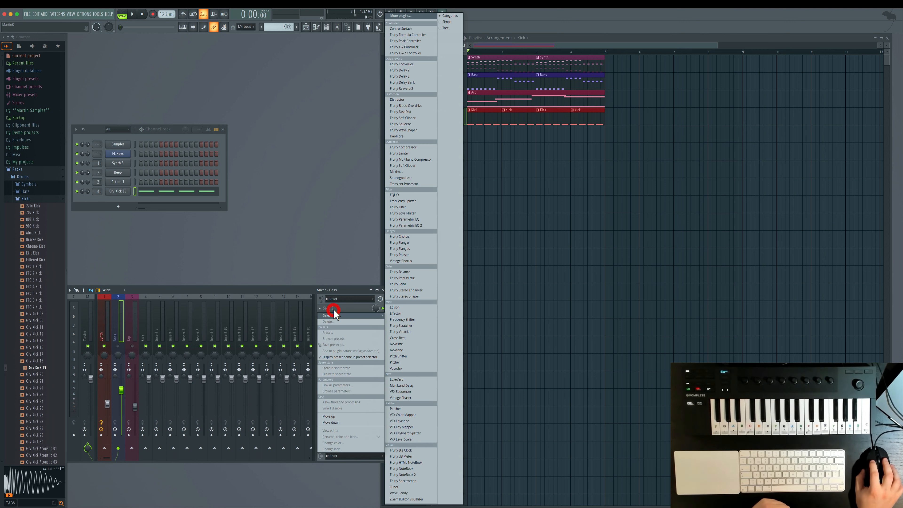
{"action": "left_click", "coordinate": [415, 339]}
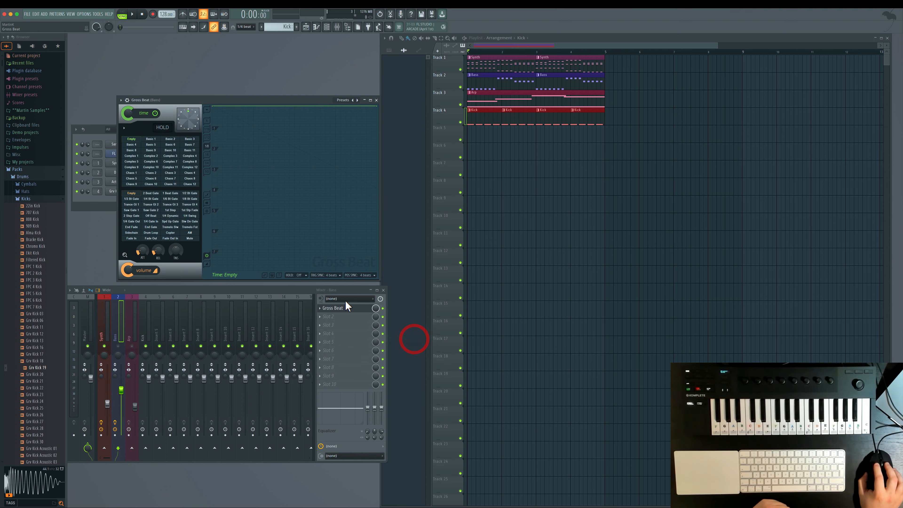
{"action": "left_click", "coordinate": [341, 101]}
{"action": "left_click", "coordinate": [359, 152]}
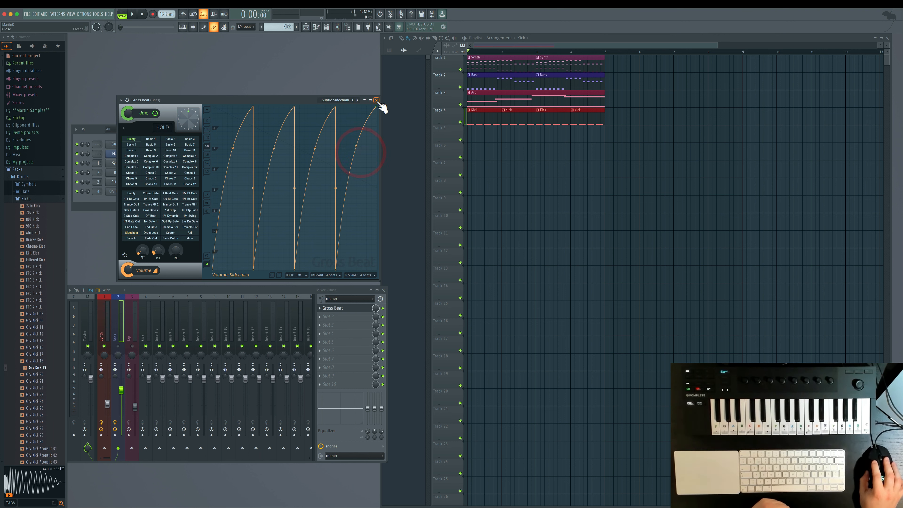
{"action": "left_click", "coordinate": [376, 100]}
- Add Gross Beat to the first effect slot of the Arp mixer track and load the Subtle Sidechain preset
{"action": "left_click", "coordinate": [134, 298]}
{"action": "left_click", "coordinate": [325, 307]}
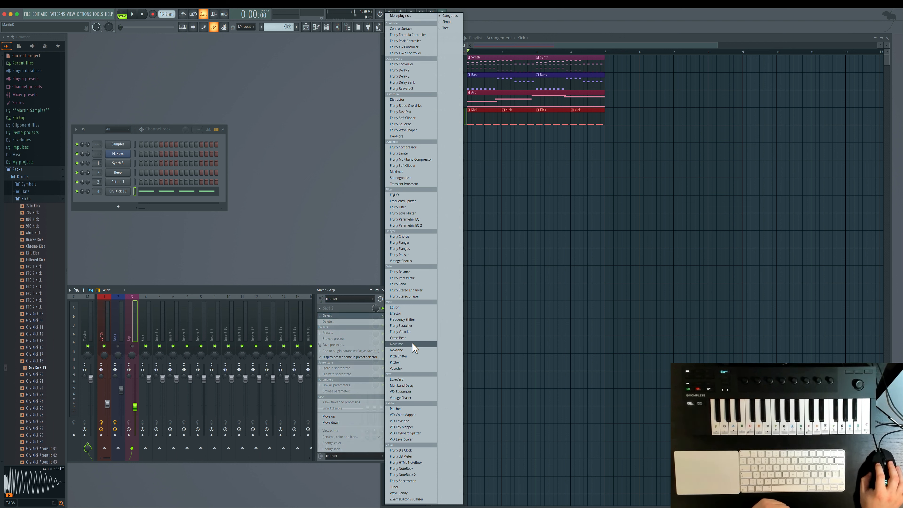
{"action": "left_click", "coordinate": [412, 338]}
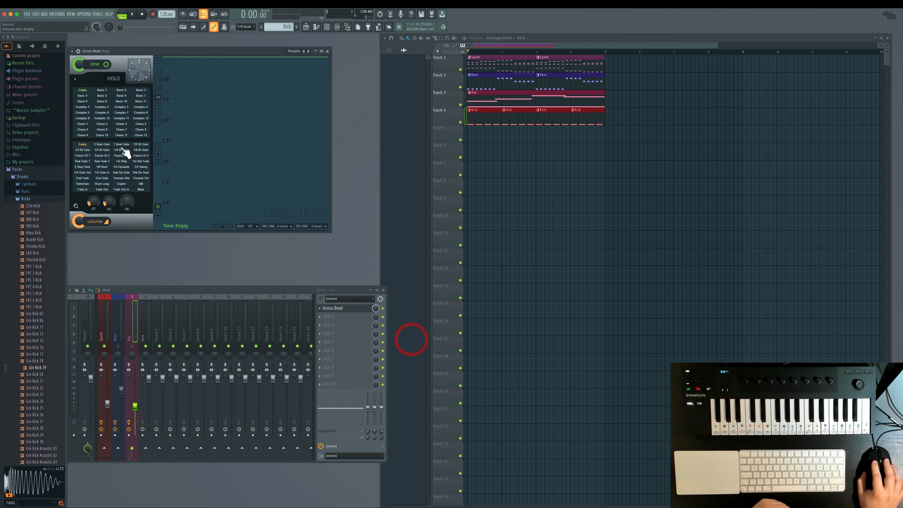
{"action": "left_click", "coordinate": [297, 52]}
{"action": "left_click", "coordinate": [312, 104]}
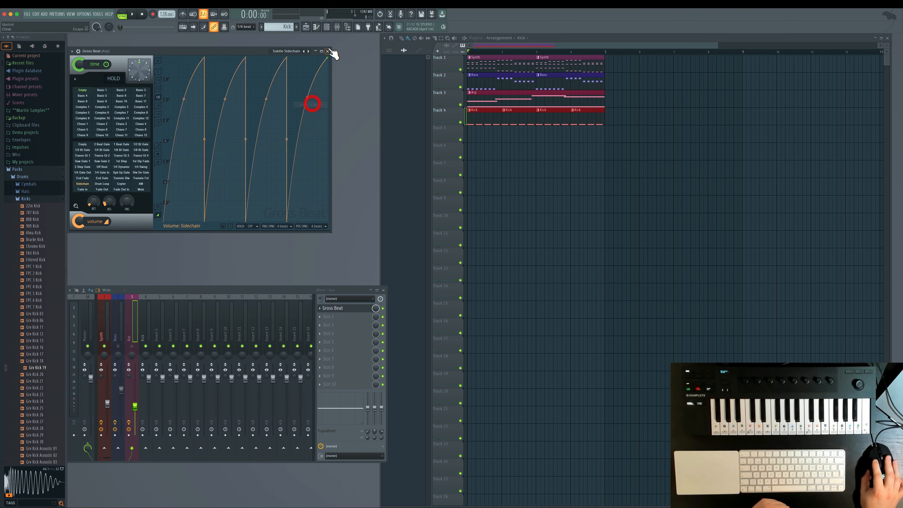
{"action": "left_click", "coordinate": [327, 52]}
- Play the loop and slightly raise the Synth and Bass mixer volumes to rebalance them against the kick
{"action": "key", "text": "space"}
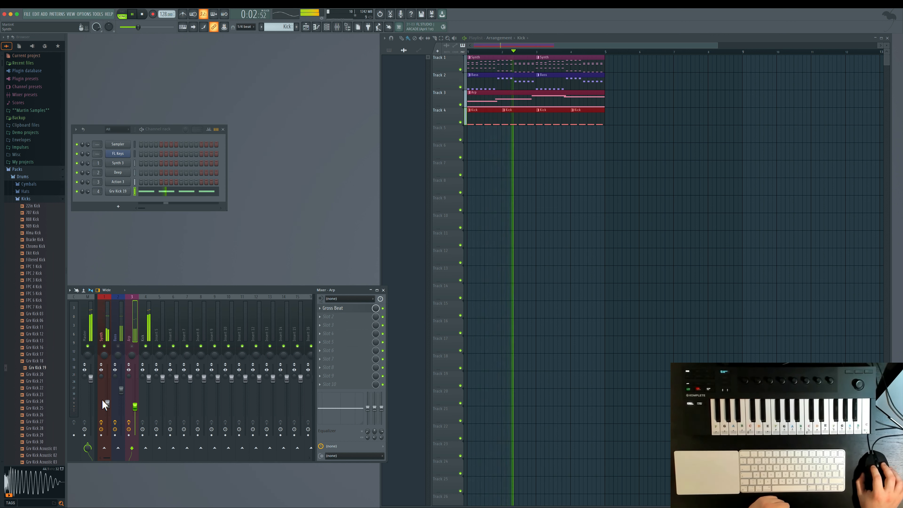
{"action": "left_click_drag", "start_coordinate": [105, 403], "coordinate": [121, 383]}
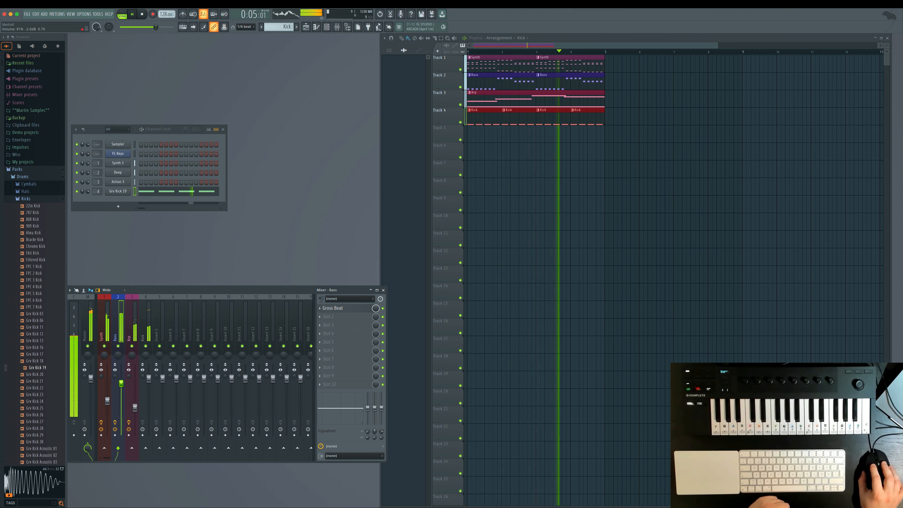
{"action": "left_click", "coordinate": [136, 406]}
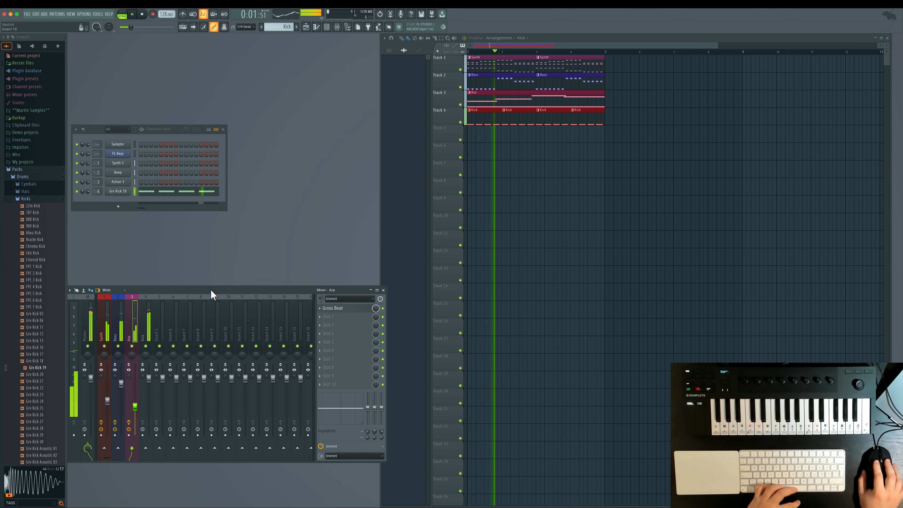
{"action": "key", "text": "space"}
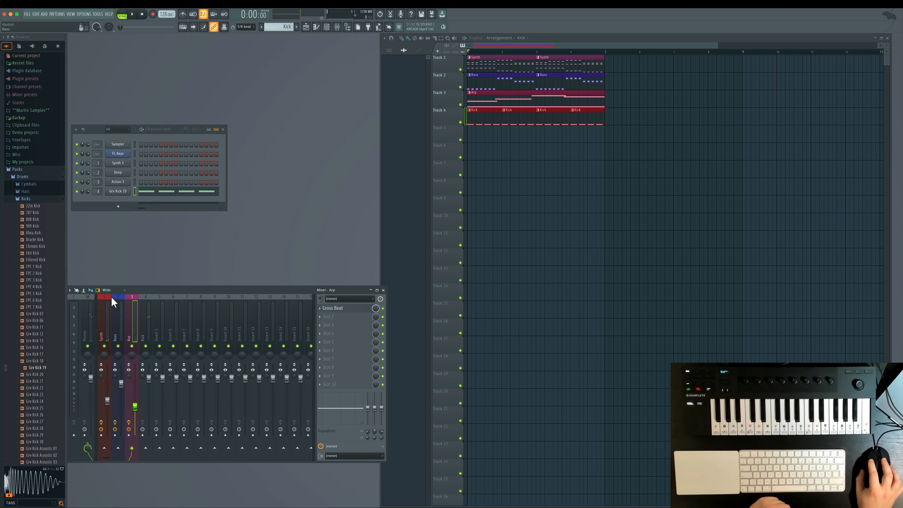
- Review the Synth, Bass, Arp and Kick mixer tracks and their effect slots
{"action": "left_click", "coordinate": [104, 297]}
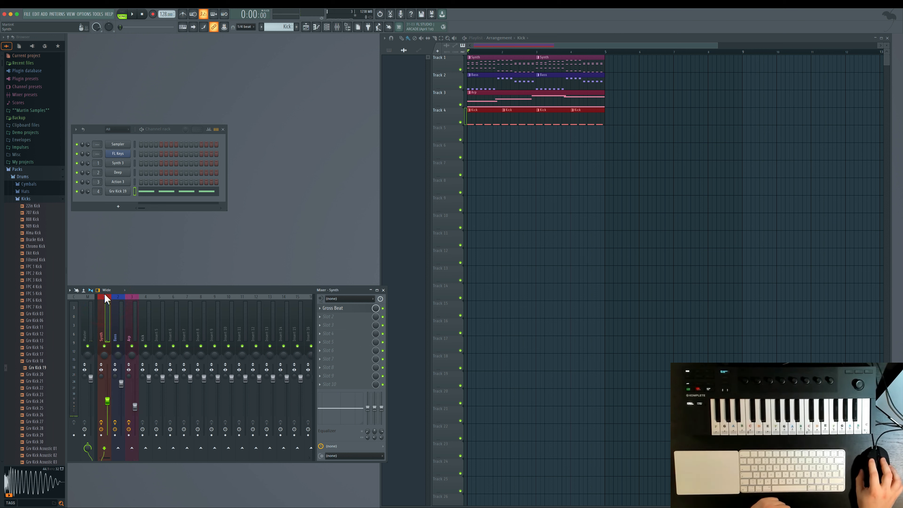
{"action": "left_click", "coordinate": [129, 299]}
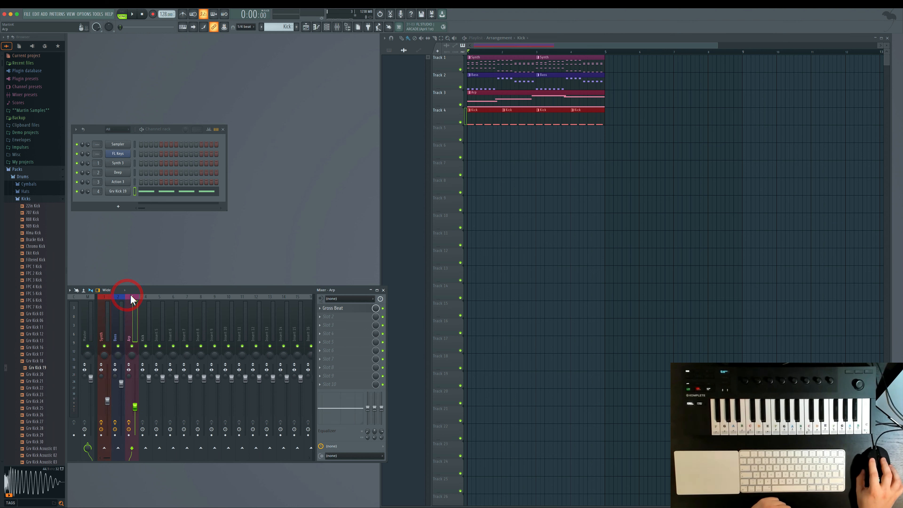
{"action": "left_click", "coordinate": [146, 296]}
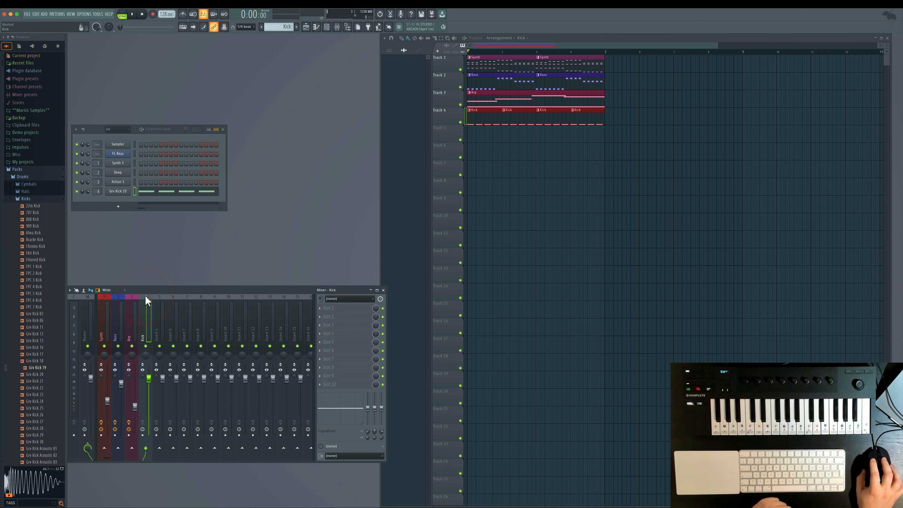
{"action": "left_click", "coordinate": [119, 296]}
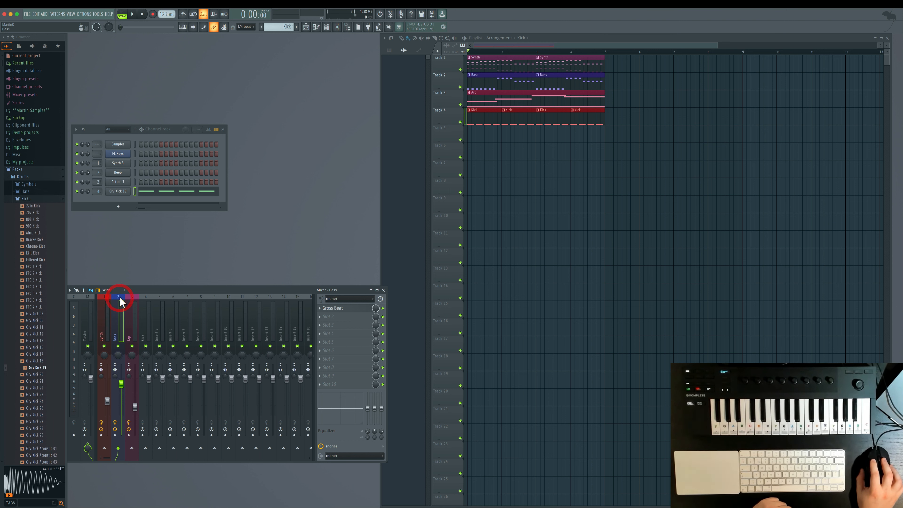
{"action": "left_click", "coordinate": [107, 298]}
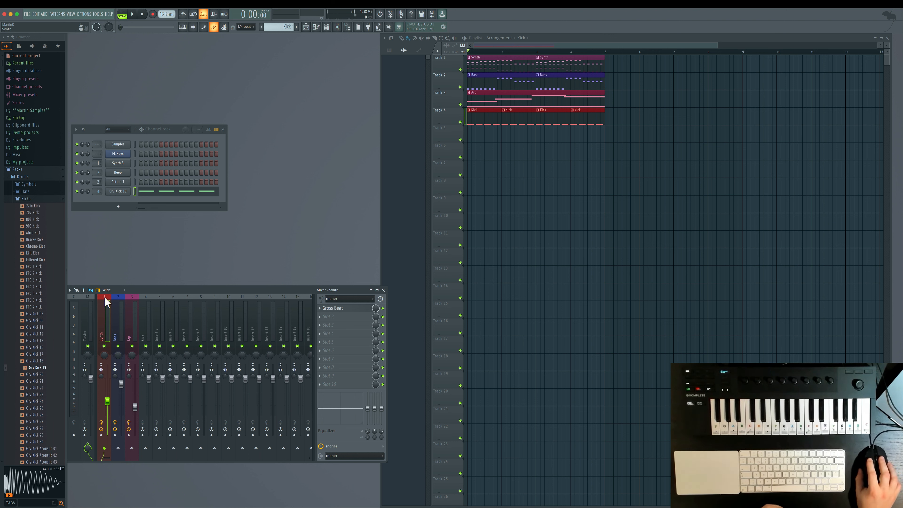
{"action": "left_click", "coordinate": [104, 297]}
{"action": "left_click", "coordinate": [118, 296]}
{"action": "left_click", "coordinate": [132, 297]}
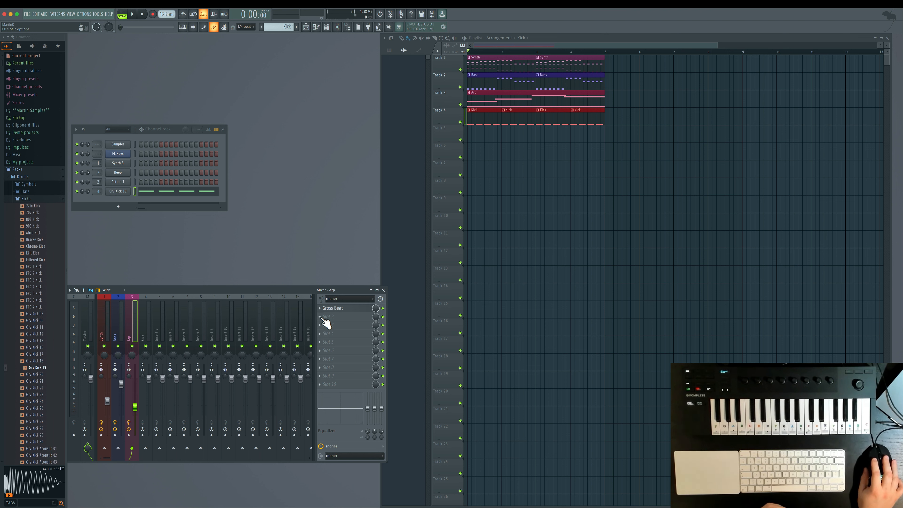
- Add Fruity Parametric EQ 2 to the second effect slot of the Synth mixer track
{"action": "left_click", "coordinate": [104, 297]}
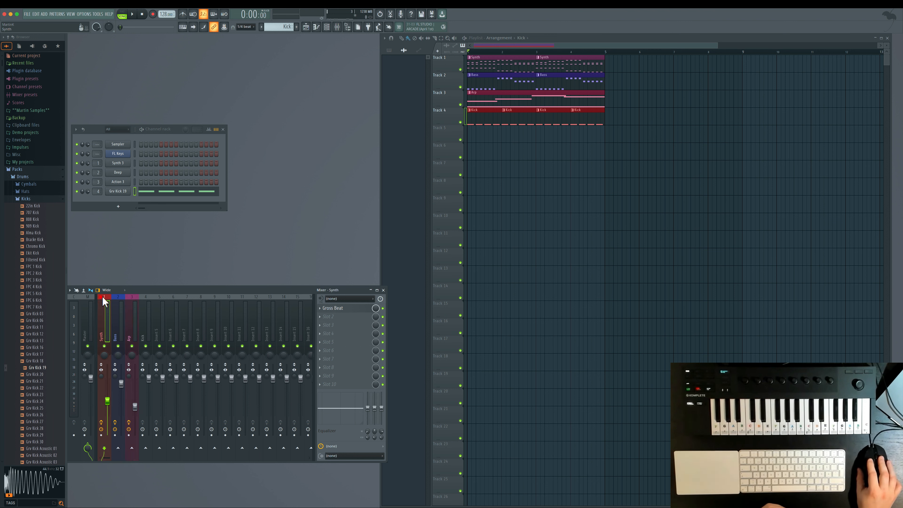
{"action": "left_click", "coordinate": [327, 317]}
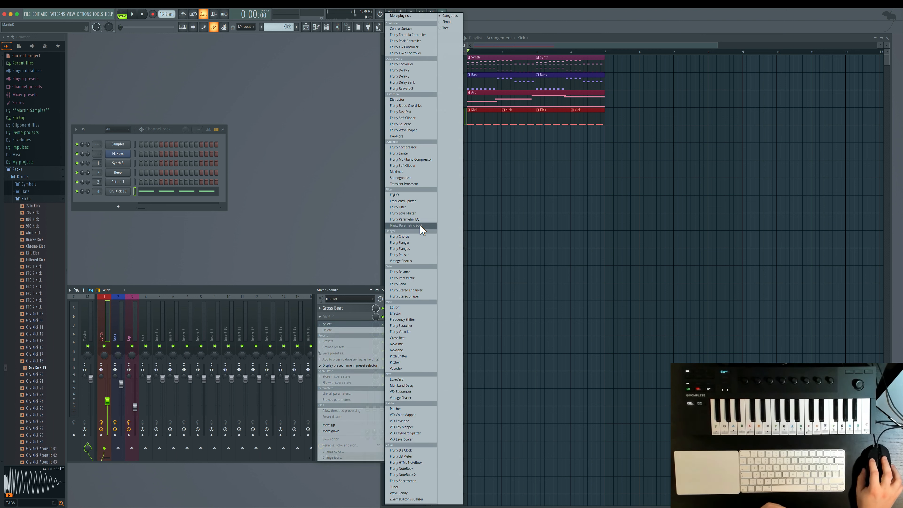
{"action": "left_click", "coordinate": [401, 227]}
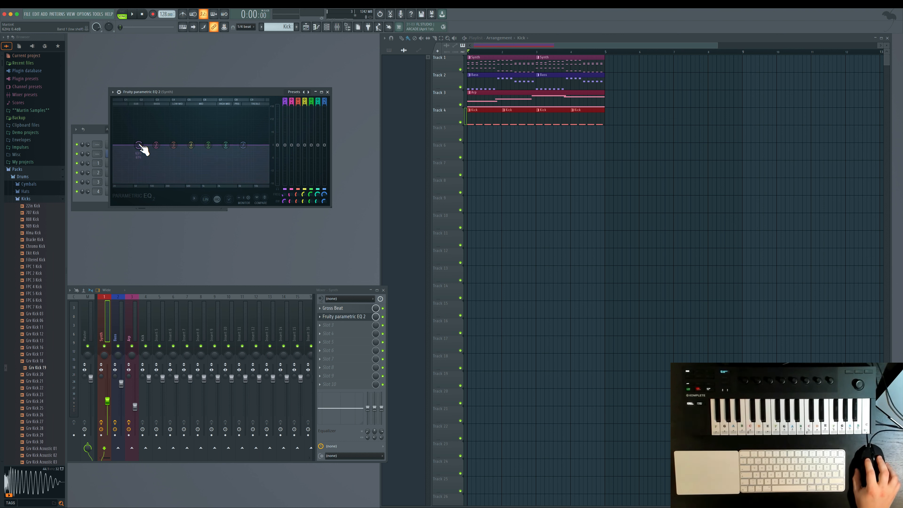
- Cut the Synth's low frequencies with band 1 of its Parametric EQ 2, raising the cutoff while the loop plays with Bass, Arp and Kick muted
{"action": "left_click_drag", "start_coordinate": [139, 146], "coordinate": [157, 182]}
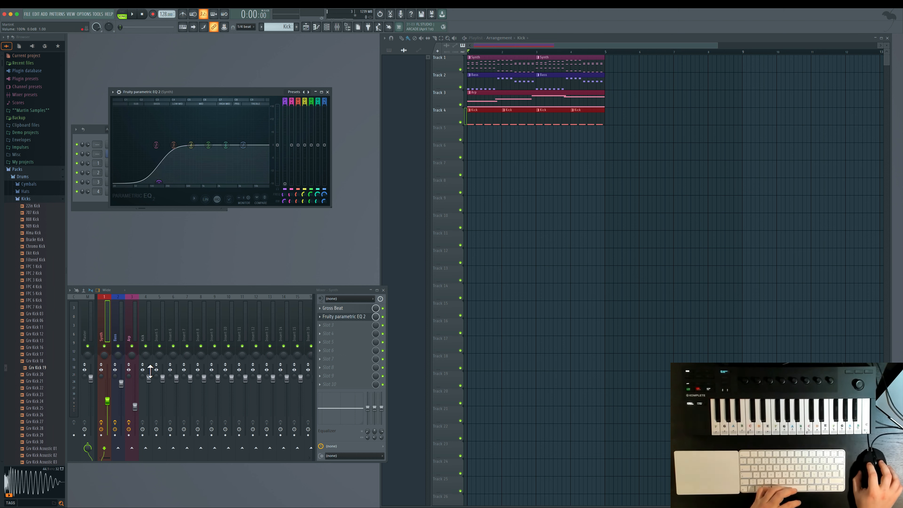
{"action": "key", "text": "space"}
{"action": "left_click", "coordinate": [118, 345]}
{"action": "left_click", "coordinate": [132, 345]}
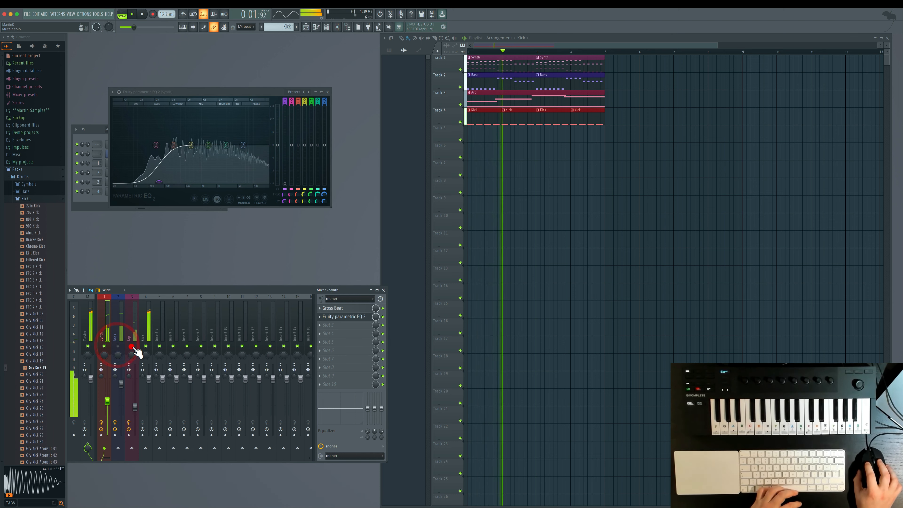
{"action": "left_click", "coordinate": [146, 346]}
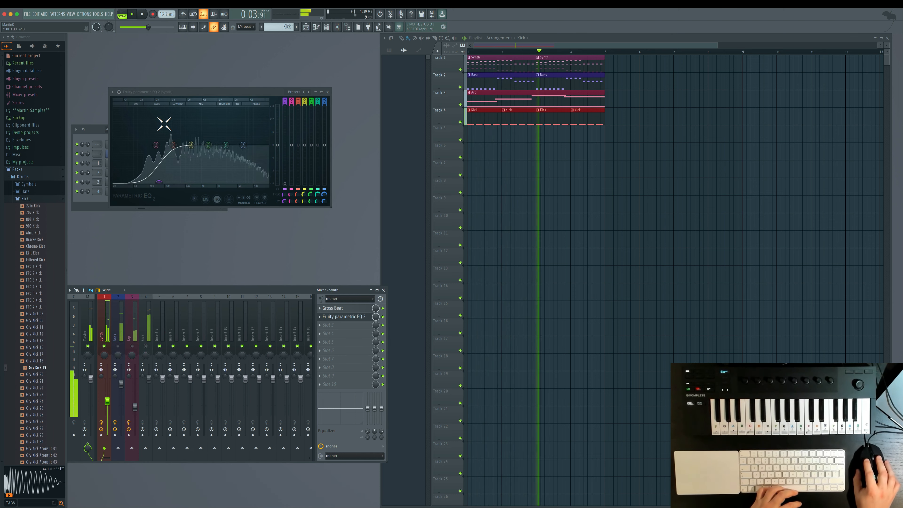
{"action": "mouse_move", "coordinate": [158, 182]}
{"action": "left_mouse_down"}
{"action": "mouse_move", "coordinate": [151, 180]}
{"action": "mouse_move", "coordinate": [174, 182]}
{"action": "left_mouse_up"}
{"action": "key", "text": "space"}
- Add Fruity Parametric EQ 2 to the Bass track's second effect slot and roll off the high frequencies with band 7
{"action": "left_click", "coordinate": [119, 299]}
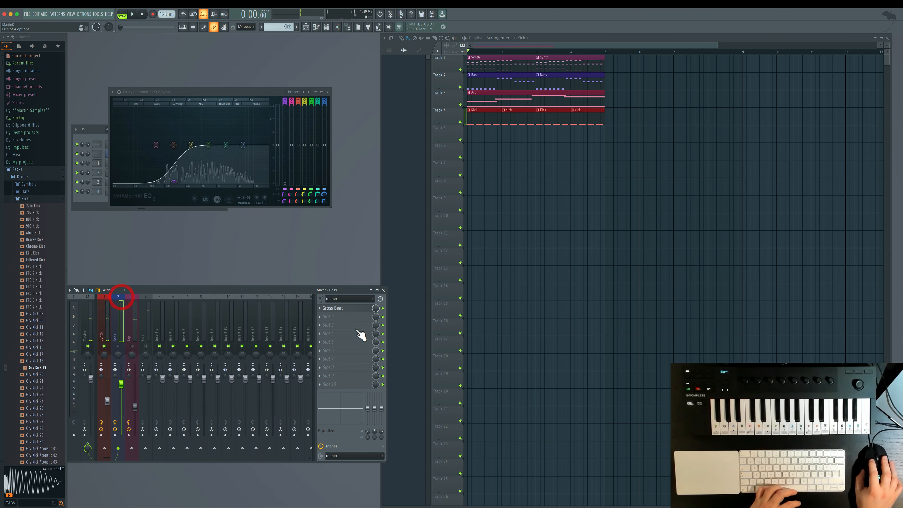
{"action": "left_click", "coordinate": [321, 317]}
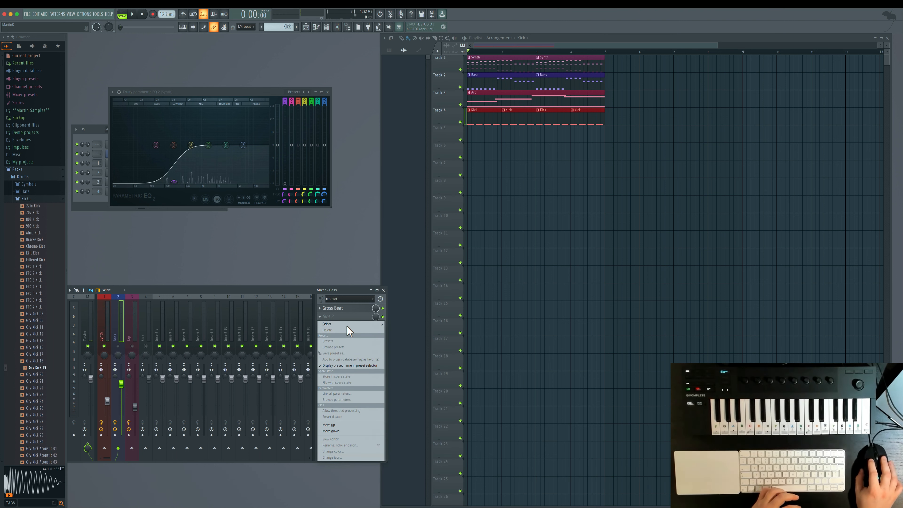
{"action": "mouse_move", "coordinate": [347, 324]}
{"action": "left_click", "coordinate": [427, 230]}
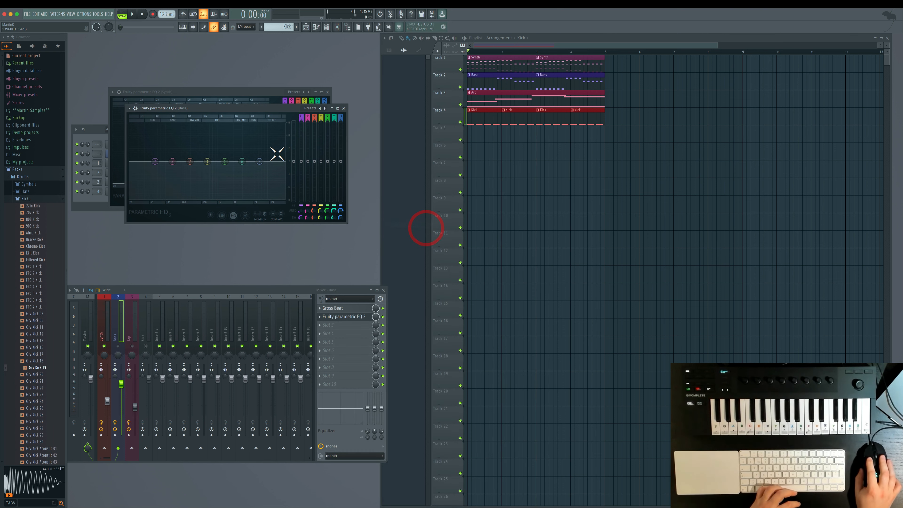
{"action": "left_click_drag", "start_coordinate": [259, 161], "coordinate": [233, 198]}
- Play the Bass with the Synth muted and lower the cutoff of the Bass EQ's high-frequency roll-off
{"action": "key", "text": "space"}
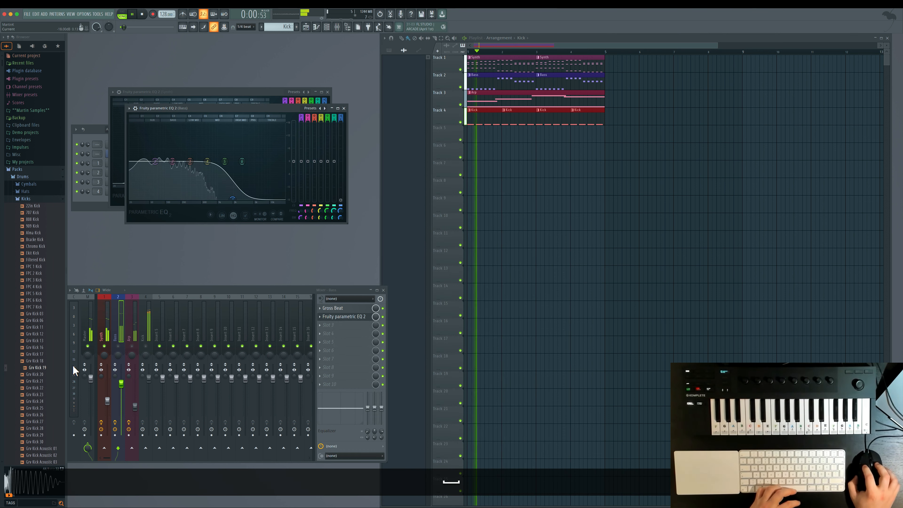
{"action": "left_click", "coordinate": [105, 345]}
{"action": "left_click", "coordinate": [118, 346]}
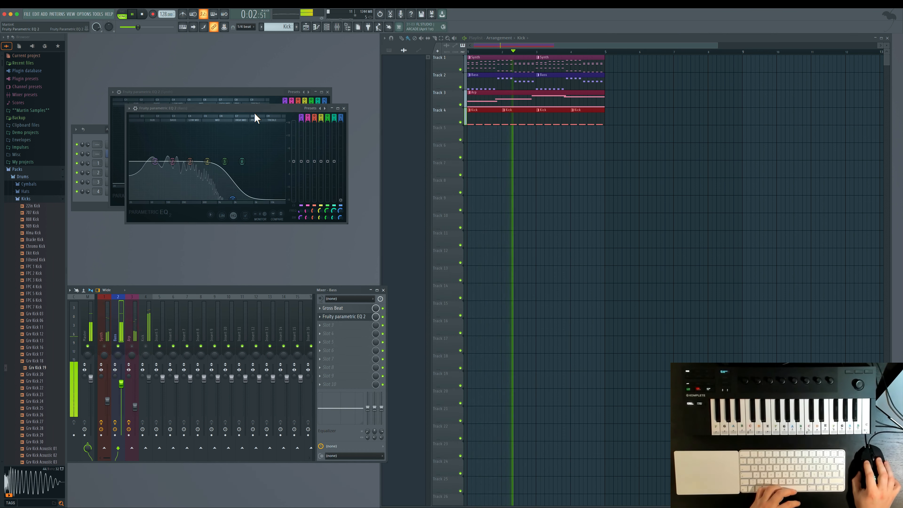
{"action": "left_click_drag", "start_coordinate": [254, 112], "coordinate": [376, 187]}
{"action": "left_click_drag", "start_coordinate": [354, 274], "coordinate": [328, 273]}
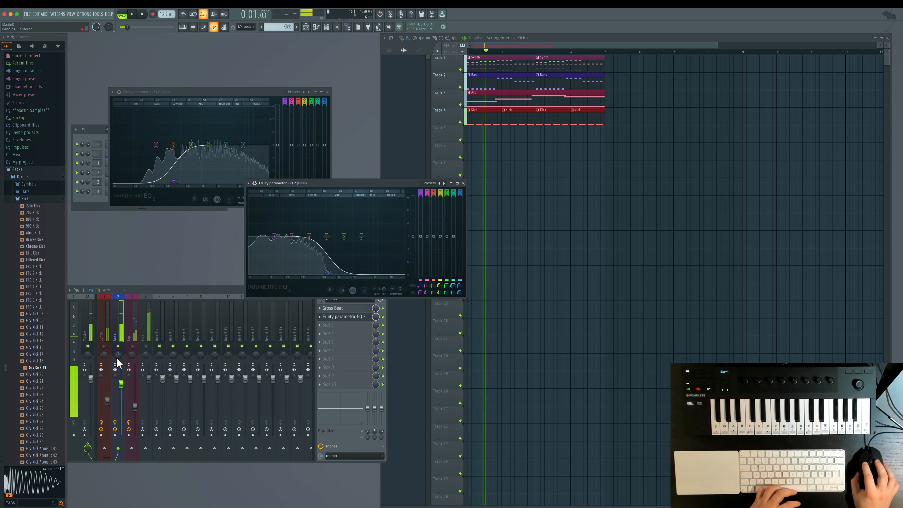
{"action": "key", "text": "space"}
- Add Fruity Parametric EQ 2 to the Arp track's second effect slot and cut the low frequencies with band 1
{"action": "left_click", "coordinate": [132, 297]}
{"action": "left_click", "coordinate": [323, 316]}
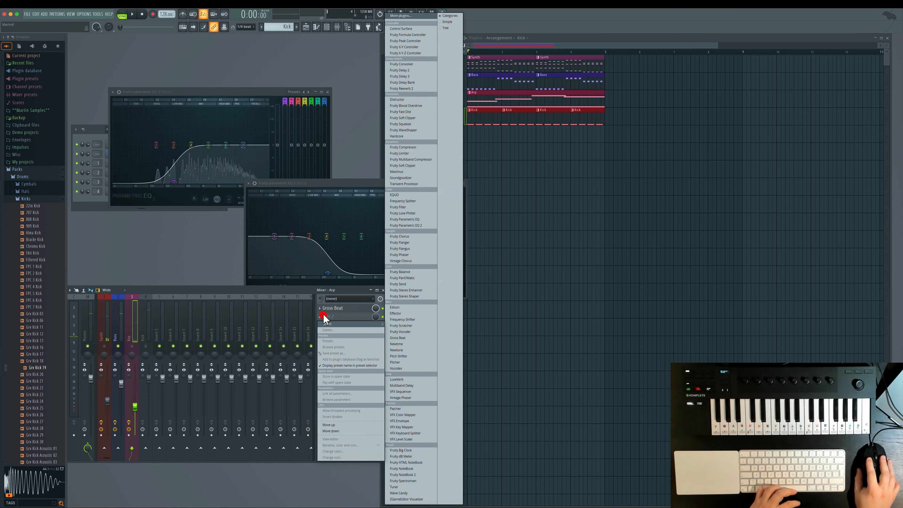
{"action": "left_click", "coordinate": [407, 225]}
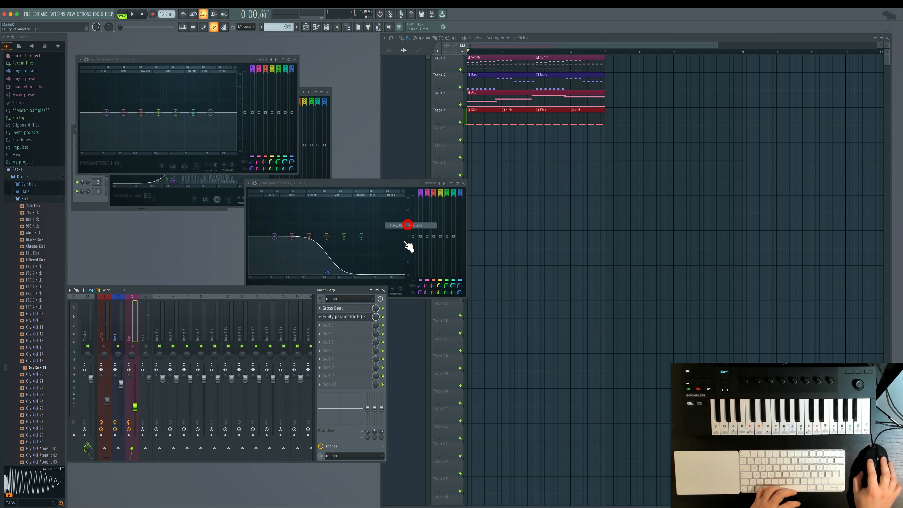
{"action": "left_click_drag", "start_coordinate": [207, 55], "coordinate": [514, 257]}
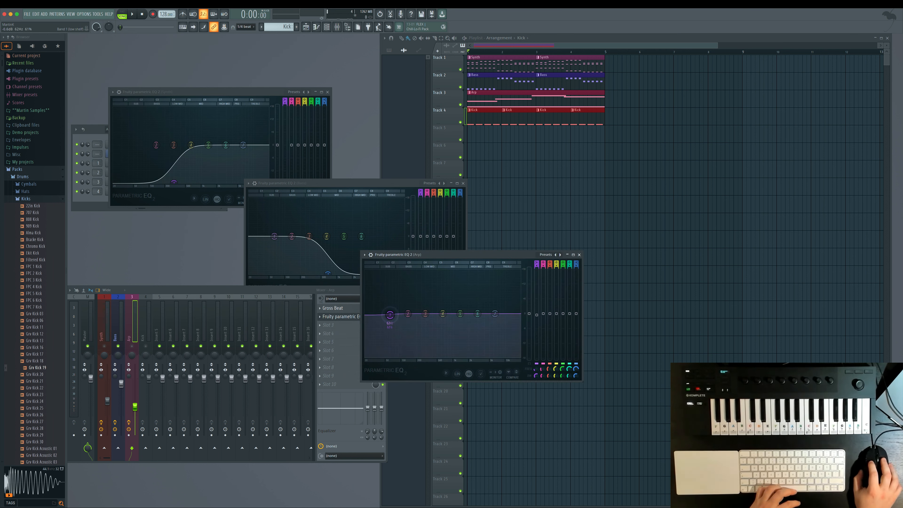
{"action": "left_click_drag", "start_coordinate": [390, 314], "coordinate": [428, 356]}
- Unmute the Arp, fine-tune its low-cut frequency slightly lower during playback, and close the Arp EQ window
{"action": "left_click", "coordinate": [130, 347]}
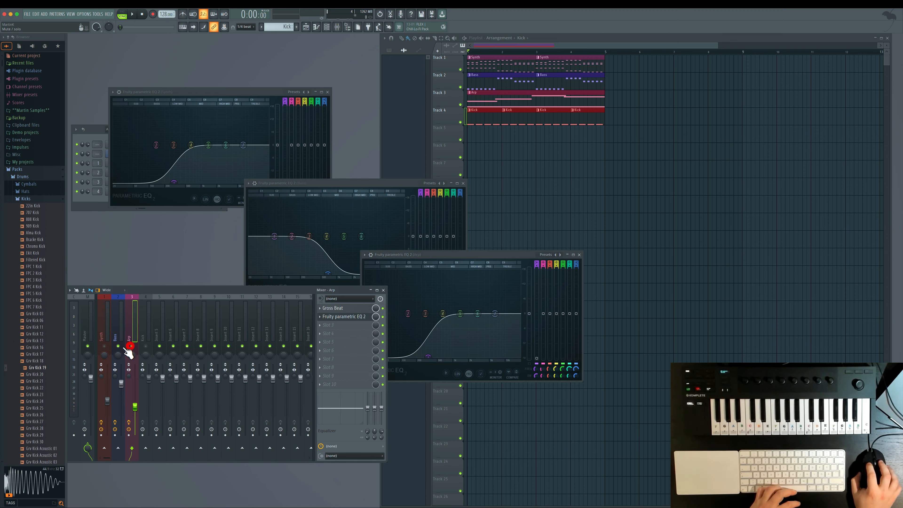
{"action": "key", "text": "space"}
{"action": "left_click", "coordinate": [437, 253]}
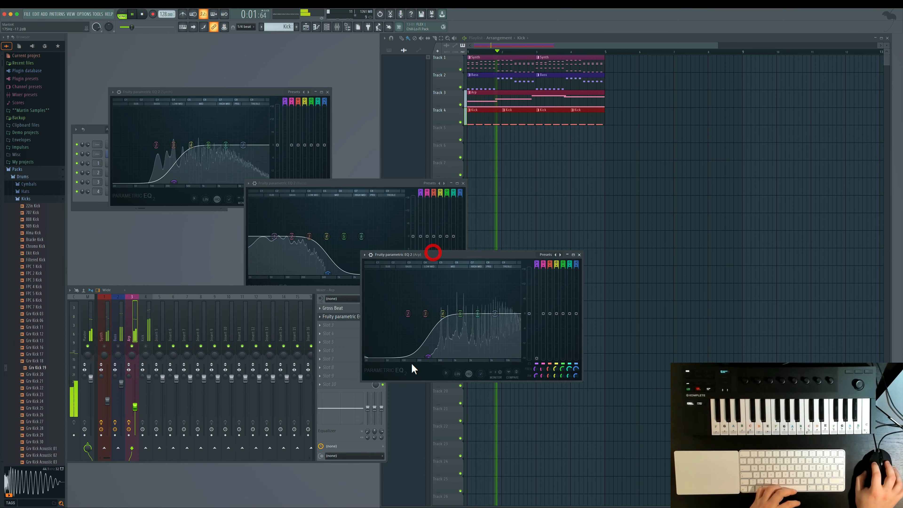
{"action": "mouse_move", "coordinate": [428, 355]}
{"action": "left_mouse_down"}
{"action": "mouse_move", "coordinate": [447, 356]}
{"action": "mouse_move", "coordinate": [420, 356]}
{"action": "left_mouse_up"}
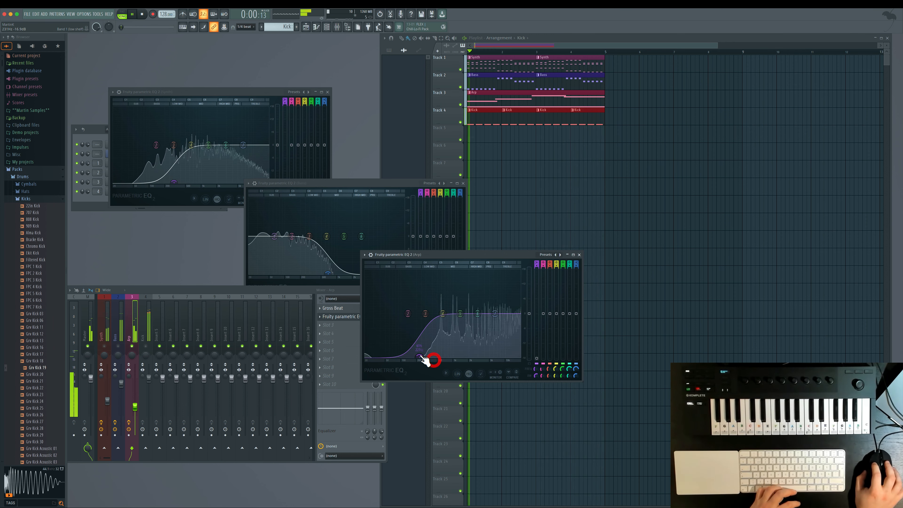
{"action": "left_click_drag", "start_coordinate": [421, 357], "coordinate": [424, 357]}
{"action": "left_click", "coordinate": [579, 255]}
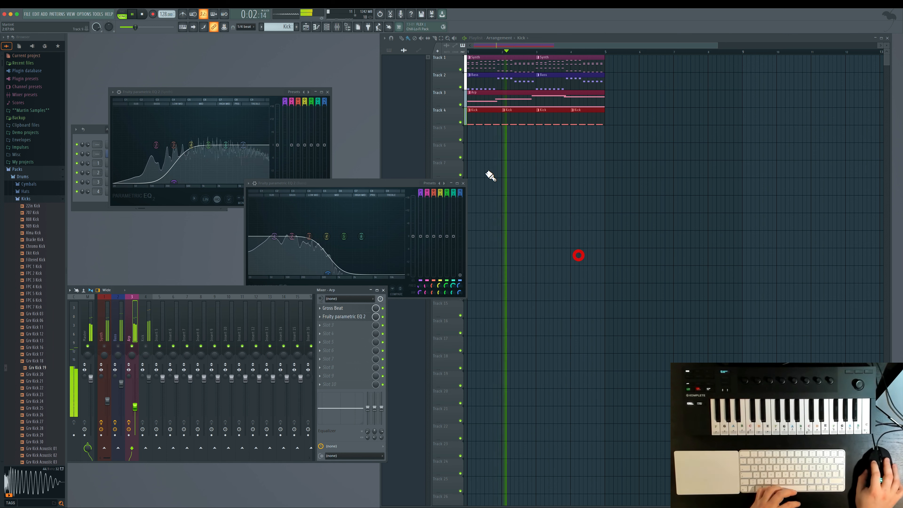
- Unmute the Bass, Synth and Kick tracks and lower the Kick mixer volume to about -2 dB
{"action": "left_click", "coordinate": [117, 346]}
{"action": "left_click", "coordinate": [104, 345]}
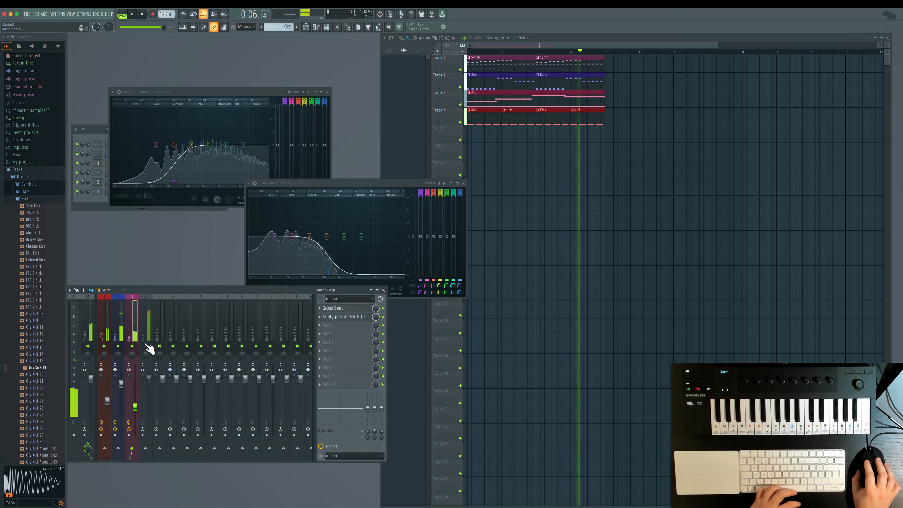
{"action": "left_click", "coordinate": [144, 346]}
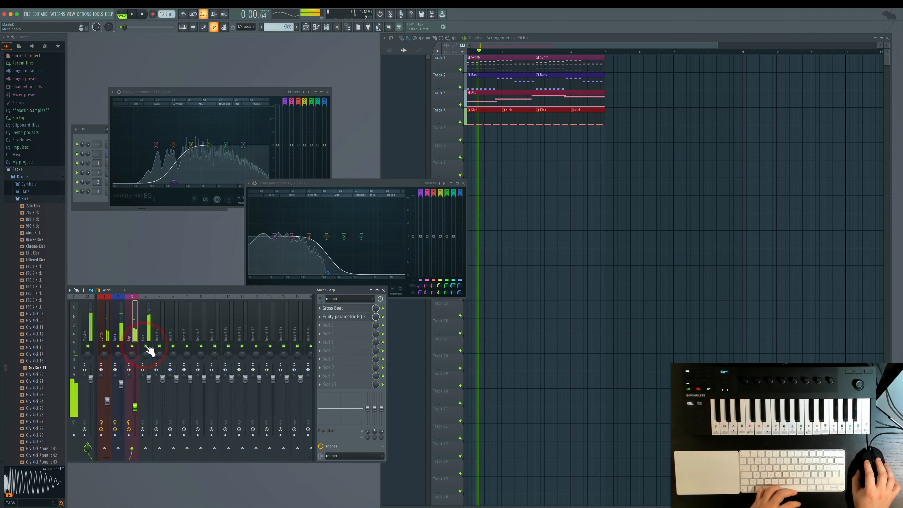
{"action": "left_click", "coordinate": [460, 184]}
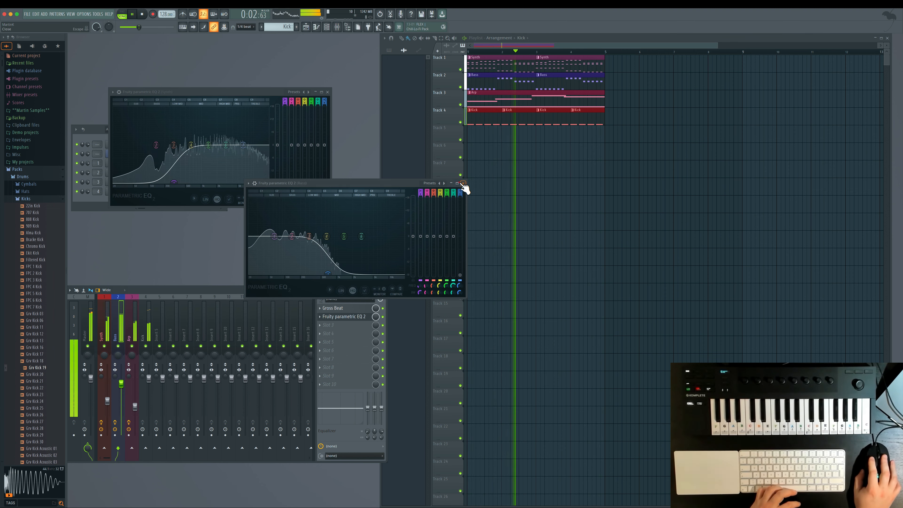
{"action": "left_click_drag", "start_coordinate": [149, 379], "coordinate": [149, 383]}
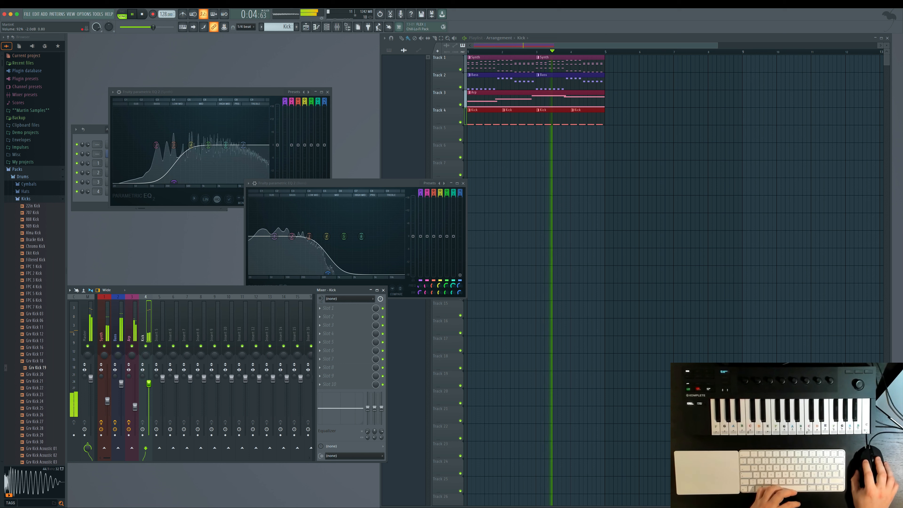
- Close the mixer, both remaining EQ windows and the channel rack, and stop playback
{"action": "left_click", "coordinate": [384, 290]}
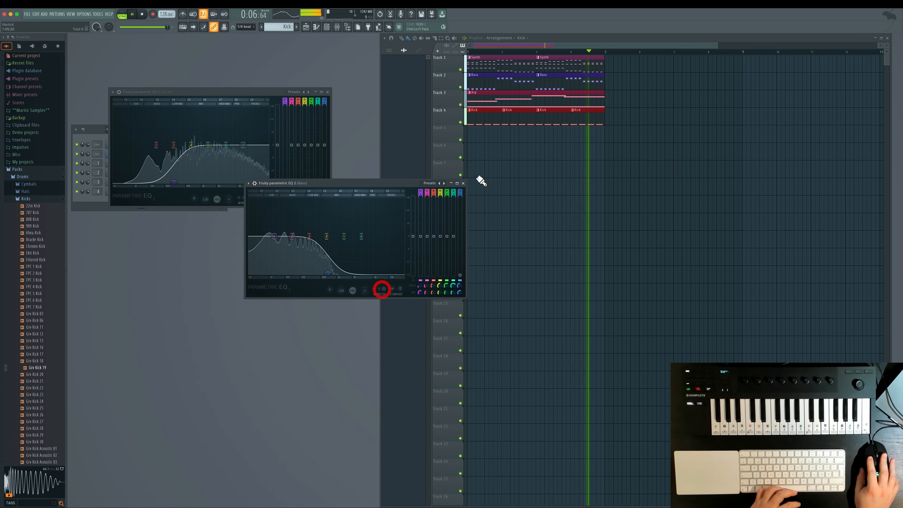
{"action": "left_click", "coordinate": [462, 183]}
{"action": "left_click", "coordinate": [327, 92]}
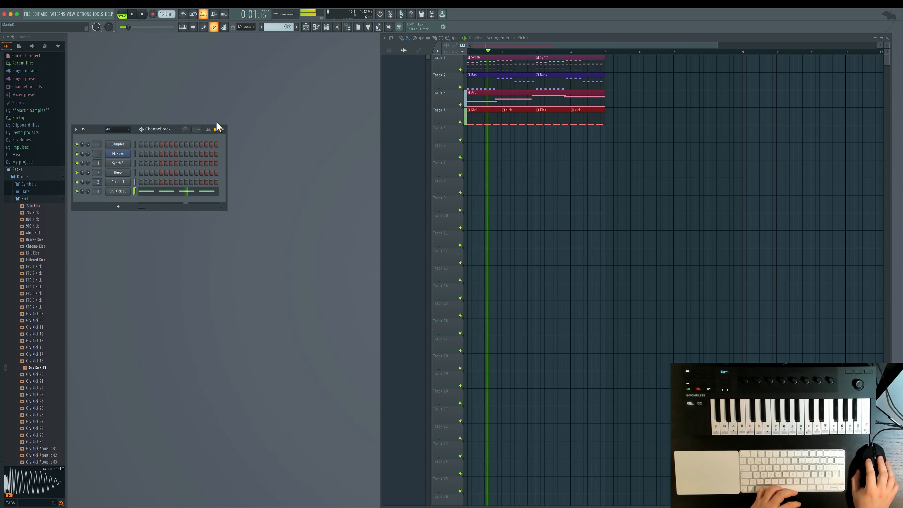
{"action": "left_click", "coordinate": [223, 129]}
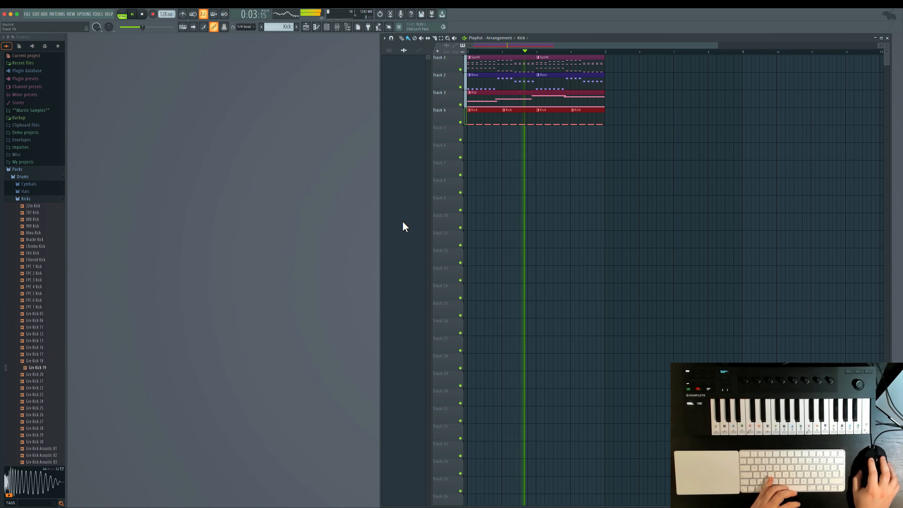
{"action": "key", "text": "space"}
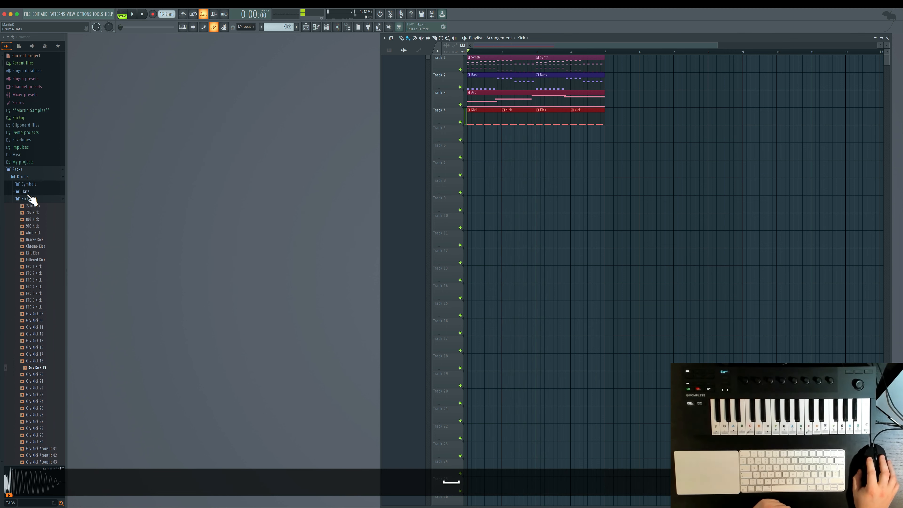
- Collapse the Kicks folder, open the Percussion folder in the Drums pack and preview several of its samples
{"action": "left_click", "coordinate": [25, 198]}
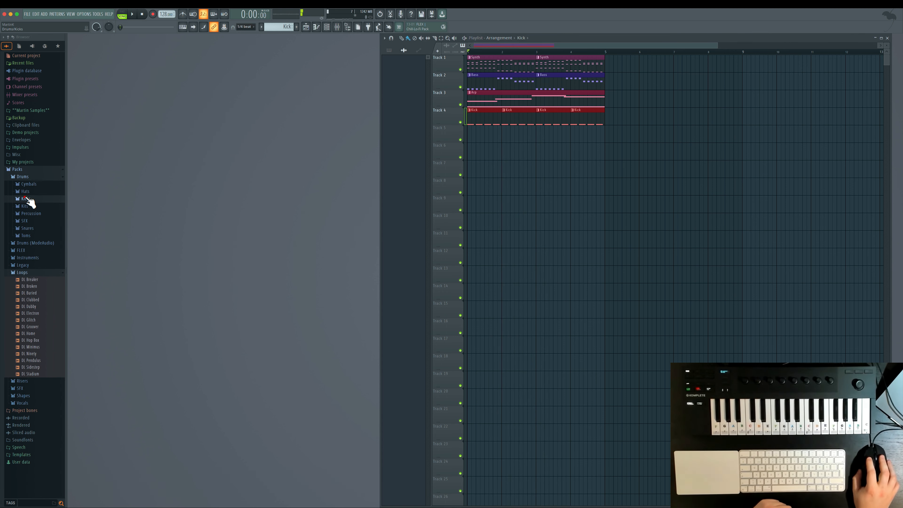
{"action": "left_click", "coordinate": [42, 214]}
{"action": "left_click", "coordinate": [42, 261]}
{"action": "left_click", "coordinate": [40, 315]}
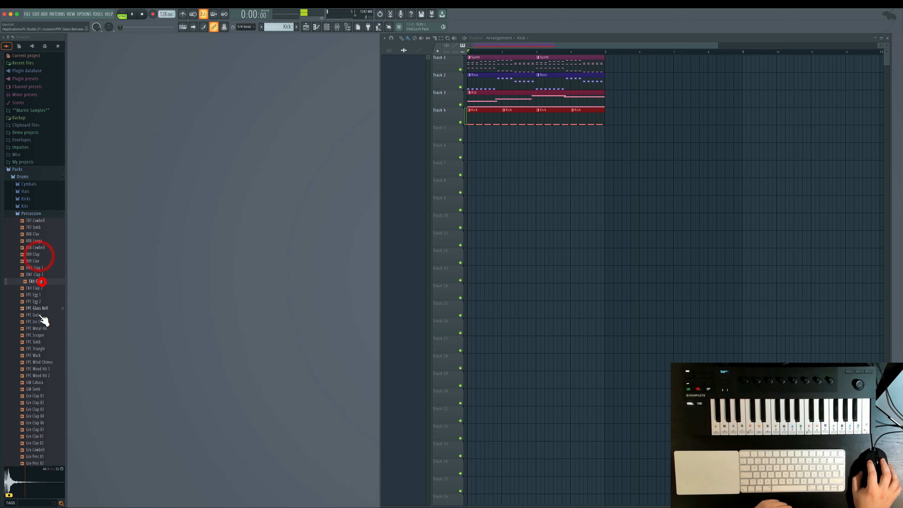
{"action": "left_click", "coordinate": [45, 263]}
{"action": "left_click", "coordinate": [42, 254]}
{"action": "left_click", "coordinate": [40, 235]}
{"action": "scroll", "coordinate": [49, 335], "scroll_direction": "down", "scroll_amount": 10}
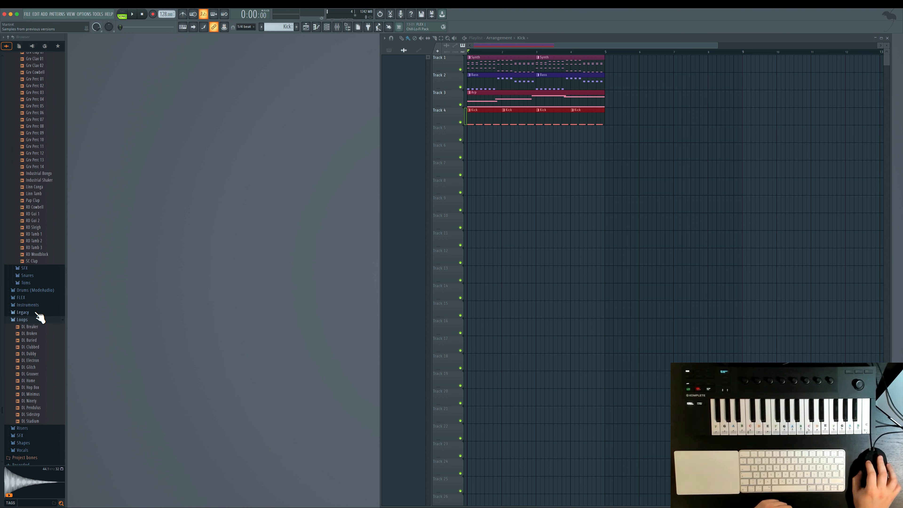
- Open the Loops folder inside the Legacy pack and preview drum loops including DL_Pounder, DL_Power Break and DL_The Funk
{"action": "left_click", "coordinate": [24, 312]}
{"action": "left_click", "coordinate": [26, 342]}
{"action": "scroll", "coordinate": [44, 347], "scroll_direction": "down", "scroll_amount": 3}
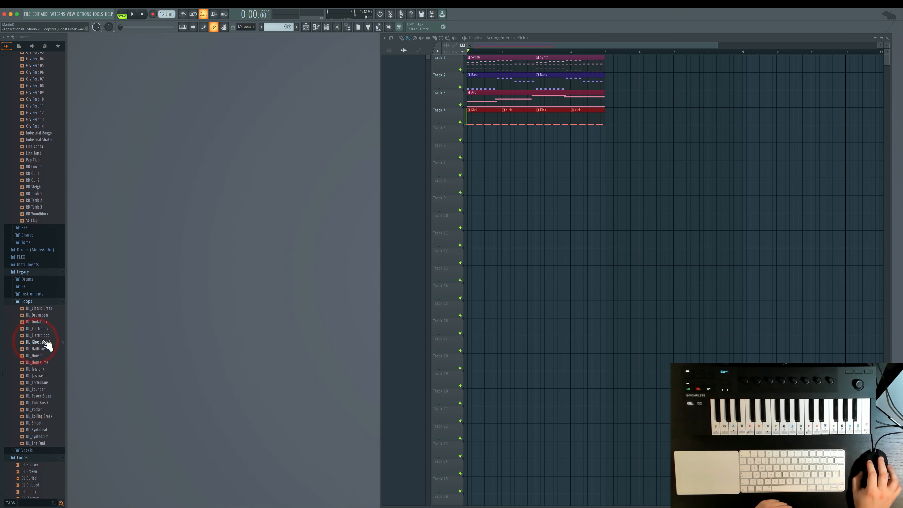
{"action": "left_click", "coordinate": [43, 349]}
{"action": "left_click", "coordinate": [41, 389]}
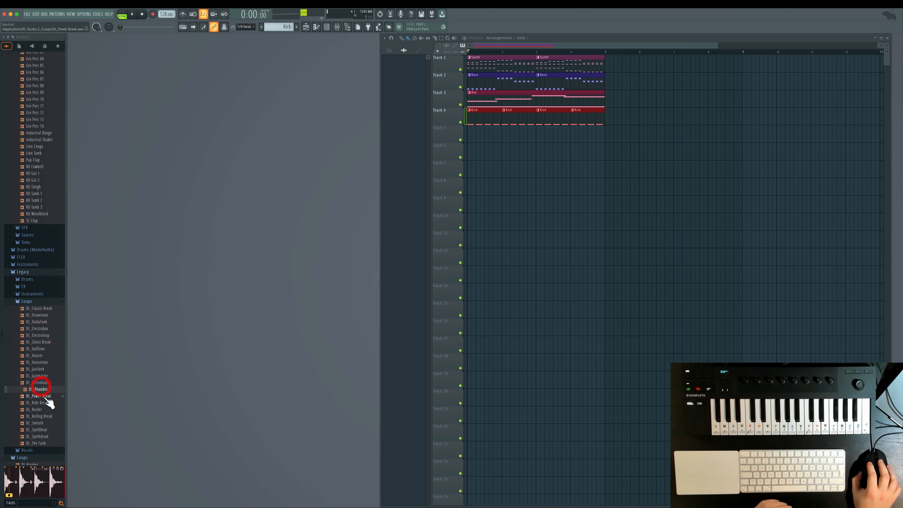
{"action": "left_click", "coordinate": [45, 395]}
{"action": "left_click", "coordinate": [44, 423]}
{"action": "left_click", "coordinate": [44, 436]}
{"action": "left_click", "coordinate": [42, 443]}
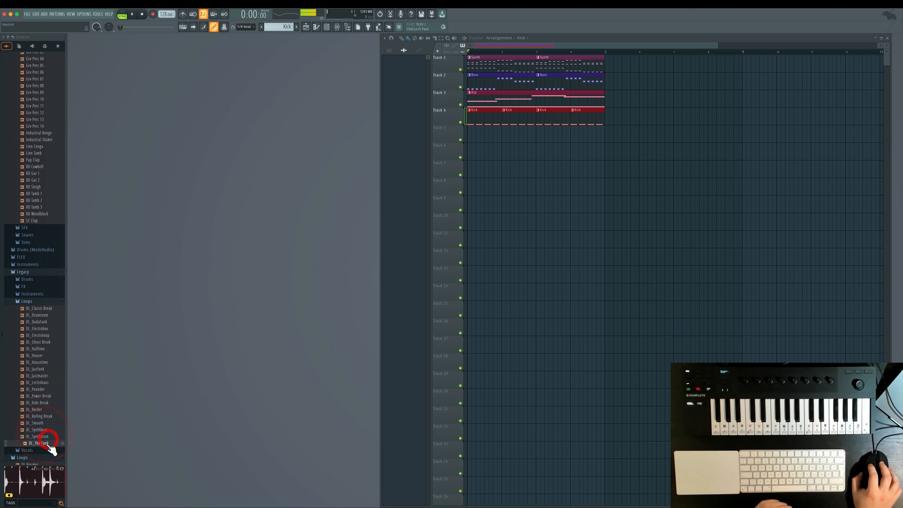
{"action": "scroll", "coordinate": [51, 377], "scroll_direction": "down", "scroll_amount": 9}
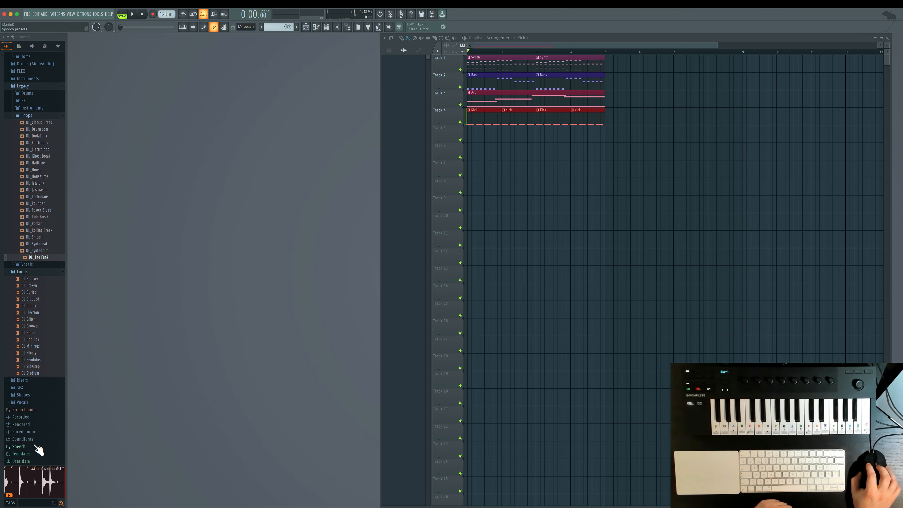
{"action": "scroll", "coordinate": [44, 359], "scroll_direction": "up", "scroll_amount": 15}
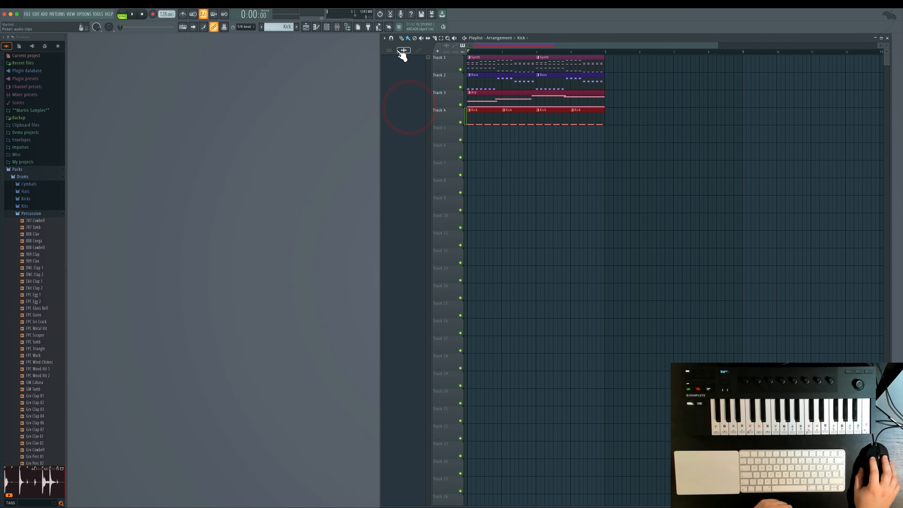
- Compare the playlist picker's pattern and audio clip lists, finishing on the patterns
{"action": "left_click", "coordinate": [389, 50]}
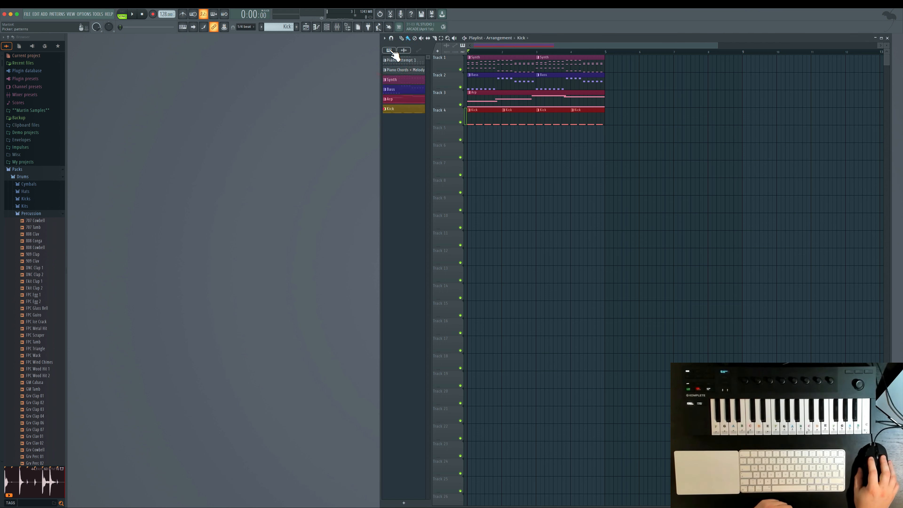
{"action": "left_click", "coordinate": [403, 50]}
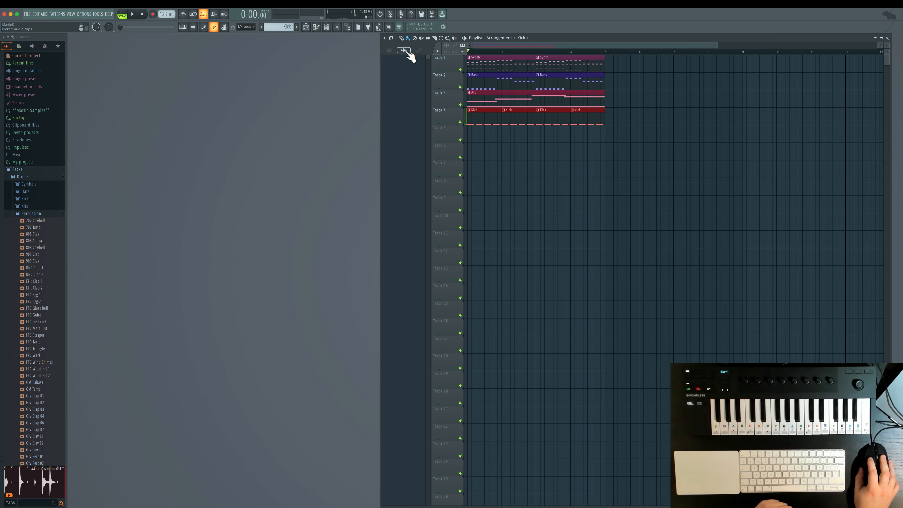
{"action": "left_click", "coordinate": [389, 50]}
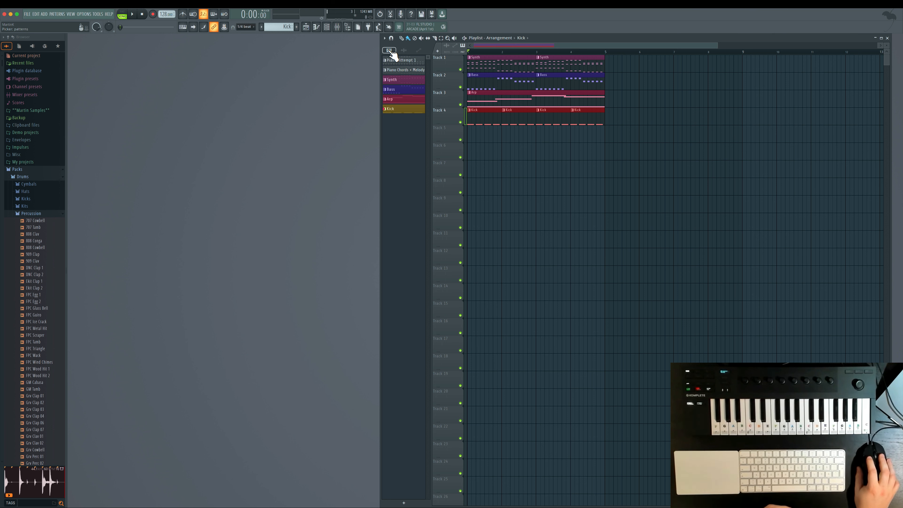
- Create a new pattern named Drums and give it a green color
{"action": "left_click", "coordinate": [297, 27]}
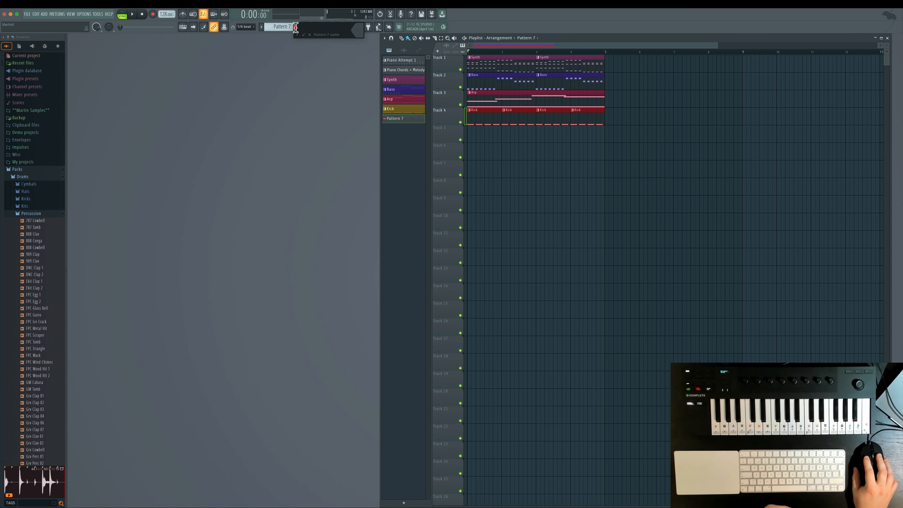
{"action": "type", "text": "DR"}
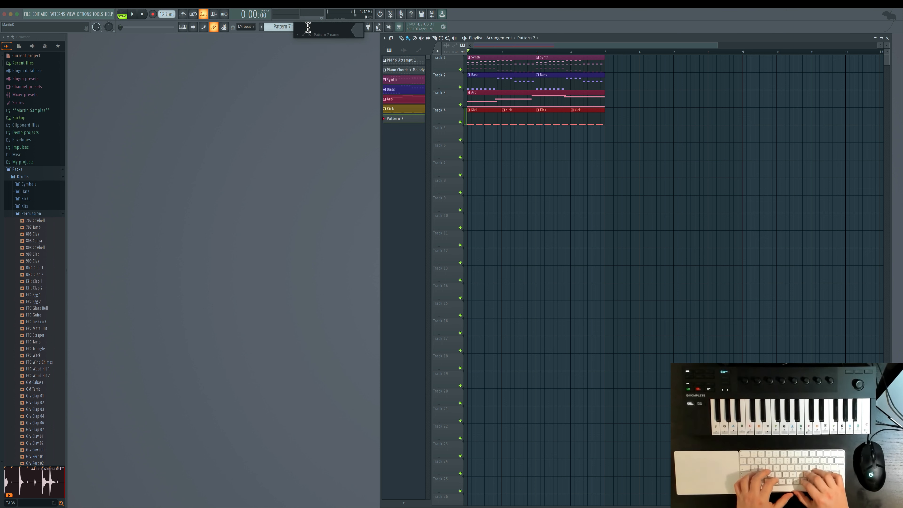
{"action": "type", "text": "ums"}
{"action": "left_click", "coordinate": [356, 29]}
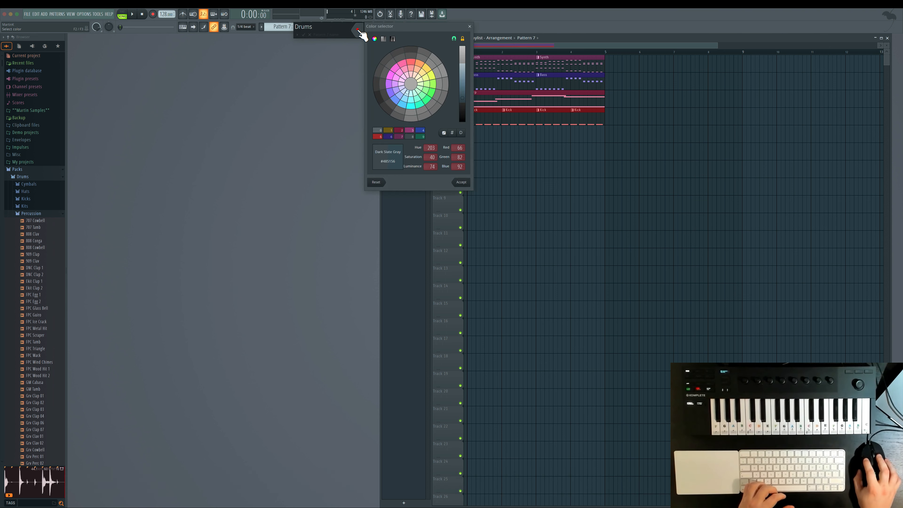
{"action": "left_click", "coordinate": [417, 97]}
{"action": "left_click", "coordinate": [460, 182]}
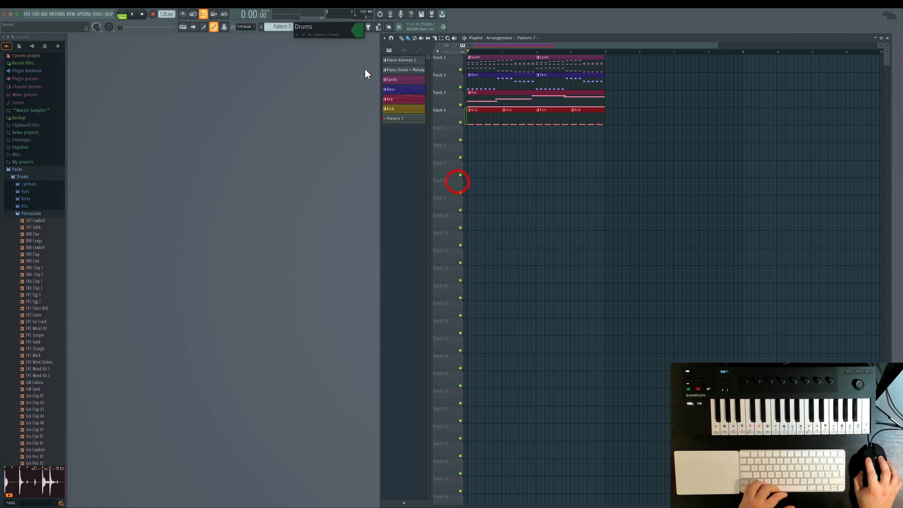
{"action": "left_click", "coordinate": [304, 35]}
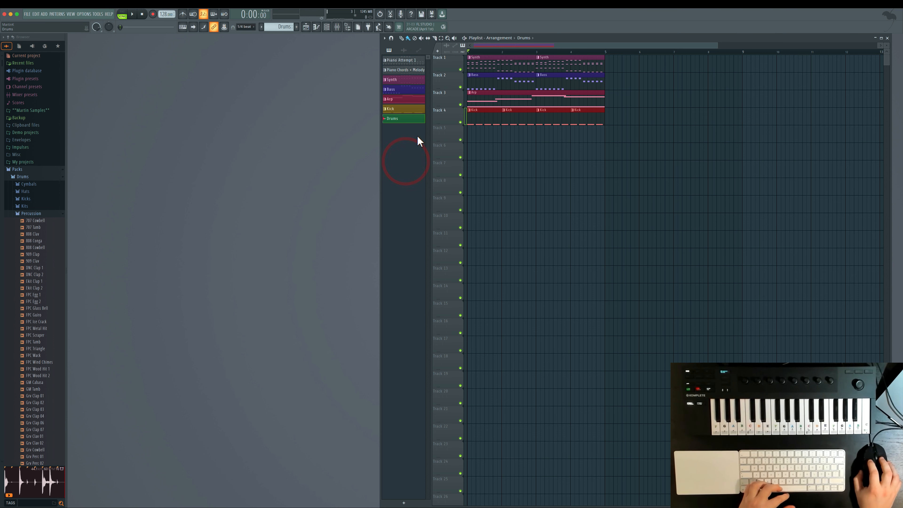
- Show the channel rack for the Drums pattern and close the piano roll window
{"action": "left_click", "coordinate": [306, 26]}
{"action": "left_click", "coordinate": [306, 27]}
{"action": "left_click", "coordinate": [316, 27]}
{"action": "left_click", "coordinate": [326, 27]}
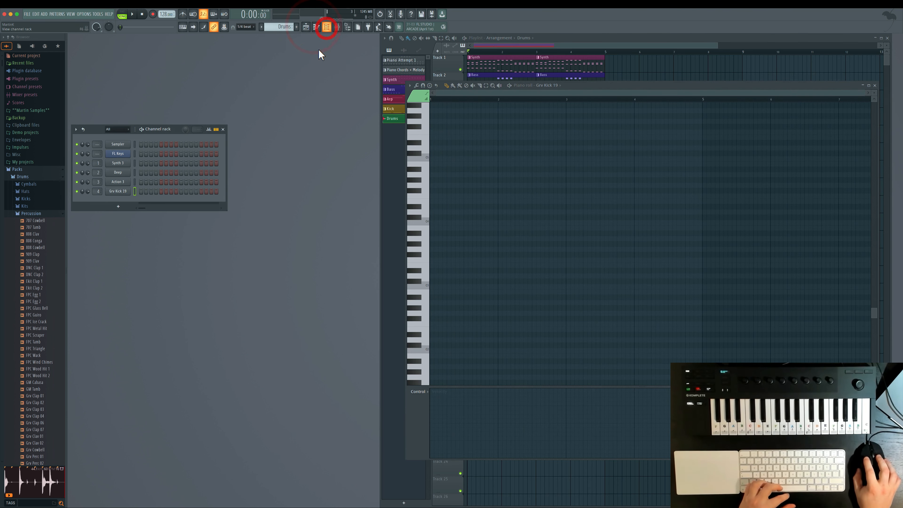
{"action": "left_click", "coordinate": [875, 85]}
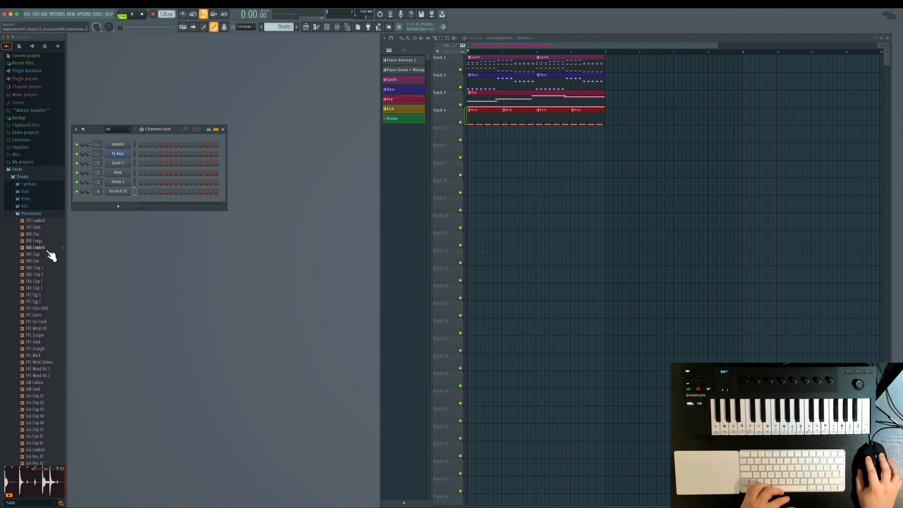
- Preview clap and egg samples in the Percussion folder and add DNC Clap 1 as a new channel rack channel
{"action": "scroll", "coordinate": [53, 396], "scroll_direction": "down", "scroll_amount": 1}
{"action": "left_click", "coordinate": [48, 383]}
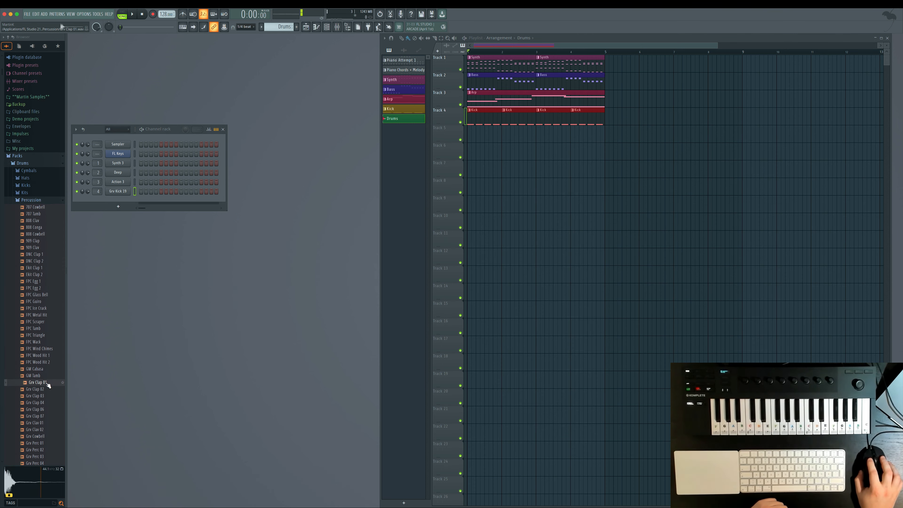
{"action": "left_click", "coordinate": [42, 288]}
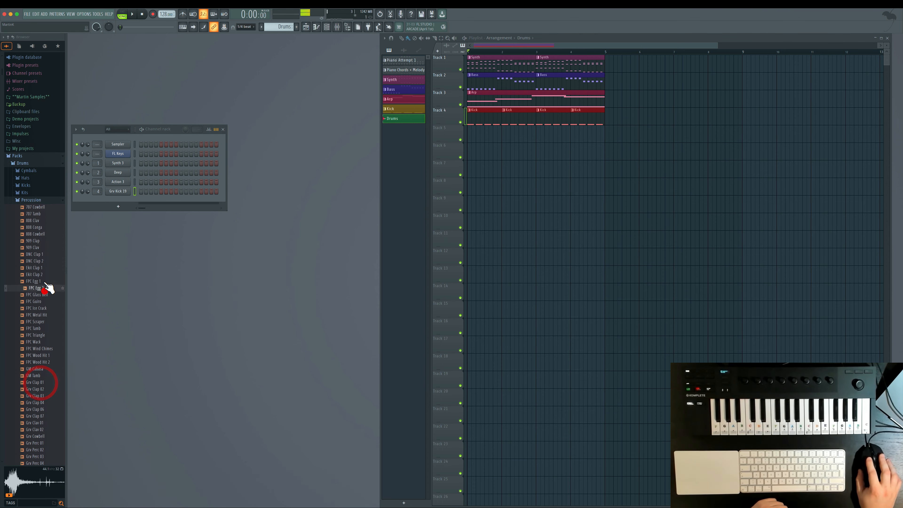
{"action": "left_click", "coordinate": [43, 268]}
{"action": "left_click", "coordinate": [43, 255]}
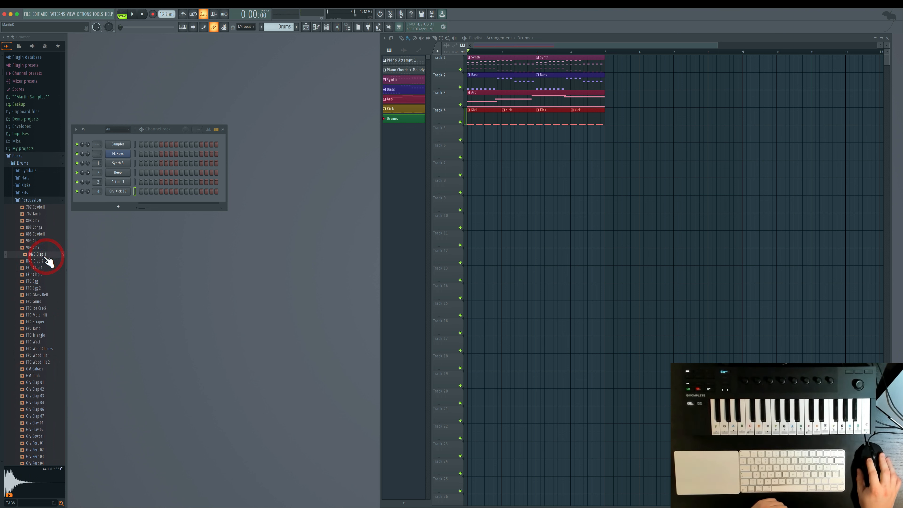
{"action": "left_click_drag", "start_coordinate": [120, 230], "coordinate": [119, 199]}
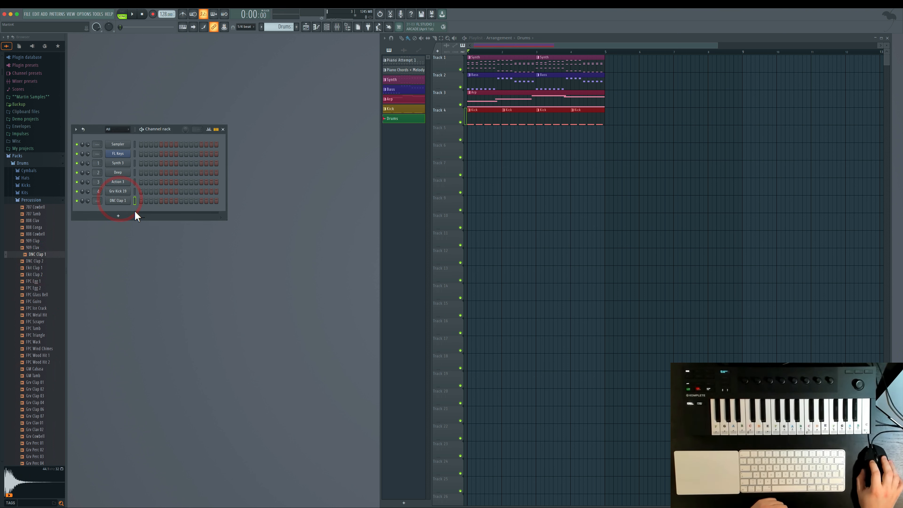
- Preview the FPC Wood Hit percussion sample and add it to the channel rack below the clap
{"action": "scroll", "coordinate": [50, 284], "scroll_direction": "down", "scroll_amount": 3}
{"action": "left_click", "coordinate": [46, 302]}
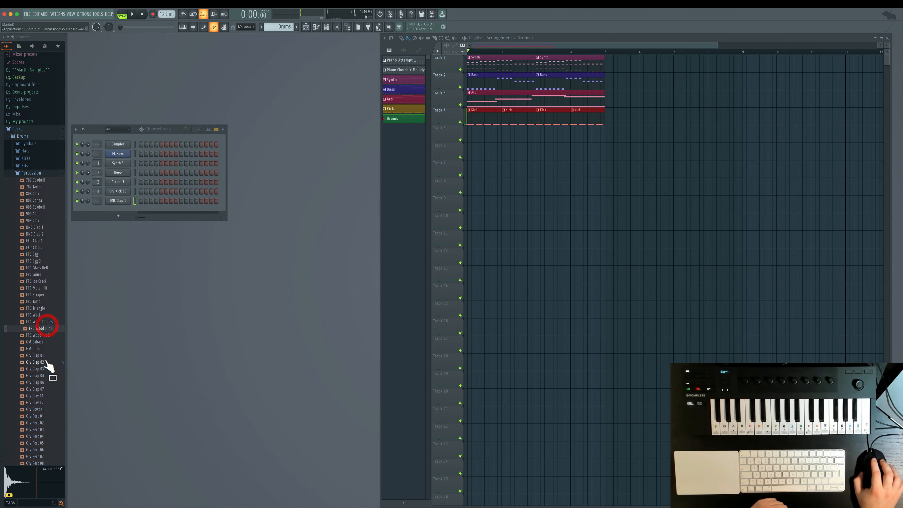
{"action": "left_click_drag", "start_coordinate": [45, 303], "coordinate": [120, 209]}
- Preview the Grv Perc samples in the Percussion folder and look through the remaining percussion sounds
{"action": "scroll", "coordinate": [36, 373], "scroll_direction": "down", "scroll_amount": 2}
{"action": "left_click", "coordinate": [40, 336]}
{"action": "left_click", "coordinate": [43, 375]}
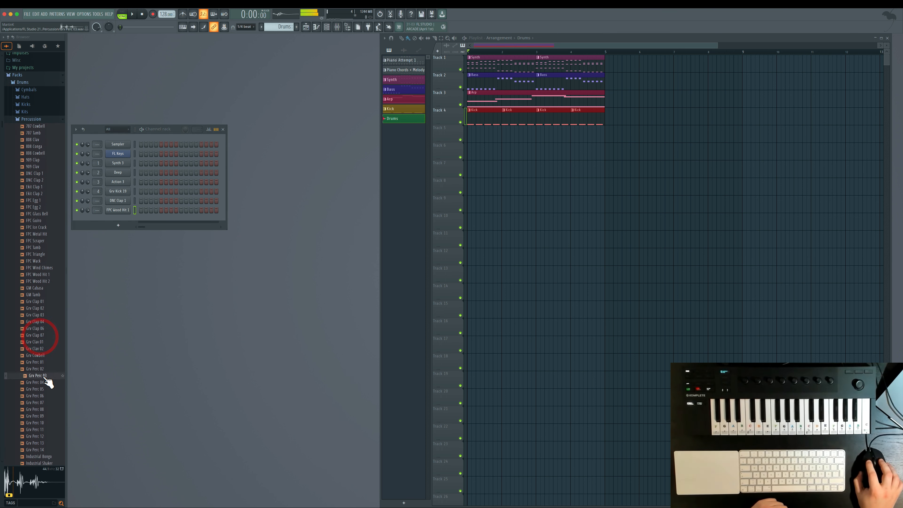
{"action": "left_click", "coordinate": [43, 382]}
{"action": "left_click", "coordinate": [41, 395]}
{"action": "left_click", "coordinate": [43, 402]}
{"action": "left_click", "coordinate": [43, 409]}
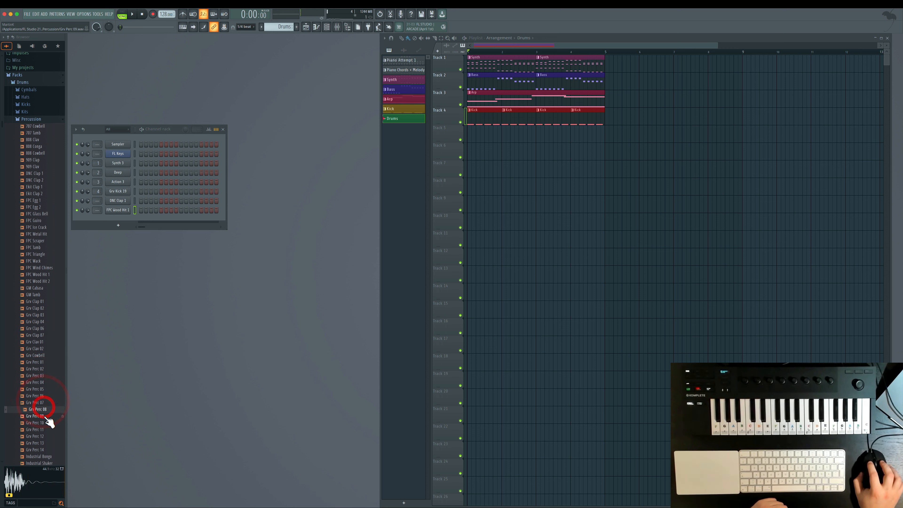
{"action": "left_click", "coordinate": [44, 417]}
{"action": "scroll", "coordinate": [45, 420], "scroll_direction": "down", "scroll_amount": 2}
{"action": "left_click", "coordinate": [44, 408]}
{"action": "scroll", "coordinate": [45, 420], "scroll_direction": "down", "scroll_amount": 7}
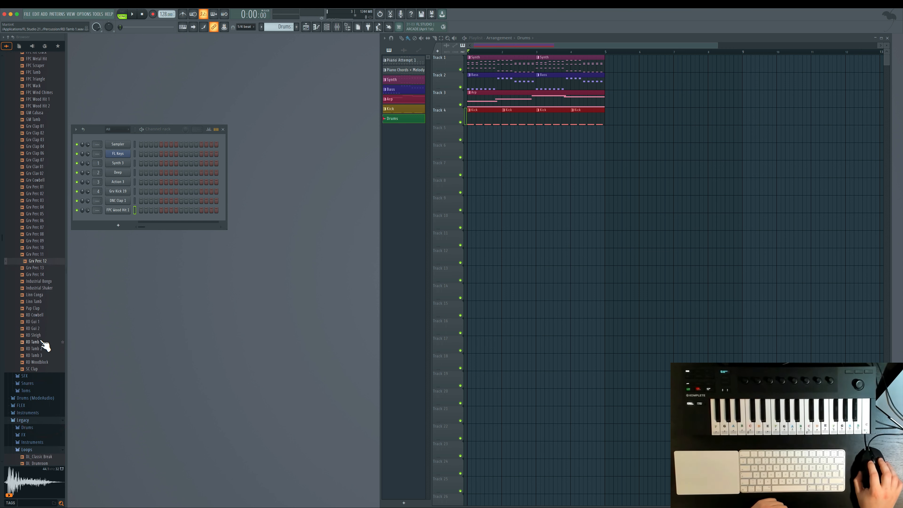
{"action": "scroll", "coordinate": [41, 393], "scroll_direction": "up", "scroll_amount": 5}
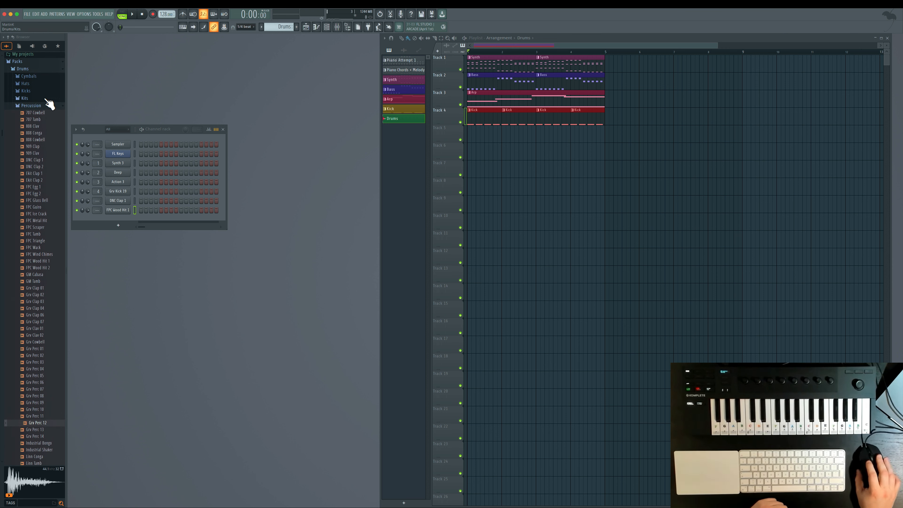
- Open the Hats folder in the Drums pack, preview 808 CH and add it to the channel rack
{"action": "left_click", "coordinate": [30, 84]}
{"action": "left_click", "coordinate": [32, 76]}
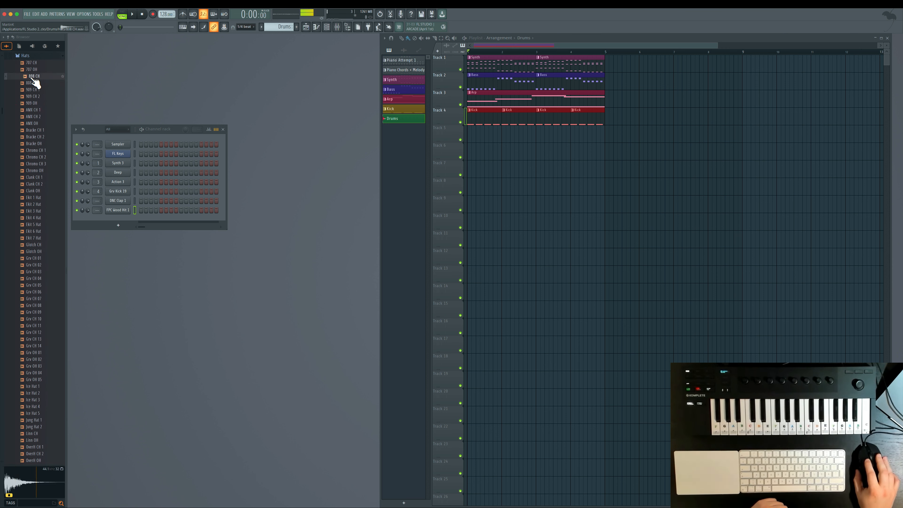
{"action": "left_click", "coordinate": [38, 76]}
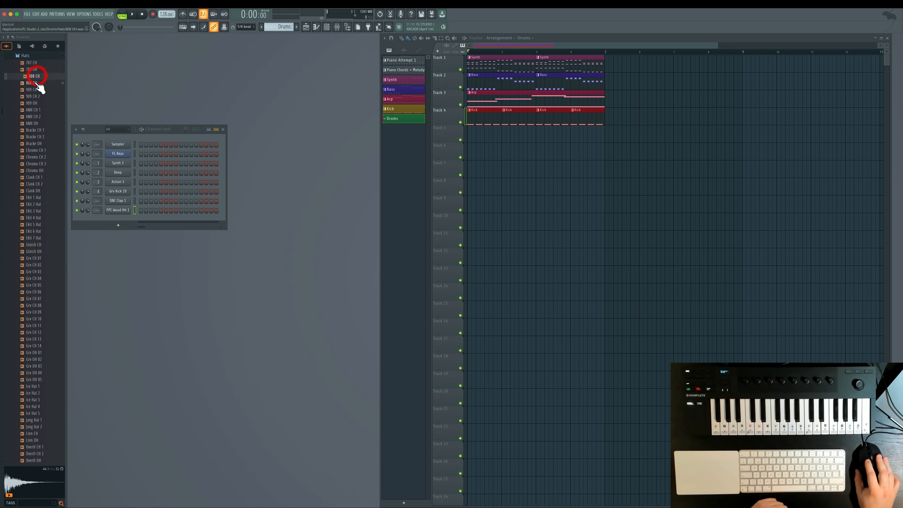
{"action": "left_click_drag", "start_coordinate": [40, 81], "coordinate": [115, 217]}
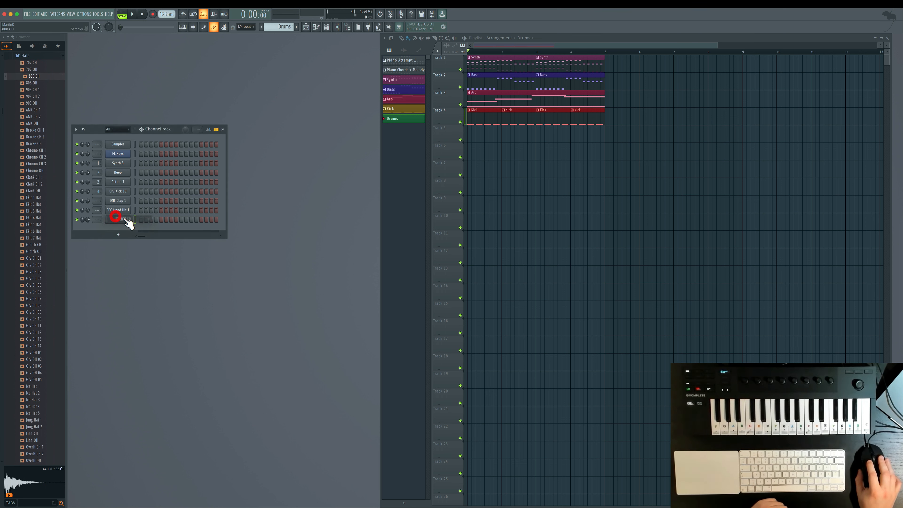
- Program the 808 CH closed hat on every second step of the Drums pattern, starting at step 1
{"action": "left_click", "coordinate": [151, 219]}
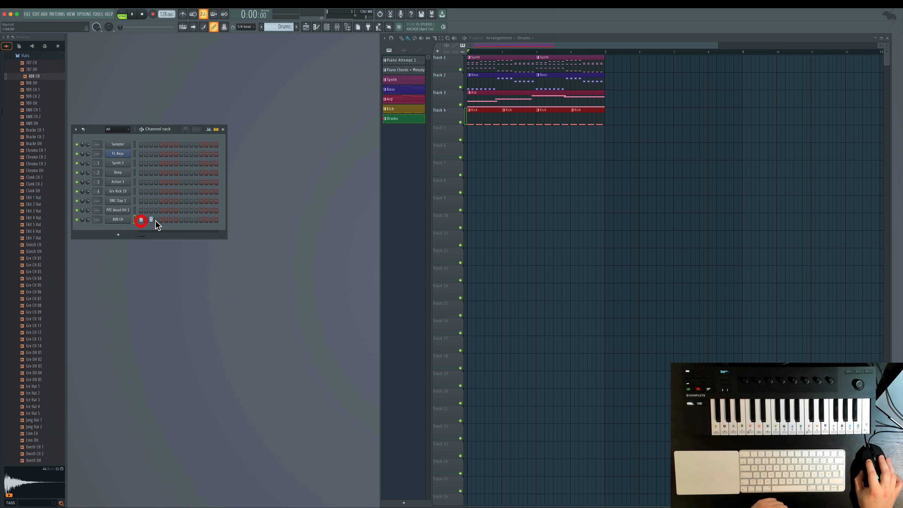
{"action": "left_click", "coordinate": [171, 220]}
{"action": "left_click", "coordinate": [181, 220]}
{"action": "left_click", "coordinate": [191, 219]}
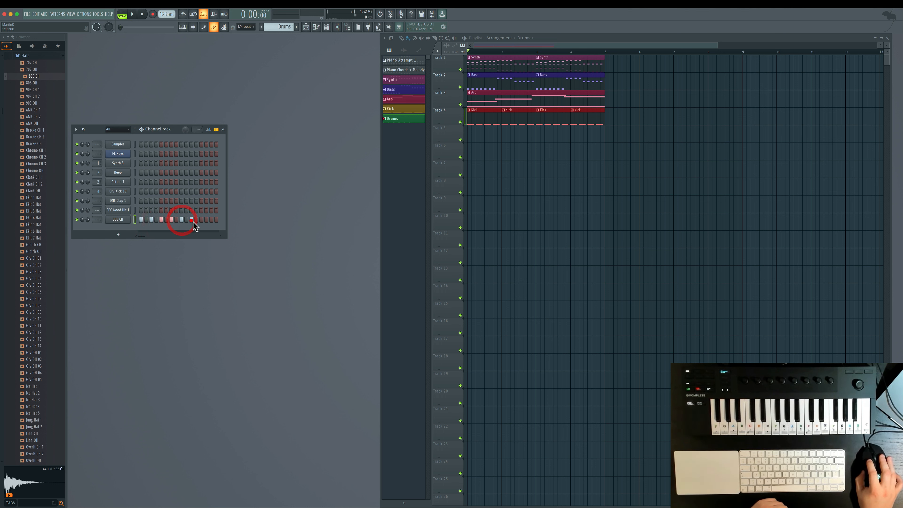
{"action": "left_click", "coordinate": [202, 219]}
{"action": "left_click", "coordinate": [211, 219]}
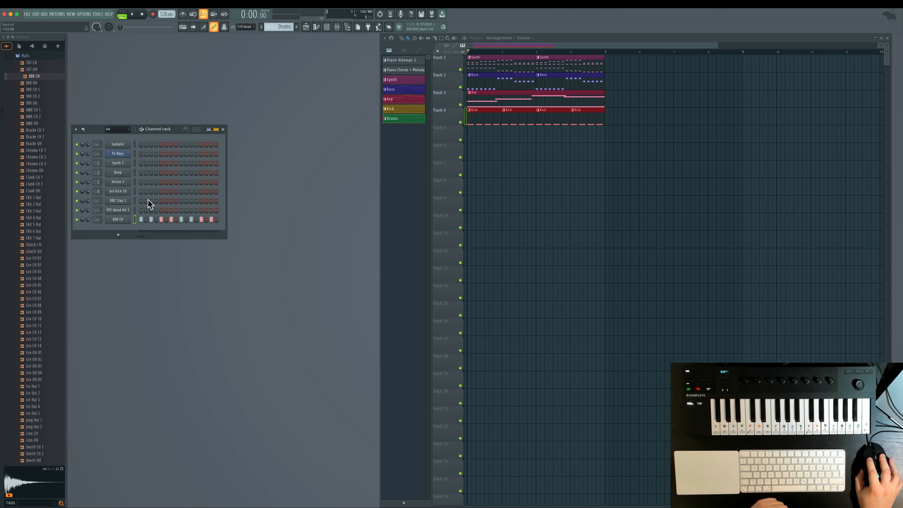
- Play the Drums pattern in pattern mode and add wood hits on steps 4 and 11 and claps on steps 5 and 13
{"action": "left_click", "coordinate": [122, 12]}
{"action": "key", "text": "space"}
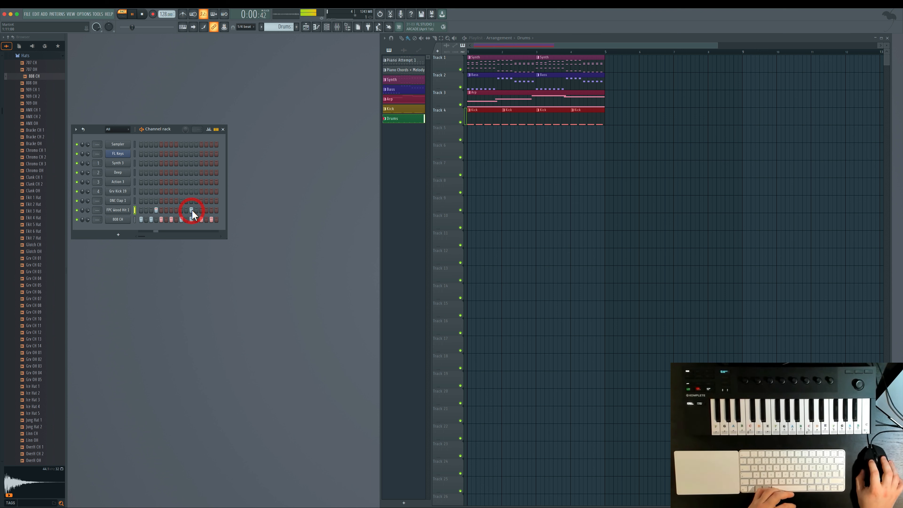
{"action": "left_click", "coordinate": [162, 200]}
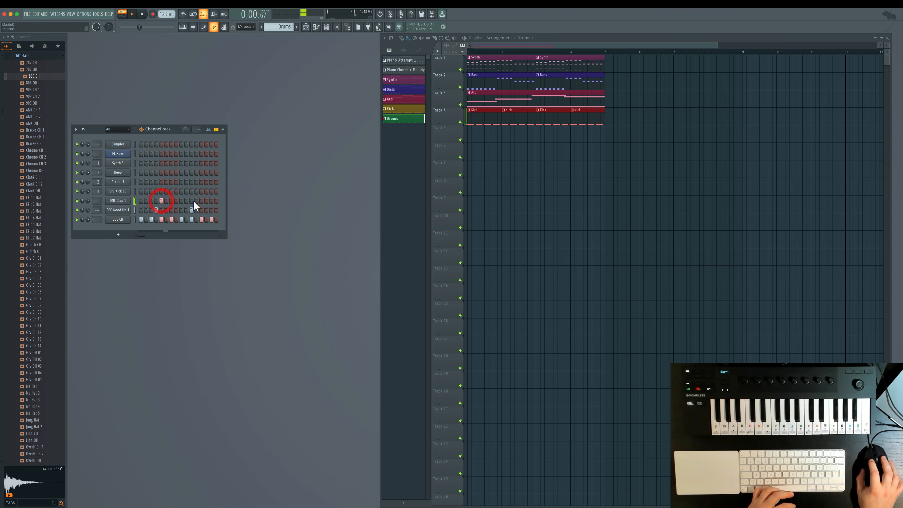
{"action": "left_click", "coordinate": [199, 200]}
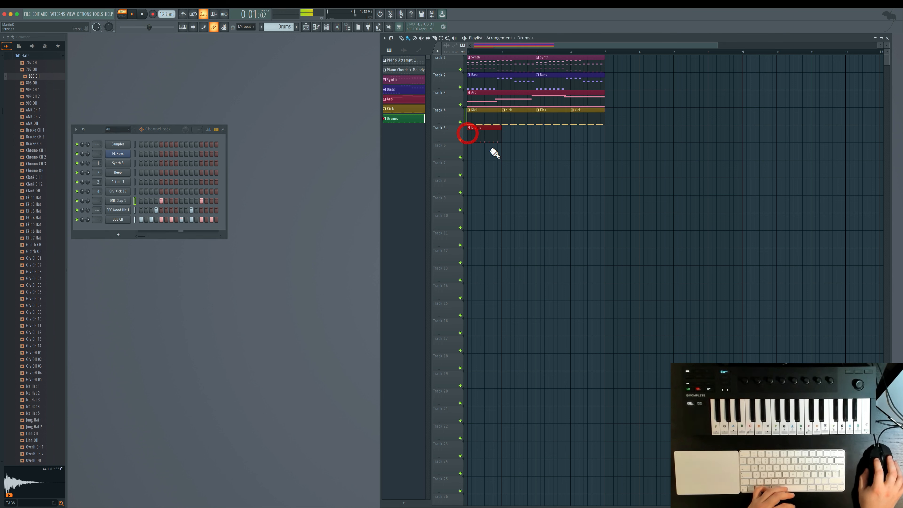
- Switch to song mode, fill the first four bars of Track 5 with Drums pattern clips and play the arrangement
{"action": "left_click", "coordinate": [122, 15]}
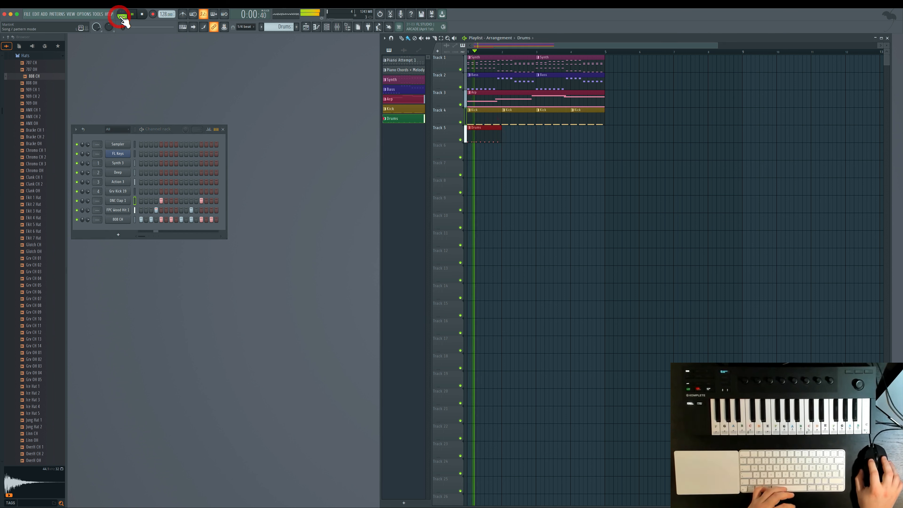
{"action": "key", "text": "space"}
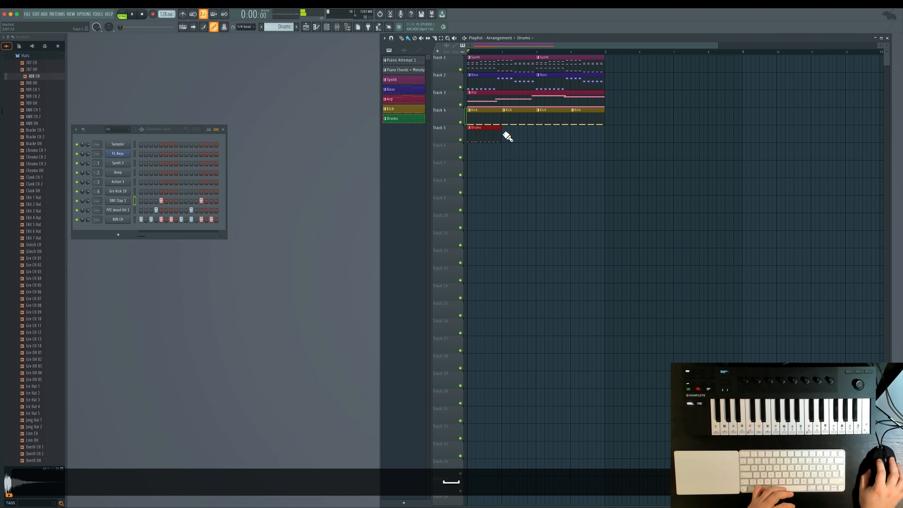
{"action": "right_click", "coordinate": [486, 136]}
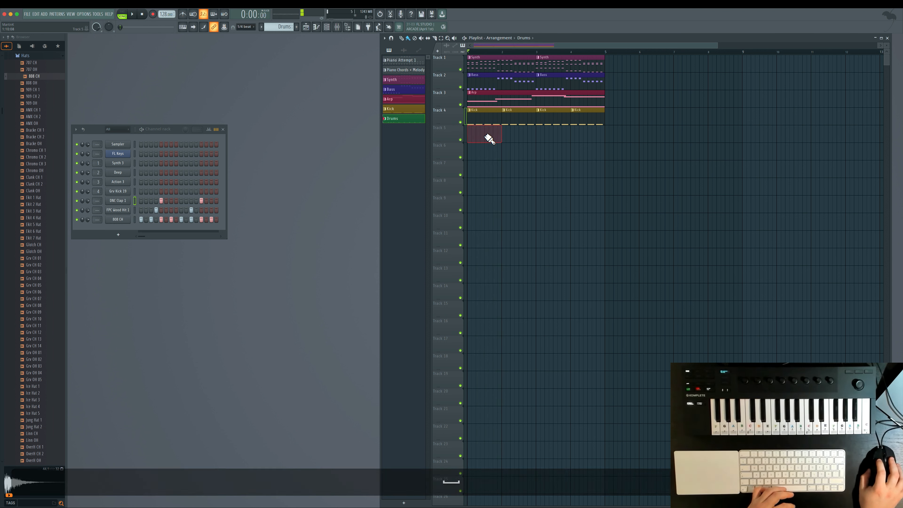
{"action": "left_click", "coordinate": [573, 140]}
{"action": "key", "text": "space"}
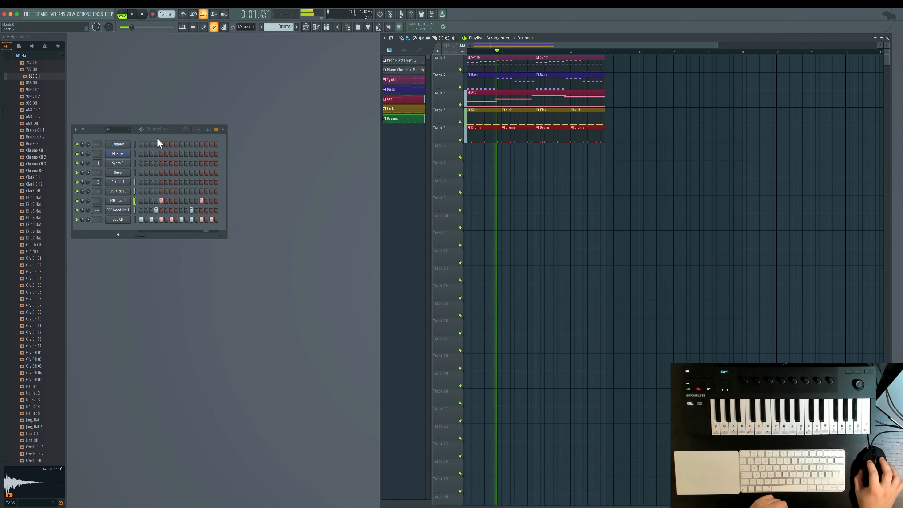
{"action": "left_click_drag", "start_coordinate": [131, 27], "coordinate": [145, 27]}
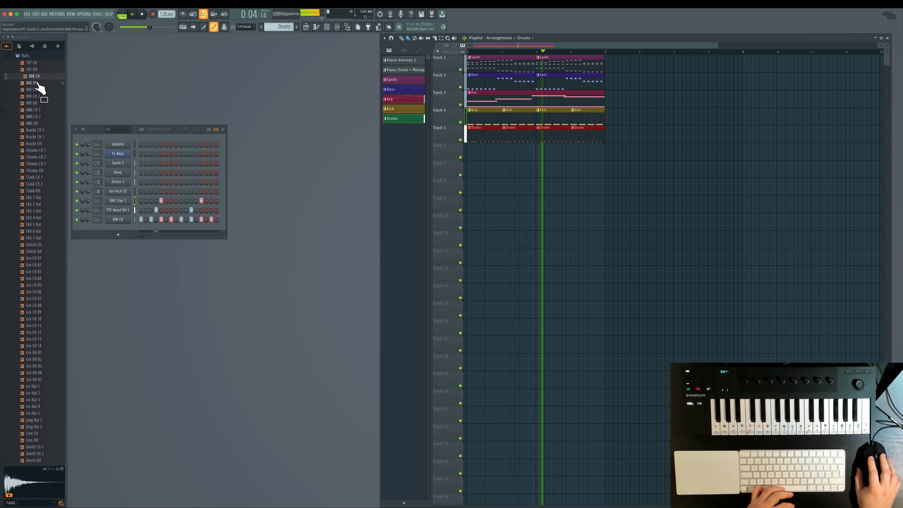
- Add the 808 OH sample to the channel rack and place its hits on steps 3, 7, 11 and 14
{"action": "left_click_drag", "start_coordinate": [40, 87], "coordinate": [117, 228]}
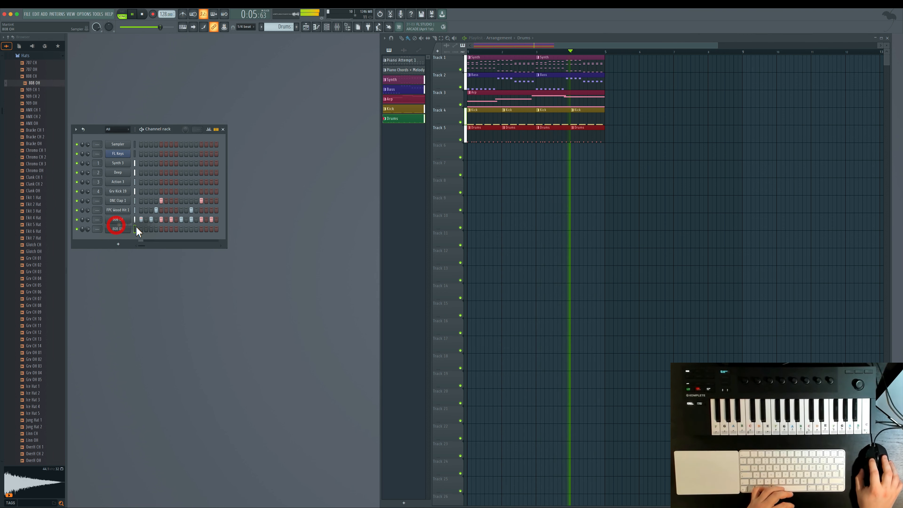
{"action": "left_click", "coordinate": [151, 229]}
{"action": "left_click", "coordinate": [171, 229]}
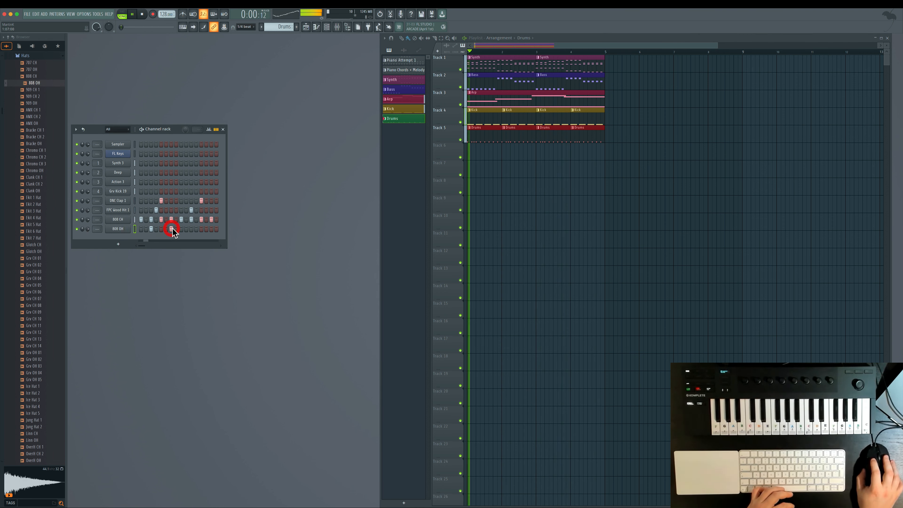
{"action": "left_click", "coordinate": [191, 229]}
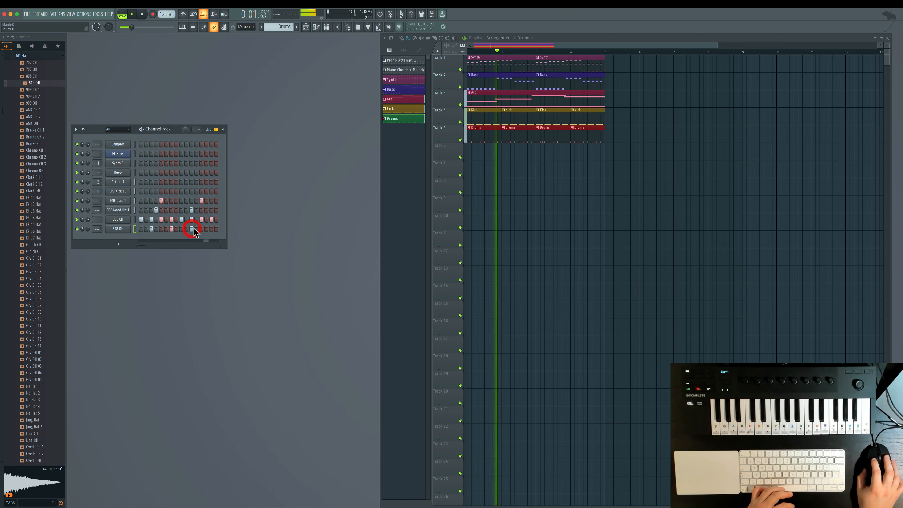
{"action": "left_click", "coordinate": [217, 228]}
{"action": "right_click", "coordinate": [217, 227]}
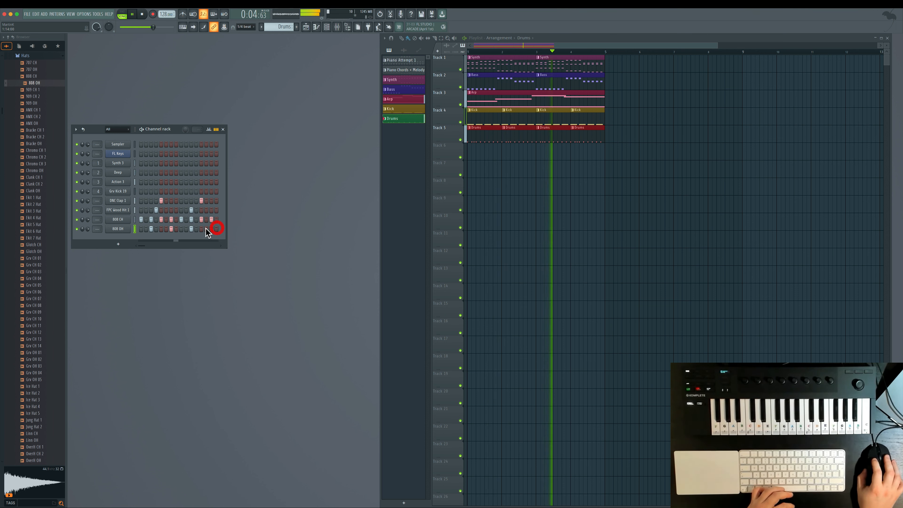
{"action": "left_click", "coordinate": [206, 229]}
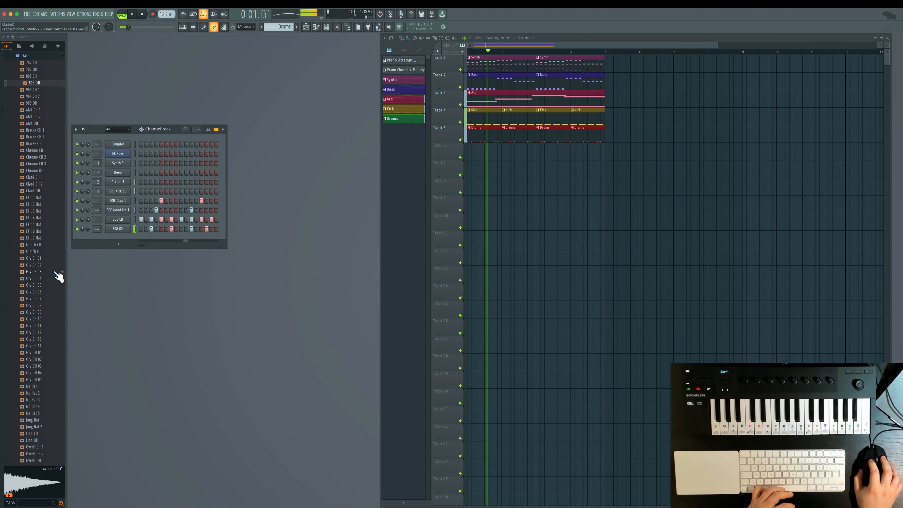
- Replace the 808 OH sample with Bracke OH and fill all 16 steps of the 808 CH closed hat during playback
{"action": "key", "text": "space"}
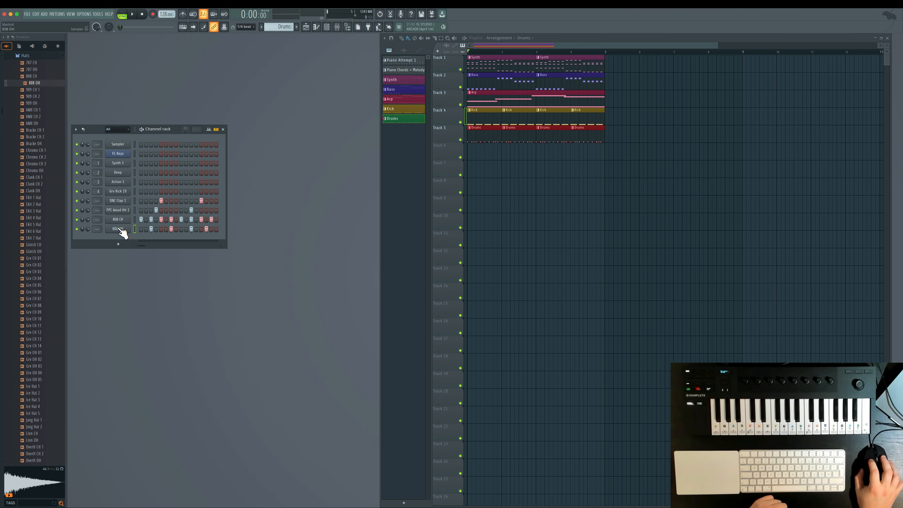
{"action": "left_click_drag", "start_coordinate": [35, 142], "coordinate": [119, 232]}
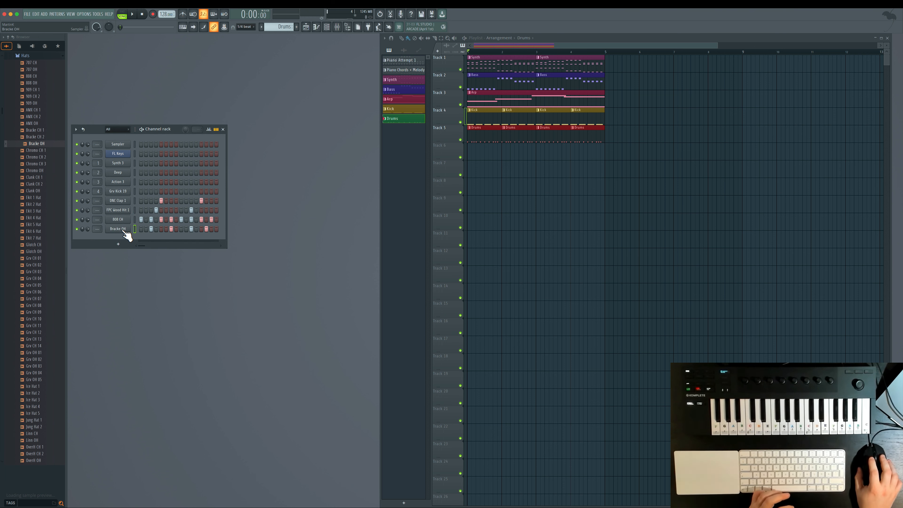
{"action": "key", "text": "space"}
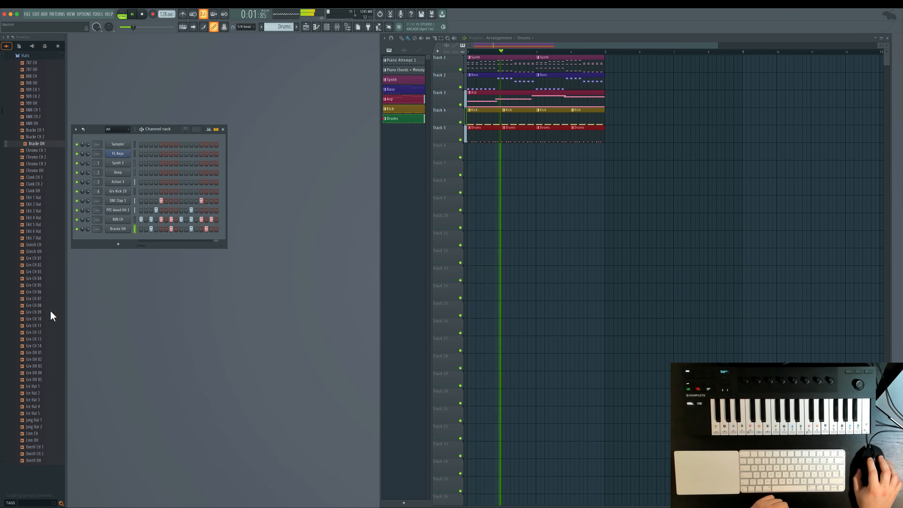
{"action": "scroll", "coordinate": [40, 347], "scroll_direction": "down", "scroll_amount": 7}
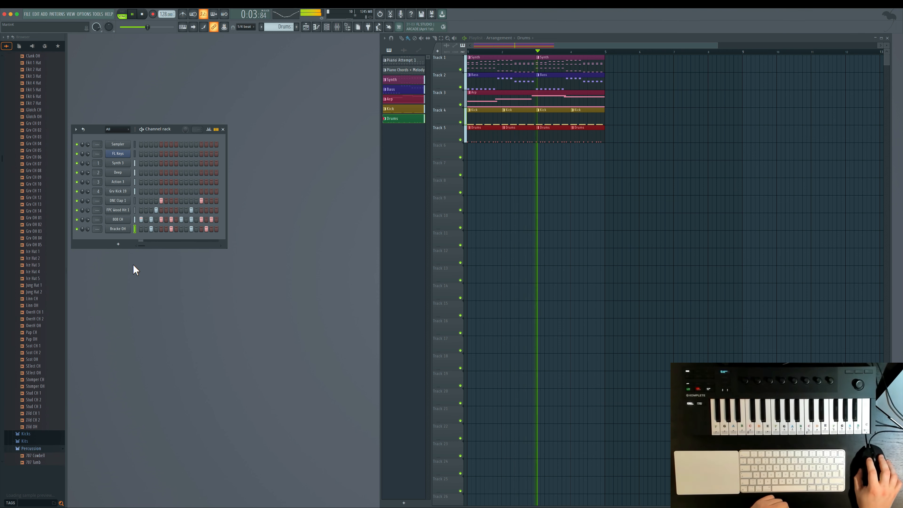
{"action": "left_click_drag", "start_coordinate": [146, 220], "coordinate": [234, 218]}
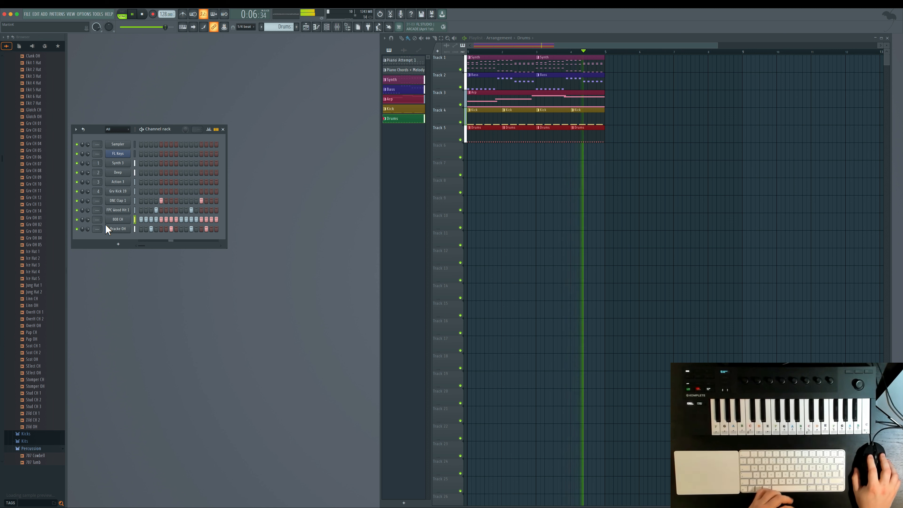
{"action": "key", "text": "space"}
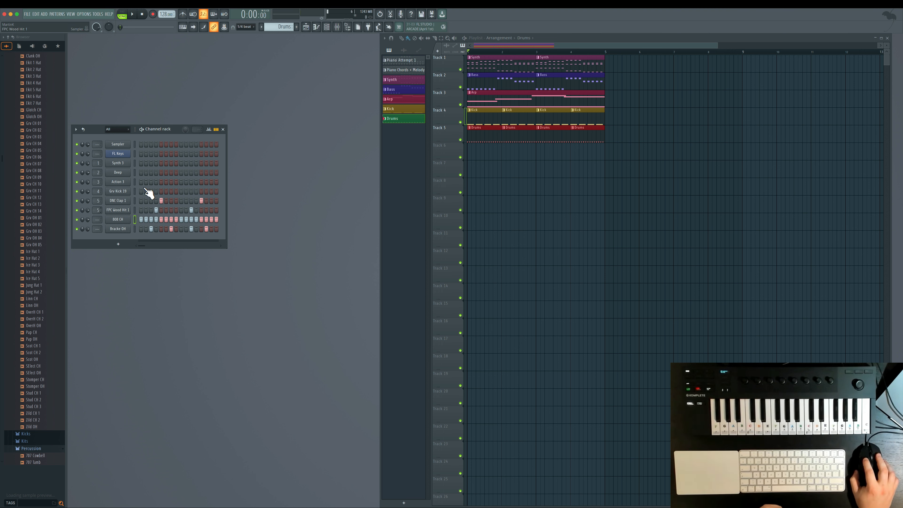
- Route the clap, wood hit and hat channels to mixer track 5, and name that track Drums with an orange colour
{"action": "left_click", "coordinate": [336, 27]}
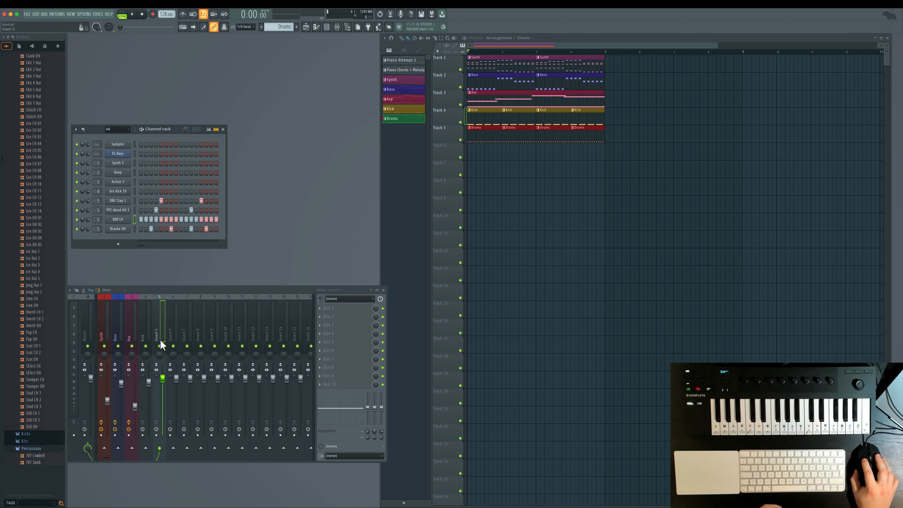
{"action": "right_click", "coordinate": [160, 321]}
{"action": "left_click", "coordinate": [183, 302]}
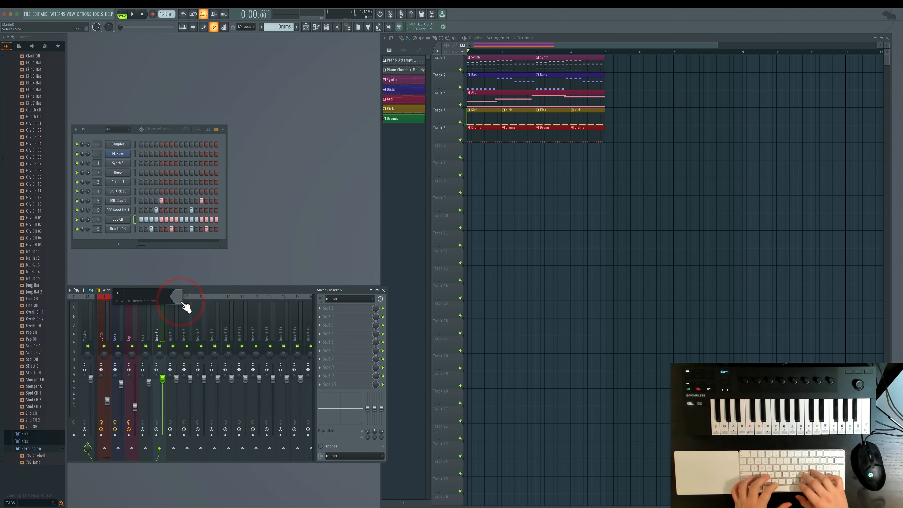
{"action": "type", "text": "Drums"}
{"action": "left_click", "coordinate": [177, 297]}
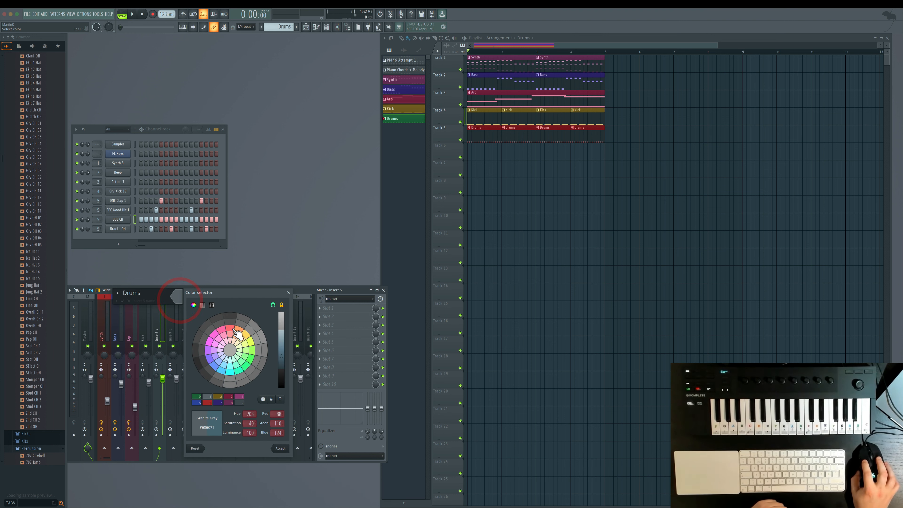
{"action": "left_click", "coordinate": [282, 449]}
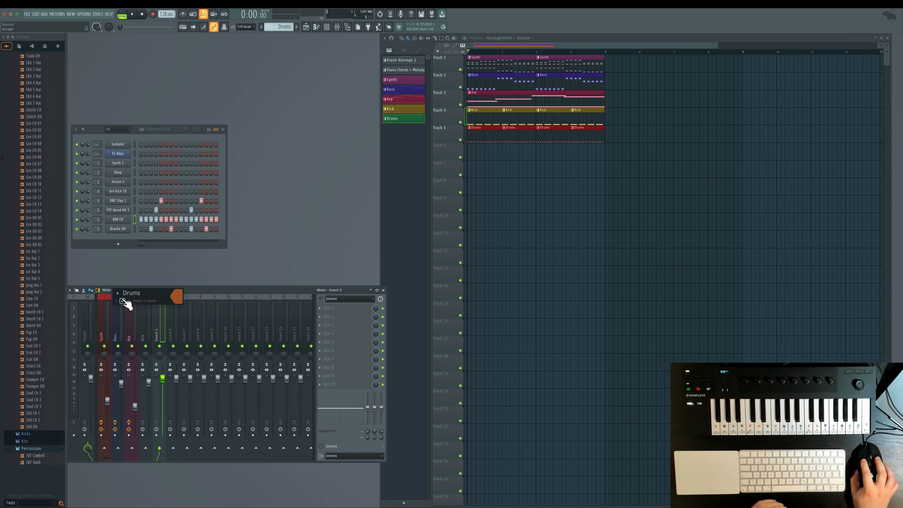
- Play the arrangement, mute the wood hit channel in the channel rack and play the arrangement again
{"action": "key", "text": "space"}
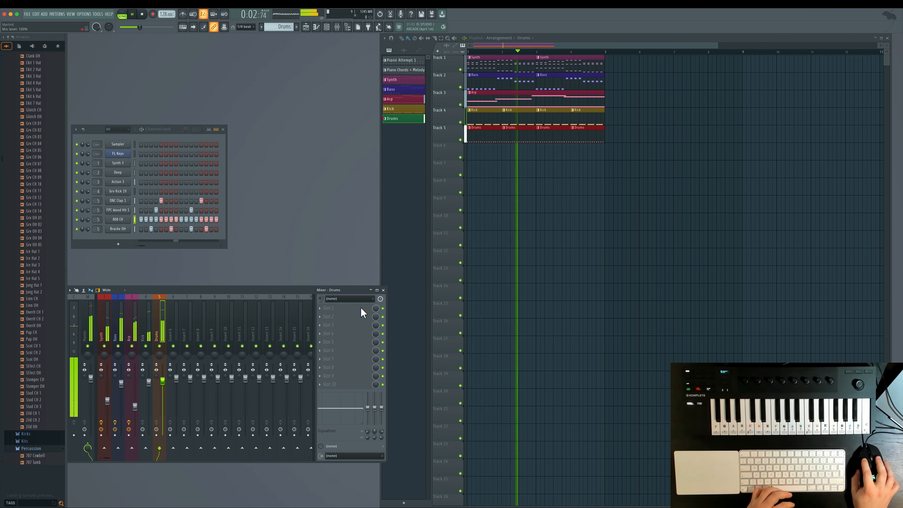
{"action": "left_click", "coordinate": [326, 308]}
{"action": "left_click", "coordinate": [173, 122]}
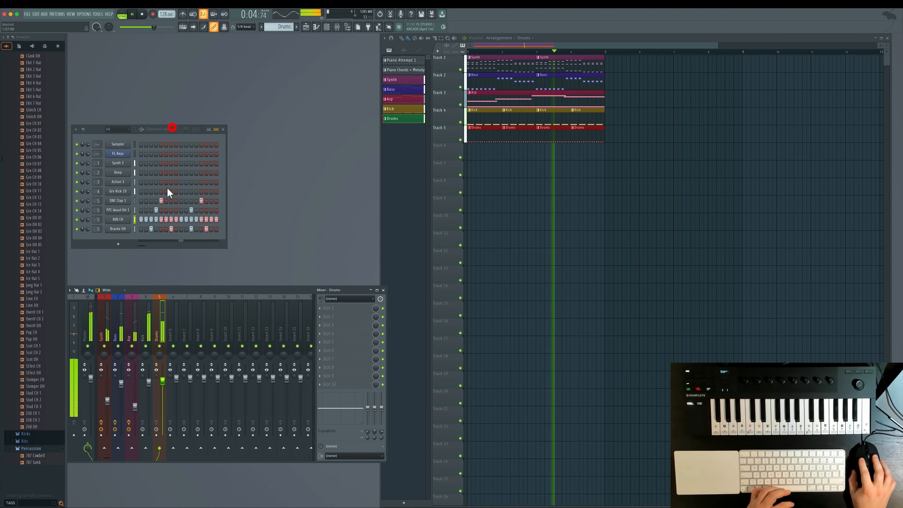
{"action": "key", "text": "space"}
{"action": "left_click", "coordinate": [77, 210]}
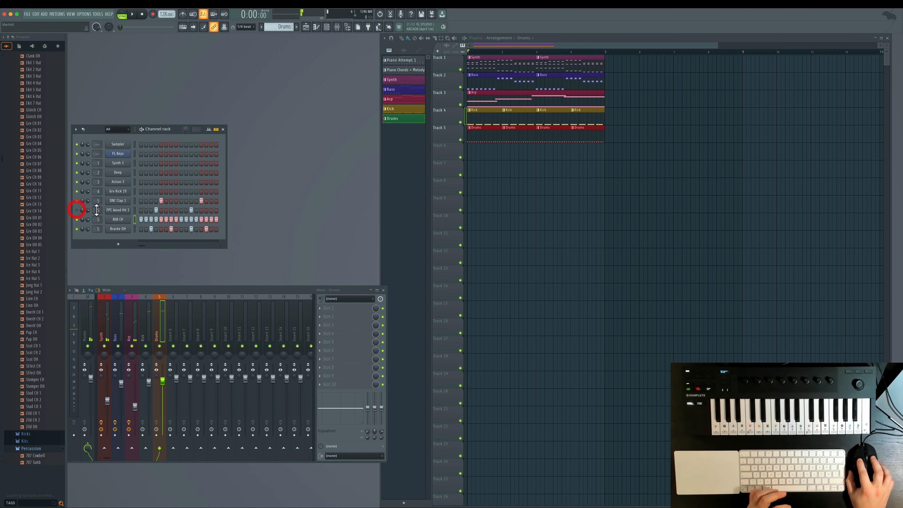
{"action": "key", "text": "space"}
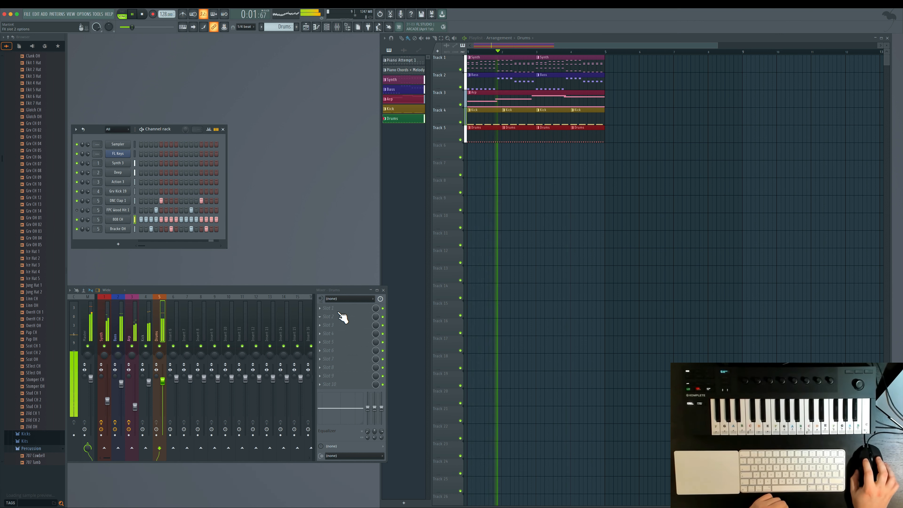
{"action": "left_click", "coordinate": [328, 308]}
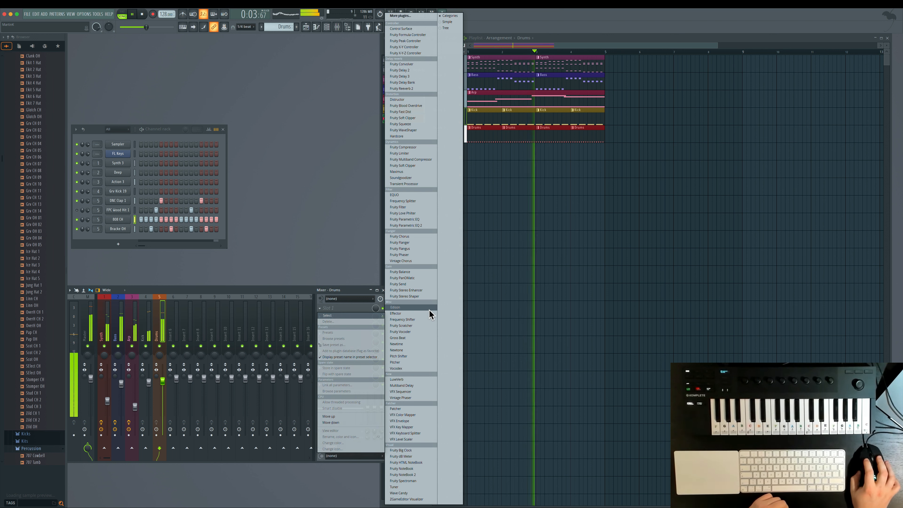
{"action": "left_click", "coordinate": [283, 291]}
{"action": "key", "text": "space"}
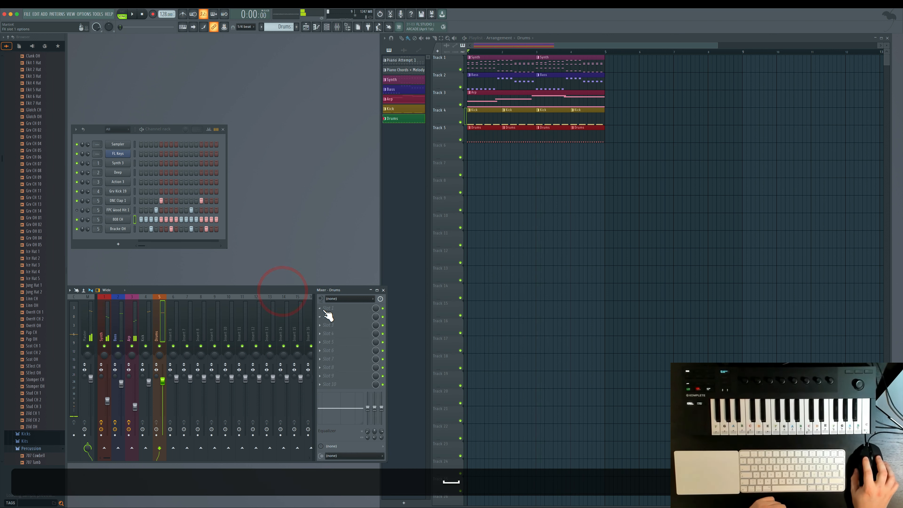
- Add Fruity Compressor to the first effect slot of the Drums mixer track and load its Drums preset
{"action": "left_click", "coordinate": [321, 308]}
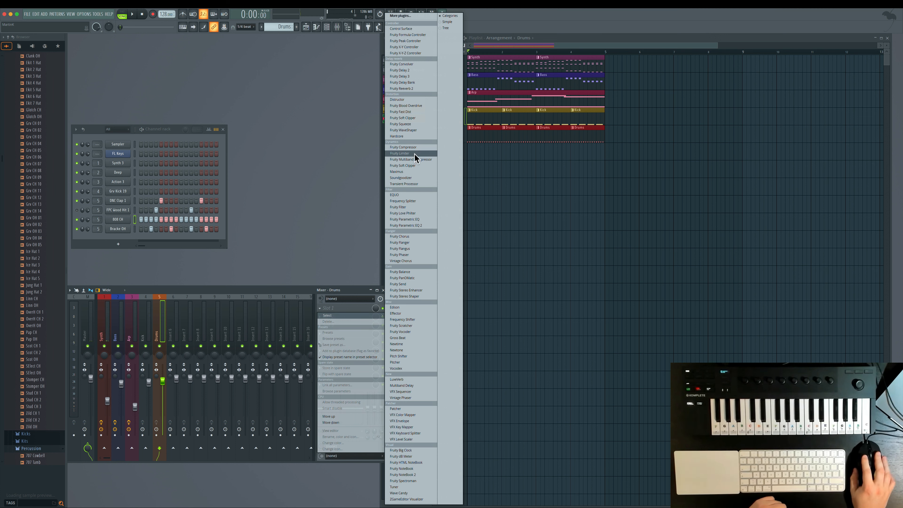
{"action": "left_click", "coordinate": [403, 148]}
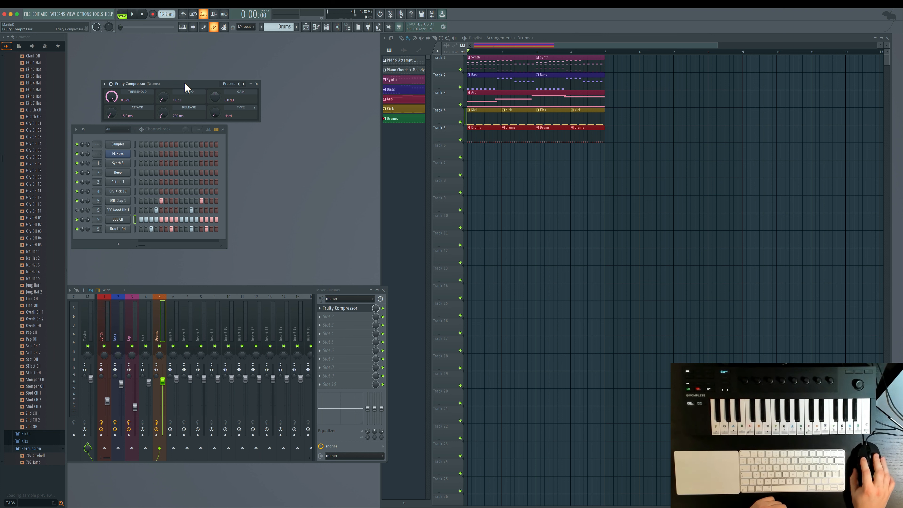
{"action": "left_click_drag", "start_coordinate": [185, 87], "coordinate": [238, 96]}
{"action": "left_click", "coordinate": [280, 93]}
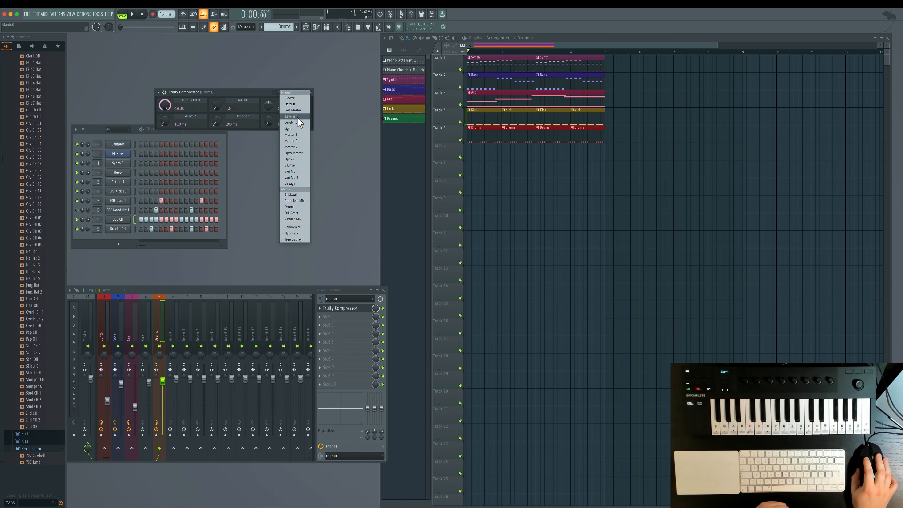
{"action": "left_click", "coordinate": [298, 205]}
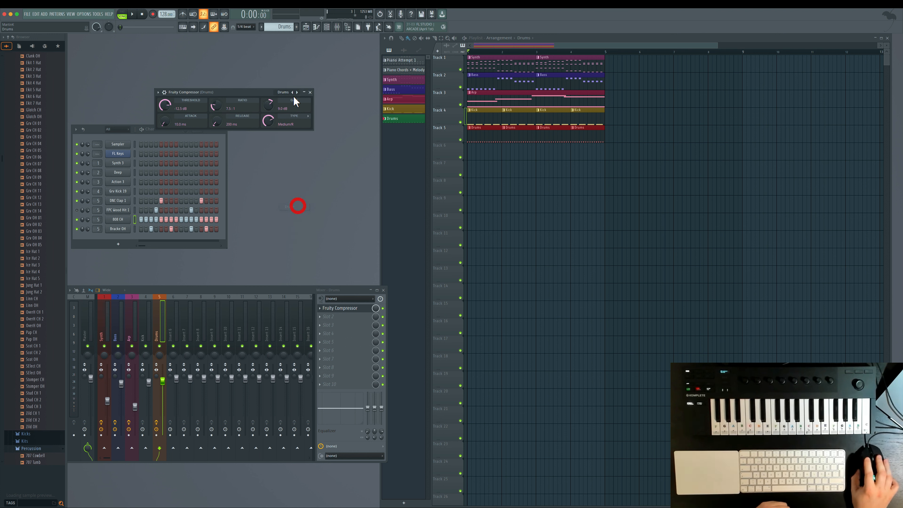
- Play the arrangement and lower the Drums mixer track's volume fader
{"action": "key", "text": "space"}
{"action": "key", "text": "space"}
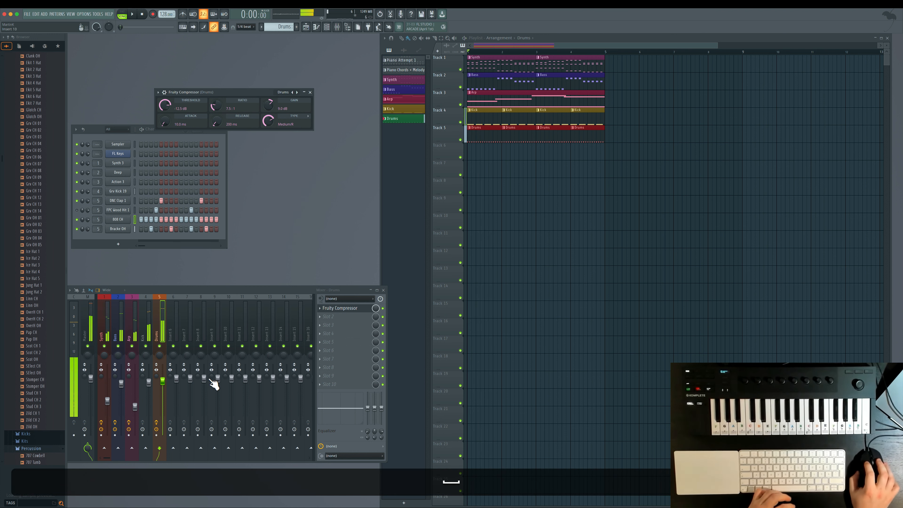
{"action": "key", "text": "space"}
{"action": "left_click_drag", "start_coordinate": [164, 380], "coordinate": [163, 395]}
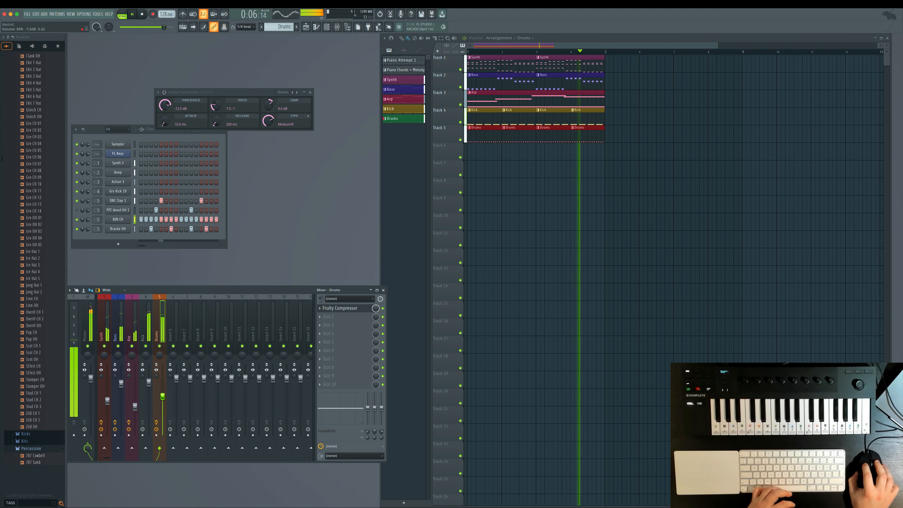
{"action": "key", "text": "space"}
- Add Fruity Parametric EQ 2 to the Drums track's second effect slot and cut the lows and highs with the outermost bands during playback
{"action": "left_click", "coordinate": [324, 317]}
{"action": "left_click", "coordinate": [429, 224]}
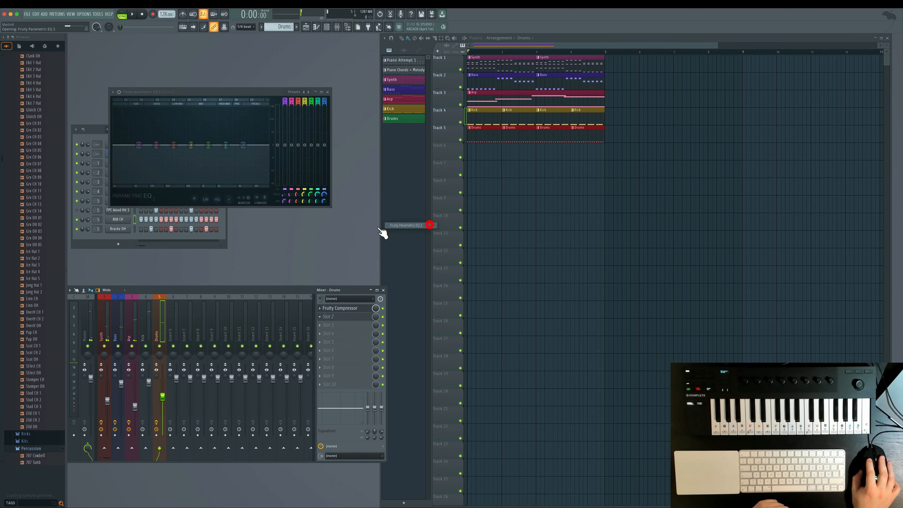
{"action": "key", "text": "space"}
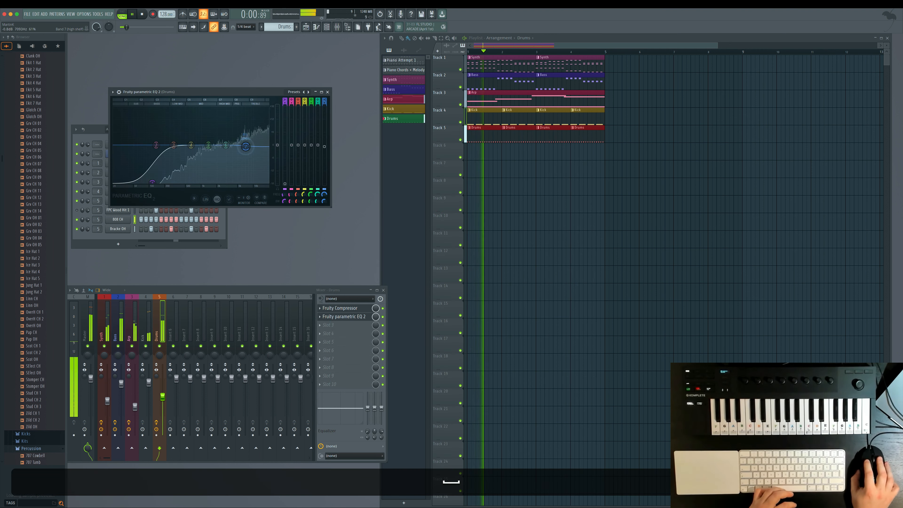
{"action": "left_click_drag", "start_coordinate": [244, 145], "coordinate": [269, 183]}
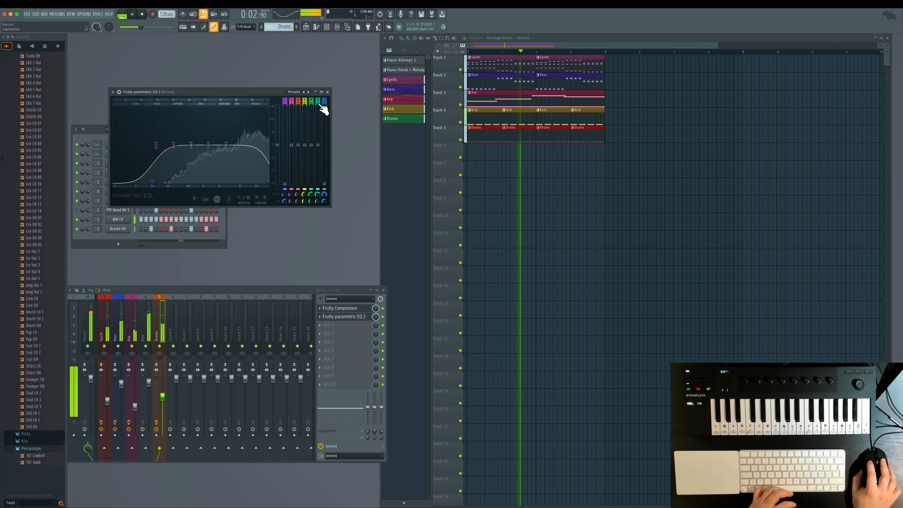
- Close the EQ and compressor windows, the mixer and the channel rack
{"action": "left_click", "coordinate": [327, 92]}
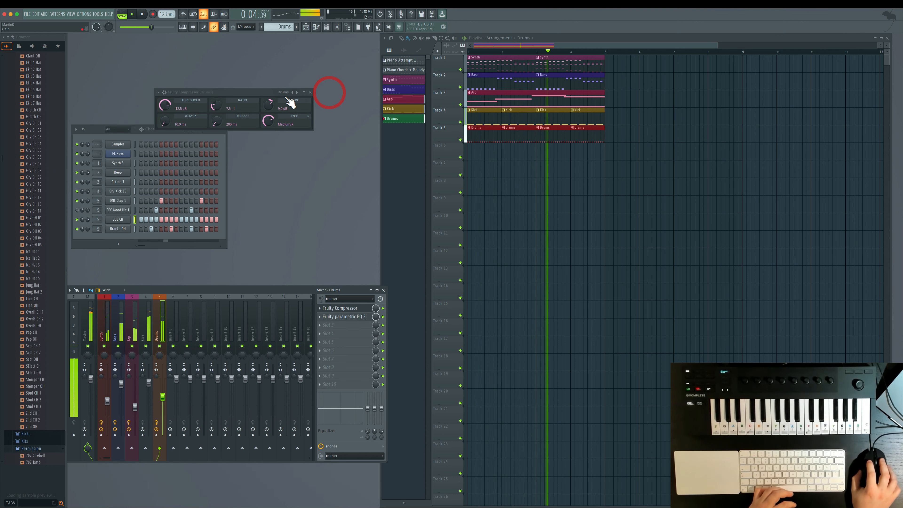
{"action": "left_click", "coordinate": [310, 92]}
{"action": "left_click", "coordinate": [384, 290]}
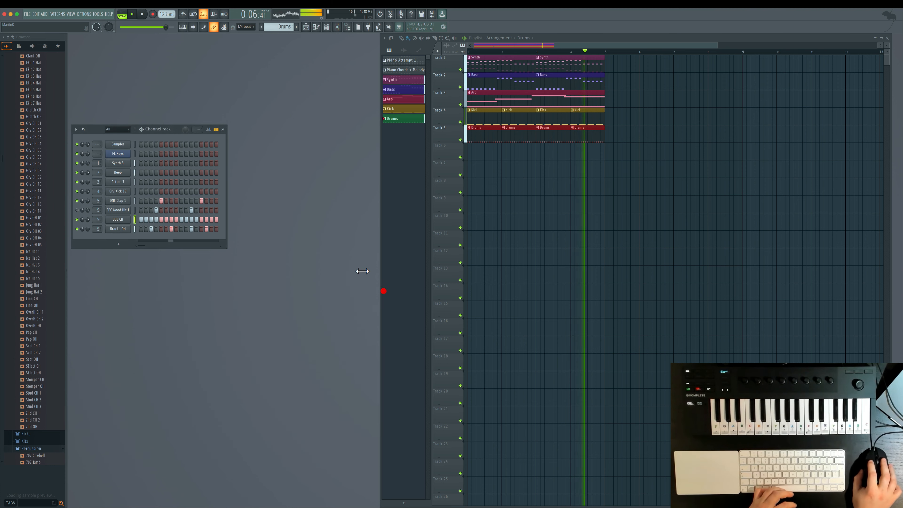
{"action": "left_click", "coordinate": [223, 130]}
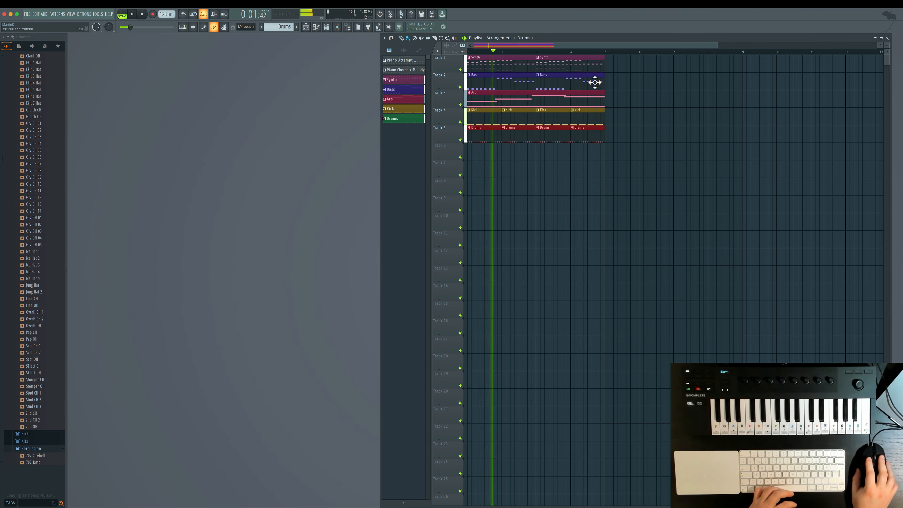
- Stop playback and delete all the clips from the playlist's five tracks
{"action": "left_click_drag", "start_coordinate": [717, 45], "coordinate": [880, 47]}
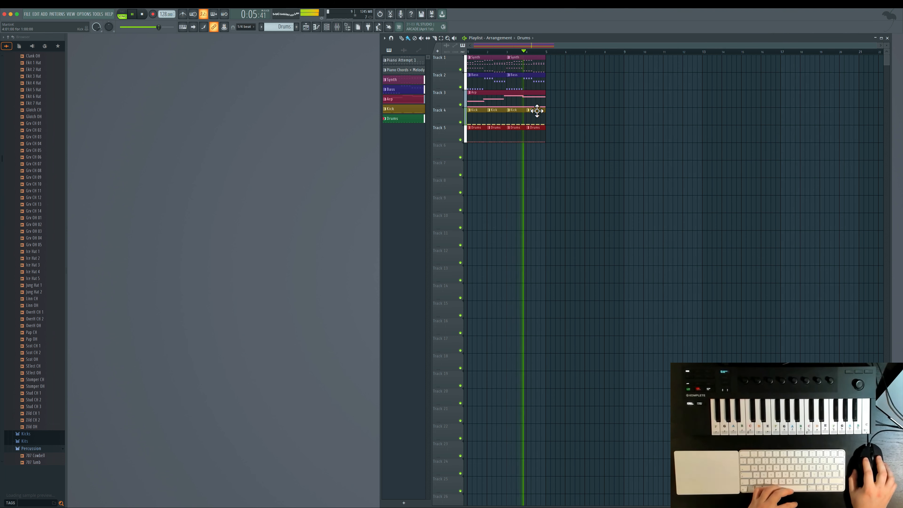
{"action": "key", "text": "space"}
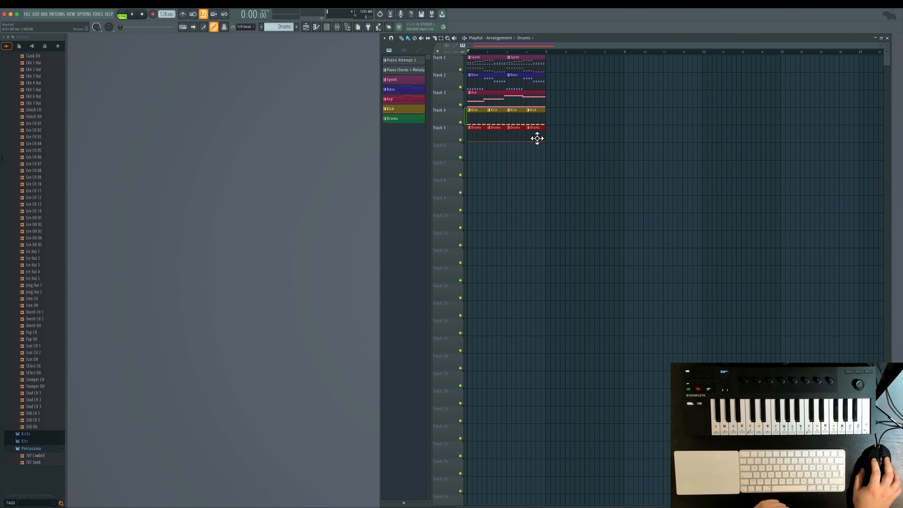
{"action": "mouse_move", "coordinate": [541, 133]}
{"action": "left_mouse_down"}
{"action": "mouse_move", "coordinate": [517, 92]}
{"action": "mouse_move", "coordinate": [491, 106]}
{"action": "left_mouse_up"}
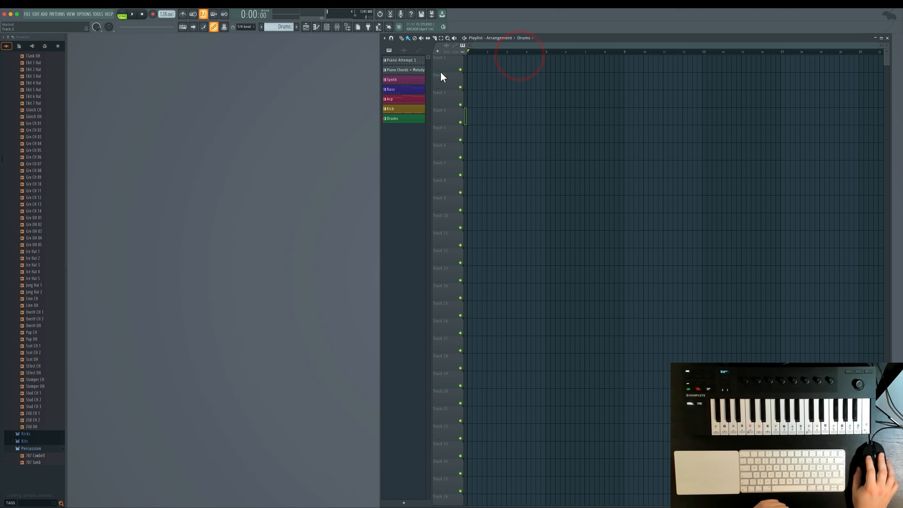
- Place Arp clips over bars 1 to 8 of Track 1 and a Bass clip on Track 2 from bar 5
{"action": "left_click", "coordinate": [411, 98]}
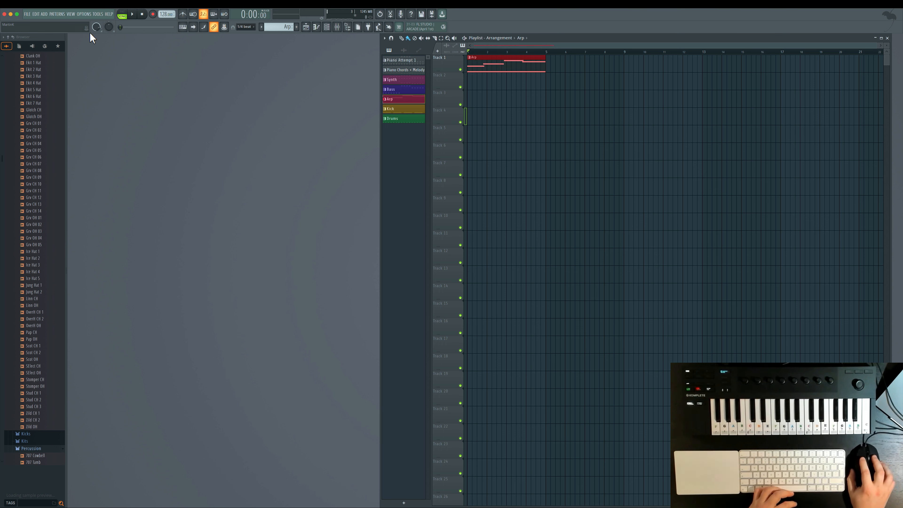
{"action": "key", "text": "space"}
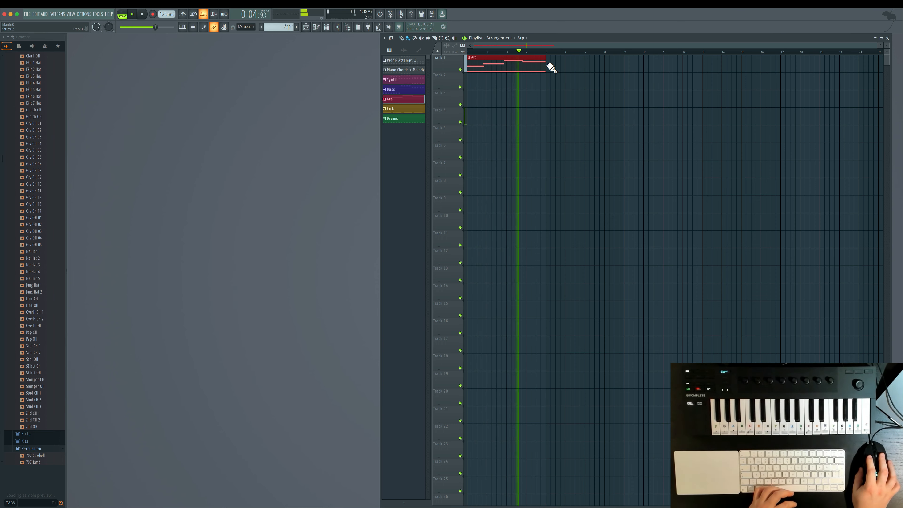
{"action": "key", "text": "space"}
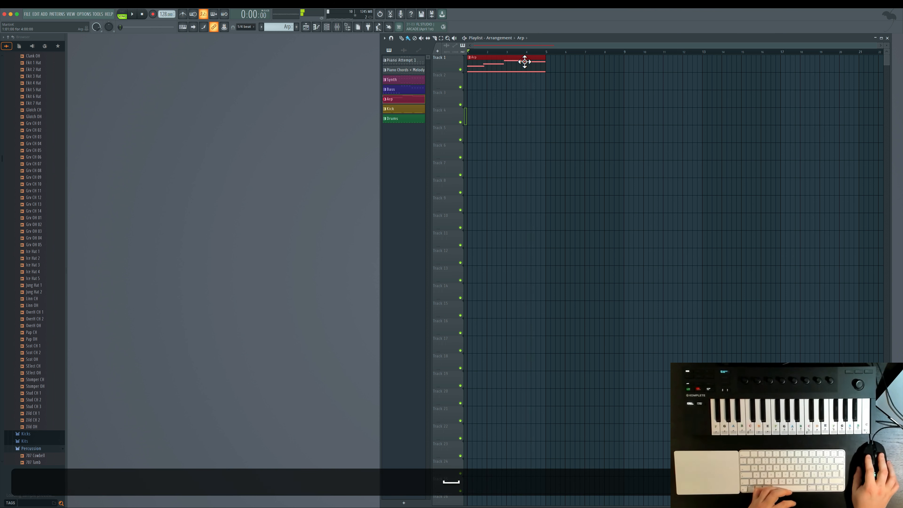
{"action": "left_click", "coordinate": [470, 63]}
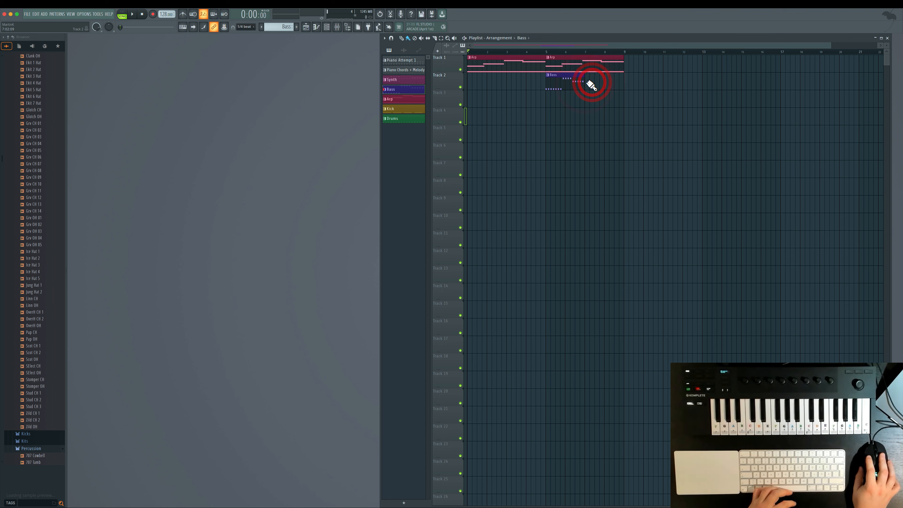
- Set the playlist snap to 1/4 step, fill bars 5 to 8 of Track 2 with two-bar Bass clips, and play the arrangement
{"action": "left_click", "coordinate": [391, 38]}
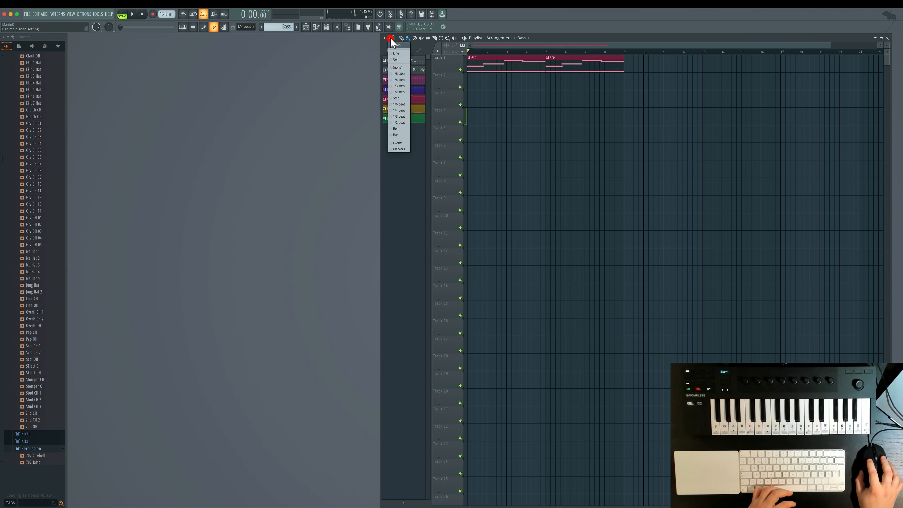
{"action": "left_click", "coordinate": [400, 80]}
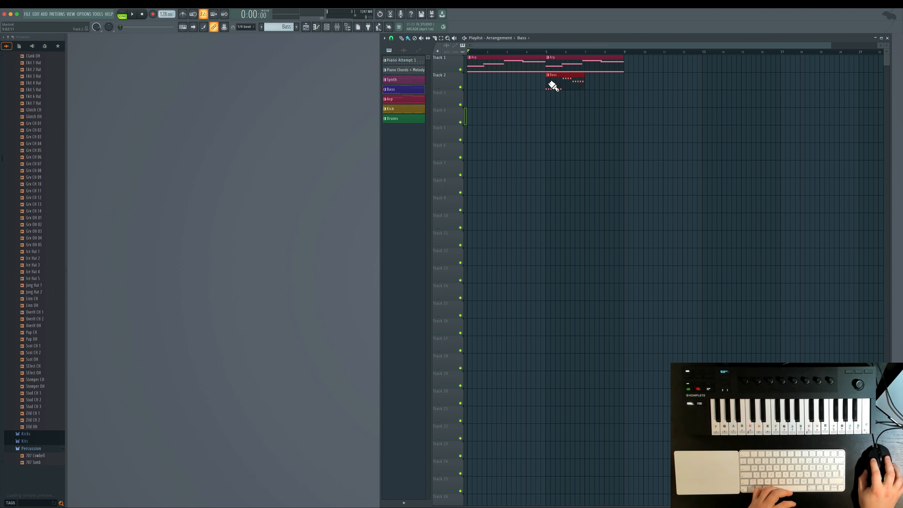
{"action": "key", "text": "space"}
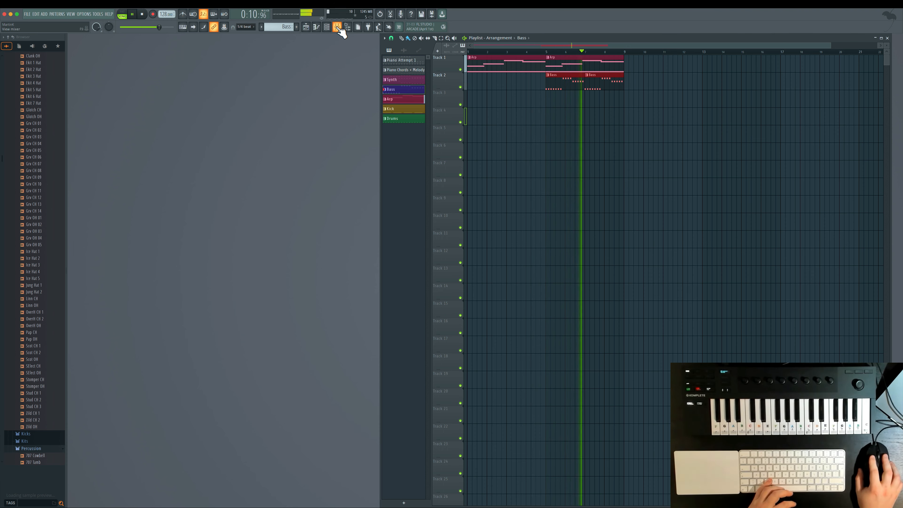
{"action": "key", "text": "space"}
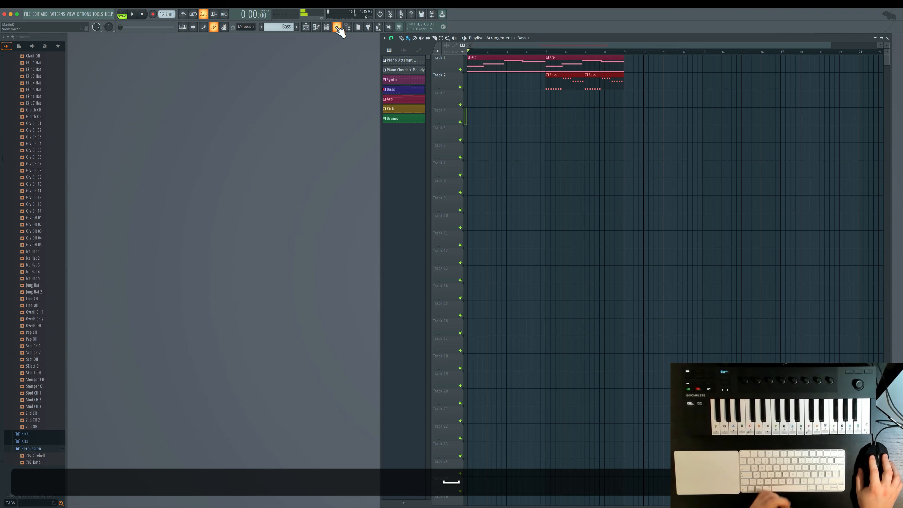
- Open the mixer and add Fruity Filter to the third effect slot of the Arp track
{"action": "left_click", "coordinate": [337, 27]}
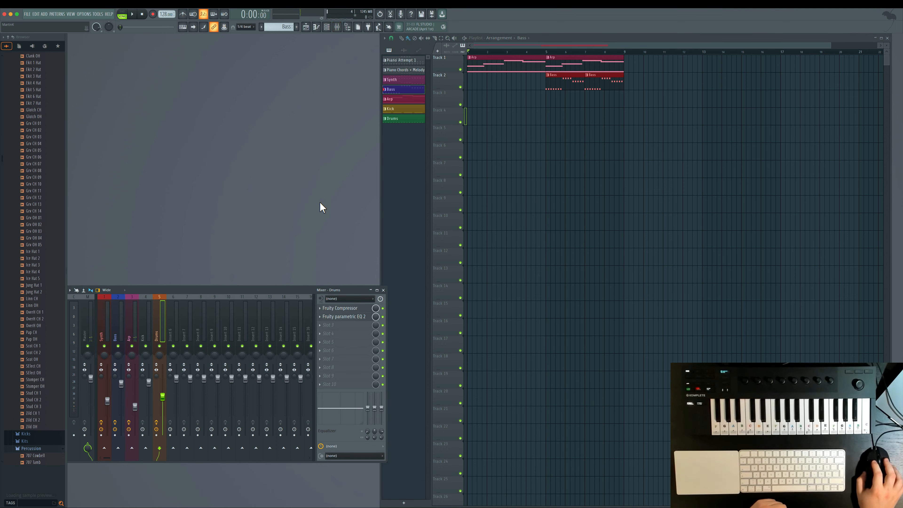
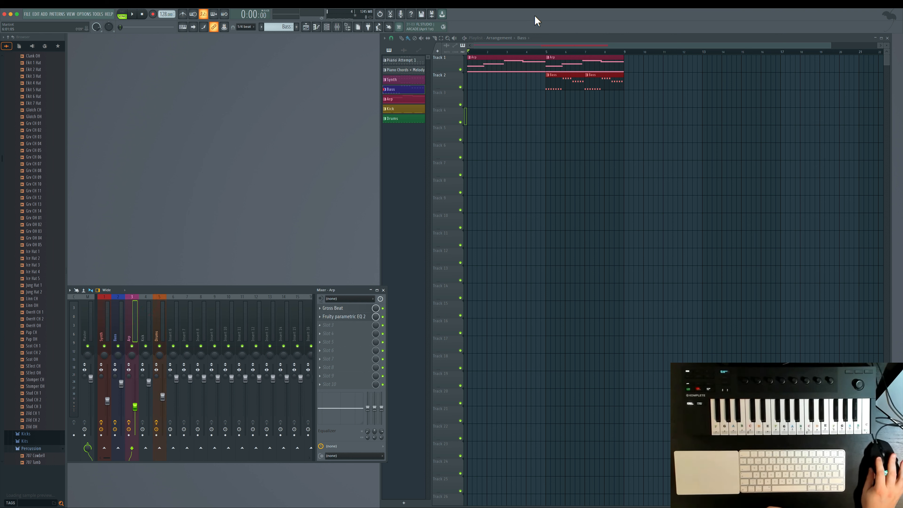
{"action": "left_click", "coordinate": [329, 326]}
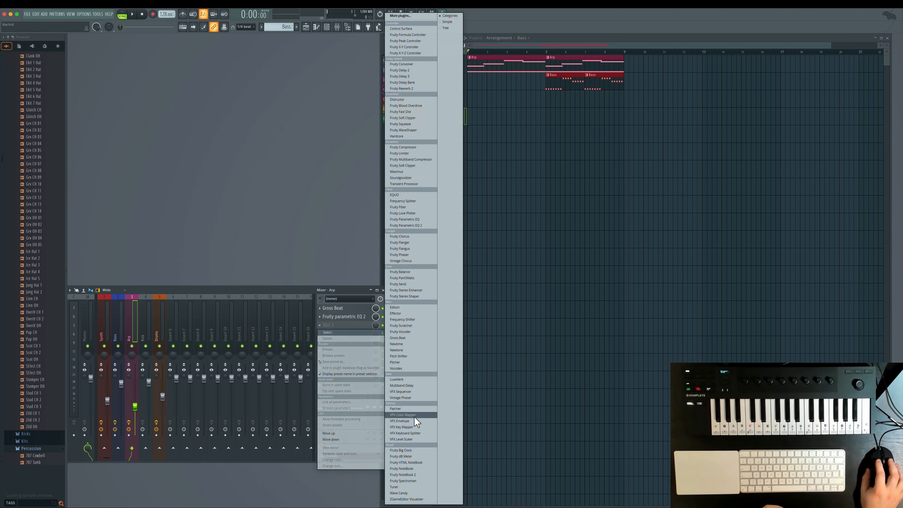
{"action": "left_click", "coordinate": [416, 209]}
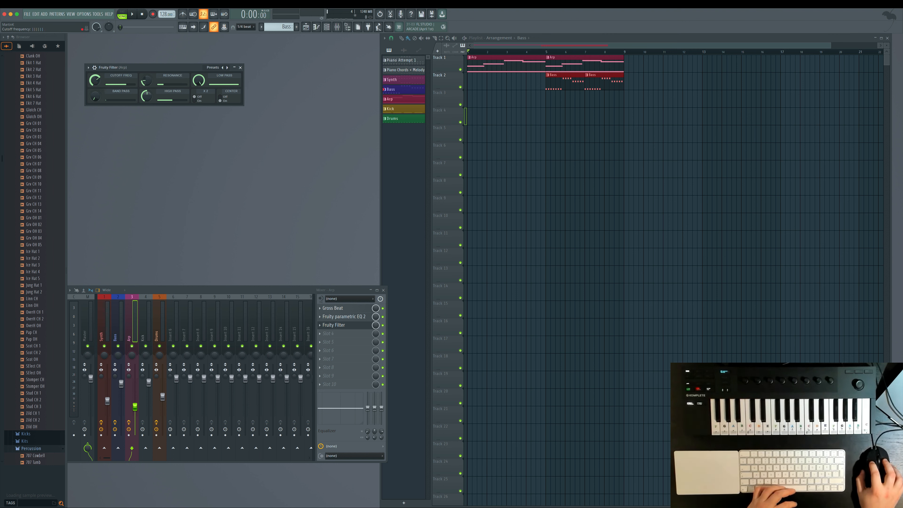
- Turn the Arp filter's high pass down to minimum and lower its cutoff frequency during playback
{"action": "left_click", "coordinate": [473, 58]}
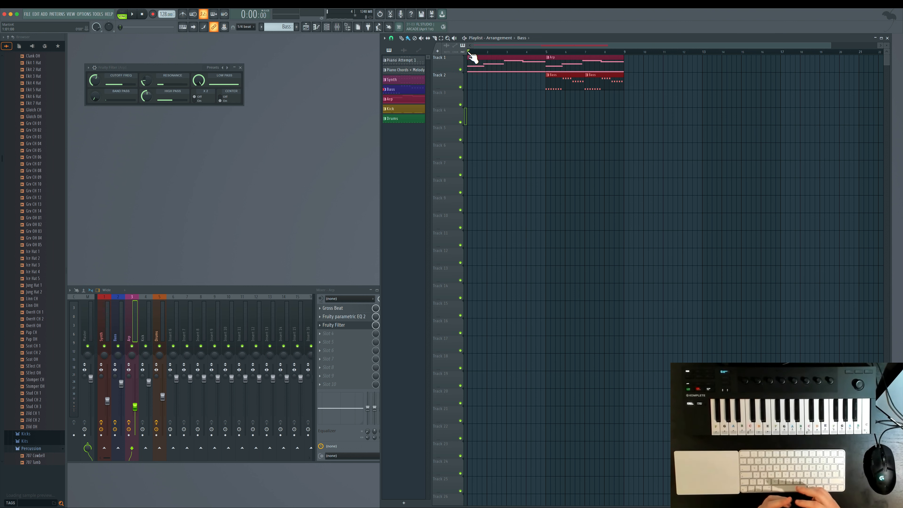
{"action": "key", "text": "shift+0"}
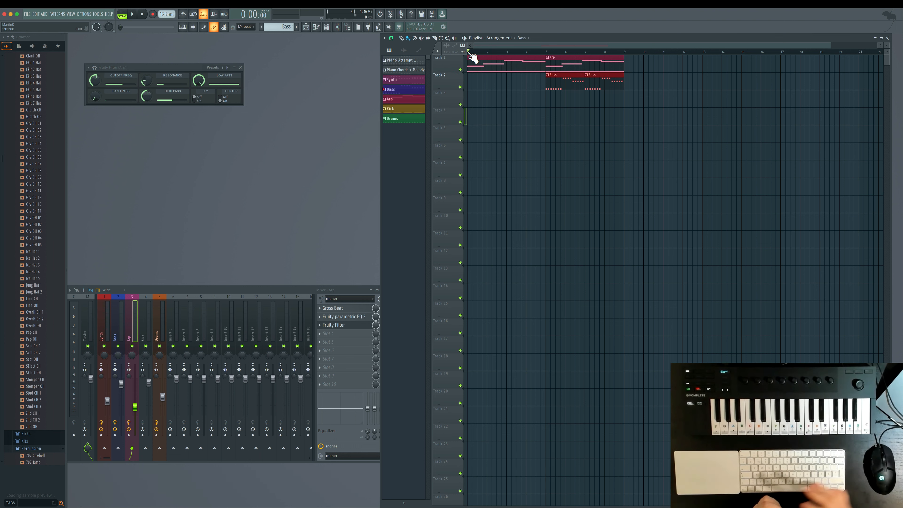
{"action": "mouse_move", "coordinate": [103, 83]}
{"action": "left_mouse_down"}
{"action": "mouse_move", "coordinate": [103, 93]}
{"action": "mouse_move", "coordinate": [96, 82]}
{"action": "left_mouse_up"}
{"action": "key", "text": "space"}
{"action": "key", "text": "space"}
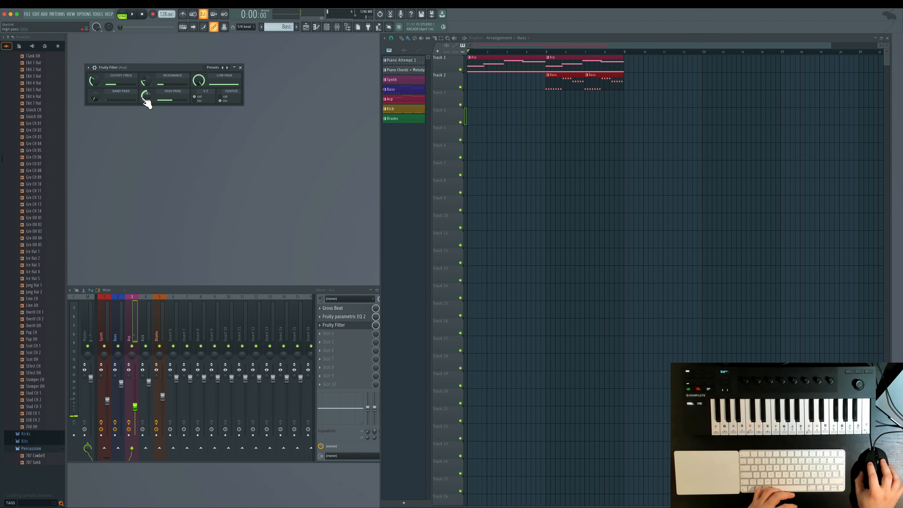
{"action": "key", "text": "space"}
{"action": "left_click_drag", "start_coordinate": [95, 82], "coordinate": [95, 101]}
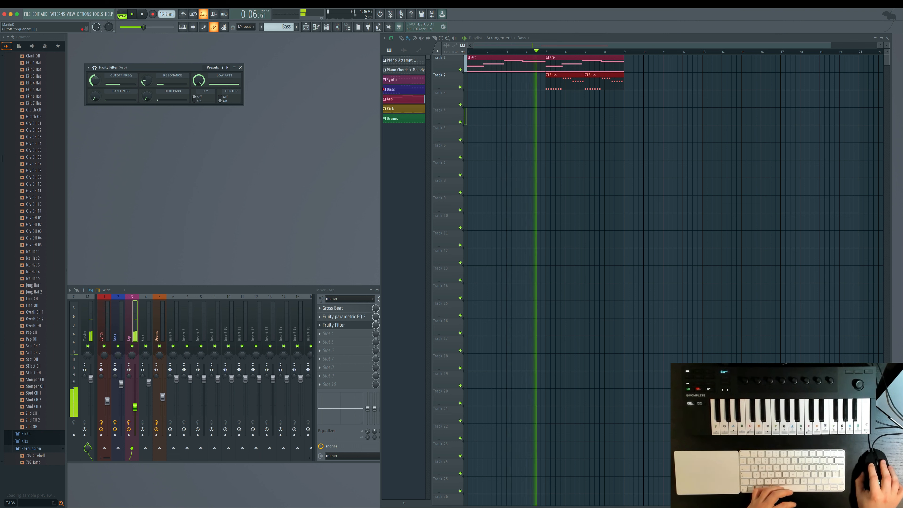
- Try the Arp filter with high pass at full and low pass at minimum, sweeping the cutoff down during playback
{"action": "key", "text": "space"}
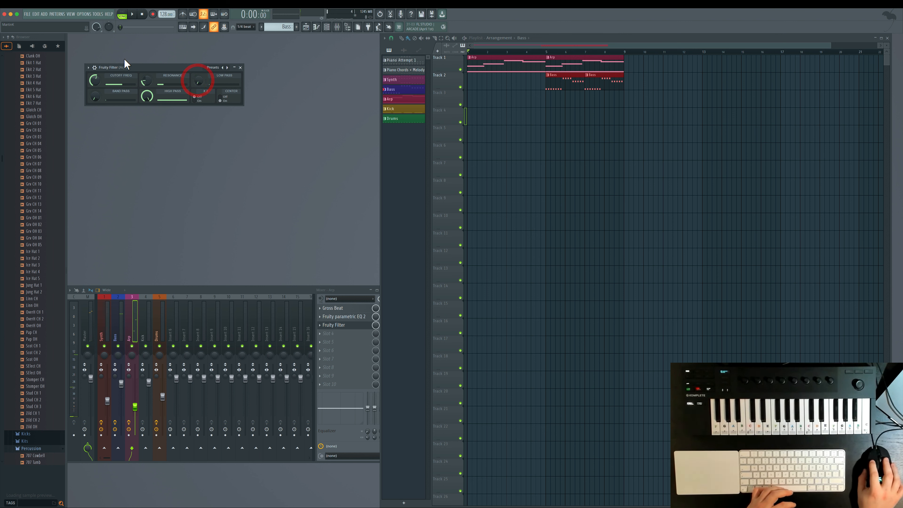
{"action": "key", "text": "space"}
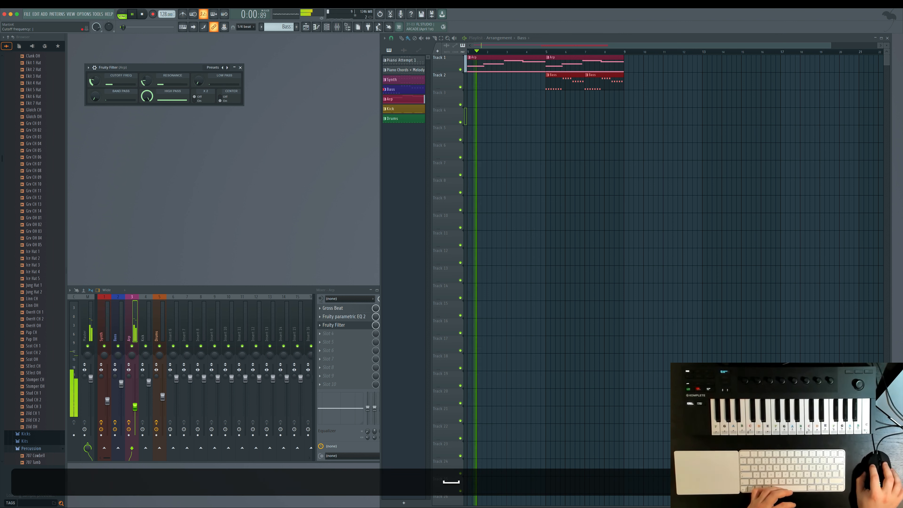
{"action": "key", "text": "space"}
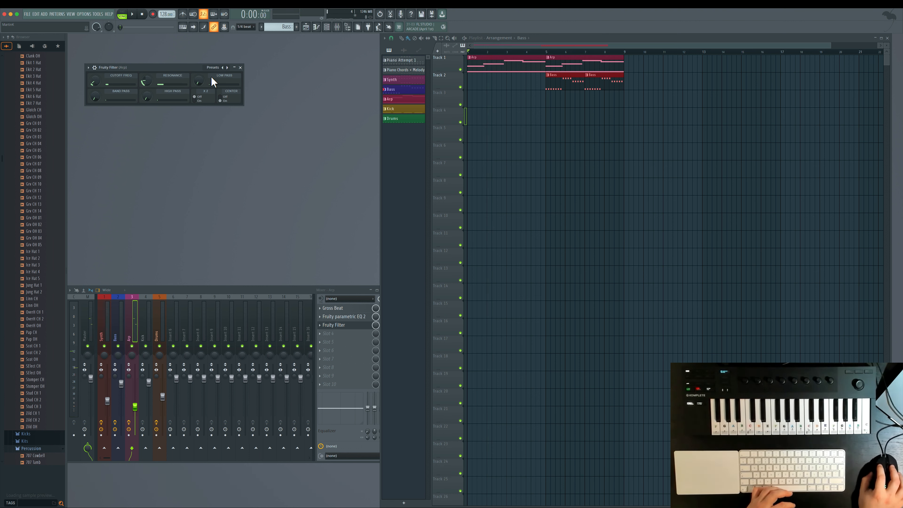
- Set the Arp filter's low pass to full and resonance to minimum, and sweep the cutoff up from its lowest position during playback
{"action": "left_click_drag", "start_coordinate": [212, 81], "coordinate": [198, 67]}
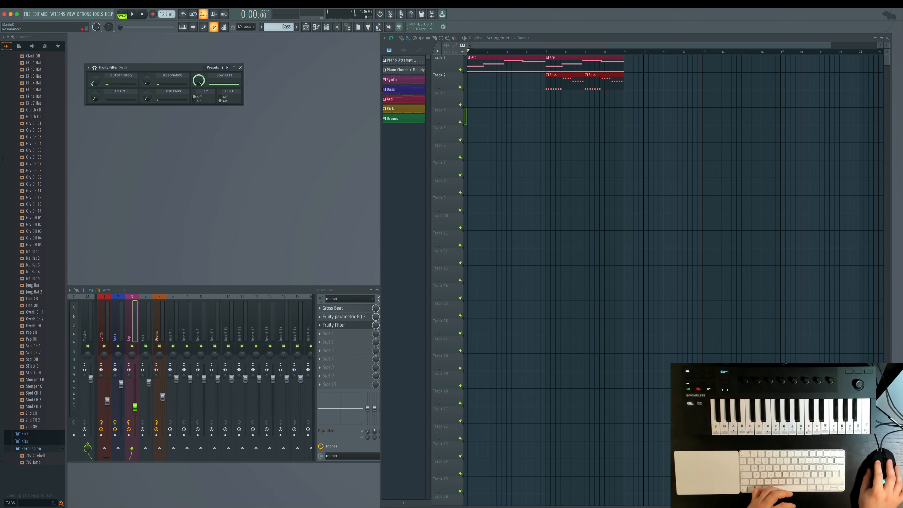
{"action": "key", "text": "space"}
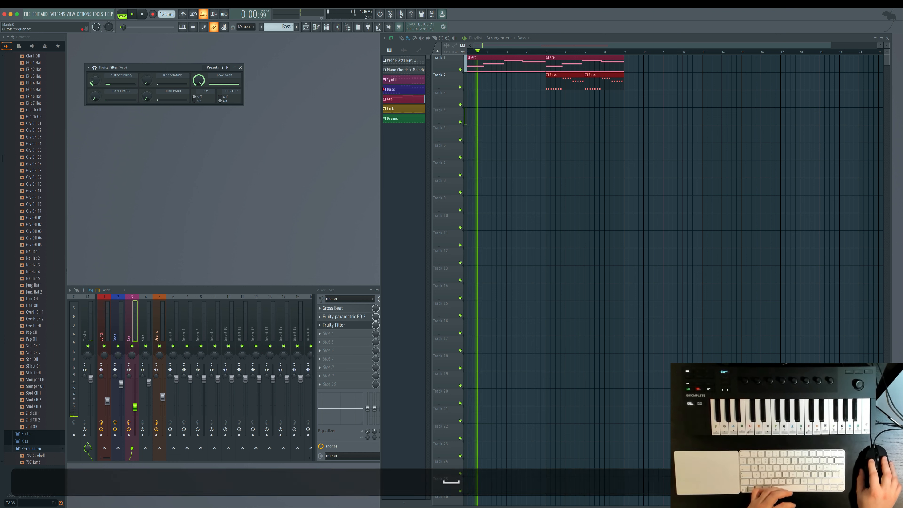
{"action": "left_click_drag", "start_coordinate": [138, 89], "coordinate": [95, 63]}
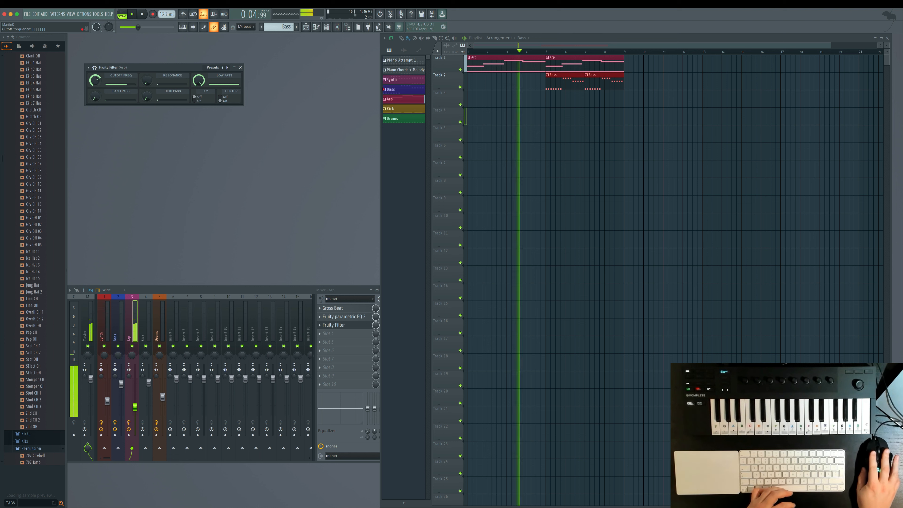
{"action": "key", "text": "space"}
- Create an automation clip for the Arp filter's cutoff frequency
{"action": "right_click", "coordinate": [93, 80]}
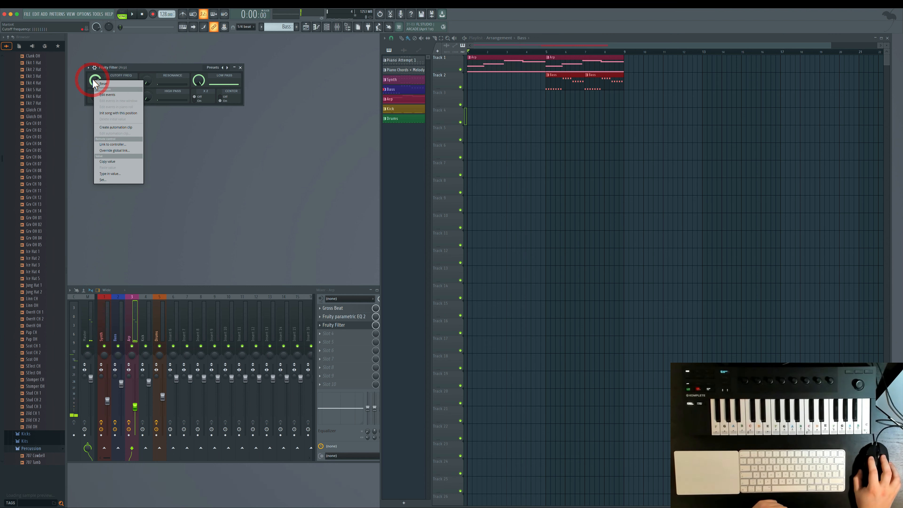
{"action": "left_click", "coordinate": [95, 83]}
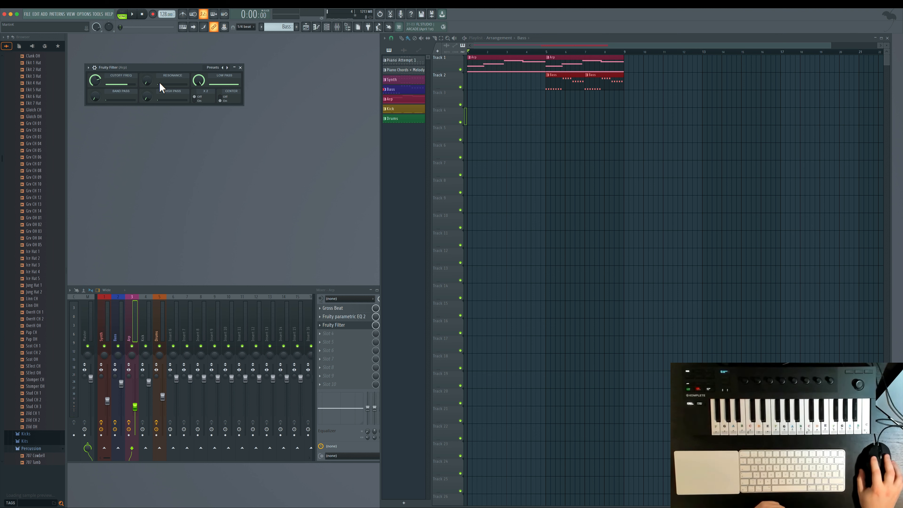
{"action": "right_click", "coordinate": [97, 82]}
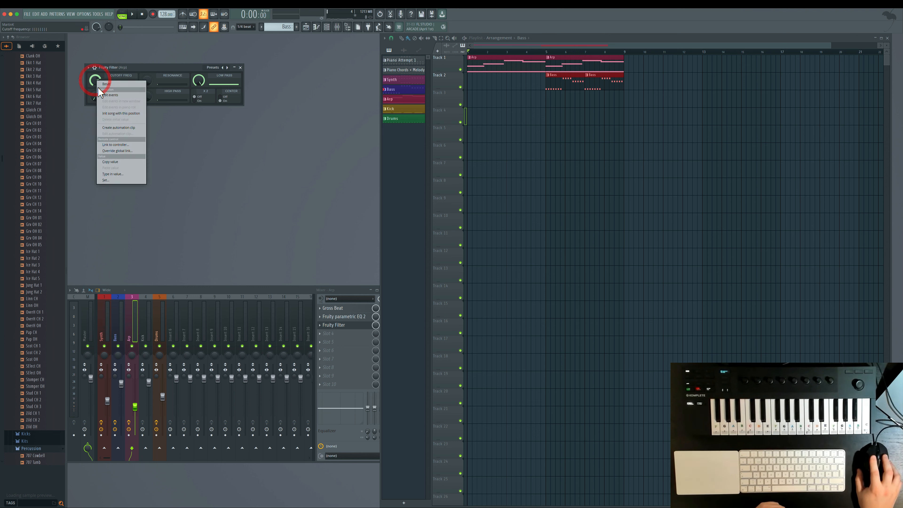
{"action": "left_click", "coordinate": [111, 127]}
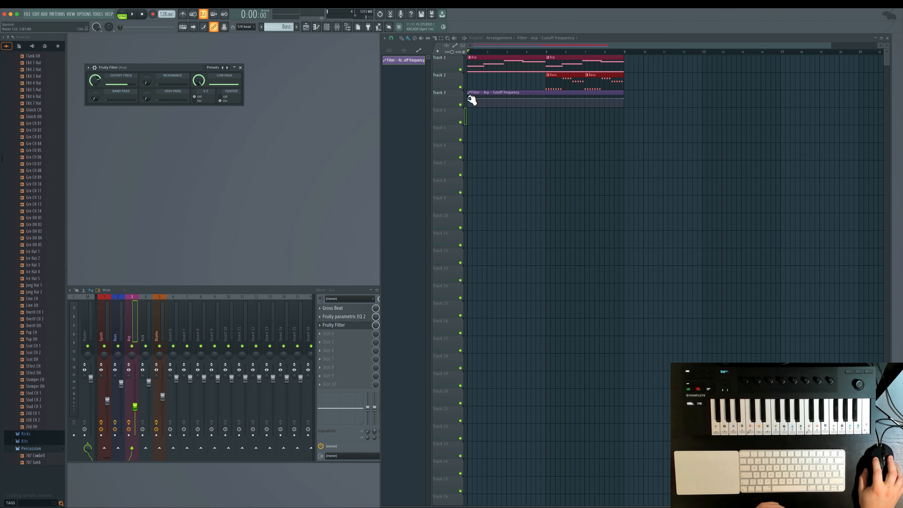
- Look through the playlist picker's pattern, audio and automation clip lists, ending on the automation clips
{"action": "left_click", "coordinate": [418, 51]}
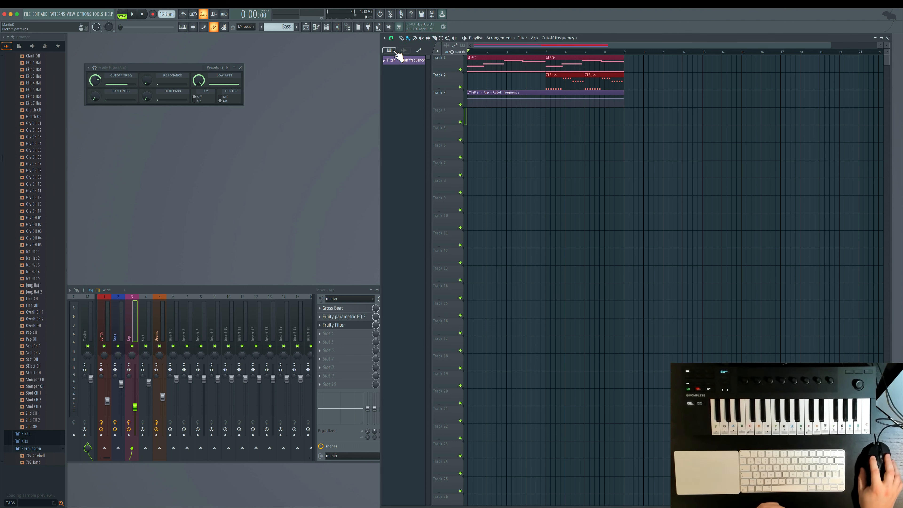
{"action": "left_click", "coordinate": [388, 49]}
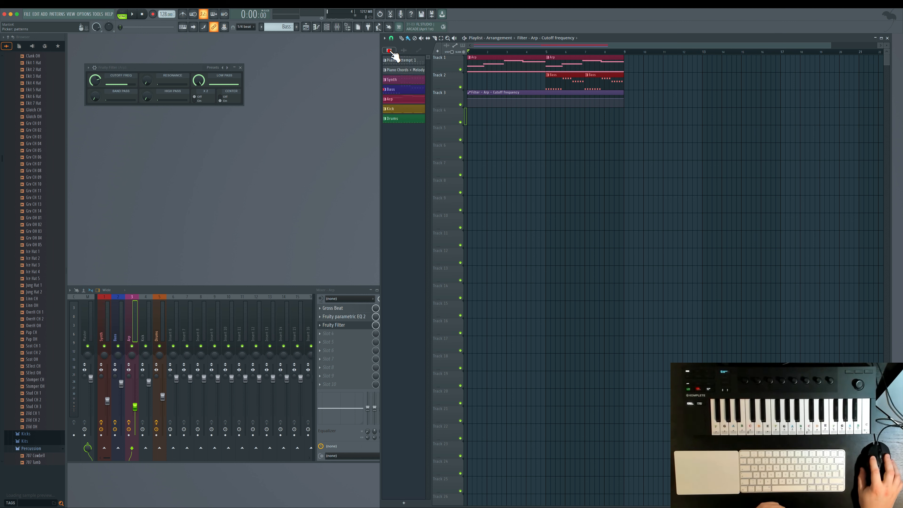
{"action": "left_click", "coordinate": [418, 50]}
{"action": "left_click", "coordinate": [386, 49]}
{"action": "left_click", "coordinate": [401, 49]}
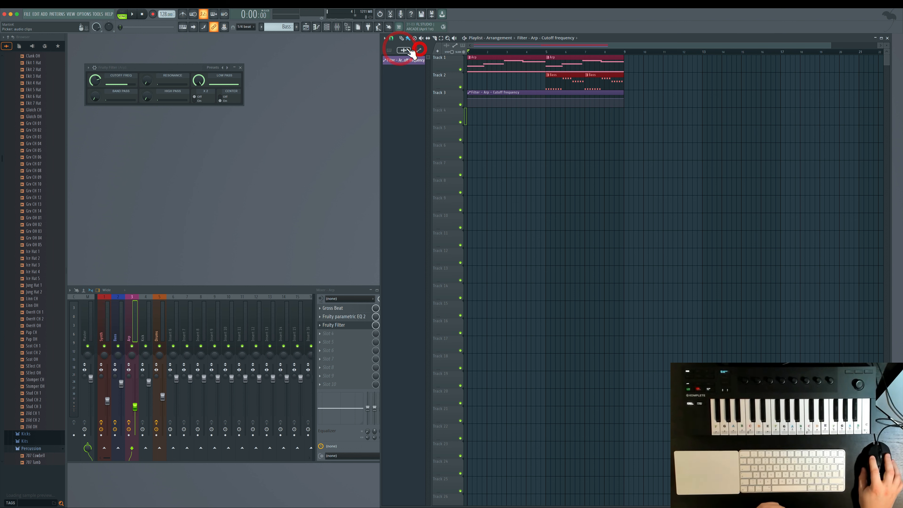
{"action": "left_click", "coordinate": [388, 50]}
{"action": "left_click", "coordinate": [418, 50]}
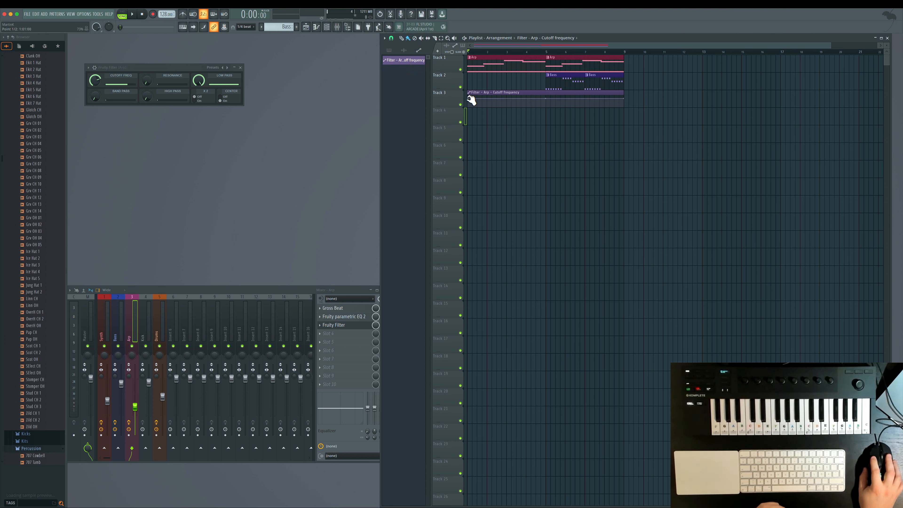
- Shape the Arp cutoff automation on Track 3 into a ramp rising from minimum at bar 1 to the top at bar 9
{"action": "left_click_drag", "start_coordinate": [468, 98], "coordinate": [464, 118]}
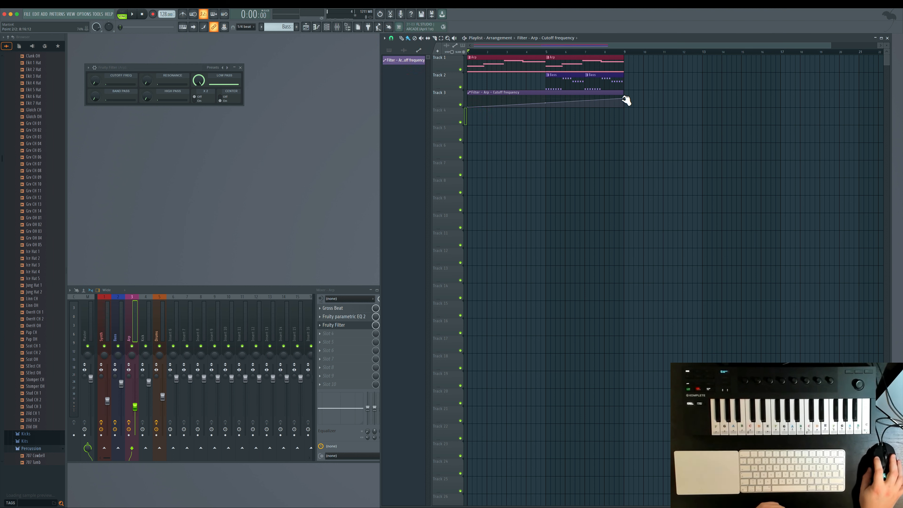
{"action": "left_click_drag", "start_coordinate": [623, 97], "coordinate": [569, 102]}
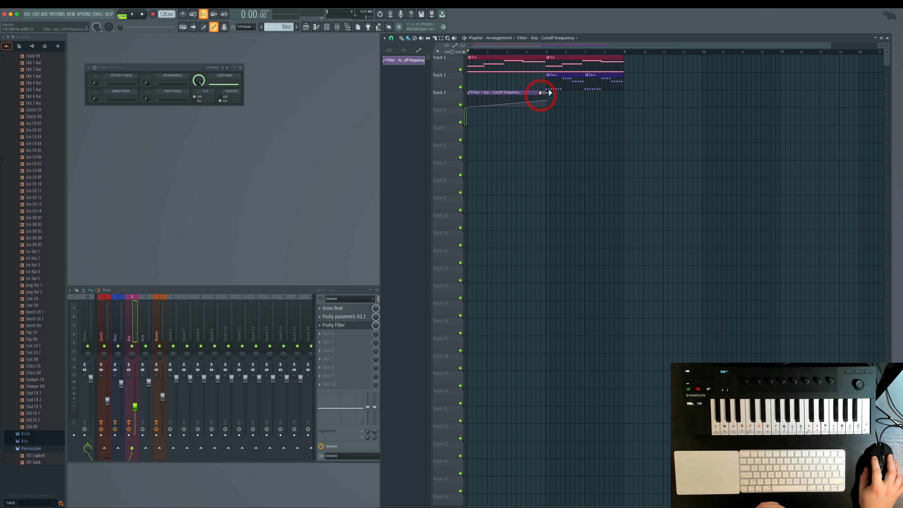
{"action": "left_click_drag", "start_coordinate": [546, 100], "coordinate": [626, 100]}
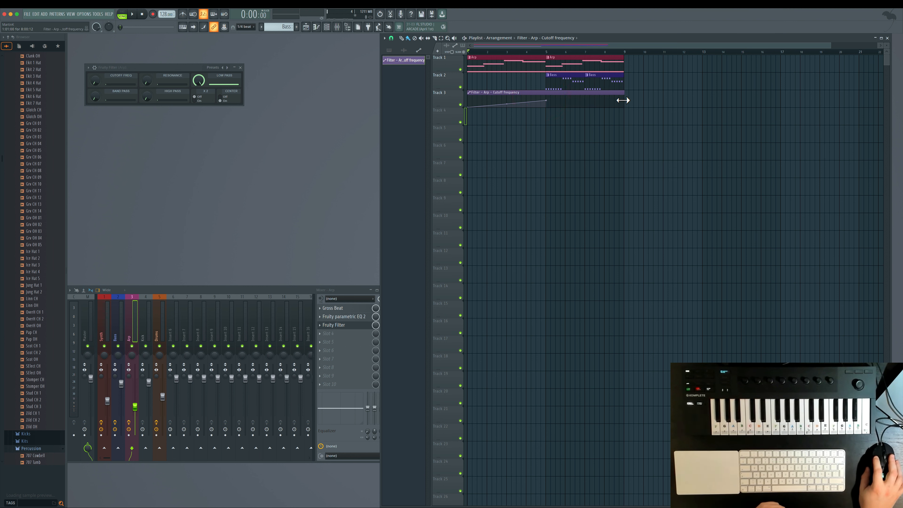
{"action": "left_click_drag", "start_coordinate": [546, 101], "coordinate": [626, 94]}
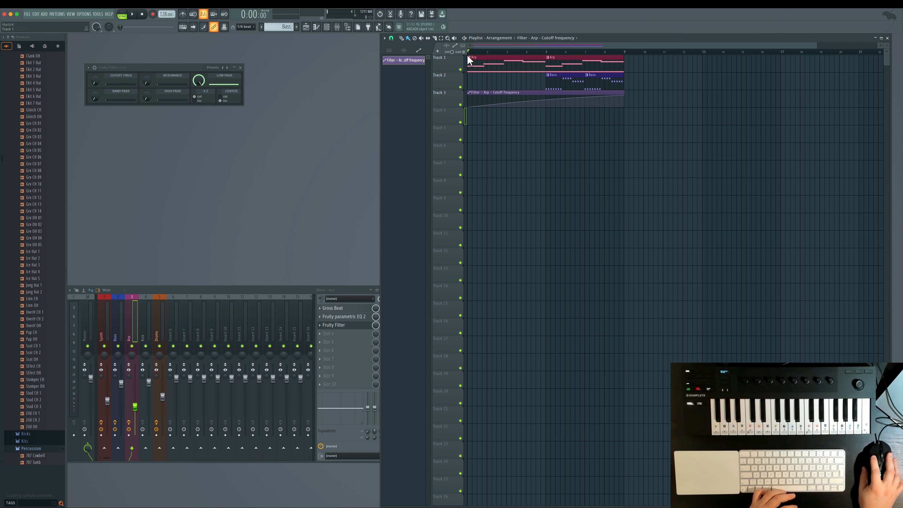
- Play the arrangement and bend the middle of the Arp cutoff automation curve slightly downward for a slower rise
{"action": "key", "text": "space"}
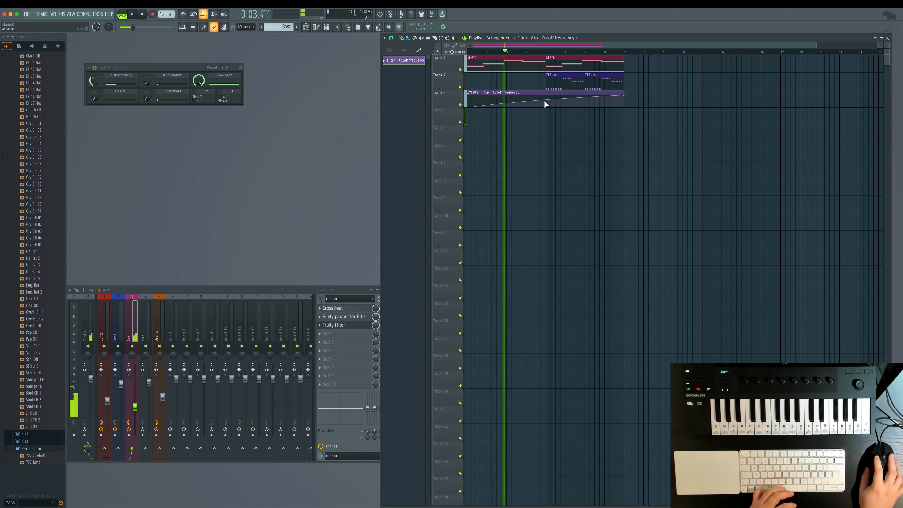
{"action": "left_click_drag", "start_coordinate": [545, 99], "coordinate": [545, 102]}
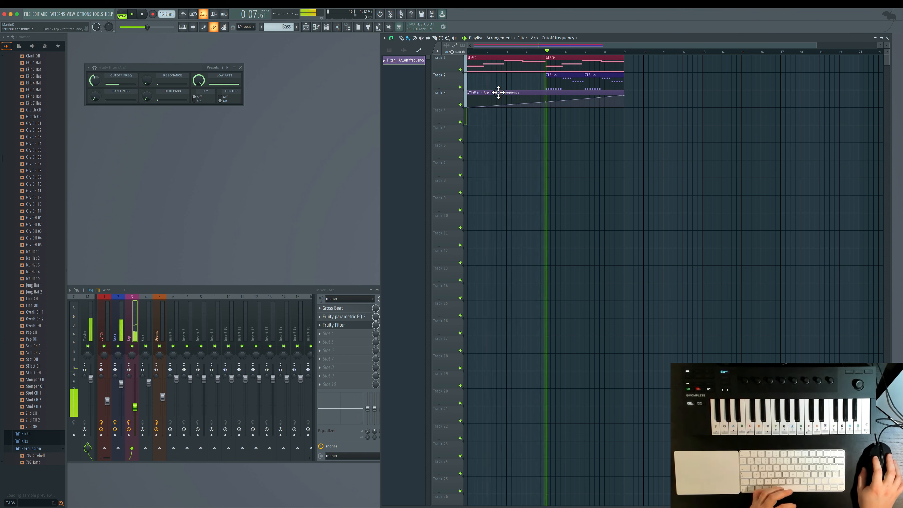
{"action": "key", "text": "space"}
- Add Fruity Filter to the third effect slot of the Bass mixer track and start playback
{"action": "left_click", "coordinate": [297, 288]}
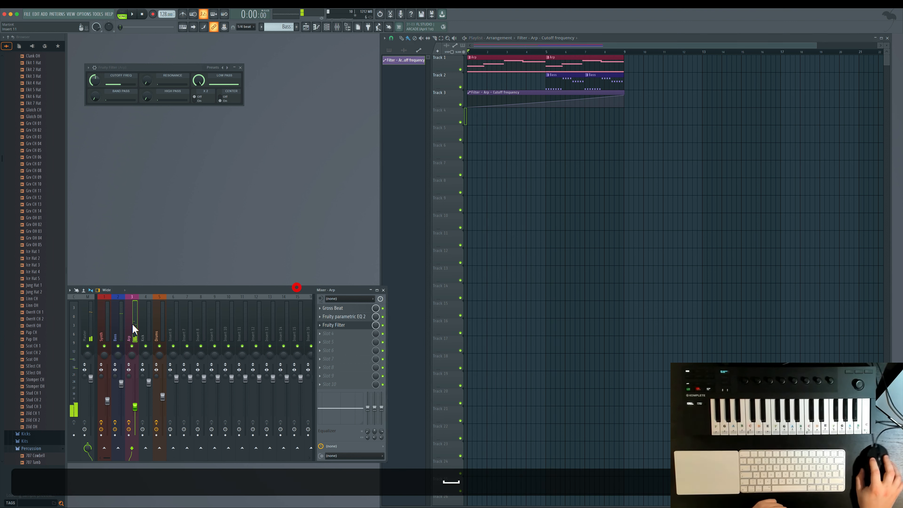
{"action": "left_click", "coordinate": [116, 306]}
{"action": "left_click", "coordinate": [328, 325]}
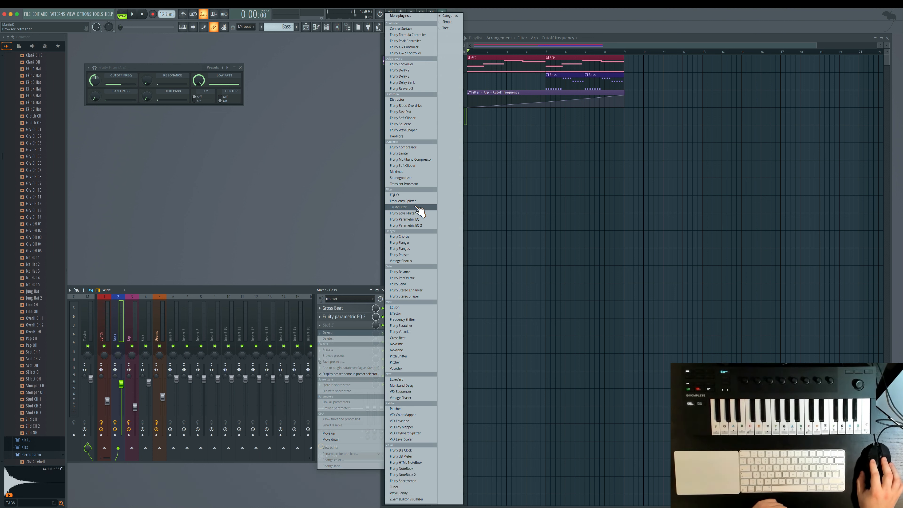
{"action": "left_click", "coordinate": [419, 207]}
{"action": "key", "text": "space"}
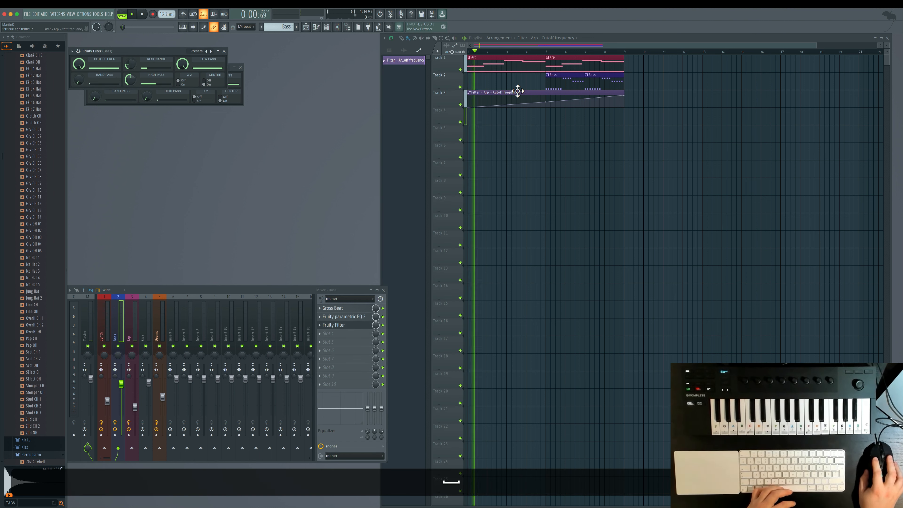
- Stop playback, review the settings of the Arp track's Fruity Filter and close its window
{"action": "key", "text": "space"}
{"action": "left_click", "coordinate": [342, 325]}
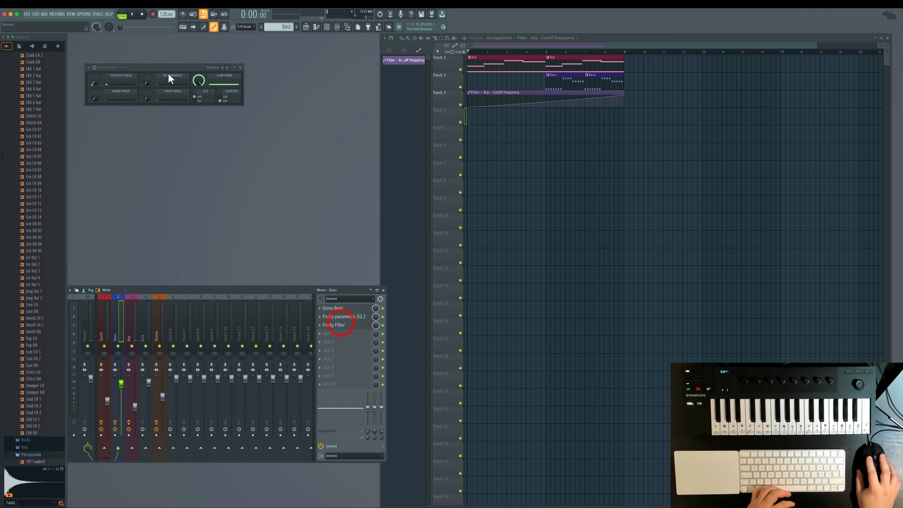
{"action": "left_click", "coordinate": [150, 81]}
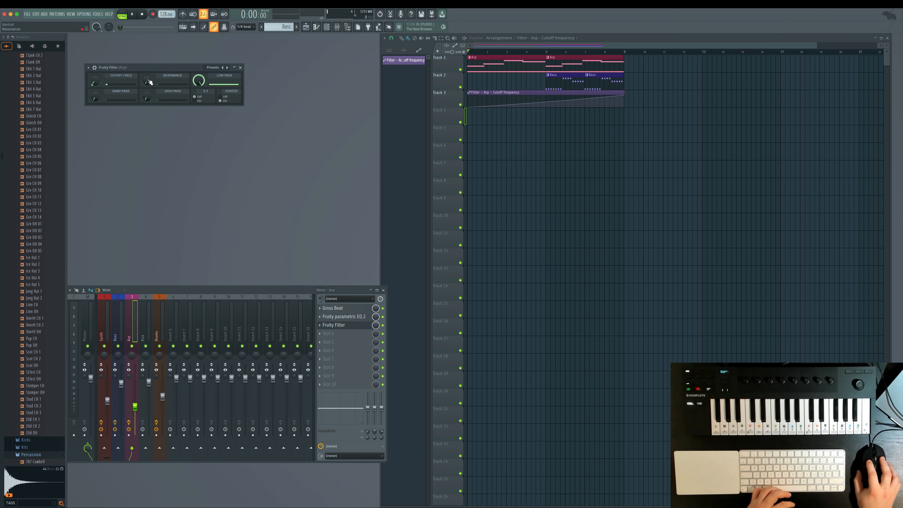
{"action": "right_click", "coordinate": [91, 80]}
{"action": "left_click", "coordinate": [89, 78]}
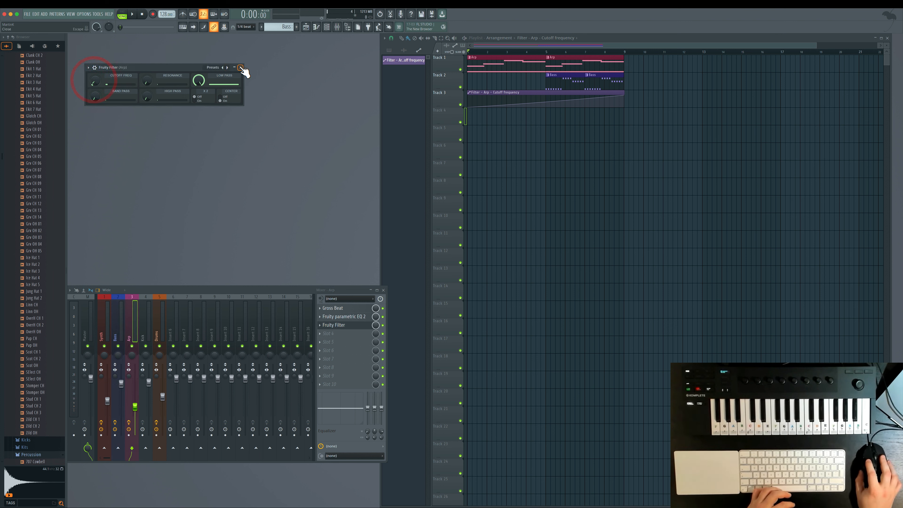
{"action": "left_click", "coordinate": [240, 67]}
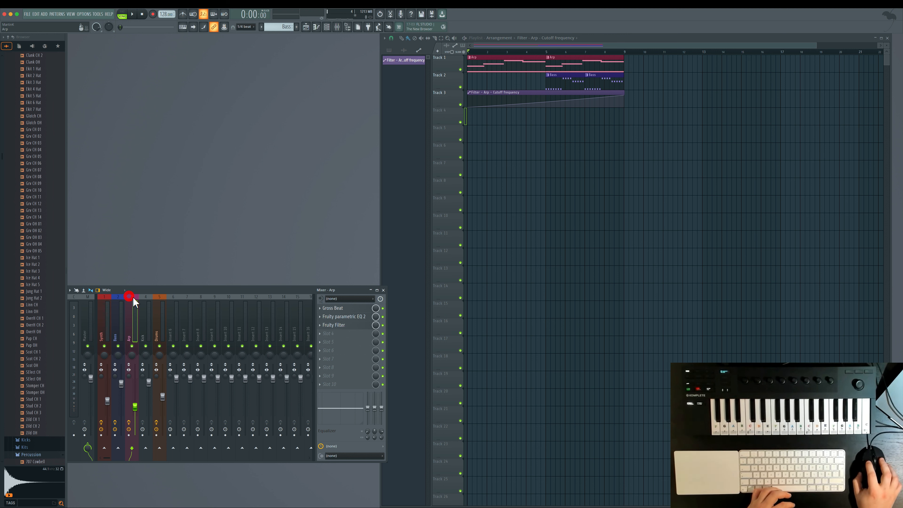
- Set the Bass Fruity Filter to full low-pass without resonance, and lower its cutoff near minimum while playing from bar 5
{"action": "left_click", "coordinate": [118, 296]}
{"action": "left_click", "coordinate": [335, 325]}
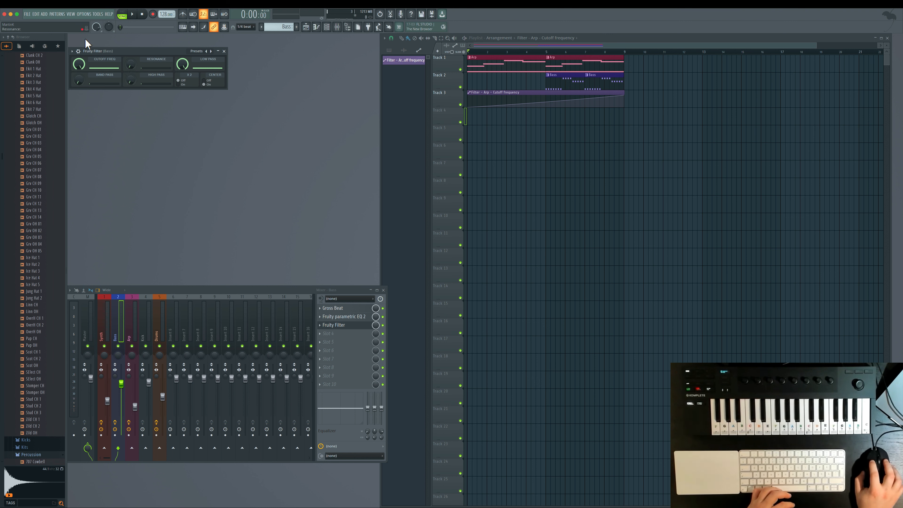
{"action": "key", "text": "space"}
{"action": "left_click", "coordinate": [547, 53]}
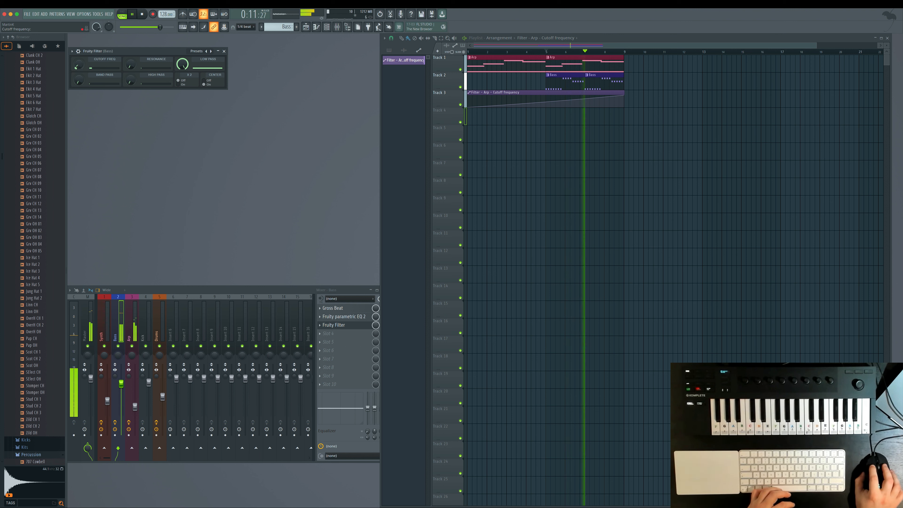
{"action": "key", "text": "space"}
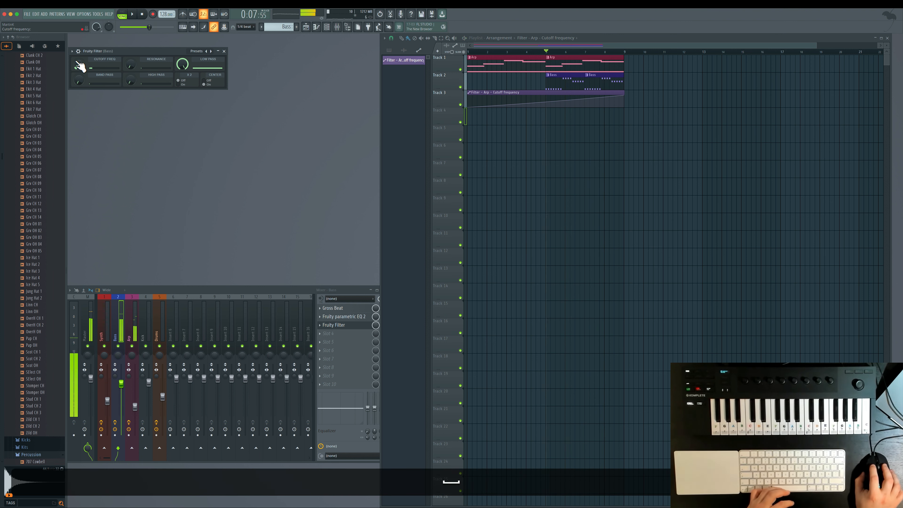
{"action": "key", "text": "space"}
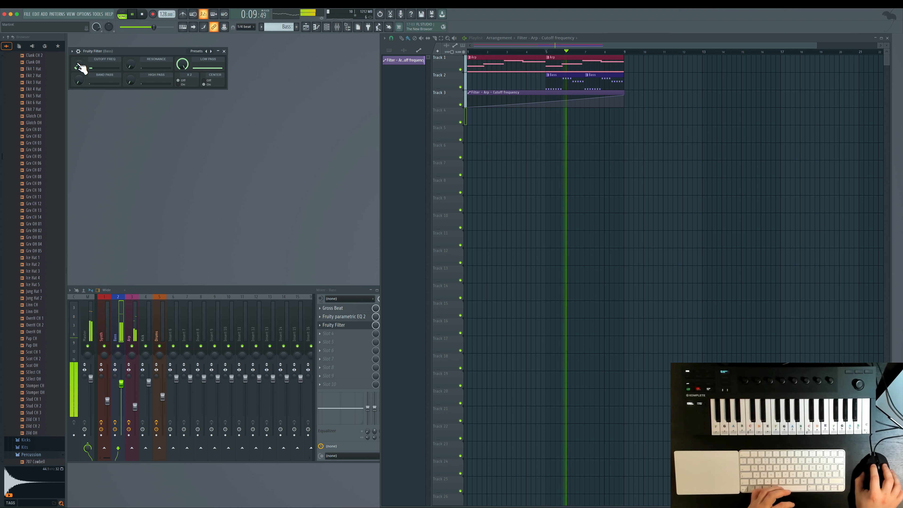
- Create a Bass cutoff automation clip and shift it to bar 5 on Track 4, ramping up to the top at bar 13
{"action": "right_click", "coordinate": [77, 67]}
{"action": "key", "text": "space"}
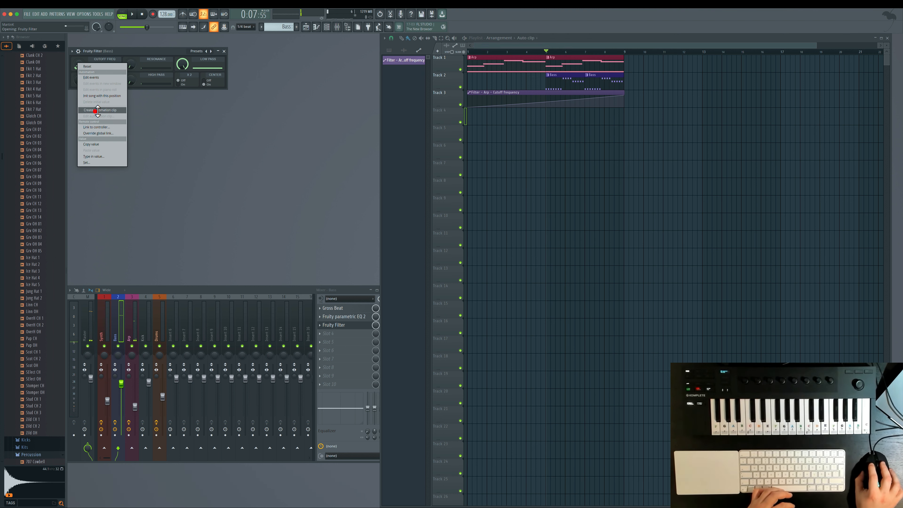
{"action": "left_click", "coordinate": [97, 110]}
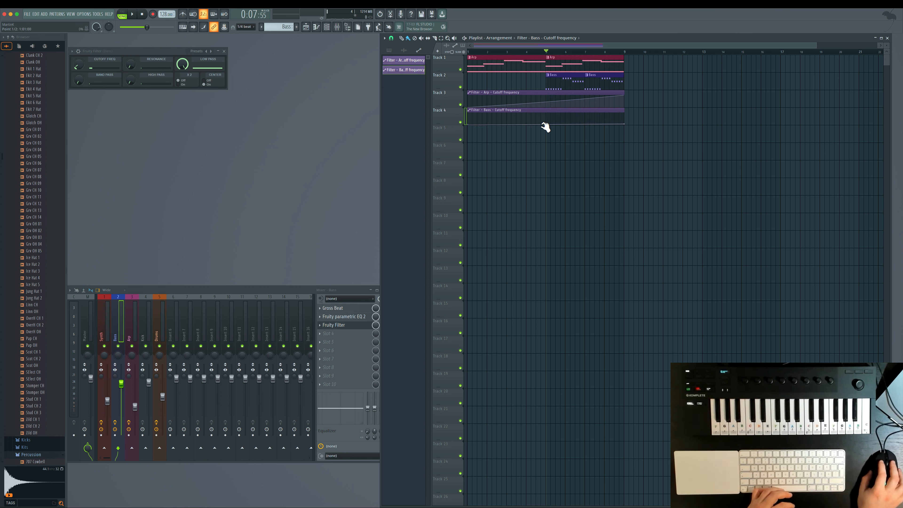
{"action": "left_click_drag", "start_coordinate": [475, 110], "coordinate": [551, 115]}
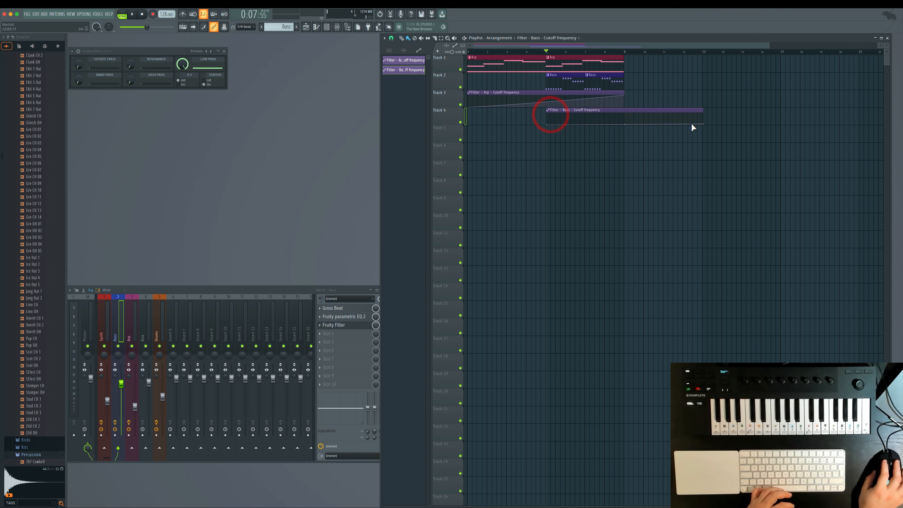
{"action": "left_click_drag", "start_coordinate": [705, 122], "coordinate": [704, 101]}
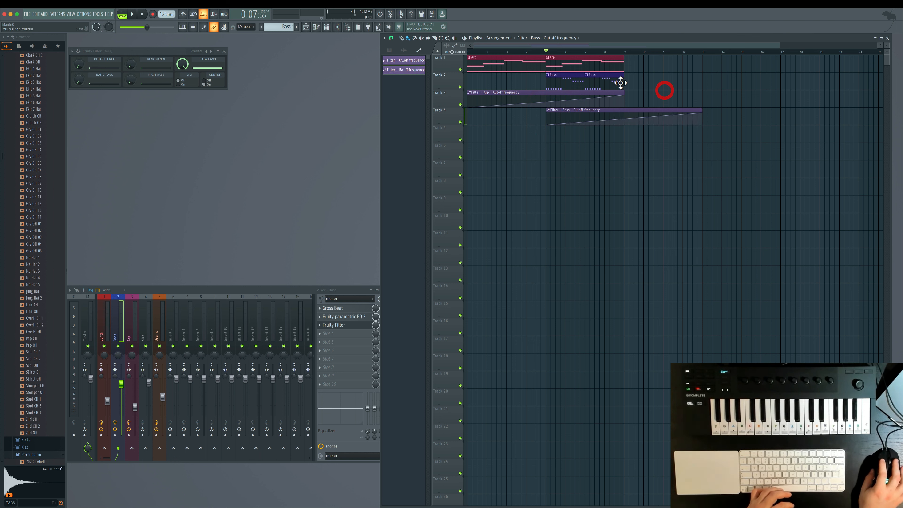
{"action": "left_click", "coordinate": [599, 77]}
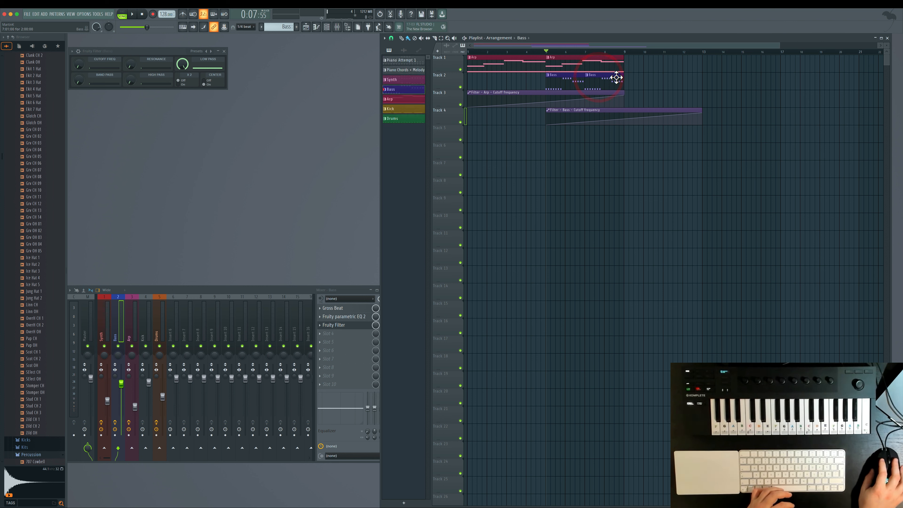
{"action": "left_click_drag", "start_coordinate": [628, 77], "coordinate": [679, 80]}
{"action": "right_click", "coordinate": [680, 80]}
{"action": "right_click", "coordinate": [653, 81]}
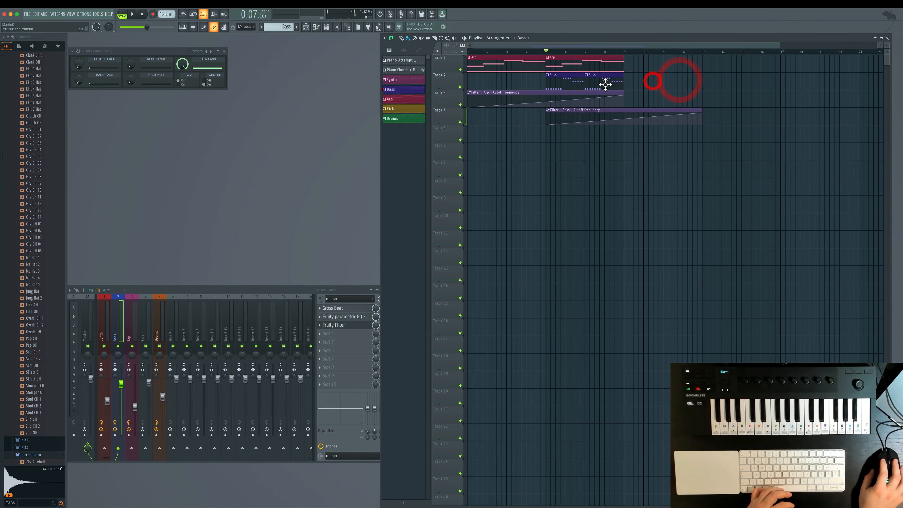
- Replace the Bass clips on Track 2 with four back-to-back Bass clips running from bar 5 to bar 13
{"action": "right_click", "coordinate": [572, 84]}
{"action": "right_click", "coordinate": [614, 85]}
{"action": "right_click", "coordinate": [560, 83]}
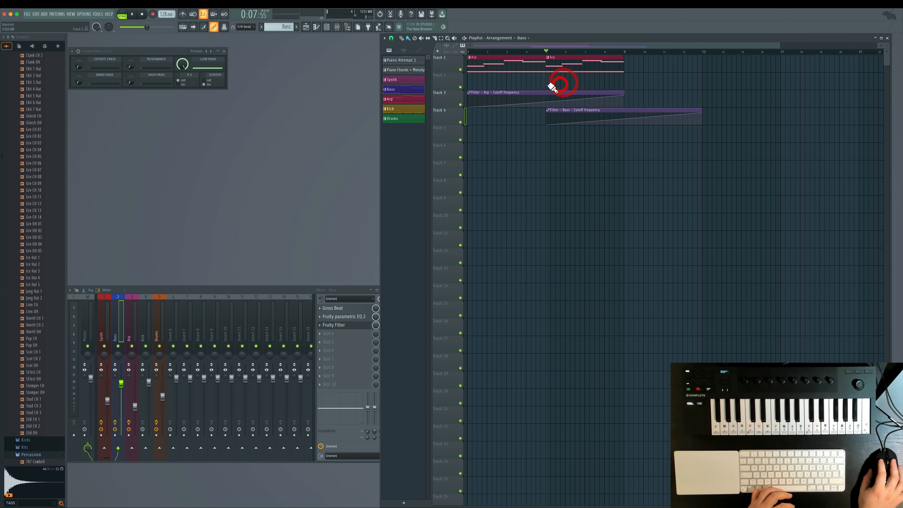
{"action": "left_click", "coordinate": [391, 38]}
{"action": "left_click", "coordinate": [399, 79]}
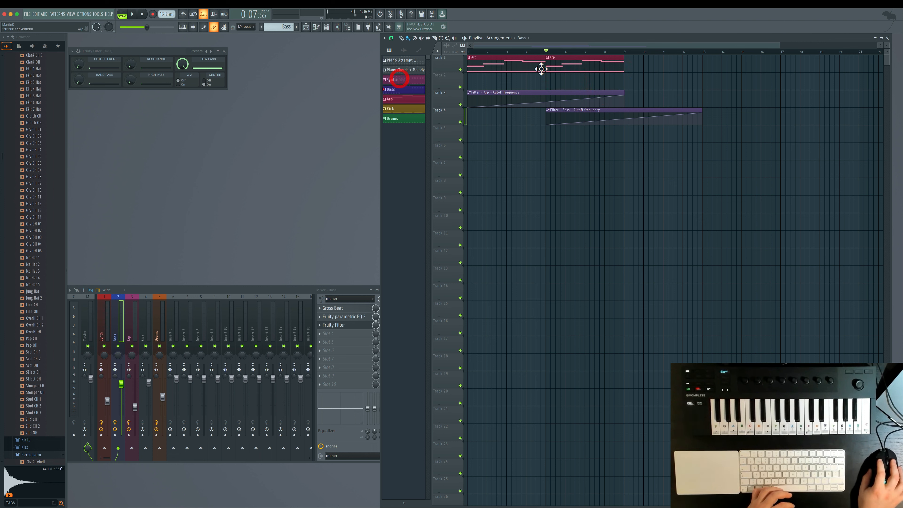
{"action": "left_click_drag", "start_coordinate": [550, 81], "coordinate": [681, 87]}
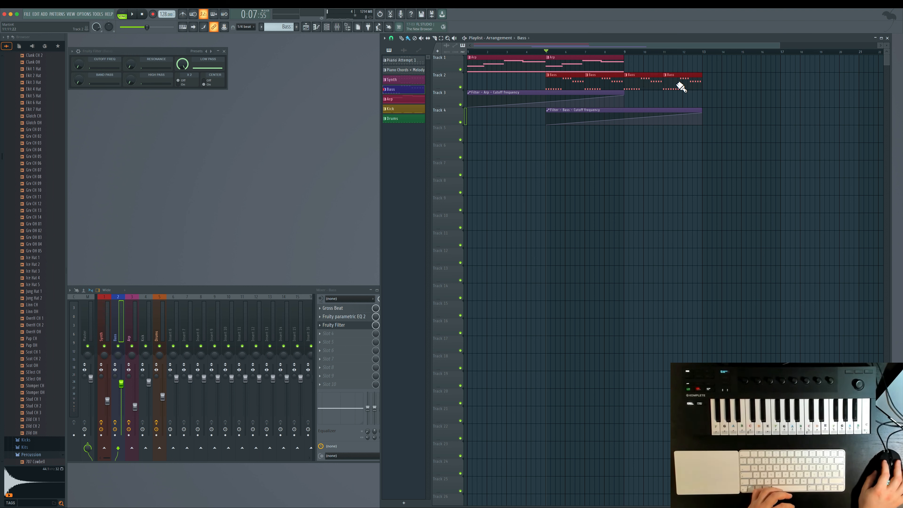
{"action": "left_click", "coordinate": [599, 60]}
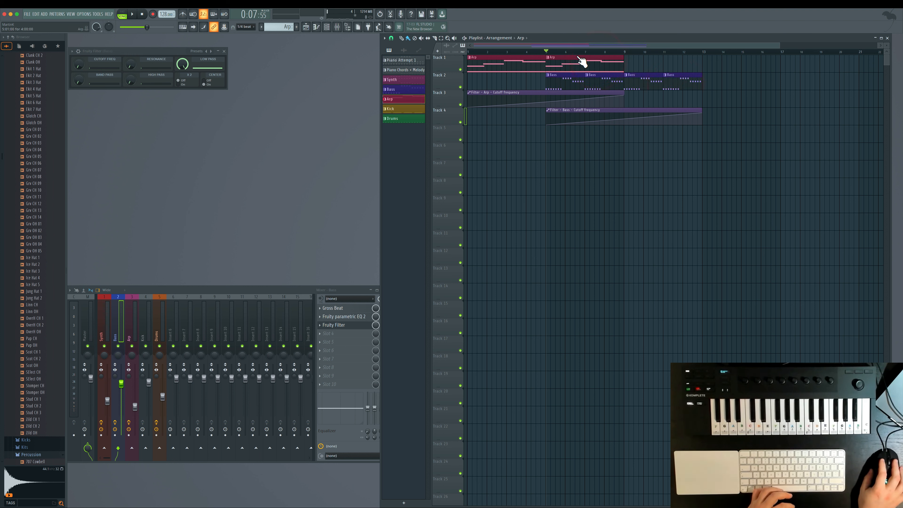
{"action": "left_click_drag", "start_coordinate": [583, 61], "coordinate": [668, 64]}
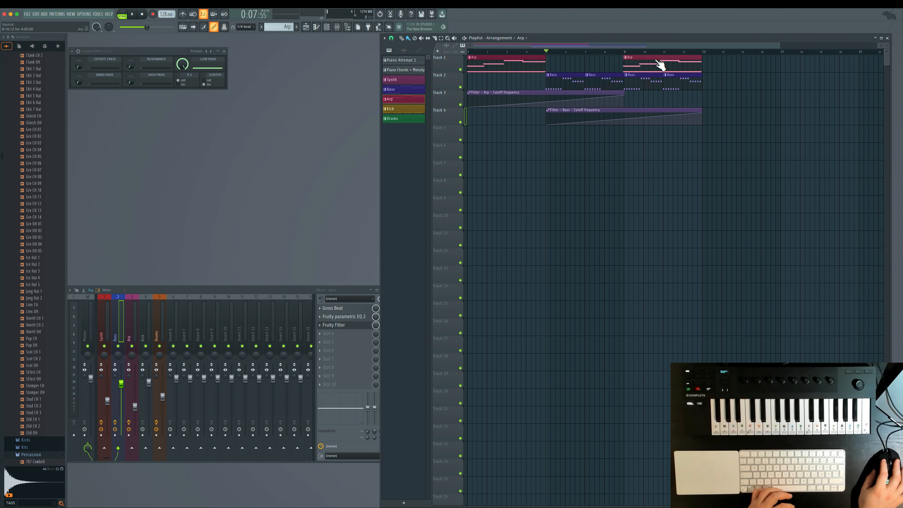
{"action": "key", "text": "super+z"}
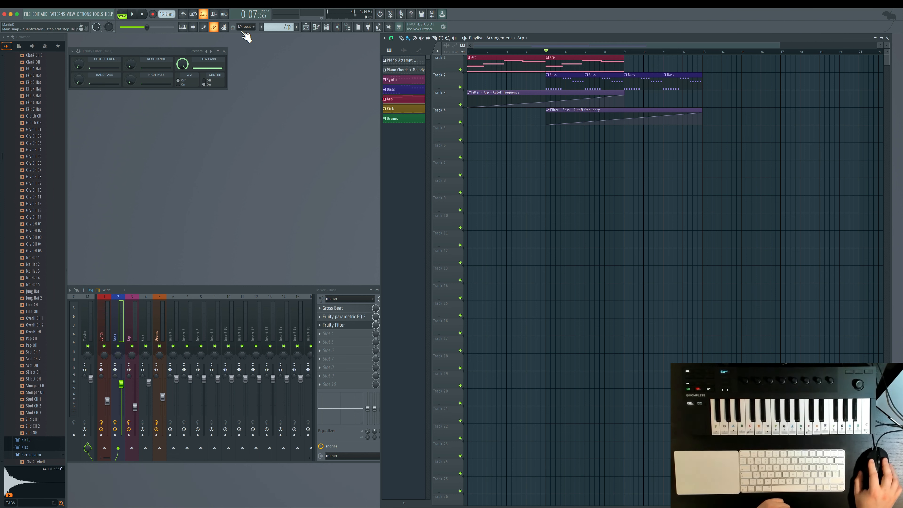
{"action": "left_click", "coordinate": [626, 66]}
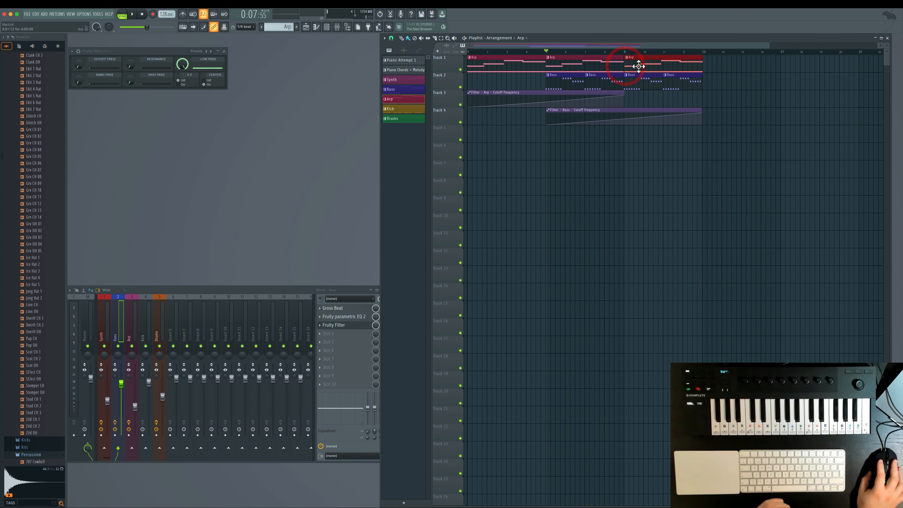
{"action": "left_click_drag", "start_coordinate": [637, 66], "coordinate": [697, 67]}
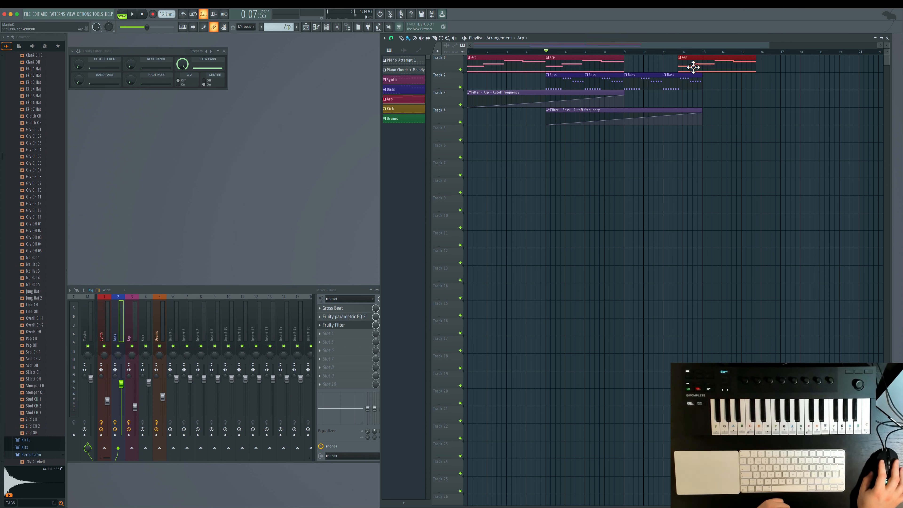
{"action": "key", "text": "super+z"}
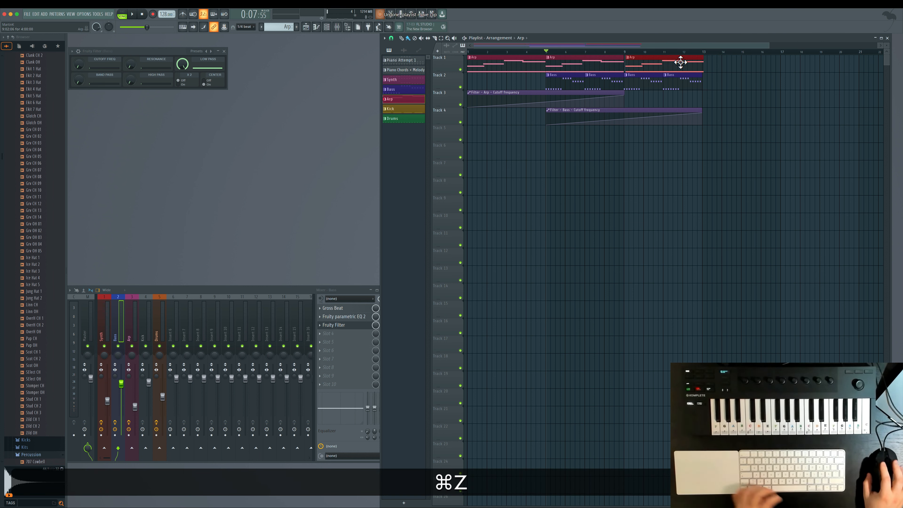
{"action": "right_click", "coordinate": [664, 59]}
{"action": "mouse_move", "coordinate": [640, 64]}
{"action": "left_mouse_down"}
{"action": "mouse_move", "coordinate": [713, 62]}
{"action": "mouse_move", "coordinate": [639, 72]}
{"action": "left_mouse_up"}
{"action": "right_click", "coordinate": [639, 72]}
- Set the playlist snap to Beat and place a third Arp clip on Track 1 at bar 9
{"action": "left_click", "coordinate": [392, 39]}
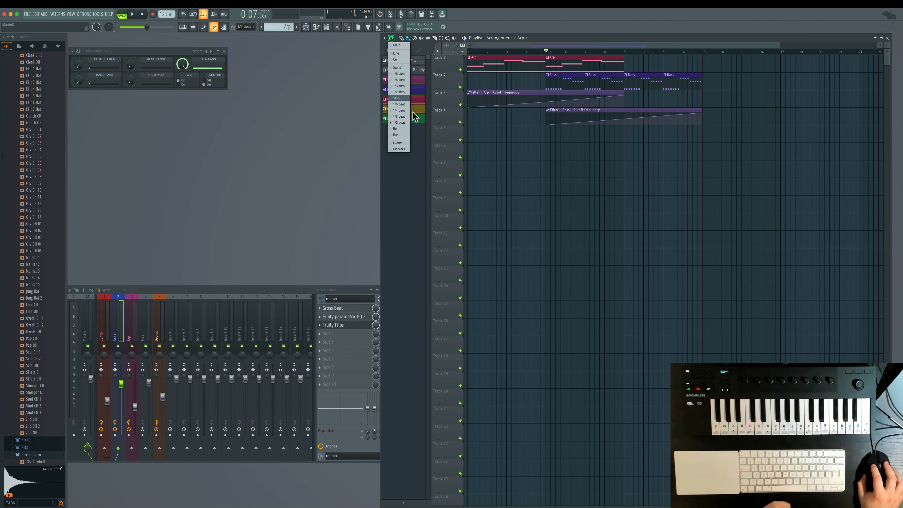
{"action": "left_click", "coordinate": [404, 129]}
{"action": "mouse_move", "coordinate": [644, 66]}
{"action": "left_mouse_down"}
{"action": "mouse_move", "coordinate": [671, 63]}
{"action": "mouse_move", "coordinate": [633, 65]}
{"action": "left_mouse_up"}
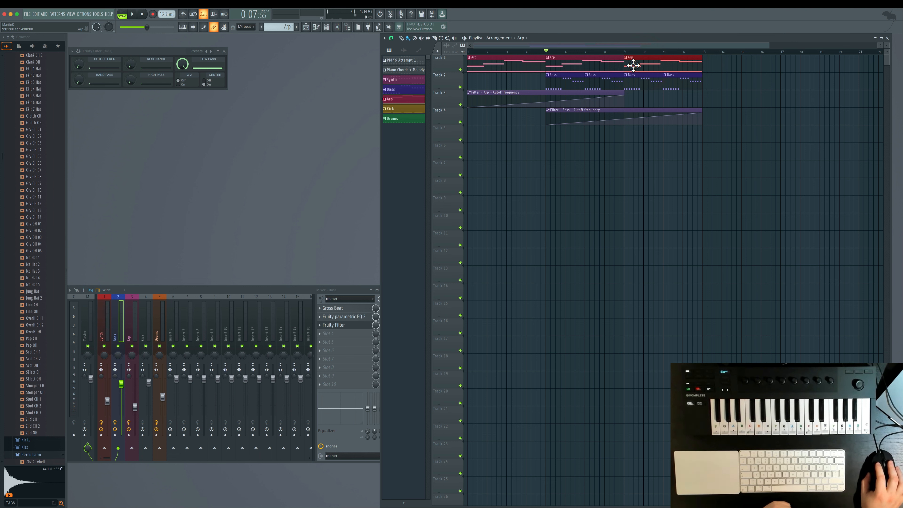
- Extend the arrangement from bar 13 to bar 17 with two Bass clips on Track 2 and one Arp clip on Track 1
{"action": "left_click", "coordinate": [711, 83]}
{"action": "right_click", "coordinate": [733, 82]}
{"action": "left_click", "coordinate": [694, 82]}
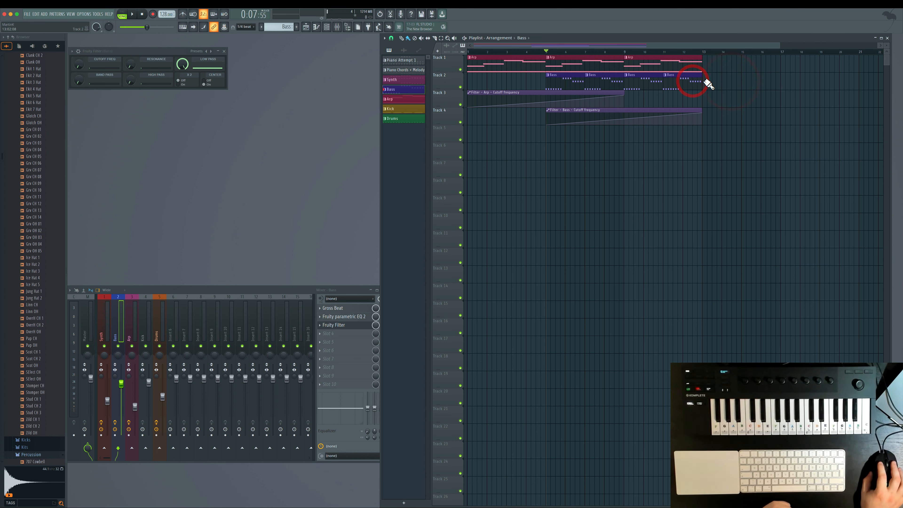
{"action": "left_click_drag", "start_coordinate": [707, 83], "coordinate": [770, 85]}
{"action": "left_click", "coordinate": [695, 64]}
{"action": "left_click", "coordinate": [707, 67]}
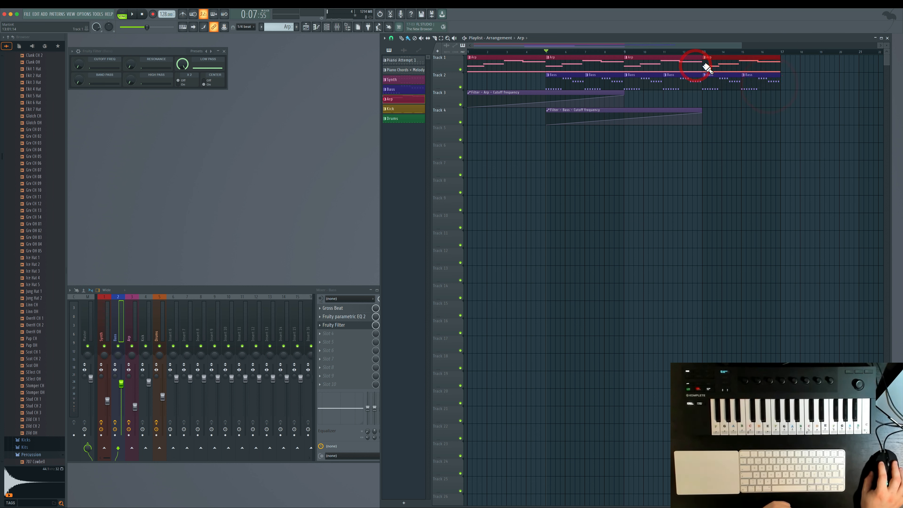
{"action": "left_click", "coordinate": [743, 68]}
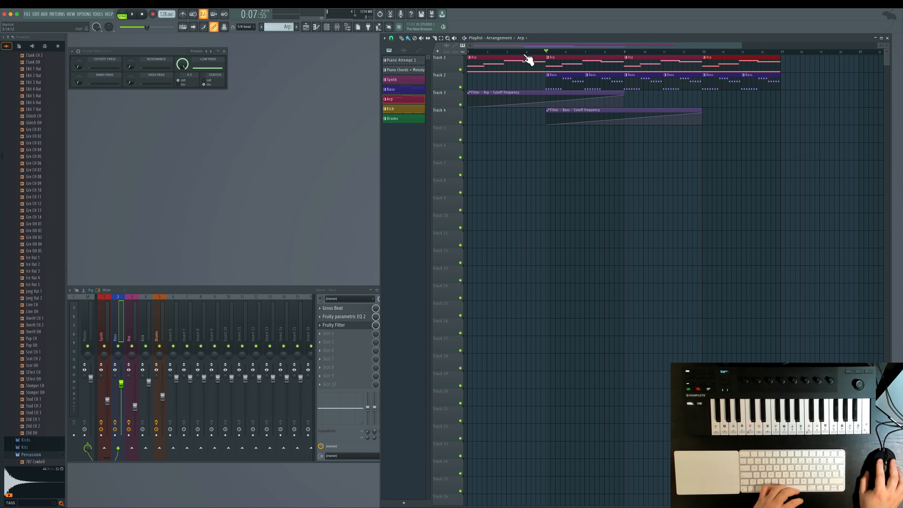
- Play from bar 5 and bend the middle of the Bass cutoff automation curve slightly downward for a slower rise
{"action": "key", "text": "space"}
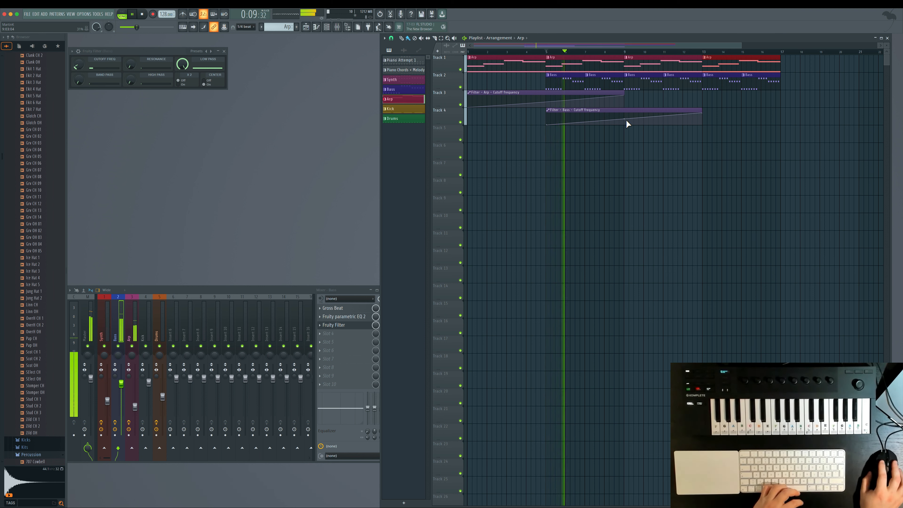
{"action": "left_click_drag", "start_coordinate": [625, 119], "coordinate": [624, 121]}
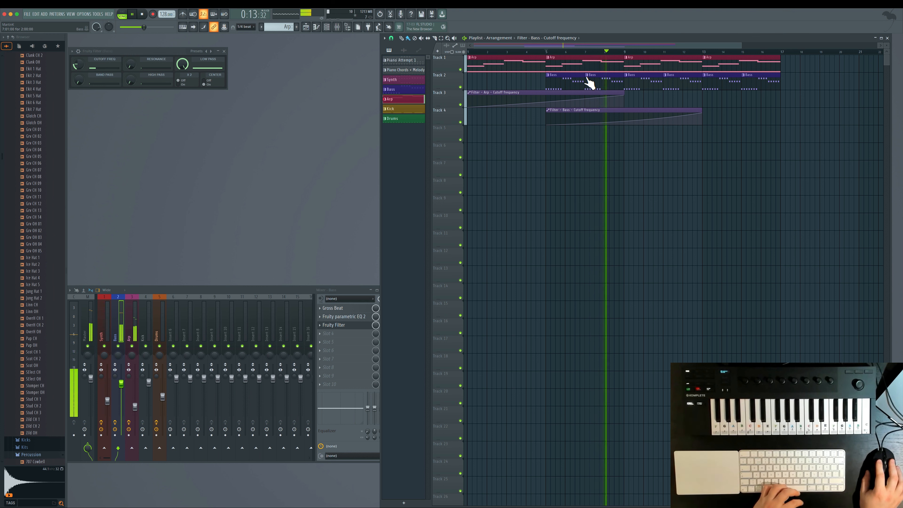
{"action": "key", "text": "space"}
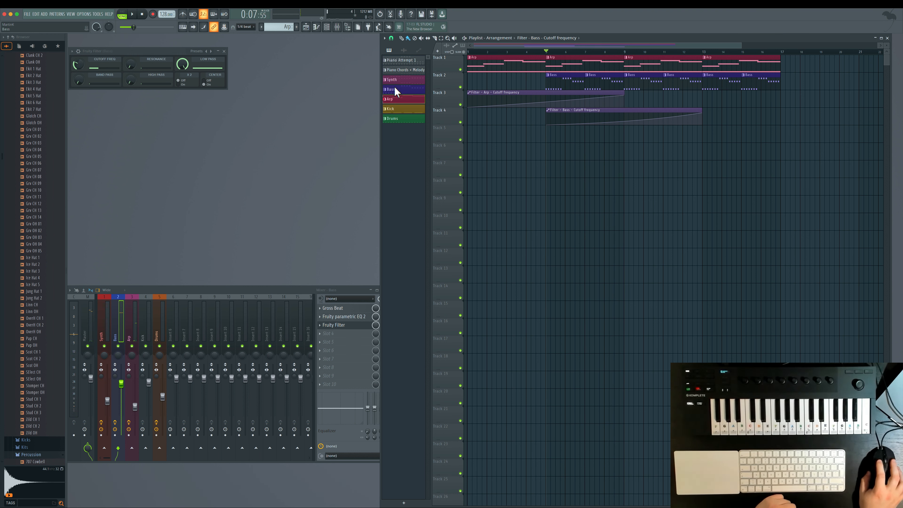
- Place four back-to-back Synth clips on Track 5 from bar 9 to bar 17 and play the section from bar 9
{"action": "left_click", "coordinate": [623, 136]}
{"action": "left_click_drag", "start_coordinate": [631, 134], "coordinate": [755, 131]}
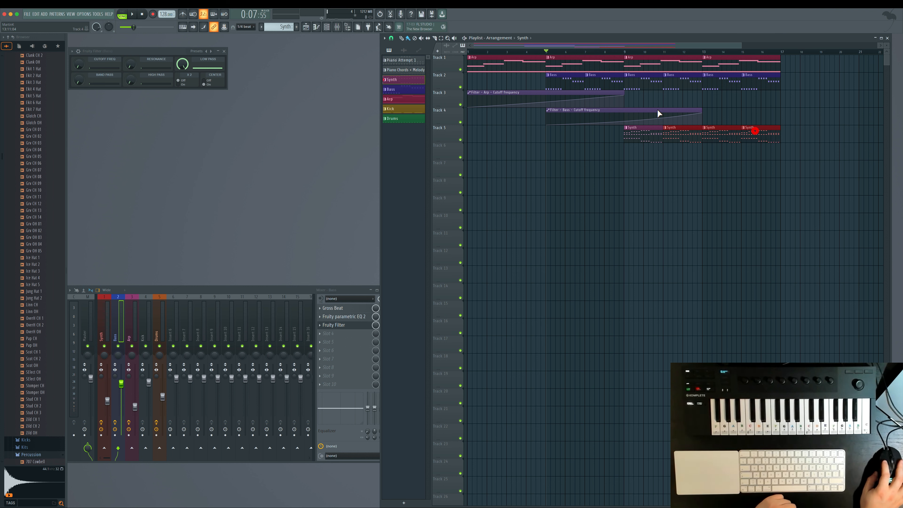
{"action": "left_click", "coordinate": [628, 53]}
{"action": "key", "text": "space"}
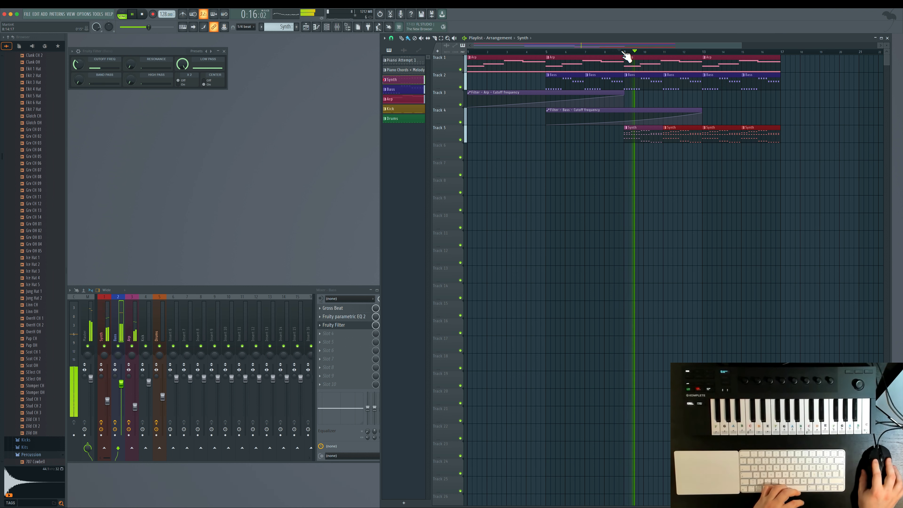
{"action": "left_click", "coordinate": [287, 289]}
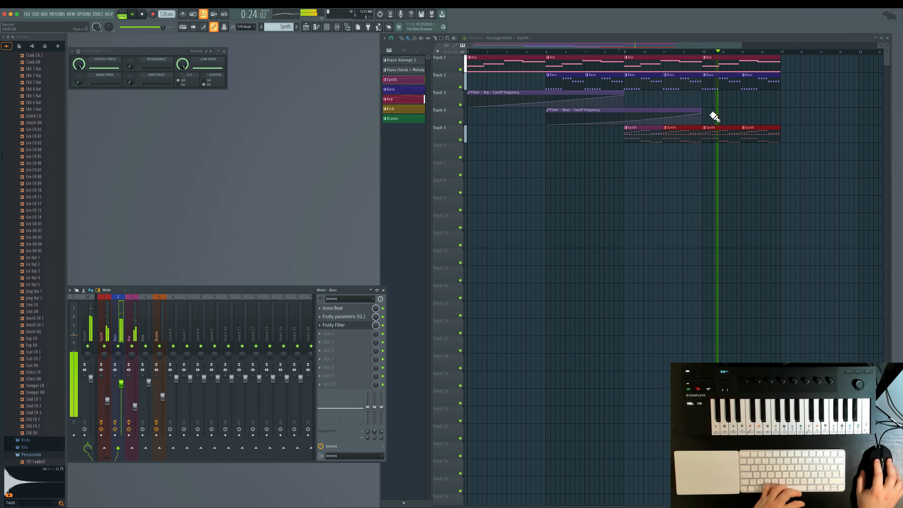
{"action": "key", "text": "space"}
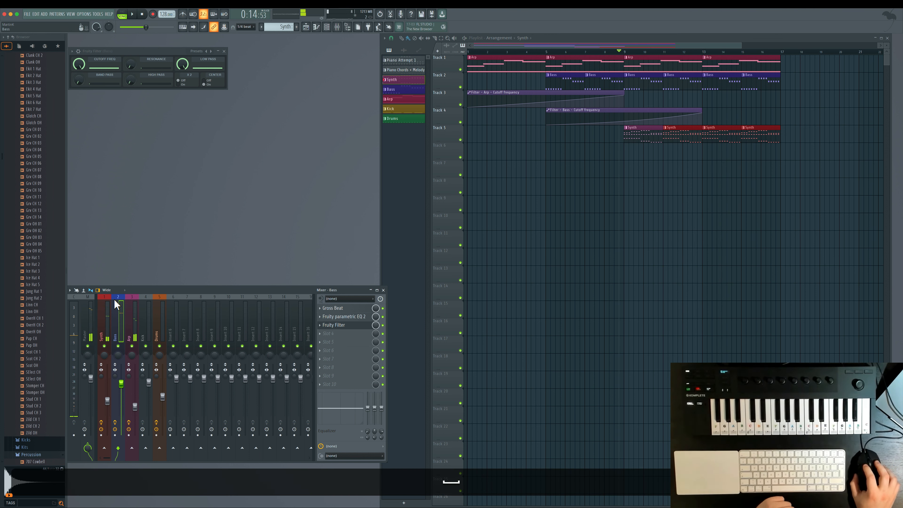
- Add a Fruity Filter to the third effect slot of the Synth mixer track and close the other filter's window
{"action": "left_click", "coordinate": [111, 297]}
{"action": "left_click", "coordinate": [331, 328]}
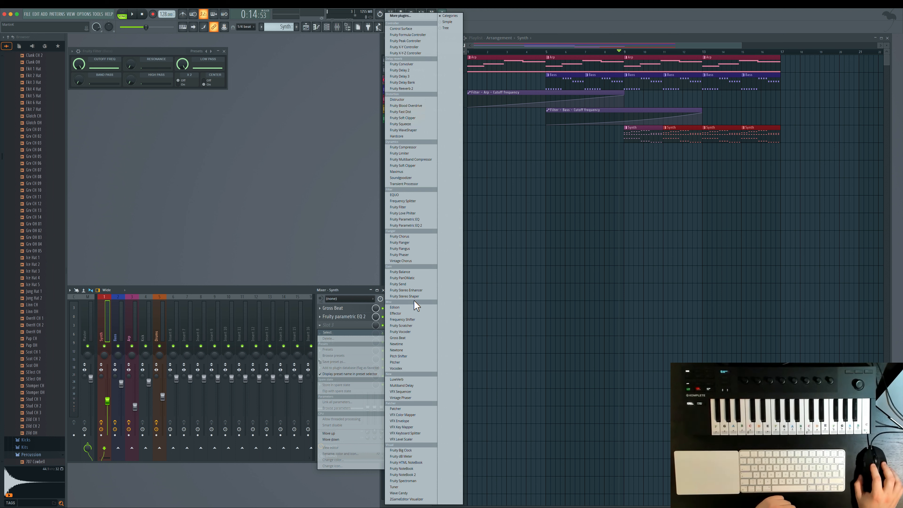
{"action": "left_click", "coordinate": [406, 208]}
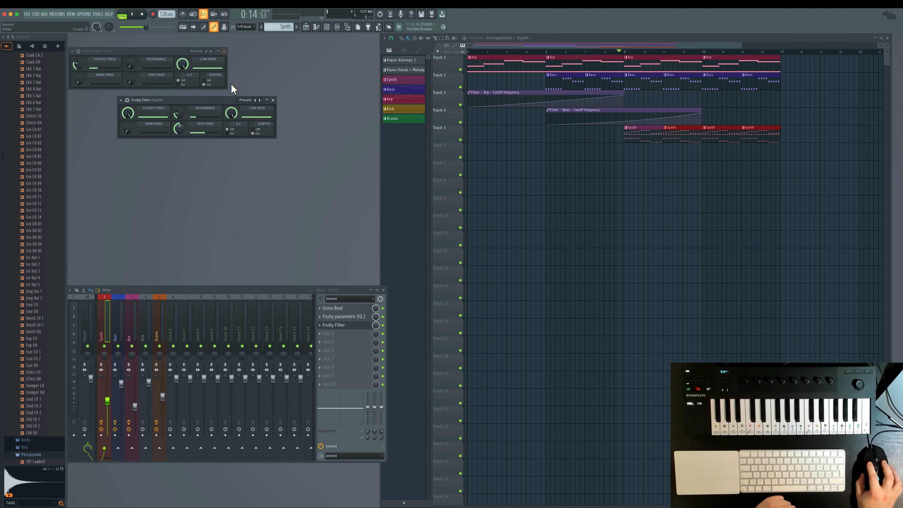
{"action": "left_click", "coordinate": [224, 51]}
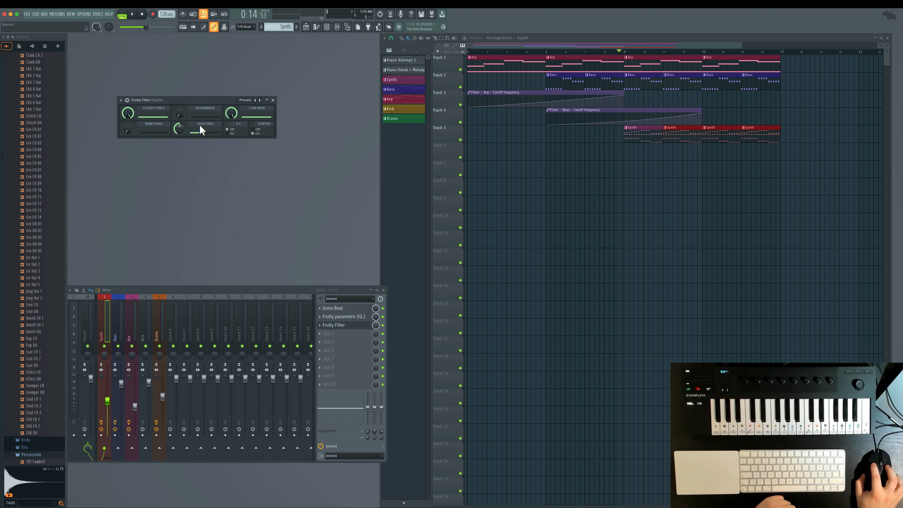
- During playback, turn the Synth filter's high pass fully down, lower its cutoff frequency, and create an automation clip for the cutoff
{"action": "key", "text": "space"}
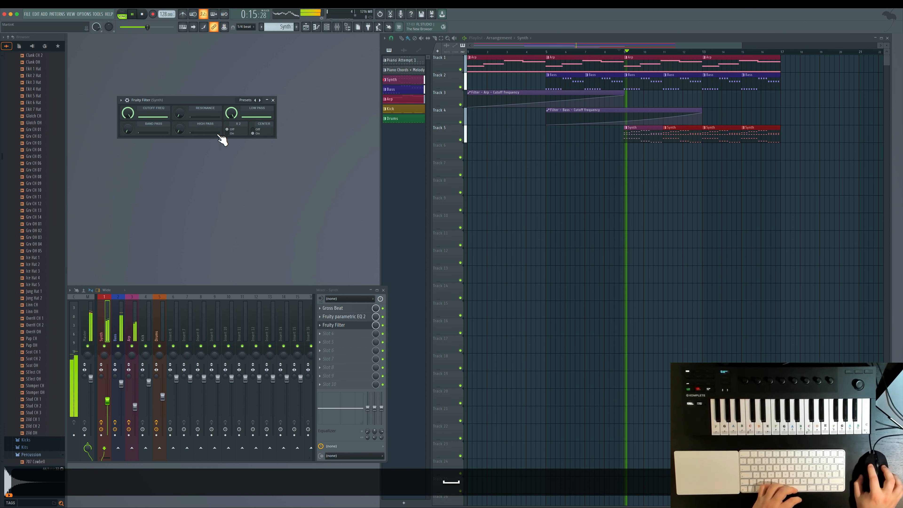
{"action": "left_click_drag", "start_coordinate": [128, 113], "coordinate": [128, 149]}
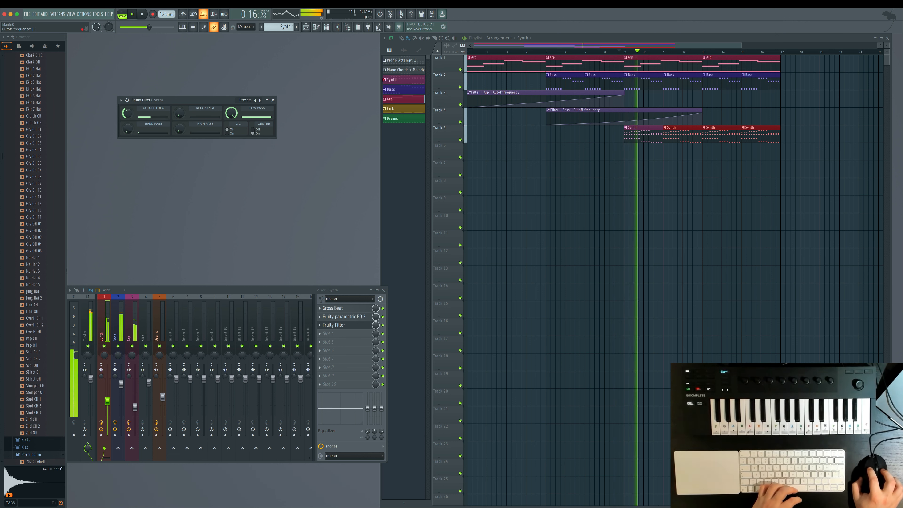
{"action": "right_click", "coordinate": [128, 114]}
{"action": "left_click", "coordinate": [152, 162]}
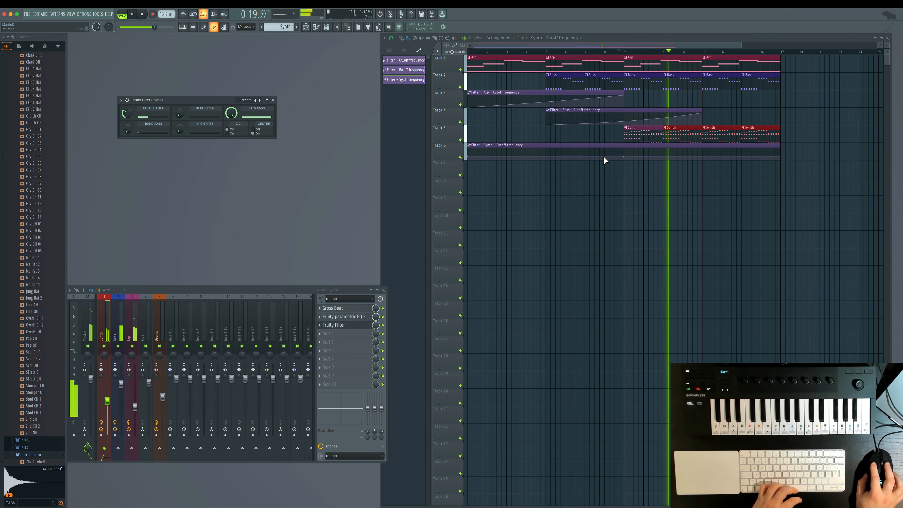
- Raise the end point of the Synth cutoff automation at bar 17 and bend its curve downward for a slow, late rise
{"action": "left_click_drag", "start_coordinate": [780, 157], "coordinate": [780, 149]}
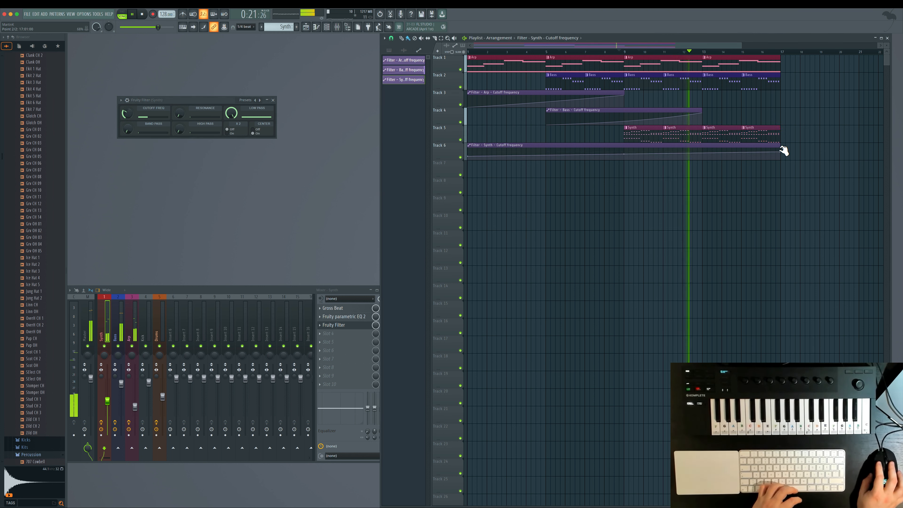
{"action": "left_click_drag", "start_coordinate": [625, 153], "coordinate": [626, 185]}
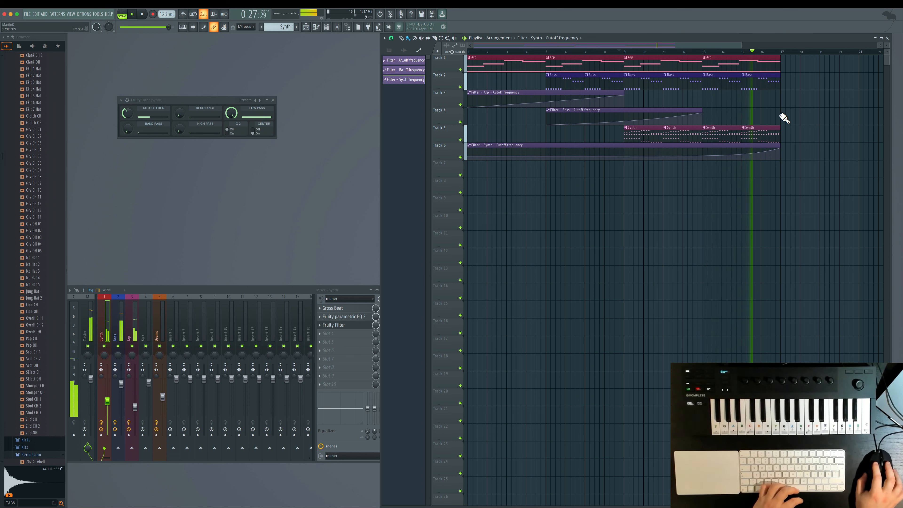
{"action": "key", "text": "space"}
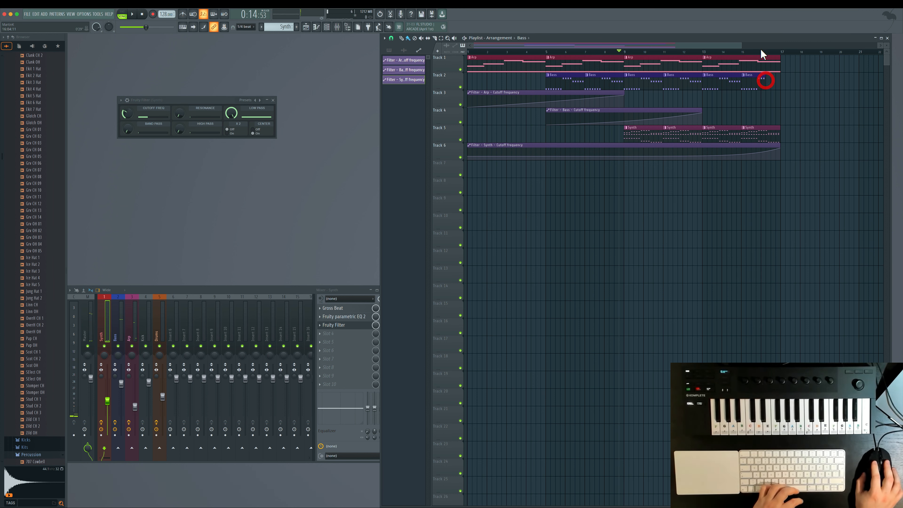
- Play the last bars before bar 17 to check how the Synth filter sweep opens up
{"action": "left_click_drag", "start_coordinate": [740, 44], "coordinate": [900, 45]}
{"action": "key", "text": "space"}
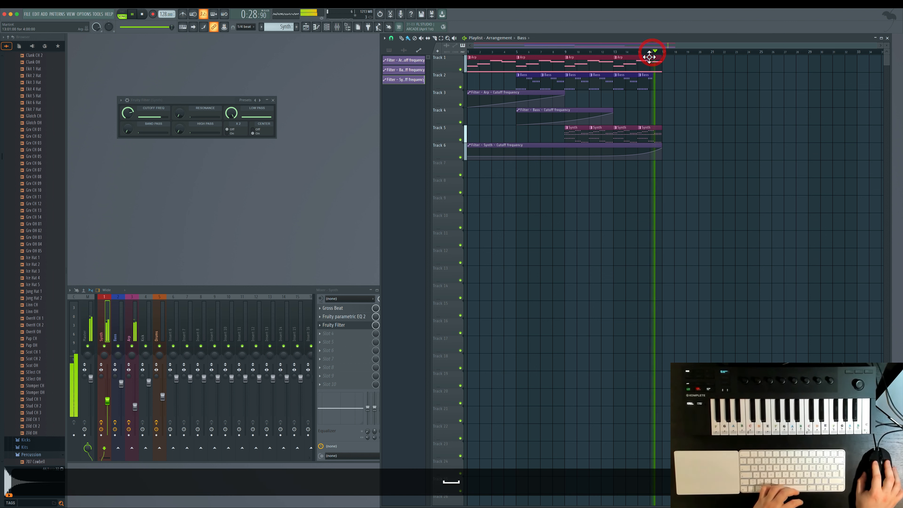
{"action": "left_click", "coordinate": [633, 53]}
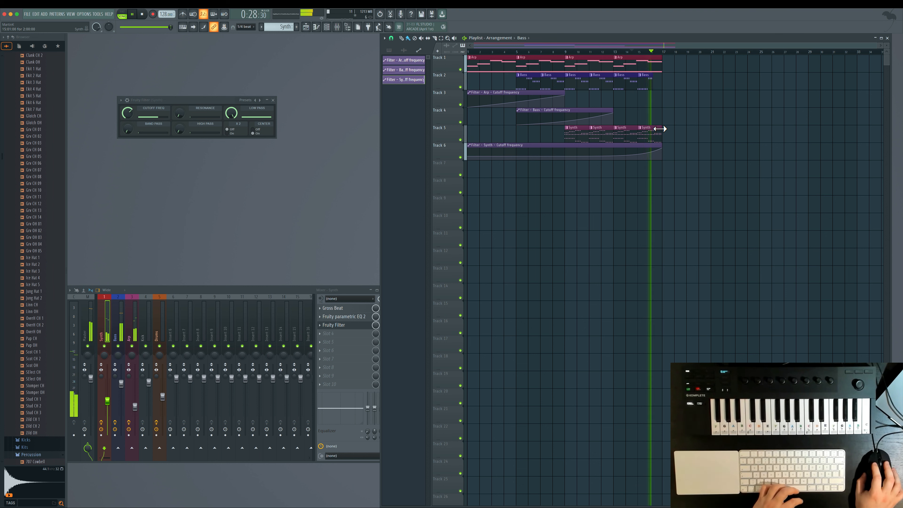
{"action": "key", "text": "space"}
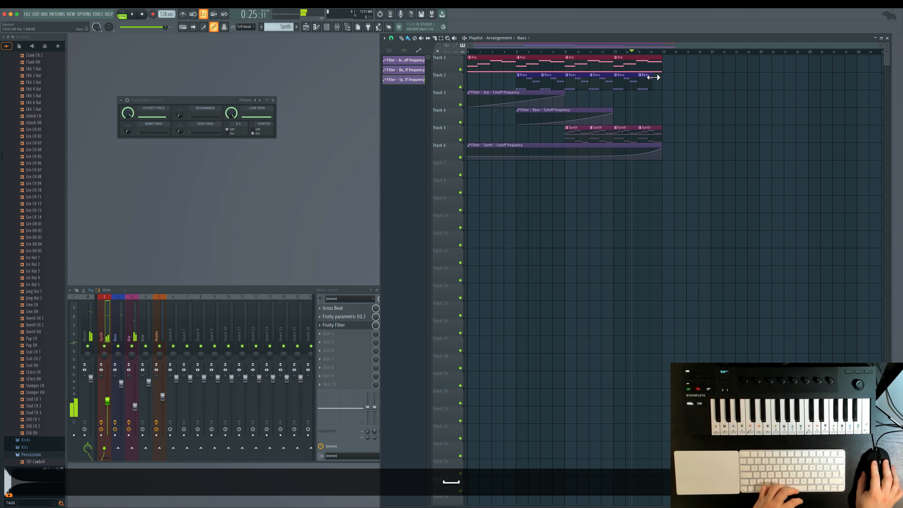
{"action": "left_click_drag", "start_coordinate": [652, 80], "coordinate": [656, 77]}
{"action": "key", "text": "space"}
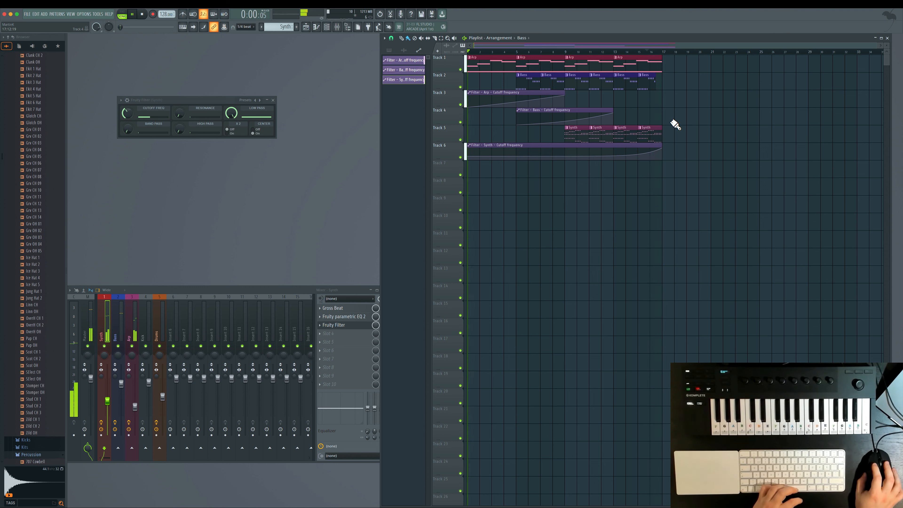
{"action": "key", "text": "space"}
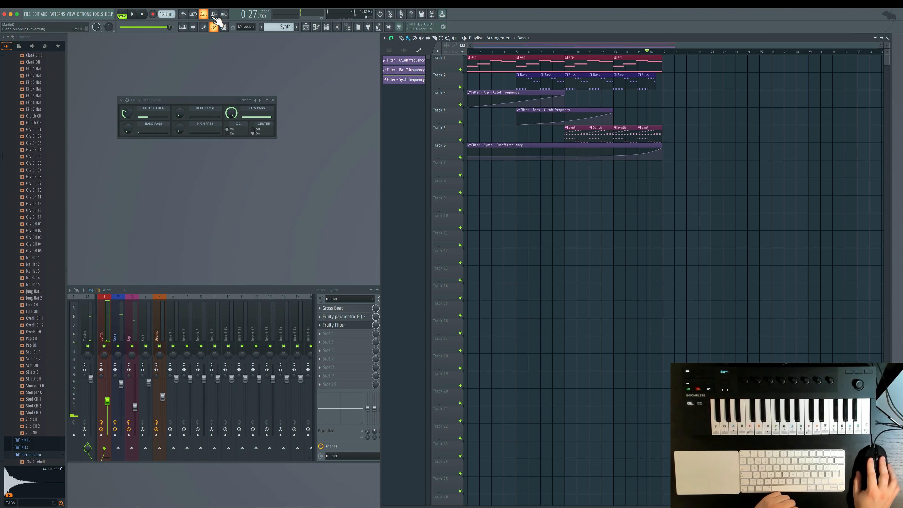
- Place back-to-back Kick clips on Track 7 from bar 17 to bar 31
{"action": "left_click", "coordinate": [388, 51]}
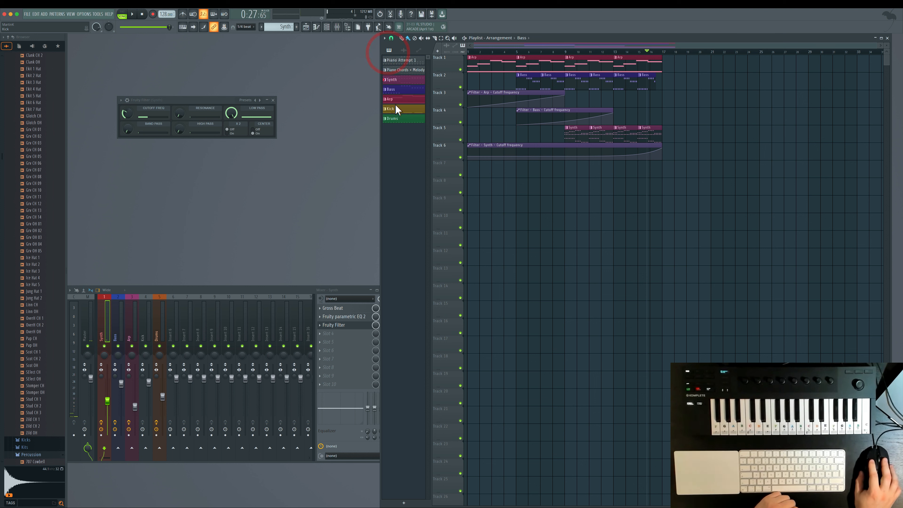
{"action": "left_click_drag", "start_coordinate": [664, 61], "coordinate": [790, 63]}
{"action": "left_click_drag", "start_coordinate": [715, 65], "coordinate": [672, 67]}
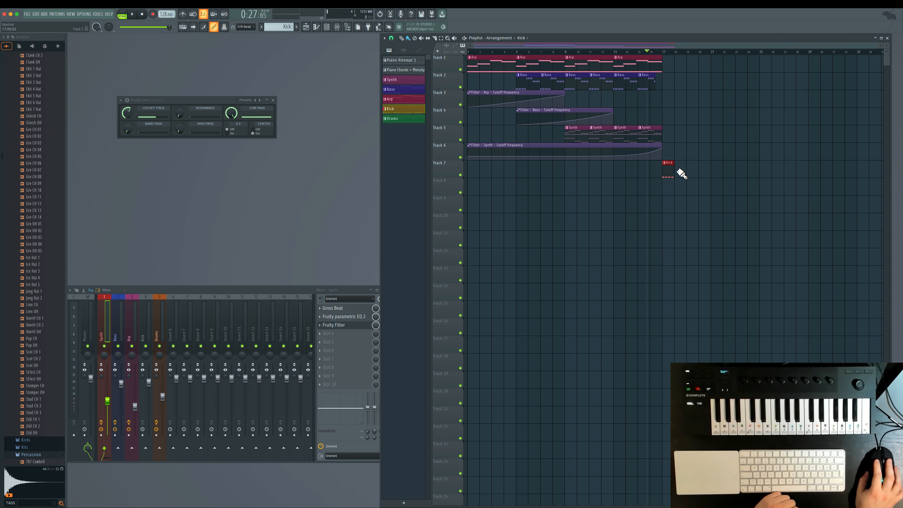
{"action": "left_click_drag", "start_coordinate": [681, 174], "coordinate": [827, 170]}
- Extend the Arp part on Track 1 with back-to-back clips from bar 17 to bar 37
{"action": "left_click", "coordinate": [649, 63]}
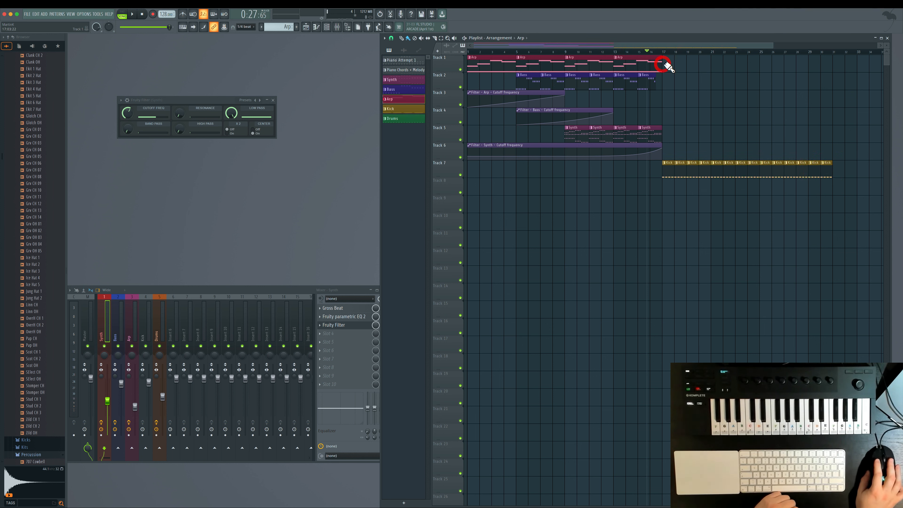
{"action": "left_click", "coordinate": [665, 64]}
{"action": "right_click", "coordinate": [671, 70]}
{"action": "left_click_drag", "start_coordinate": [651, 67], "coordinate": [868, 66]}
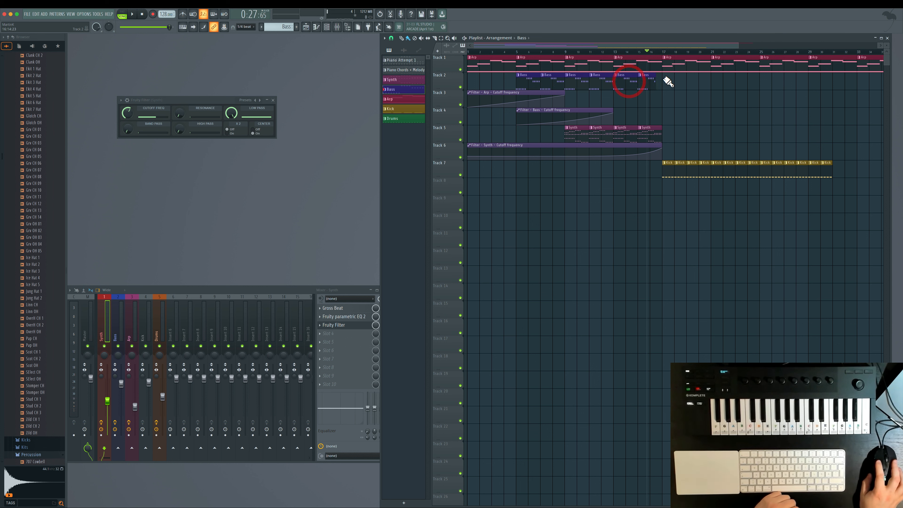
- Continue the Bass clips on Track 2 and the Synth clips on Track 5 from bar 17 to bar 35
{"action": "left_click_drag", "start_coordinate": [666, 80], "coordinate": [876, 99]}
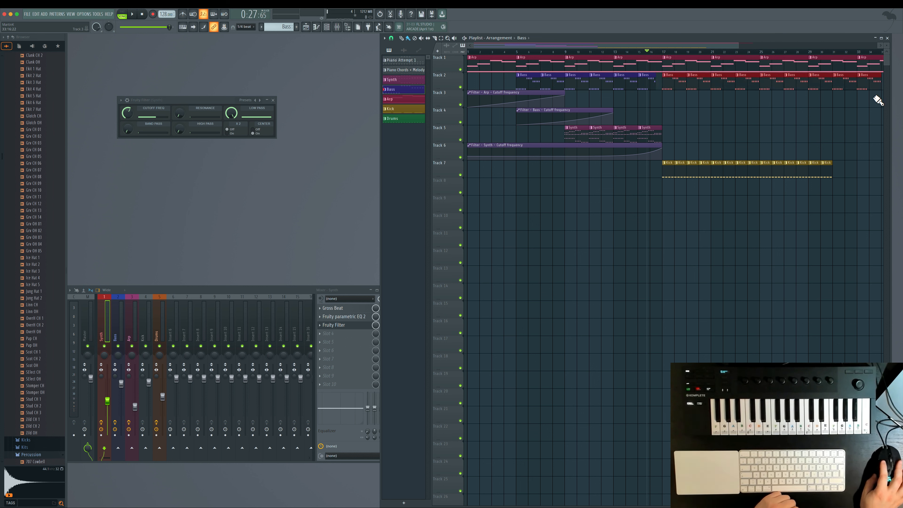
{"action": "left_click", "coordinate": [644, 133]}
{"action": "left_click_drag", "start_coordinate": [668, 135], "coordinate": [871, 137]}
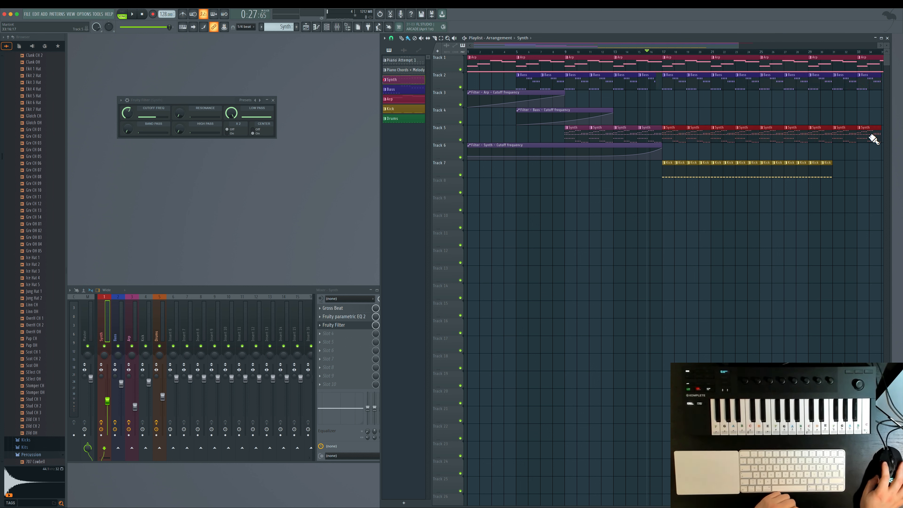
- Play the new kick section and place back-to-back Drums clips on Track 8 from bar 21 to bar 31
{"action": "key", "text": "space"}
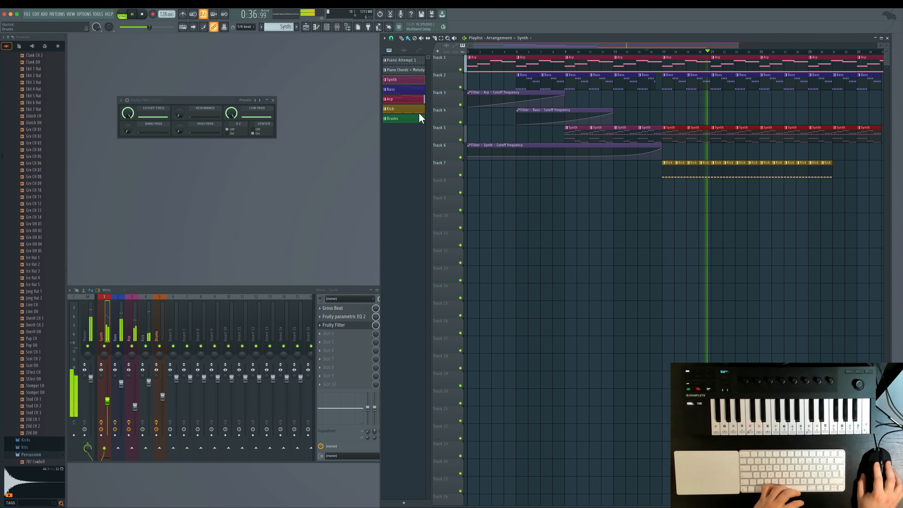
{"action": "key", "text": "space"}
{"action": "left_click", "coordinate": [400, 119]}
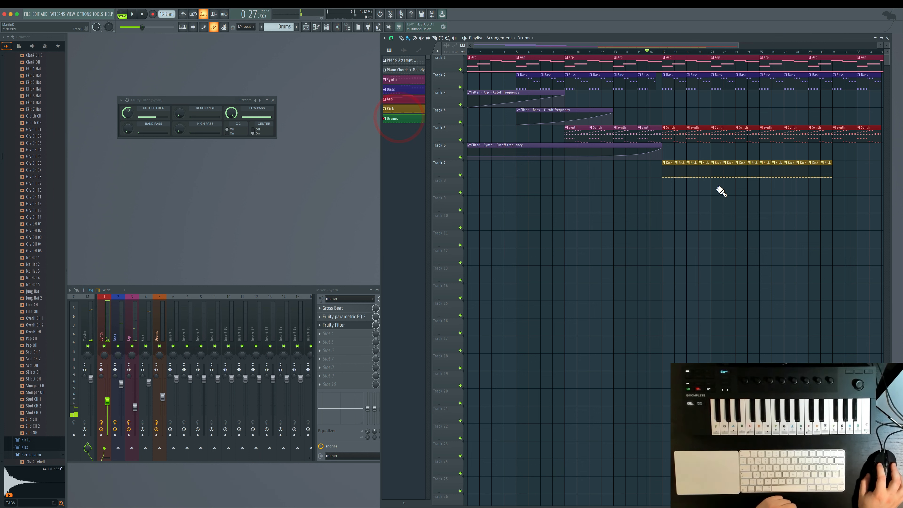
{"action": "left_click_drag", "start_coordinate": [715, 191], "coordinate": [821, 191]}
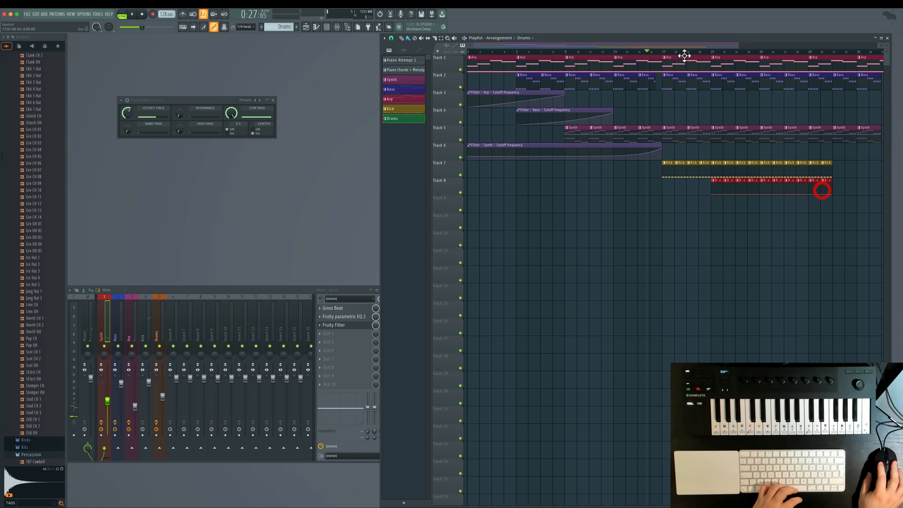
- Play from about bar 20 and remove the Kick clips in bars 27 and 28 on Track 7
{"action": "left_click", "coordinate": [694, 52]}
{"action": "key", "text": "space"}
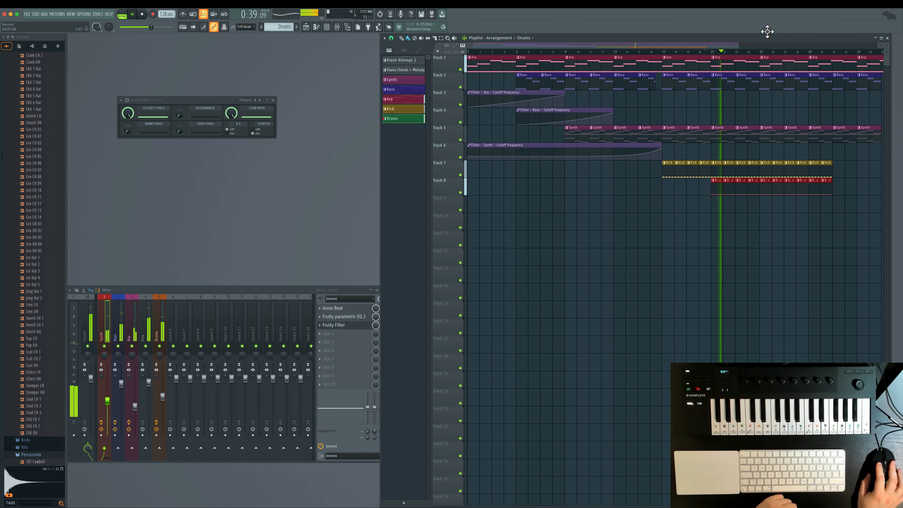
{"action": "left_click_drag", "start_coordinate": [740, 44], "coordinate": [887, 64]}
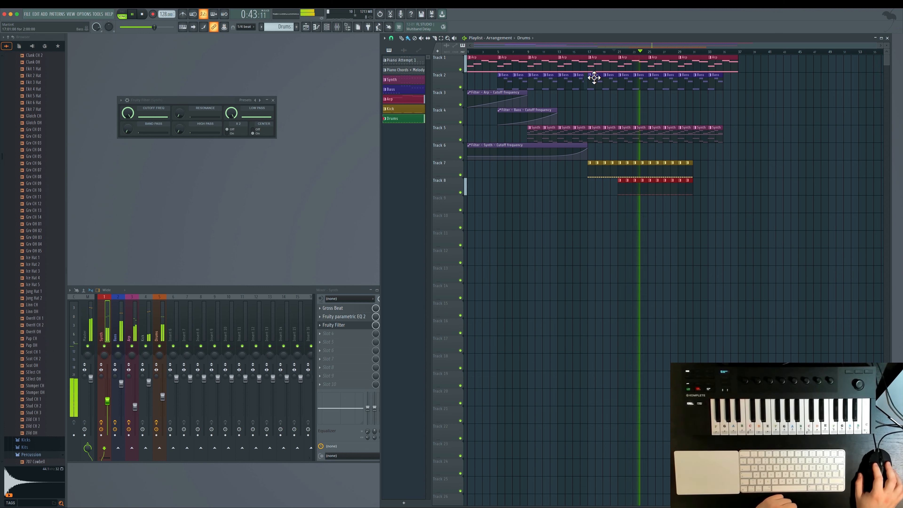
{"action": "right_click", "coordinate": [673, 166]}
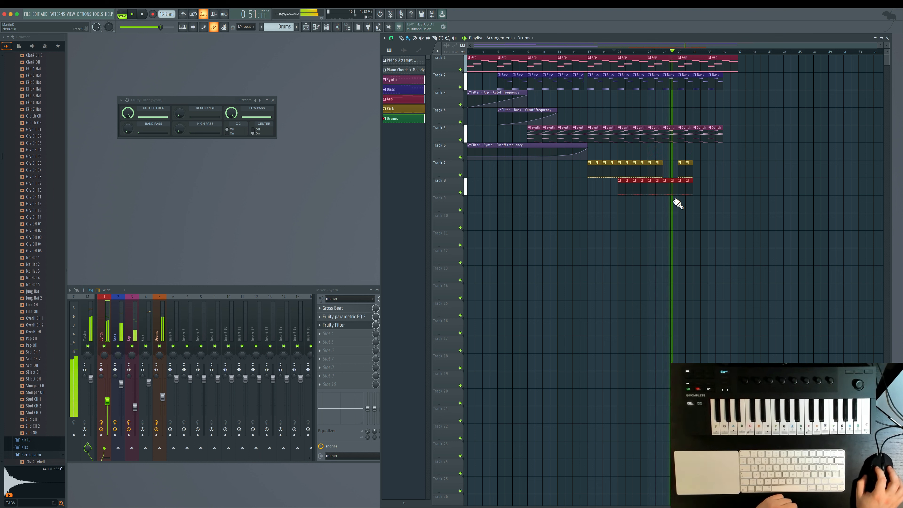
{"action": "key", "text": "space"}
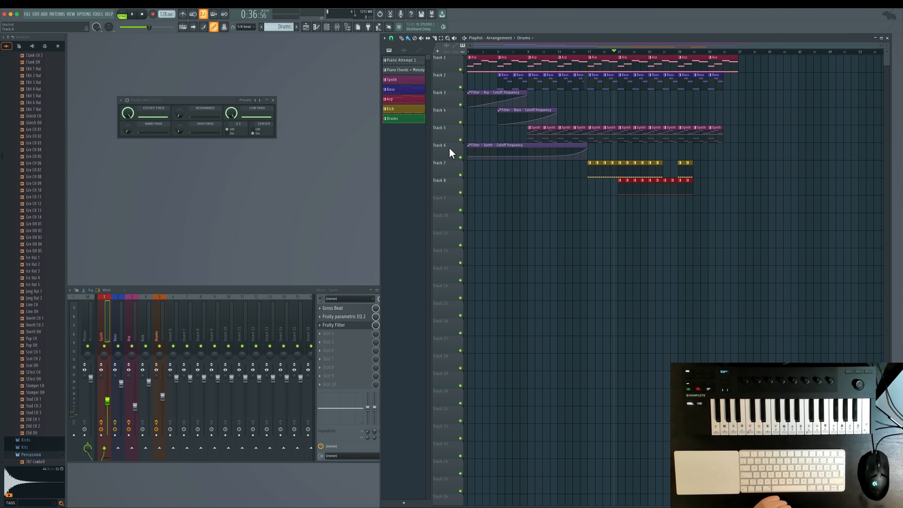
- Delete all Arp, Bass, Synth, Kick and Drums clips past bar 29 so every part ends by that bar
{"action": "key", "text": "shift+0"}
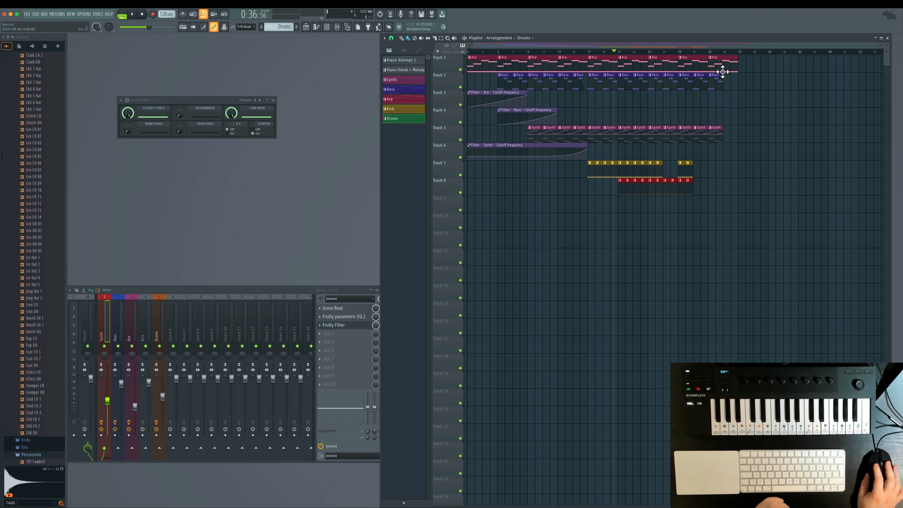
{"action": "right_click", "coordinate": [725, 64]}
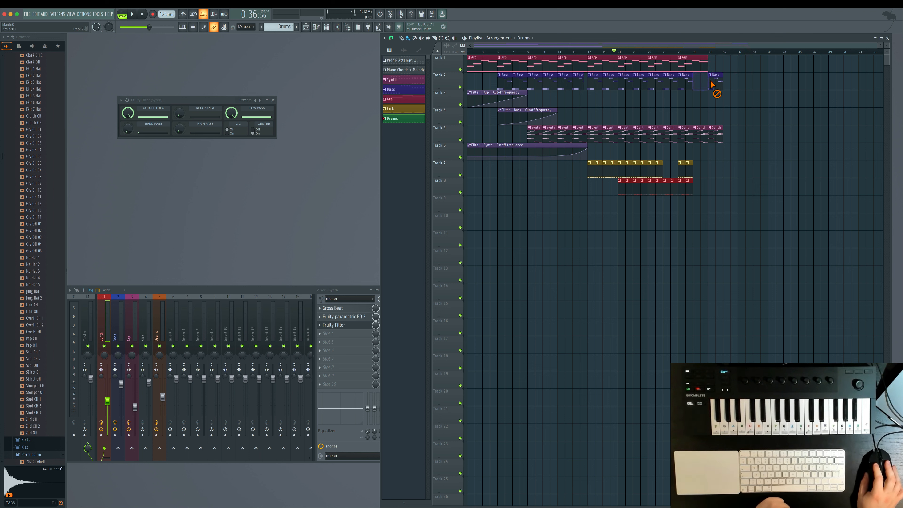
{"action": "right_click", "coordinate": [698, 63]}
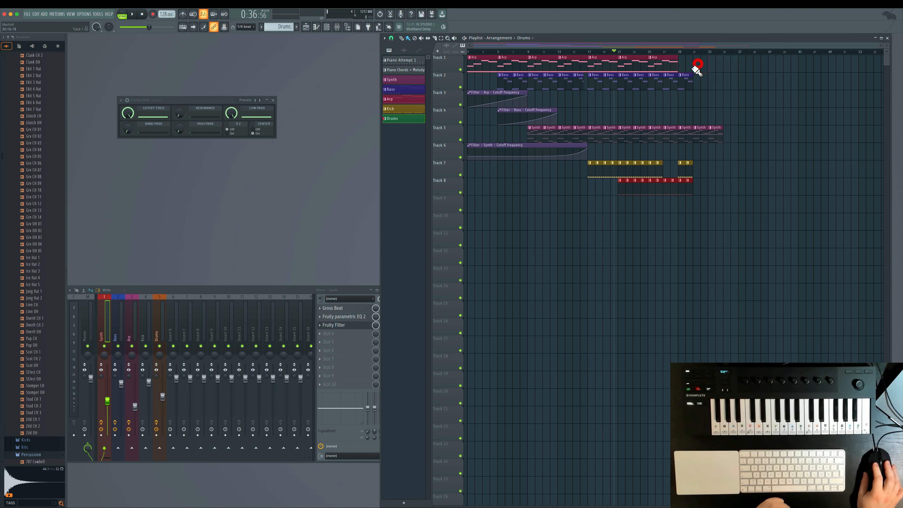
{"action": "right_click", "coordinate": [686, 129]}
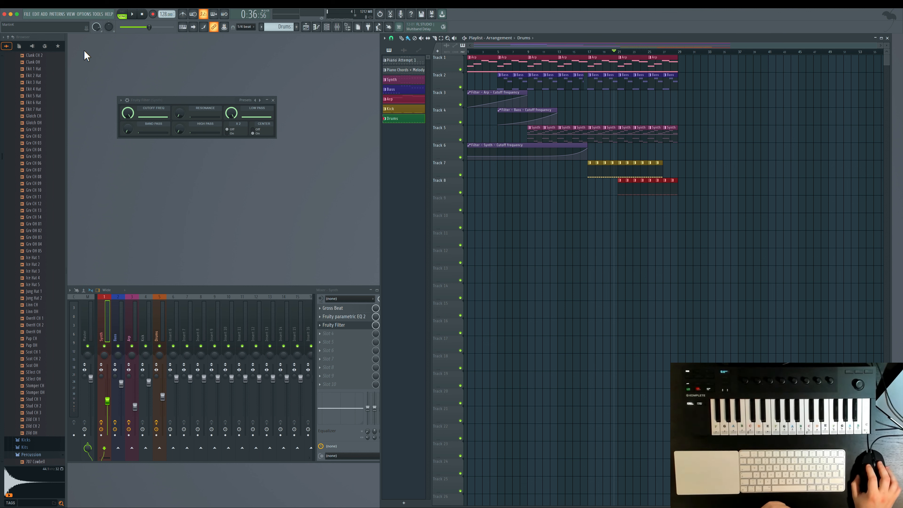
{"action": "left_click", "coordinate": [28, 15]}
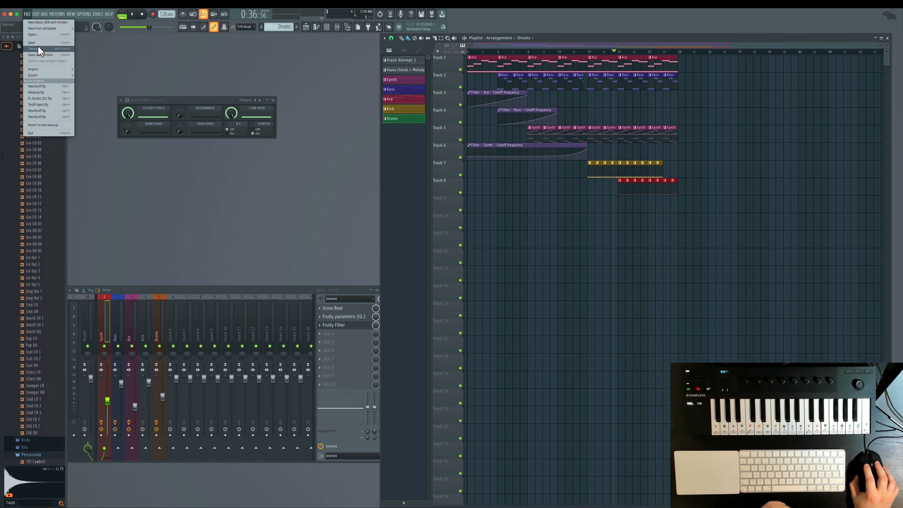
{"action": "left_click", "coordinate": [103, 58]}
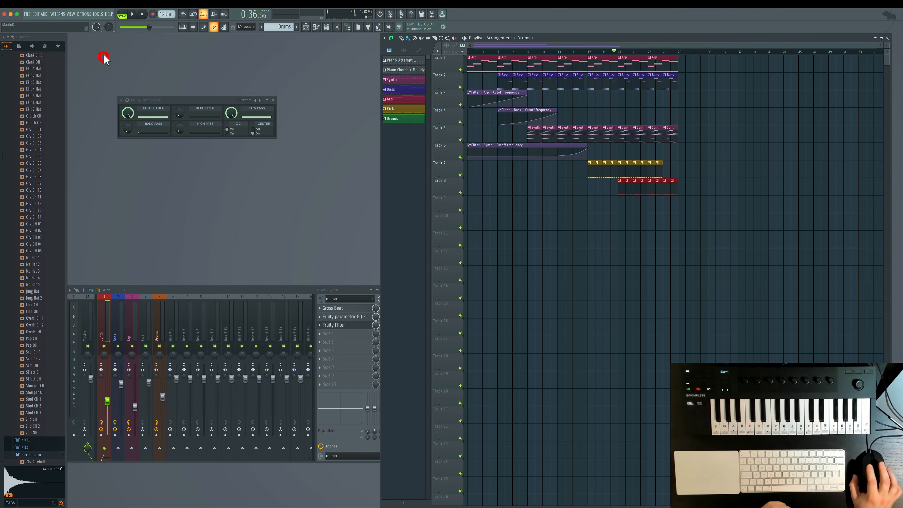
{"action": "left_click", "coordinate": [27, 15]}
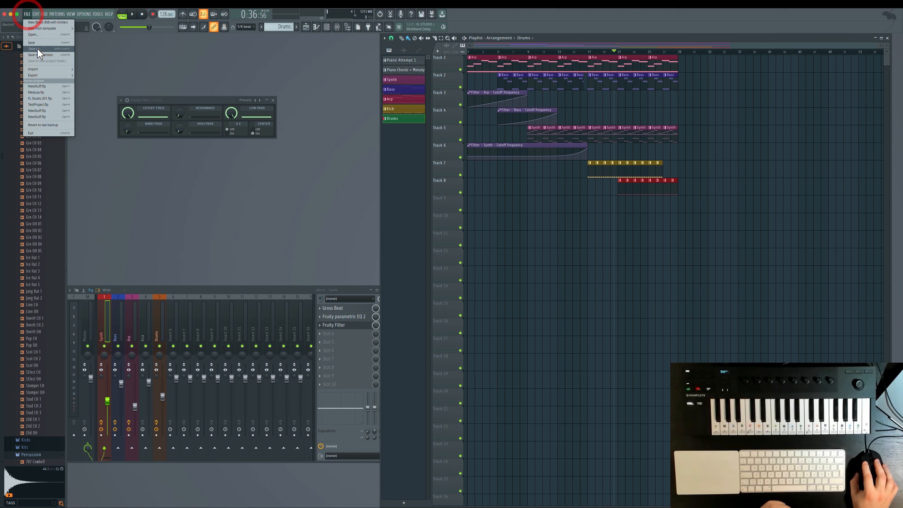
{"action": "left_click", "coordinate": [128, 53]}
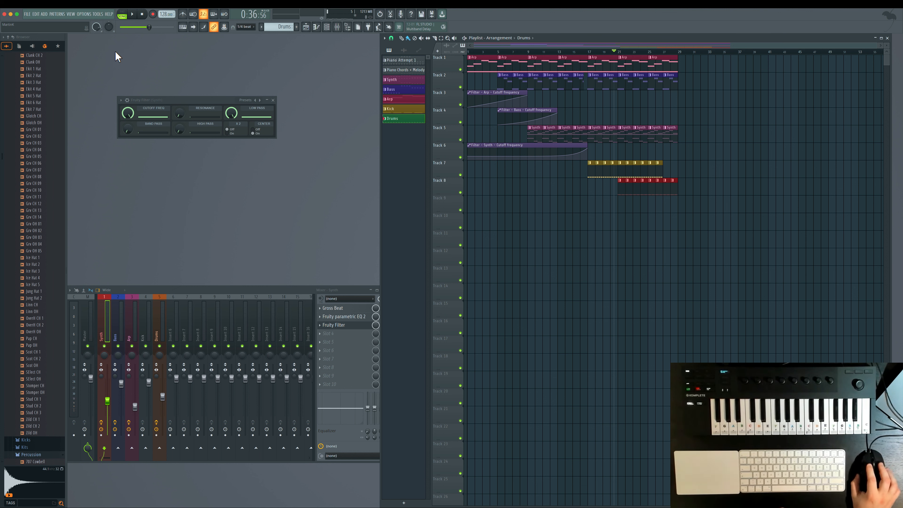
{"action": "left_click", "coordinate": [28, 14]}
{"action": "left_click", "coordinate": [82, 34]}
{"action": "left_click", "coordinate": [28, 15]}
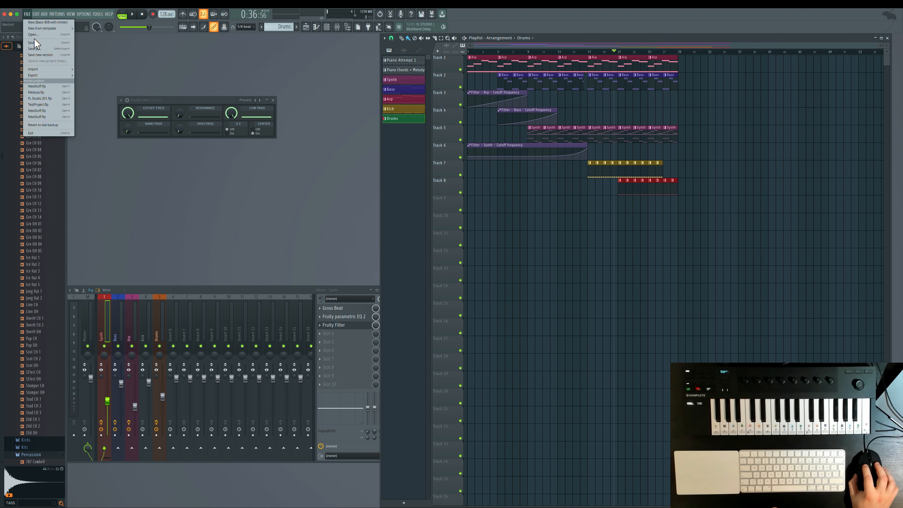
{"action": "left_click", "coordinate": [112, 61]}
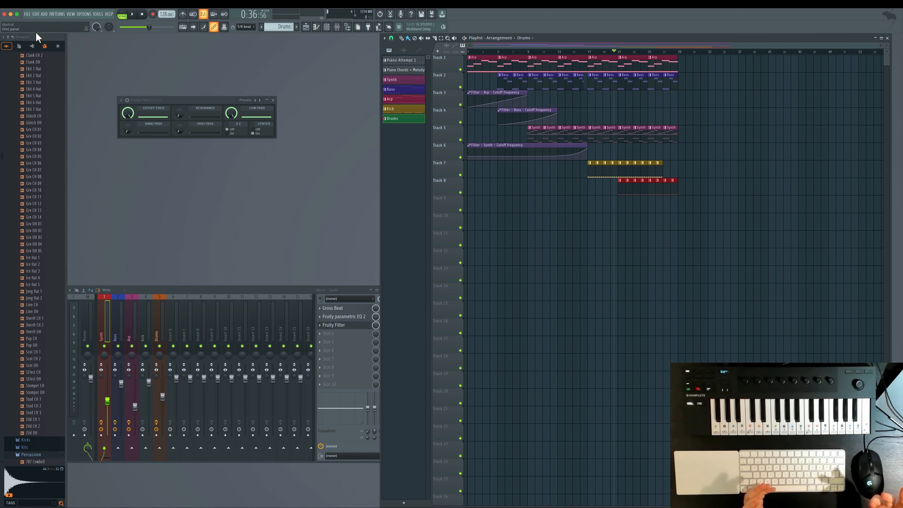
- Look through the export options, including the MP3, wave and all playlist tracks choices, without exporting the song
{"action": "left_click", "coordinate": [27, 13]}
{"action": "mouse_move", "coordinate": [40, 75]}
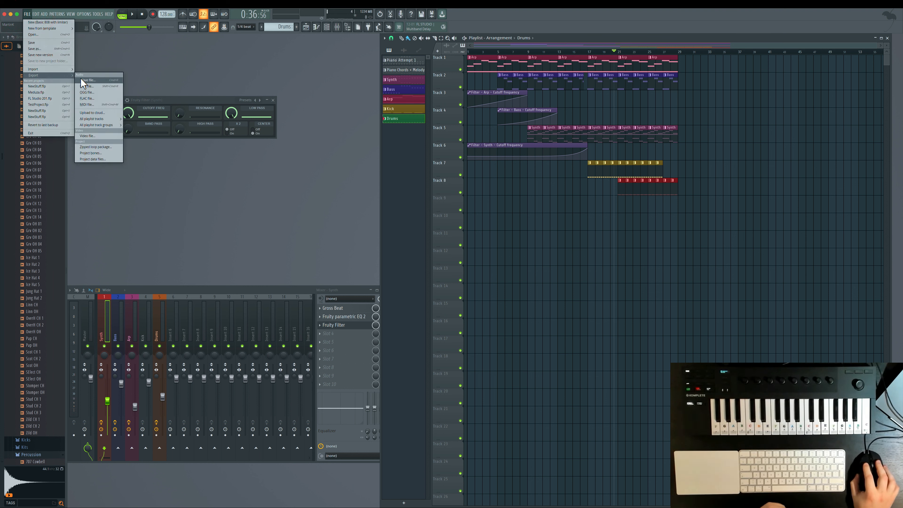
{"action": "left_click", "coordinate": [85, 86]}
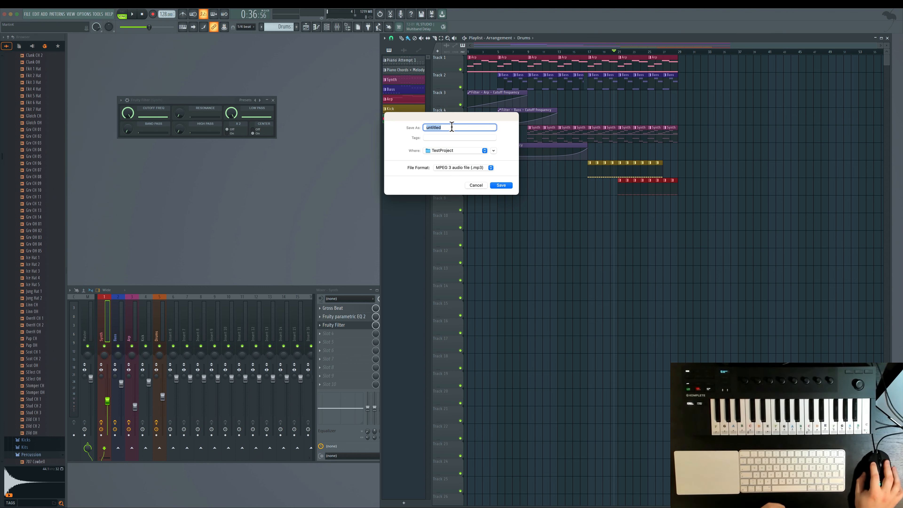
{"action": "left_click", "coordinate": [476, 185]}
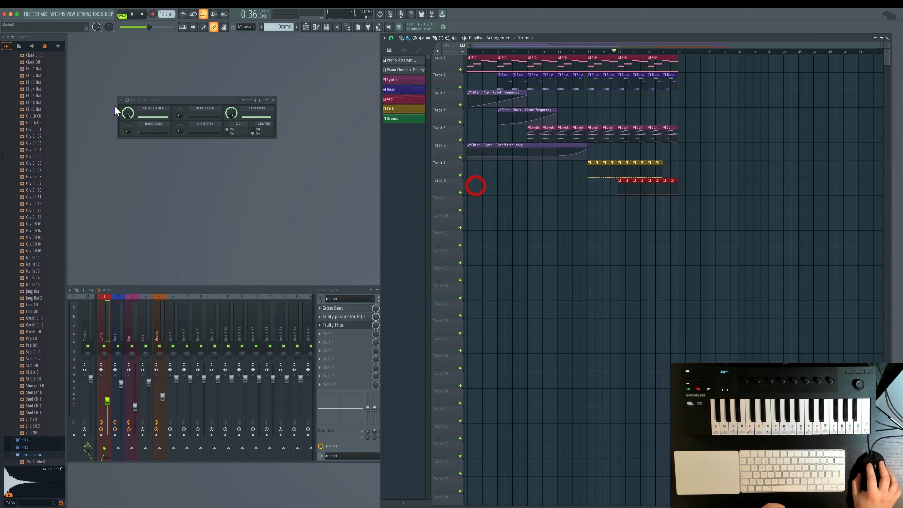
{"action": "left_click", "coordinate": [27, 14]}
{"action": "mouse_move", "coordinate": [59, 76]}
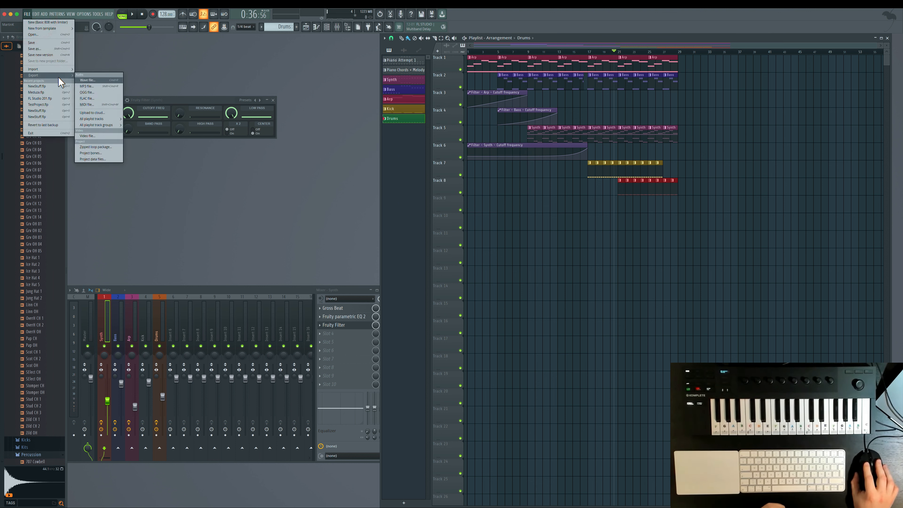
{"action": "left_click", "coordinate": [87, 80]}
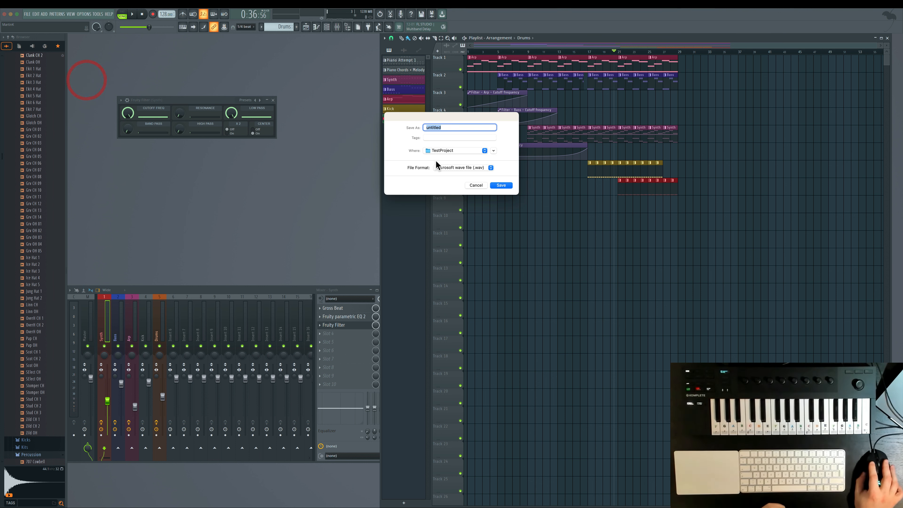
{"action": "left_click", "coordinate": [477, 186]}
{"action": "left_click", "coordinate": [27, 14]}
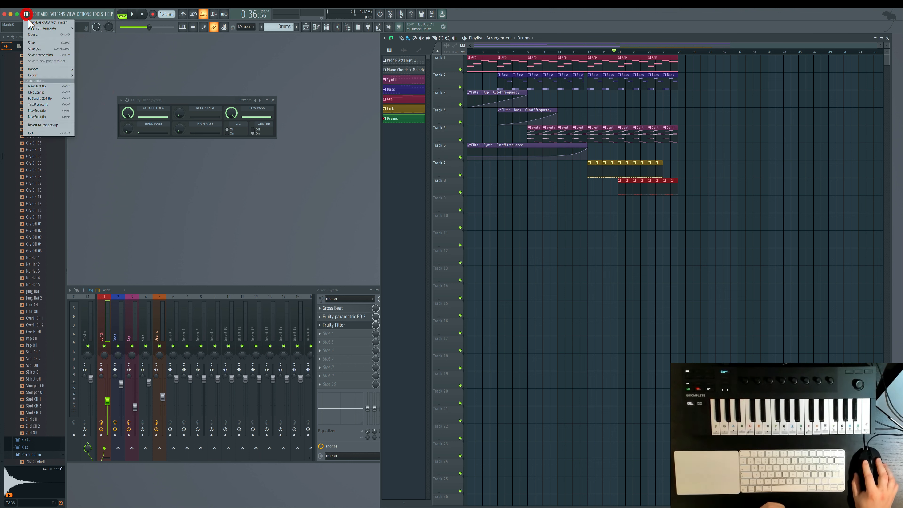
{"action": "mouse_move", "coordinate": [71, 75]}
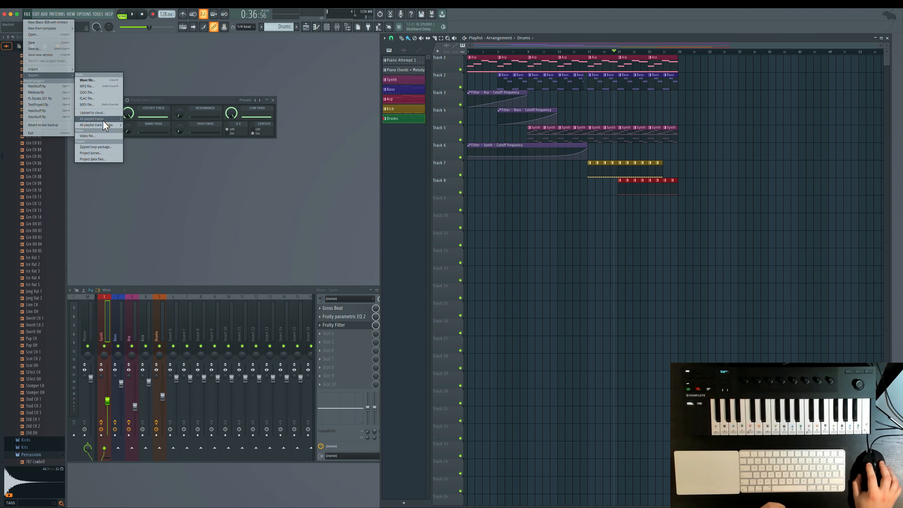
{"action": "mouse_move", "coordinate": [104, 118]}
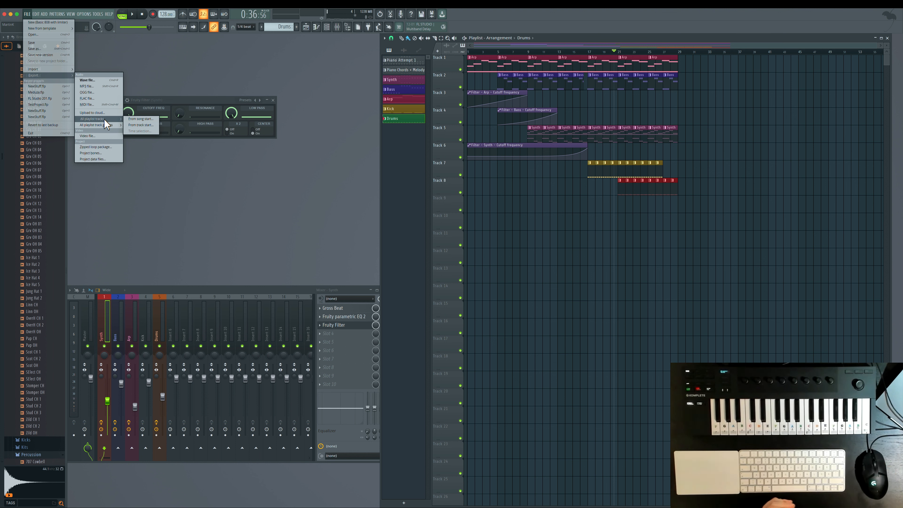
{"action": "key", "text": "shift+0"}
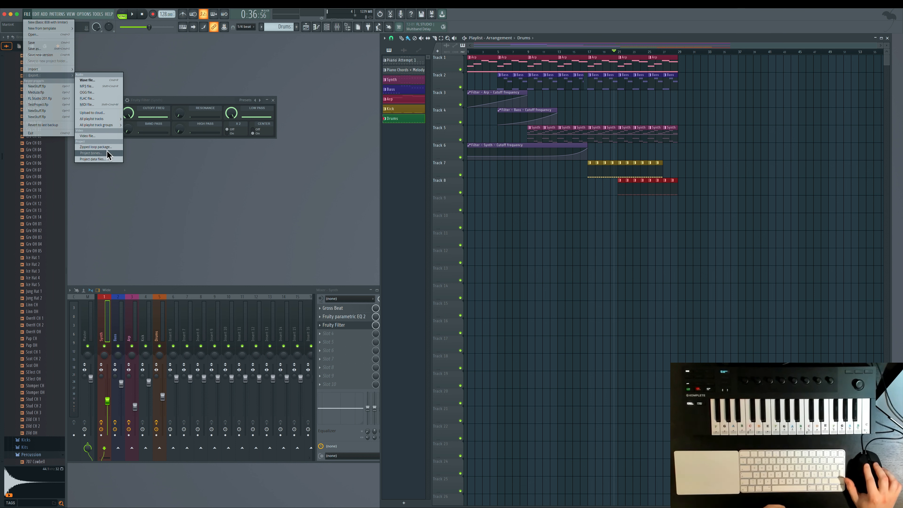
{"action": "left_click", "coordinate": [161, 150]}
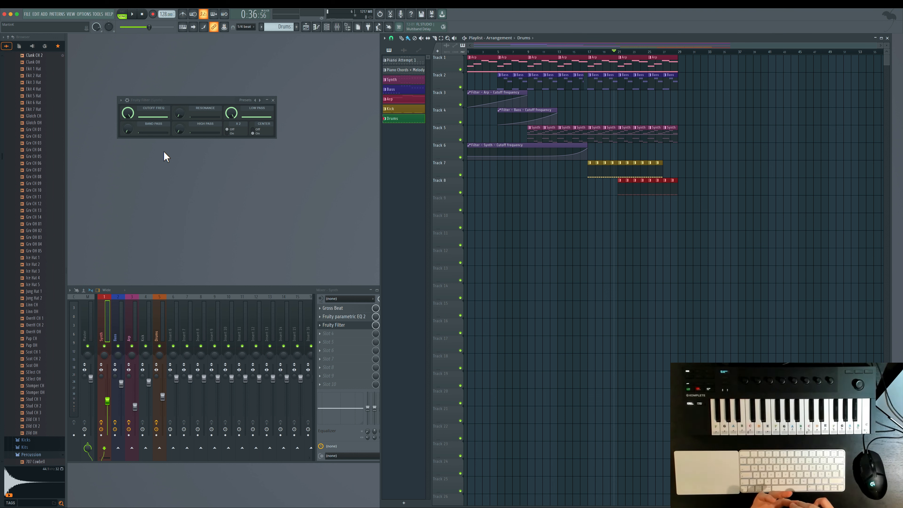
- Add Fruity Limiter to the first effect slot of the Master mixer track, play the song briefly through it and close the limiter
{"action": "left_click", "coordinate": [226, 289]}
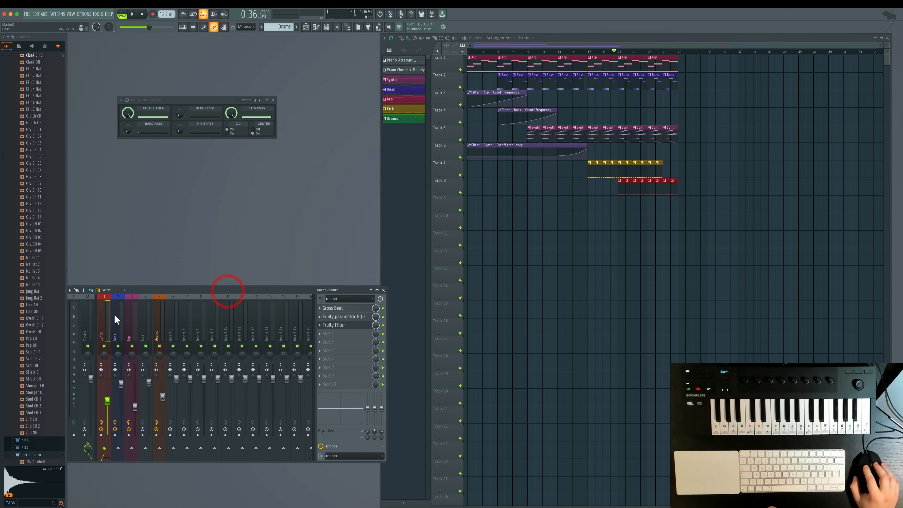
{"action": "left_click", "coordinate": [88, 312]}
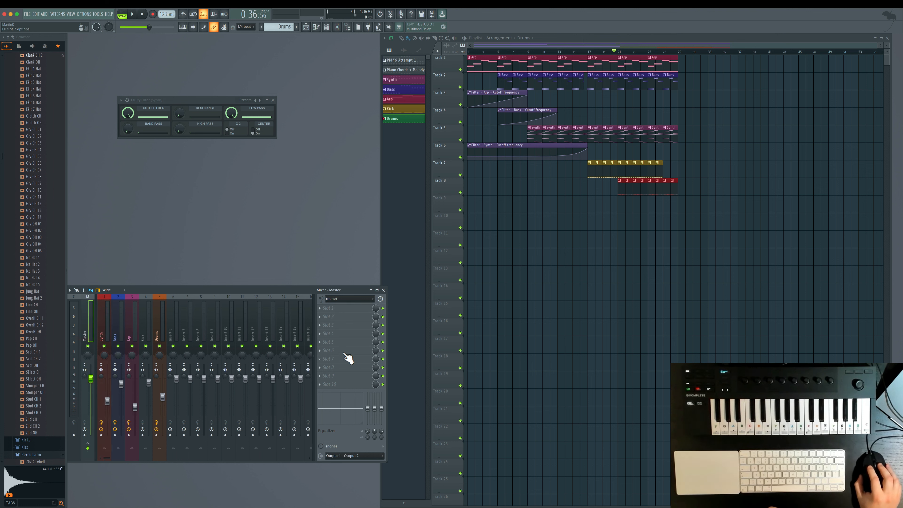
{"action": "left_click", "coordinate": [326, 307]}
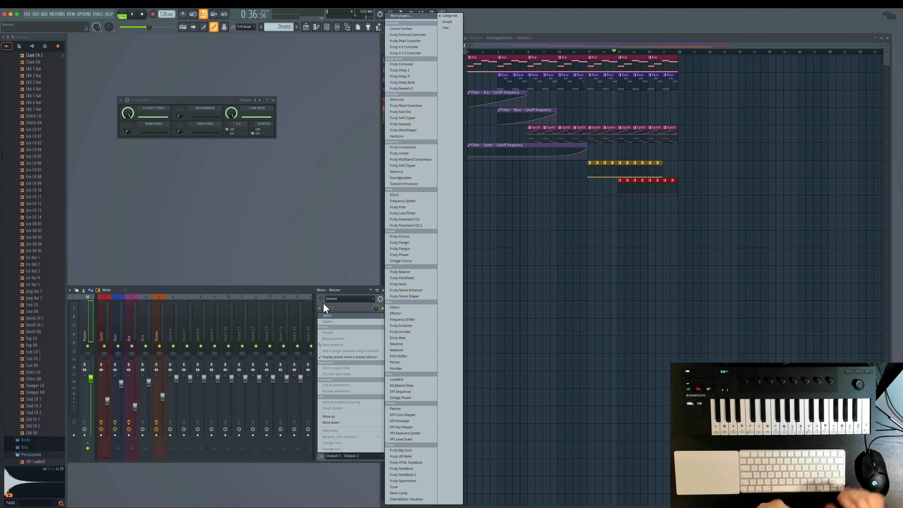
{"action": "left_click", "coordinate": [423, 153]}
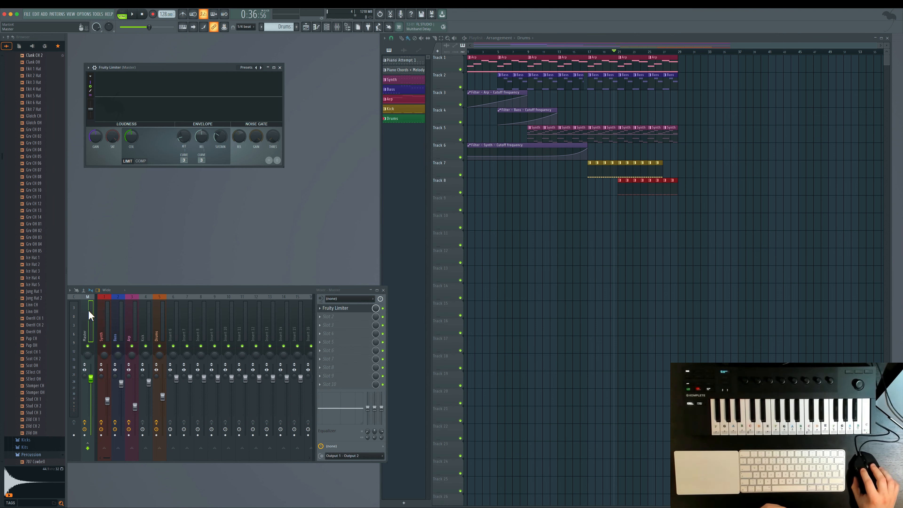
{"action": "key", "text": "space"}
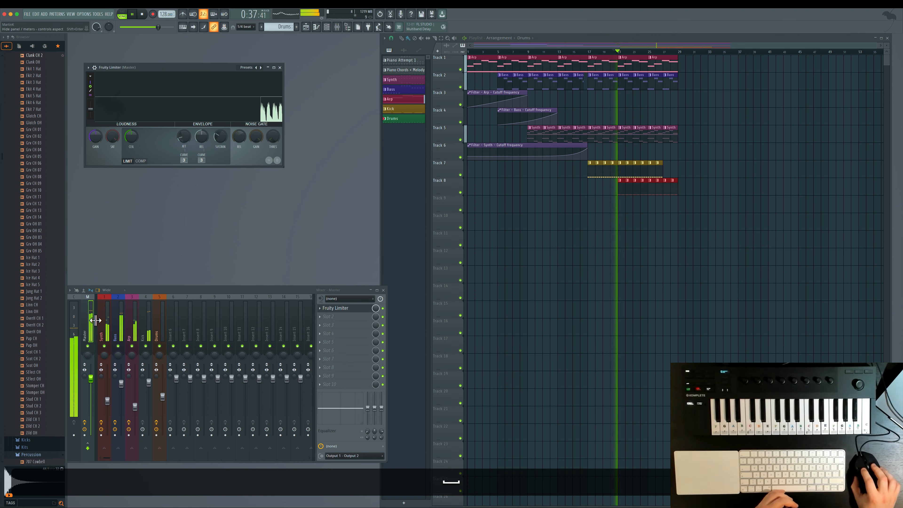
{"action": "left_click", "coordinate": [280, 67]}
{"action": "key", "text": "Escape"}
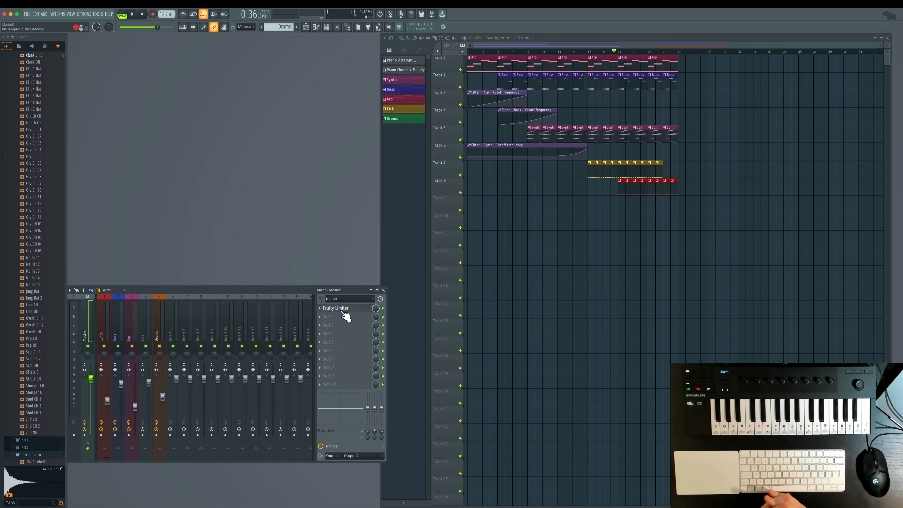
{"action": "key", "text": "shift+0"}
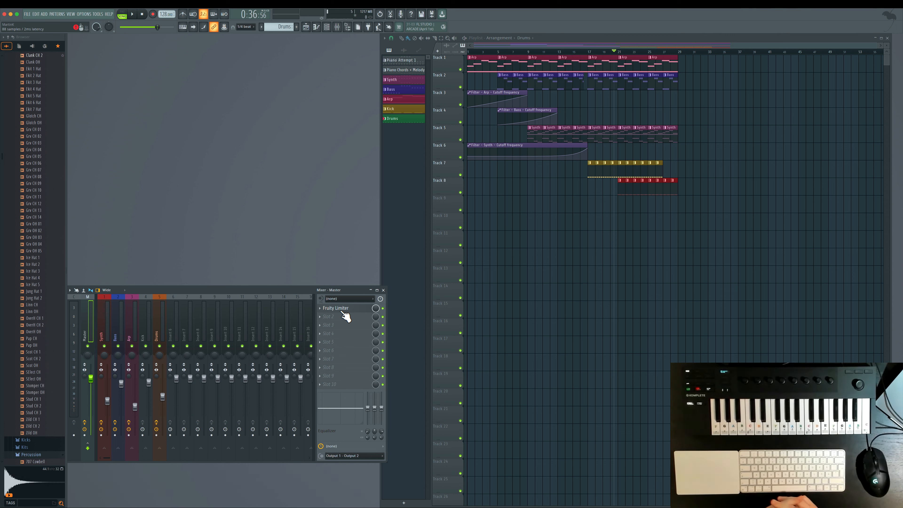
{"action": "key", "text": "shift+0"}
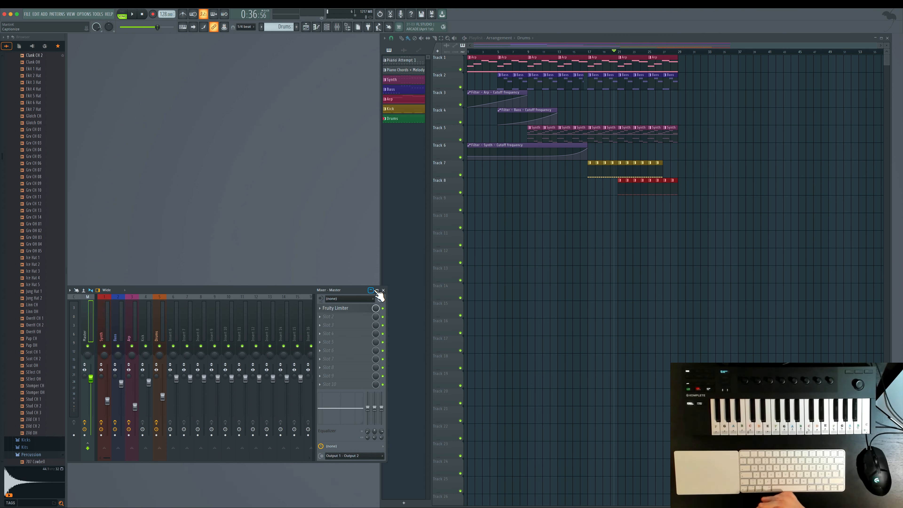
{"action": "key", "text": "shift+0"}
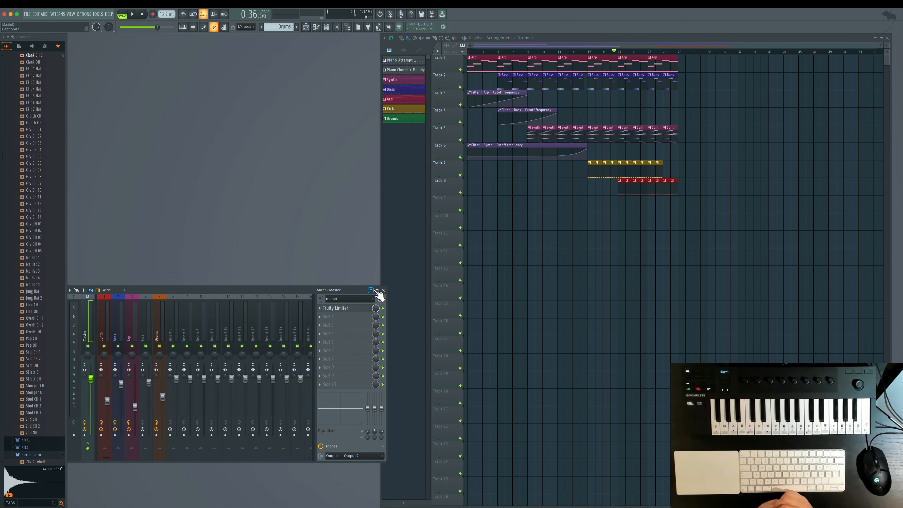
{"action": "key", "text": "shift+0"}
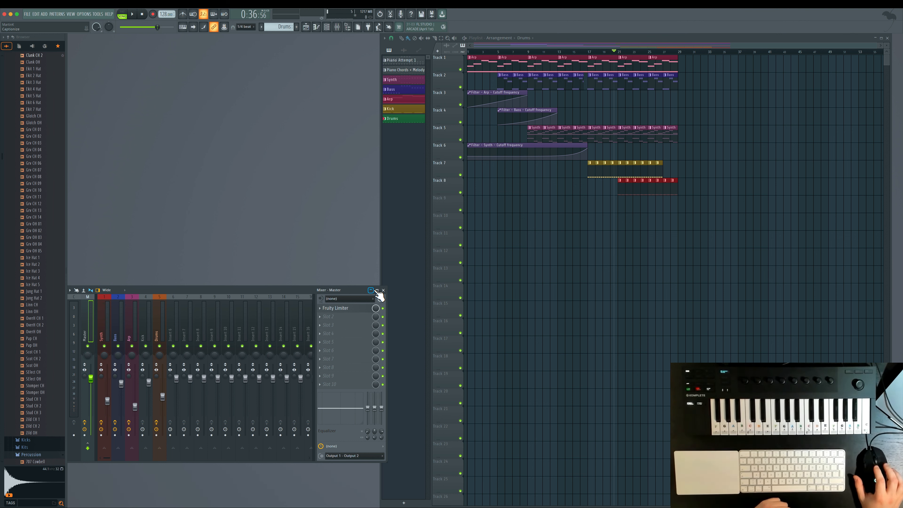
- Close the mixer, show only audio clips in the playlist picker, and collapse the open drum and loop folders in the browser
{"action": "left_click", "coordinate": [383, 290]}
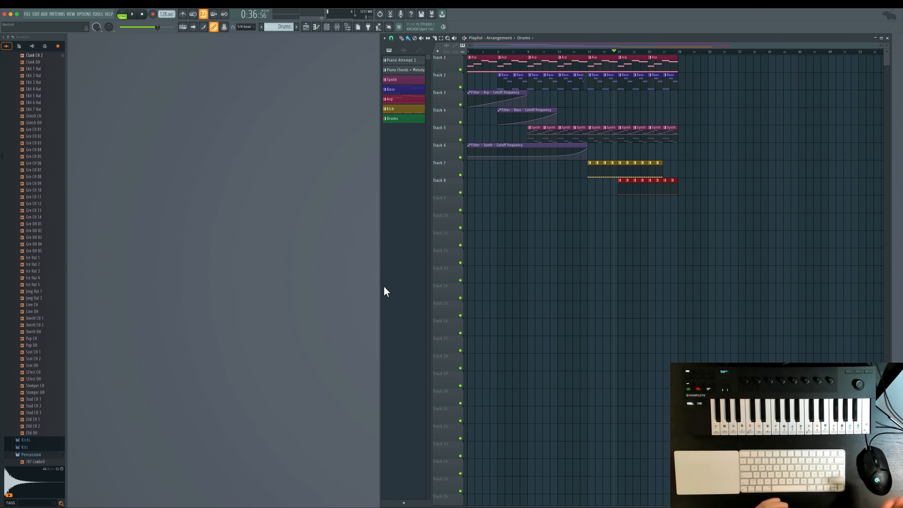
{"action": "left_click", "coordinate": [405, 50]}
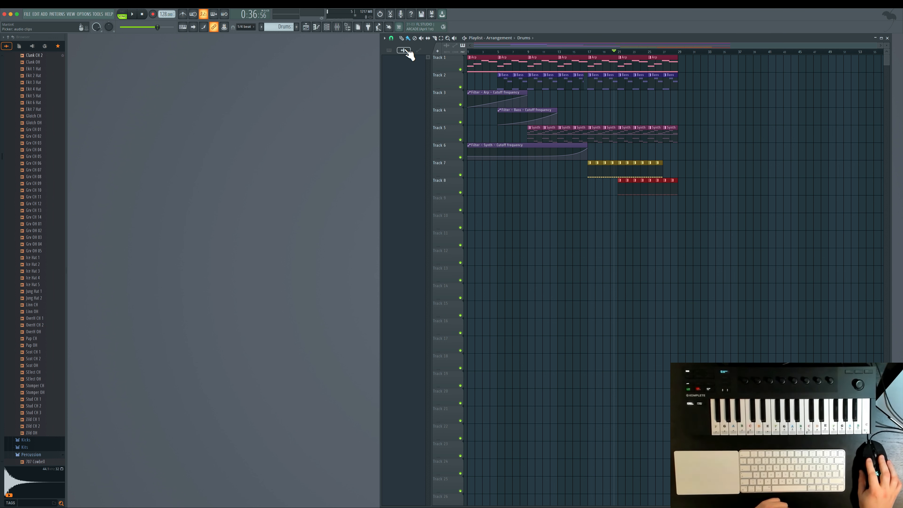
{"action": "scroll", "coordinate": [37, 354], "scroll_direction": "up", "scroll_amount": 1}
{"action": "scroll", "coordinate": [38, 354], "scroll_direction": "up", "scroll_amount": 15}
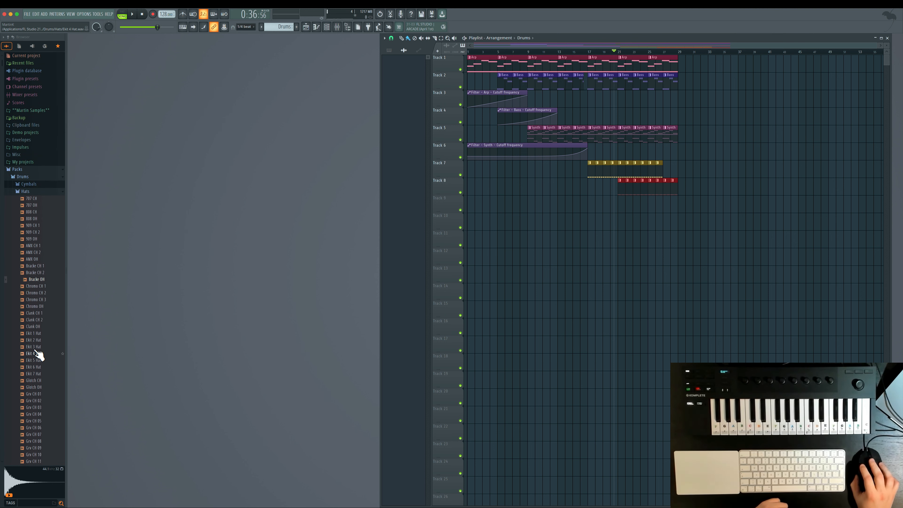
{"action": "left_click", "coordinate": [26, 192]}
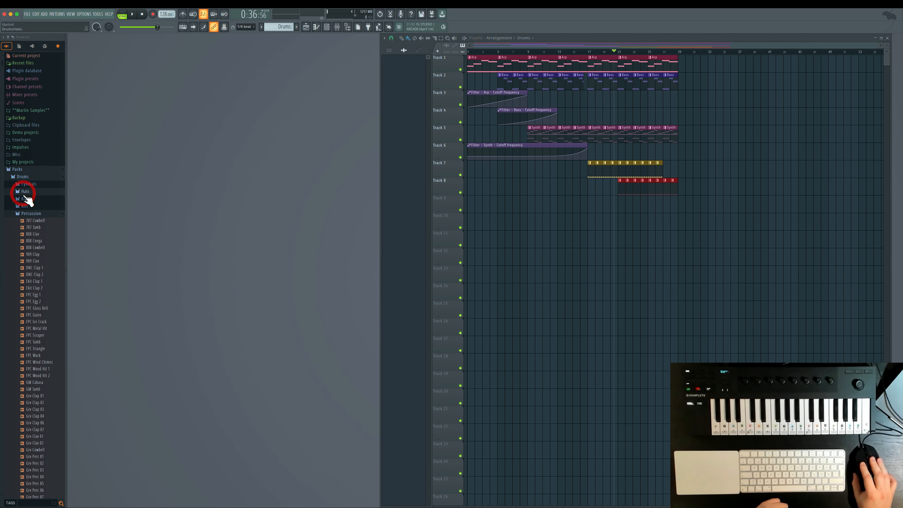
{"action": "left_click", "coordinate": [31, 214]}
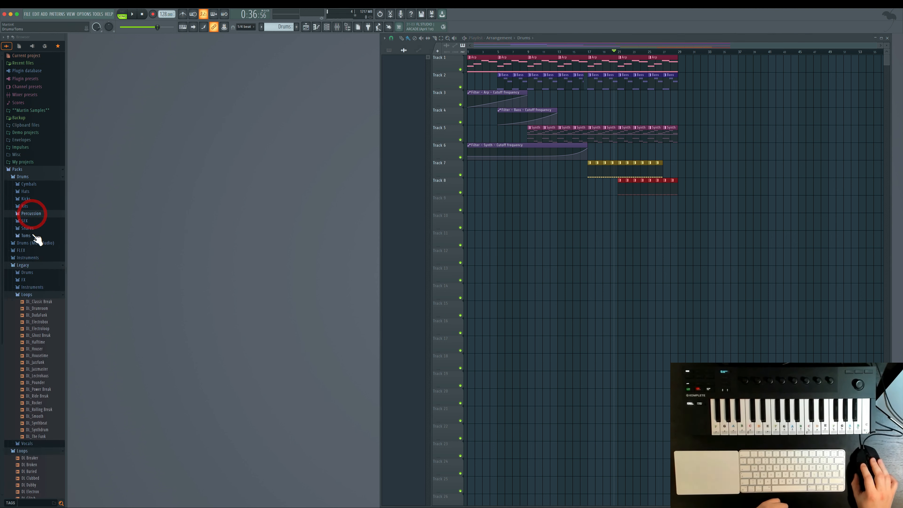
{"action": "left_click", "coordinate": [32, 295]}
{"action": "left_click", "coordinate": [32, 309]}
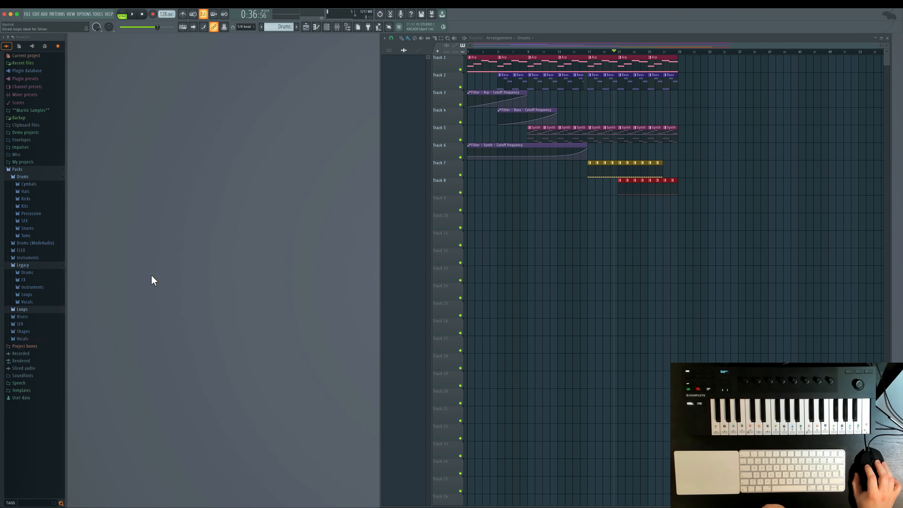
- Place SHORT SWEEP 003 from the personal samples' FX folder on Track 9 from about bar 14, with its peak at the kick entry
{"action": "left_click", "coordinate": [32, 110], "text": "shift"}
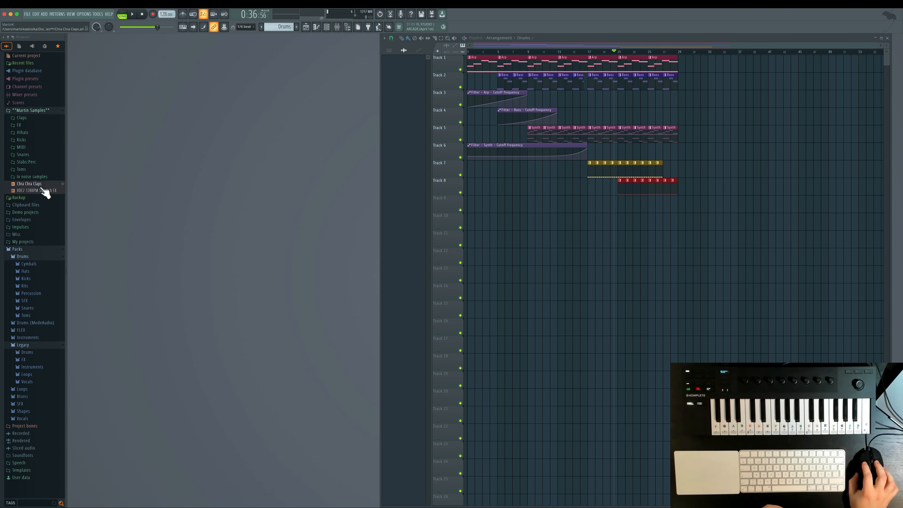
{"action": "left_click", "coordinate": [30, 125]}
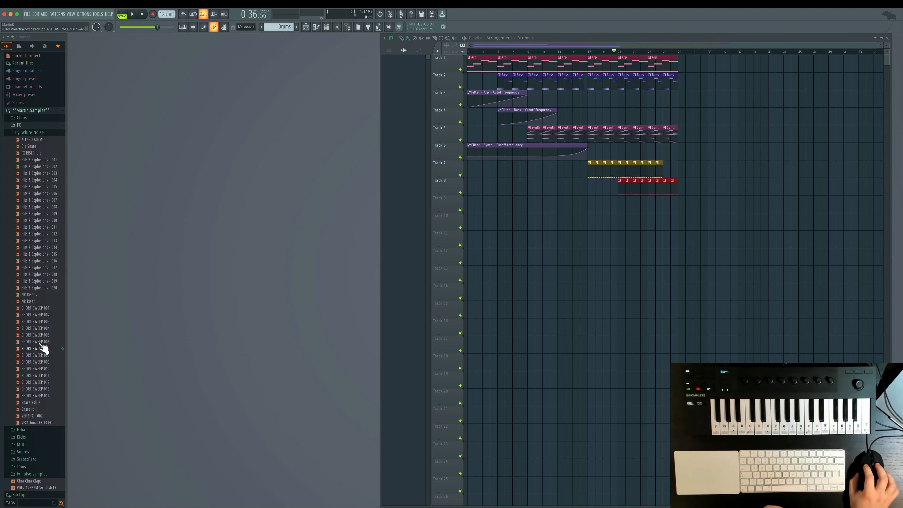
{"action": "left_click_drag", "start_coordinate": [48, 324], "coordinate": [582, 205]}
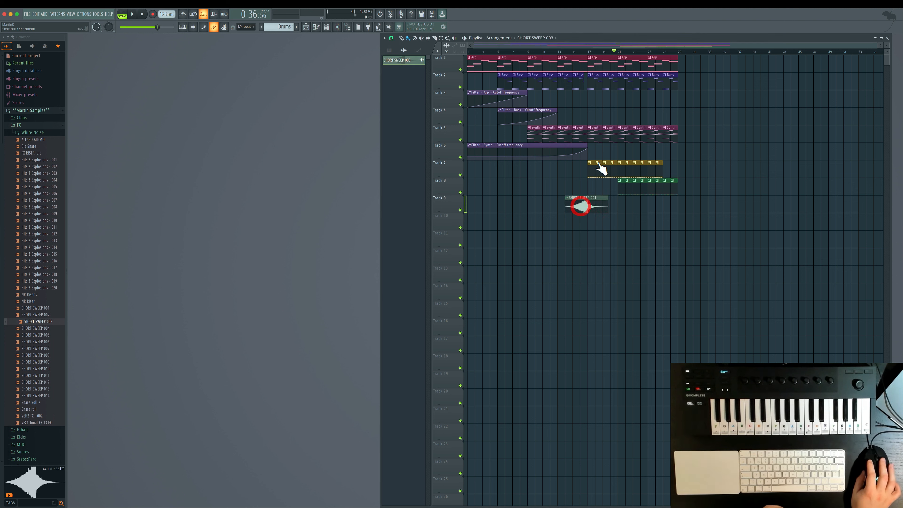
{"action": "left_click_drag", "start_coordinate": [568, 200], "coordinate": [588, 203]}
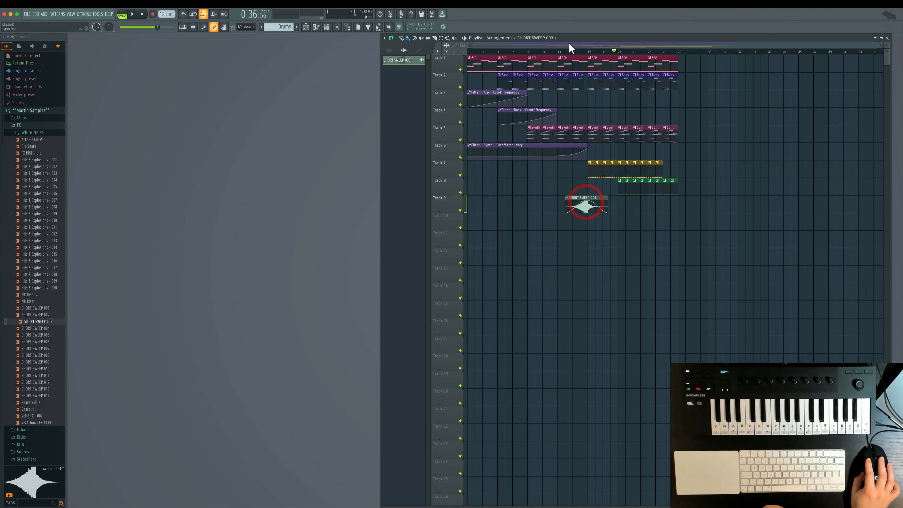
- Play the song from about bar 14 to hear the sweep on Track 9 with the other parts
{"action": "left_click", "coordinate": [560, 51]}
{"action": "key", "text": "space"}
{"action": "left_click", "coordinate": [568, 52]}
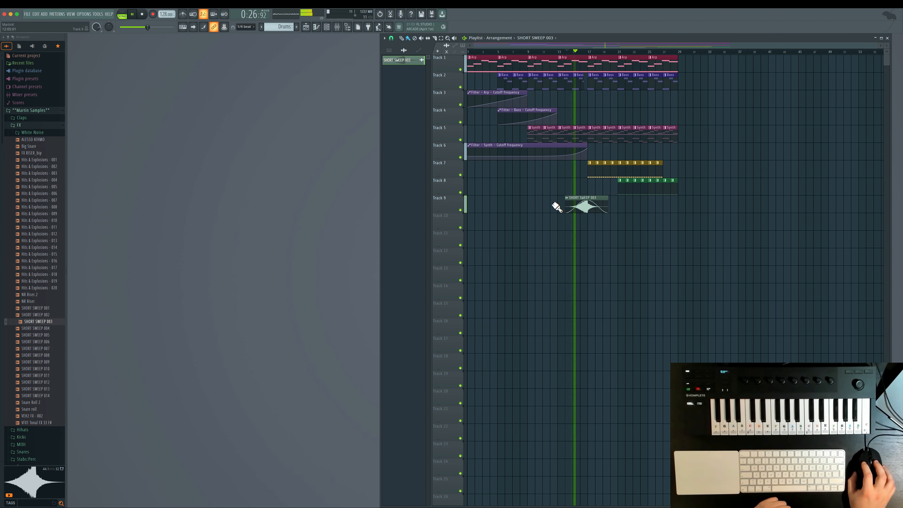
{"action": "key", "text": "space"}
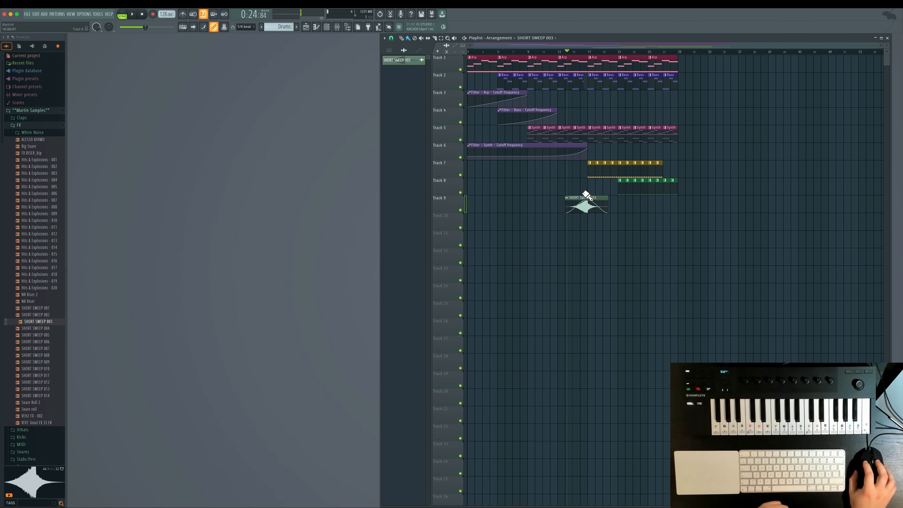
- Open the SHORT SWEEP 003 channel settings, glance at its entry in the channel rack, and play the song briefly from about bar 14
{"action": "left_click", "coordinate": [413, 61]}
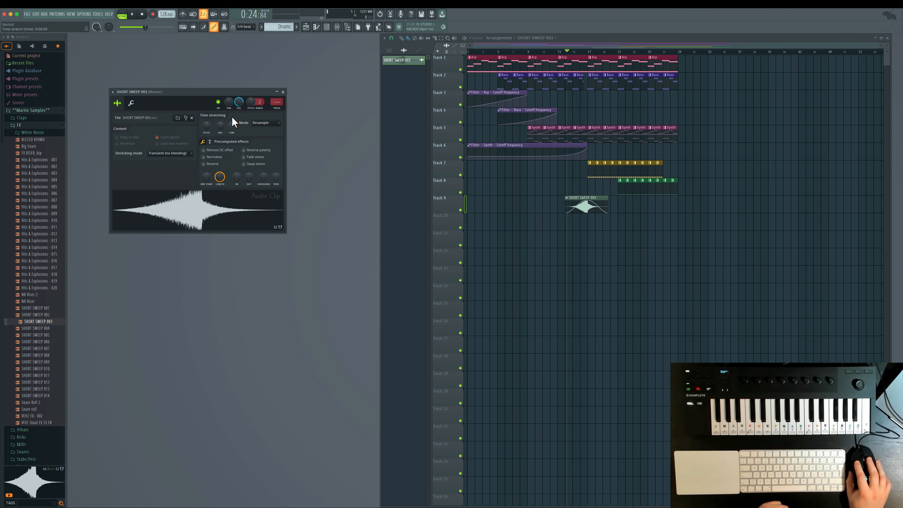
{"action": "left_click", "coordinate": [326, 28]}
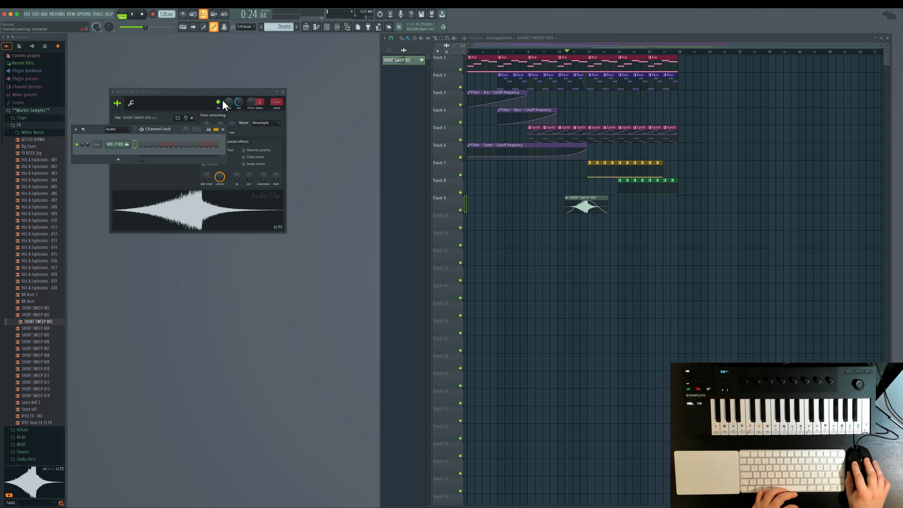
{"action": "left_click", "coordinate": [223, 129]}
{"action": "key", "text": "space"}
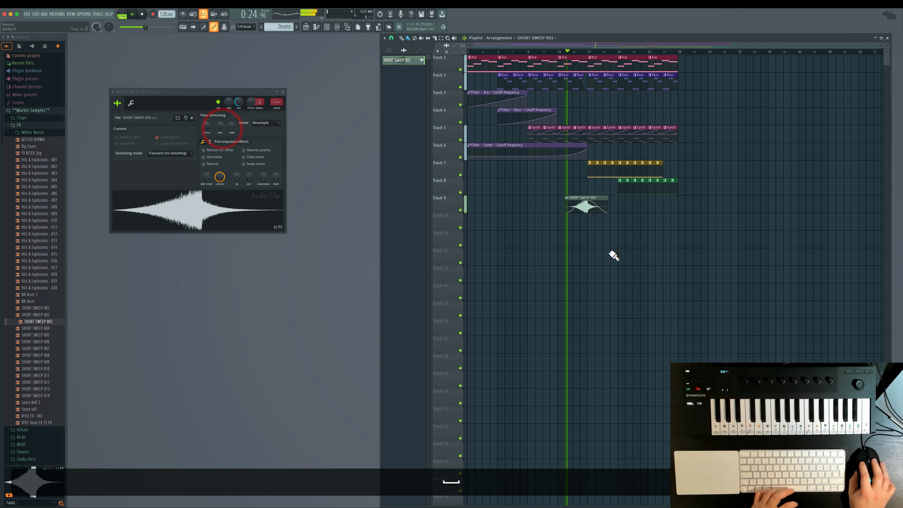
{"action": "key", "text": "space"}
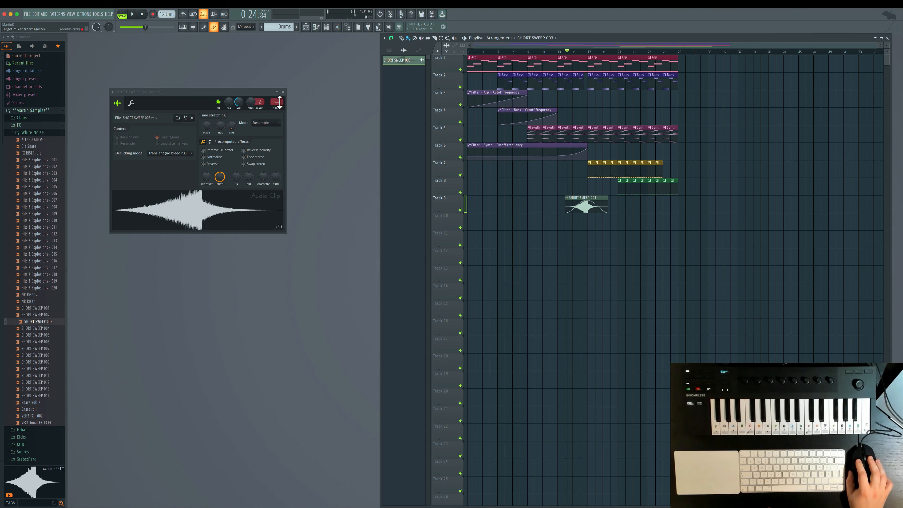
- Open the mixer, widen it to look through the available insert tracks, and narrow it again
{"action": "left_click", "coordinate": [339, 28]}
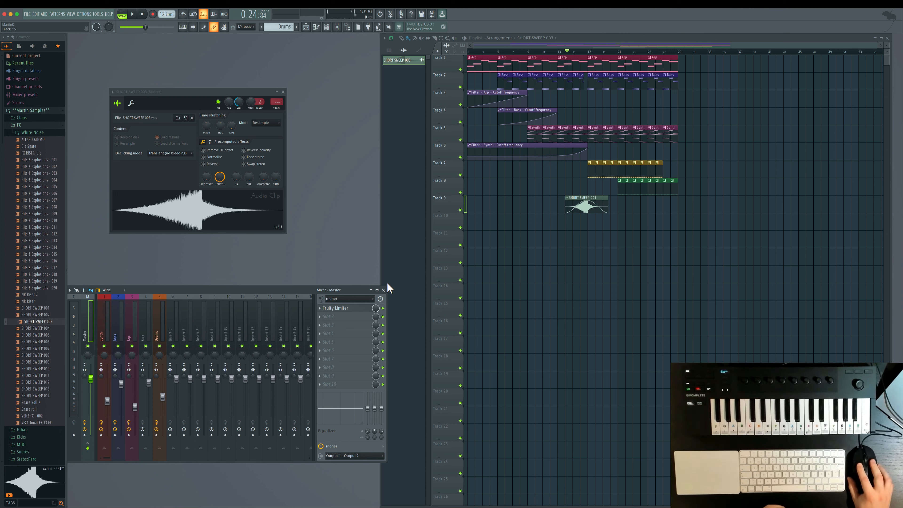
{"action": "left_click_drag", "start_coordinate": [386, 284], "coordinate": [885, 263]}
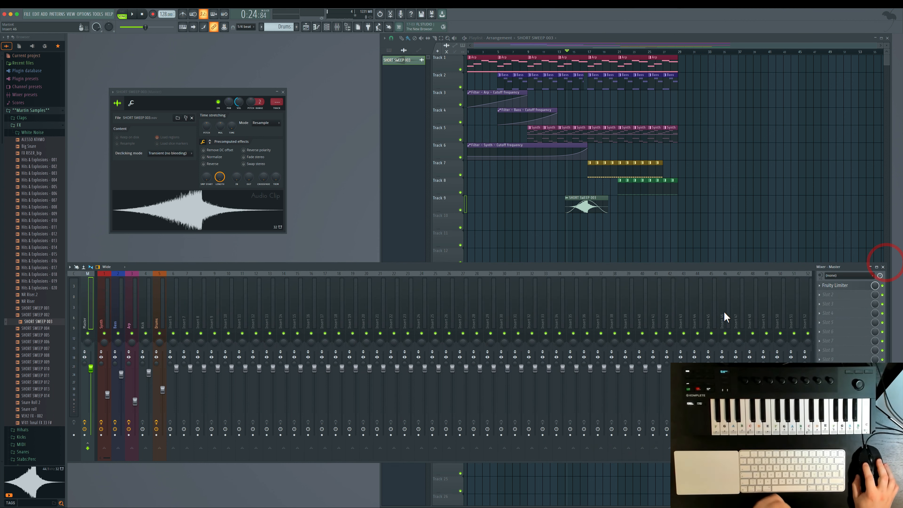
{"action": "scroll", "coordinate": [711, 305], "scroll_direction": "down", "scroll_amount": 10}
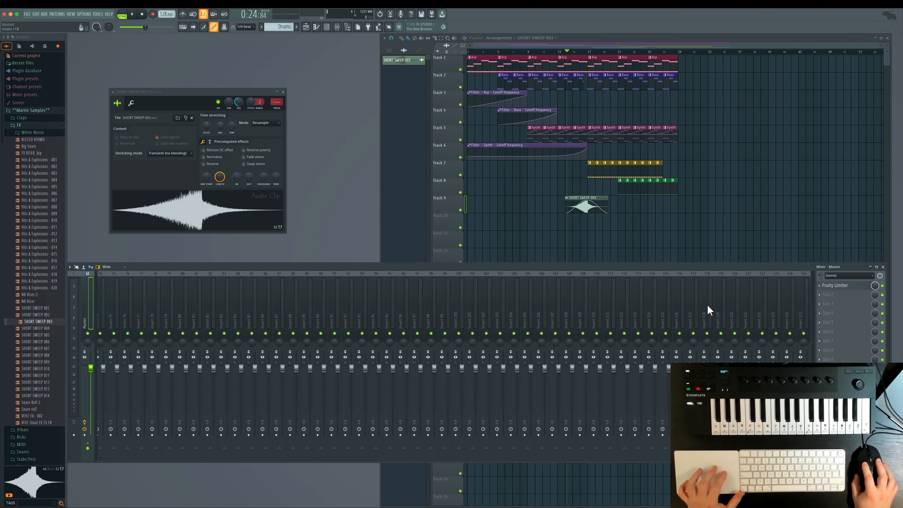
{"action": "scroll", "coordinate": [697, 303], "scroll_direction": "up", "scroll_amount": 10}
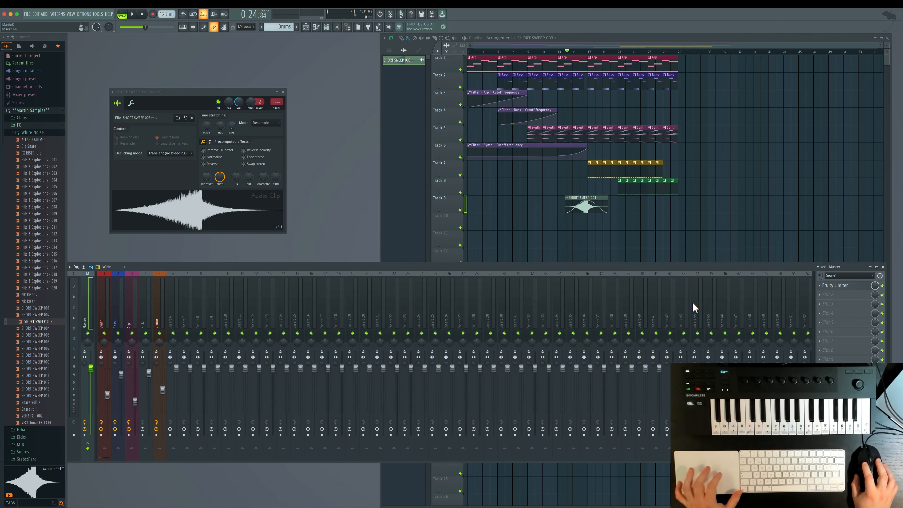
{"action": "left_click_drag", "start_coordinate": [886, 265], "coordinate": [425, 293]}
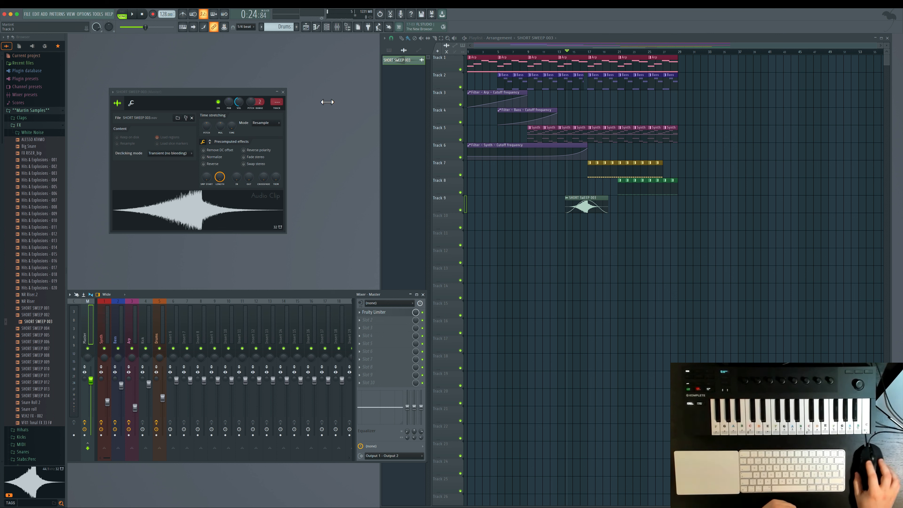
- Review the effect slots of the Arp, Bass, Synth and Drums mixer tracks and close the mixer
{"action": "left_click", "coordinate": [146, 301]}
{"action": "left_click", "coordinate": [132, 302]}
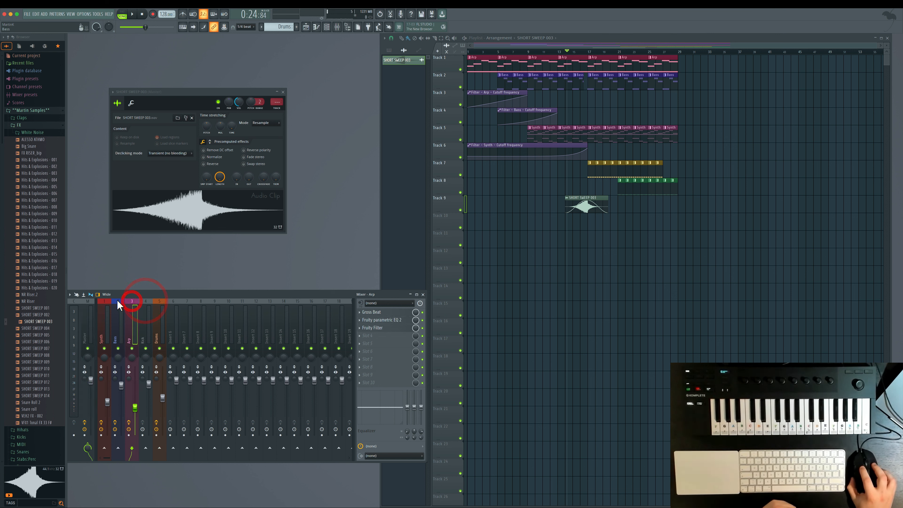
{"action": "left_click", "coordinate": [117, 301]}
{"action": "left_click", "coordinate": [104, 302]}
{"action": "left_click", "coordinate": [117, 301]}
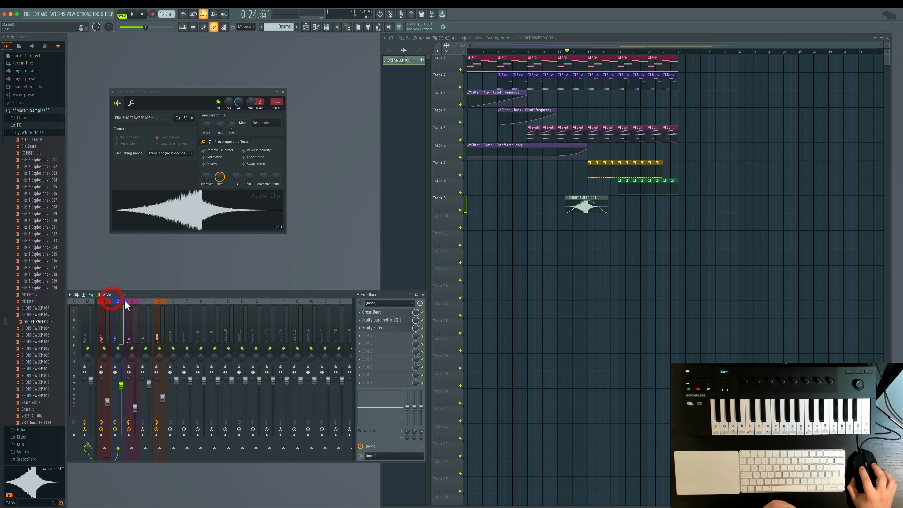
{"action": "left_click", "coordinate": [131, 301]}
{"action": "left_click", "coordinate": [159, 301]}
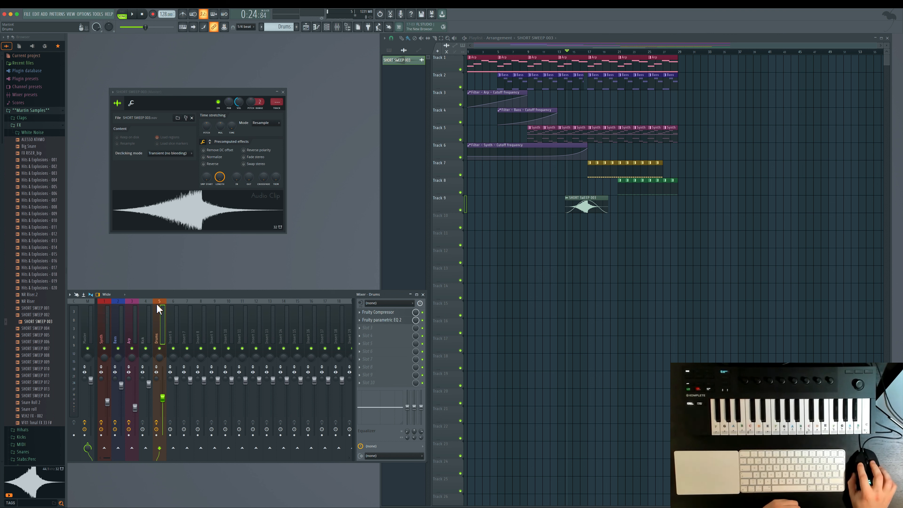
{"action": "left_click", "coordinate": [422, 294]}
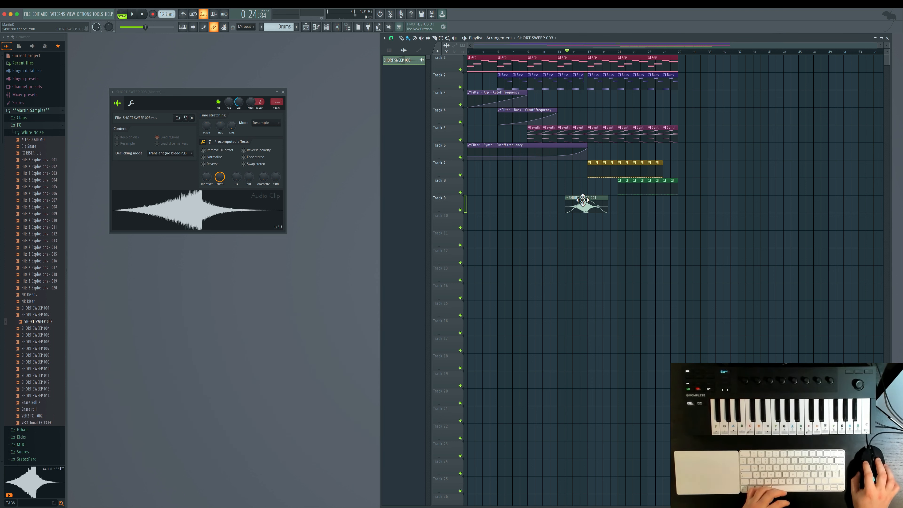
- Play the song from about bar 15 to hear the sweep into the kick entry, and close the SHORT SWEEP 003 settings
{"action": "left_click", "coordinate": [578, 52]}
{"action": "key", "text": "space"}
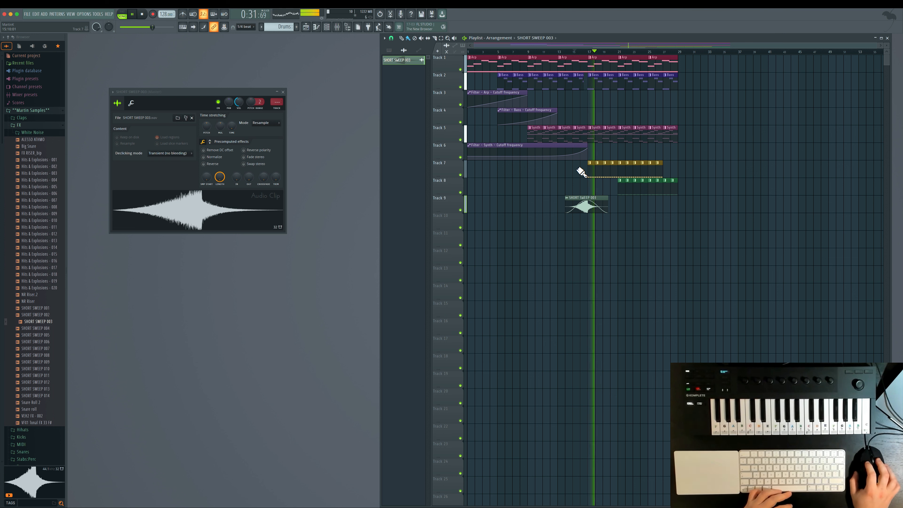
{"action": "left_click", "coordinate": [283, 93]}
{"action": "key", "text": "space"}
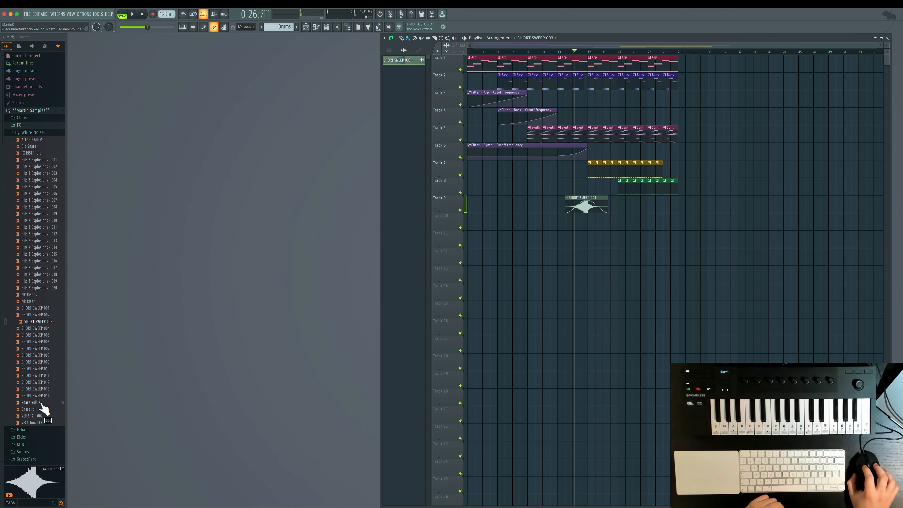
- Place Hits & Explosions - 008 on Track 10 and shift it slightly ahead of bar 17 so its attack peaks at the kick entry
{"action": "left_click", "coordinate": [53, 209]}
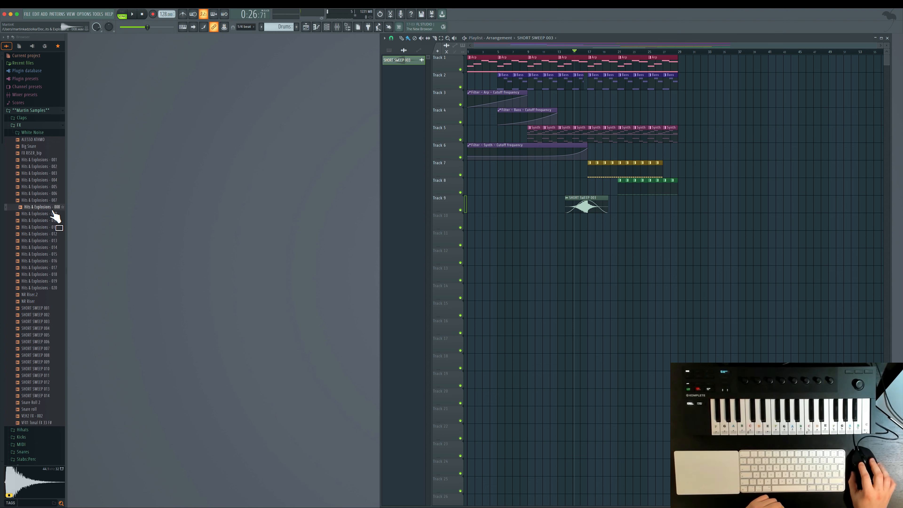
{"action": "left_click_drag", "start_coordinate": [54, 212], "coordinate": [593, 218]}
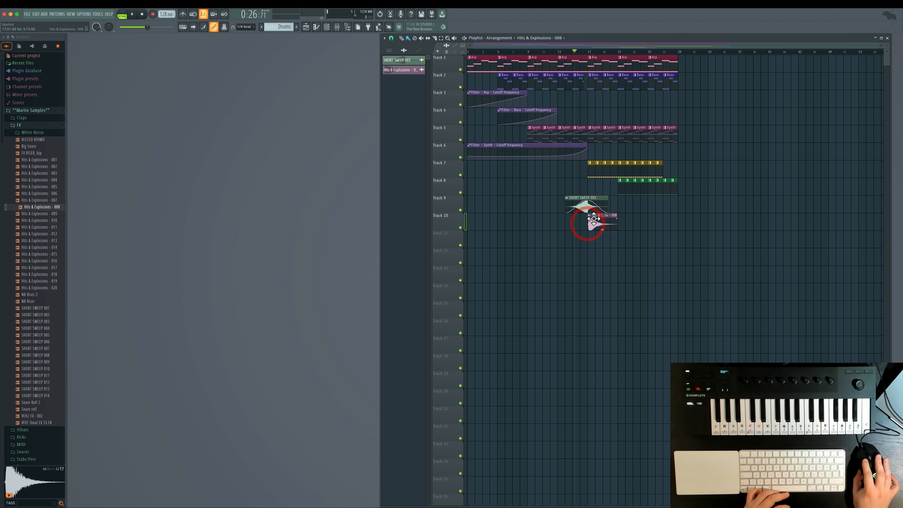
{"action": "double_click", "coordinate": [593, 218]}
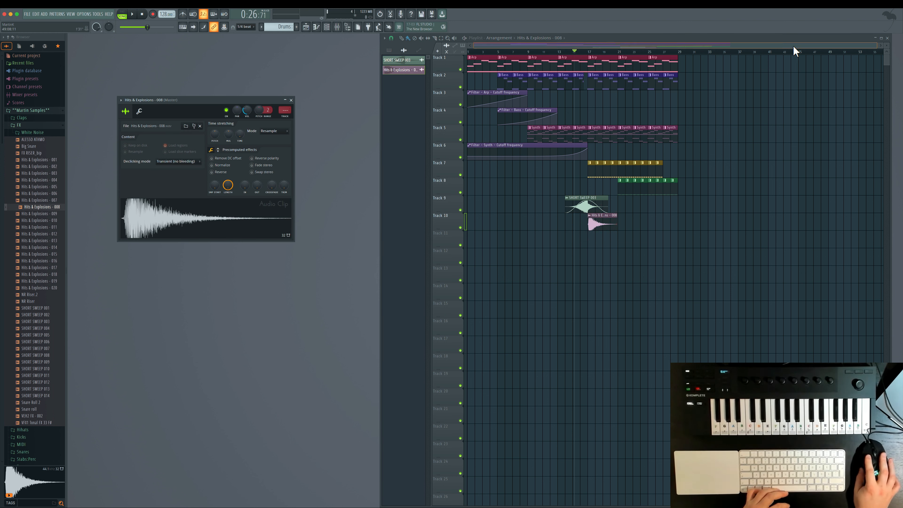
{"action": "left_click_drag", "start_coordinate": [875, 45], "coordinate": [709, 61]}
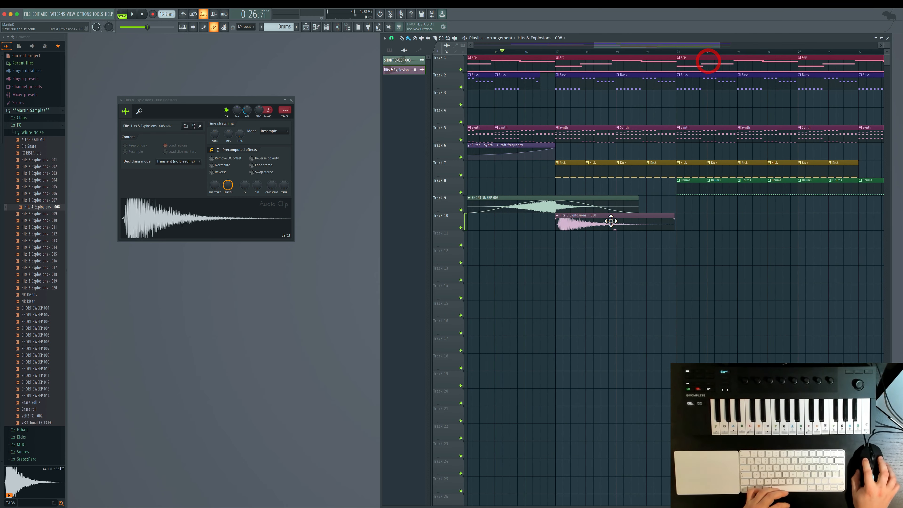
{"action": "left_click", "coordinate": [603, 224]}
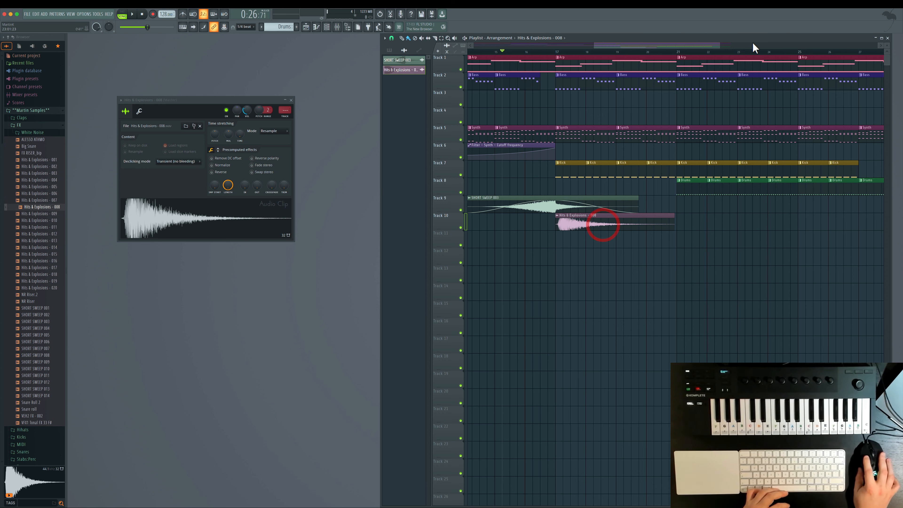
{"action": "left_click_drag", "start_coordinate": [720, 45], "coordinate": [622, 57]}
{"action": "left_click_drag", "start_coordinate": [774, 217], "coordinate": [709, 220]}
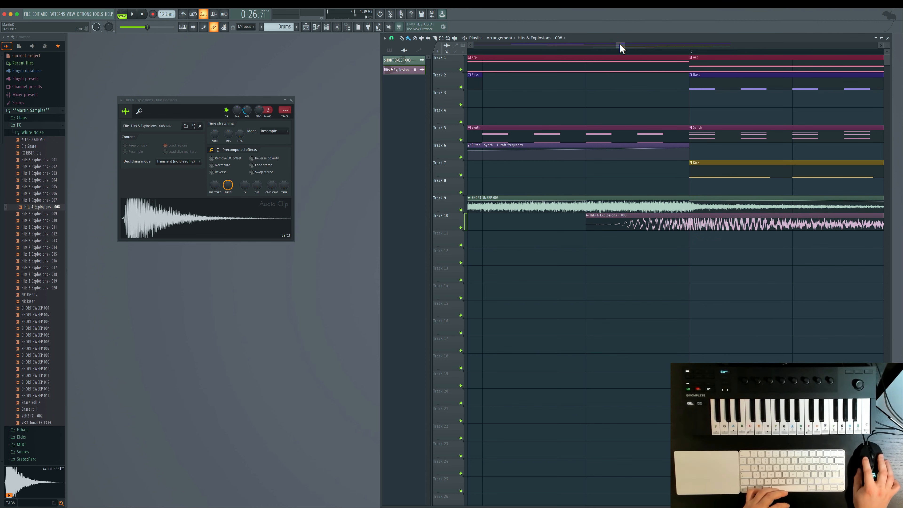
- Play the song from about bar 16 to hear the hit on Track 10, and close its channel settings
{"action": "left_click_drag", "start_coordinate": [625, 46], "coordinate": [866, 67]}
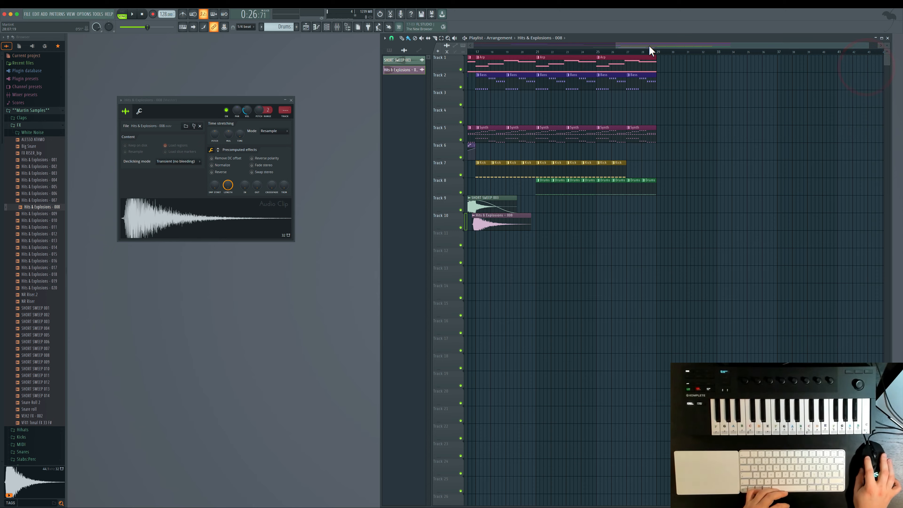
{"action": "left_click_drag", "start_coordinate": [649, 46], "coordinate": [585, 49]}
{"action": "left_click", "coordinate": [556, 52]}
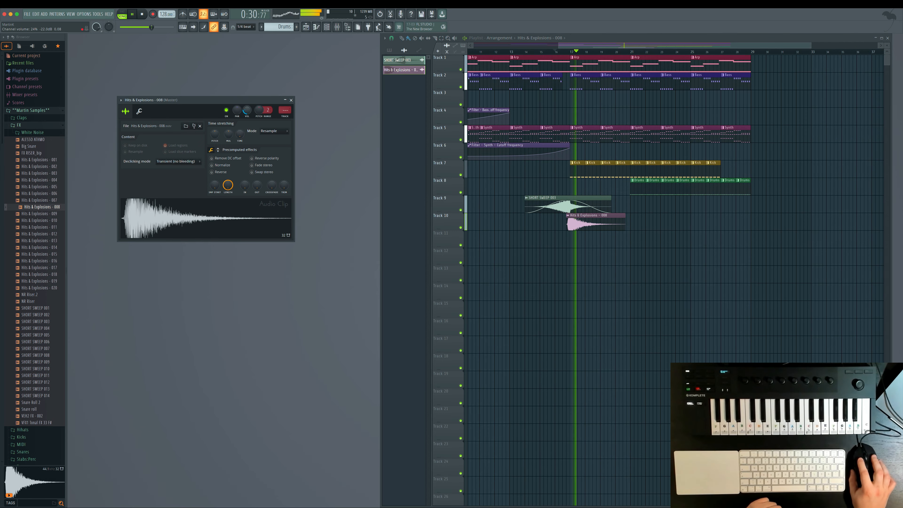
{"action": "left_click", "coordinate": [291, 101]}
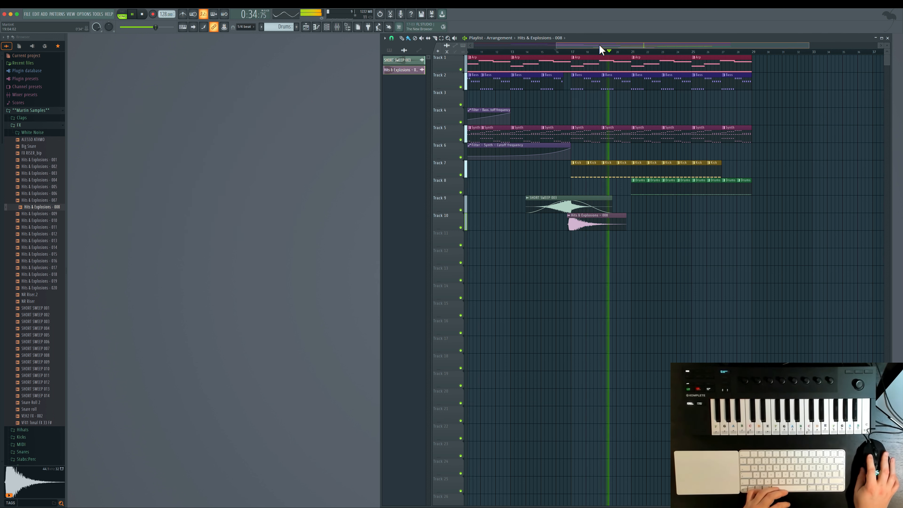
- Copy SHORT SWEEP 003 to about bar 22 on Track 9 and add a second Hits & Explosions - 008 on Track 10 just before bar 25
{"action": "left_click_drag", "start_coordinate": [600, 44], "coordinate": [507, 41]}
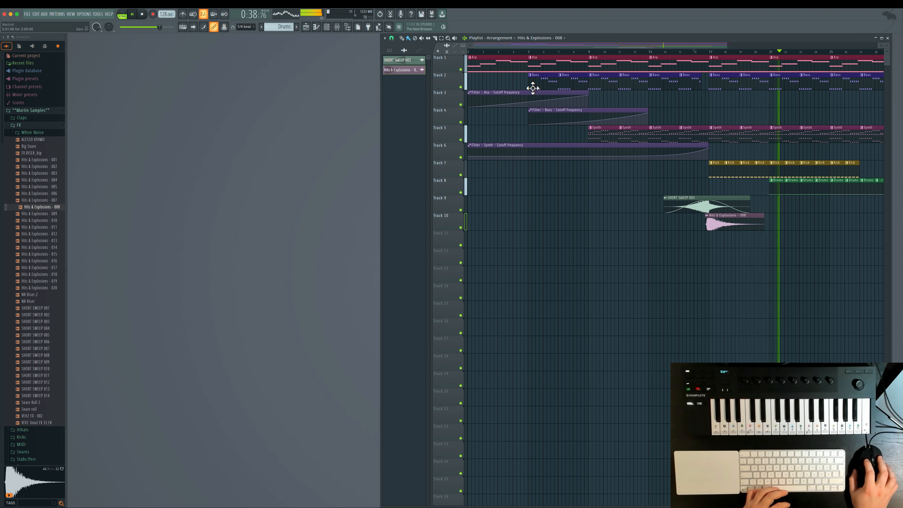
{"action": "left_click_drag", "start_coordinate": [717, 205], "coordinate": [820, 197]}
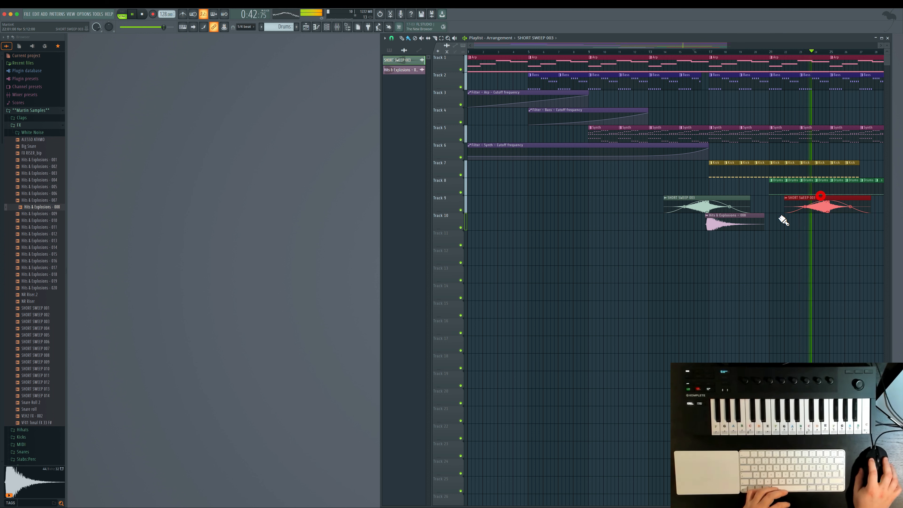
{"action": "left_click", "coordinate": [750, 218]}
{"action": "left_click", "coordinate": [841, 222]}
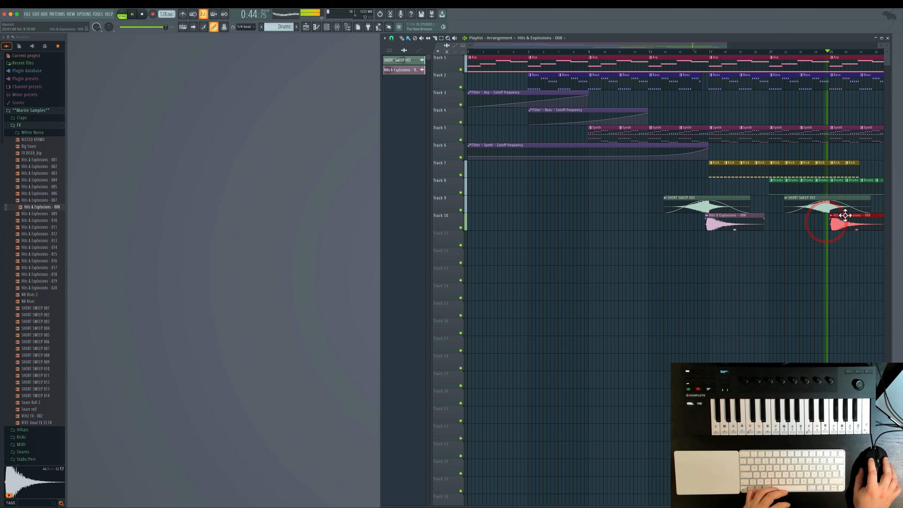
{"action": "left_click_drag", "start_coordinate": [846, 220], "coordinate": [842, 220]}
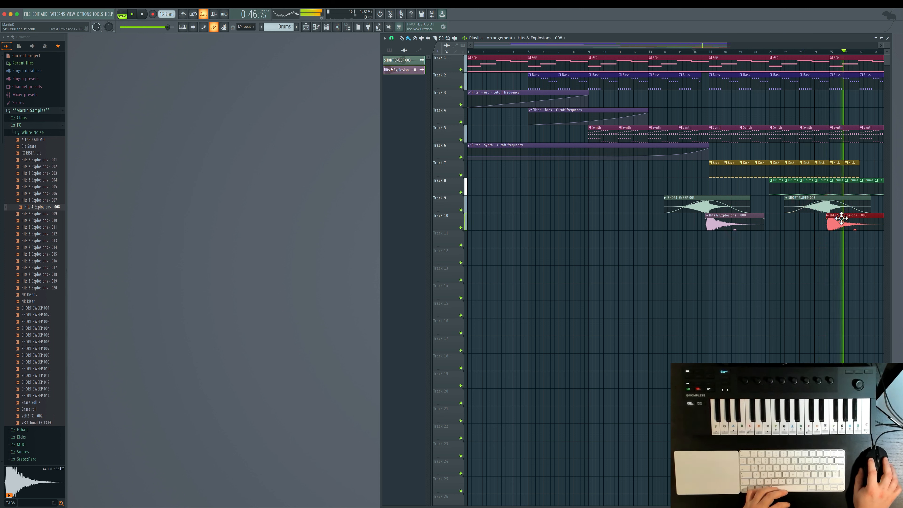
- Play the song from about bar 24 to hear the second sweep and hit, then stop with the whole arrangement in view
{"action": "left_click", "coordinate": [820, 52]}
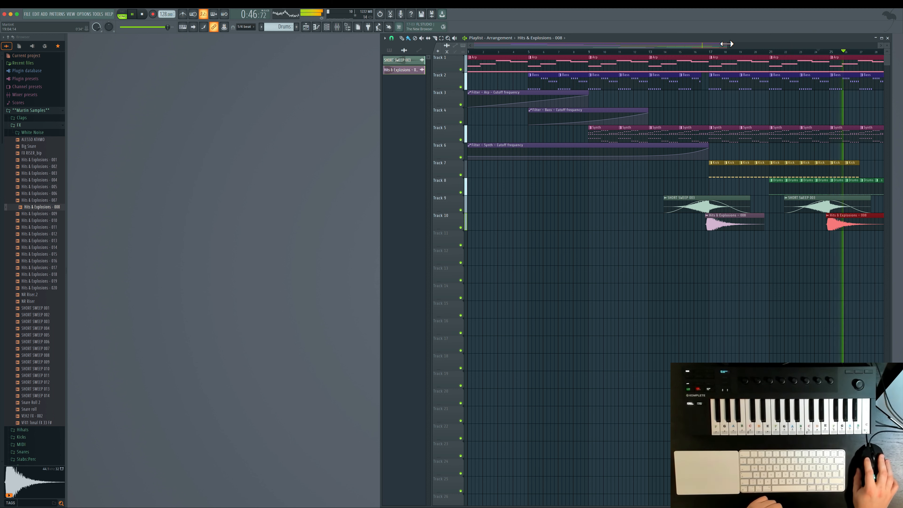
{"action": "left_click_drag", "start_coordinate": [727, 45], "coordinate": [902, 45]}
{"action": "key", "text": "space"}
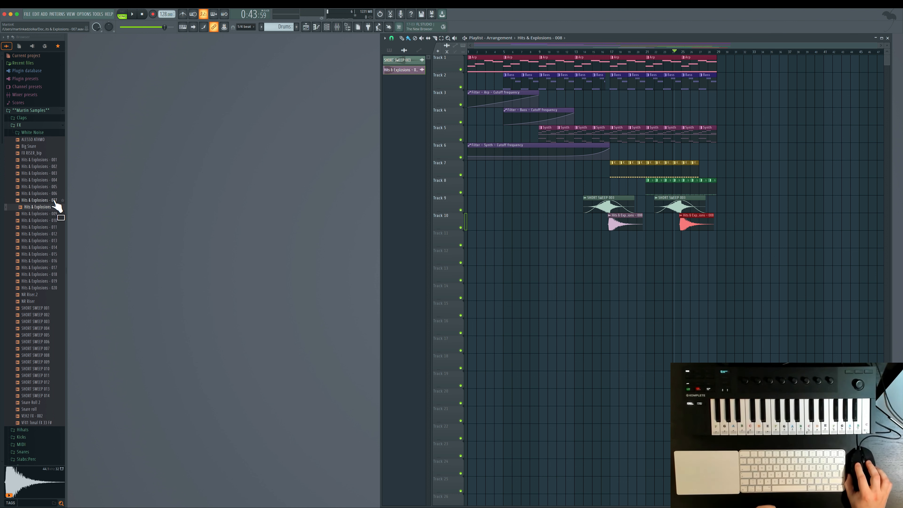
- Open the Hits & Explosions - 008 channel settings, audition its sample, stop playback and close the settings
{"action": "double_click", "coordinate": [625, 215]}
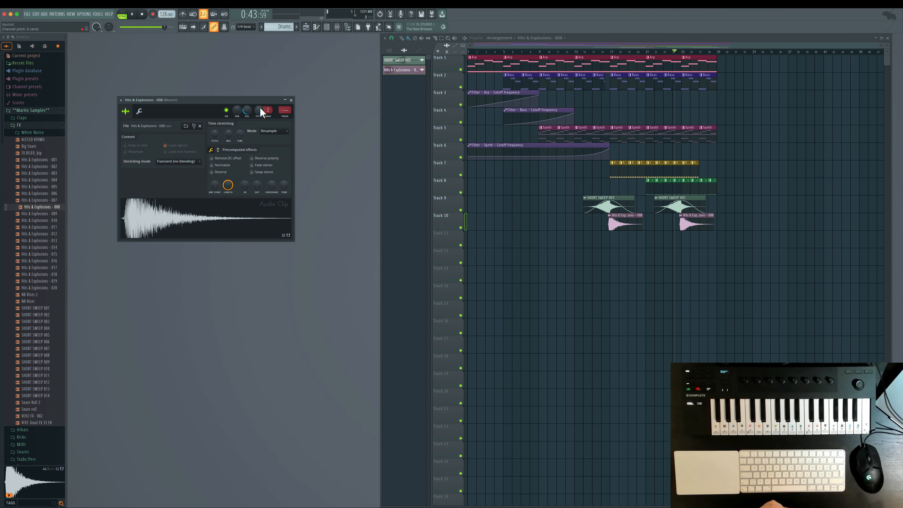
{"action": "left_click", "coordinate": [127, 210]}
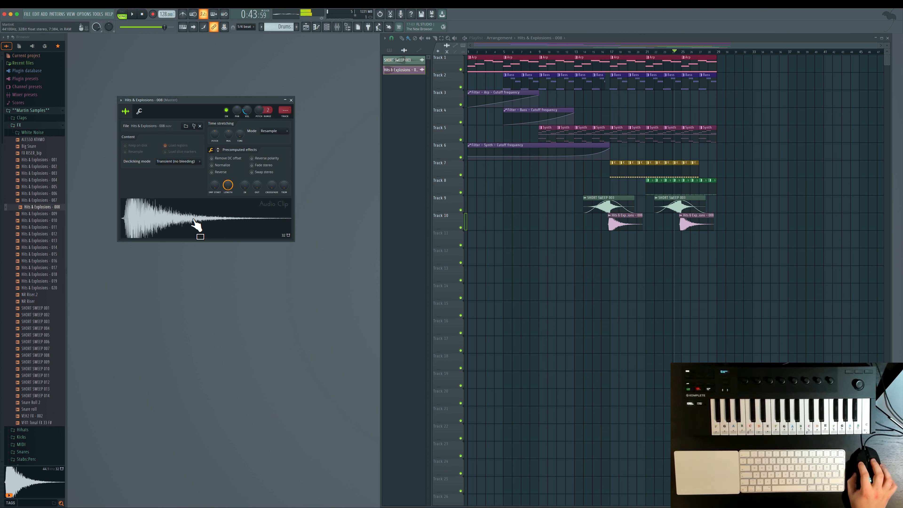
{"action": "left_click", "coordinate": [142, 14]}
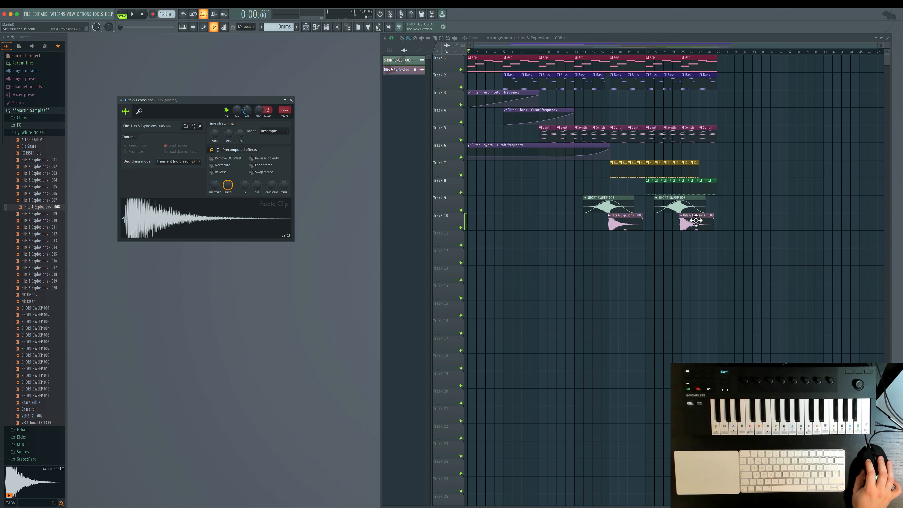
{"action": "left_click", "coordinate": [291, 100]}
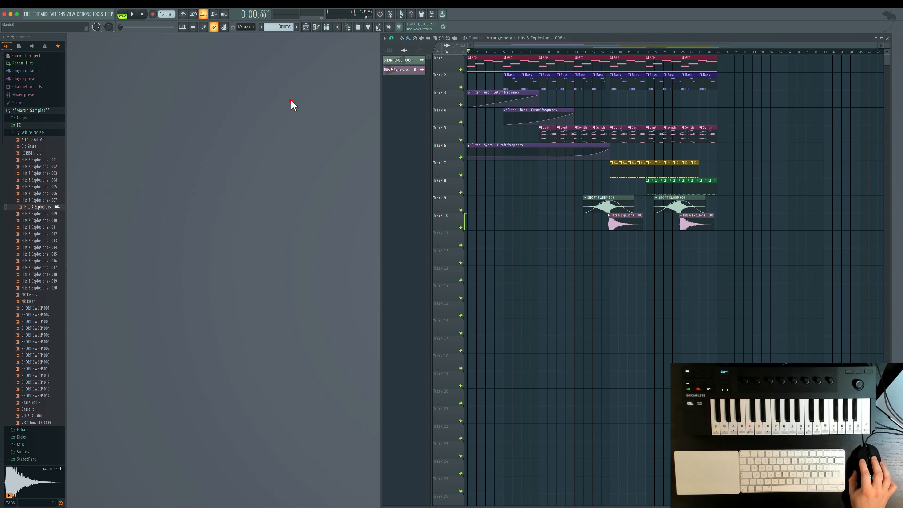
{"action": "left_click", "coordinate": [198, 263]}
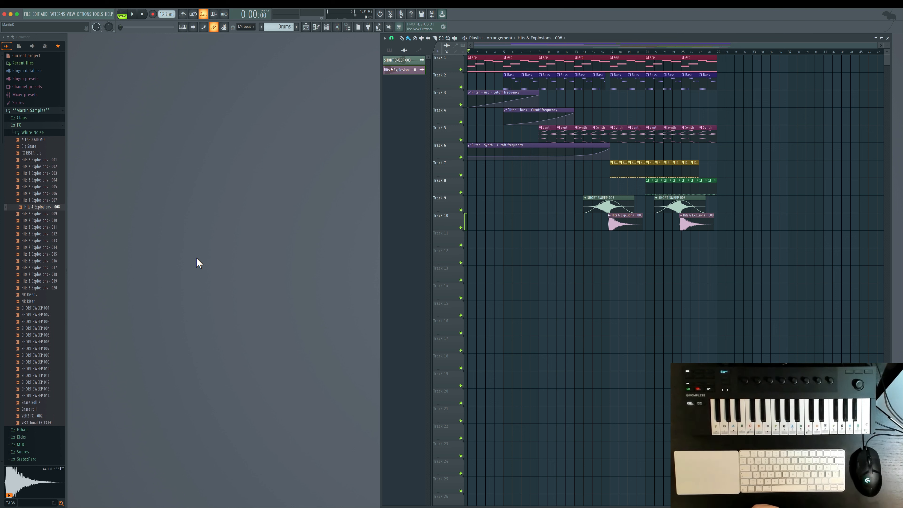
{"action": "key", "text": "shift+0"}
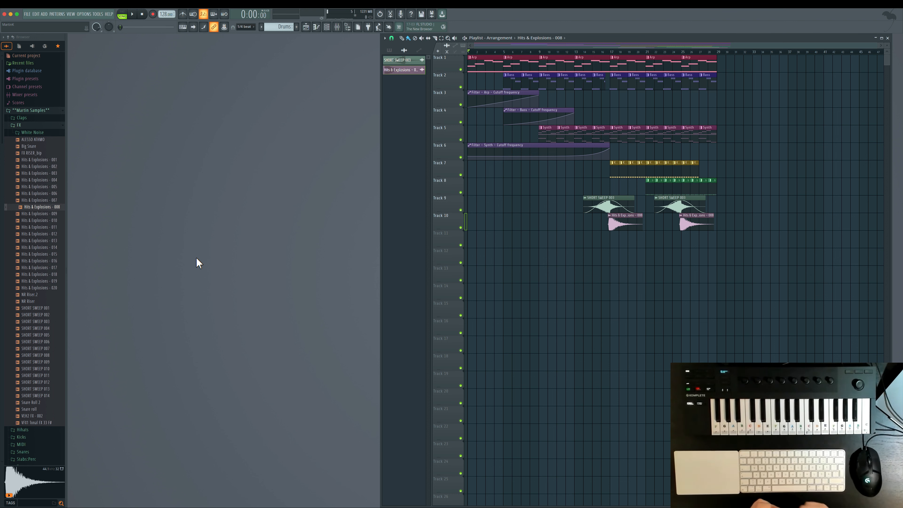
{"action": "key", "text": "shift+0"}
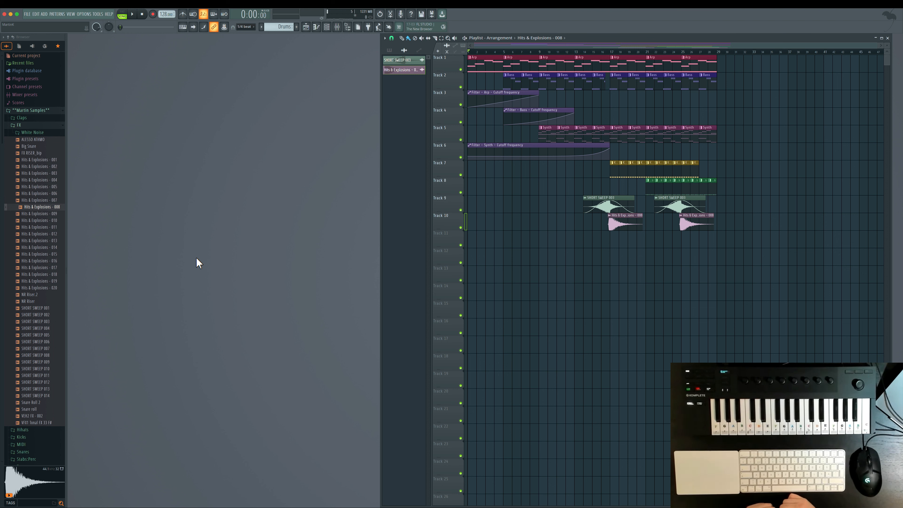
{"action": "key", "text": "shift+0"}
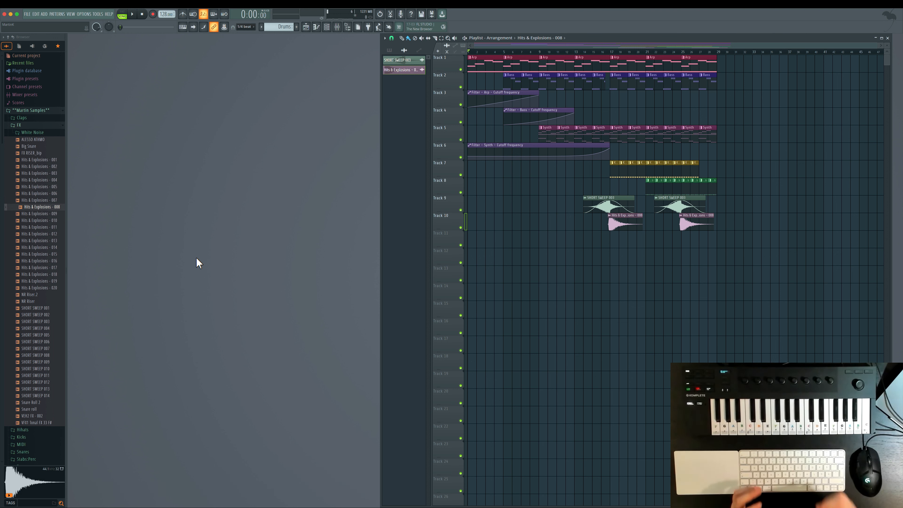
{"action": "key", "text": "shift+0"}
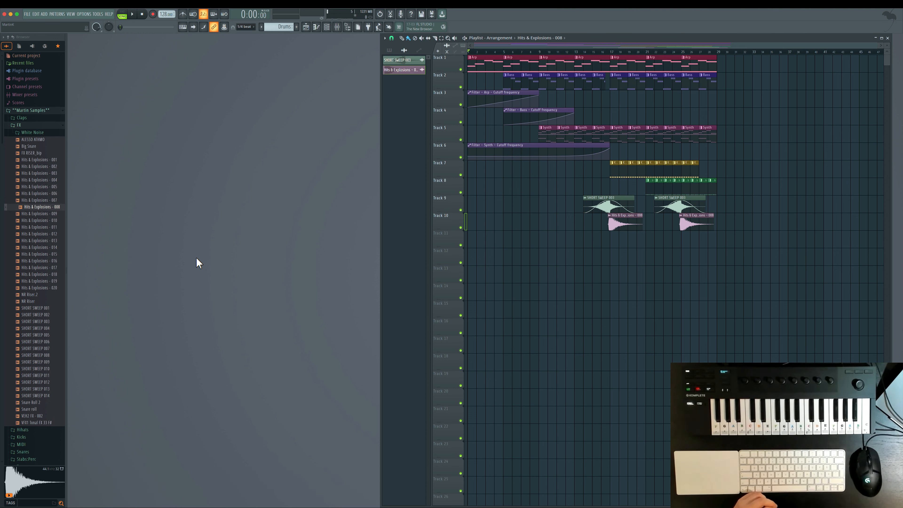
{"action": "key", "text": "shift+0"}
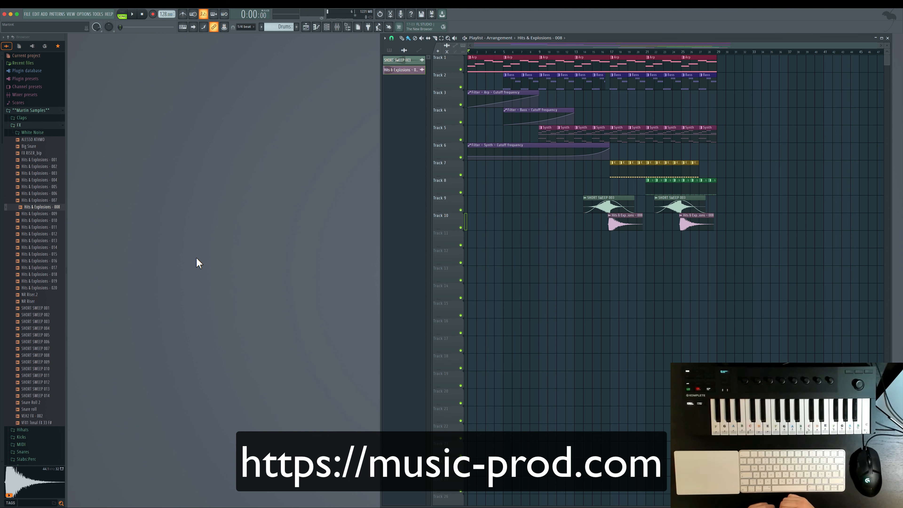
{"action": "key", "text": "shift+0"}
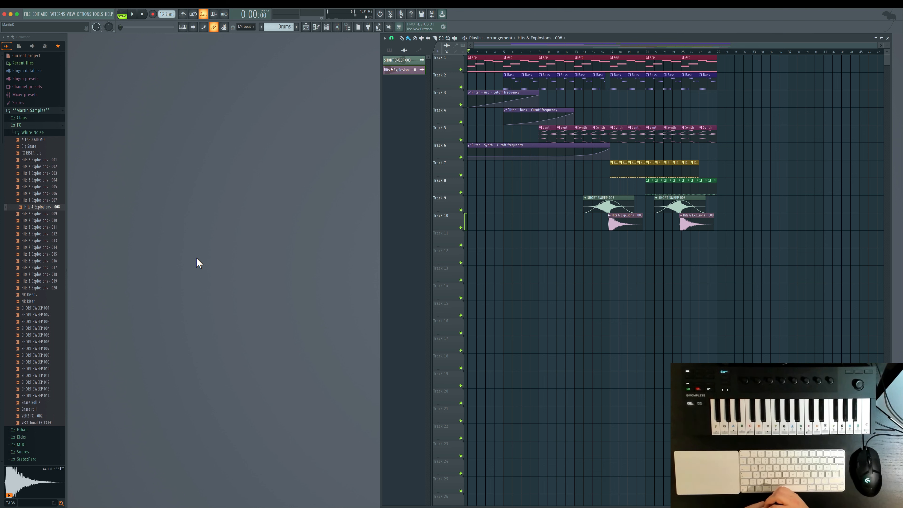
{"action": "key", "text": "shift+0"}
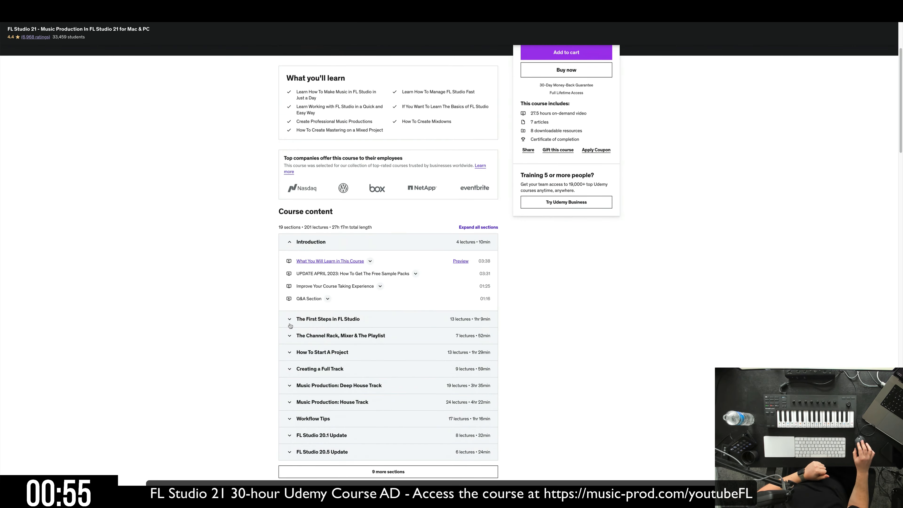
- On the Udemy FL Studio 21 course page, expand the First Steps, Channel Rack, Mixer & The Playlist, and How To Start A Project sections
{"action": "scroll", "coordinate": [290, 312], "scroll_direction": "down", "scroll_amount": 1}
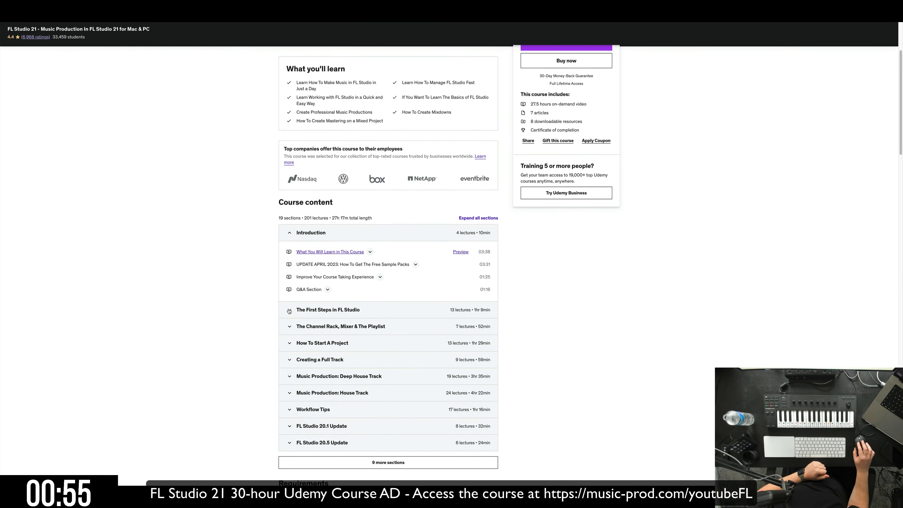
{"action": "left_click", "coordinate": [289, 311]}
{"action": "scroll", "coordinate": [304, 316], "scroll_direction": "down", "scroll_amount": 3}
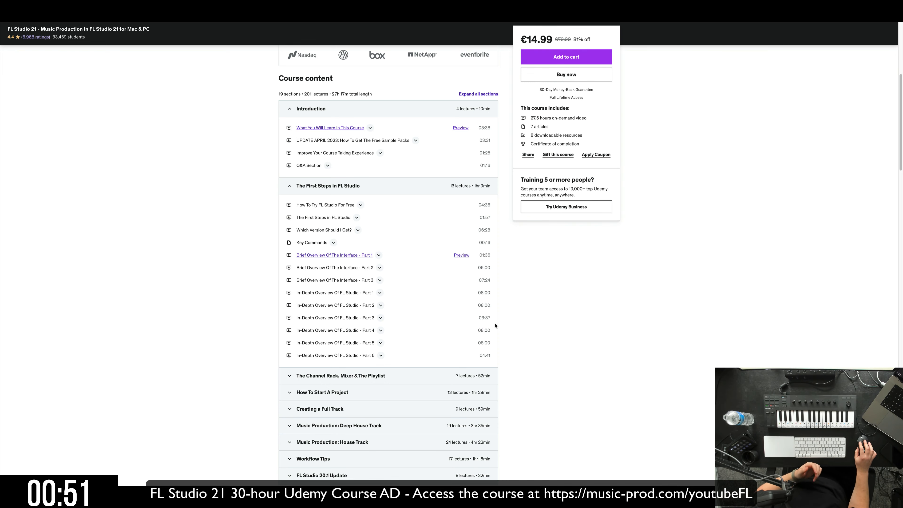
{"action": "scroll", "coordinate": [495, 326], "scroll_direction": "down", "scroll_amount": 6}
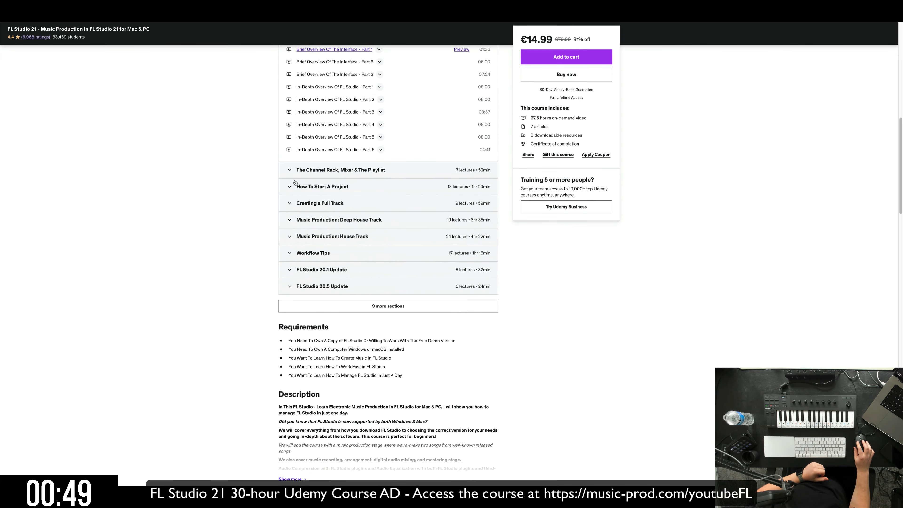
{"action": "left_click", "coordinate": [287, 174]}
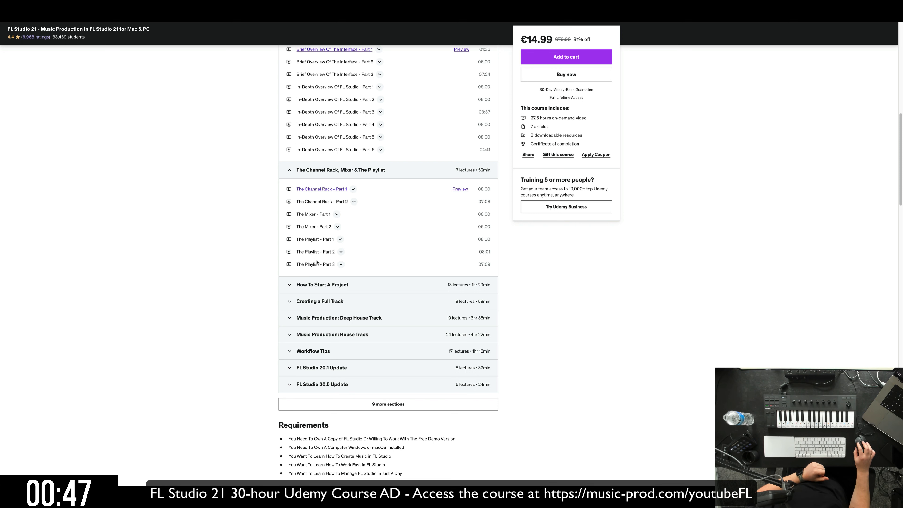
{"action": "left_click", "coordinate": [294, 287]}
{"action": "scroll", "coordinate": [300, 311], "scroll_direction": "down", "scroll_amount": 1}
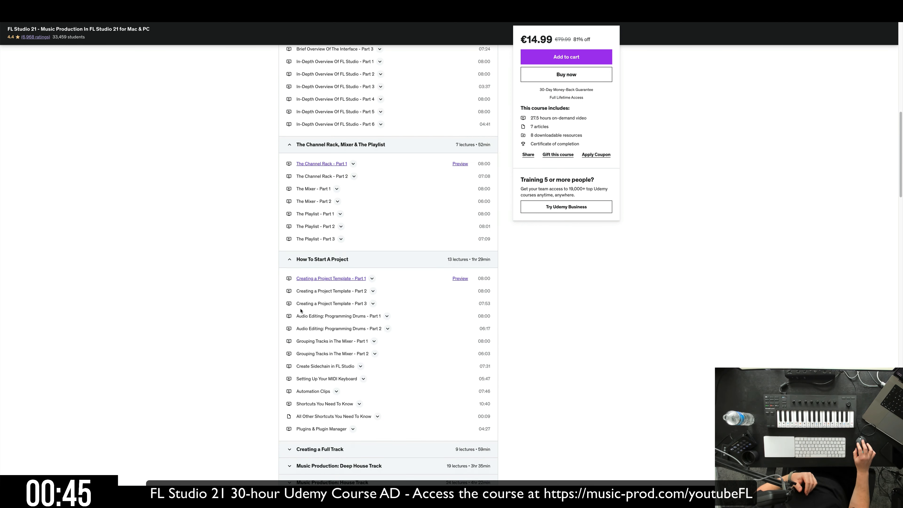
{"action": "scroll", "coordinate": [300, 311], "scroll_direction": "down", "scroll_amount": 2}
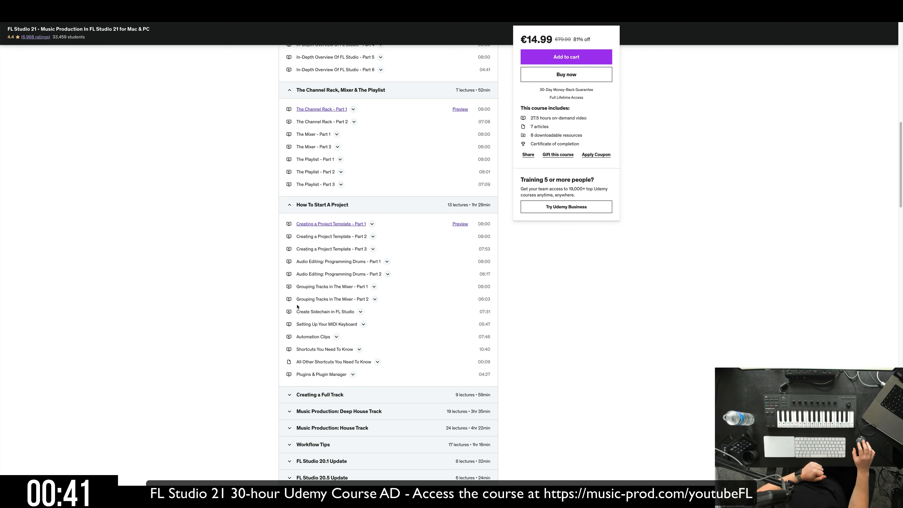
- Expand the Creating a Full Track, Deep House Track and House Track sections and look through their lectures
{"action": "scroll", "coordinate": [298, 306], "scroll_direction": "down", "scroll_amount": 4}
{"action": "left_click", "coordinate": [291, 290]}
{"action": "scroll", "coordinate": [291, 296], "scroll_direction": "down", "scroll_amount": 3}
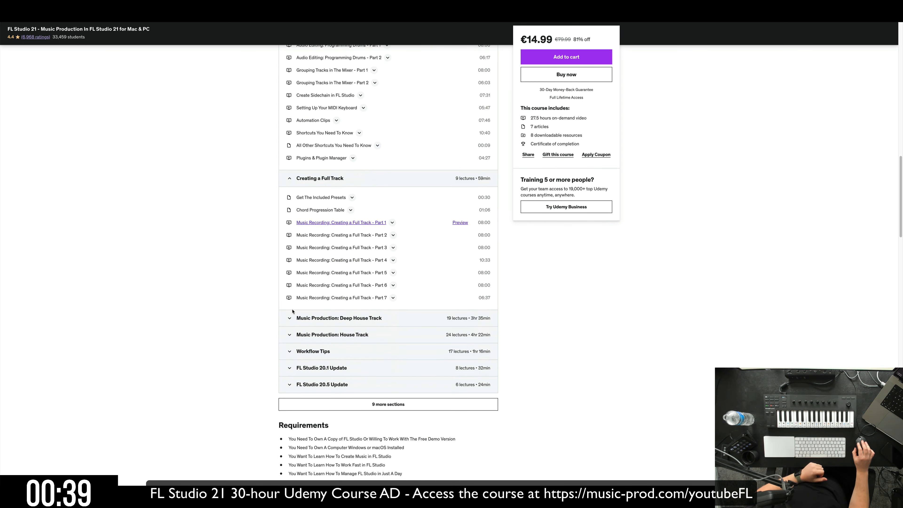
{"action": "left_click", "coordinate": [291, 318]}
{"action": "scroll", "coordinate": [297, 310], "scroll_direction": "down", "scroll_amount": 3}
{"action": "scroll", "coordinate": [300, 281], "scroll_direction": "down", "scroll_amount": 7}
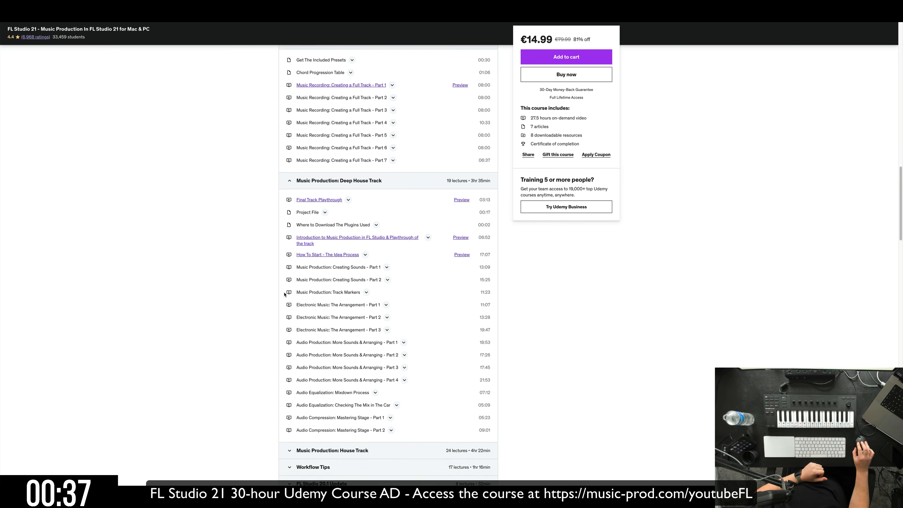
{"action": "left_click", "coordinate": [290, 223]}
{"action": "scroll", "coordinate": [304, 259], "scroll_direction": "down", "scroll_amount": 8}
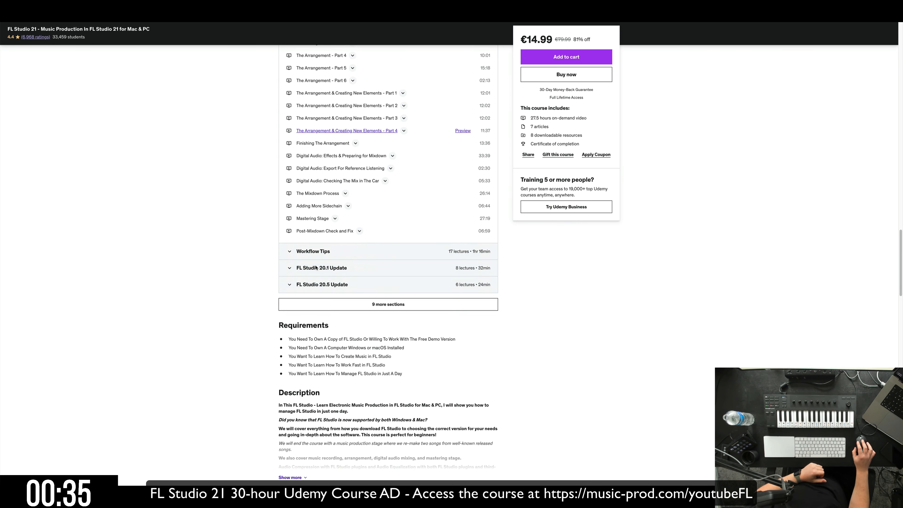
- Reveal the remaining course sections, expand Studio Sessions and look through its lectures down to the Q&A Section
{"action": "left_click", "coordinate": [365, 305]}
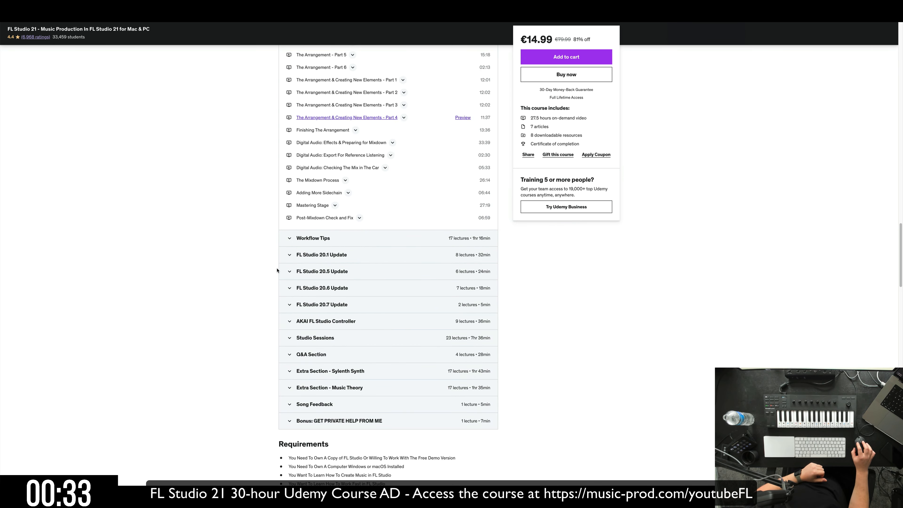
{"action": "scroll", "coordinate": [286, 322], "scroll_direction": "down", "scroll_amount": 3}
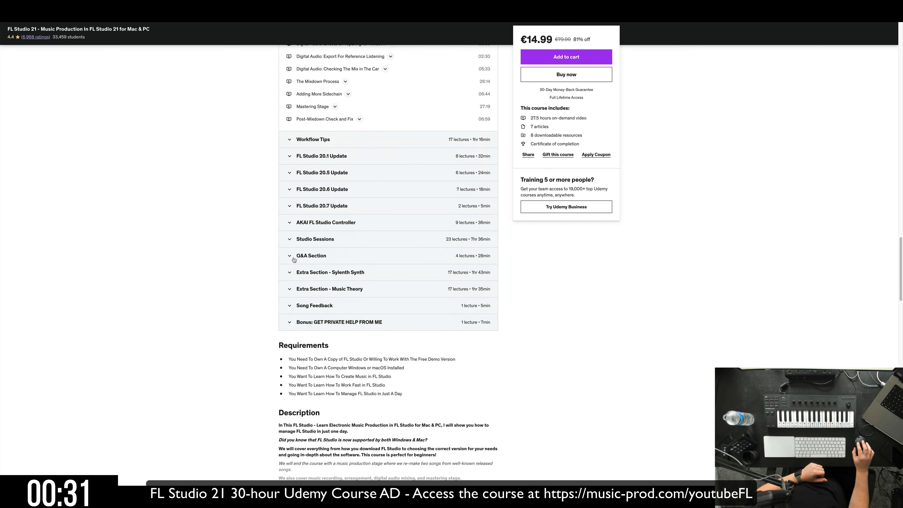
{"action": "left_click", "coordinate": [292, 240]}
{"action": "scroll", "coordinate": [267, 274], "scroll_direction": "down", "scroll_amount": 3}
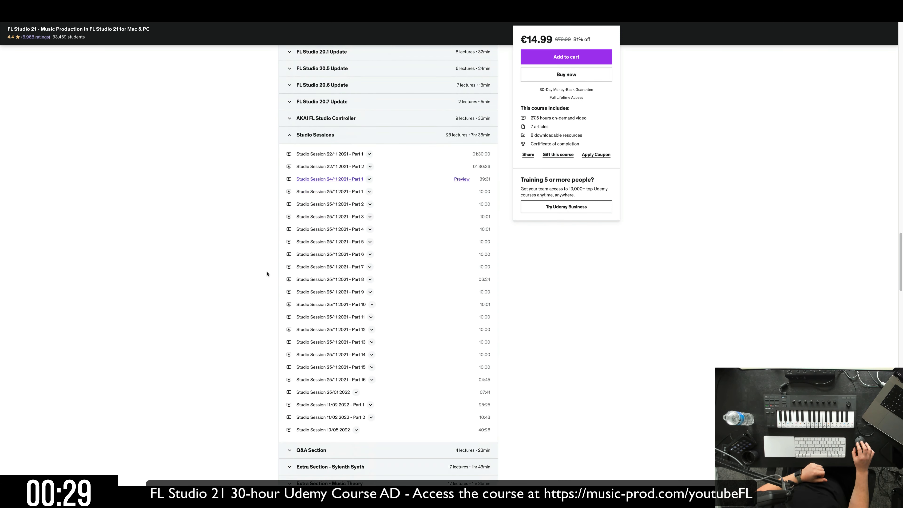
{"action": "scroll", "coordinate": [267, 273], "scroll_direction": "down", "scroll_amount": 1}
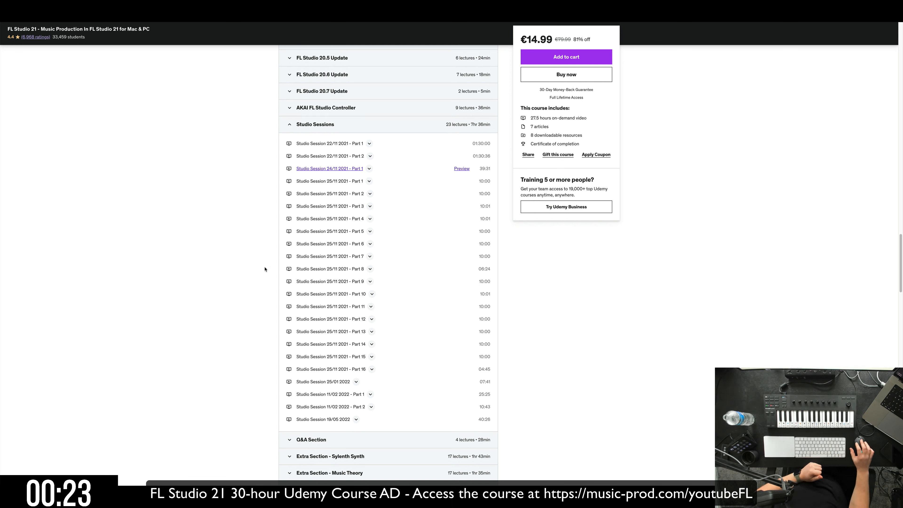
{"action": "scroll", "coordinate": [264, 269], "scroll_direction": "down", "scroll_amount": 6}
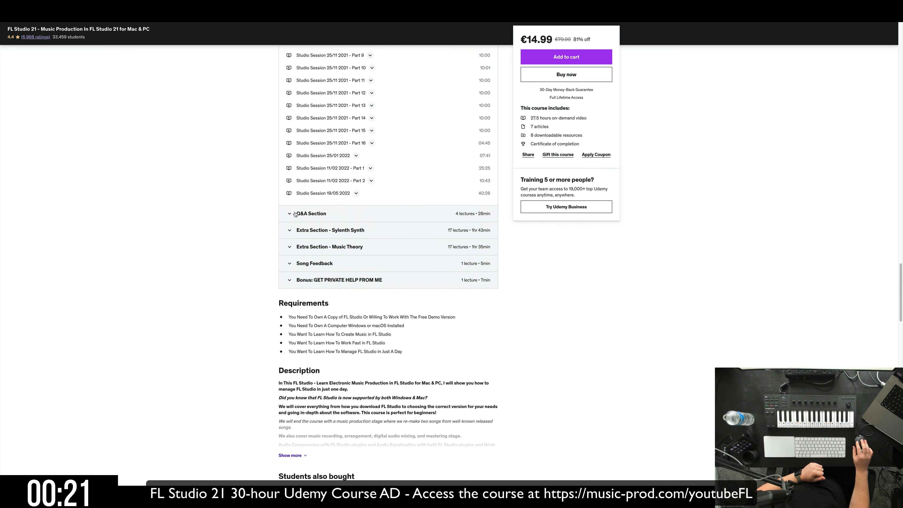